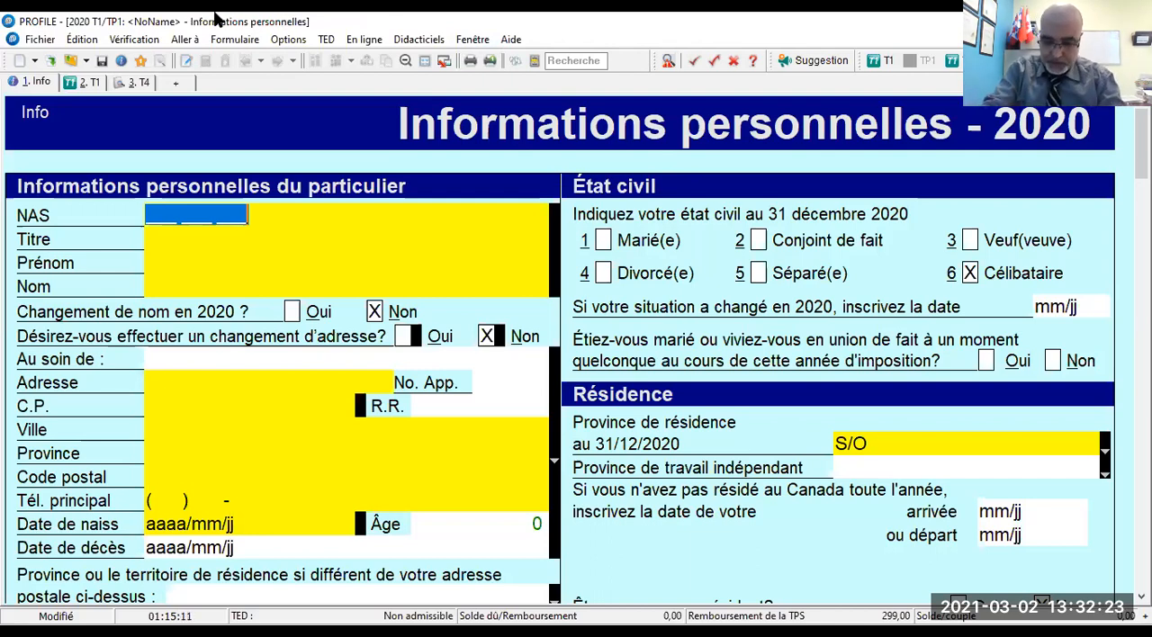
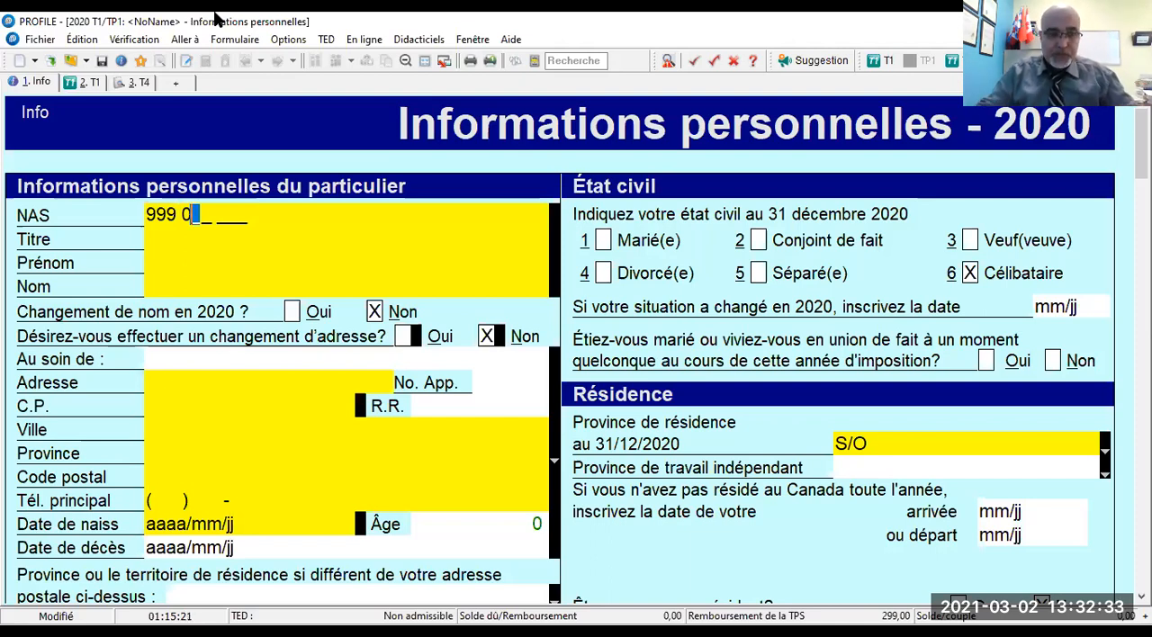
# - Enter the taxpayer's social insurance number (NAS) and set the title to Mr
pyautogui.press('Tab')
pyautogui.write('Mr')
pyautogui.press('Tab')
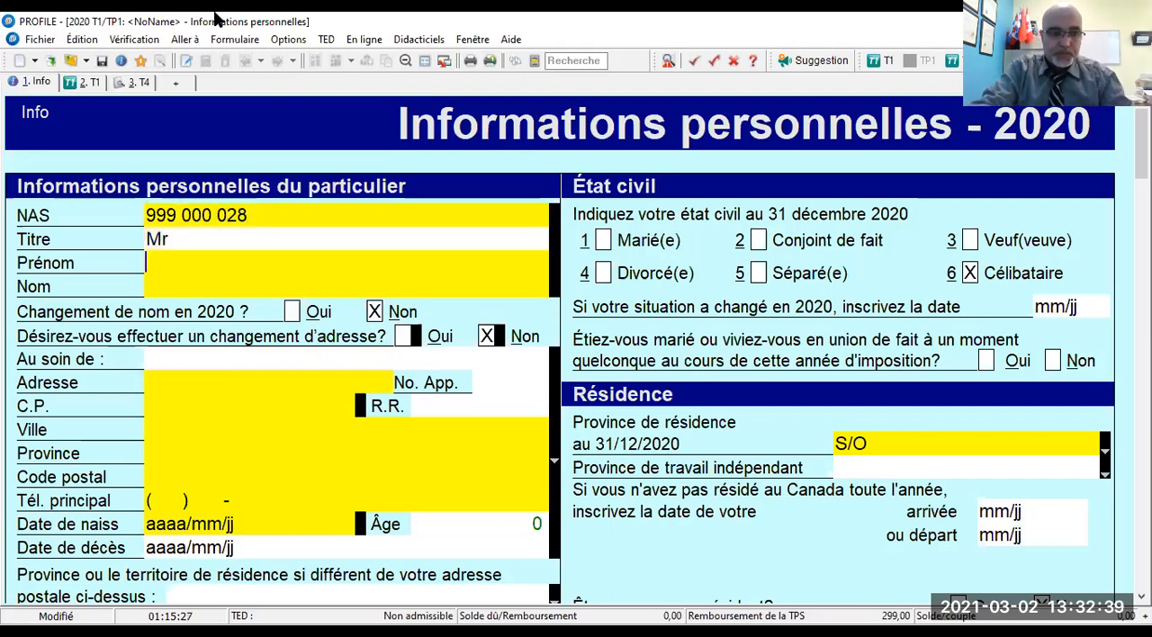
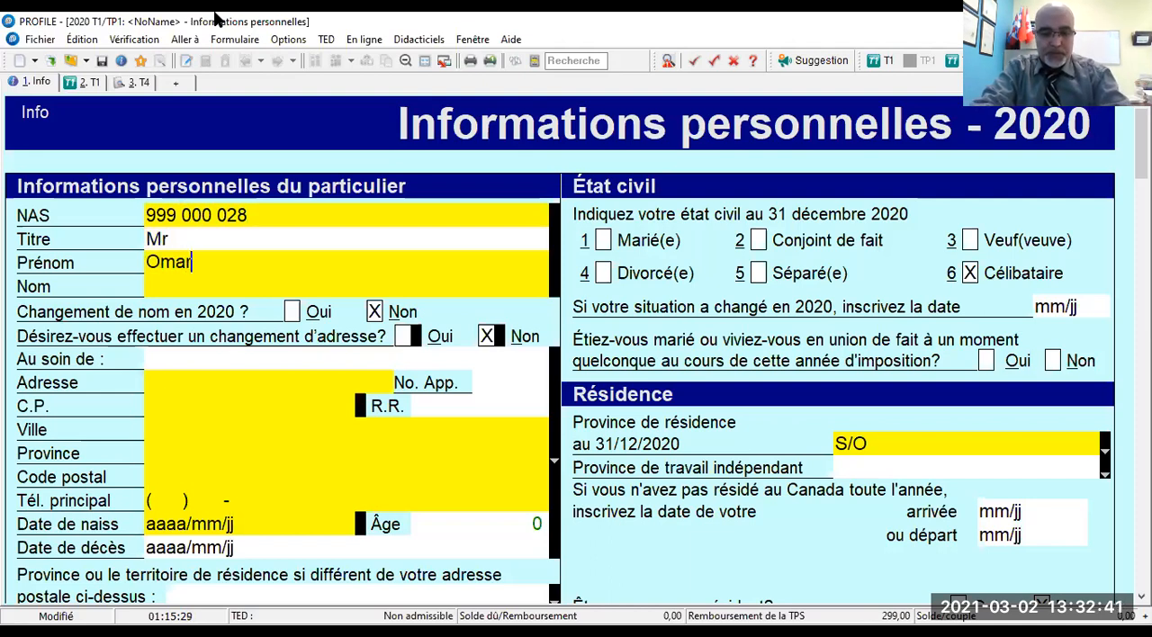
# - Enter the taxpayer's first name and last name in the personal information section
pyautogui.press('Tab')
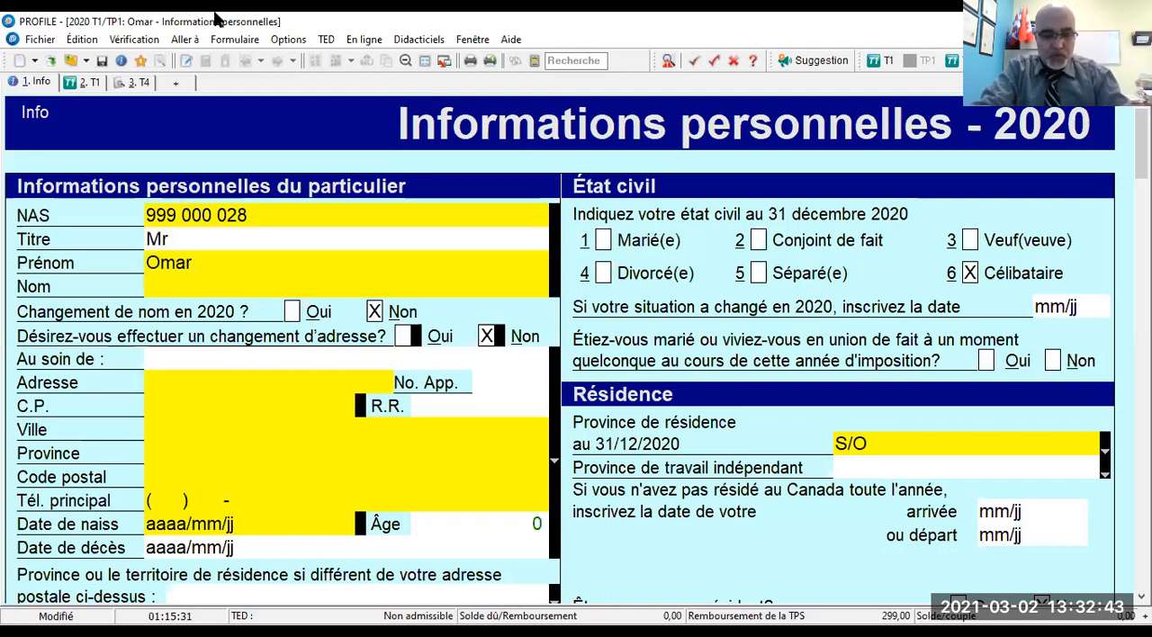
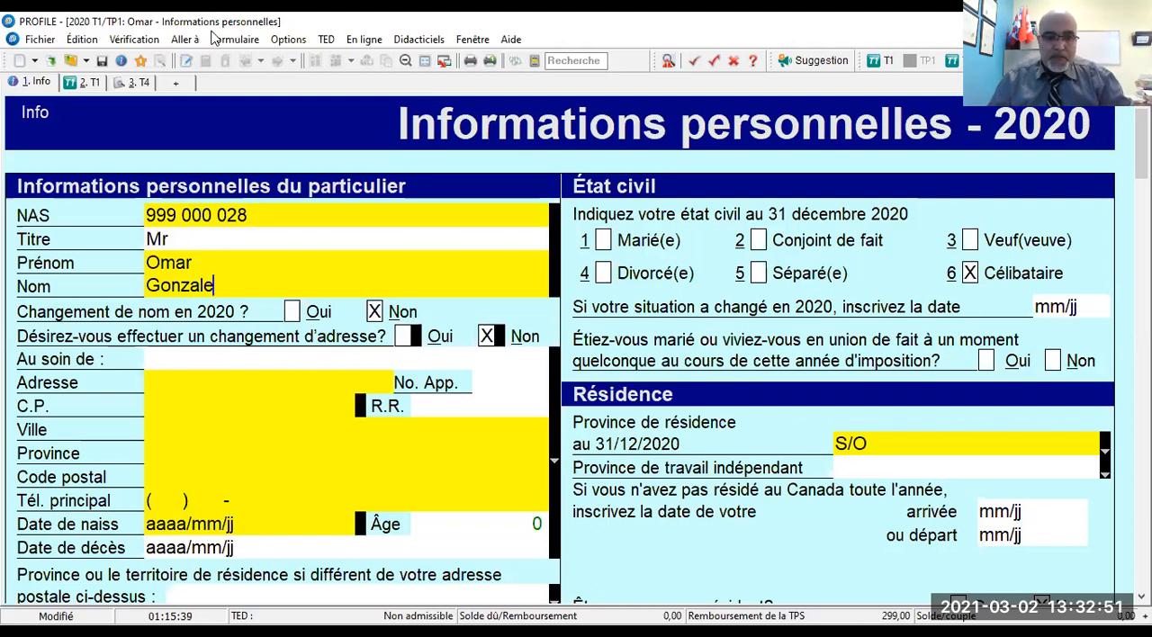
# - Enter the civic number and street type of the taxpayer's address
pyautogui.click(152, 390)
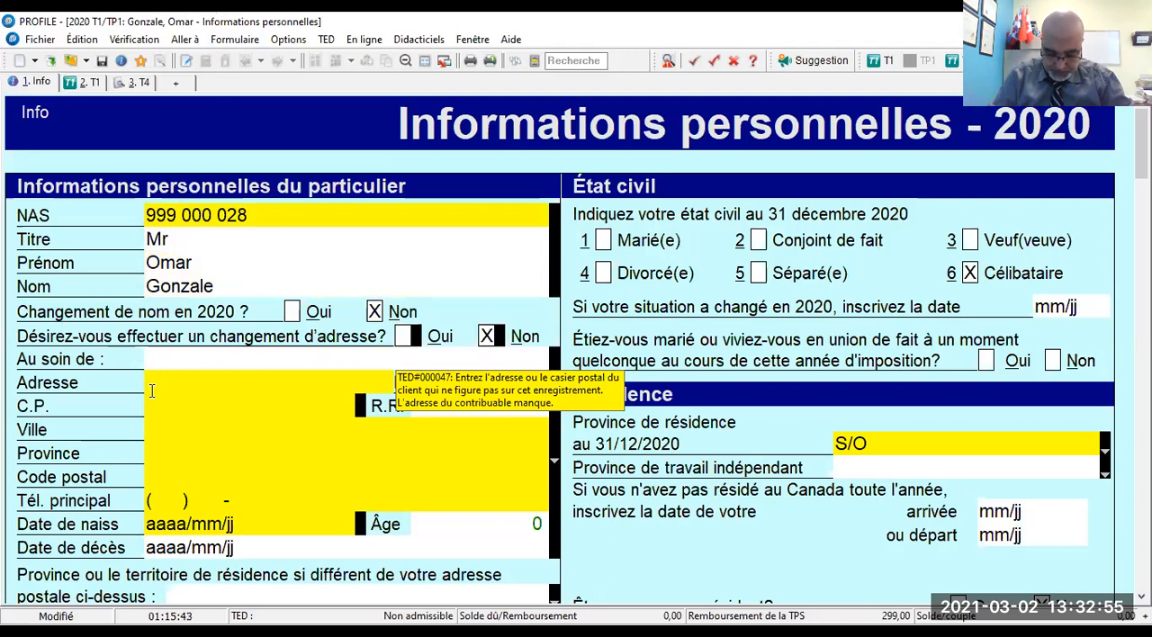
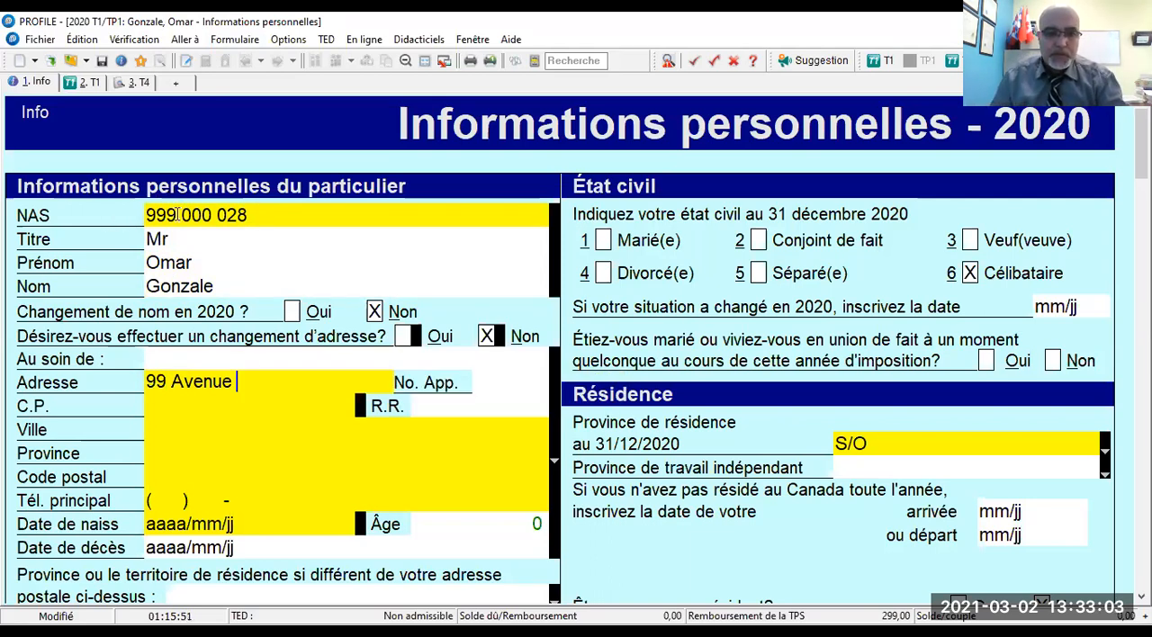
# - Correct the third digit of the taxpayer's social insurance number (NAS)
pyautogui.moveTo(203, 211)
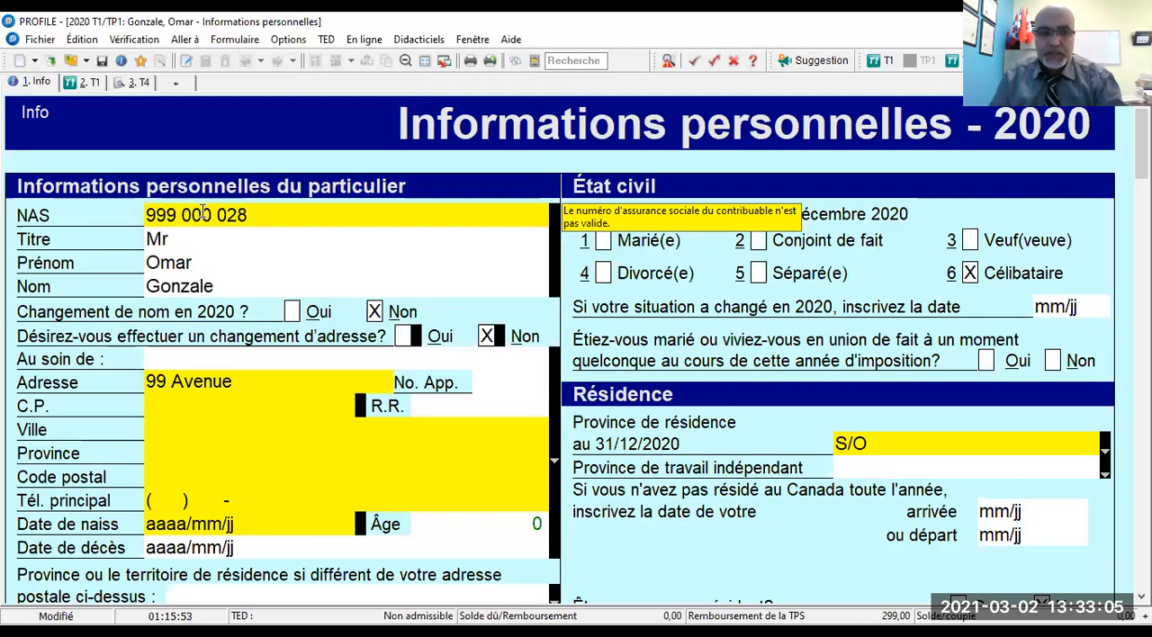
pyautogui.click(202, 212)
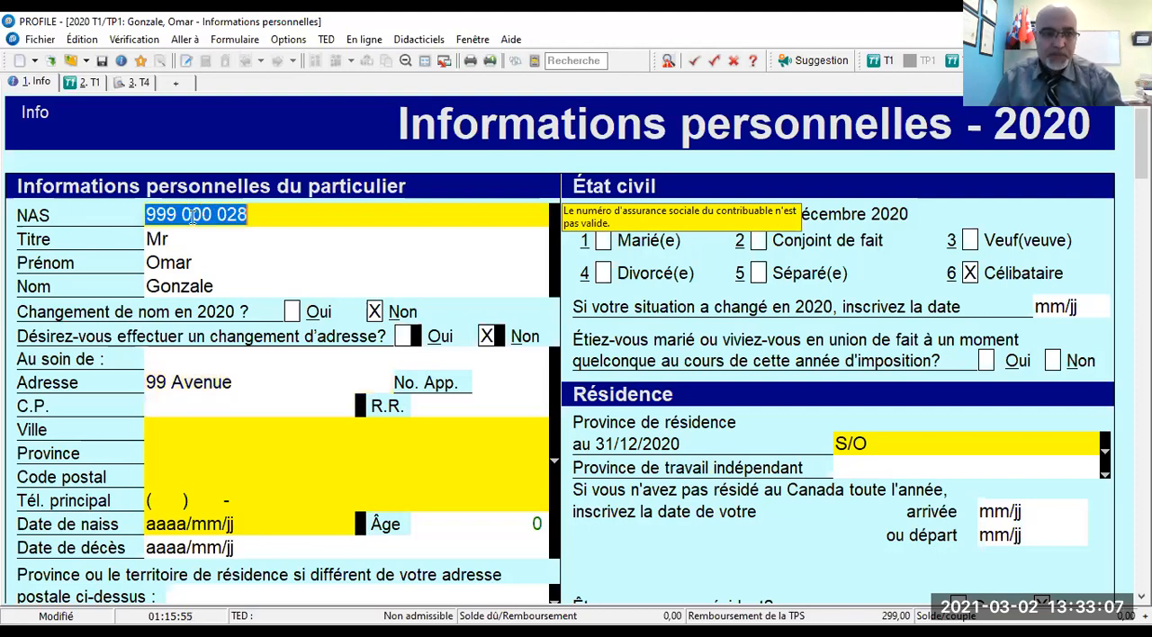
pyautogui.click(176, 217)
pyautogui.write('0')
pyautogui.press('Tab')
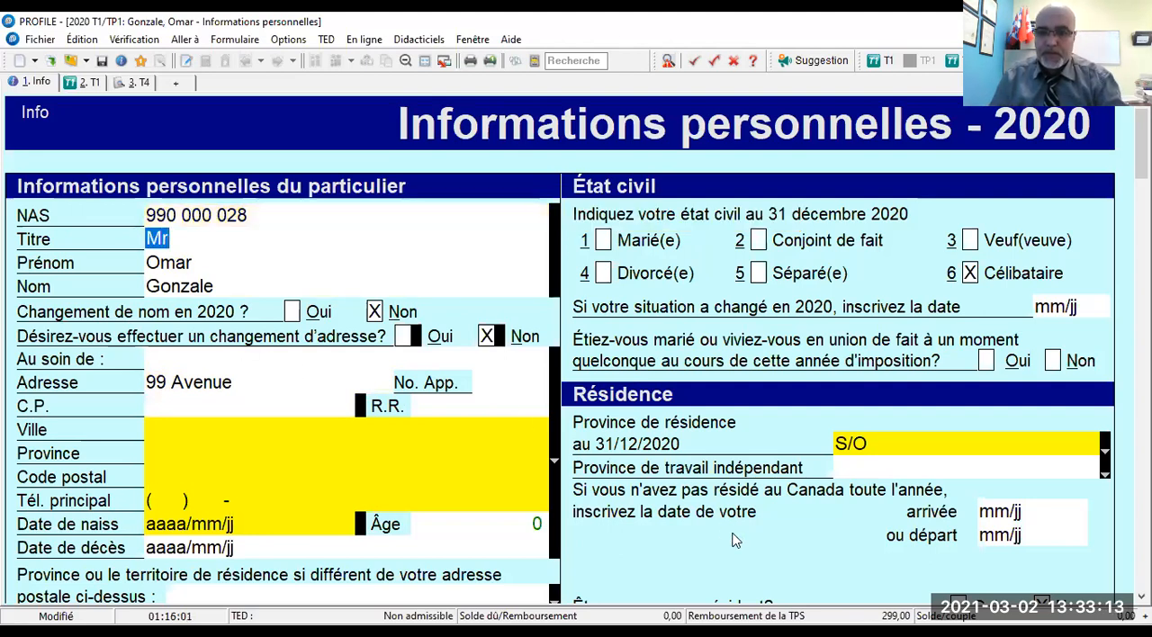
# - Complete the taxpayer's street address with the street name and enter the apartment number
pyautogui.hotkey('alt', 'Tab')
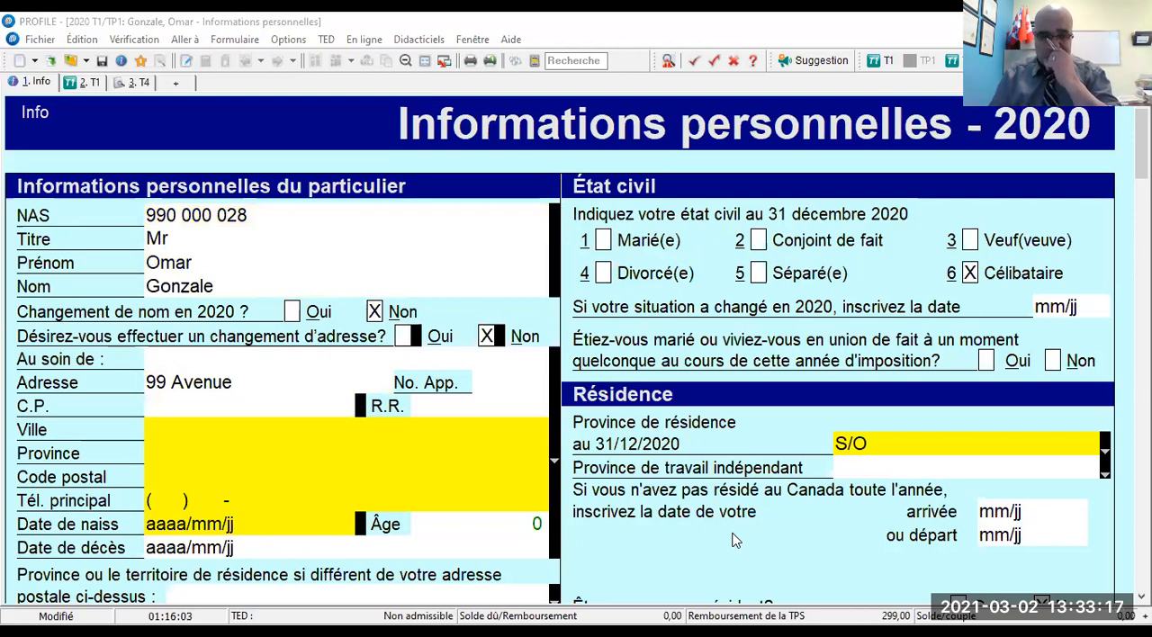
pyautogui.click(253, 390)
pyautogui.click(257, 391)
pyautogui.press('Tab')
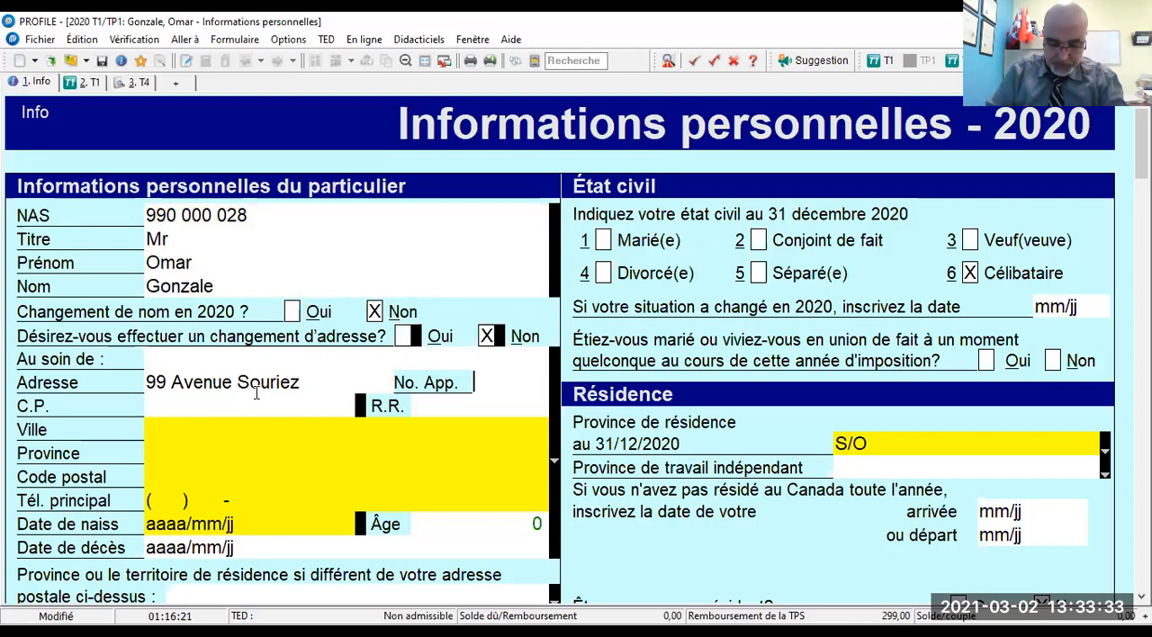
pyautogui.write('90')
pyautogui.press('Tab')
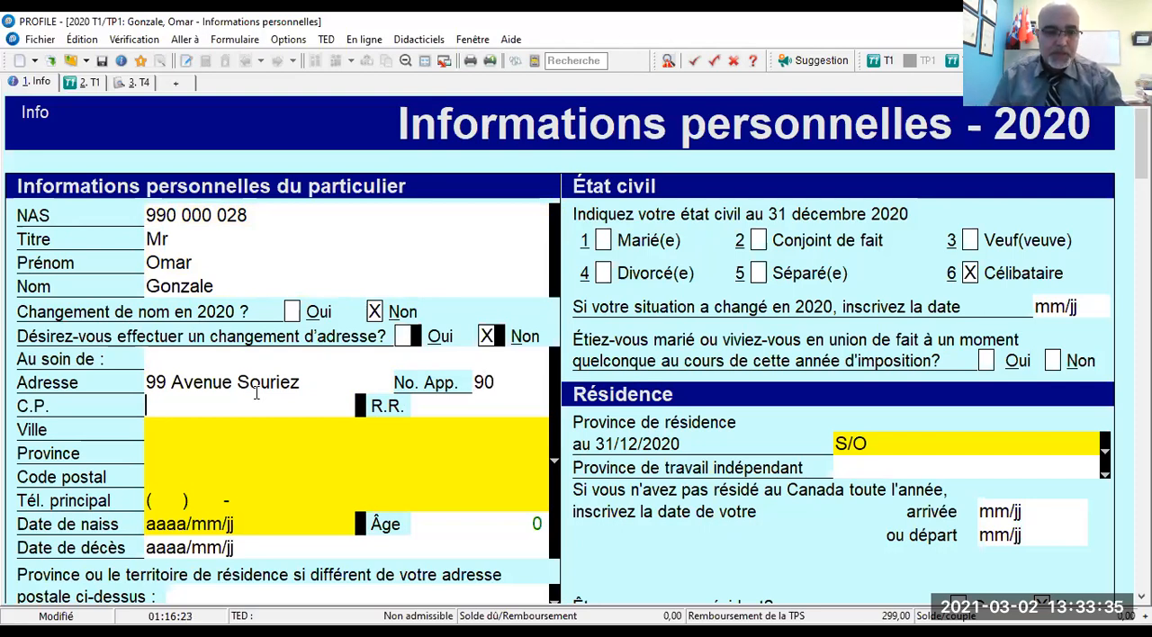
# - Leave the C.P. field empty, enter the taxpayer's city and set the province to QC
pyautogui.press('Tab')
pyautogui.write('M')
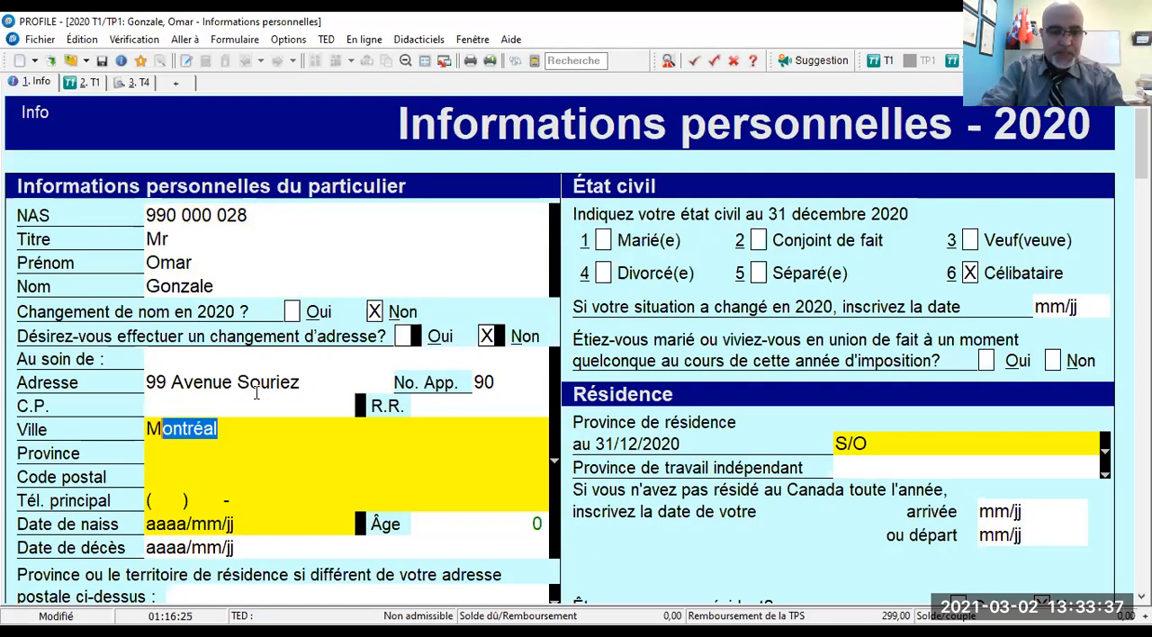
pyautogui.press('Tab')
pyautogui.write('Q')
pyautogui.press('Tab')
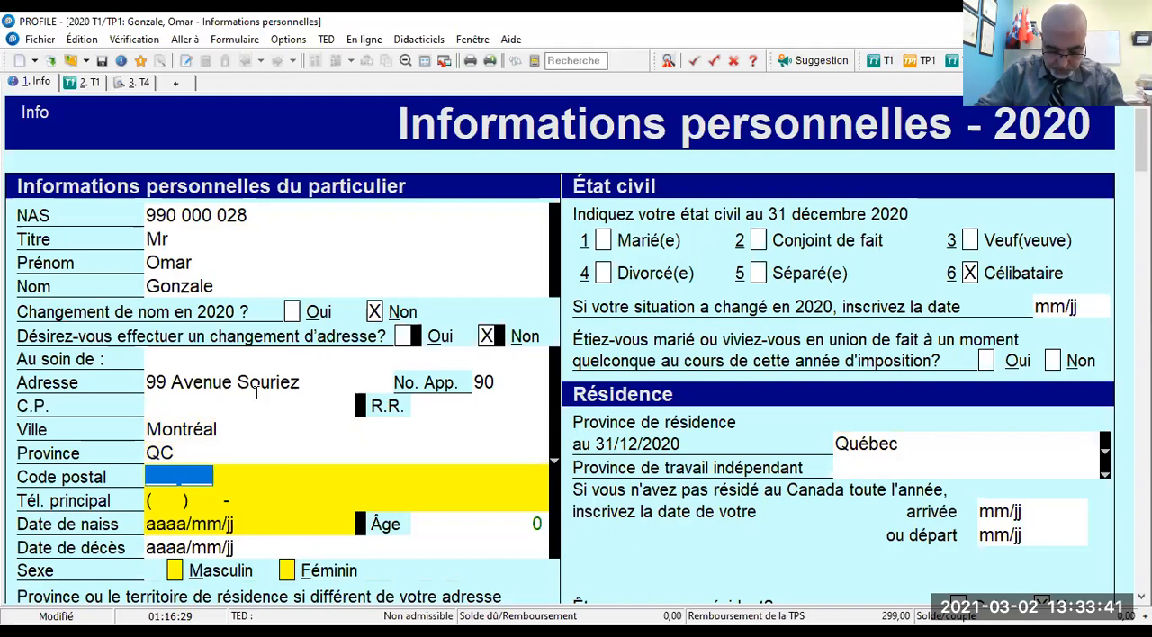
# - Enter the taxpayer's postal code, correcting its third character
pyautogui.write('H1H')
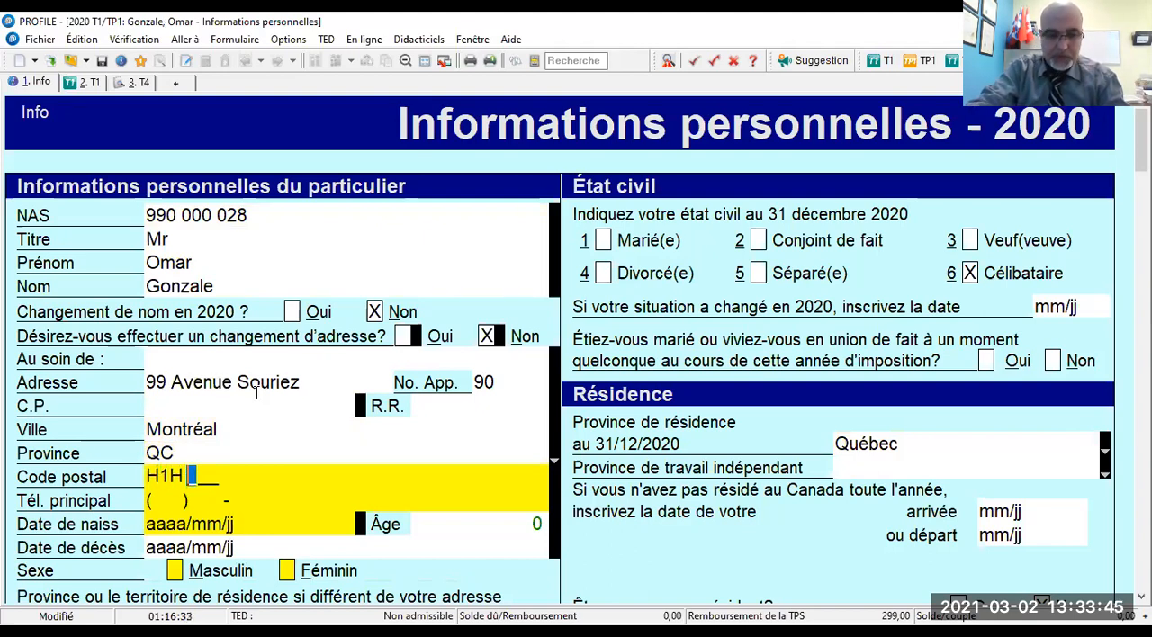
pyautogui.press('BackSpace')
pyautogui.write('S 2H3')
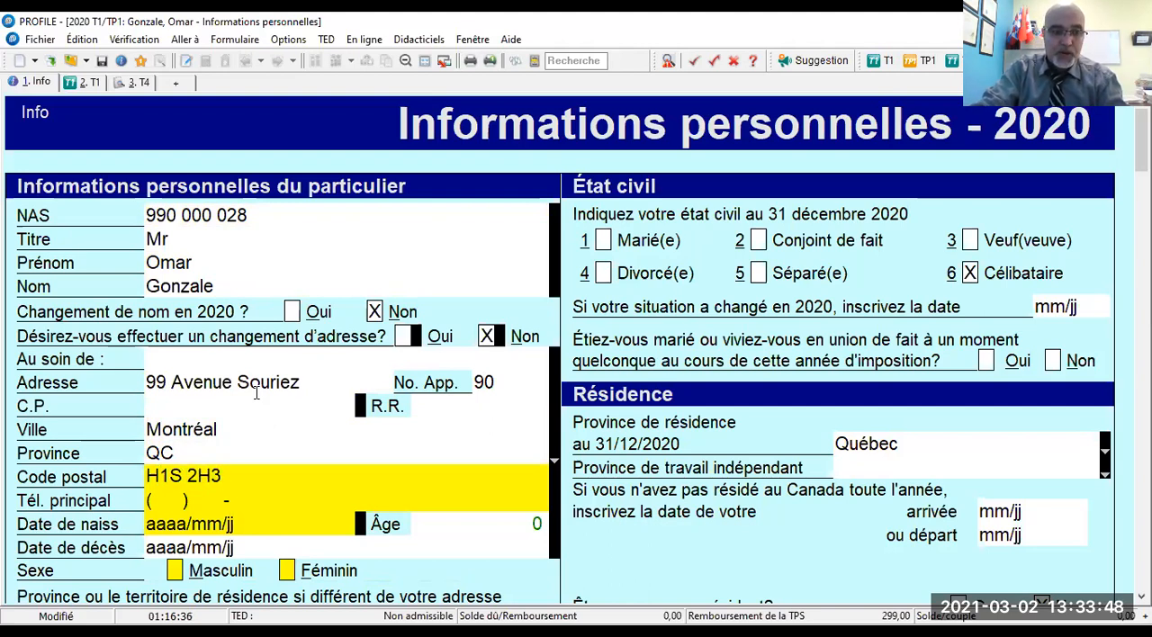
pyautogui.press('Tab')
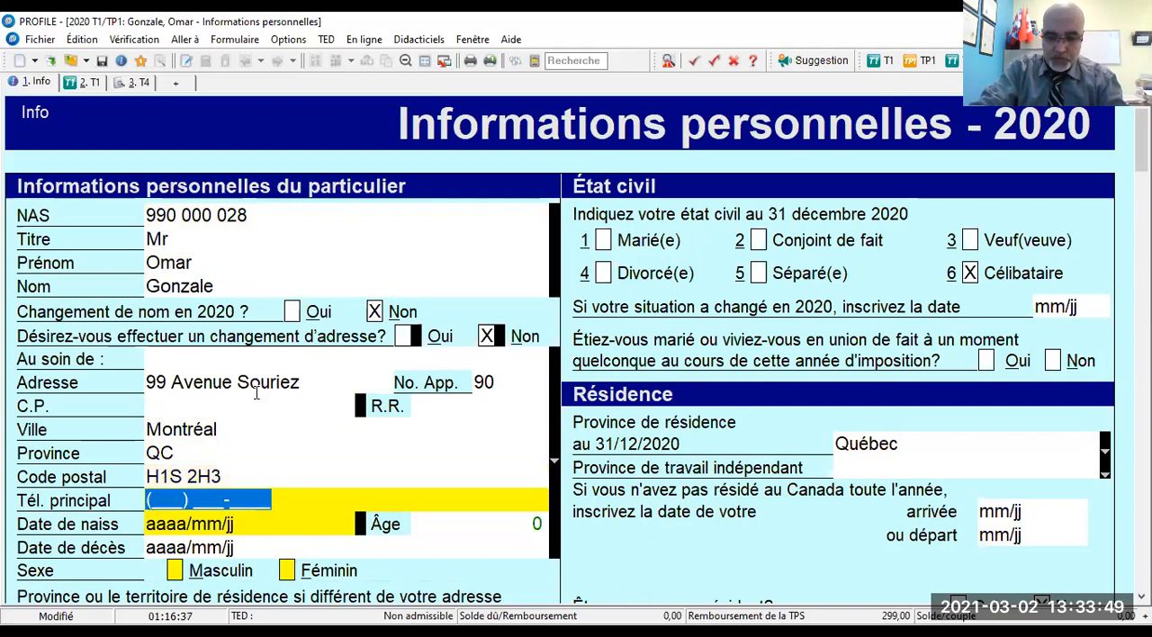
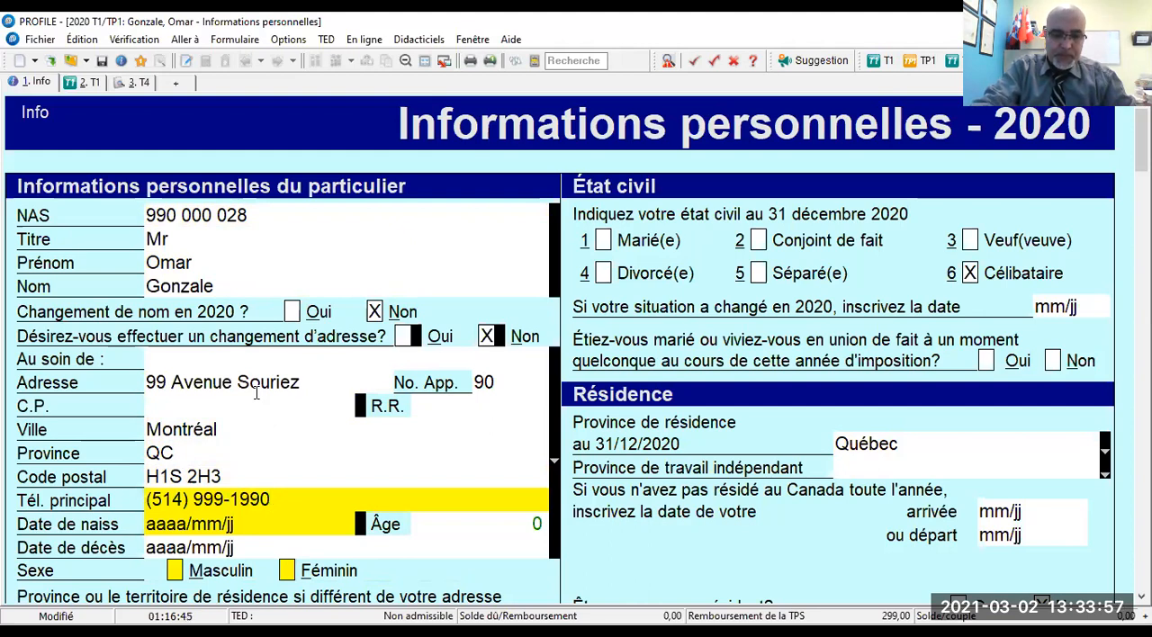
# - Enter the taxpayer's main telephone number
pyautogui.press('Tab')
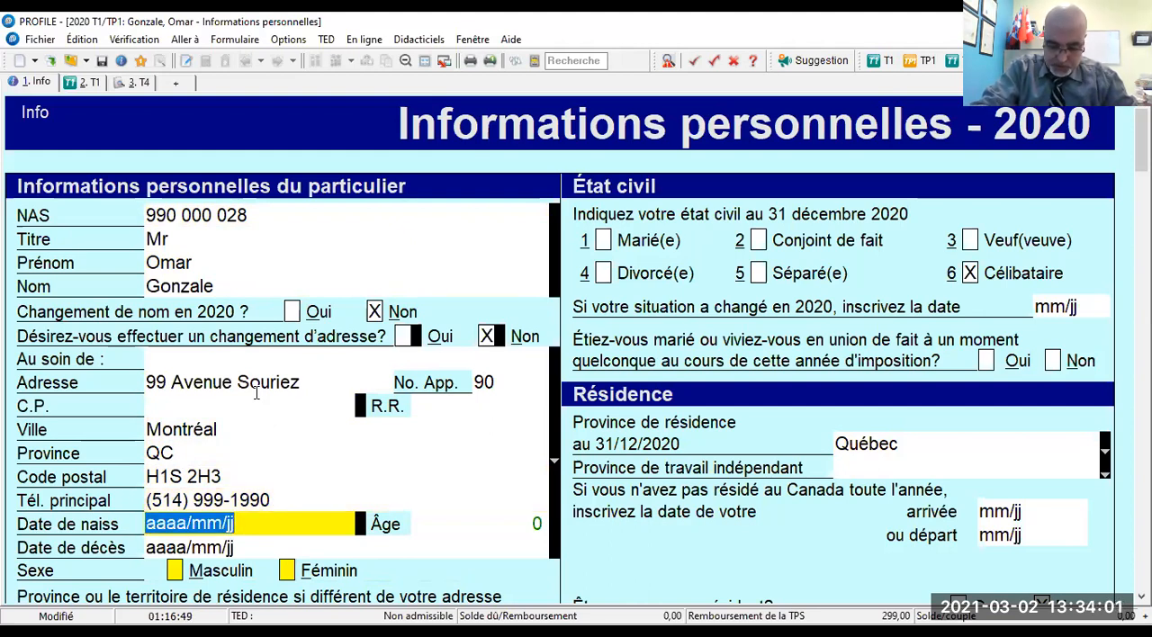
# - Enter the taxpayer's date of birth and set the sex to Masculin
pyautogui.write('1990/')
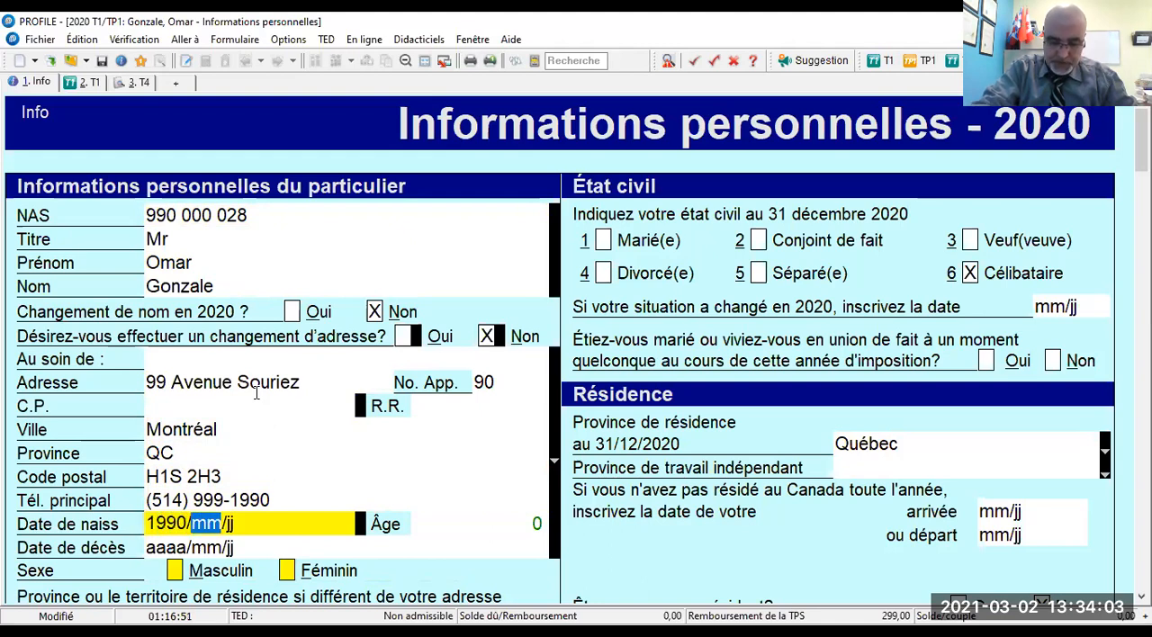
pyautogui.write('08/0')
pyautogui.press('BackSpace')
pyautogui.press('BackSpace')
pyautogui.press('BackSpace')
pyautogui.write('0909')
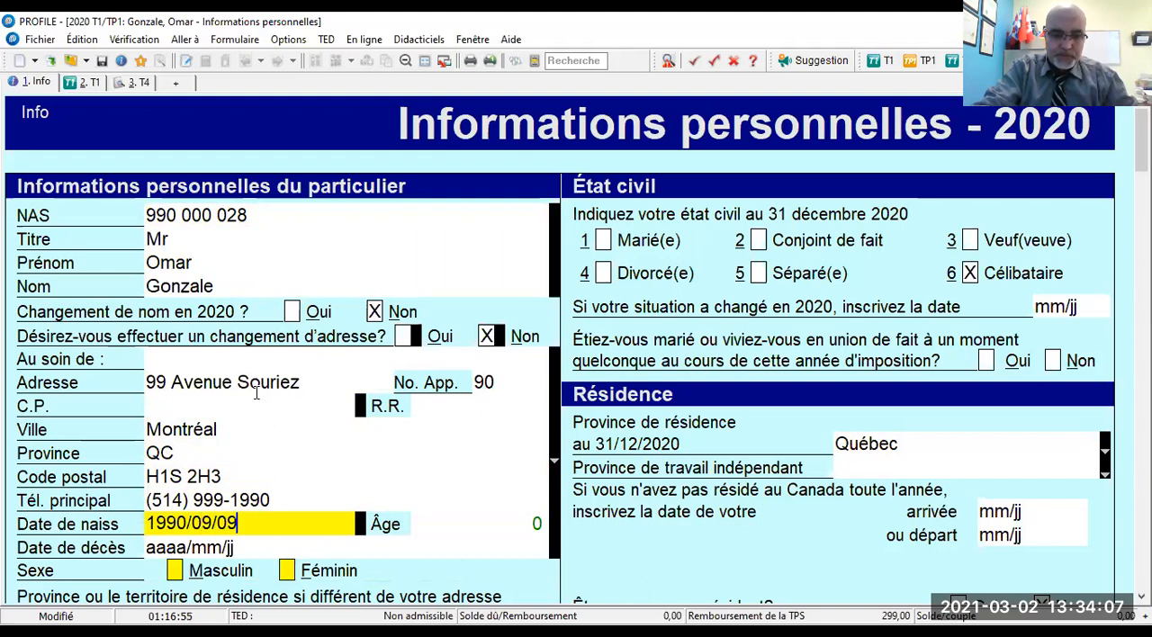
pyautogui.press('Tab')
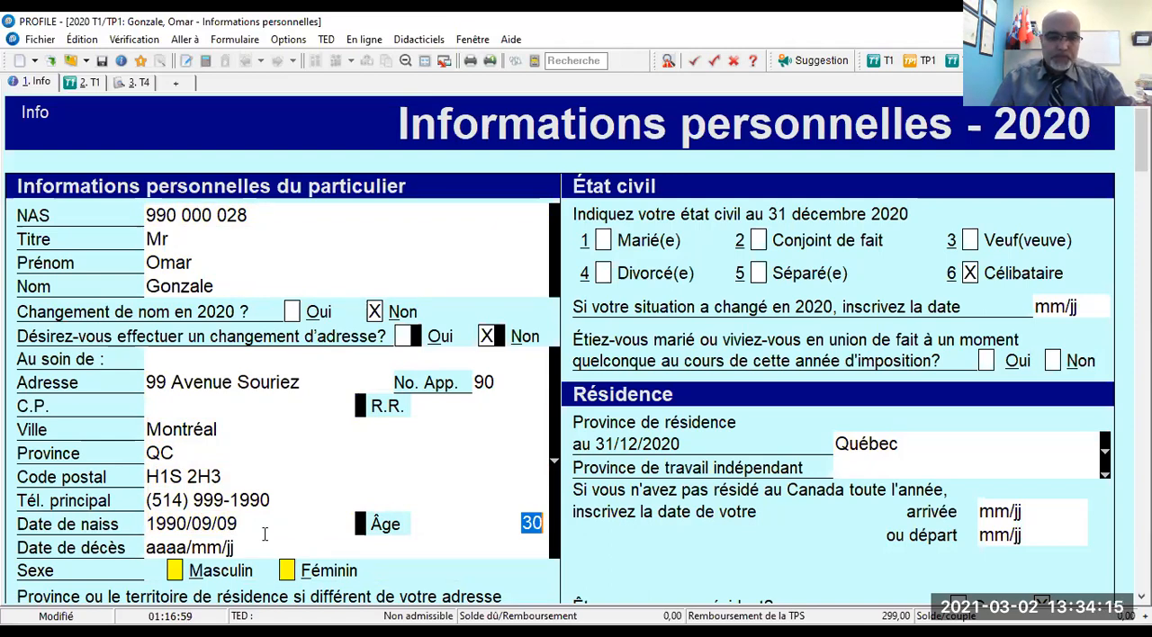
pyautogui.scroll(-3, 265, 534)
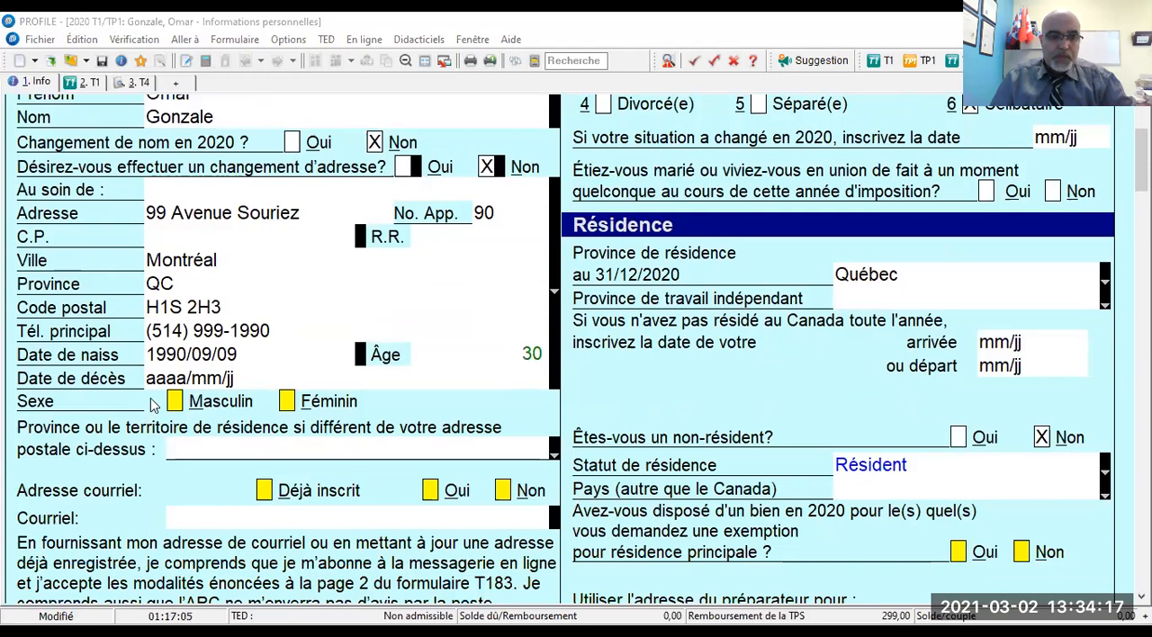
pyautogui.click(175, 402)
# - Set the email address status to Déjà inscrit and answer Non to the preparer receiving the notice of assessment electronically
pyautogui.scroll(-2, 270, 387)
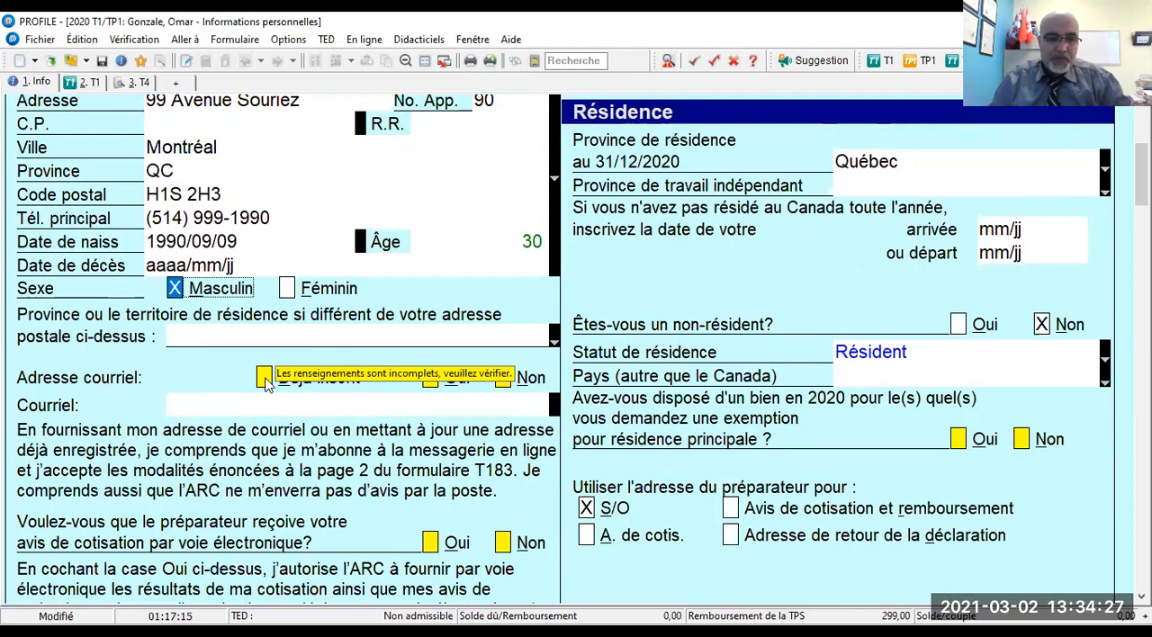
pyautogui.click(263, 378)
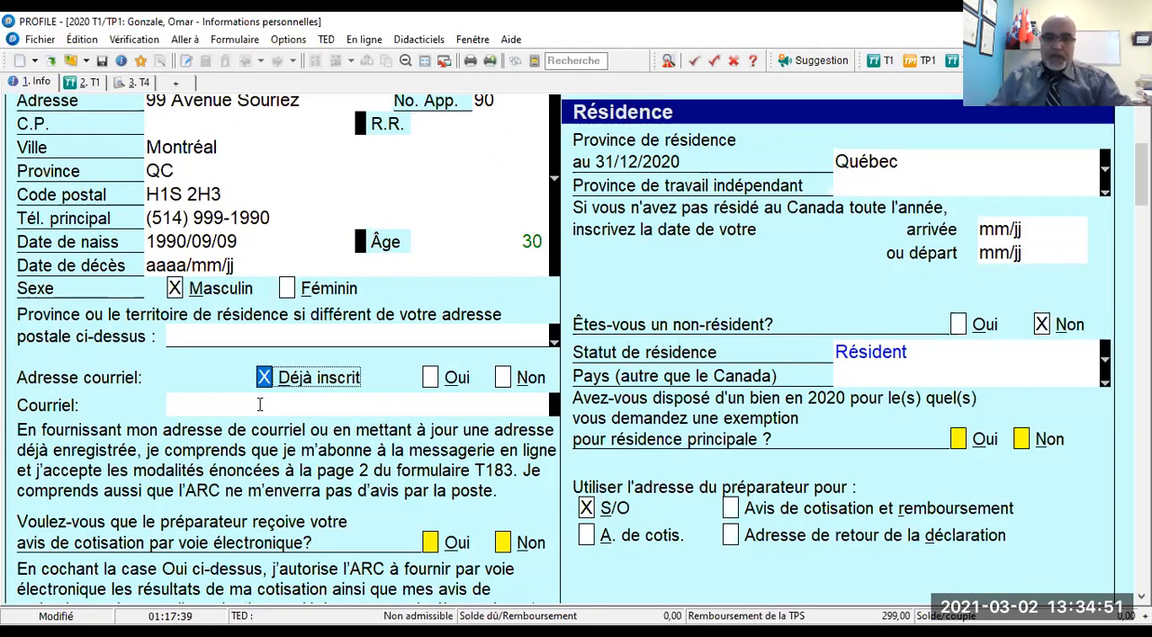
pyautogui.scroll(-5, 259, 406)
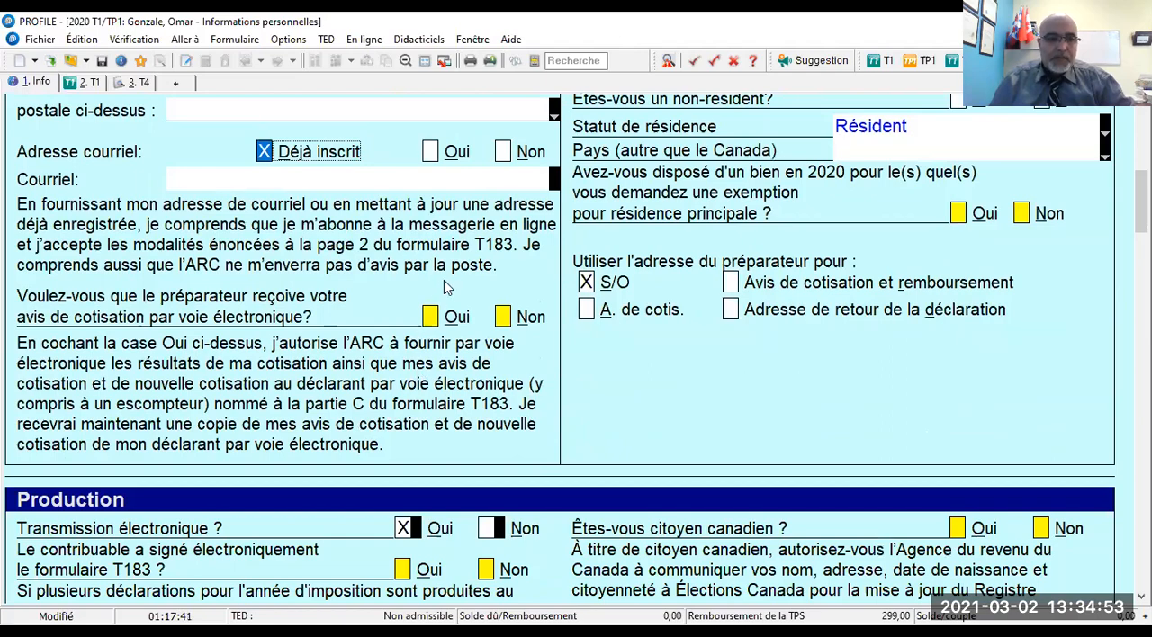
pyautogui.click(504, 317)
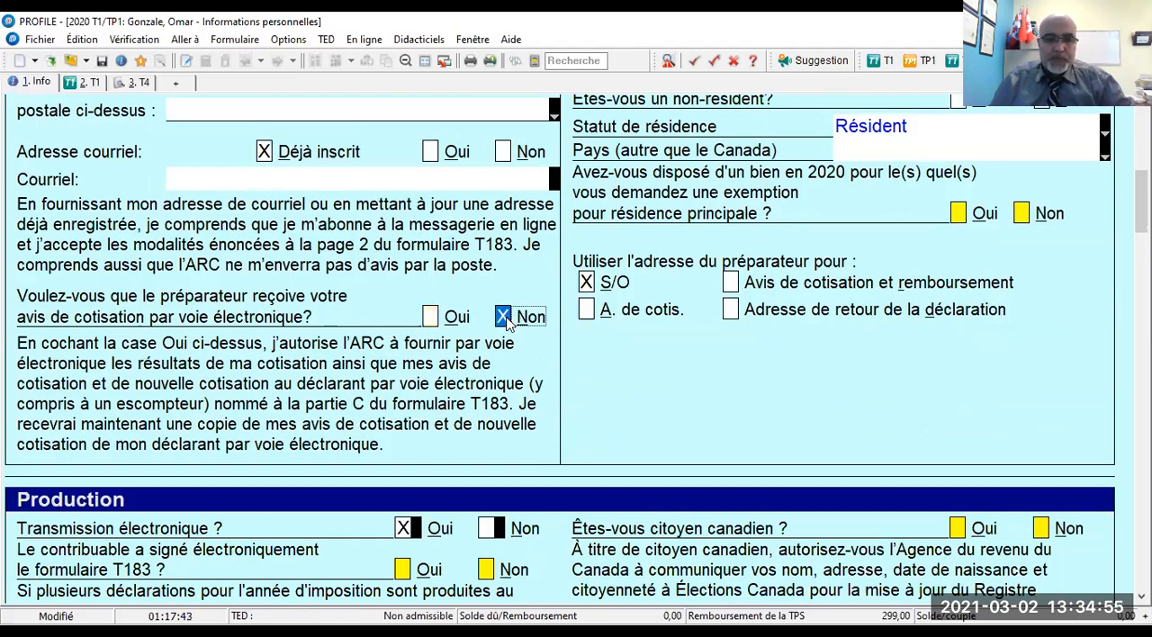
# - Set the marital status at December 31, 2020 to Marié(e)
pyautogui.scroll(10, 506, 322)
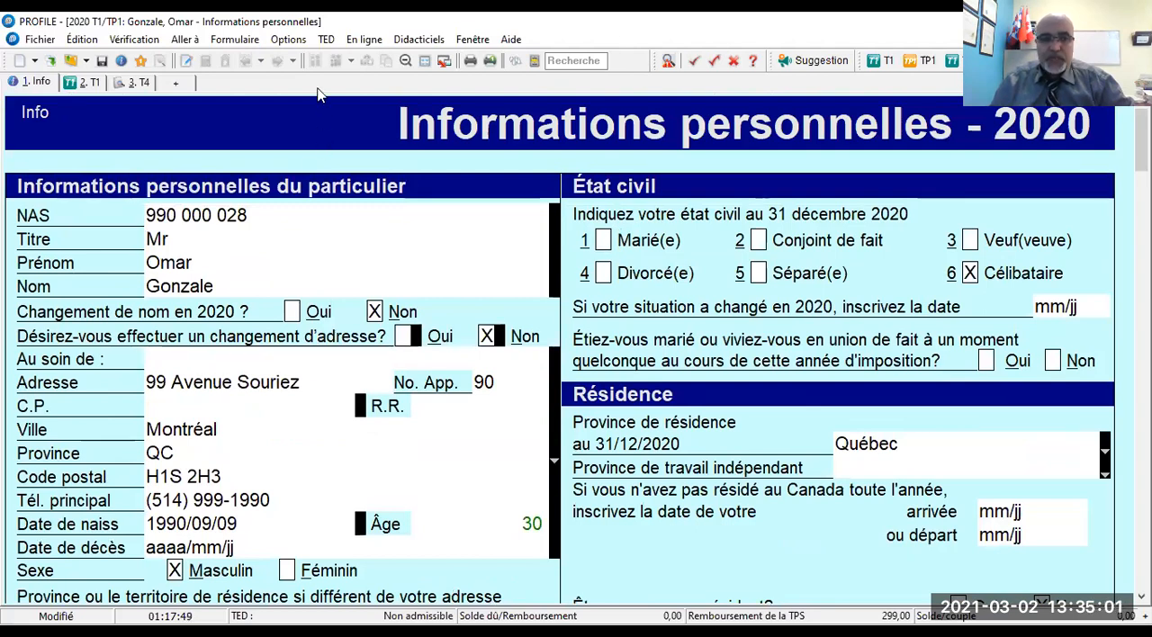
pyautogui.click(603, 240)
# - Set the province of self-employment (Province de travail indépendant) to Québec in the residence section
pyautogui.scroll(-3, 666, 261)
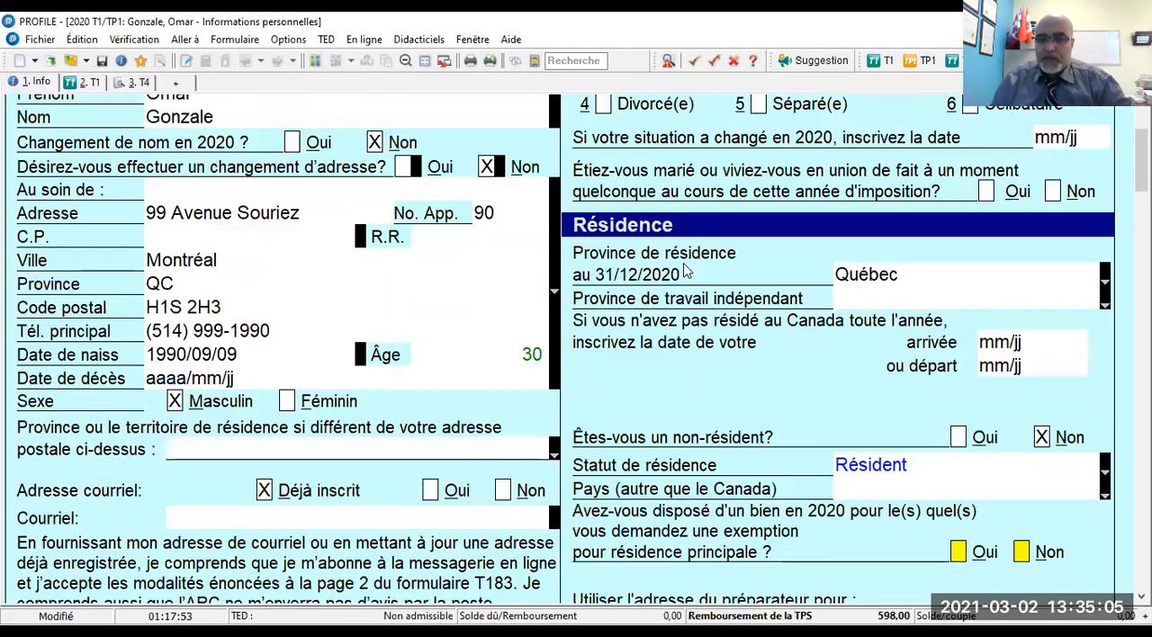
pyautogui.scroll(-1, 684, 270)
pyautogui.scroll(1, 684, 270)
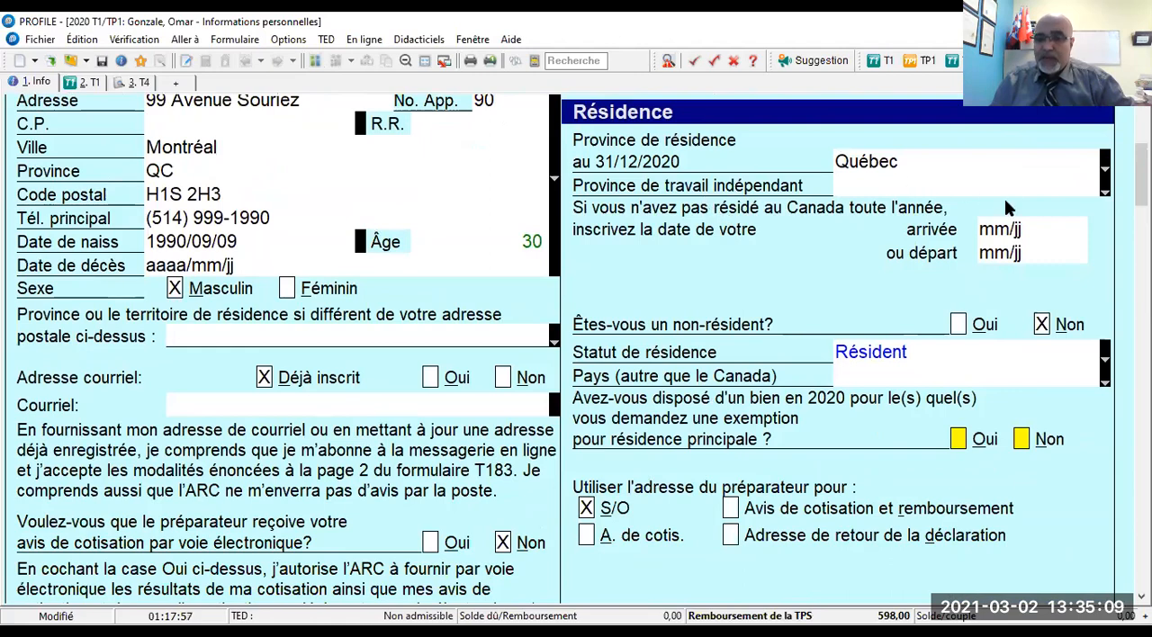
pyautogui.click(1105, 191)
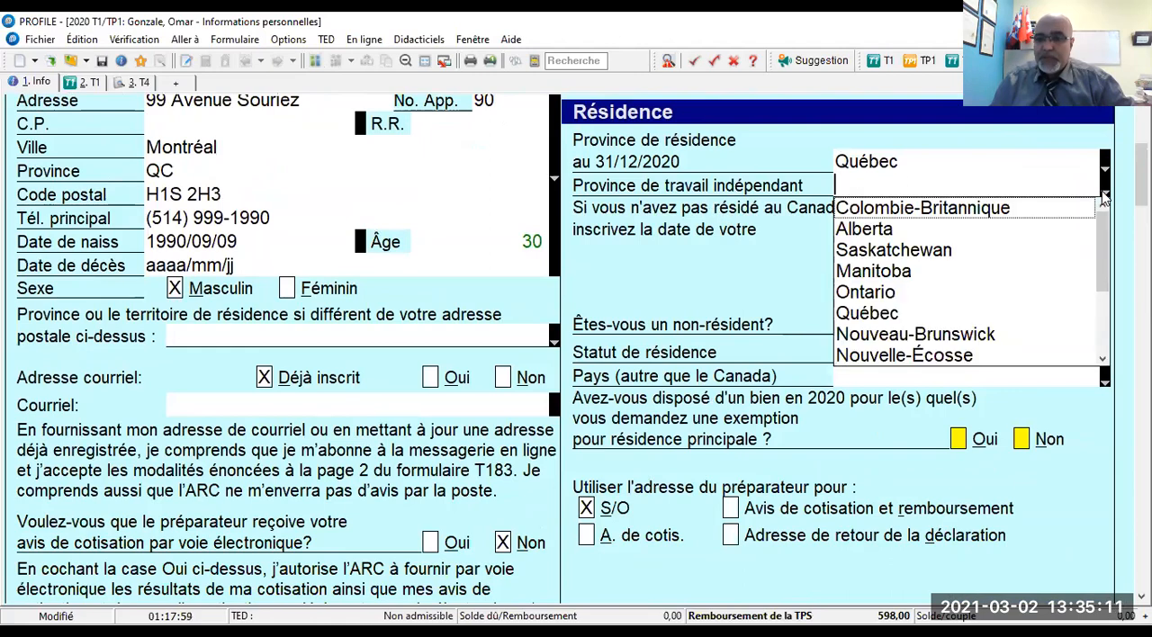
pyautogui.click(887, 315)
pyautogui.scroll(-3, 862, 266)
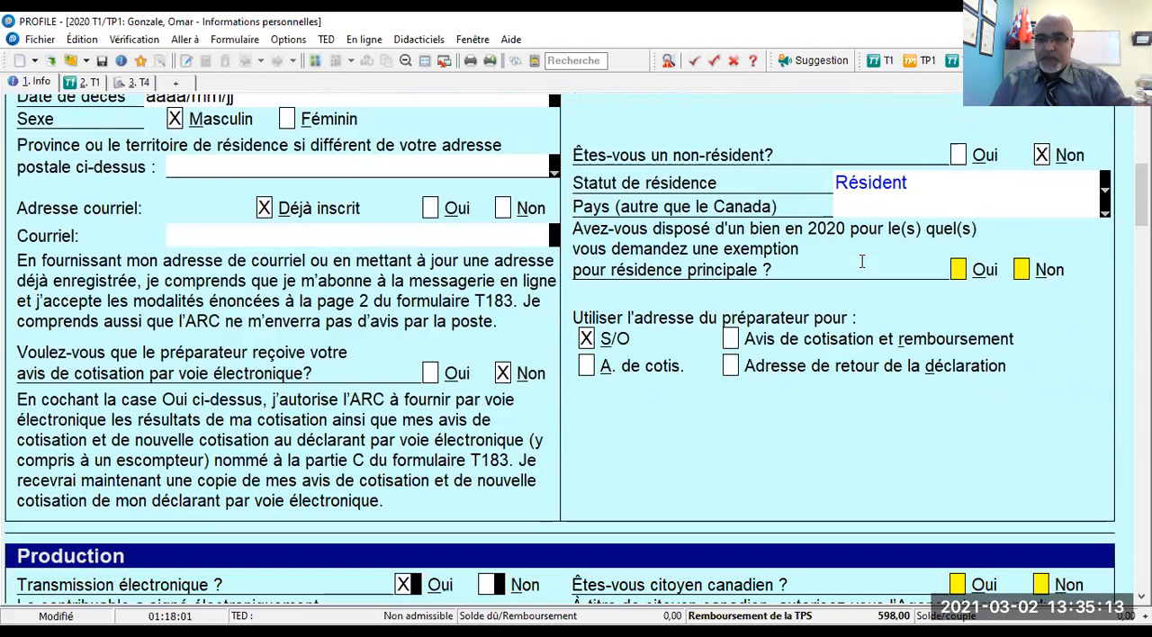
# - Answer Non to the principal residence exemption question and to the taxpayer having electronically signed form T183
pyautogui.click(1022, 269)
pyautogui.scroll(-3, 930, 283)
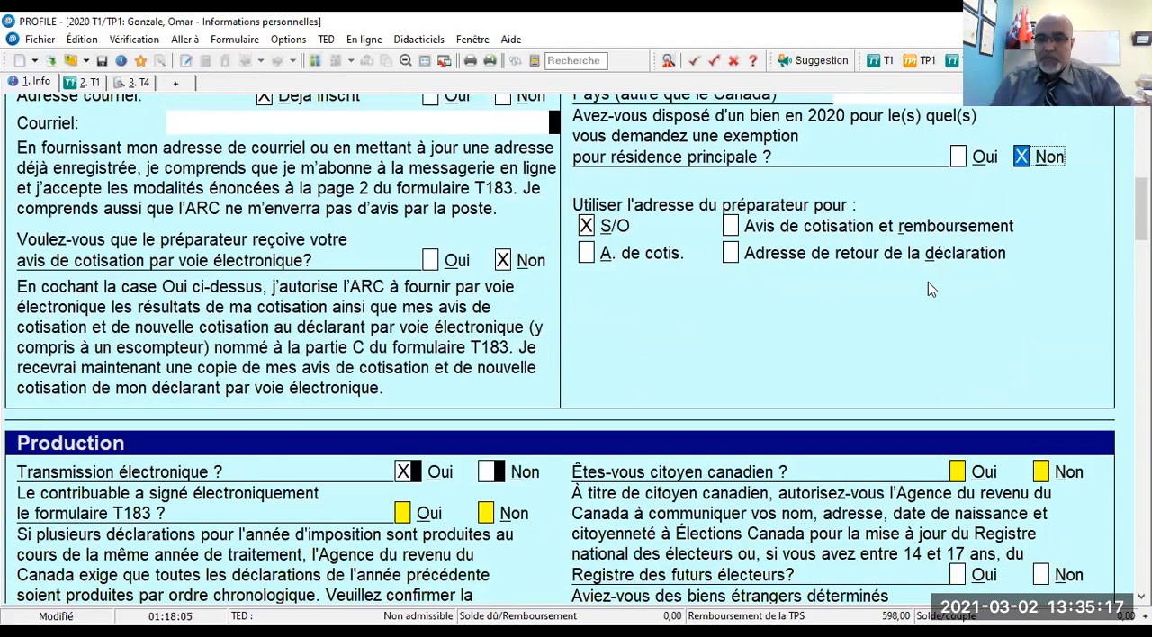
pyautogui.scroll(-4, 932, 289)
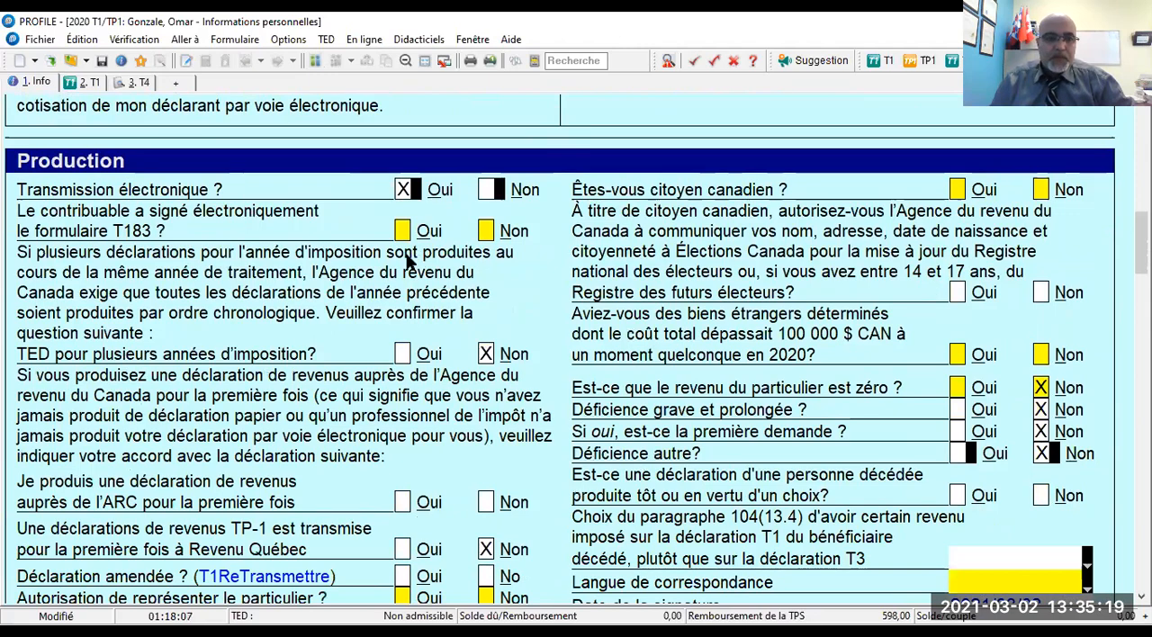
pyautogui.click(484, 232)
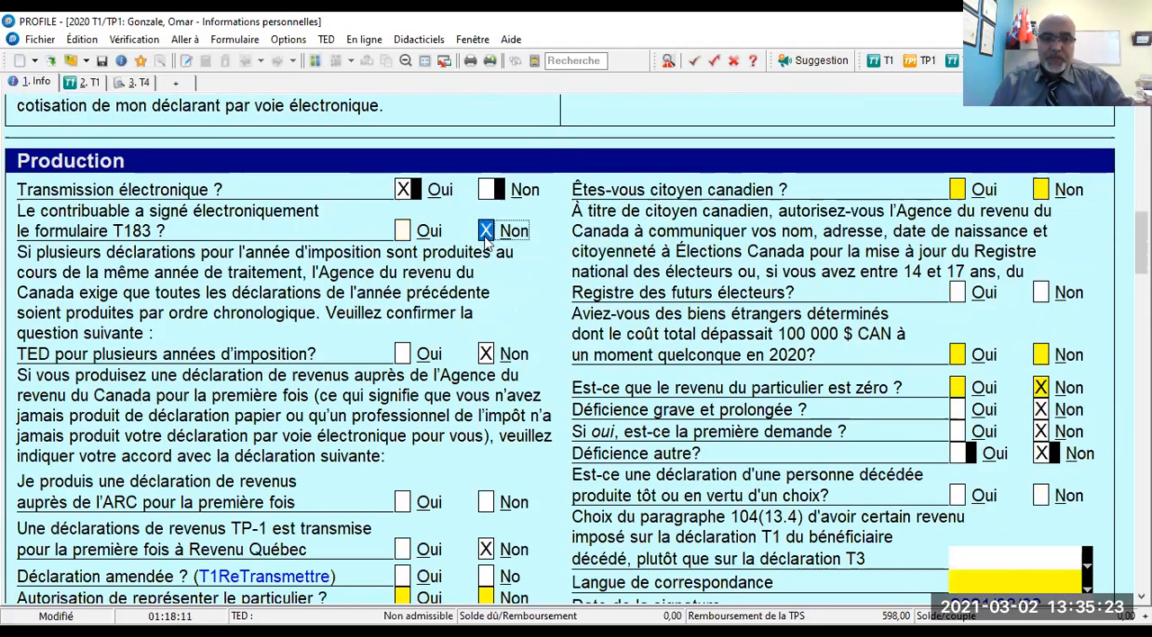
# - In the Production section, answer Non to first-time filing with the ARC, amended return (Déclaration amendée) and authorization to represent the individual
pyautogui.scroll(-1, 502, 313)
pyautogui.scroll(-2, 500, 306)
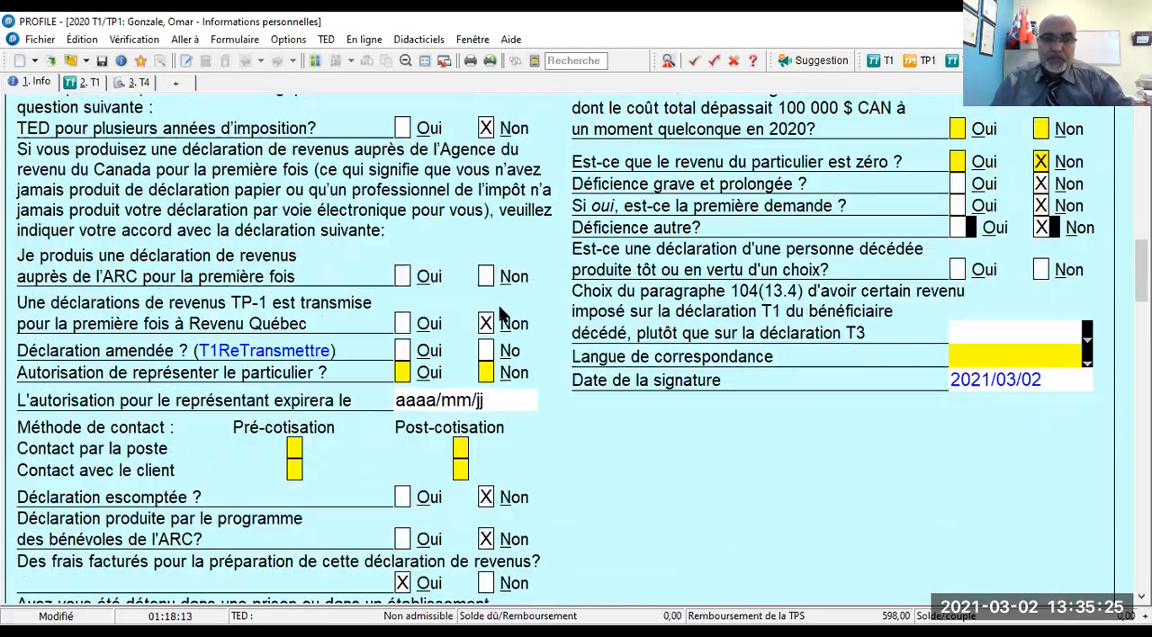
pyautogui.scroll(-1, 499, 304)
pyautogui.click(486, 280)
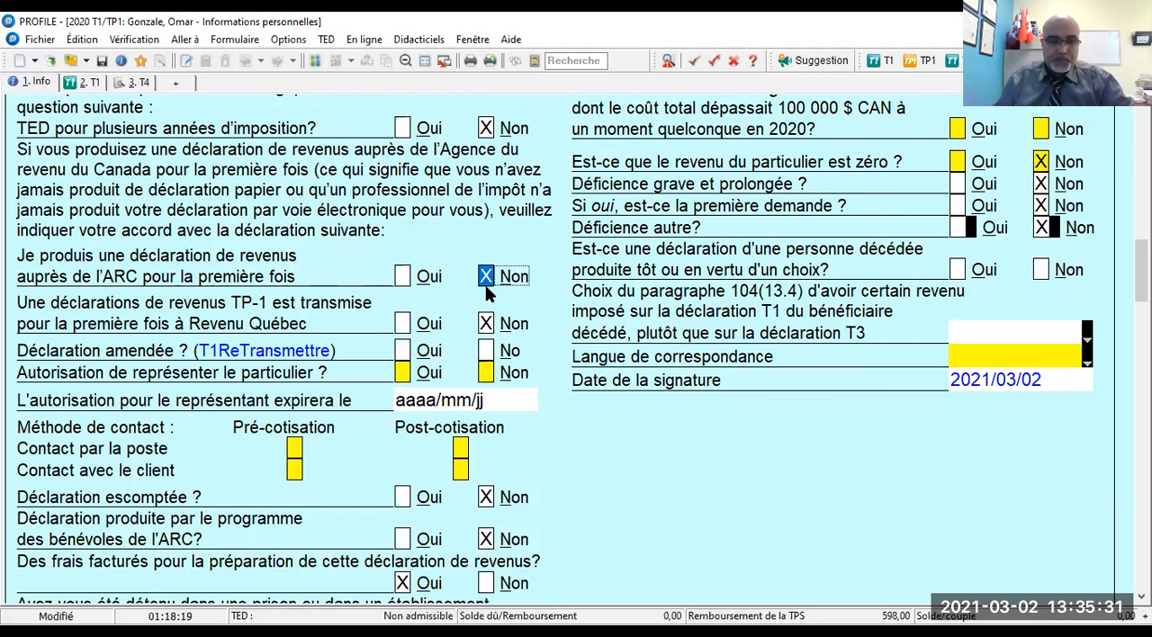
pyautogui.click(486, 352)
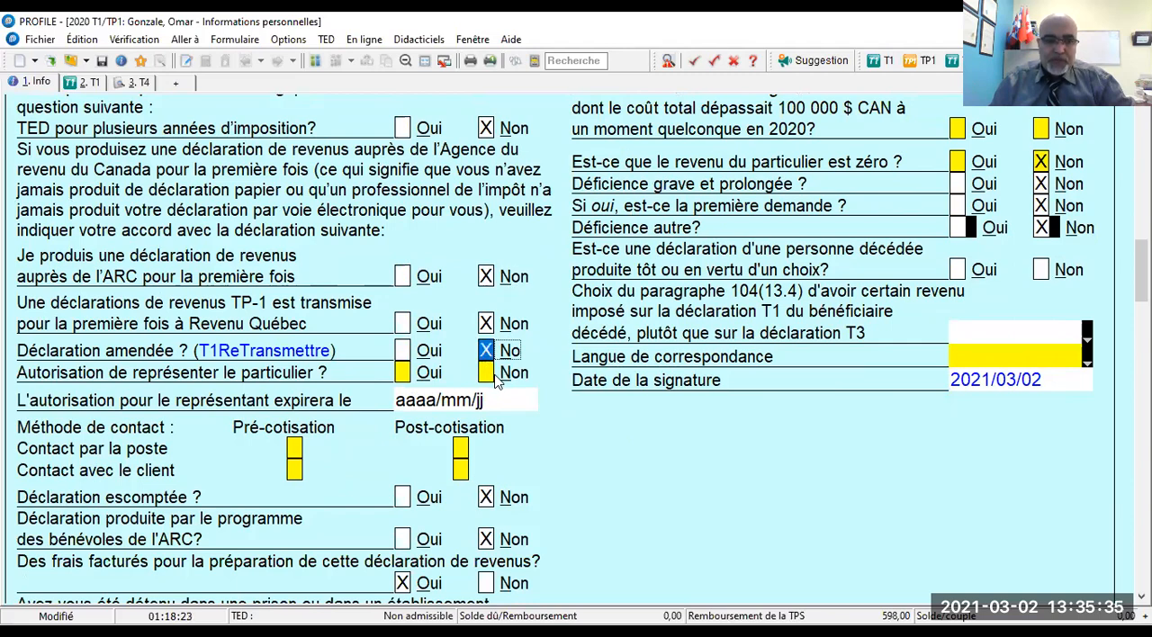
pyautogui.click(490, 375)
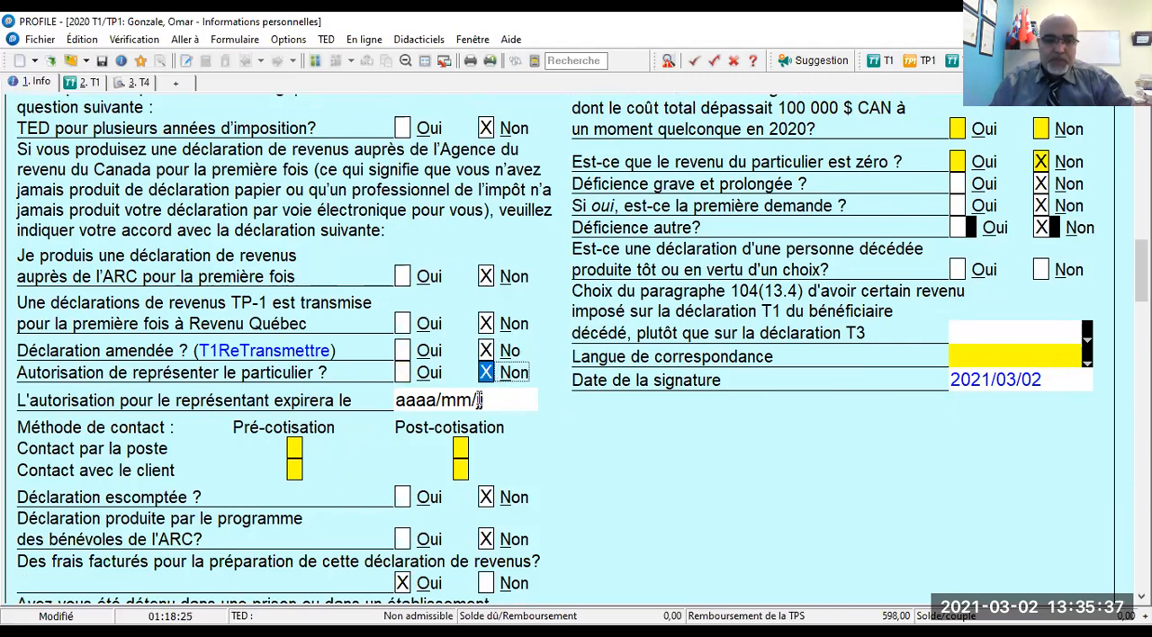
# - Select Contact avec le client for both Pré-cotisation and Post-cotisation, and answer Oui to the home address matching the mailing address
pyautogui.click(461, 475)
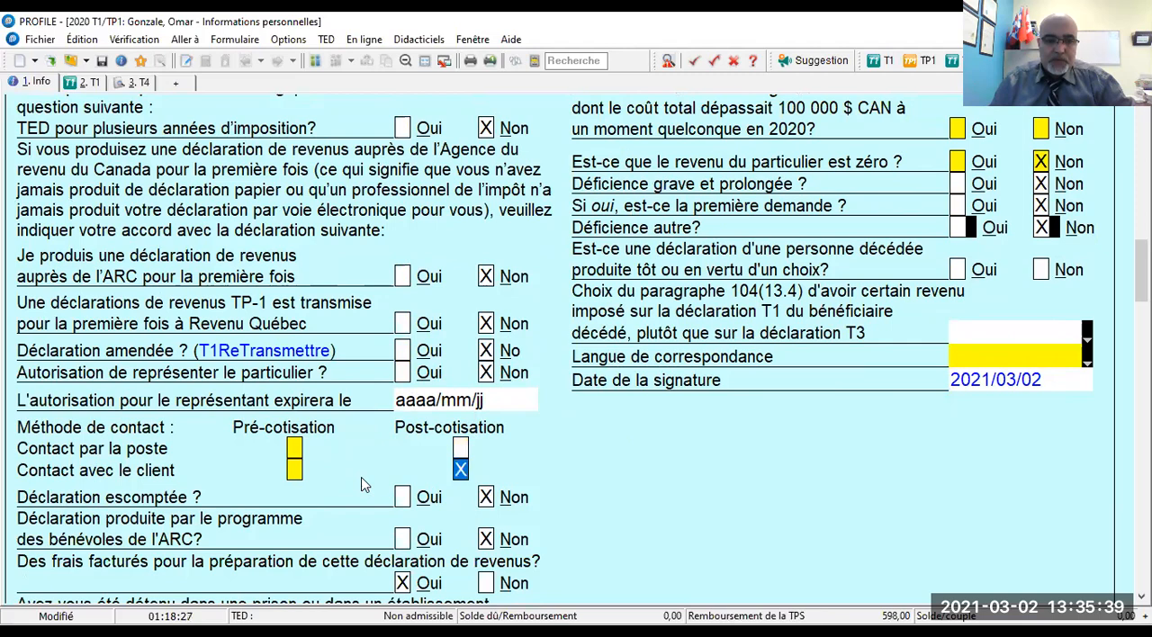
pyautogui.click(295, 471)
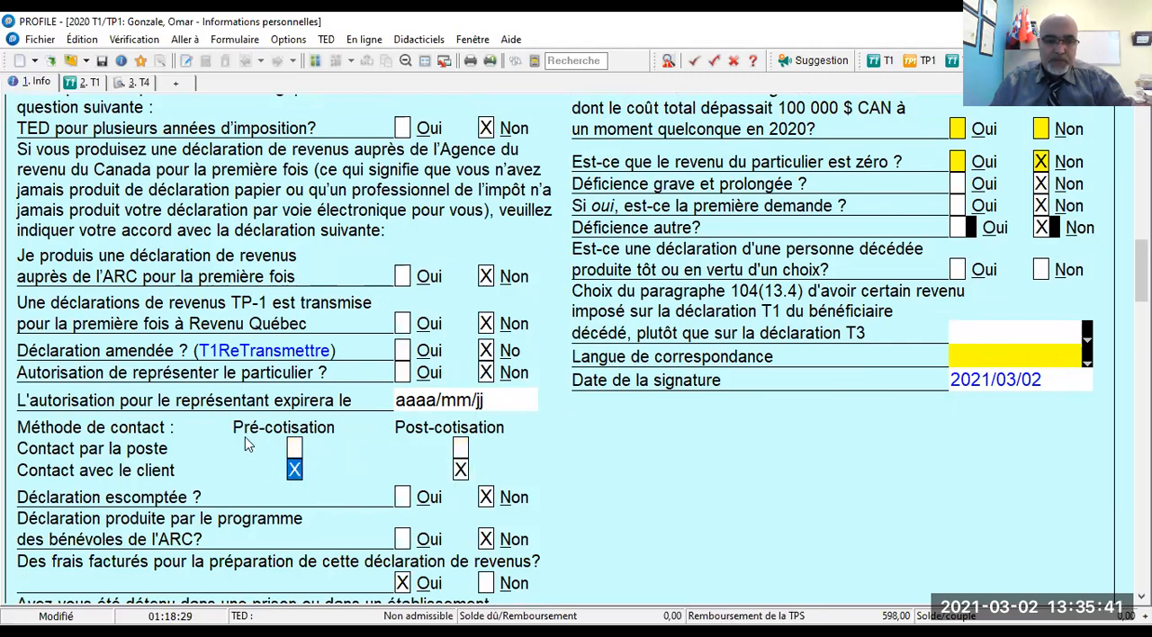
pyautogui.scroll(-3, 248, 444)
pyautogui.scroll(-1, 248, 442)
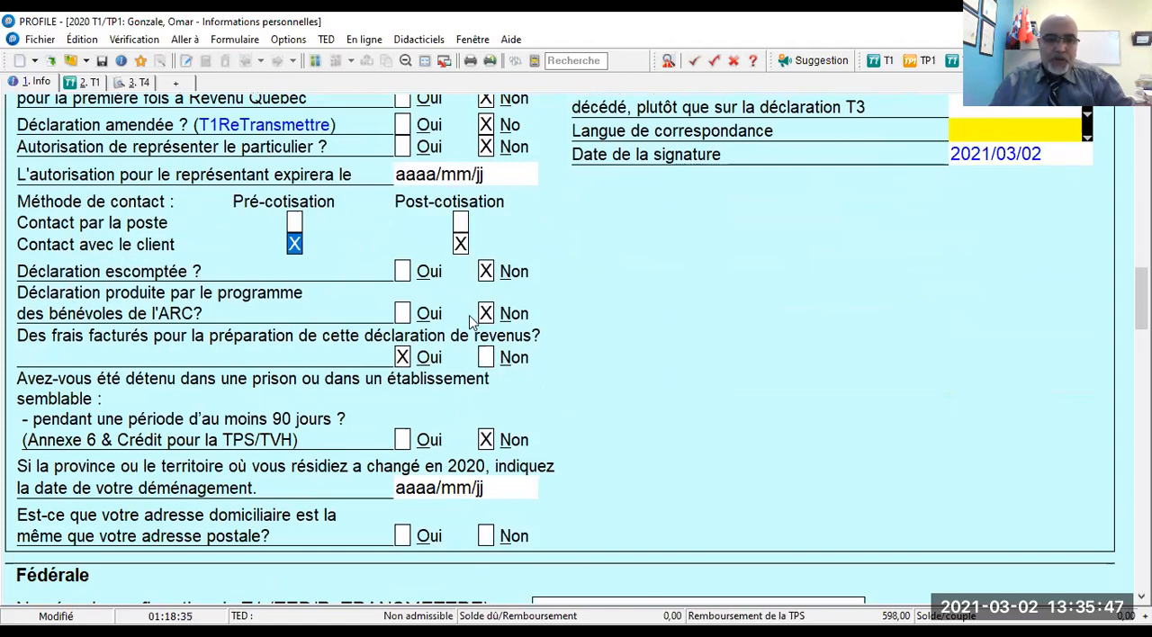
pyautogui.scroll(-2, 470, 321)
pyautogui.scroll(-1, 470, 327)
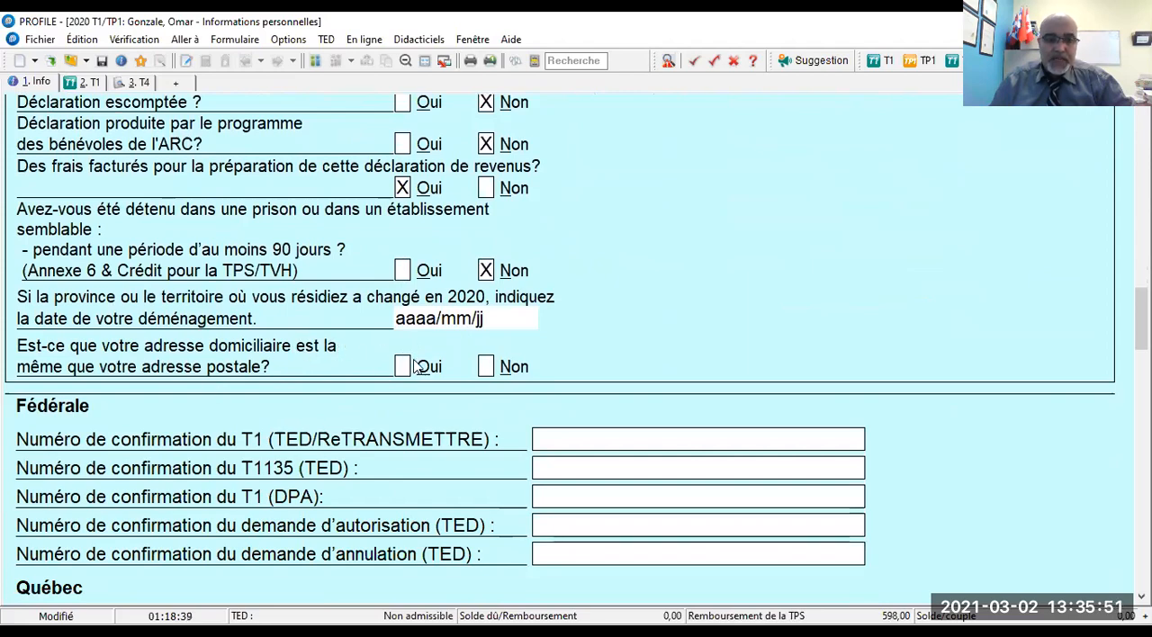
pyautogui.click(402, 367)
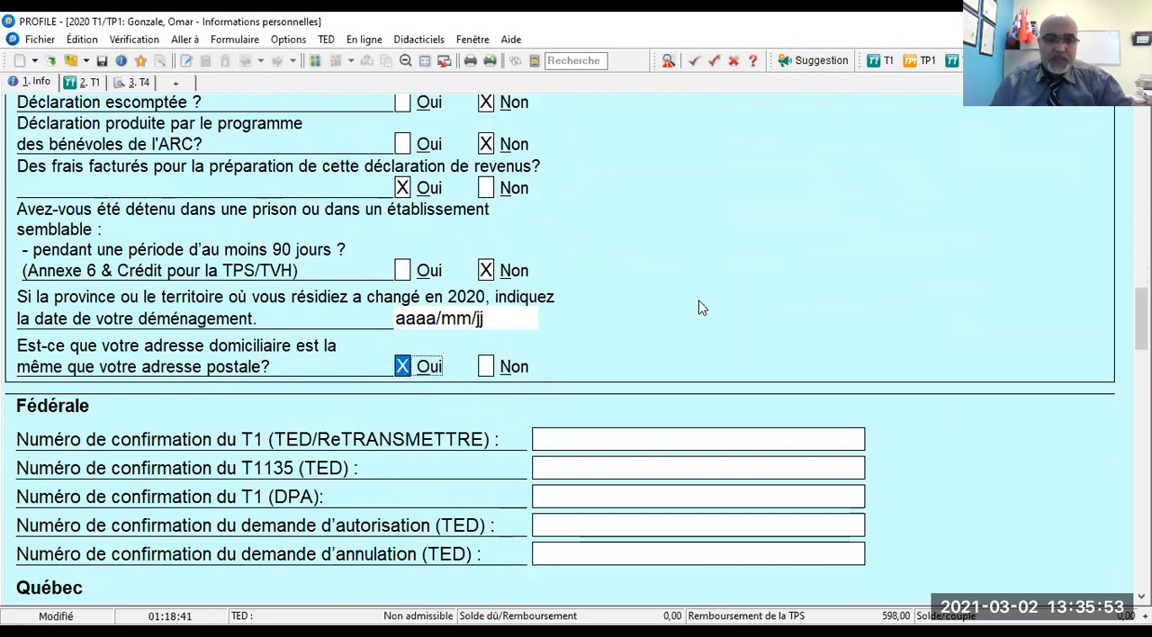
# - Answer Non to Canadian citizenship and to sharing information with Élections Canada for the register of electors
pyautogui.scroll(10, 882, 271)
pyautogui.scroll(3, 882, 270)
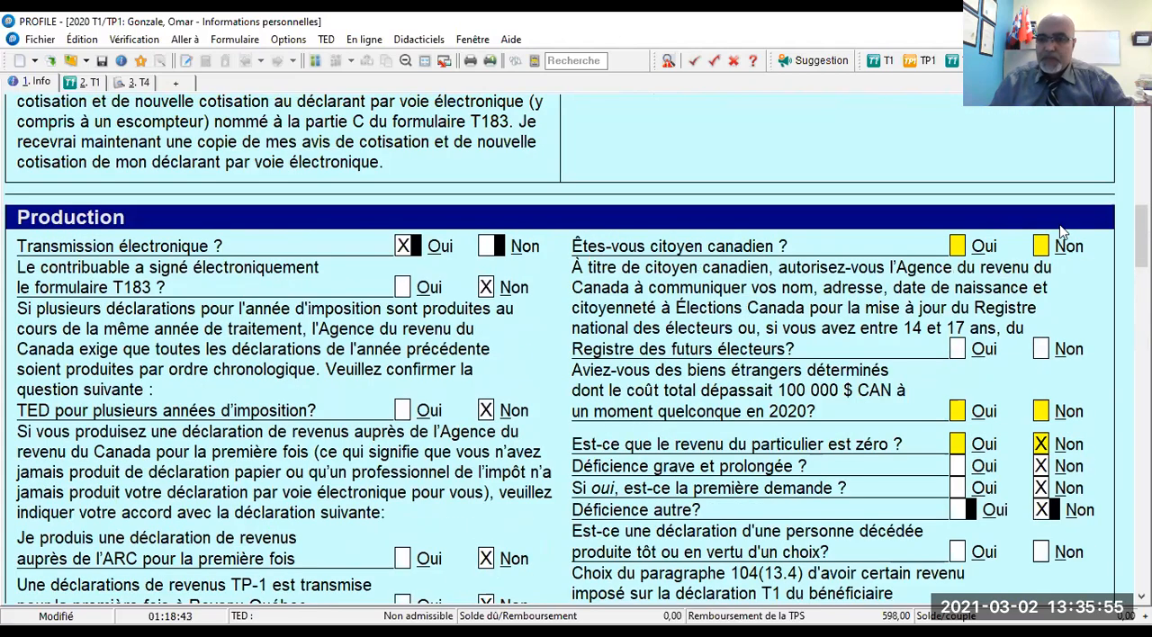
pyautogui.click(1043, 246)
pyautogui.scroll(-2, 1042, 248)
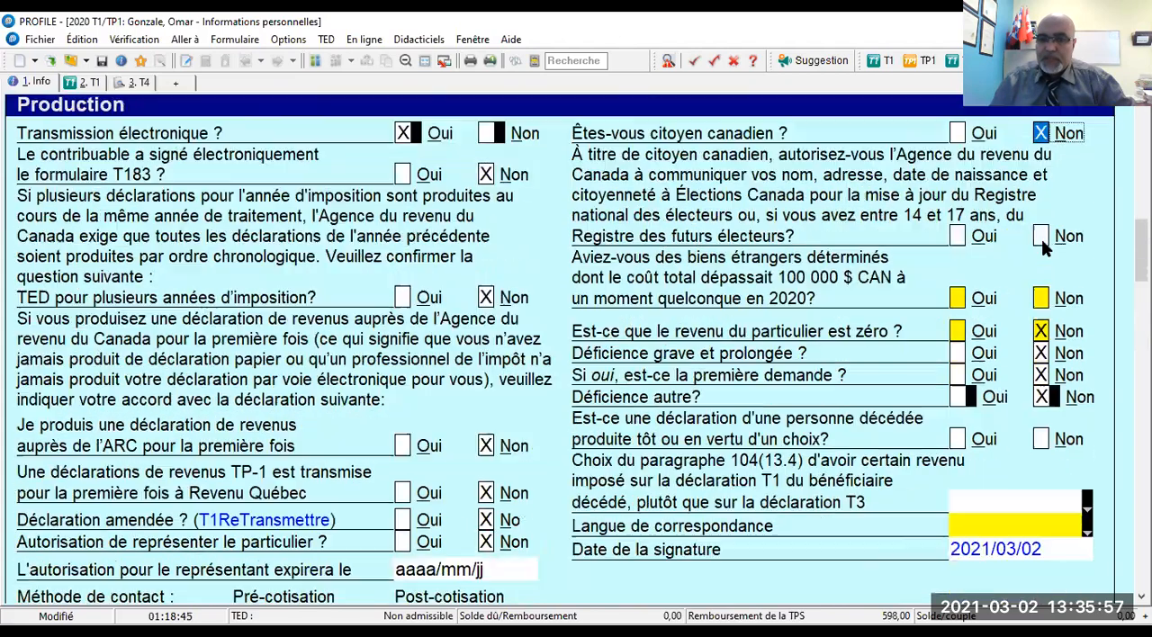
pyautogui.click(1042, 238)
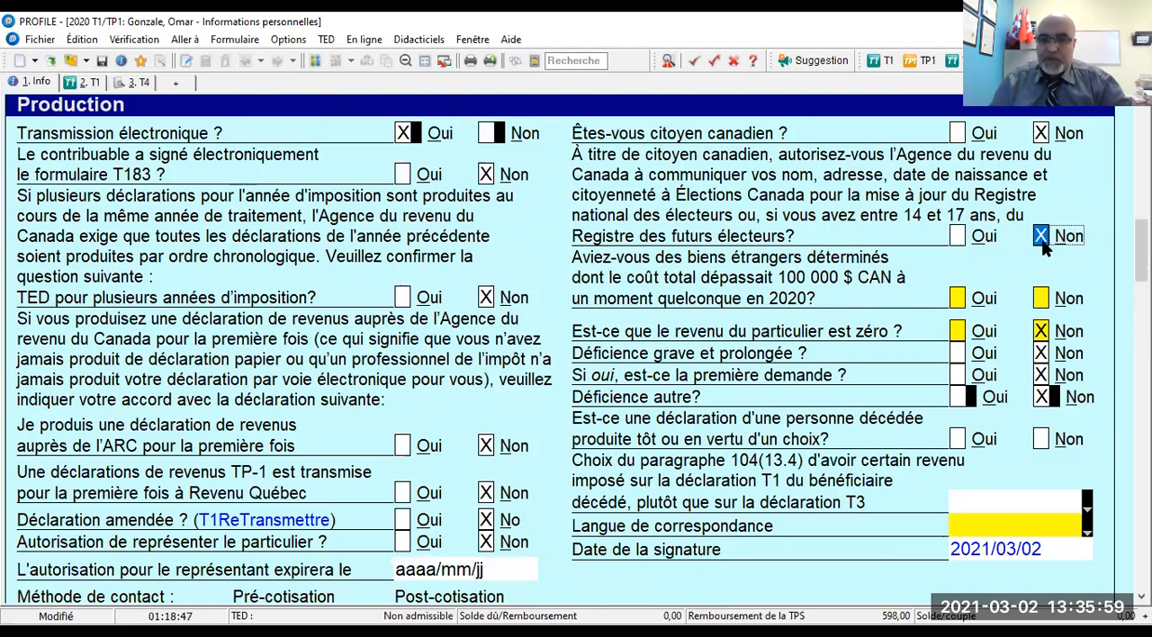
# - Answer Non to holding foreign property costing over 100 000 $ CAN in 2020 and to the early or elective deceased-person return
pyautogui.scroll(-2, 1045, 249)
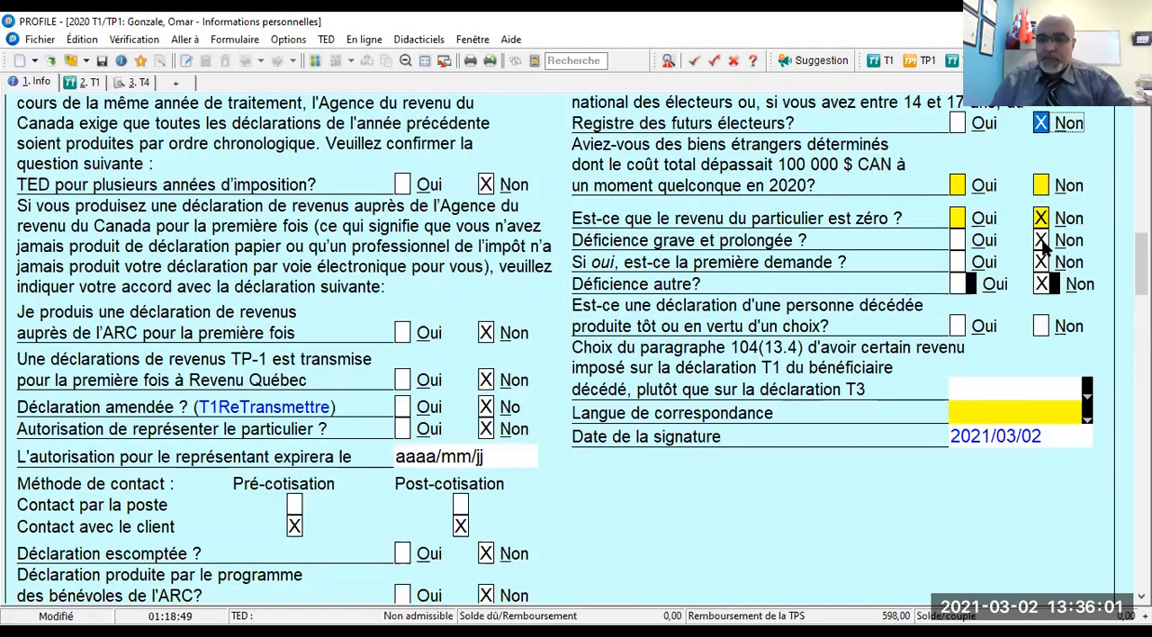
pyautogui.scroll(1, 1045, 249)
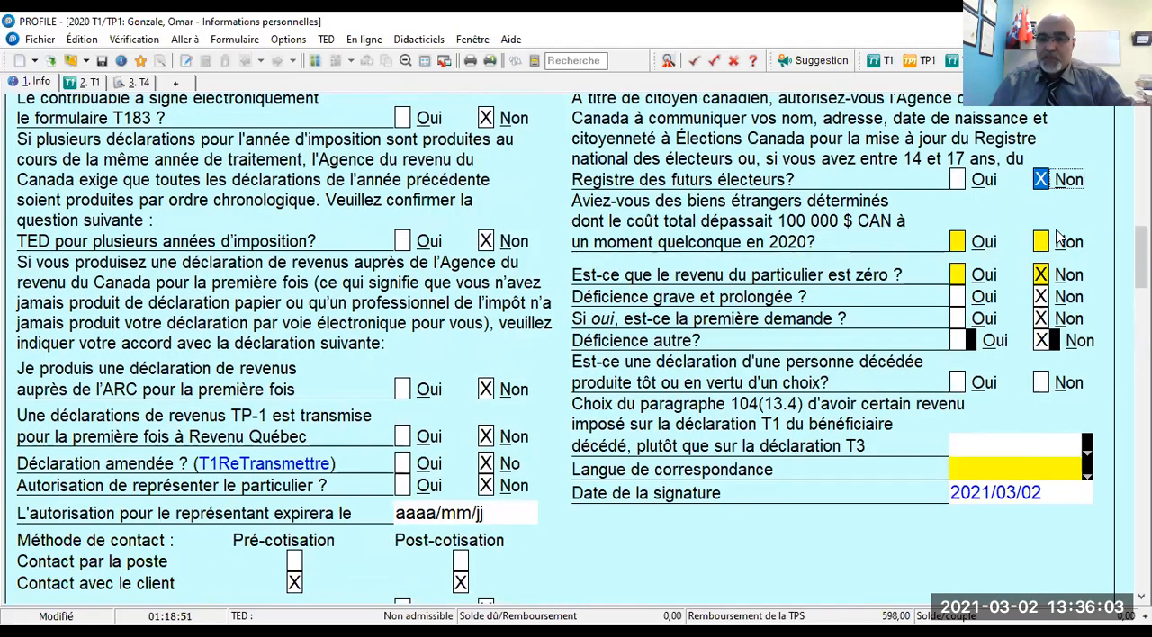
pyautogui.click(1043, 243)
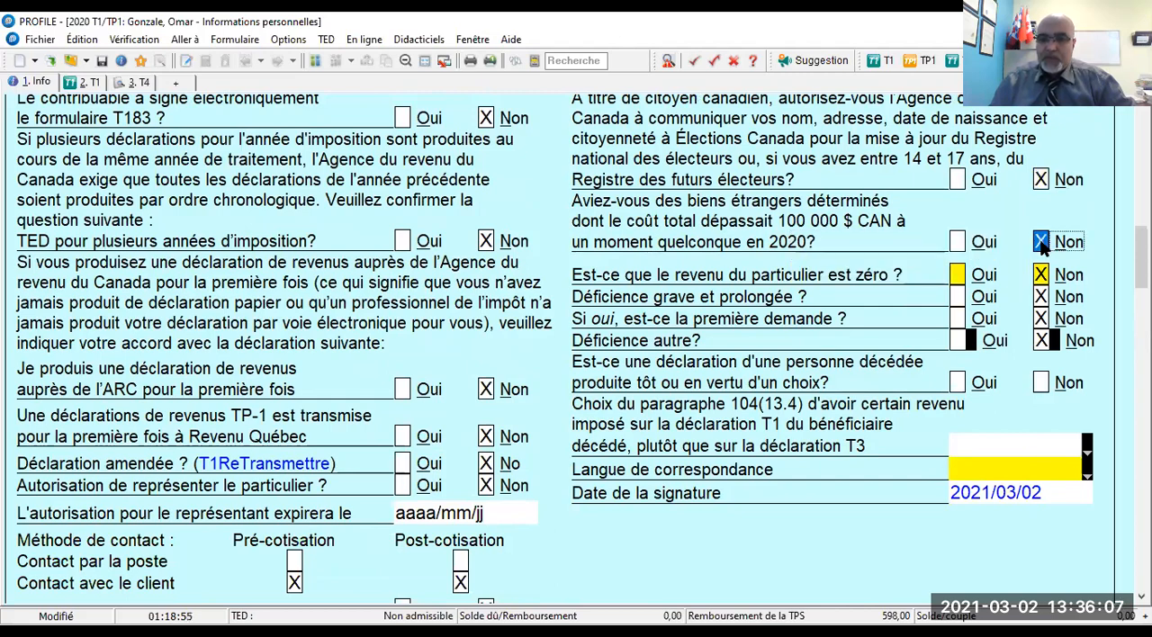
pyautogui.scroll(-2, 1043, 245)
pyautogui.scroll(1, 1044, 230)
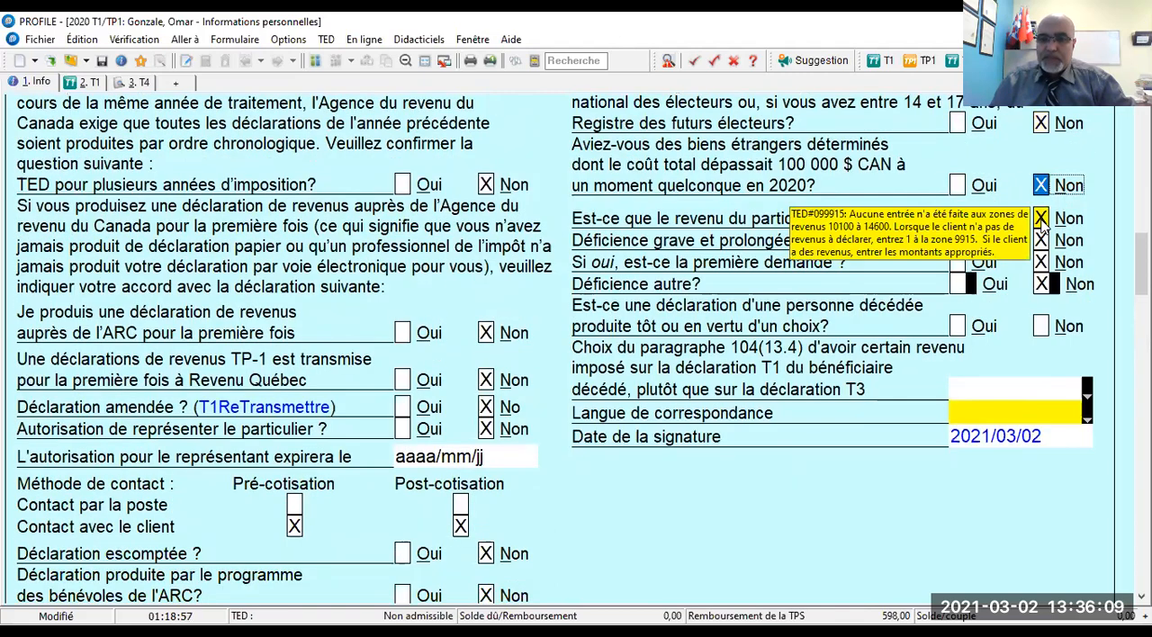
pyautogui.scroll(-1, 1044, 227)
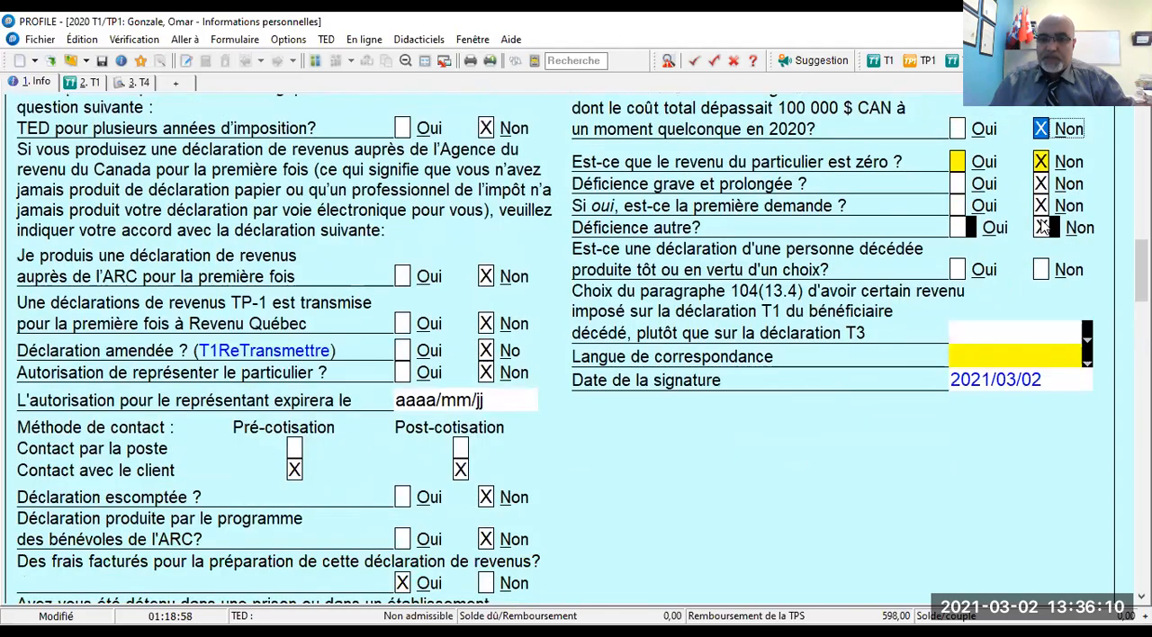
pyautogui.click(1040, 271)
# - Set the paragraph 104(13.4) election to Non and the language of correspondence to Français
pyautogui.scroll(-2, 1040, 275)
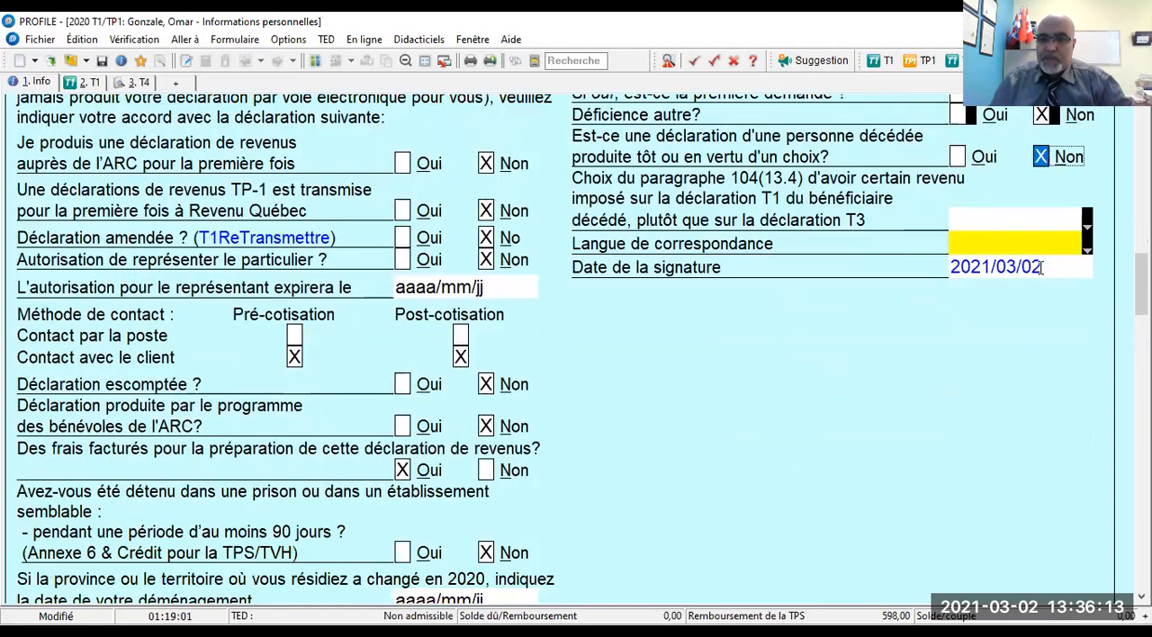
pyautogui.click(1084, 227)
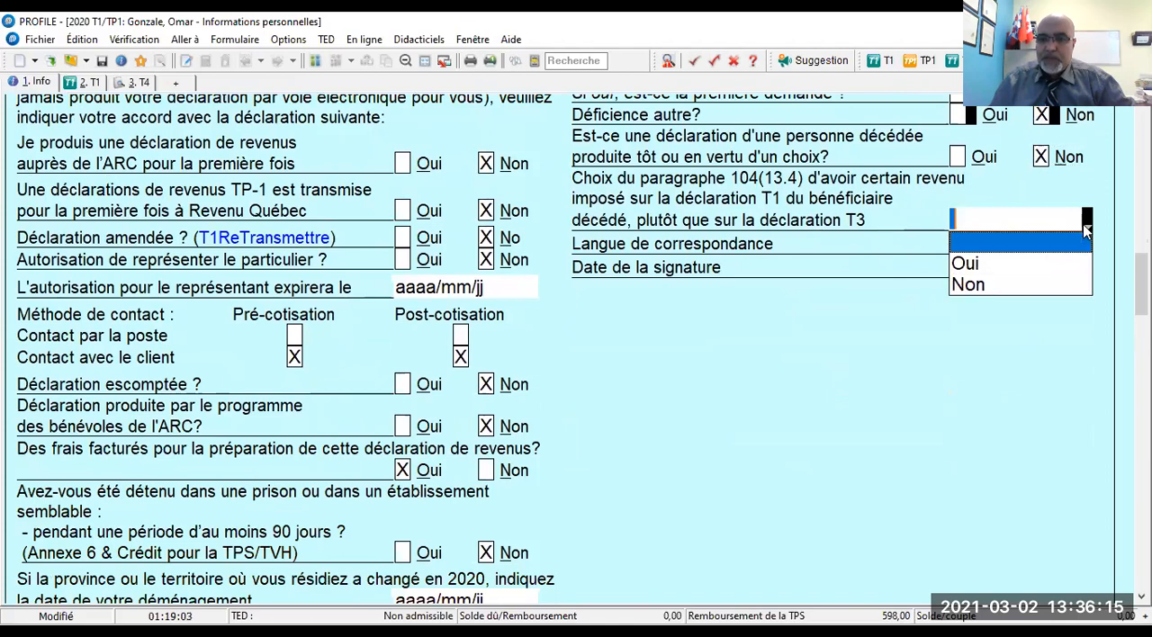
pyautogui.click(989, 284)
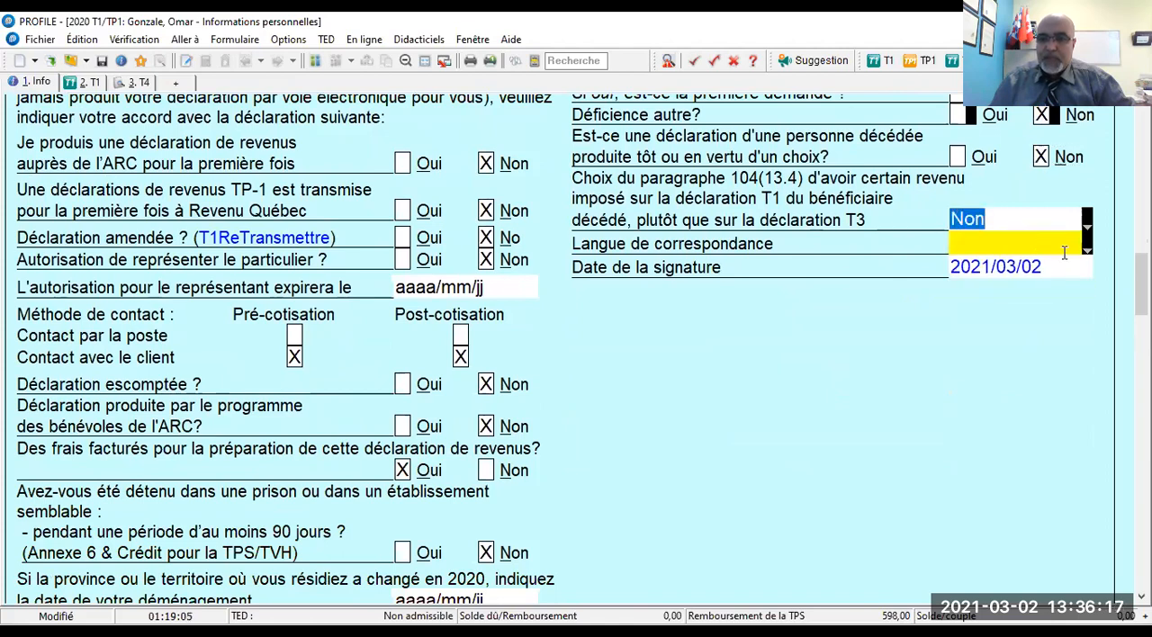
pyautogui.click(1066, 253)
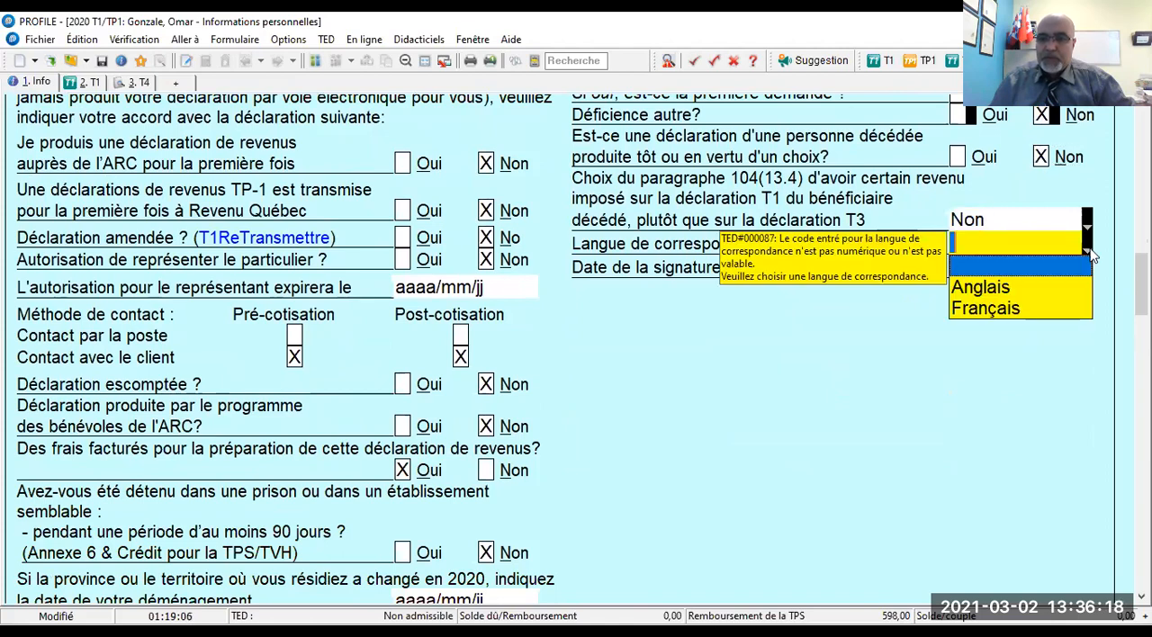
pyautogui.click(981, 309)
# - In the Informations du conjoint section, enter the spouse's social insurance number (NAS) and set the title to Mme
pyautogui.scroll(-10, 707, 349)
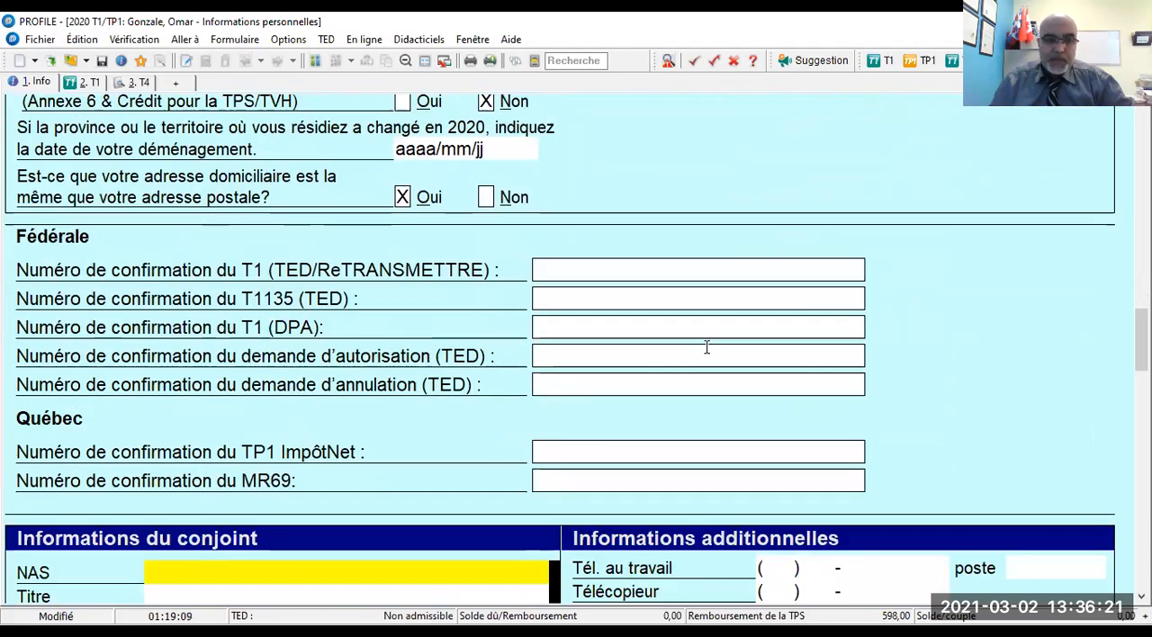
pyautogui.scroll(-6, 706, 348)
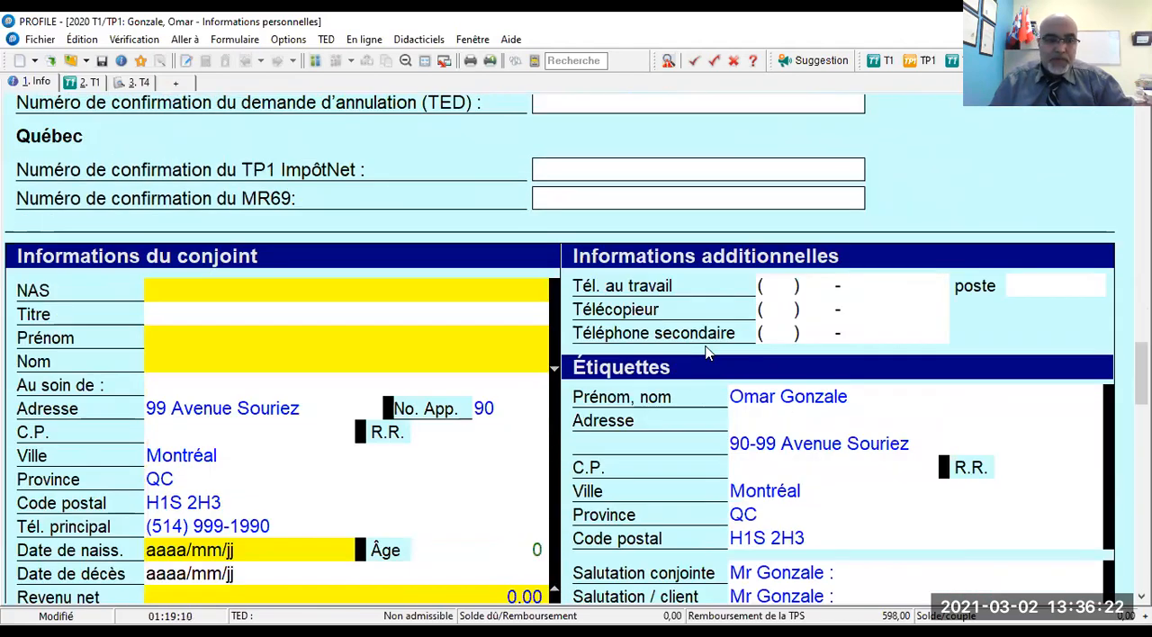
pyautogui.click(180, 296)
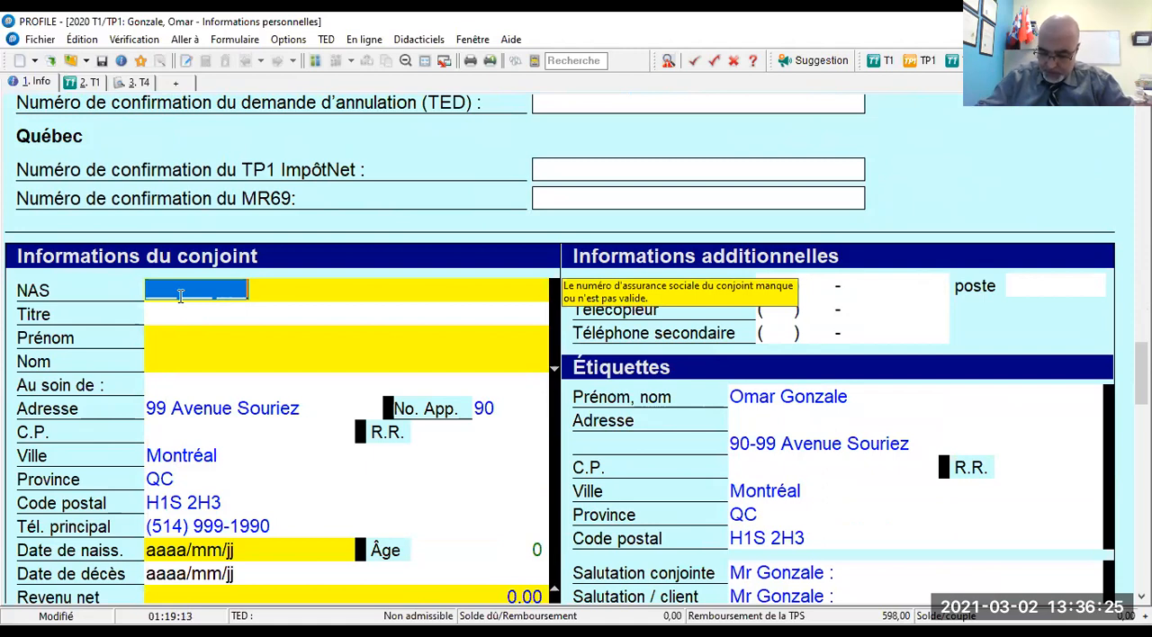
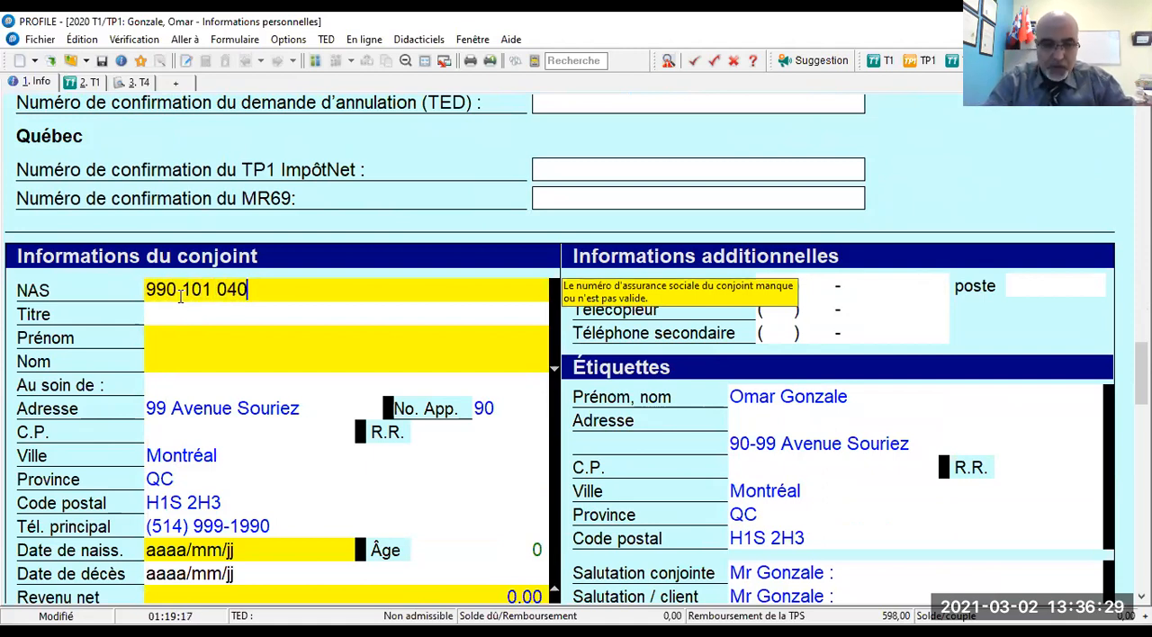
pyautogui.press('Tab')
pyautogui.write('mm')
pyautogui.press('BackSpace')
pyautogui.press('BackSpace')
pyautogui.write('Mme')
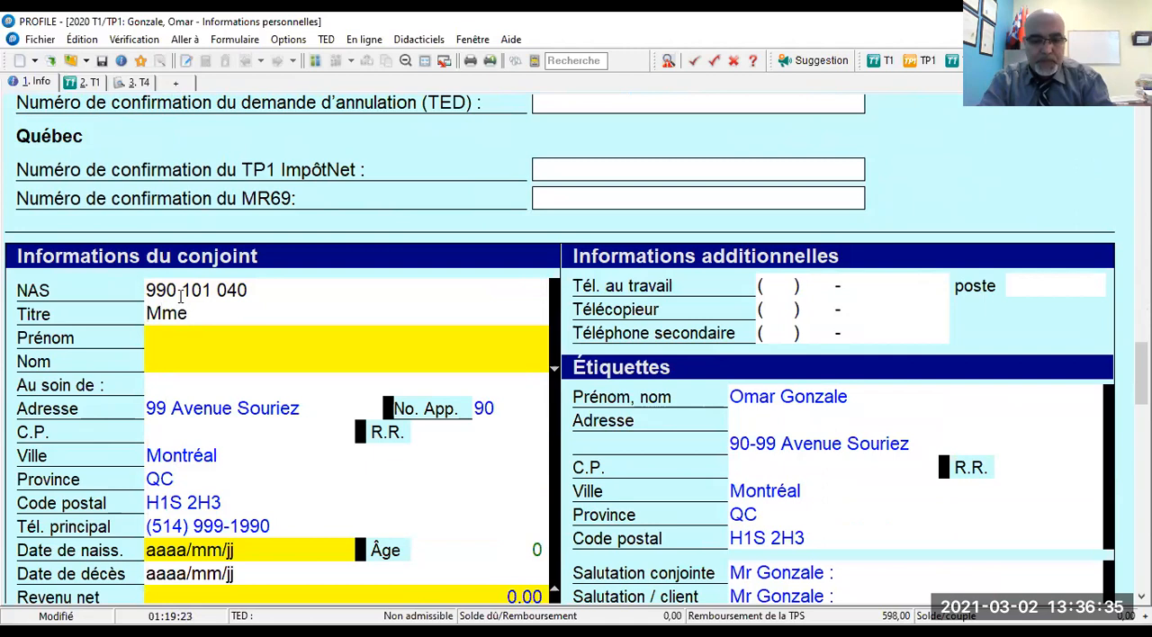
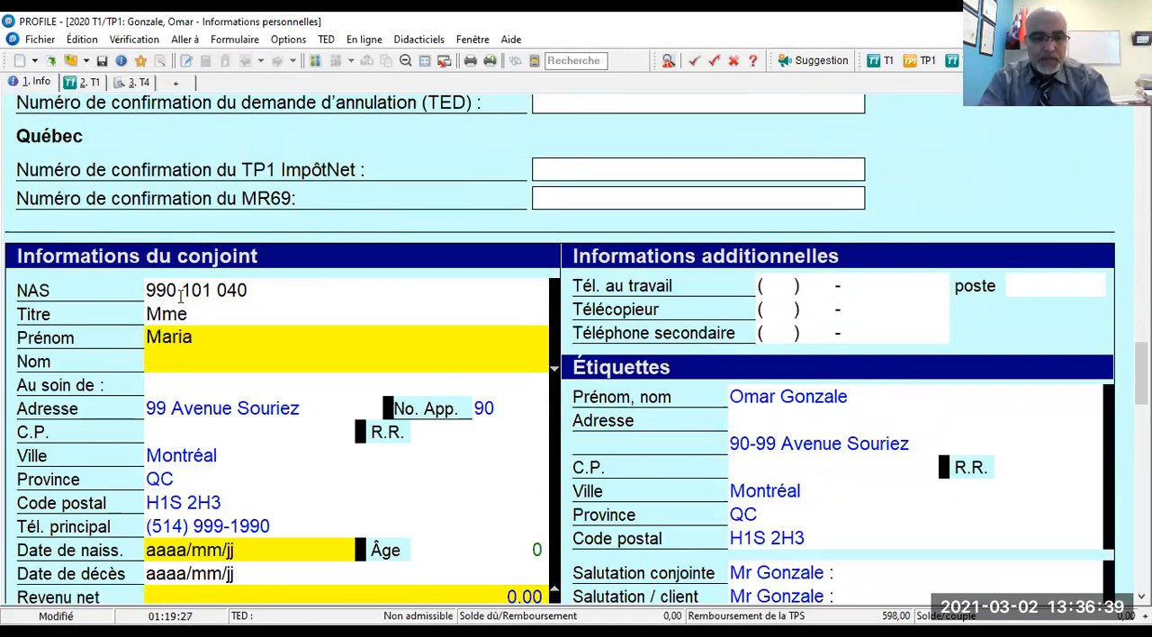
# - Enter the spouse's first name and last name in the Prénom and Nom fields
pyautogui.press('Tab')
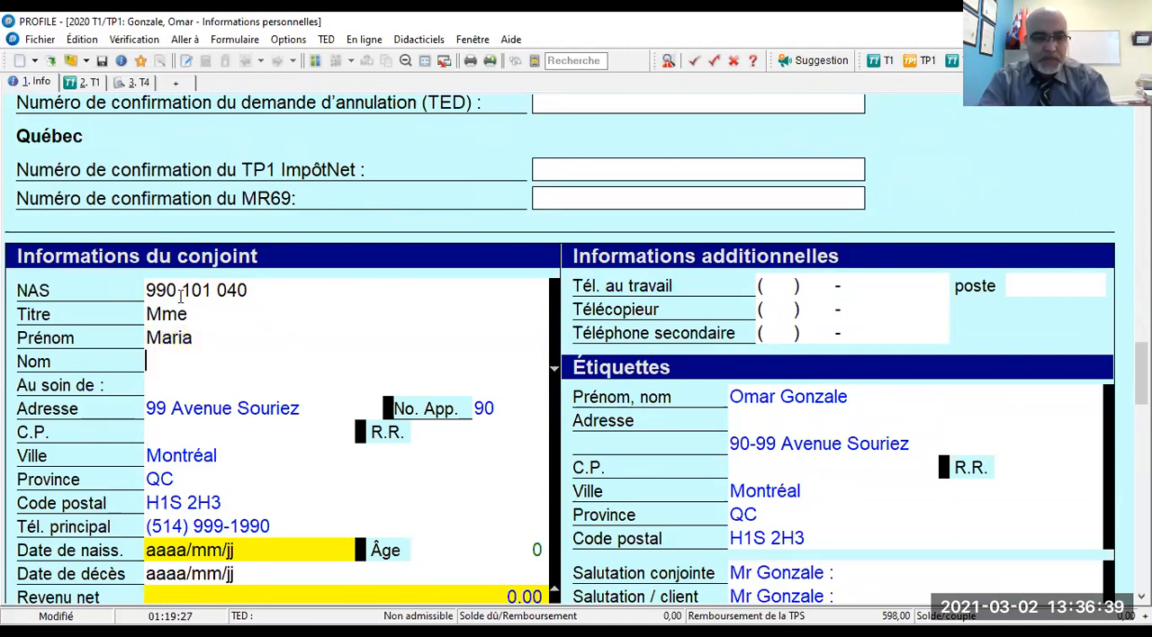
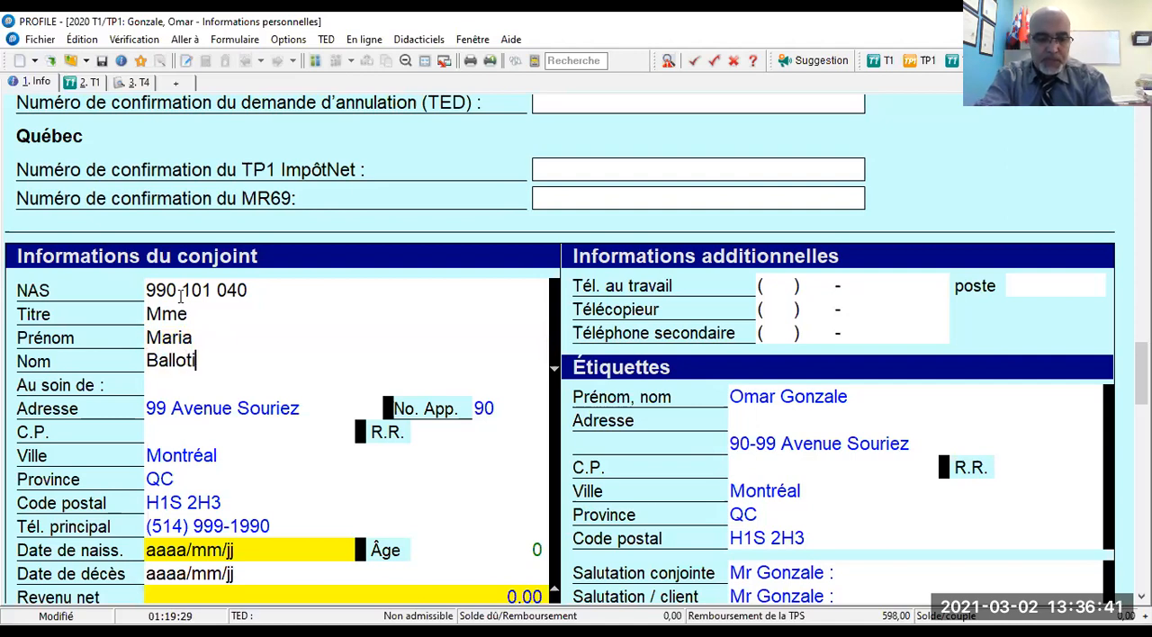
# - Replace the spouse's main phone number in the Tél. principal field of Informations du conjoint
pyautogui.press('Tab')
pyautogui.press('Tab')
pyautogui.press('Tab')
pyautogui.press('Tab')
pyautogui.press('Tab')
pyautogui.press('Tab')
pyautogui.press('Tab')
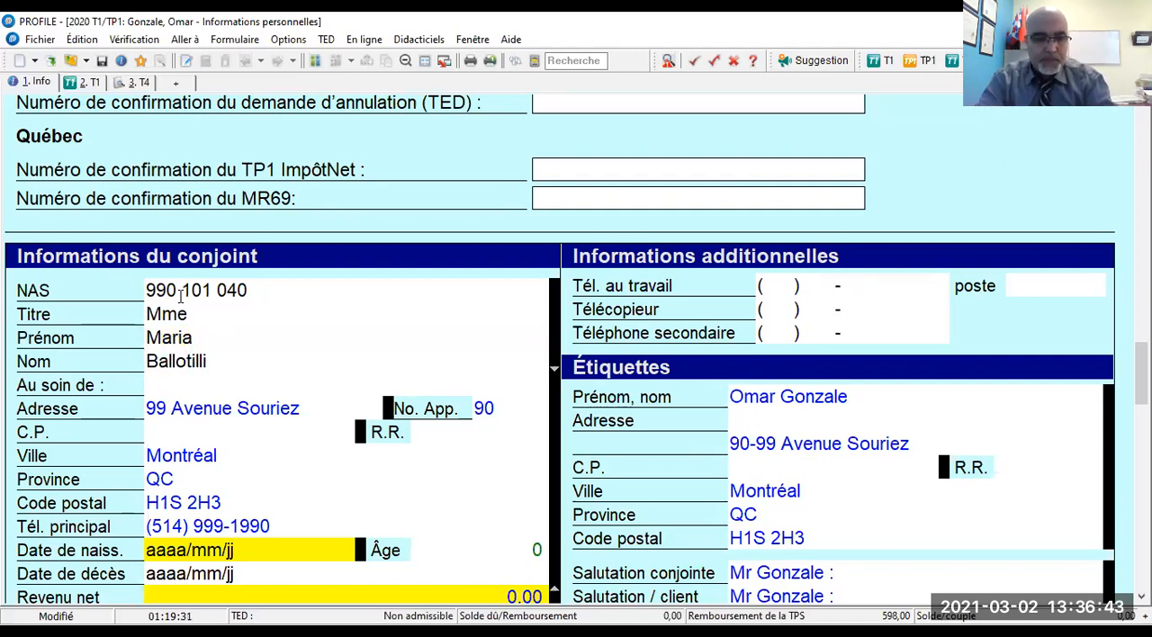
pyautogui.press('Tab')
pyautogui.press('Tab')
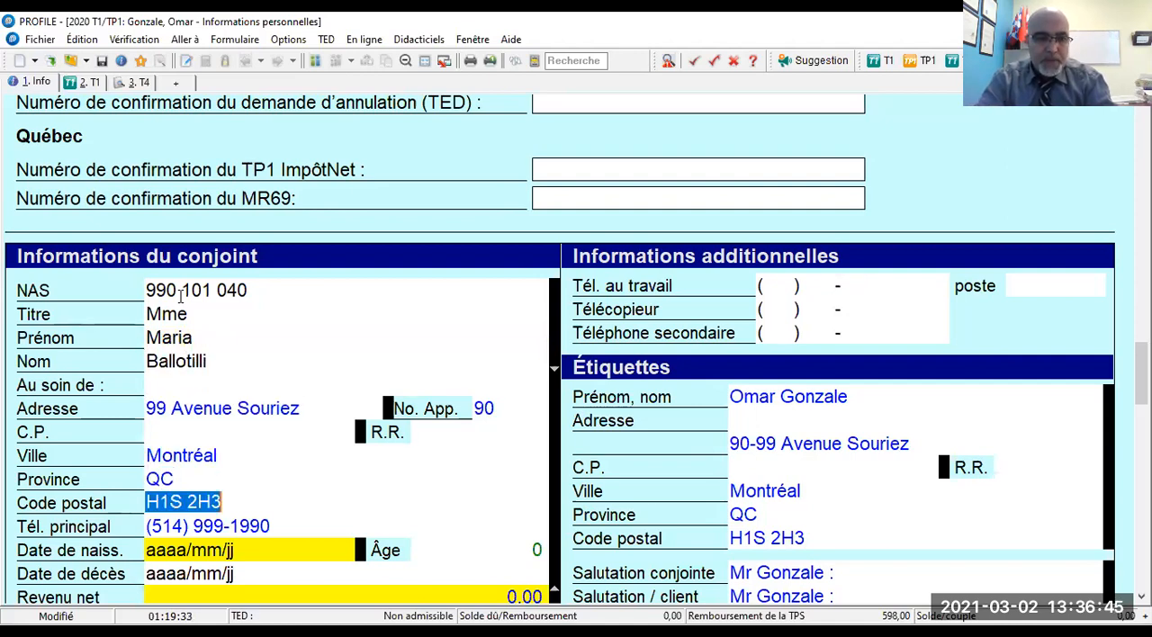
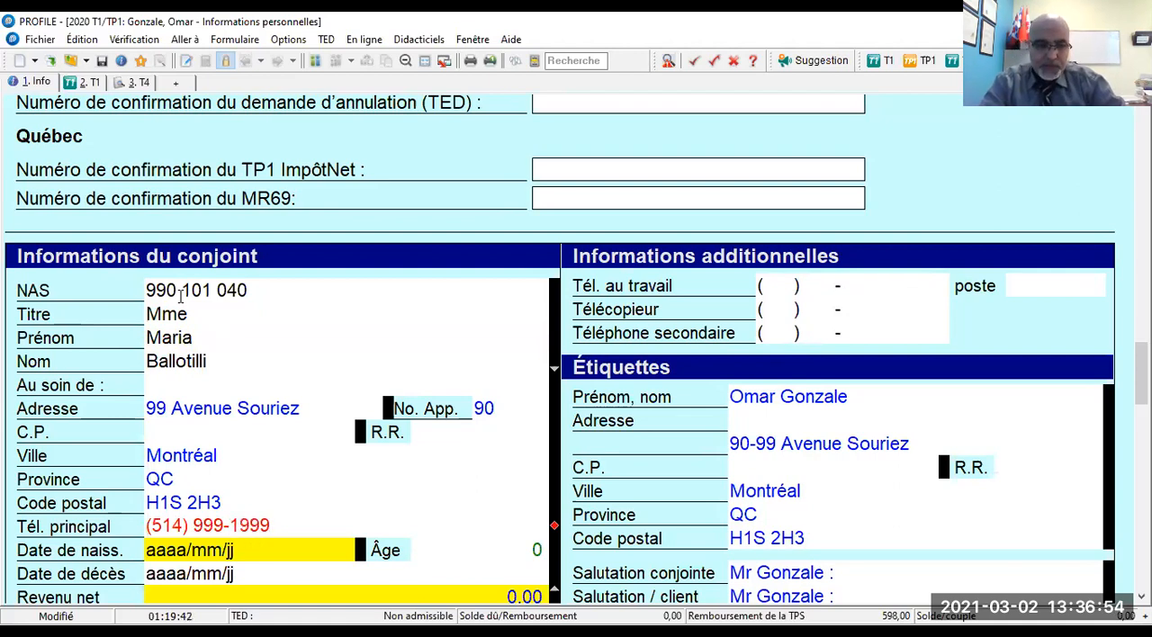
# - Enter the spouse's date of birth in the Date de naiss. field
pyautogui.press('Tab')
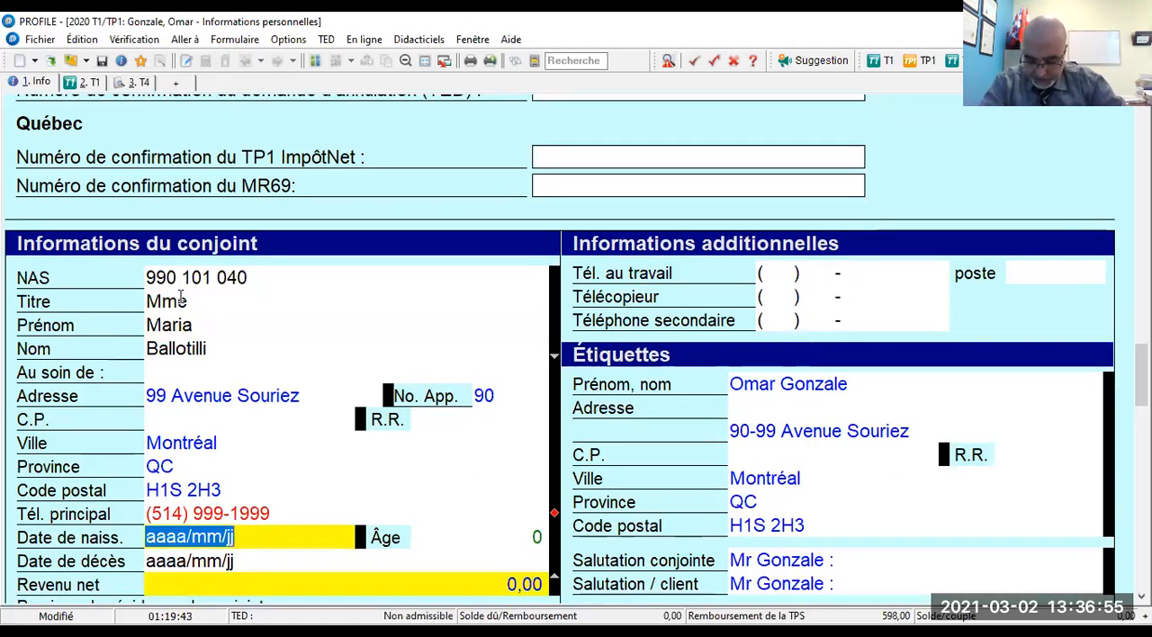
pyautogui.write('1999/')
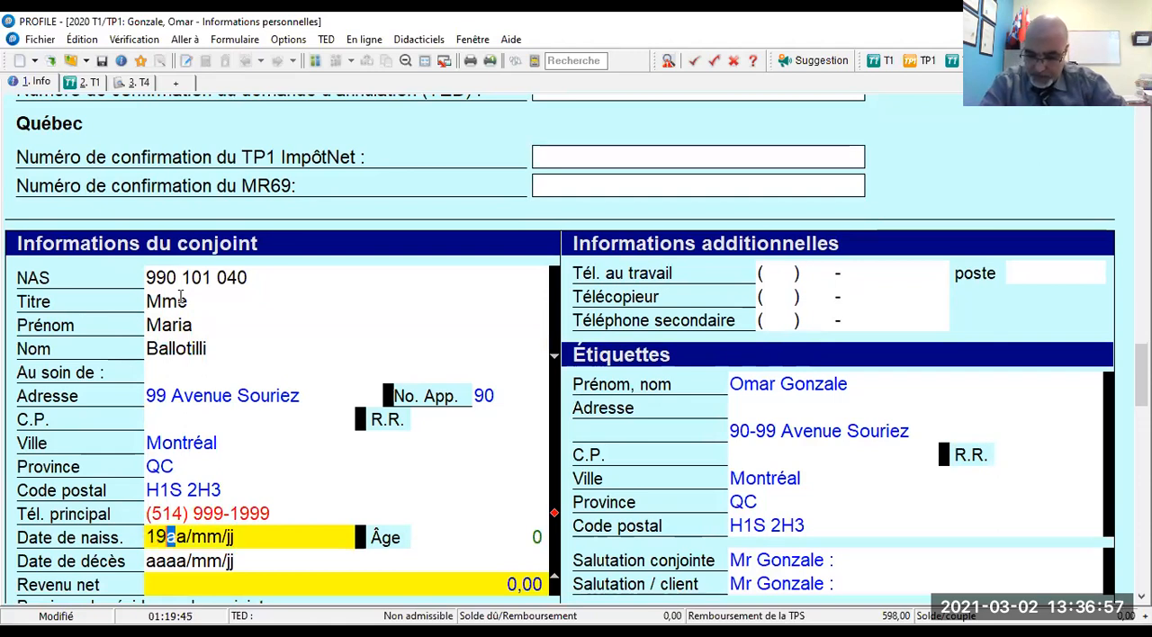
pyautogui.write('0')
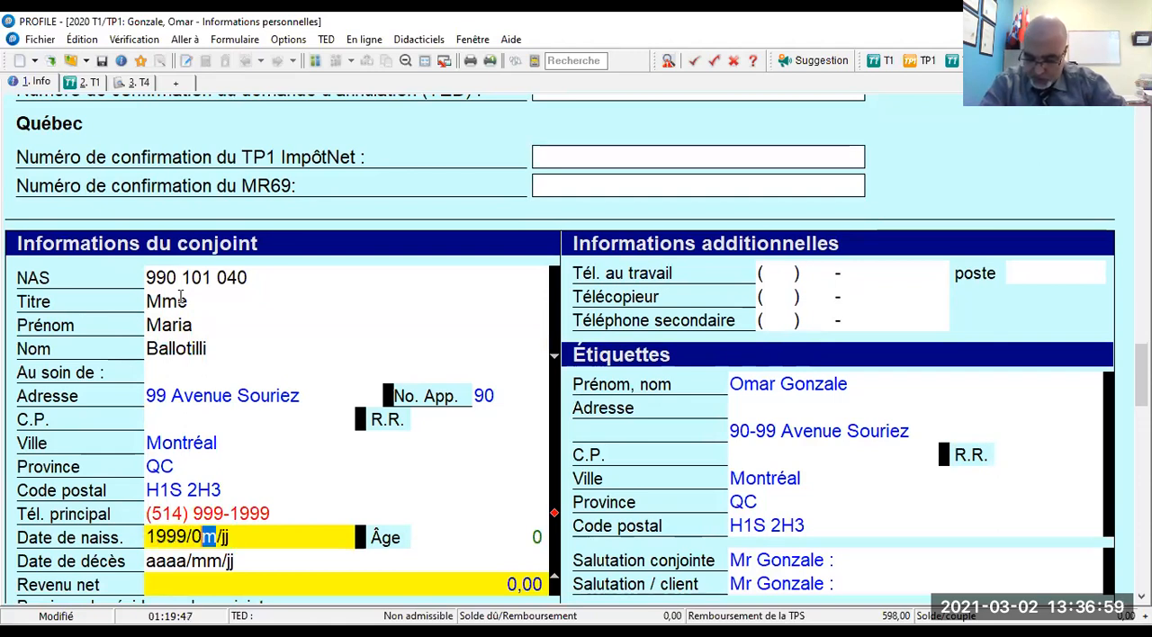
pyautogui.write('9/10')
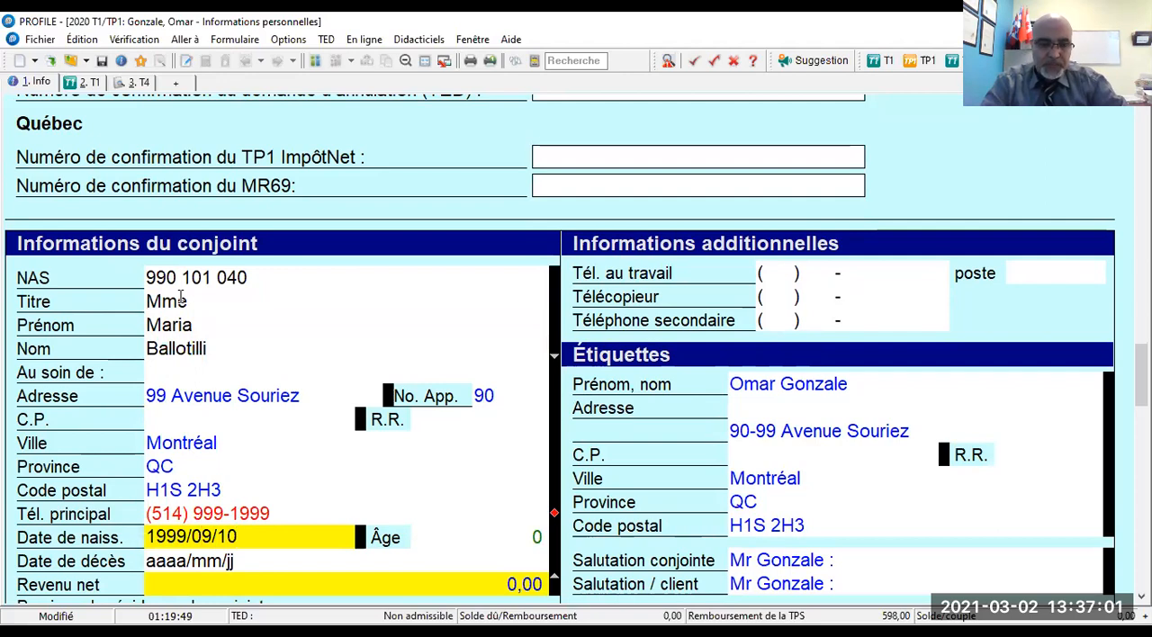
pyautogui.press('Tab')
# - Answer Oui to the spouse having self-employment income (Revenu de travail indépendant)
pyautogui.scroll(-3, 181, 298)
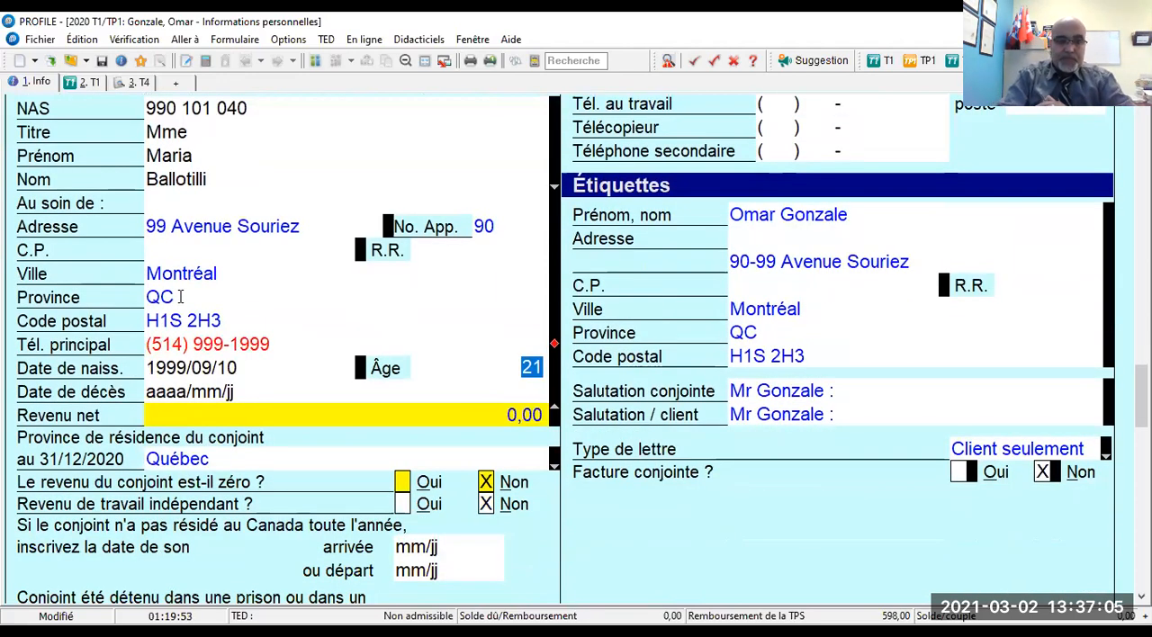
pyautogui.scroll(-4, 181, 298)
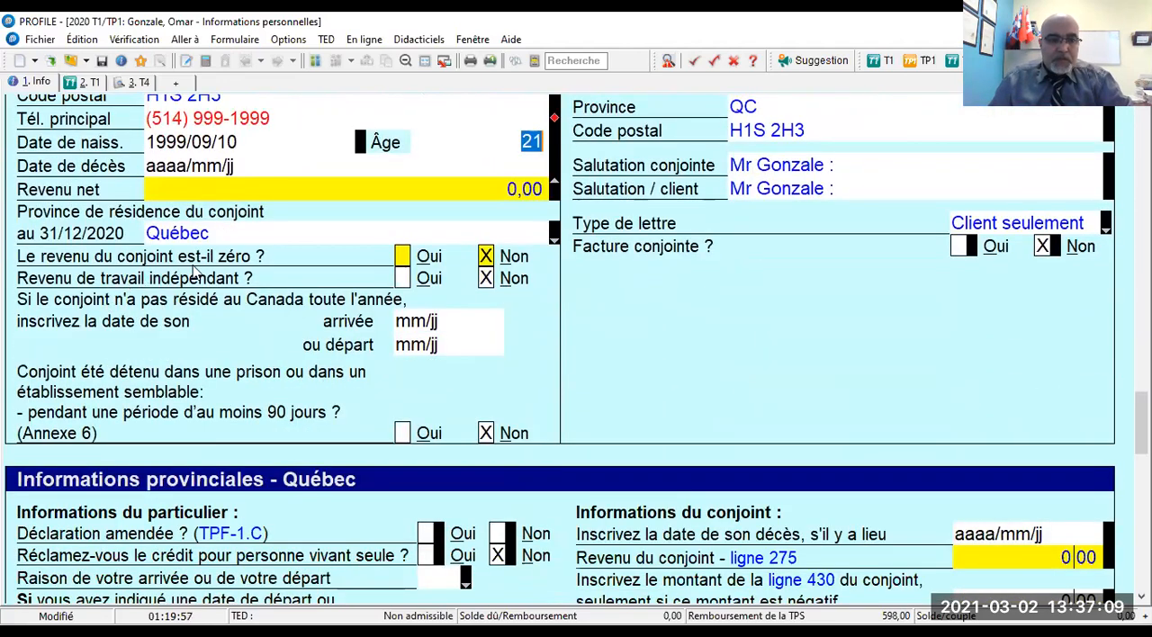
pyautogui.click(402, 280)
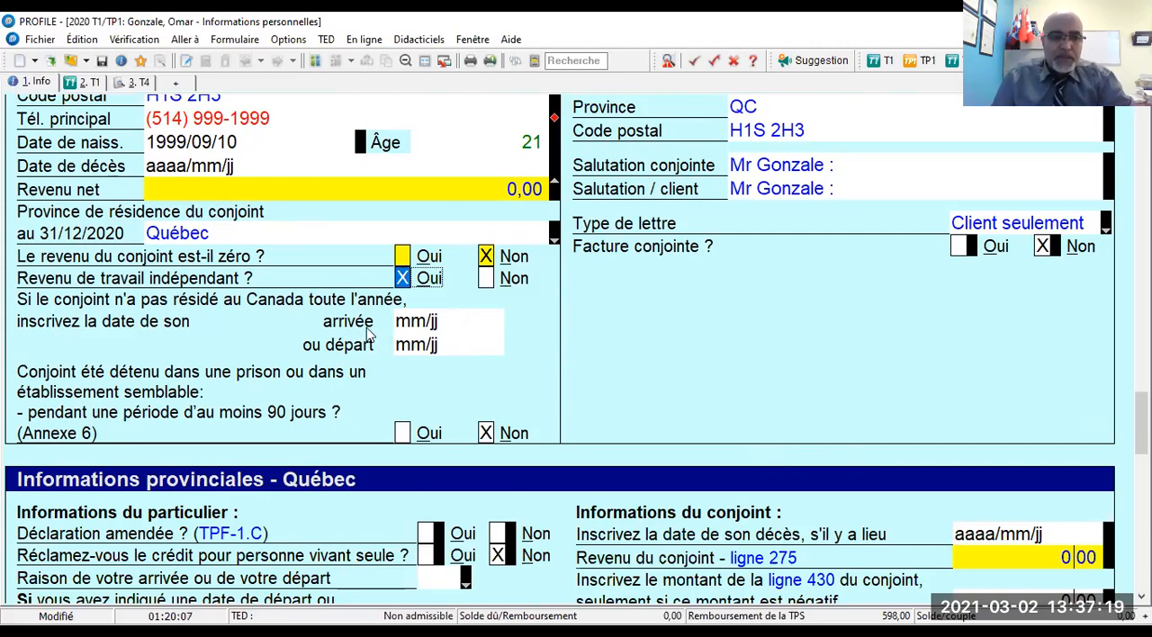
# - In Informations provinciales - Québec, answer Non to Déclaration amendée (TPF-1.C) for the taxpayer
pyautogui.scroll(1, 368, 335)
pyautogui.scroll(-1, 368, 335)
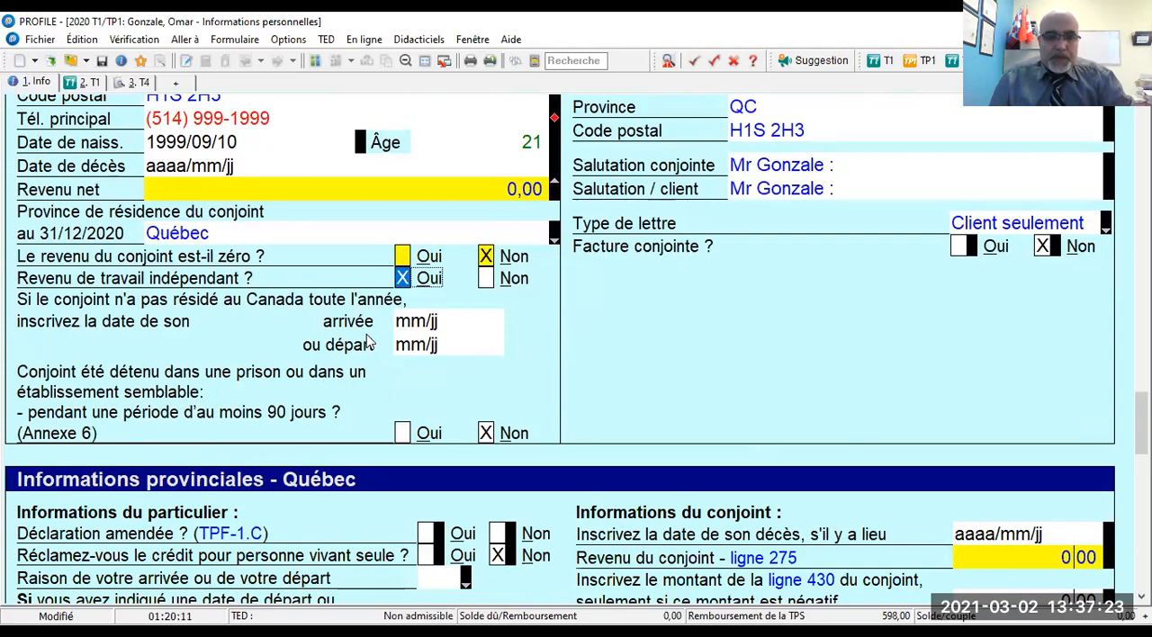
pyautogui.scroll(-2, 366, 342)
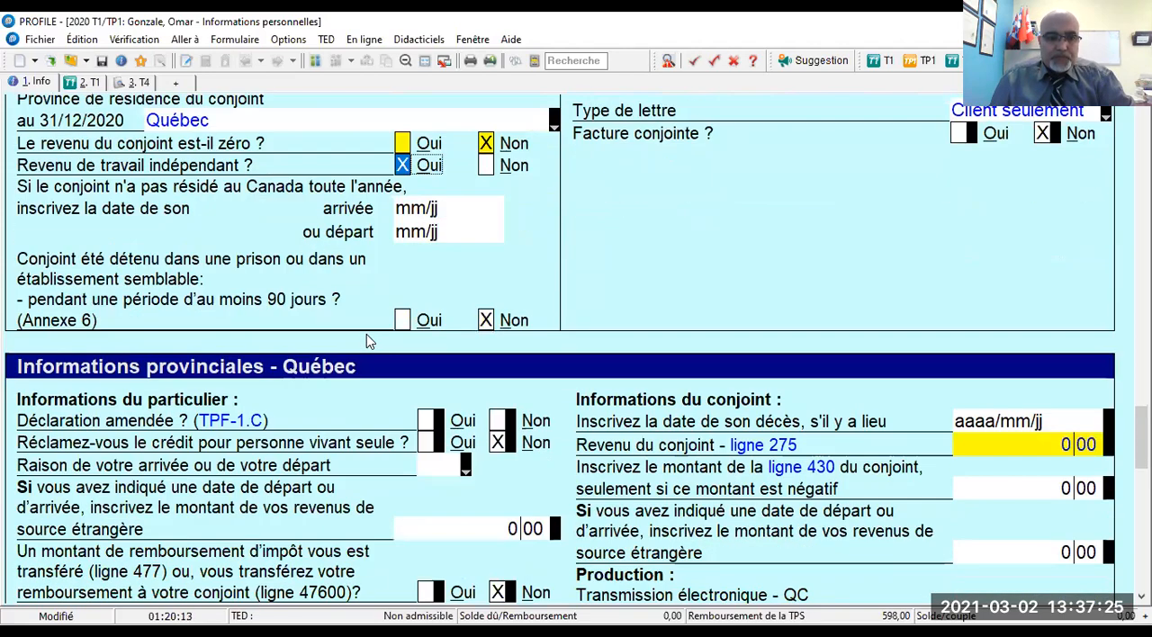
pyautogui.scroll(-3, 457, 322)
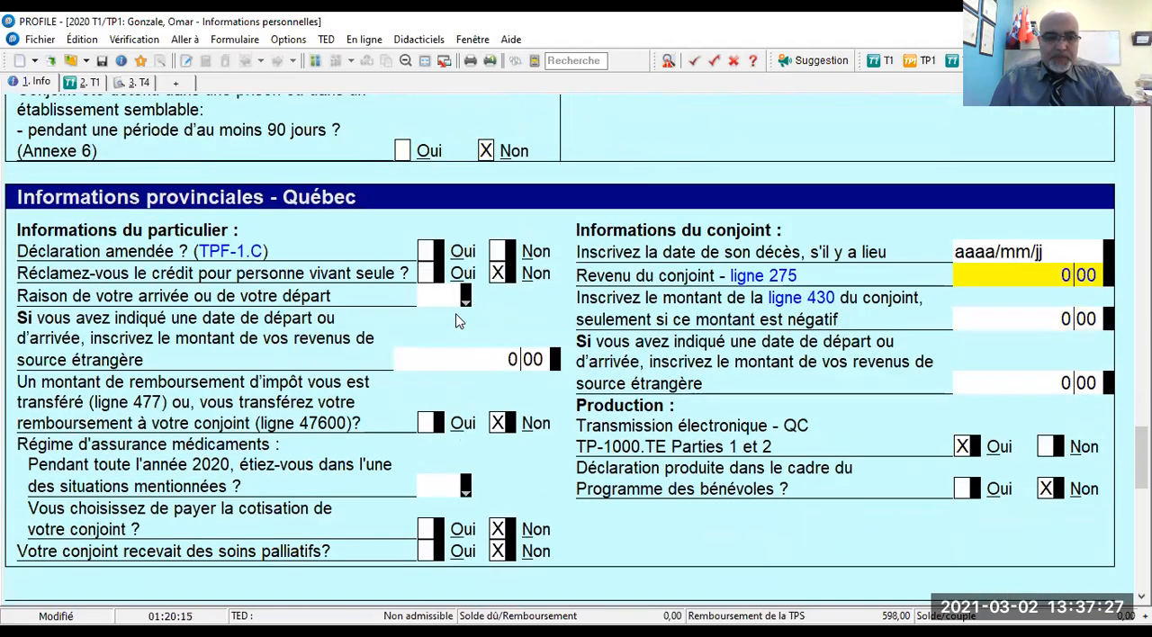
pyautogui.click(500, 252)
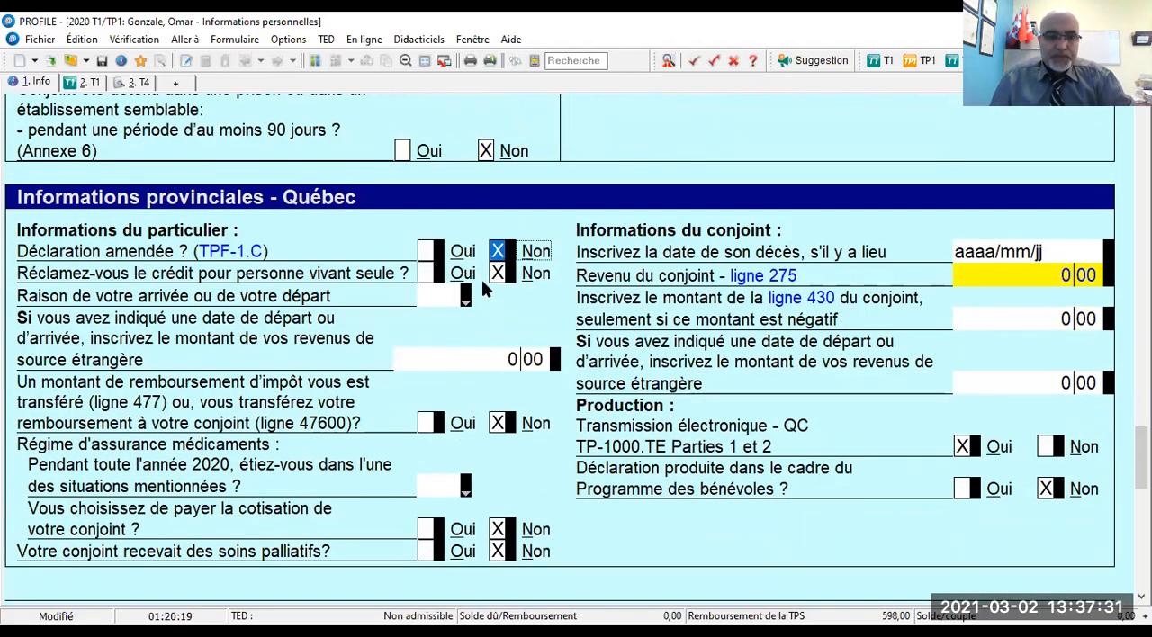
# - Create a new return for the spouse, coupled with the taxpayer's return
pyautogui.scroll(-2, 477, 288)
pyautogui.scroll(-1, 476, 300)
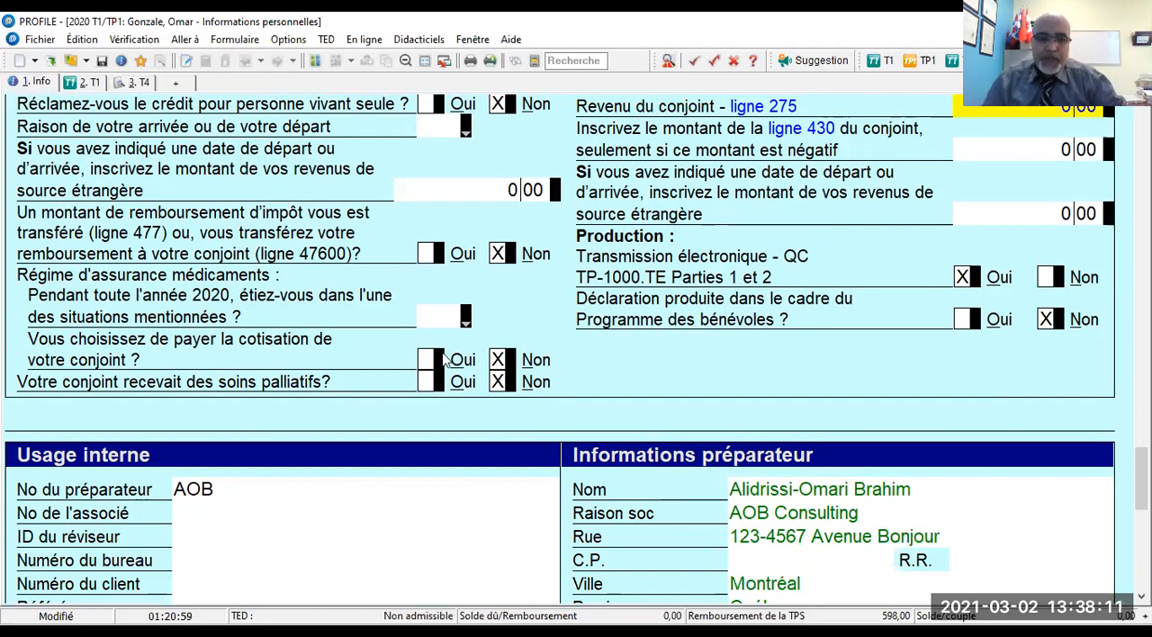
pyautogui.scroll(11, 443, 353)
pyautogui.scroll(-9, 443, 353)
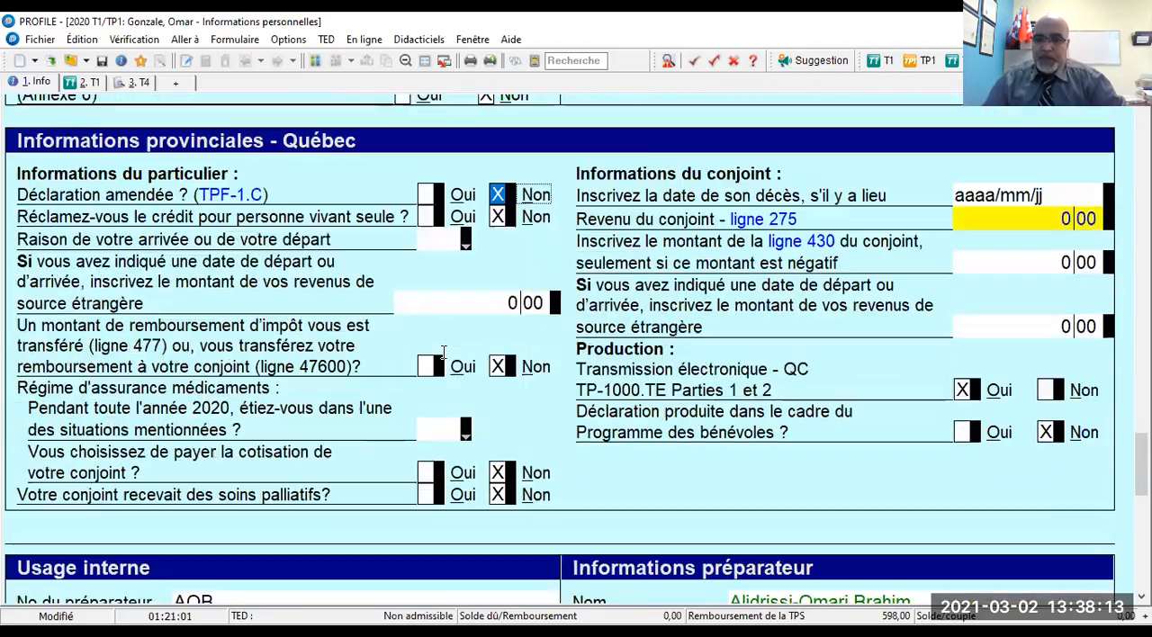
pyautogui.scroll(-2, 443, 358)
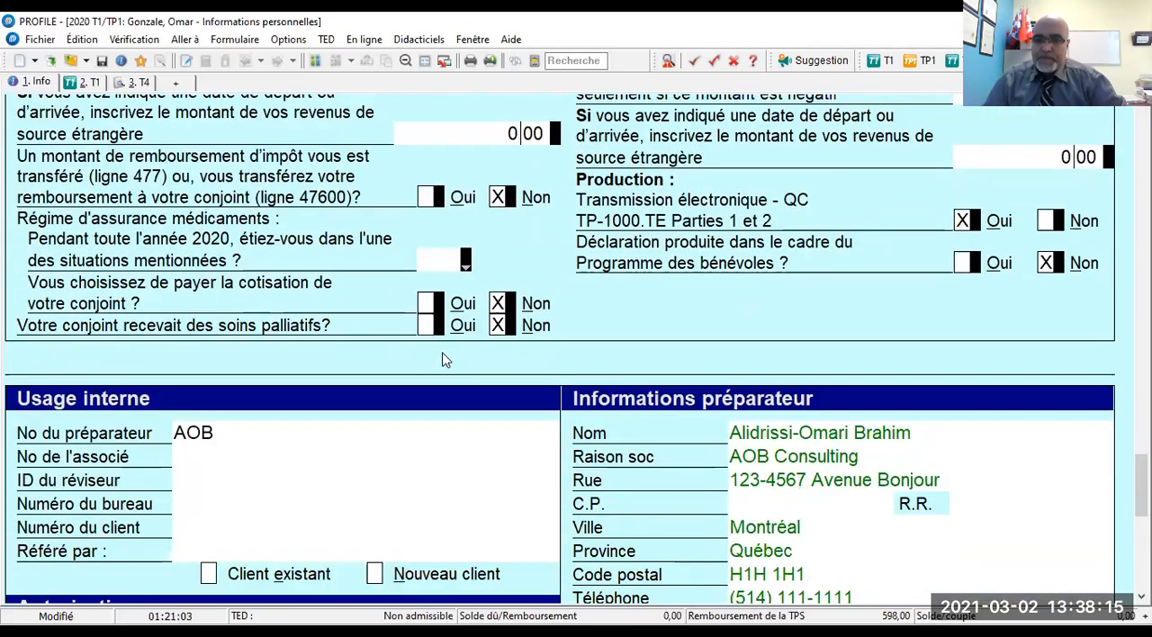
pyautogui.scroll(20, 443, 359)
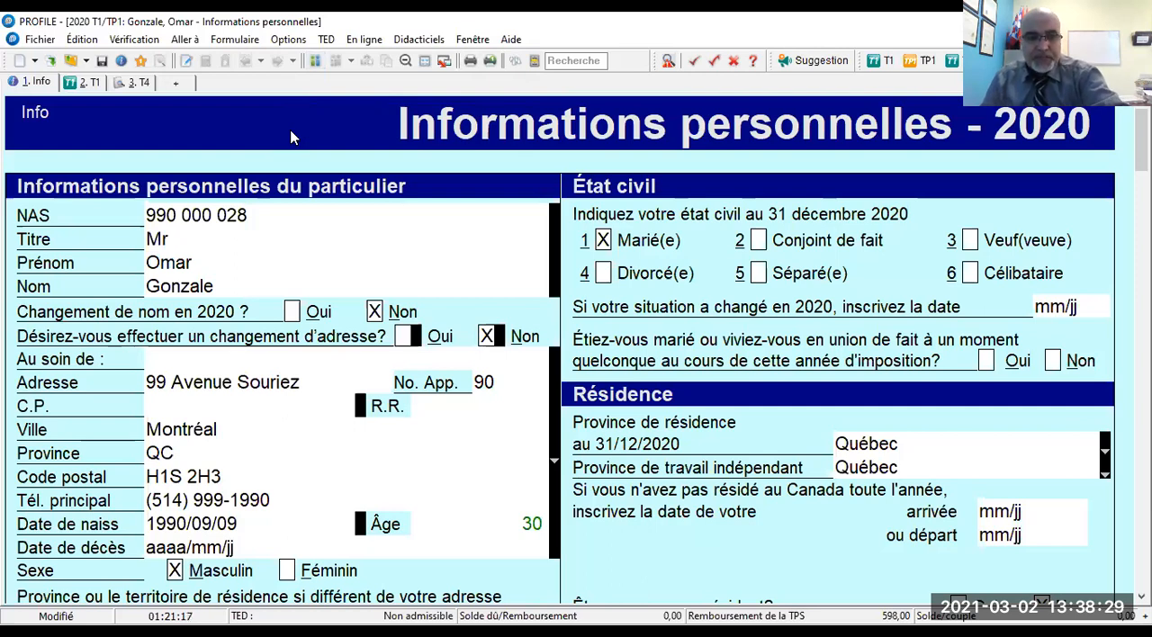
pyautogui.press('F5')
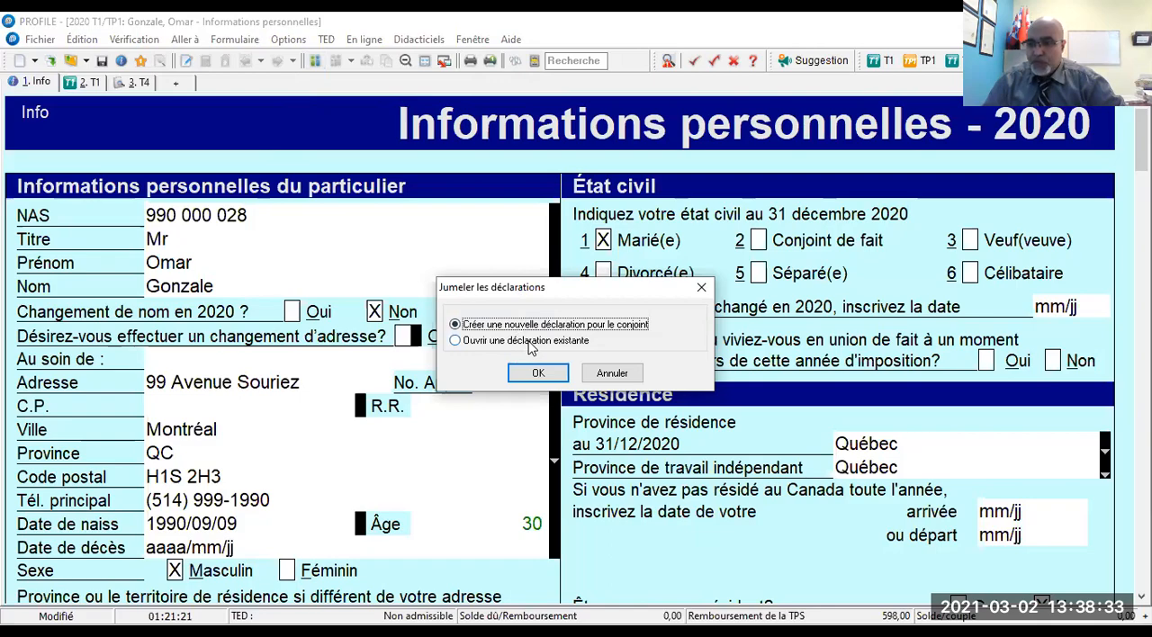
pyautogui.click(539, 372)
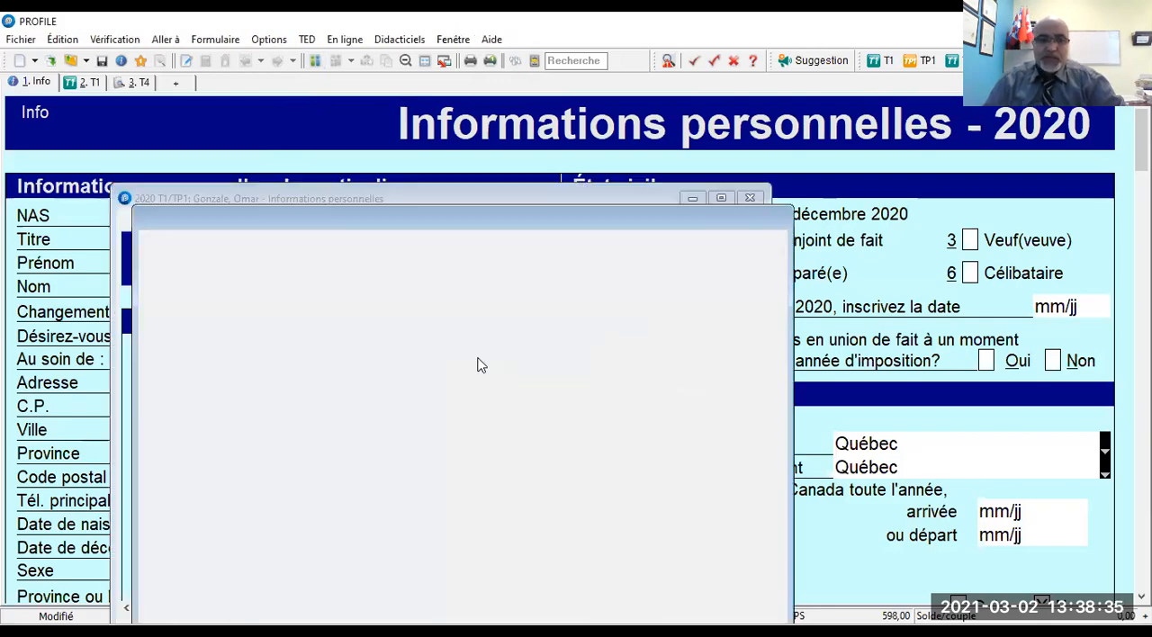
# - In the spouse's return, mark the e-mail address as Déjà inscrit and answer Non to the preparer receiving the assessment notice electronically
pyautogui.scroll(10, 334, 339)
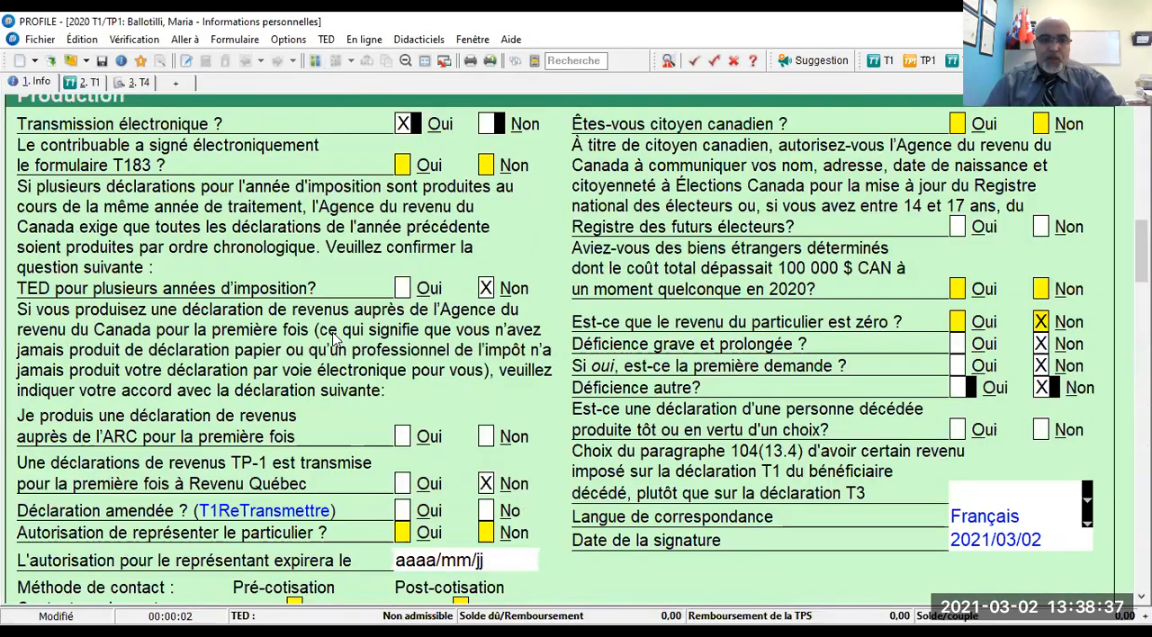
pyautogui.scroll(8, 334, 340)
pyautogui.scroll(-1, 329, 340)
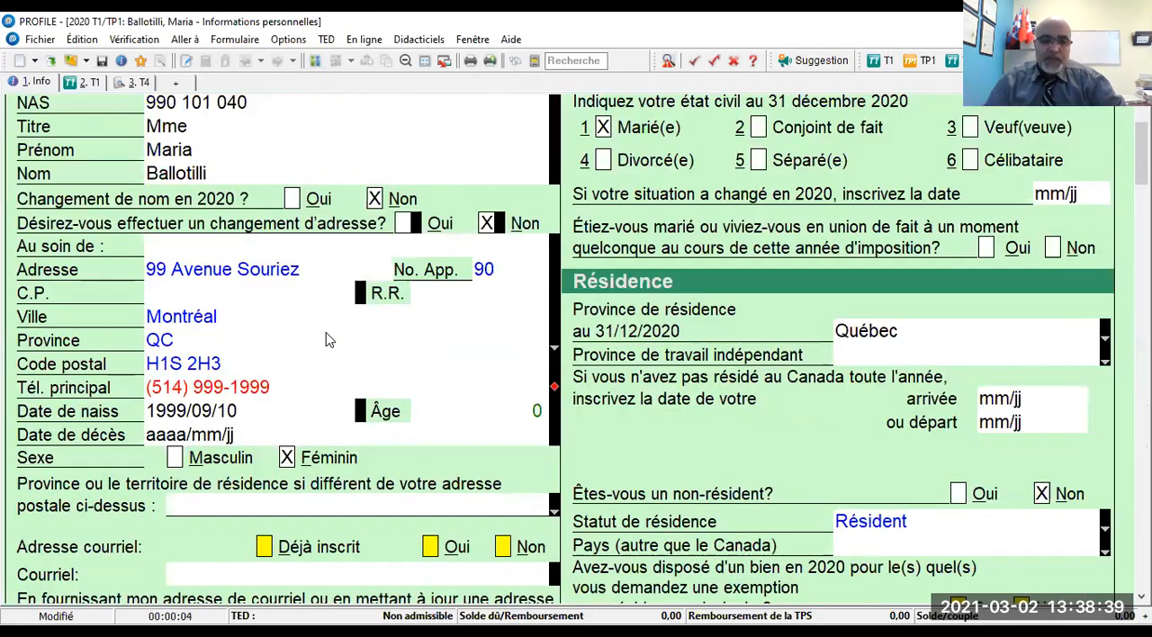
pyautogui.scroll(-1, 330, 340)
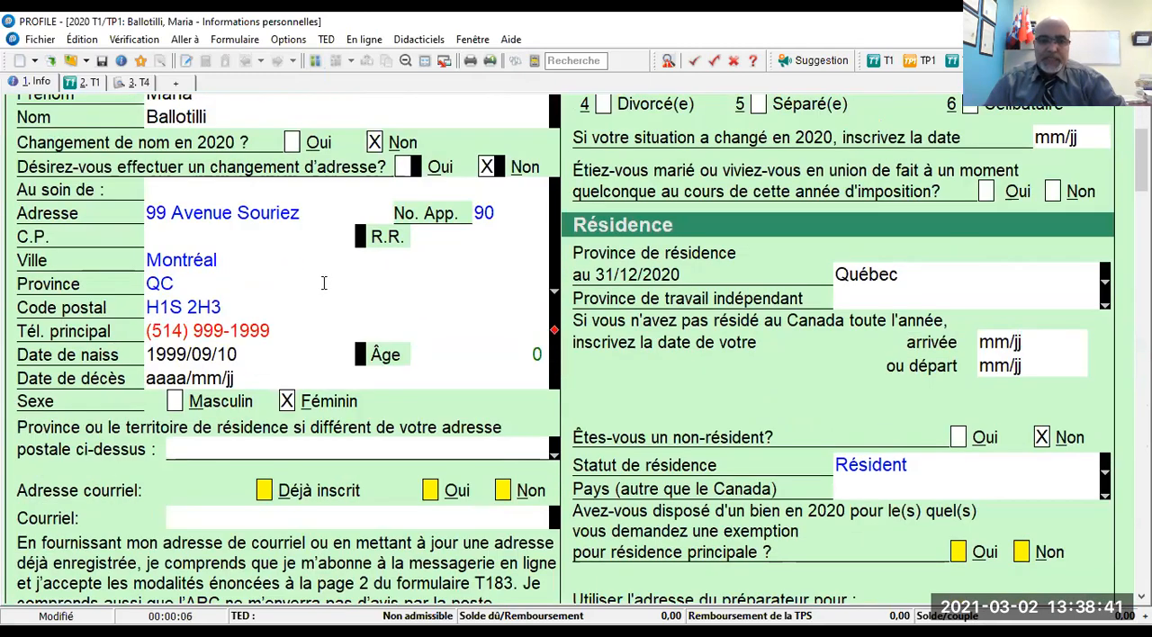
pyautogui.scroll(-3, 324, 283)
pyautogui.click(264, 323)
pyautogui.scroll(-2, 404, 348)
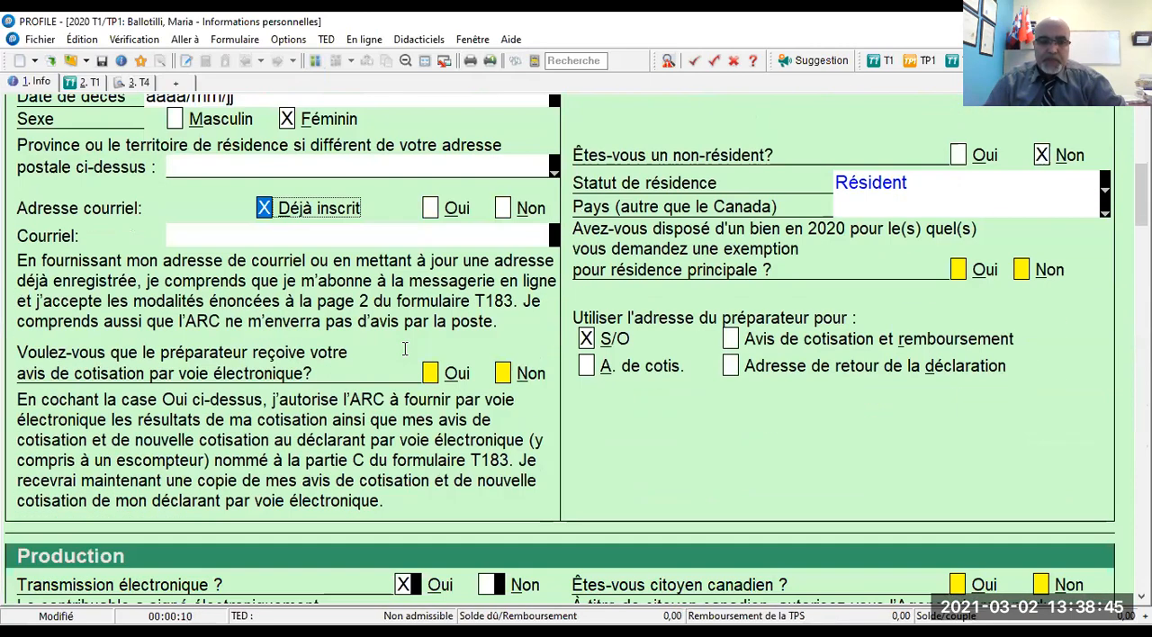
pyautogui.click(503, 377)
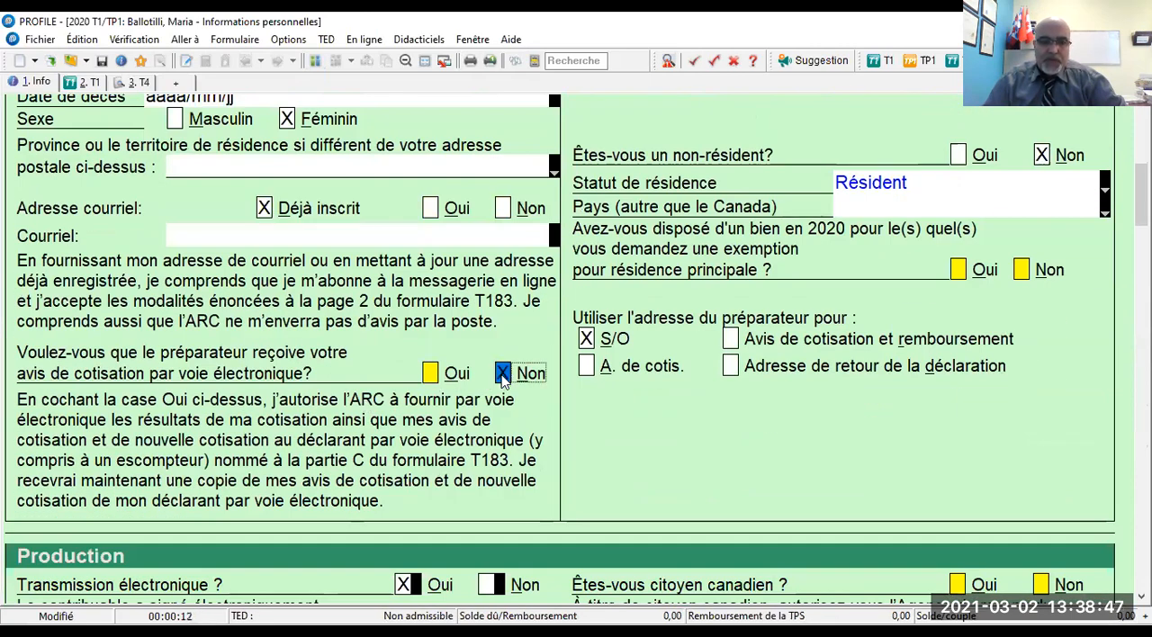
# - In the spouse's Production section, answer Non to having signed form T183 electronically
pyautogui.scroll(-3, 492, 382)
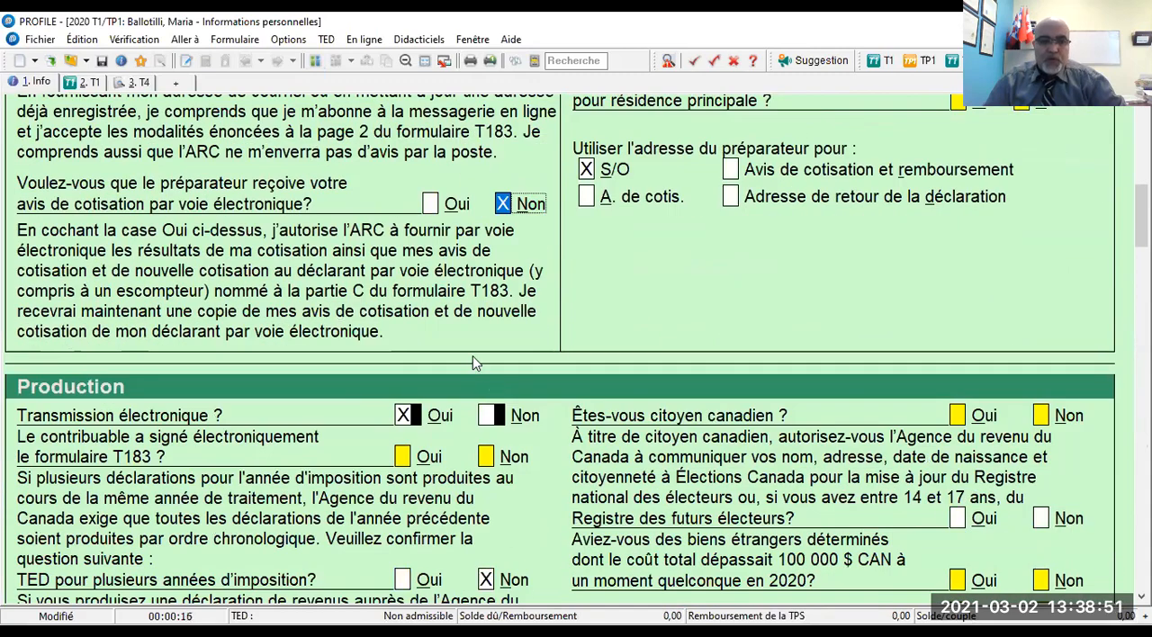
pyautogui.scroll(-2, 475, 362)
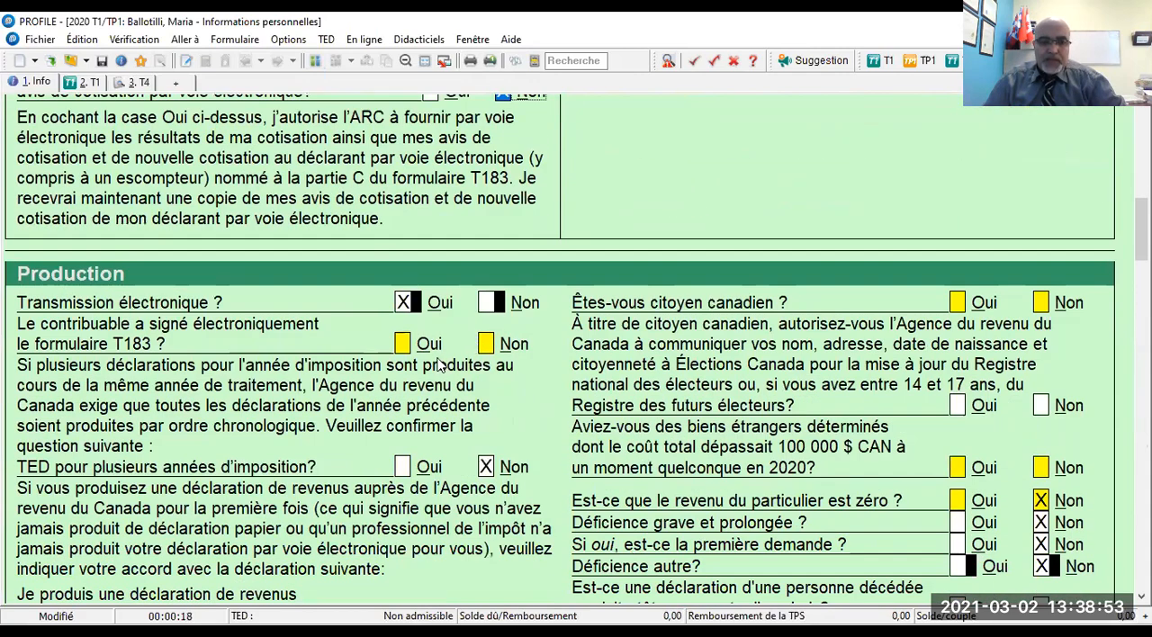
pyautogui.click(486, 347)
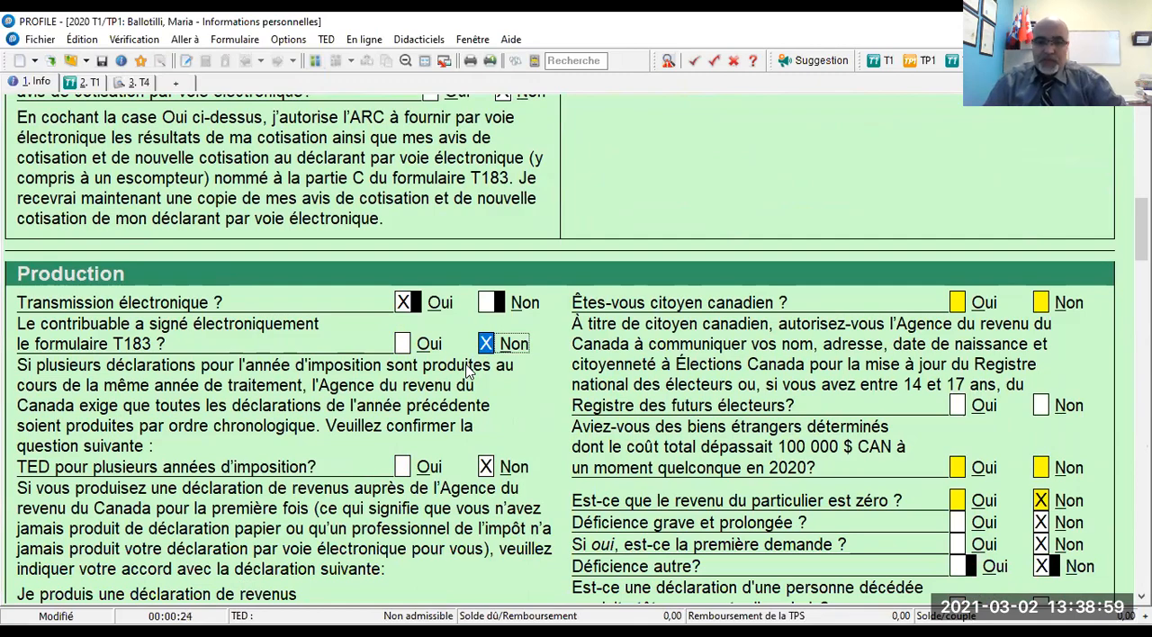
# - Answer Non to filing with the ARC for the first time and to the authorization to represent the spouse
pyautogui.scroll(-3, 468, 372)
pyautogui.scroll(-2, 466, 376)
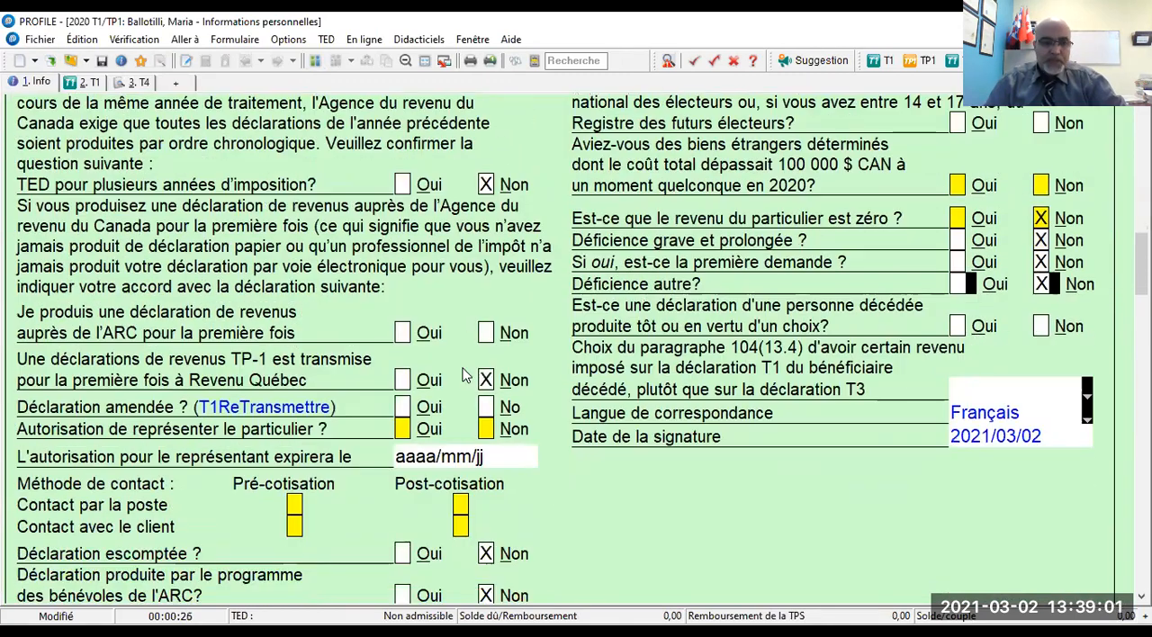
pyautogui.click(486, 334)
pyautogui.click(486, 432)
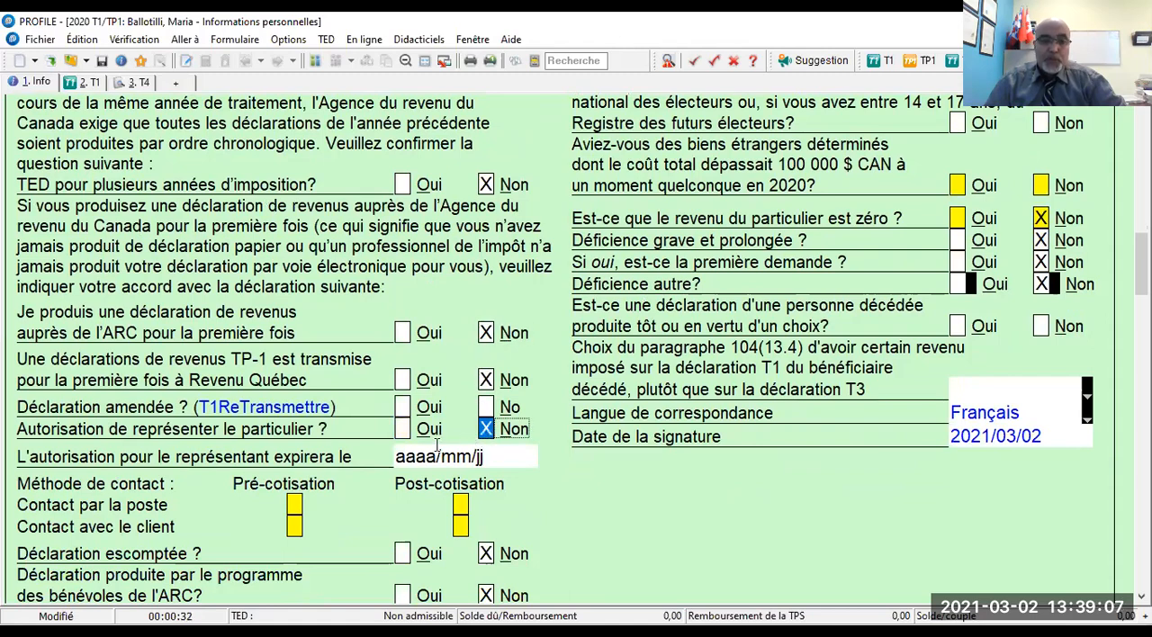
# - Set the contact method to Contact avec le client for both Pré-cotisation and Post-cotisation
pyautogui.scroll(-2, 438, 446)
pyautogui.click(461, 416)
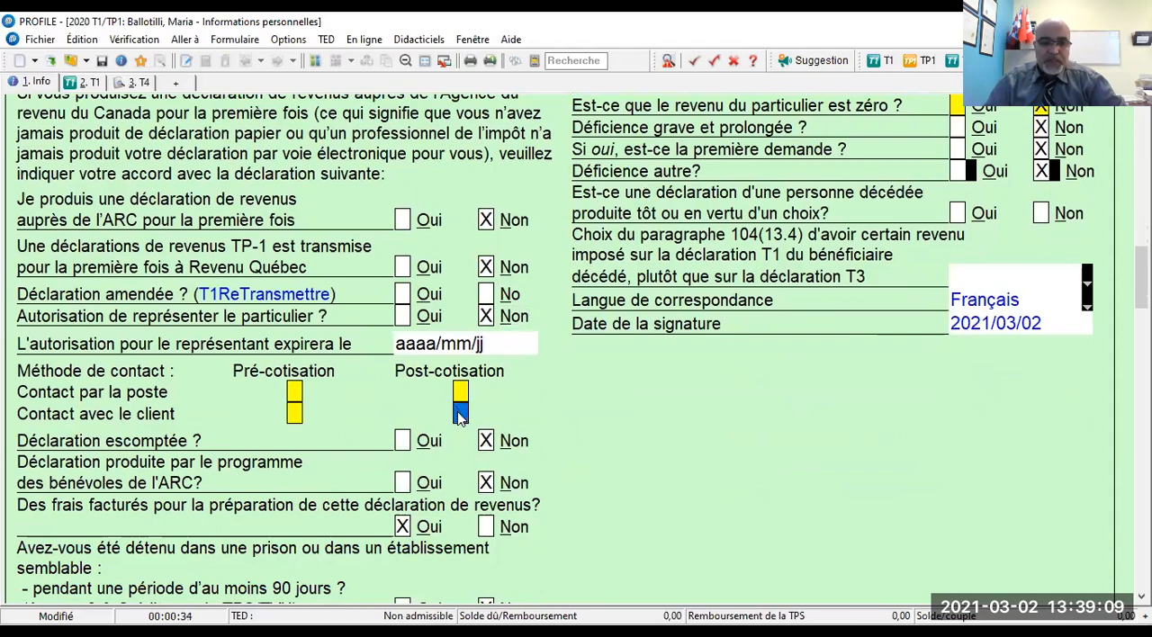
pyautogui.click(295, 413)
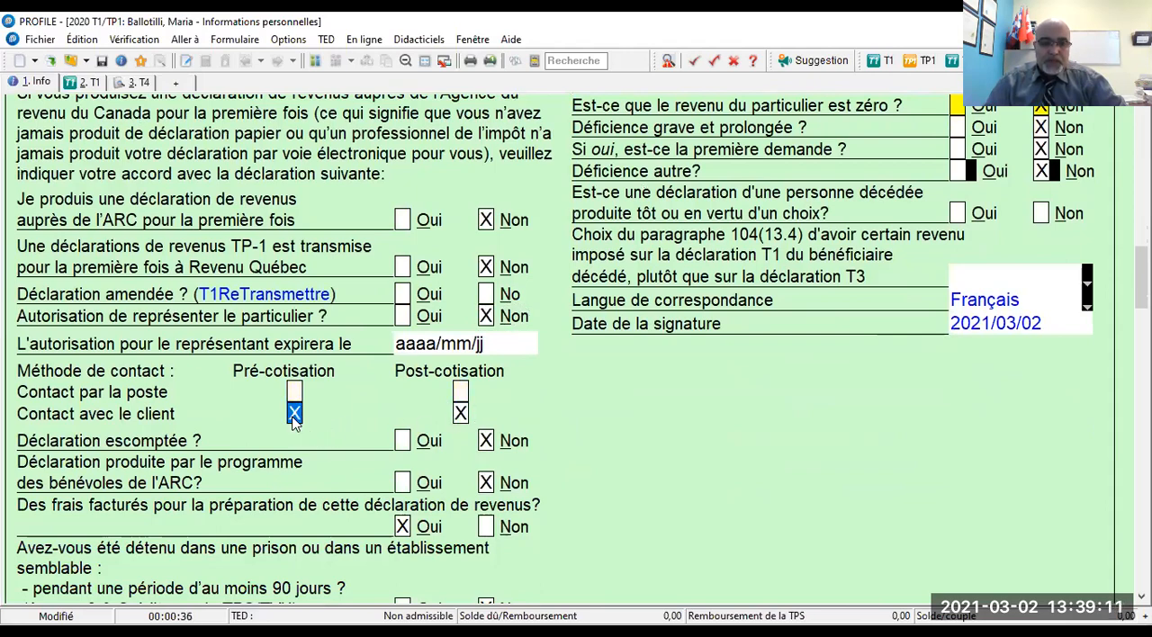
pyautogui.scroll(-5, 102, 443)
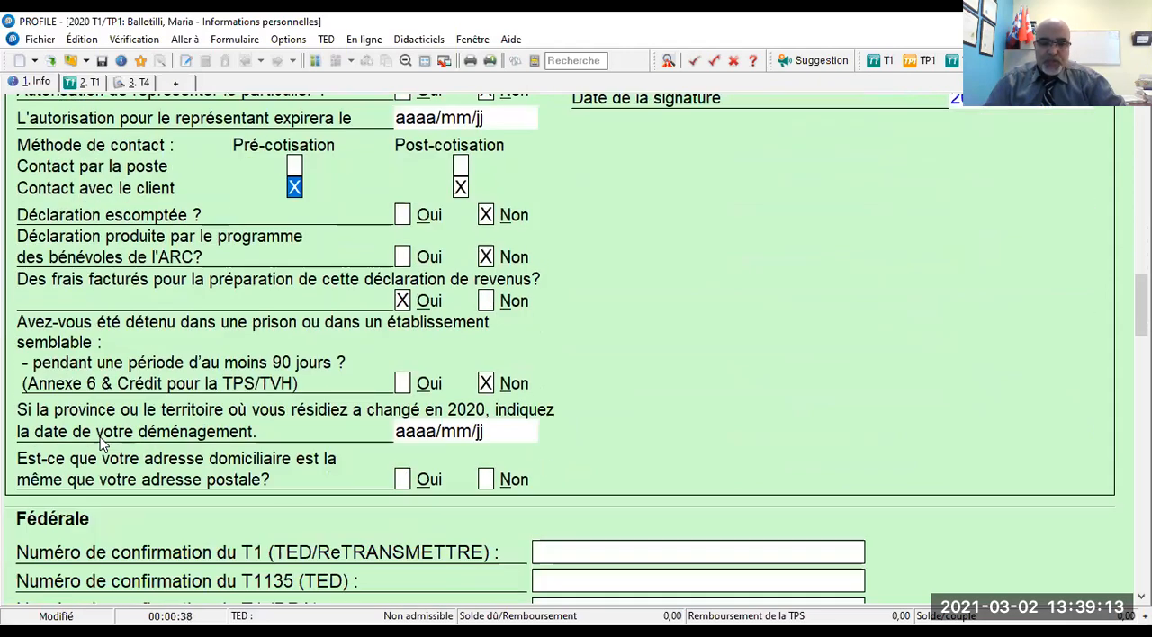
# - Answer Oui to the spouse's home address being the same as the mailing address
pyautogui.click(402, 423)
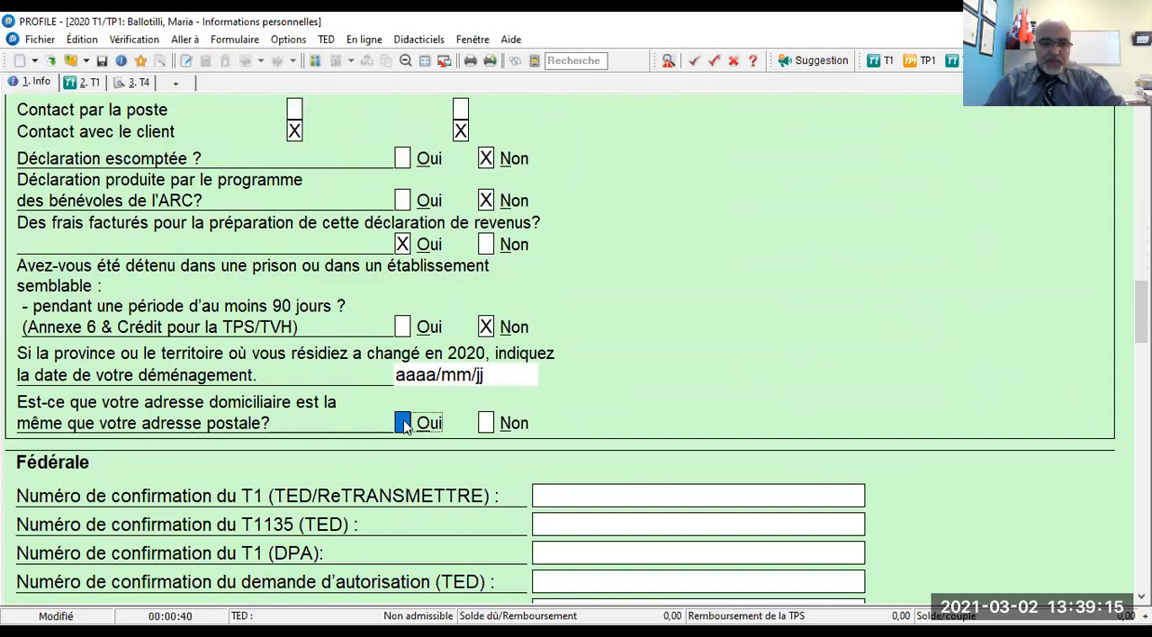
pyautogui.scroll(-1, 619, 360)
pyautogui.scroll(2, 618, 360)
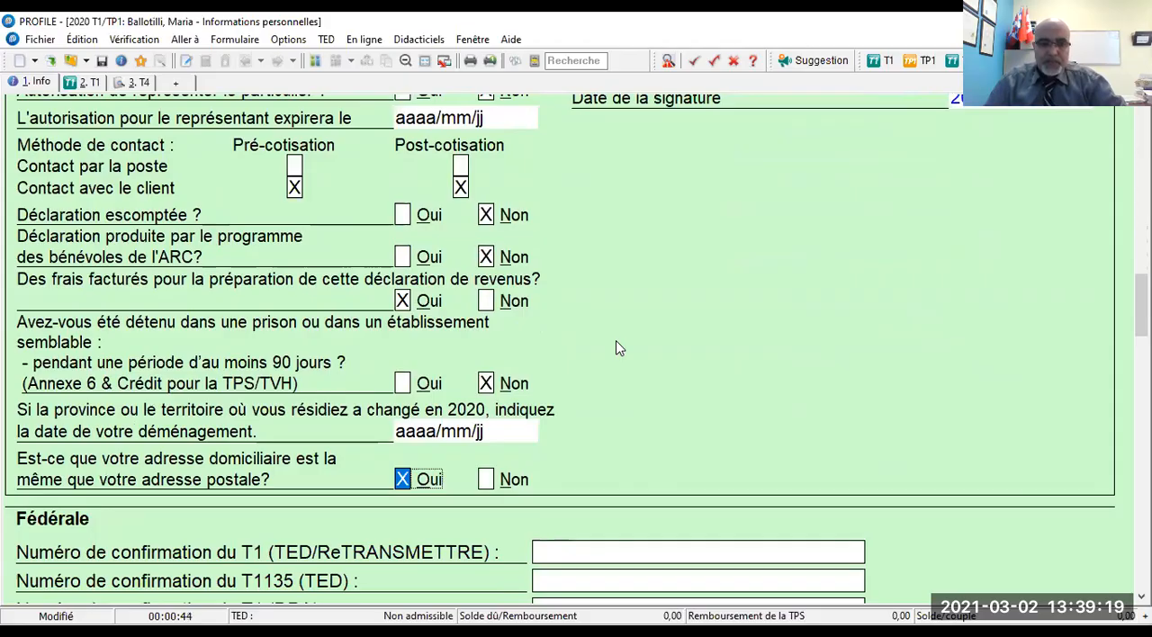
# - In the spouse's Résidence section, set Province de travail indépendant to Québec and answer Non to the principal residence exemption question
pyautogui.scroll(5, 518, 309)
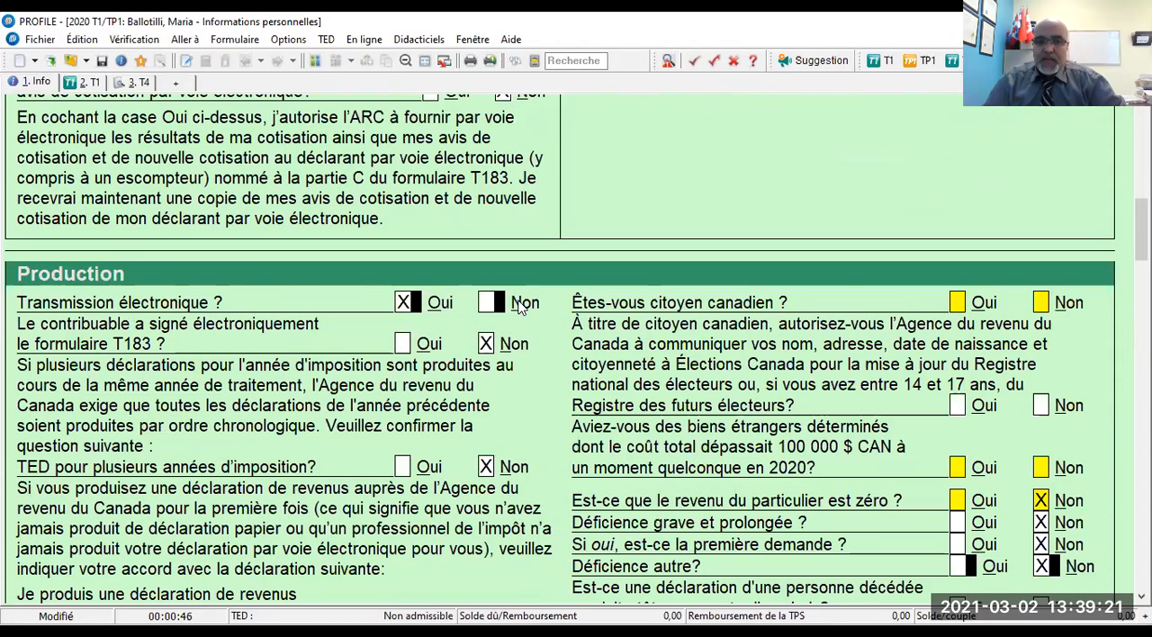
pyautogui.scroll(12, 518, 309)
pyautogui.scroll(-5, 518, 309)
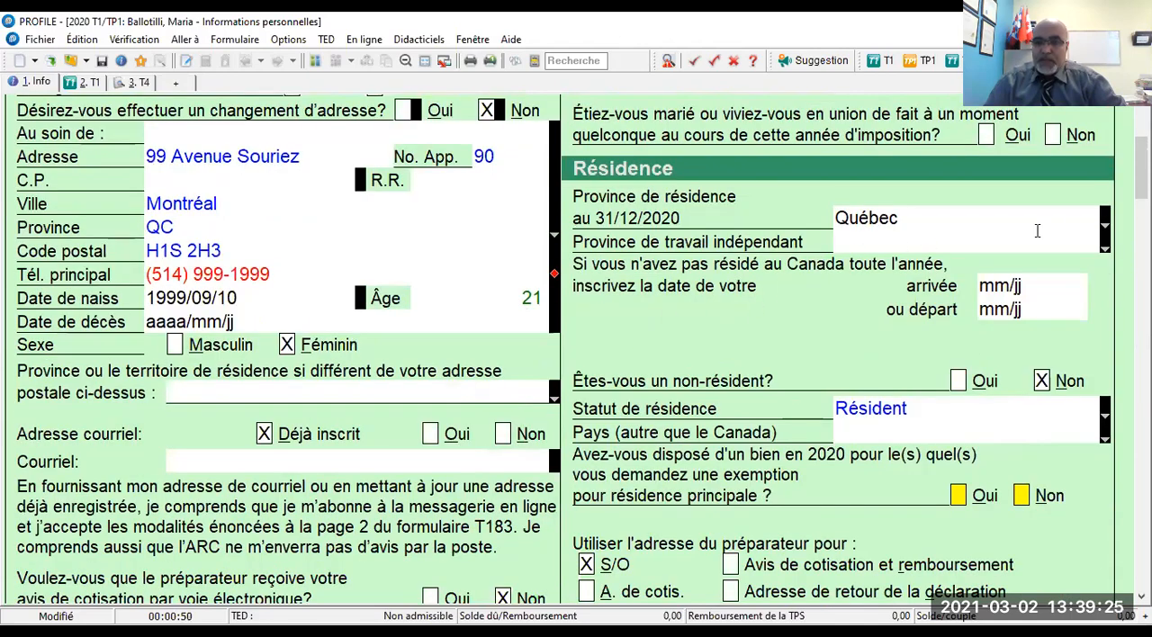
pyautogui.click(1106, 250)
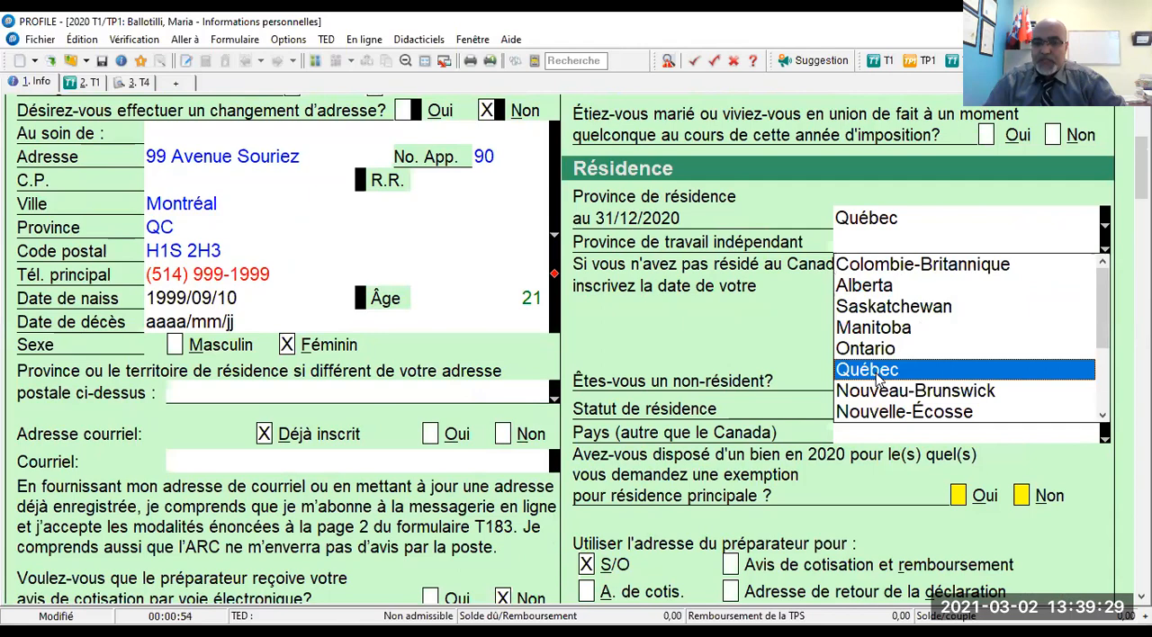
pyautogui.click(885, 368)
pyautogui.scroll(-5, 937, 342)
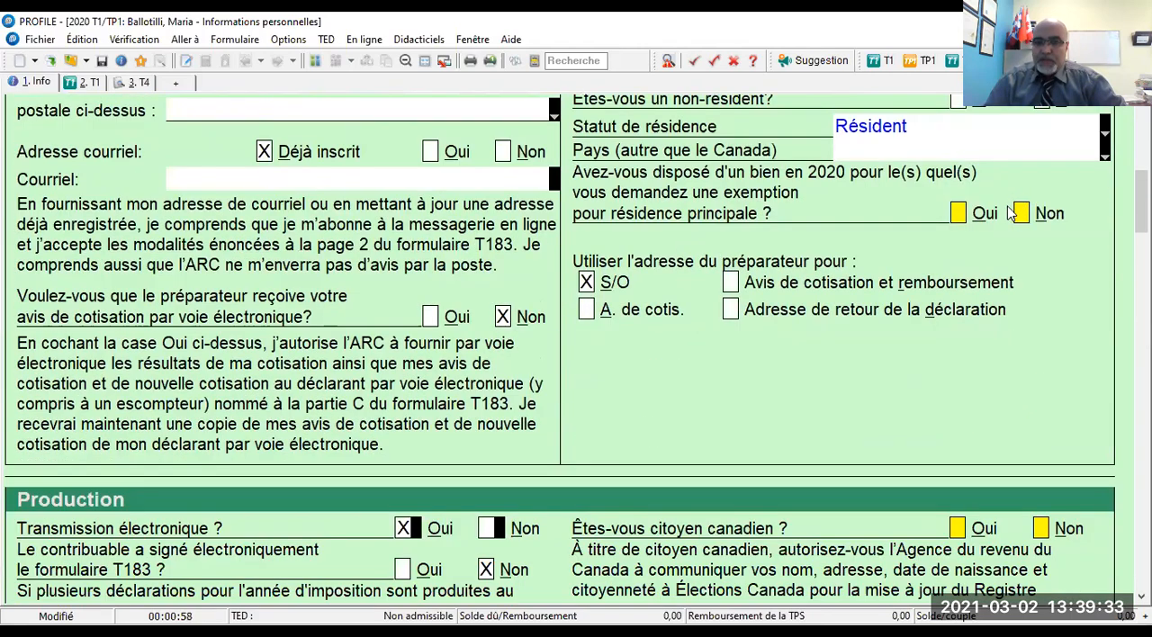
pyautogui.click(1023, 214)
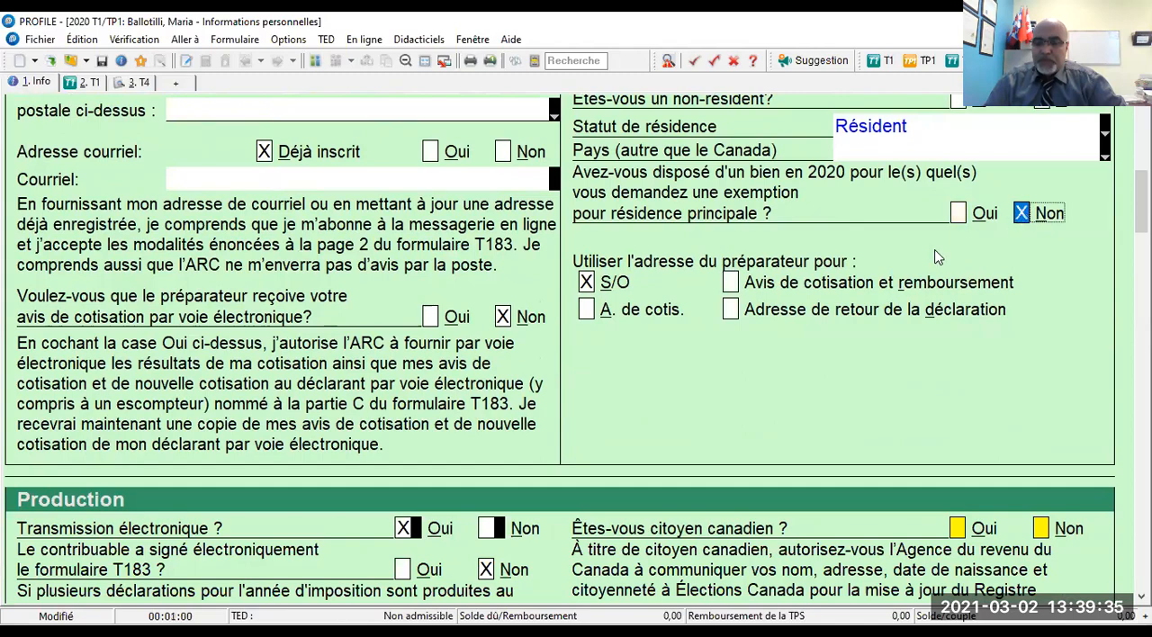
# - In the Production section, answer Non to Canadian citizenship and Non to the elector register authorization
pyautogui.scroll(-5, 847, 322)
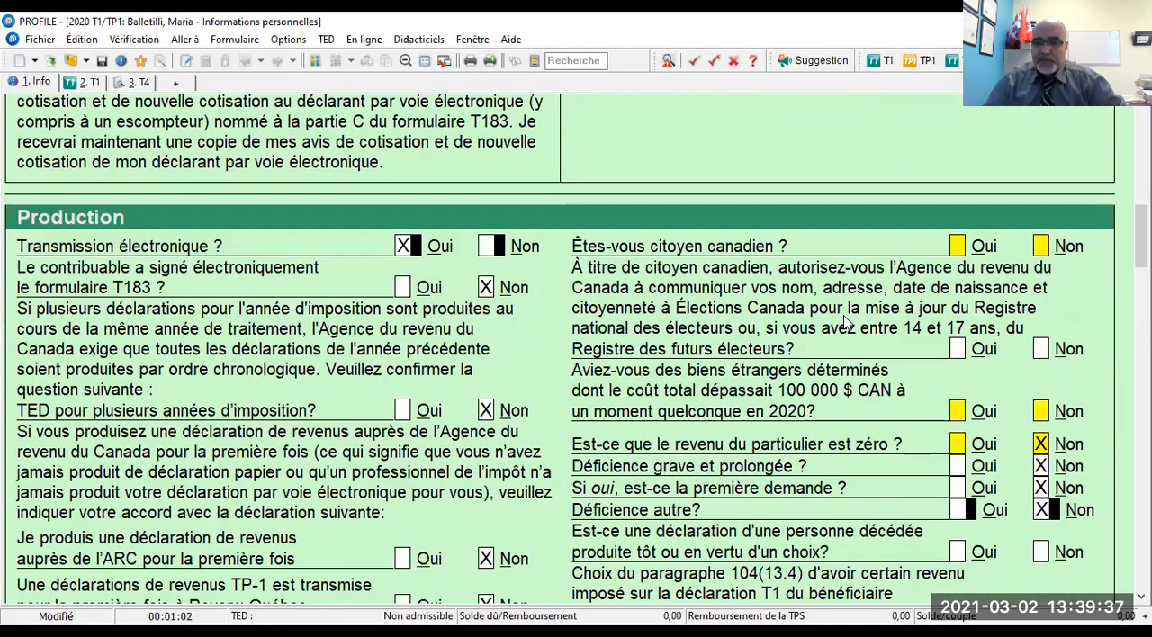
pyautogui.click(1041, 249)
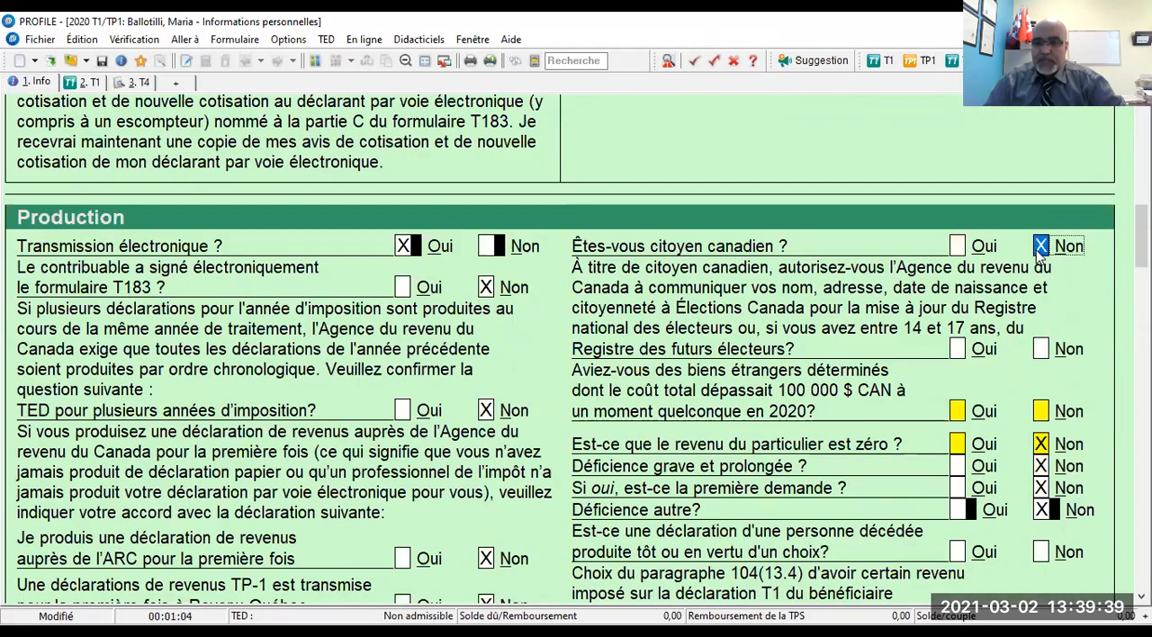
pyautogui.scroll(-2, 1041, 251)
pyautogui.click(1041, 239)
pyautogui.scroll(-1, 1041, 241)
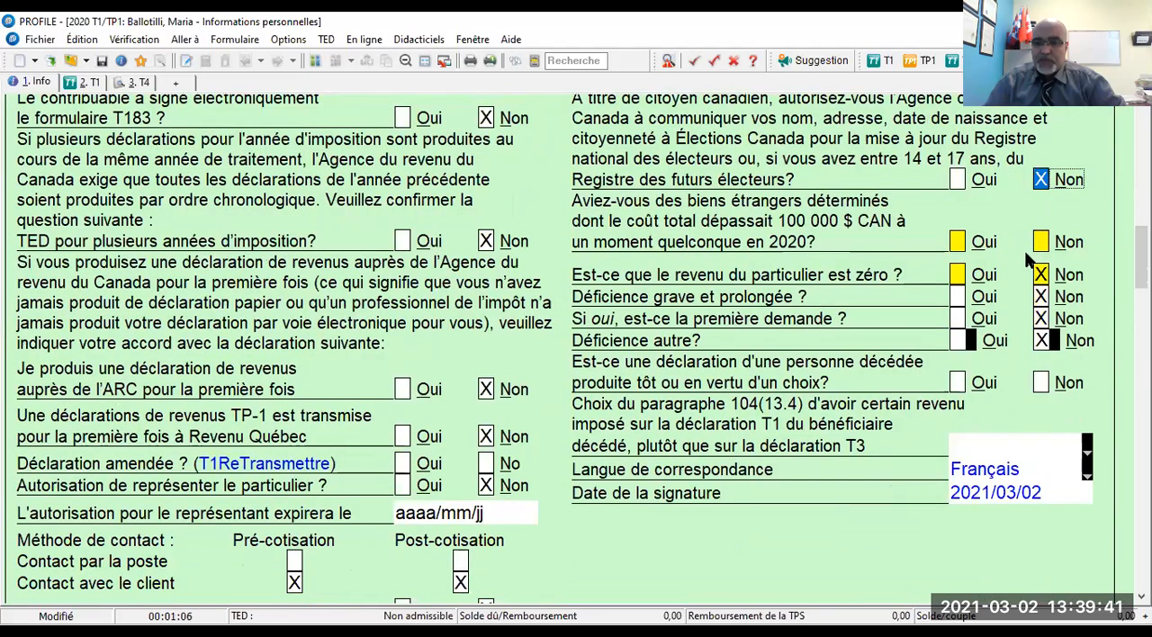
# - Answer Non to owning specified foreign property costing more than 100 000 $ CAN in 2020
pyautogui.moveTo(1041, 246)
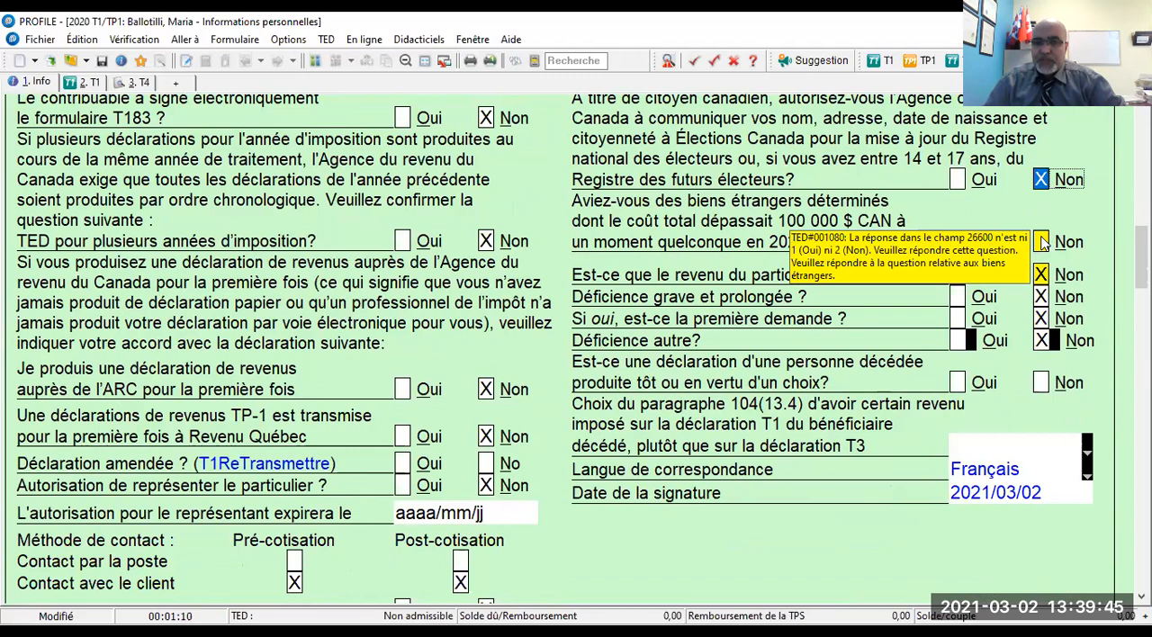
pyautogui.click(1042, 242)
pyautogui.scroll(-4, 1029, 282)
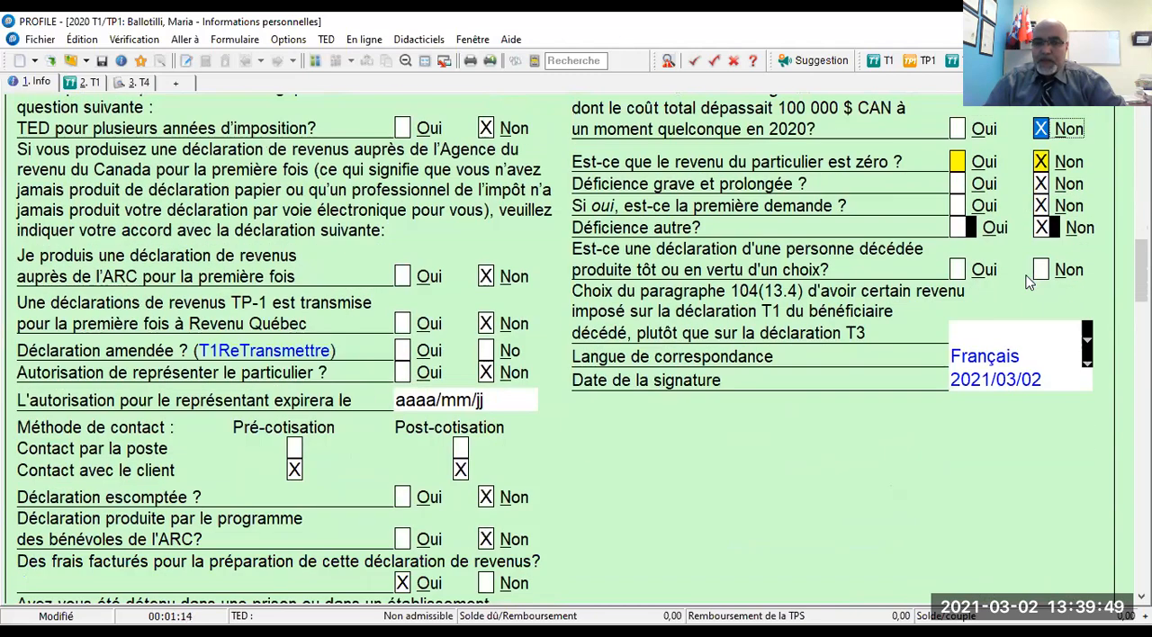
# - Answer Non to the deceased person's return filed early or by election, and set the paragraph 104(13.4) election to Non
pyautogui.scroll(1, 1044, 236)
pyautogui.click(1044, 222)
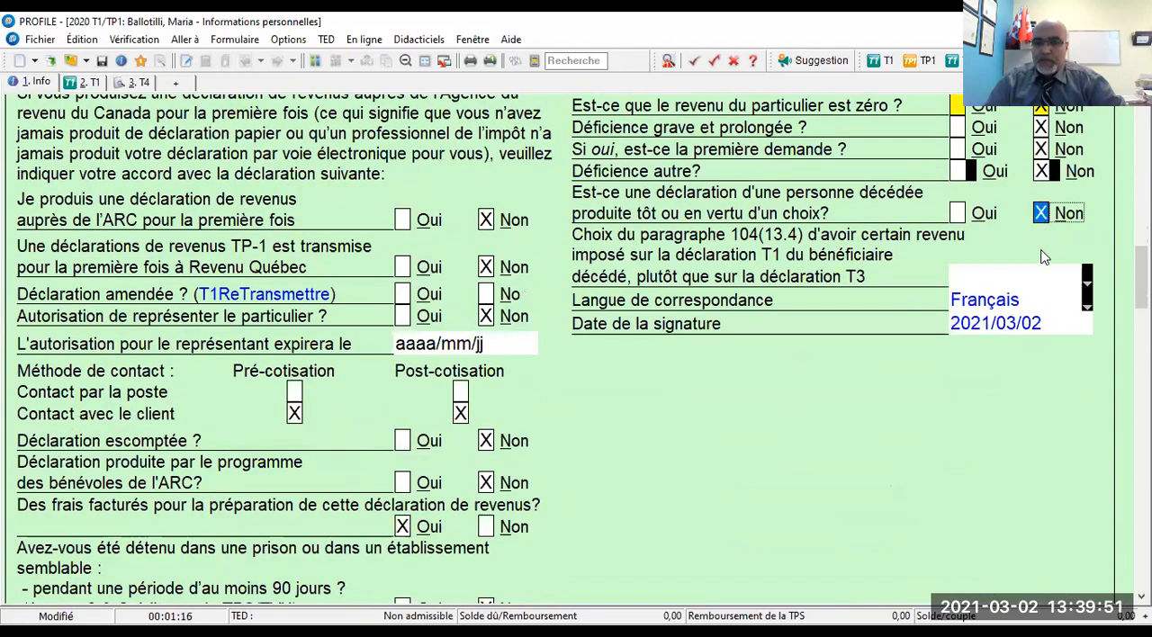
pyautogui.click(1088, 279)
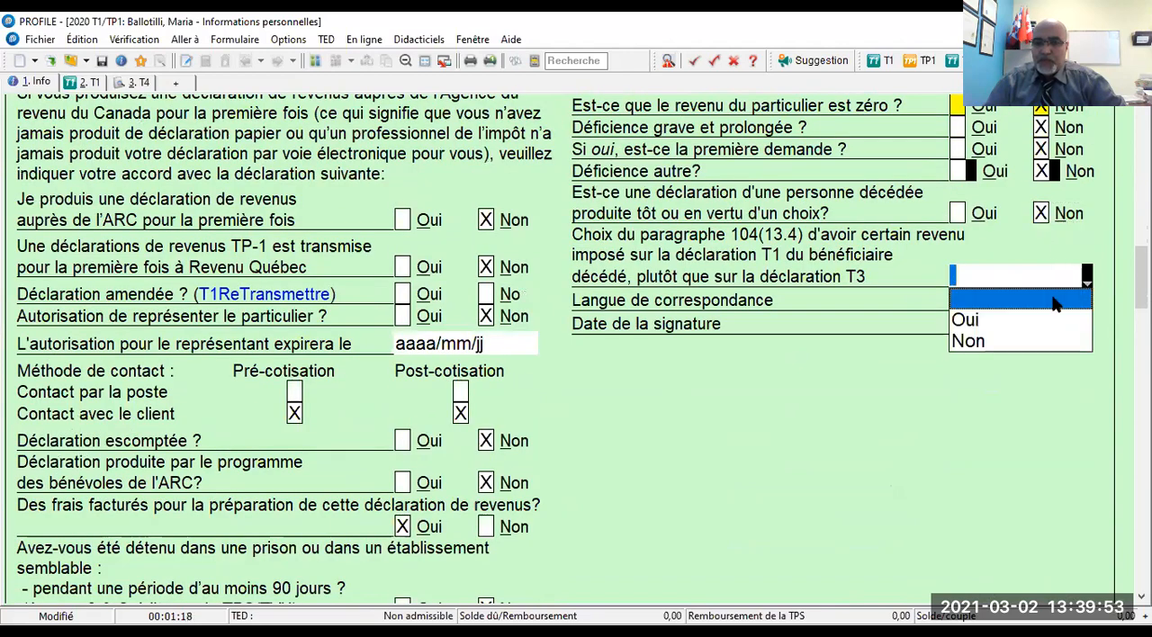
pyautogui.click(971, 342)
# - In the spouse's Informations provinciales - Québec section, answer Non to Déclaration amendée (TPF-1.C)
pyautogui.scroll(-5, 920, 307)
pyautogui.scroll(5, 920, 307)
pyautogui.scroll(-5, 919, 306)
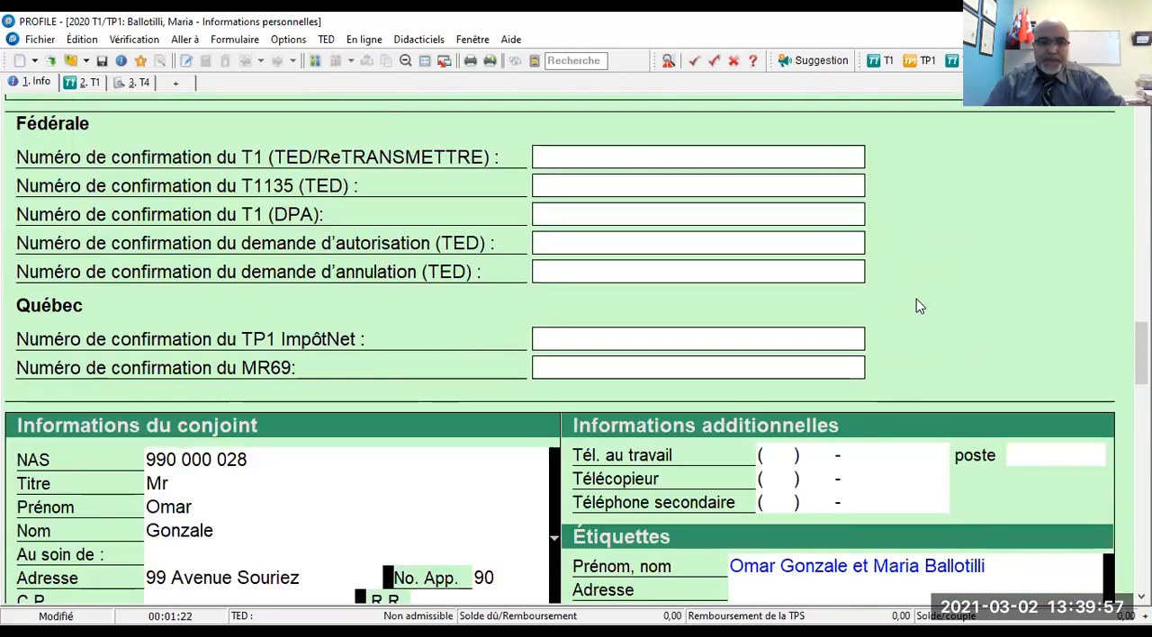
pyautogui.scroll(-5, 919, 301)
pyautogui.scroll(-4, 918, 301)
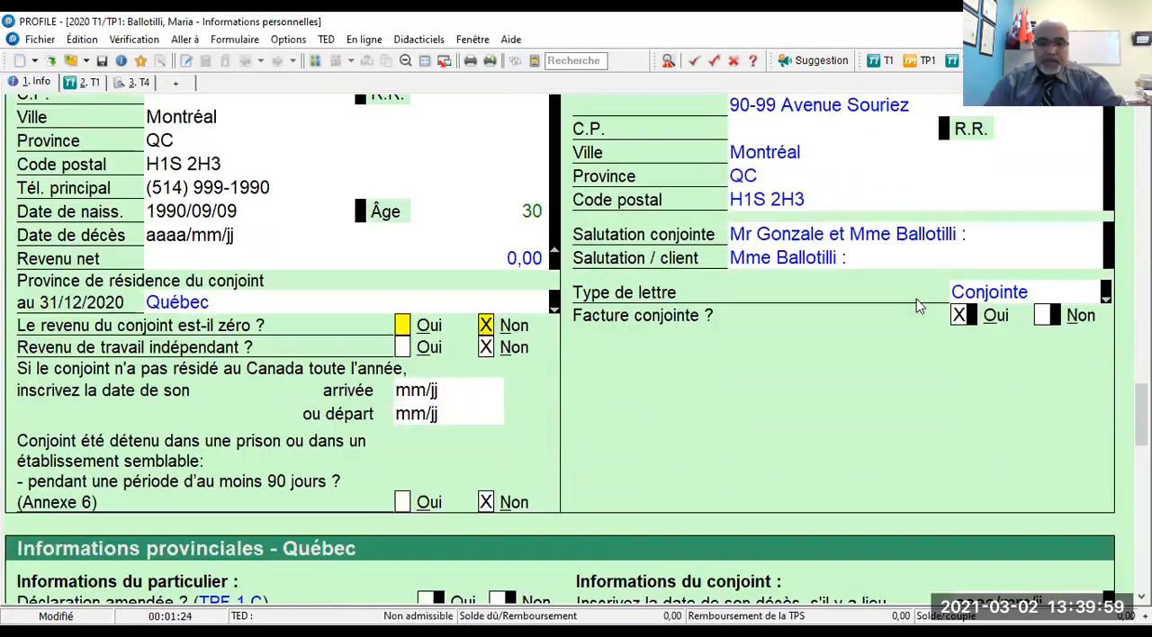
pyautogui.scroll(-7, 917, 306)
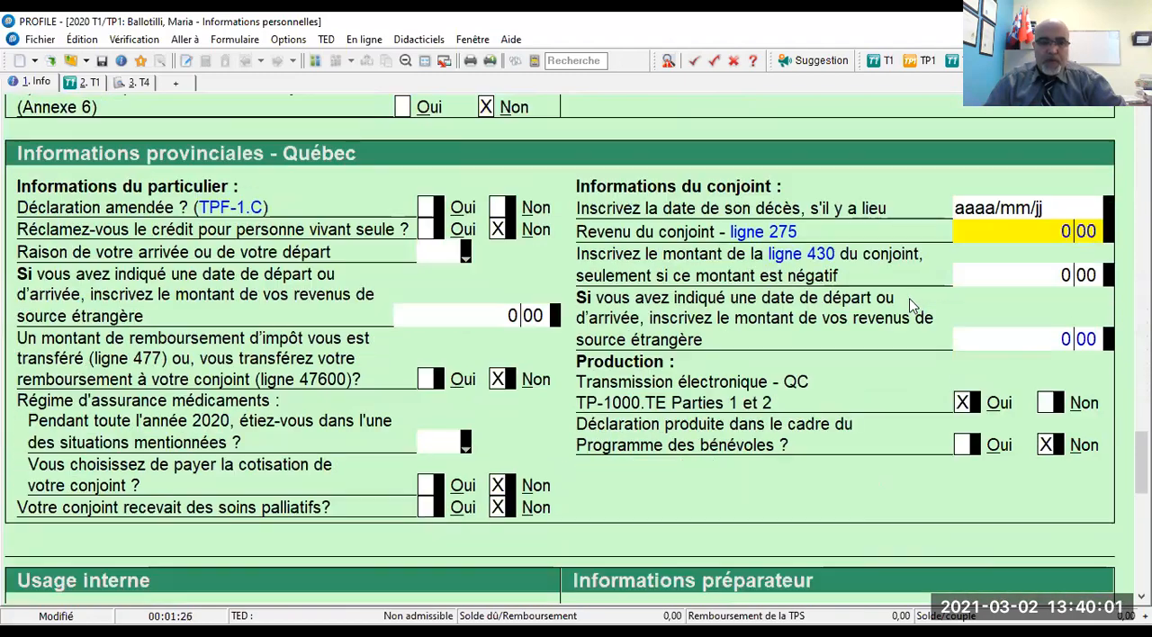
pyautogui.click(502, 209)
pyautogui.scroll(-2, 403, 330)
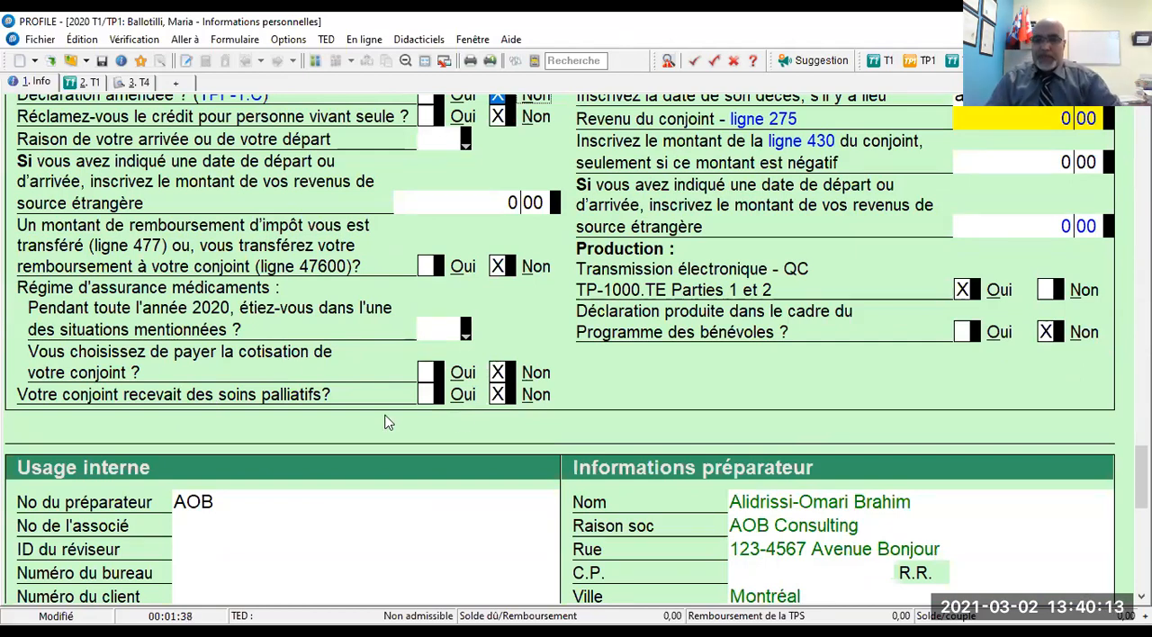
# - Review the remaining sections of the spouse's personal information form and go back to its beginning
pyautogui.scroll(5, 388, 423)
pyautogui.scroll(-3, 661, 358)
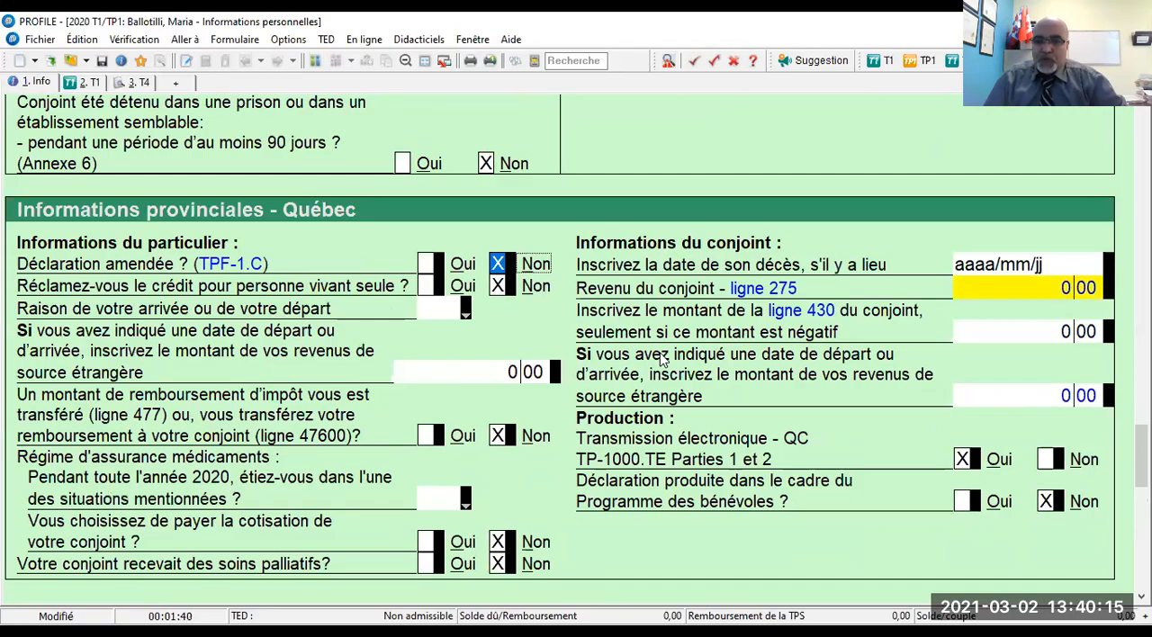
pyautogui.scroll(-10, 645, 338)
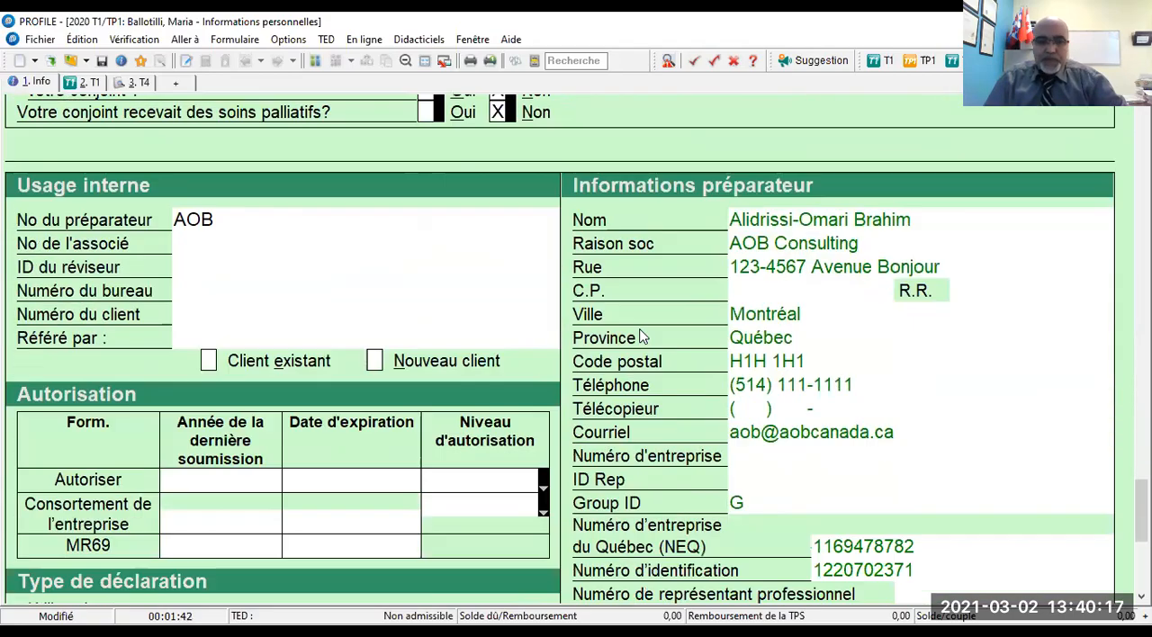
pyautogui.scroll(15, 635, 333)
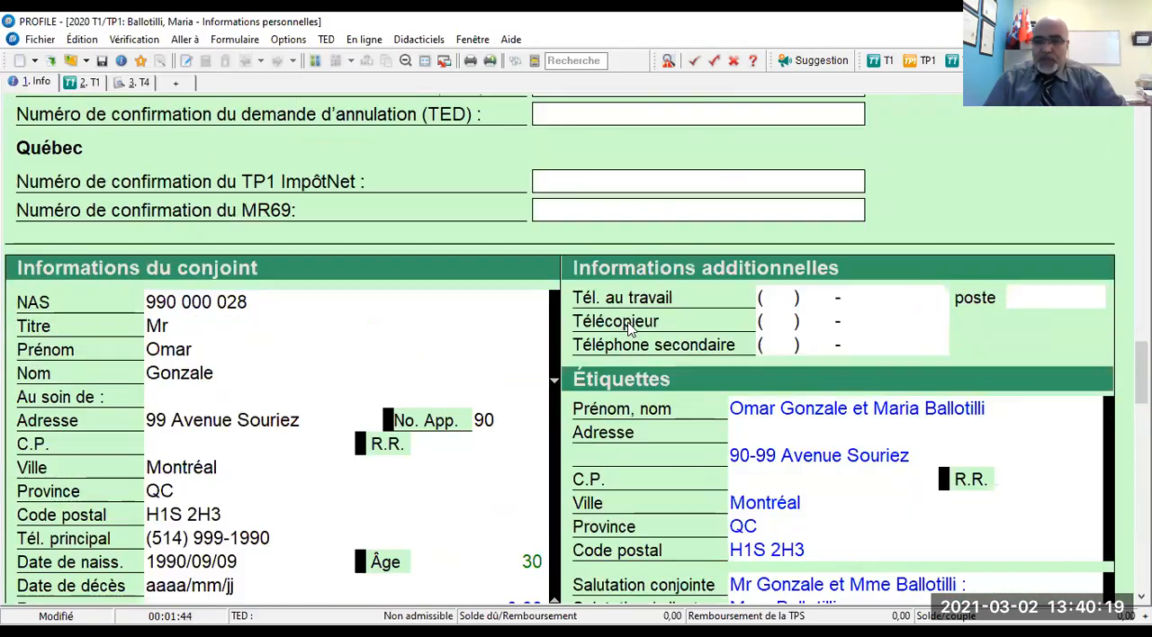
pyautogui.scroll(10, 629, 330)
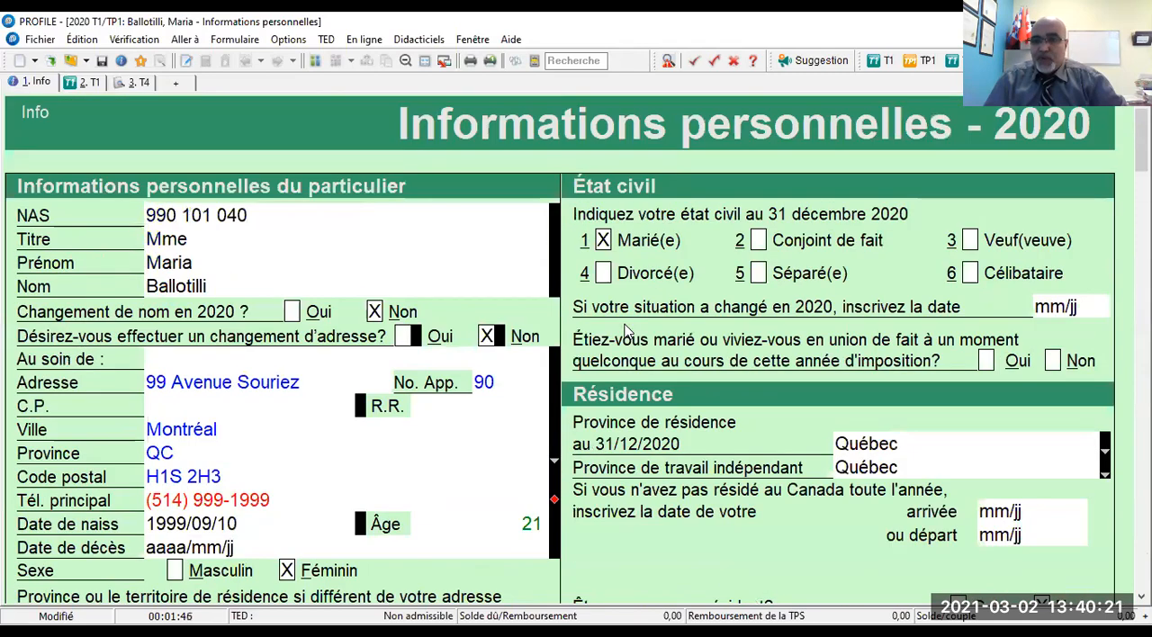
pyautogui.click(314, 60)
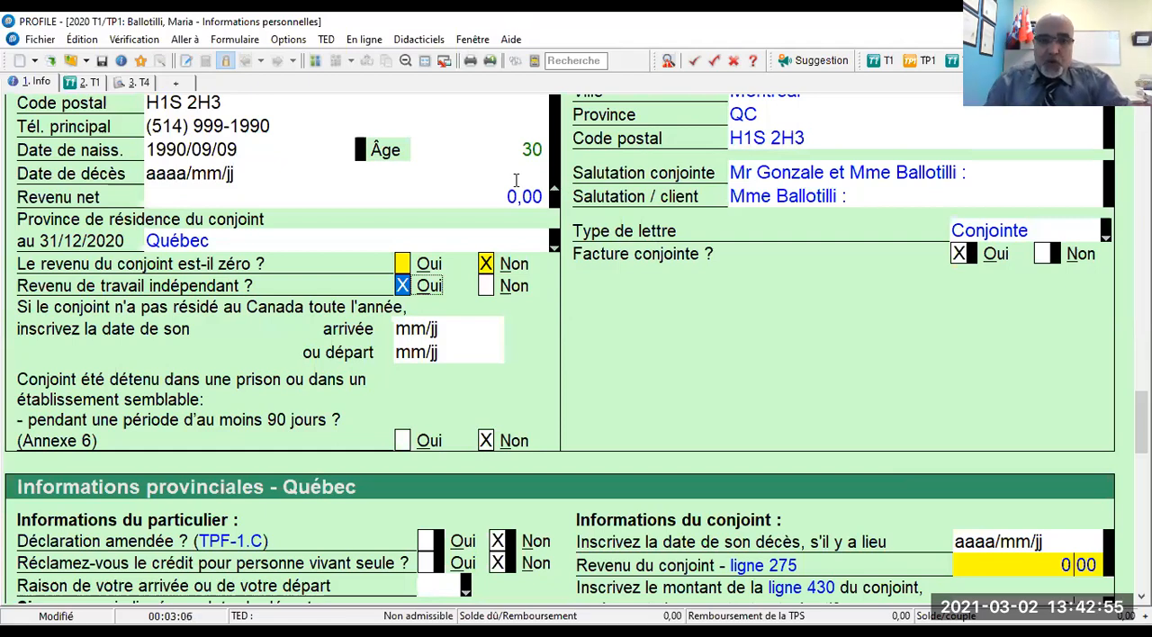
pyautogui.scroll(15, 511, 206)
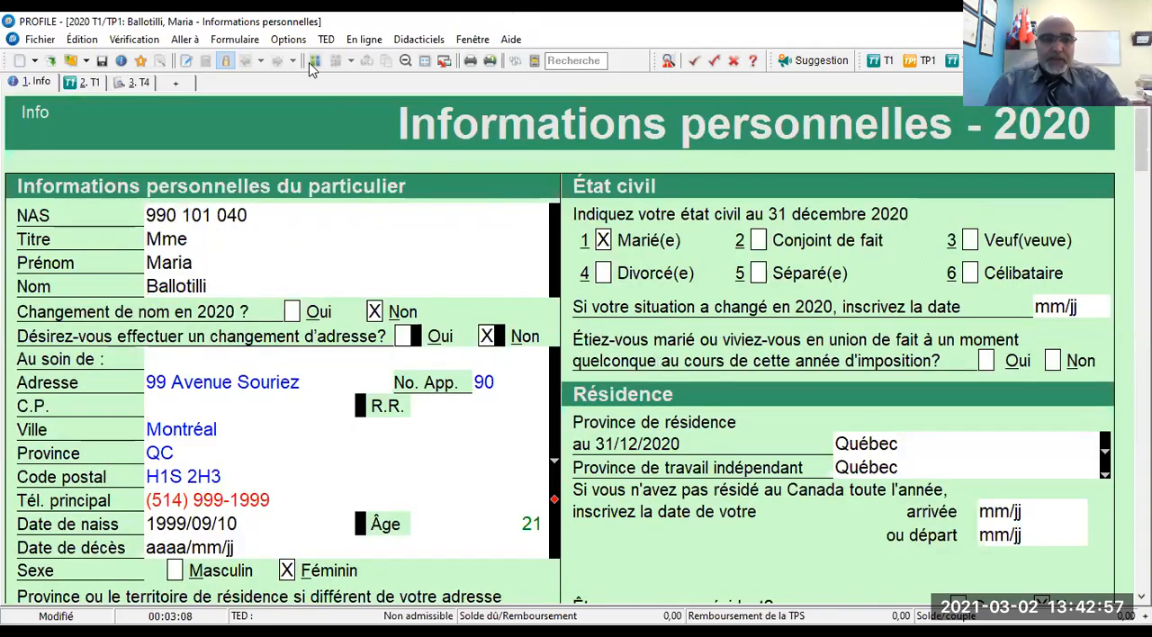
# - Switch to the main taxpayer's return and open the TP1T tuition fees schedule from the Déclaration category of the form explorer
pyautogui.click(312, 63)
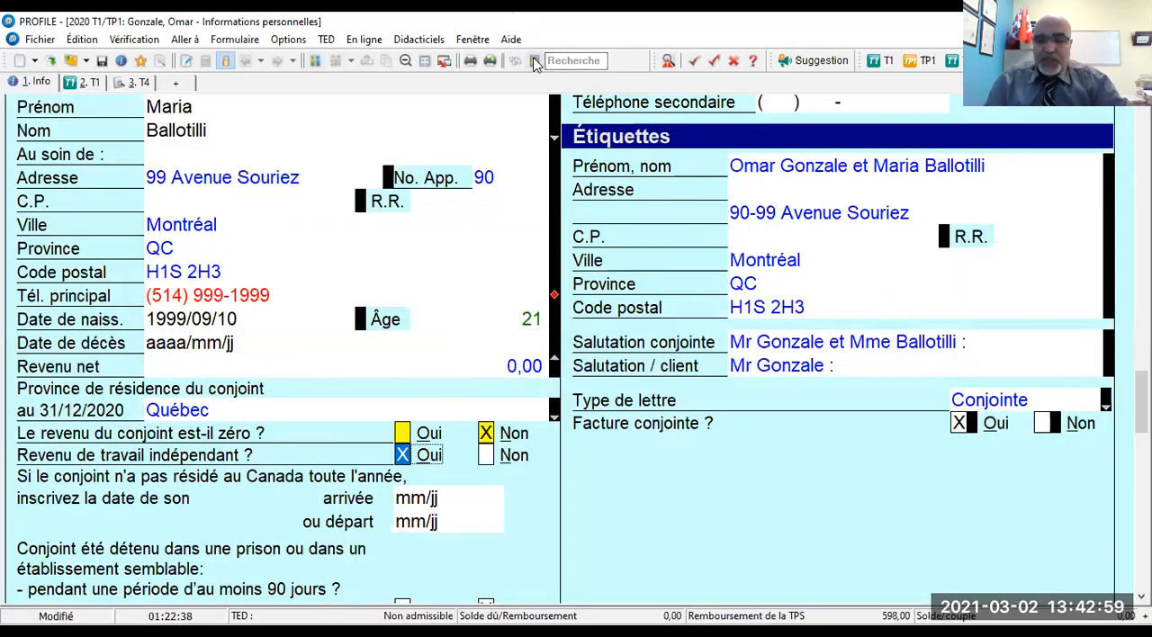
pyautogui.click(534, 63)
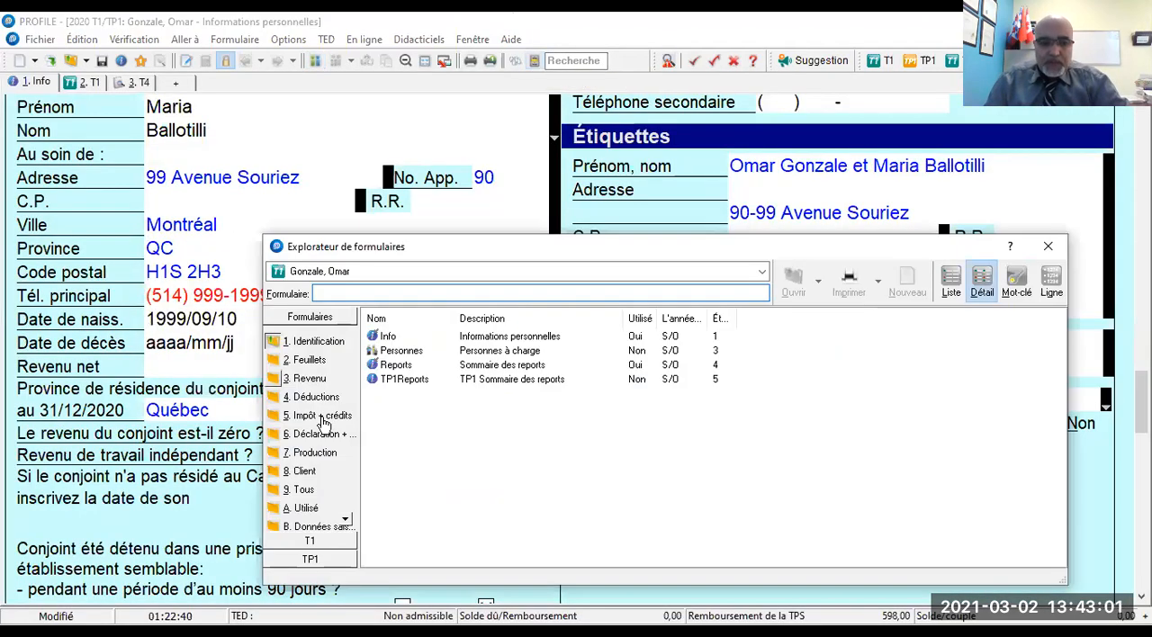
pyautogui.click(323, 435)
pyautogui.scroll(-10, 393, 434)
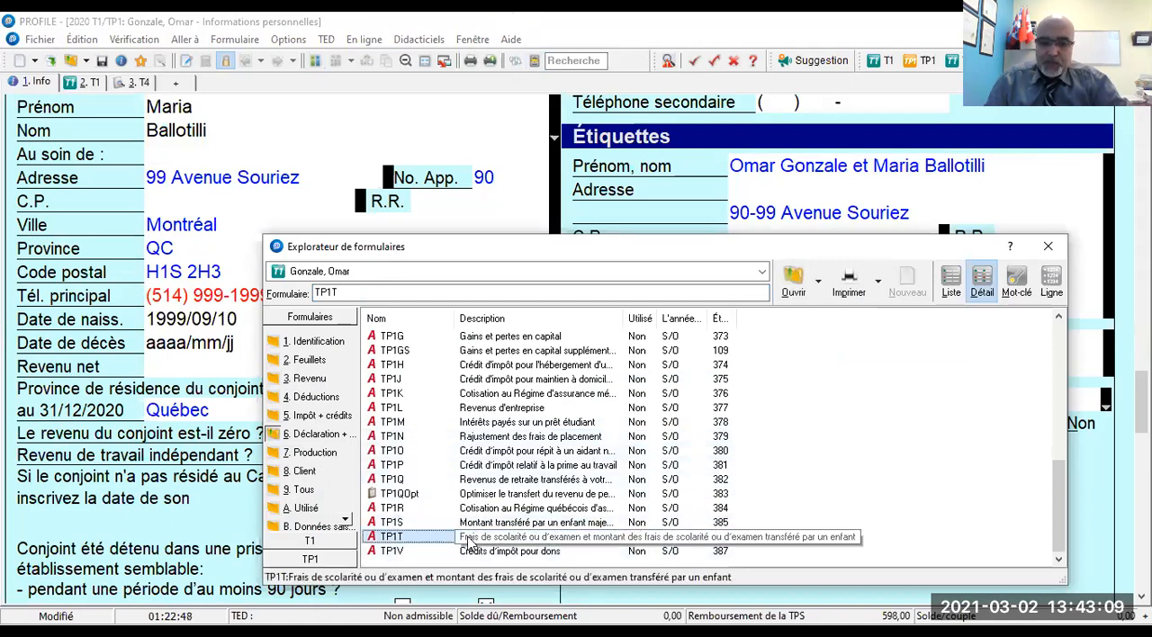
pyautogui.click(390, 541)
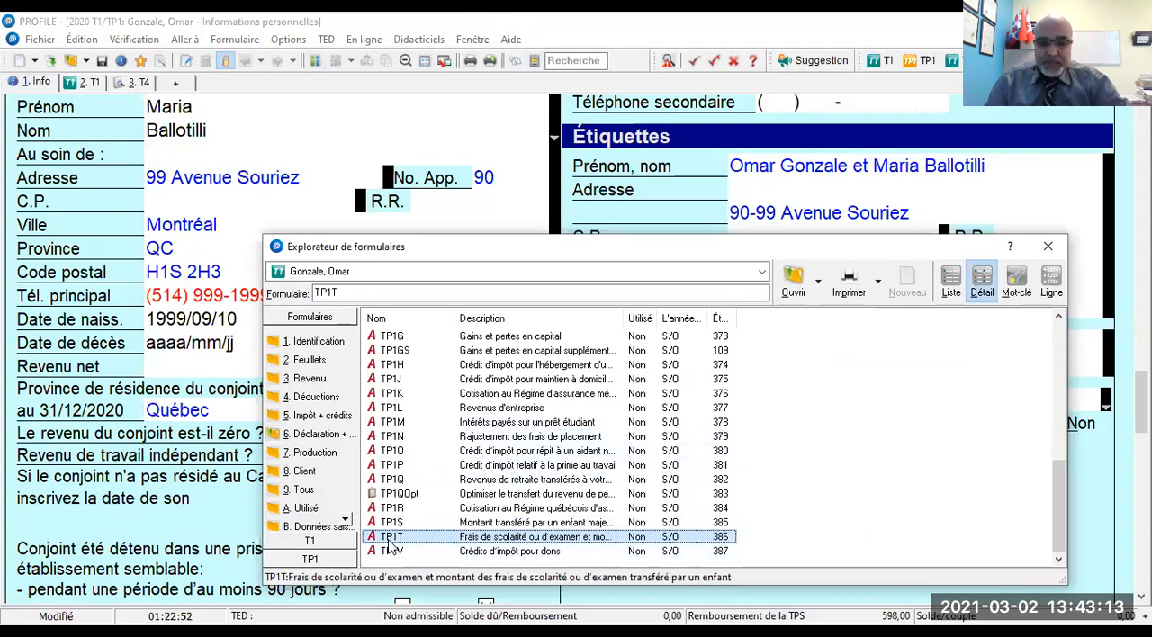
pyautogui.doubleClick(389, 541)
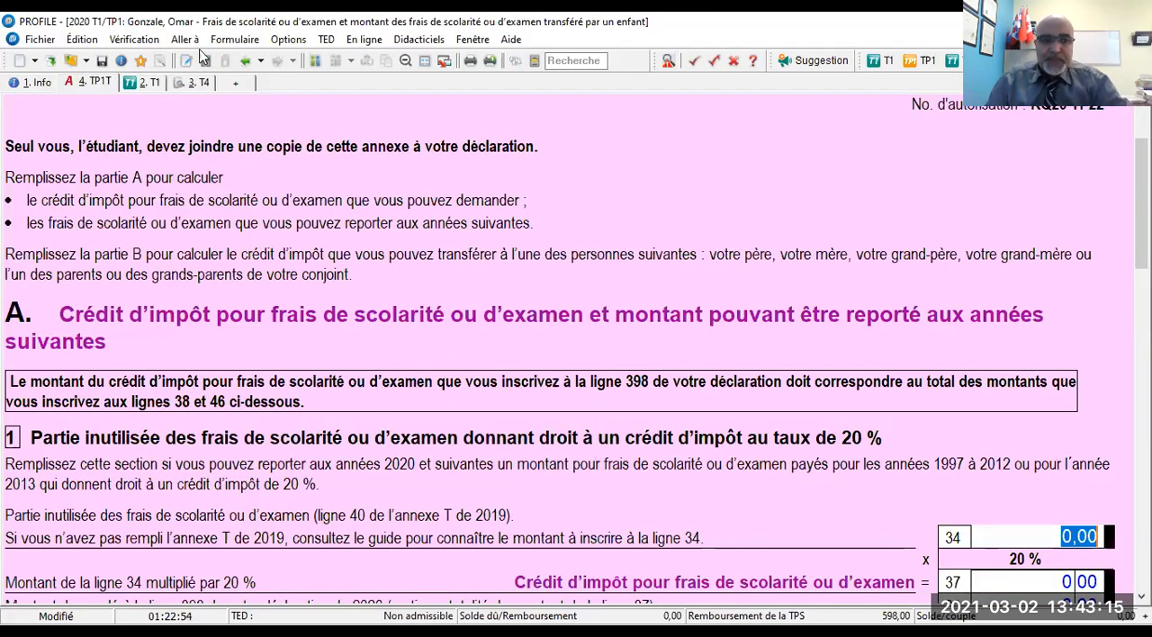
# - Enter 1 050 on line 34 of the TP1T schedule as the unused tuition fees eligible for the 20 % credit
pyautogui.scroll(-3, 953, 300)
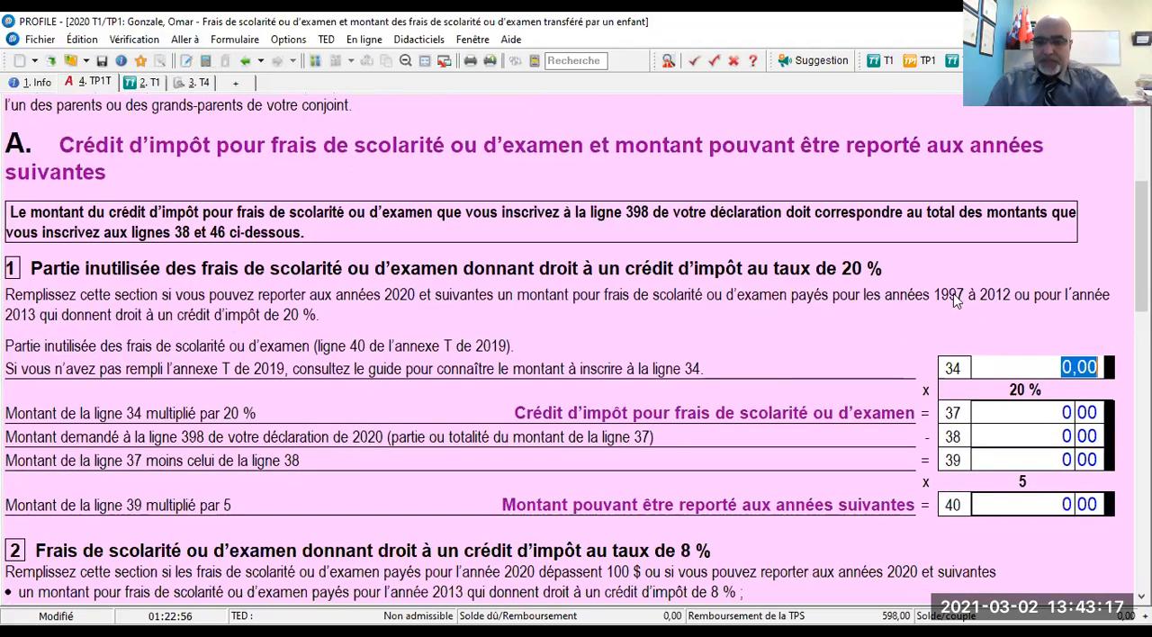
pyautogui.scroll(-2, 1006, 253)
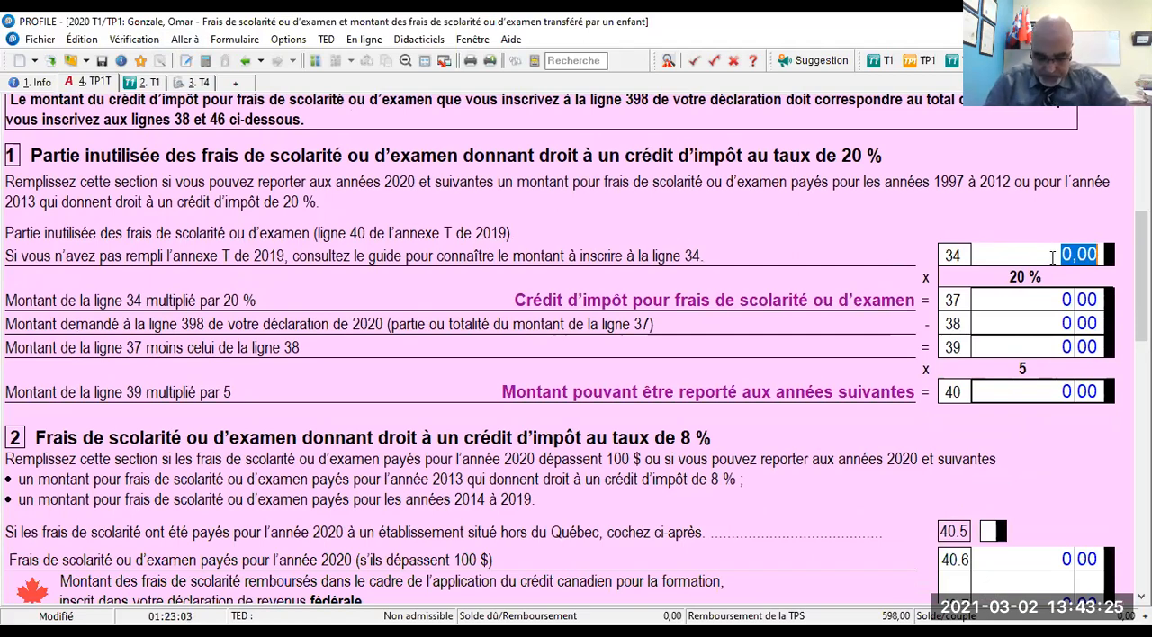
pyautogui.write('1 05')
pyautogui.press('Tab')
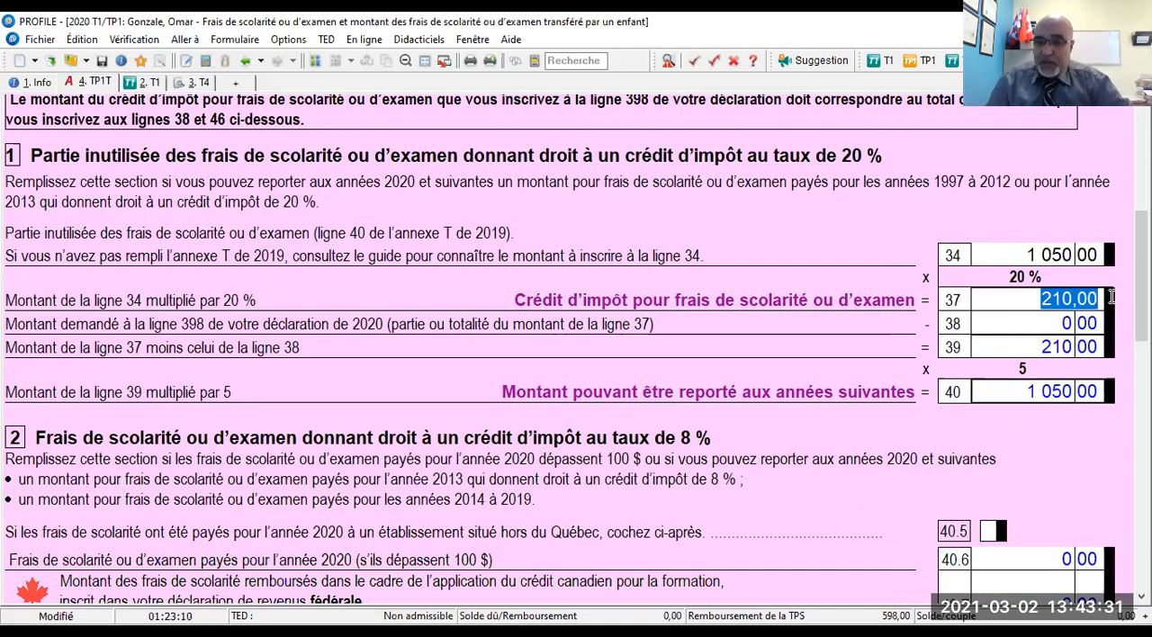
# - Switch to the spouse's TP1T schedule and enter 2050 as the unused tuition fees on line 34
pyautogui.click(315, 61)
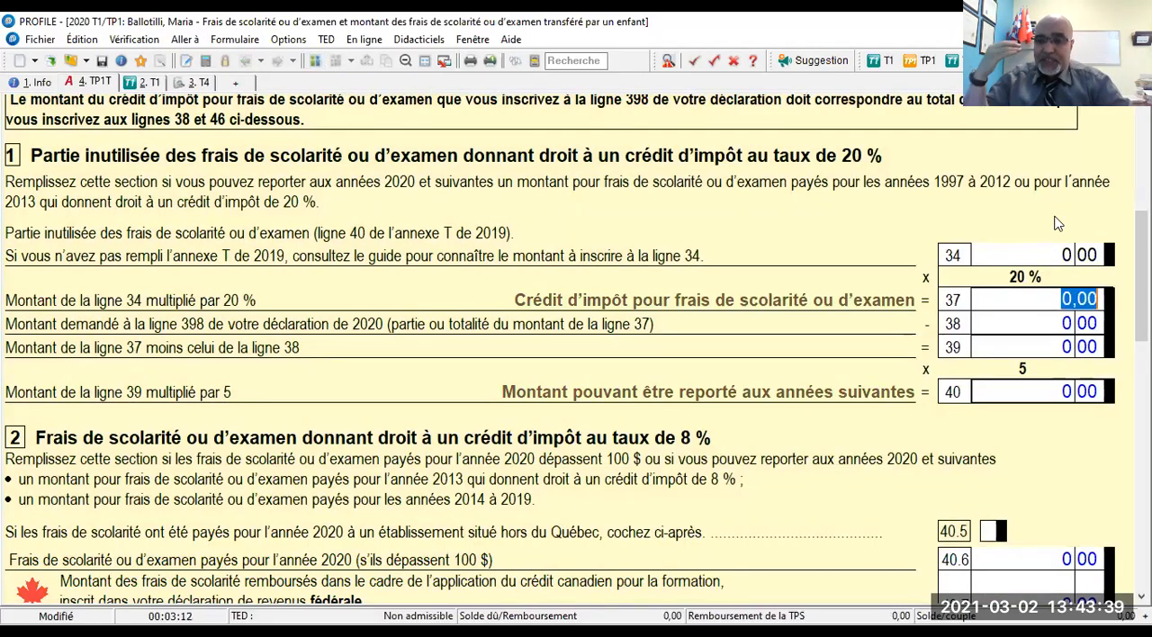
pyautogui.click(1048, 254)
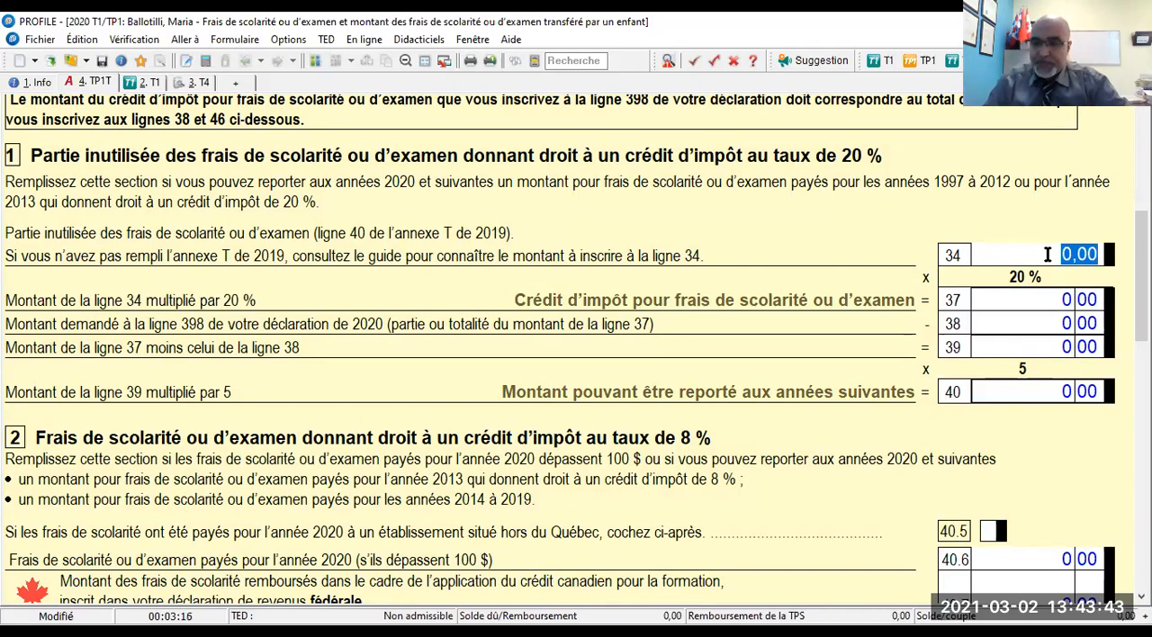
pyautogui.write('2050')
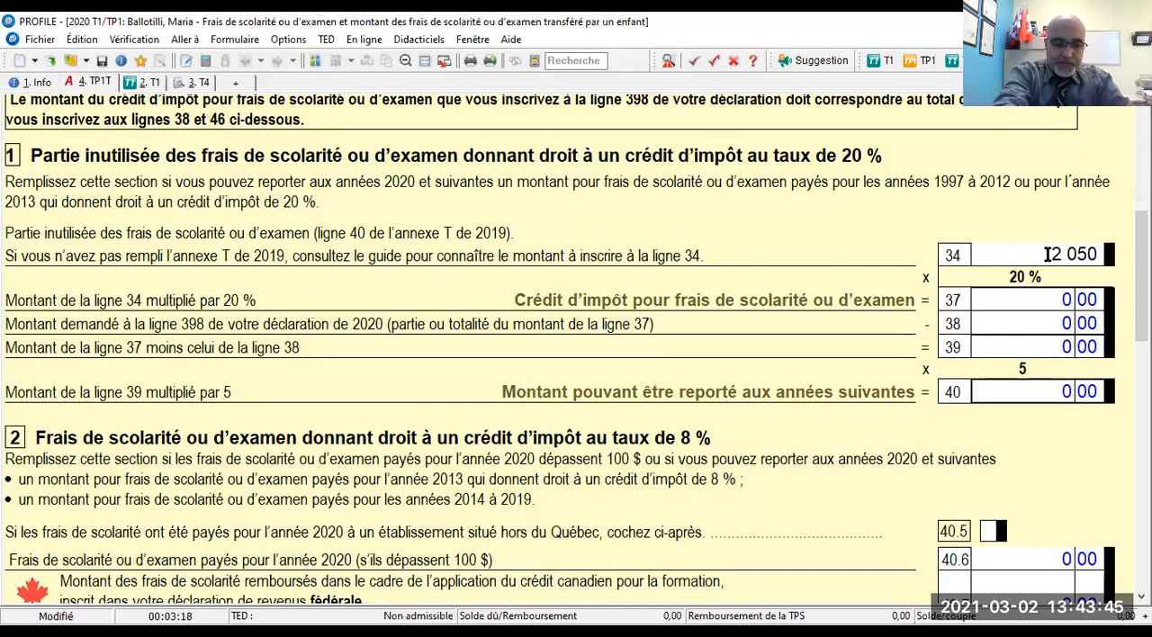
# - Commit the spouse's line 34 amount in the TP1T schedule and review the credit and carry-forward calculation on lines 37 to 40
pyautogui.press('Tab')
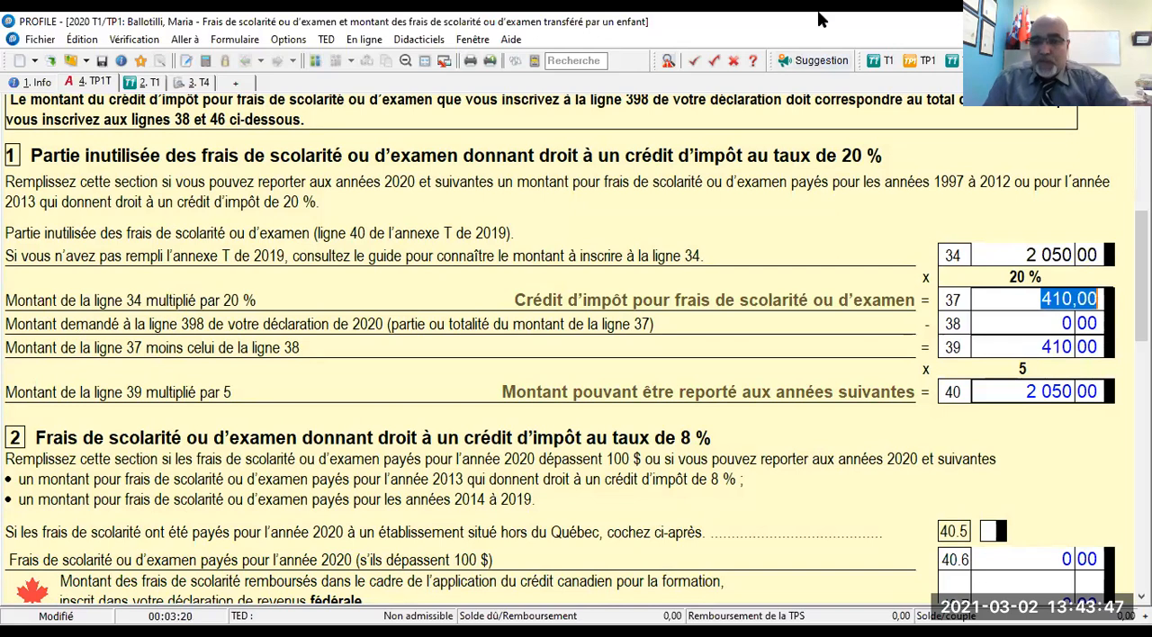
pyautogui.scroll(-2, 576, 348)
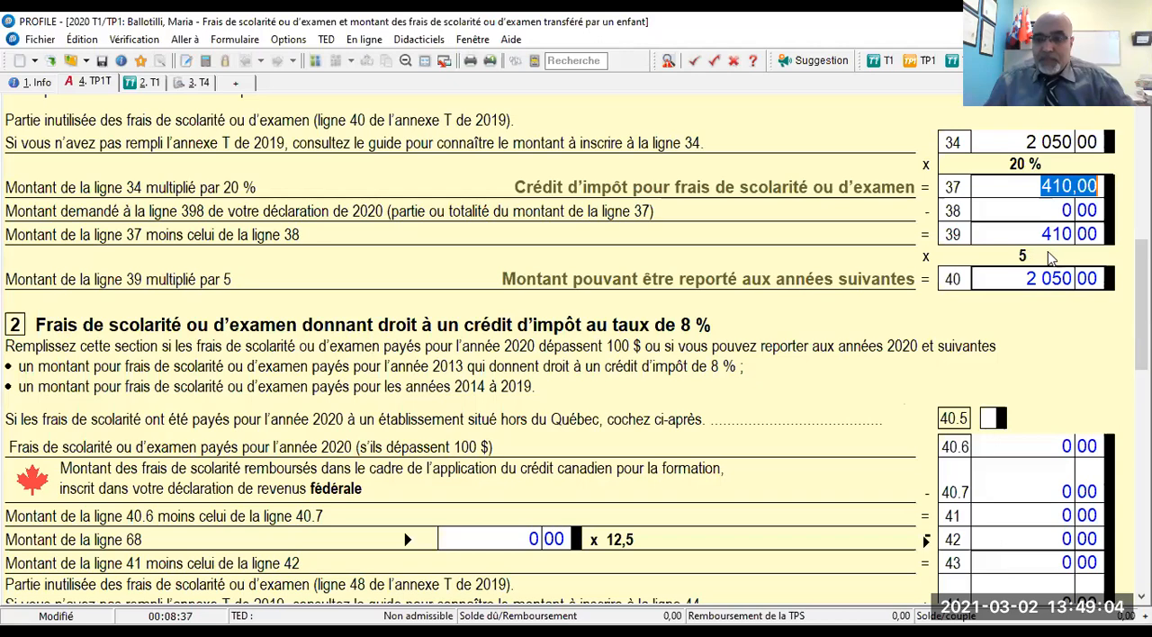
pyautogui.scroll(1, 1053, 259)
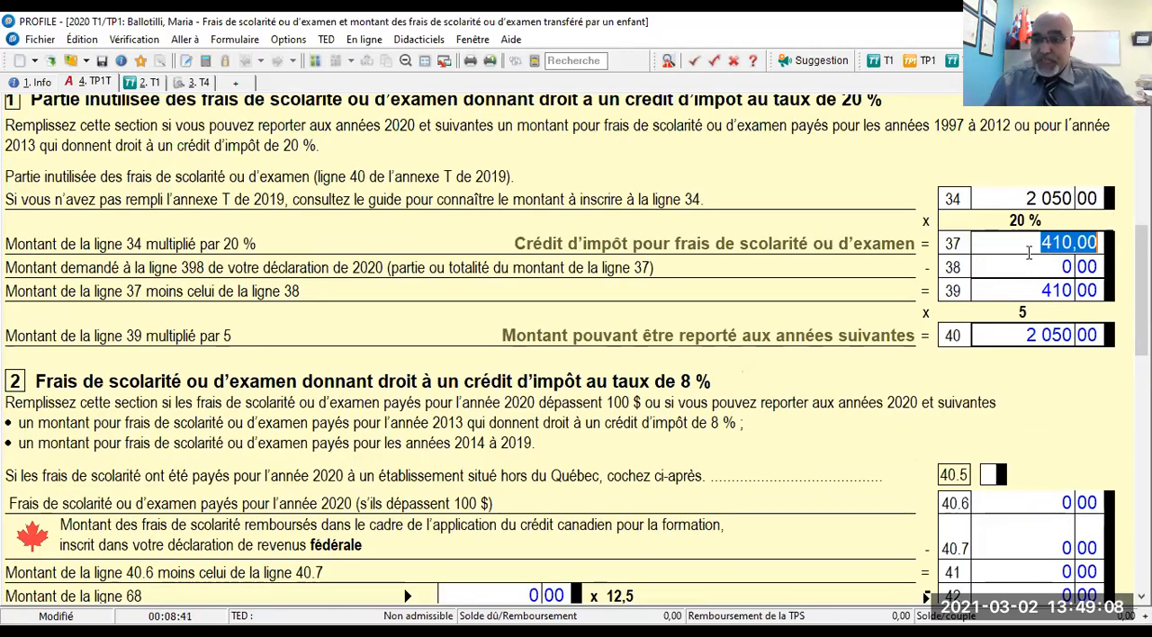
pyautogui.scroll(-1, 1029, 254)
pyautogui.scroll(1, 1029, 255)
pyautogui.scroll(-1, 1029, 255)
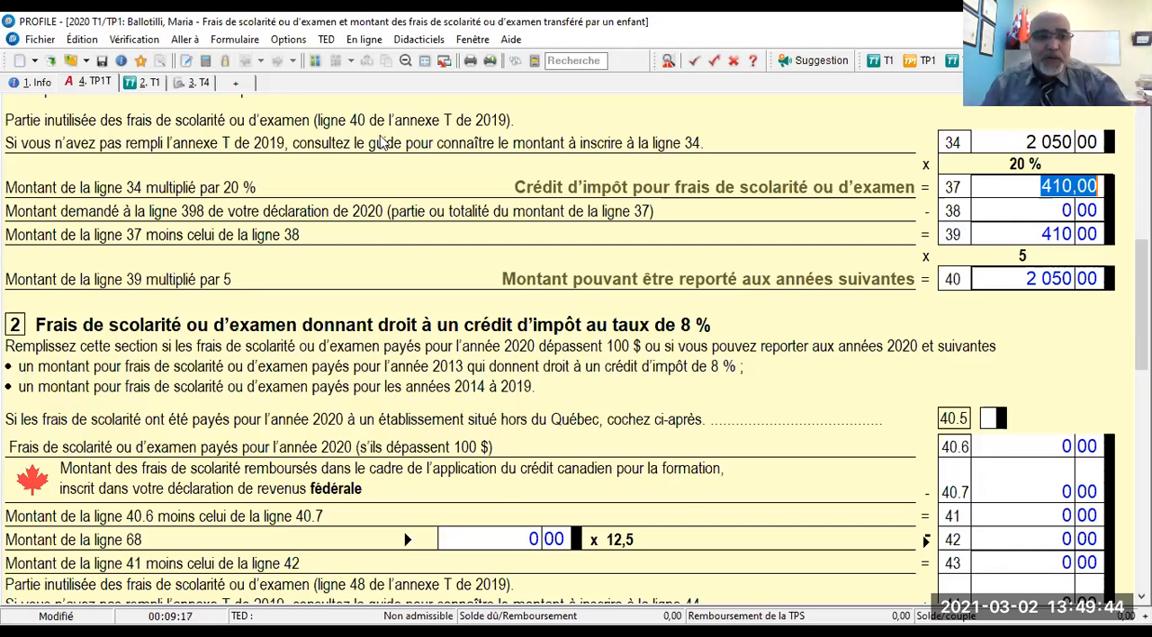
# - Switch to the main taxpayer's return, search the forms for "inté" and open the PrêtÉtudiant form for student loan interest
pyautogui.click(314, 61)
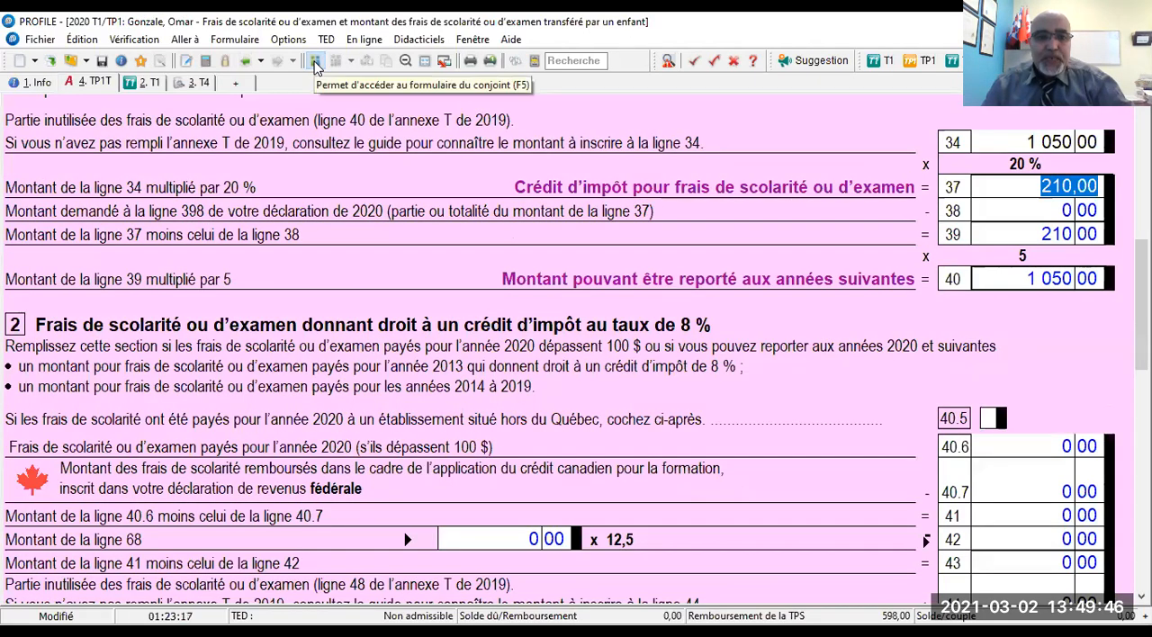
pyautogui.click(573, 61)
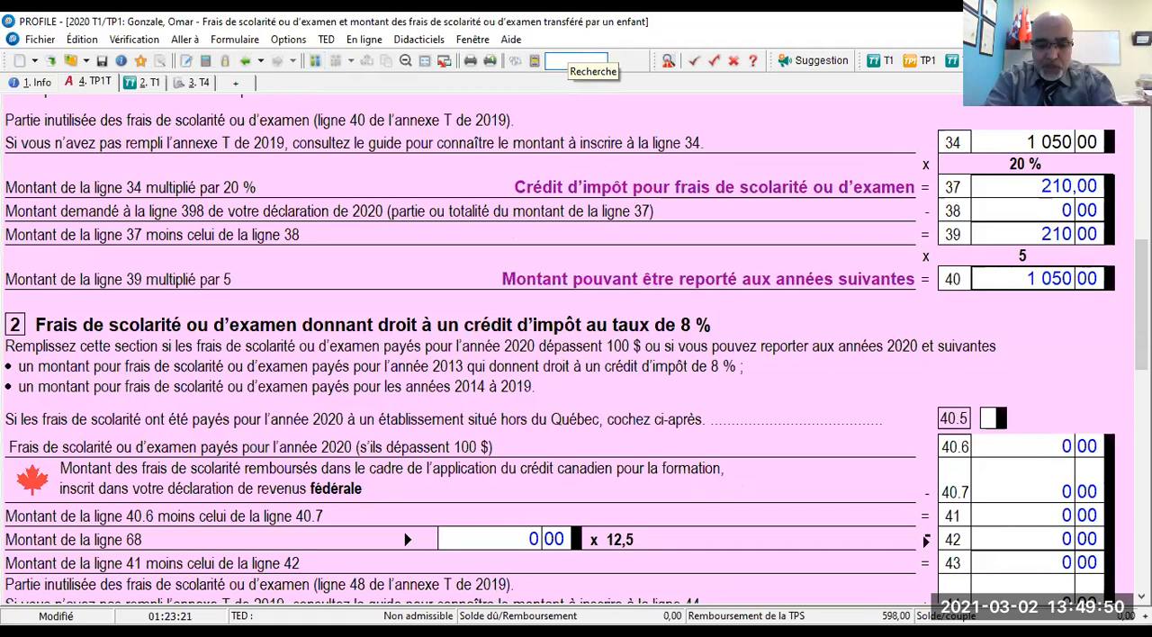
pyautogui.write('pré')
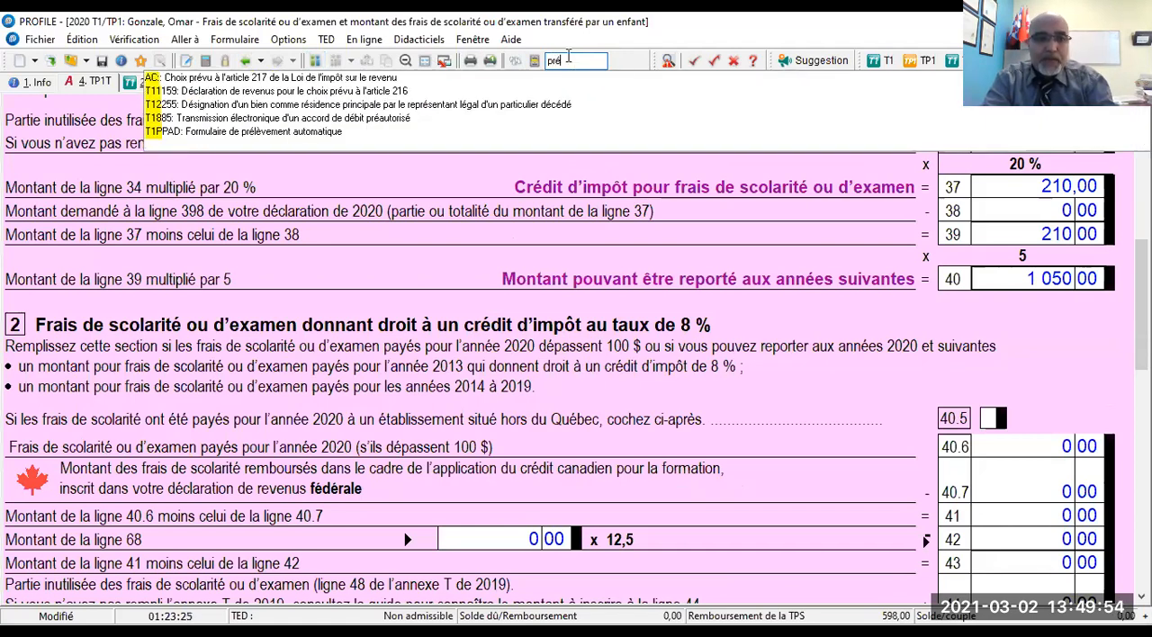
pyautogui.press('BackSpace')
pyautogui.press('BackSpace')
pyautogui.press('BackSpace')
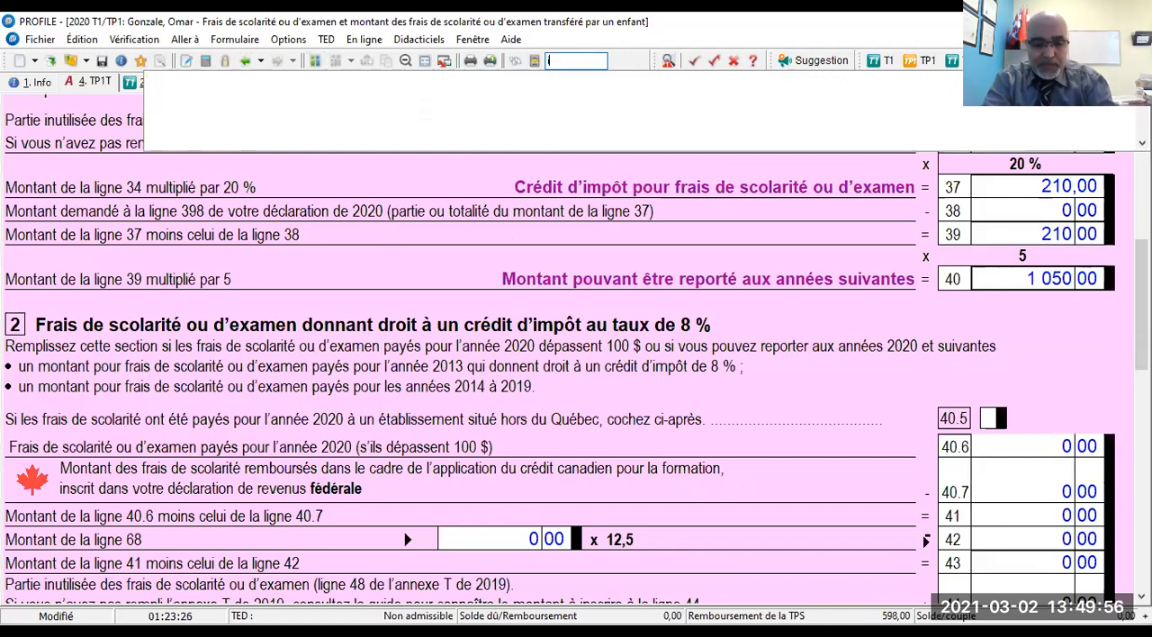
pyautogui.write('int')
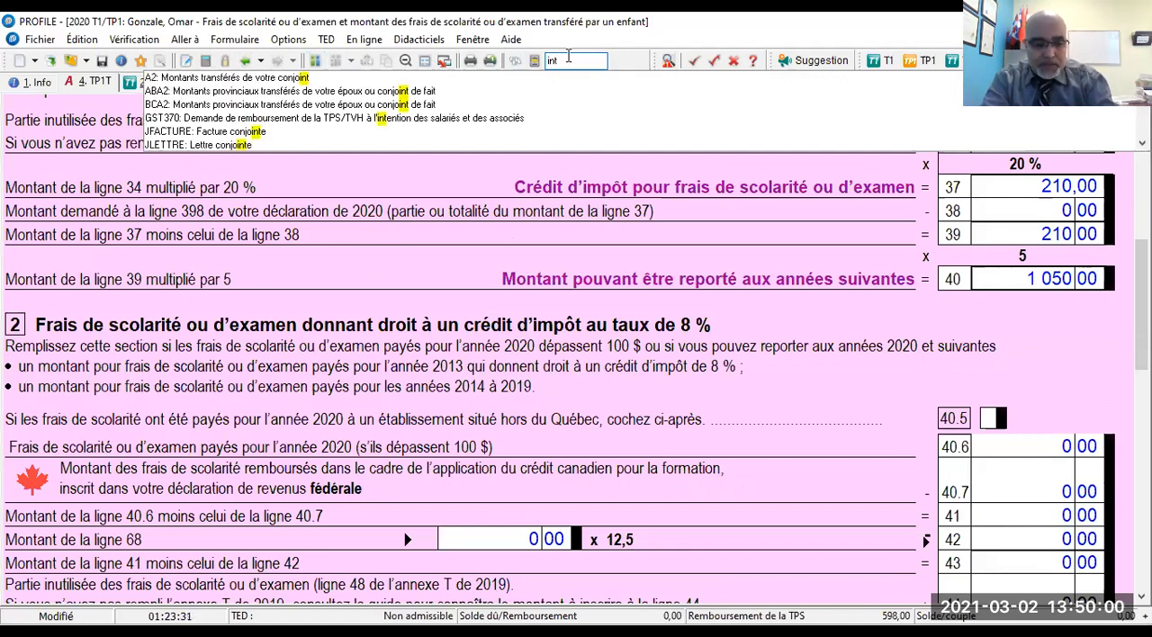
pyautogui.write('é')
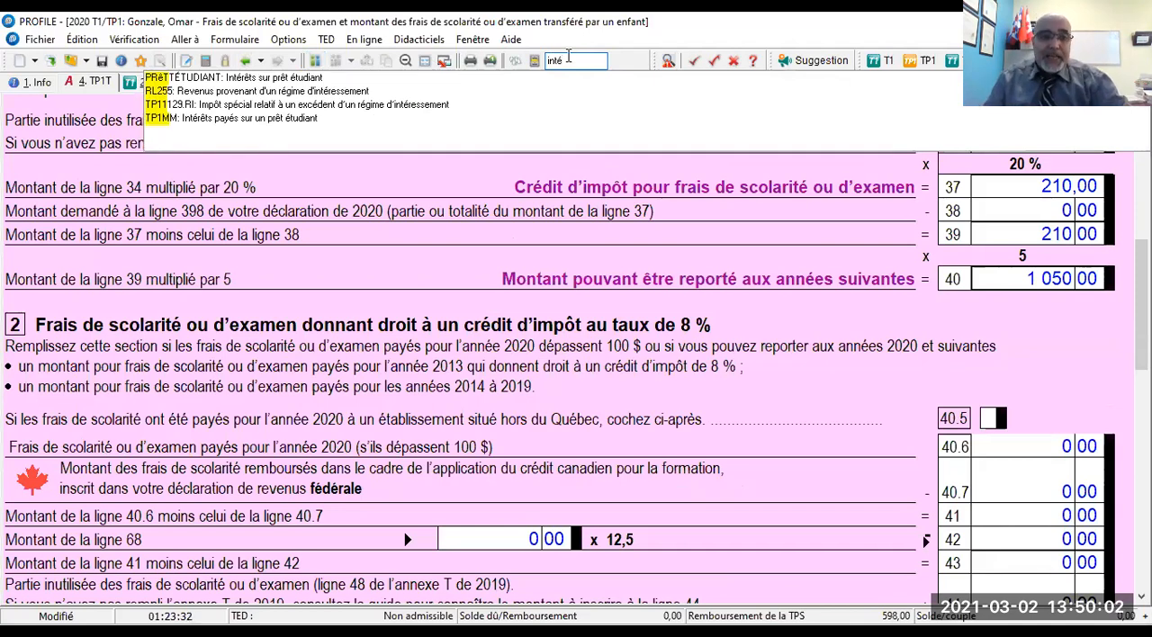
pyautogui.click(290, 79)
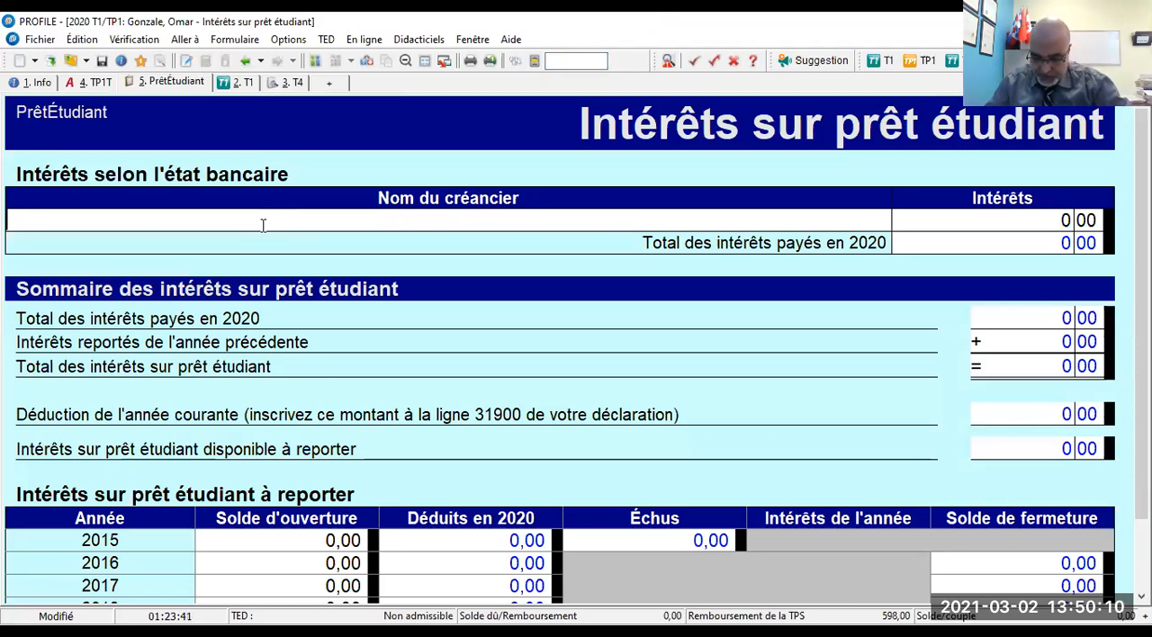
# - Enter RBC as the main taxpayer's student loan creditor with 350 of interest, and check the summary of interest to carry forward
pyautogui.write('RBC')
pyautogui.press('Tab')
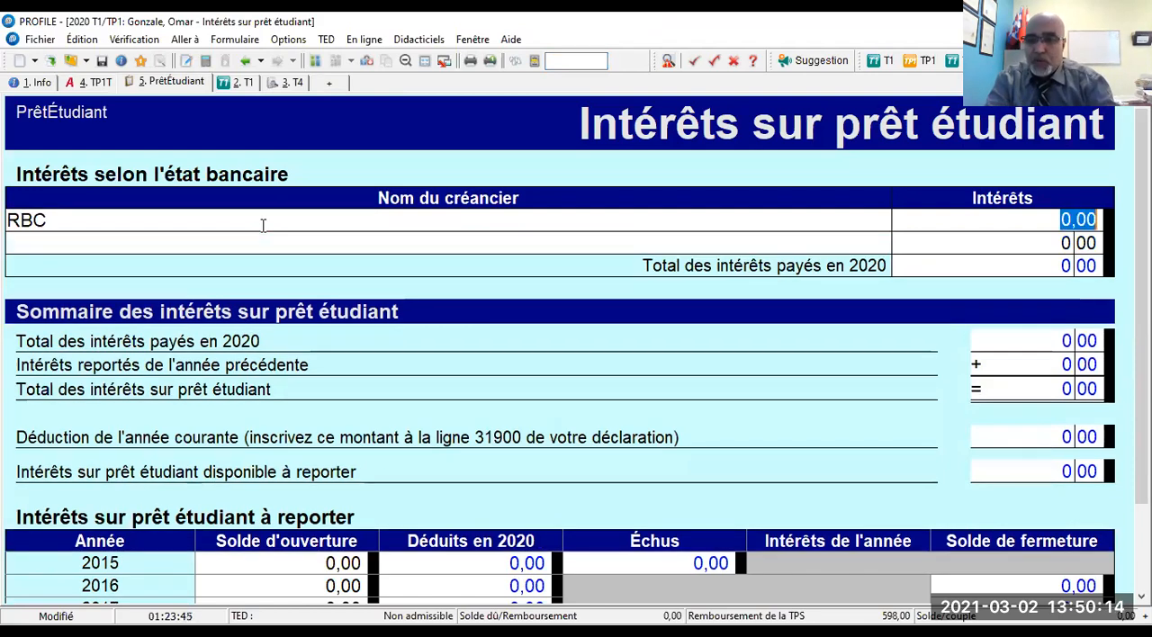
pyautogui.write('350')
pyautogui.press('Tab')
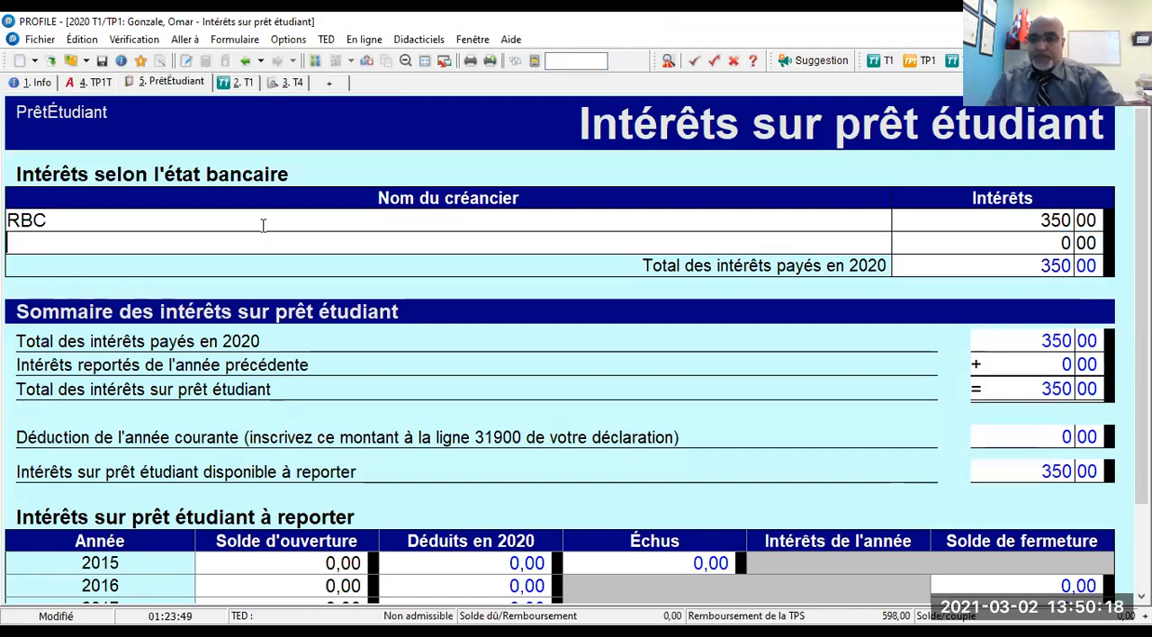
pyautogui.scroll(-2, 221, 338)
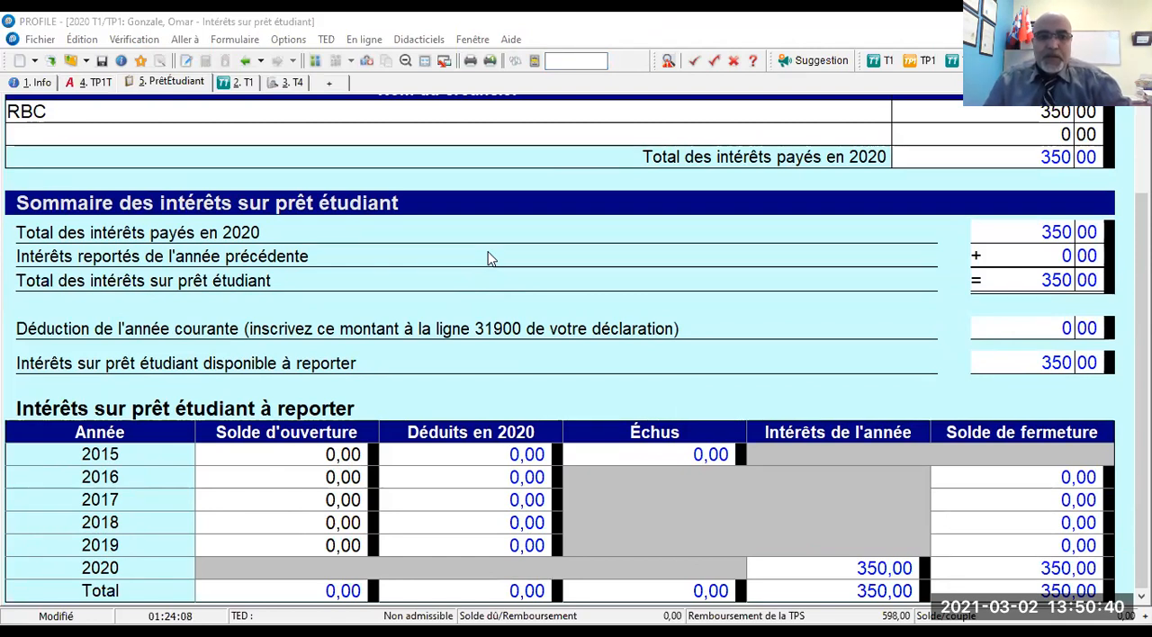
# - Switch to the spouse's student loan interest form and enter DESJARDINS as the creditor with 850 of interest
pyautogui.click(316, 61)
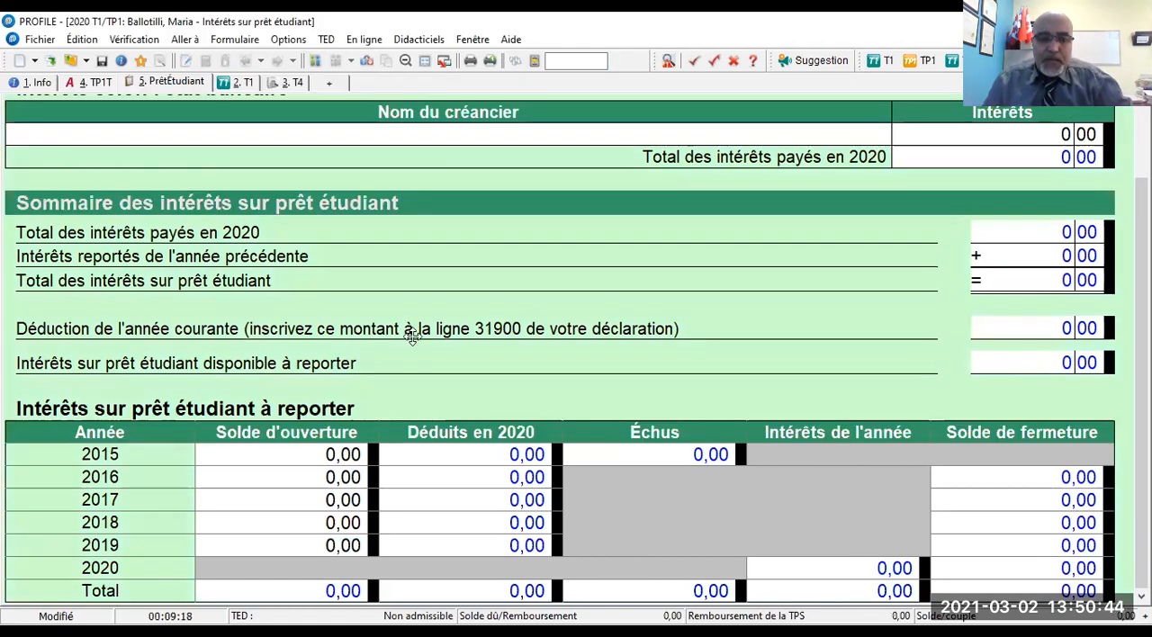
pyautogui.scroll(2, 412, 335)
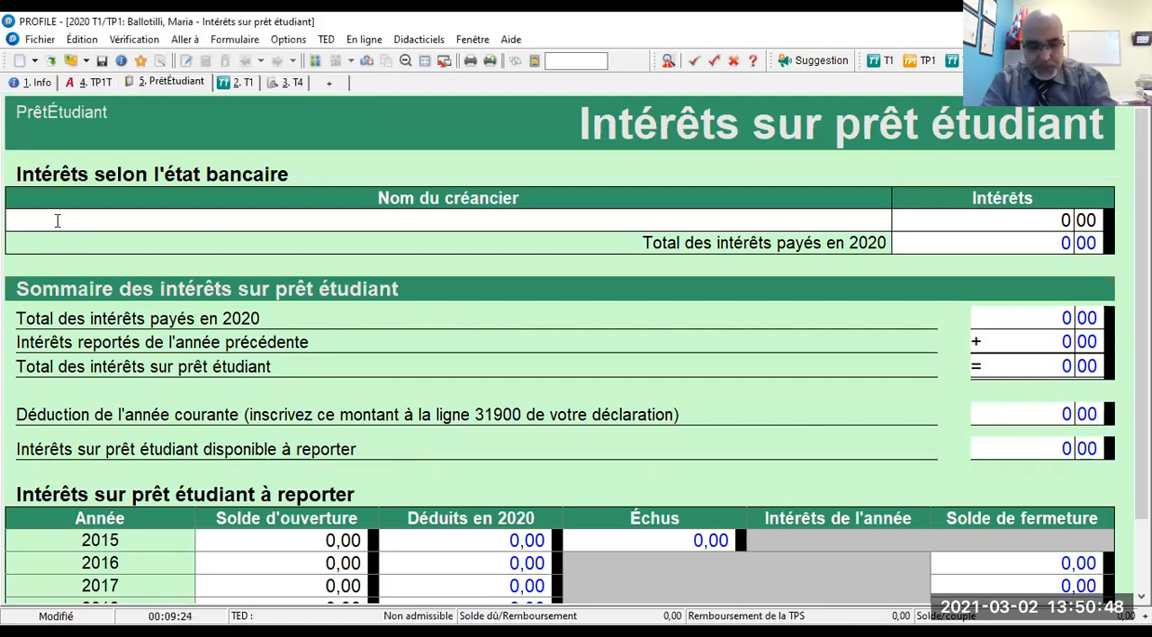
pyautogui.write('DESJARDINS')
pyautogui.press('Tab')
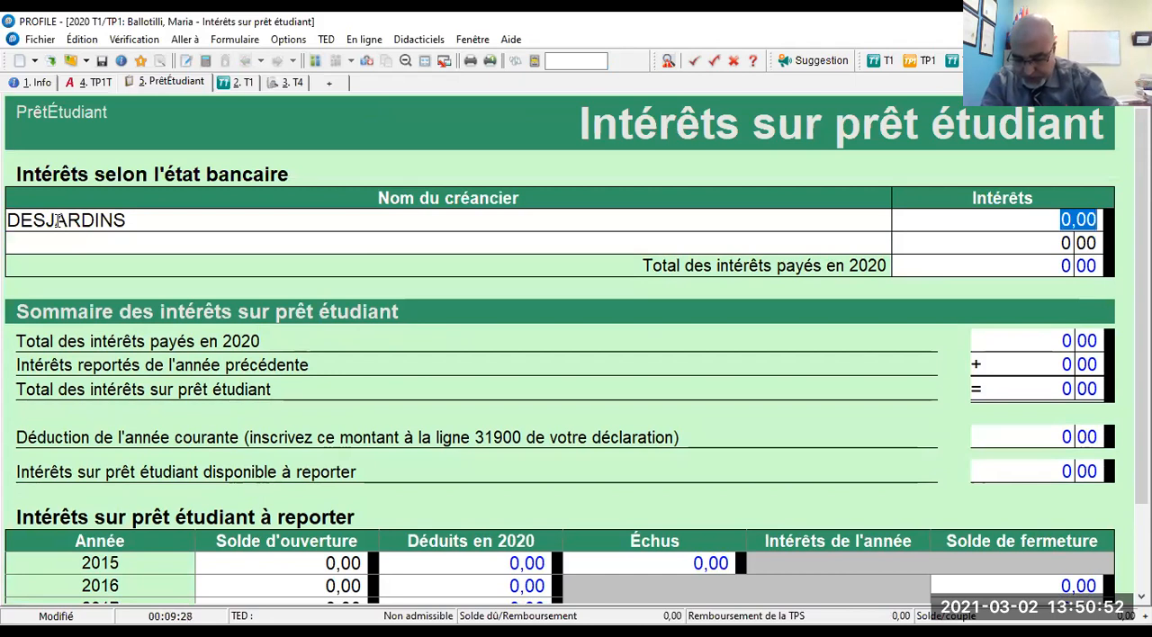
pyautogui.write('850')
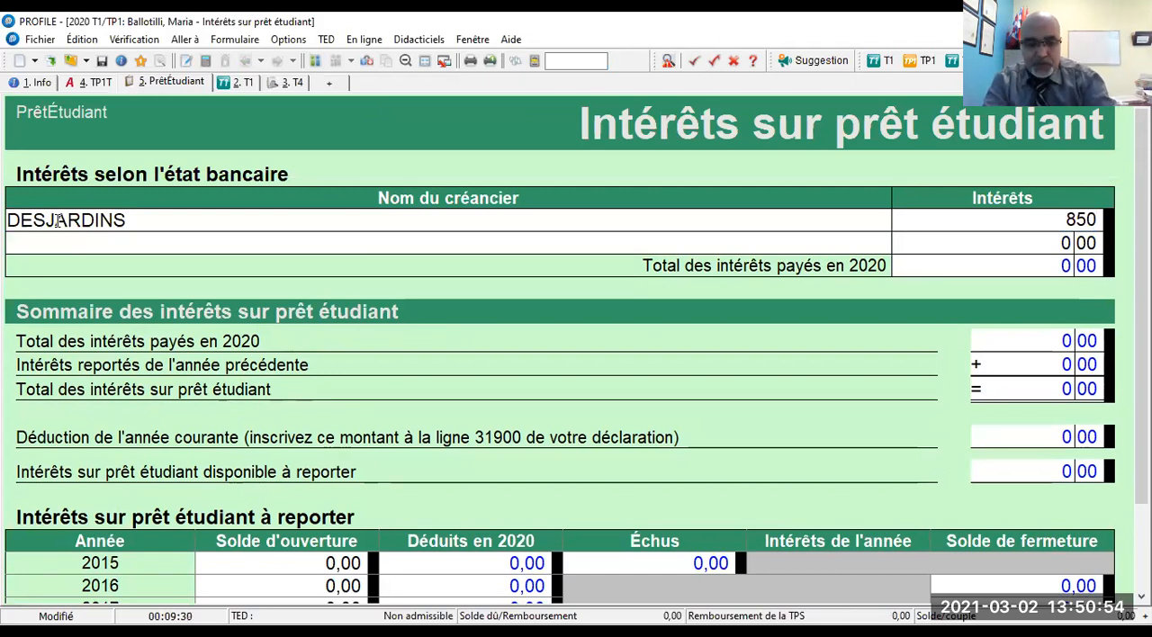
pyautogui.press('Return')
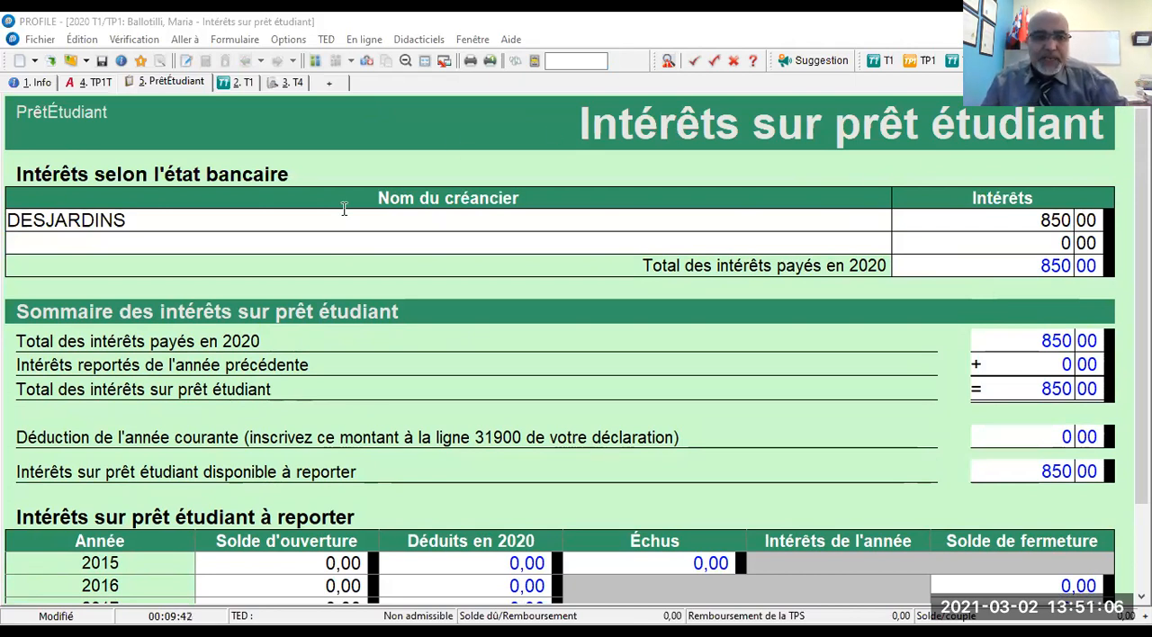
# - Return to the main taxpayer's return, search for "A11" and open the federal tuition fees schedule
pyautogui.click(317, 61)
pyautogui.click(569, 59)
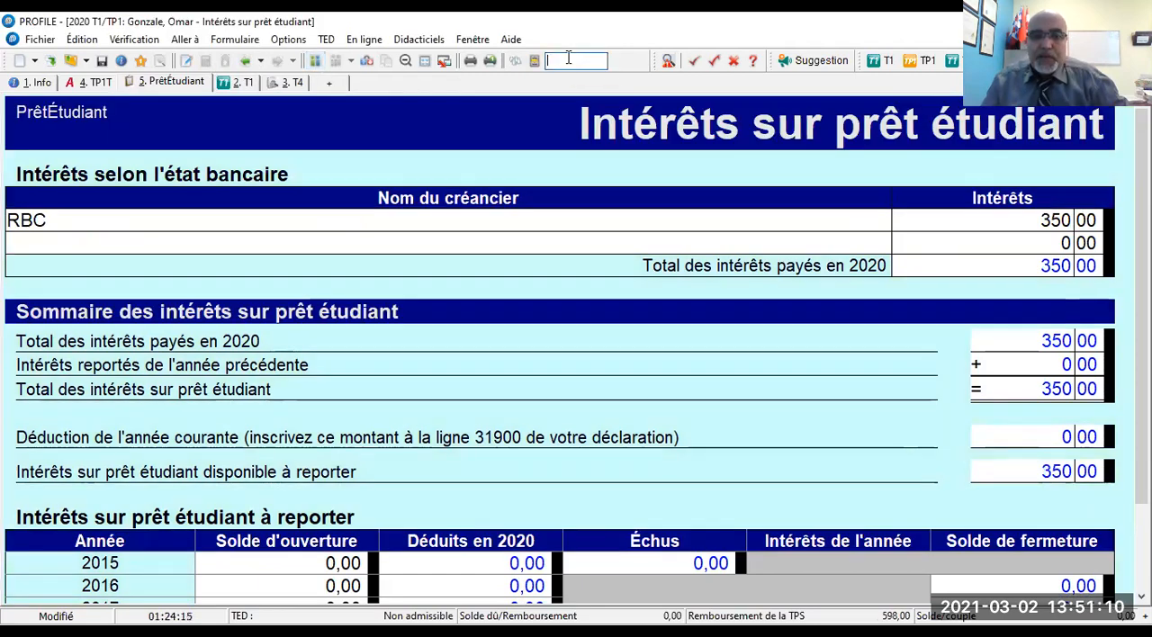
pyautogui.write('A11')
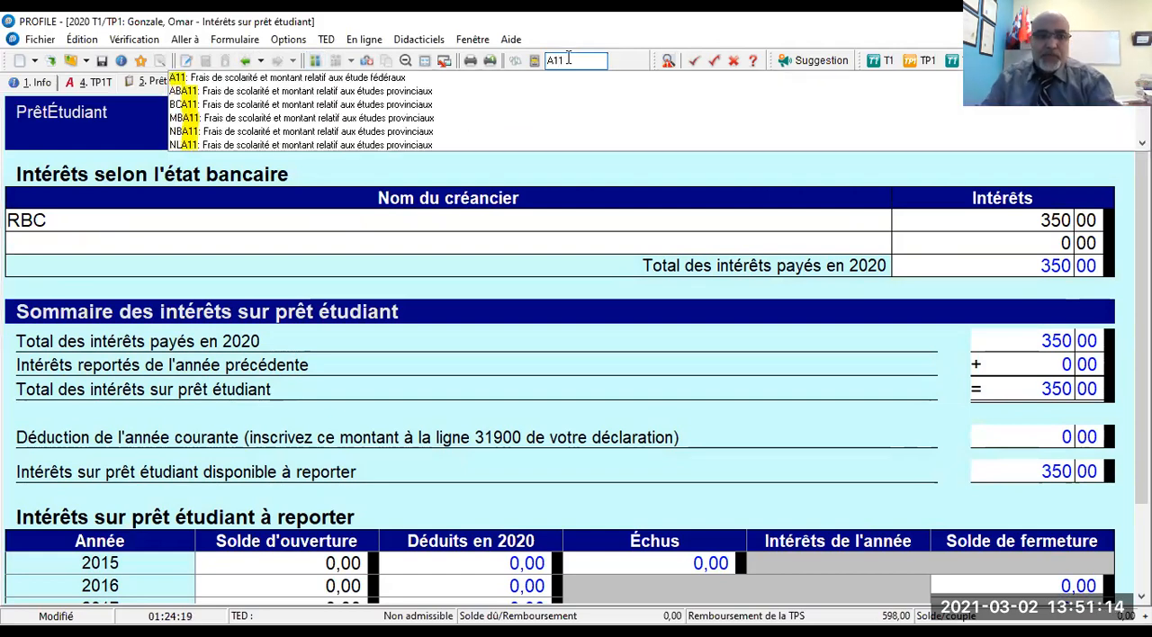
pyautogui.click(251, 83)
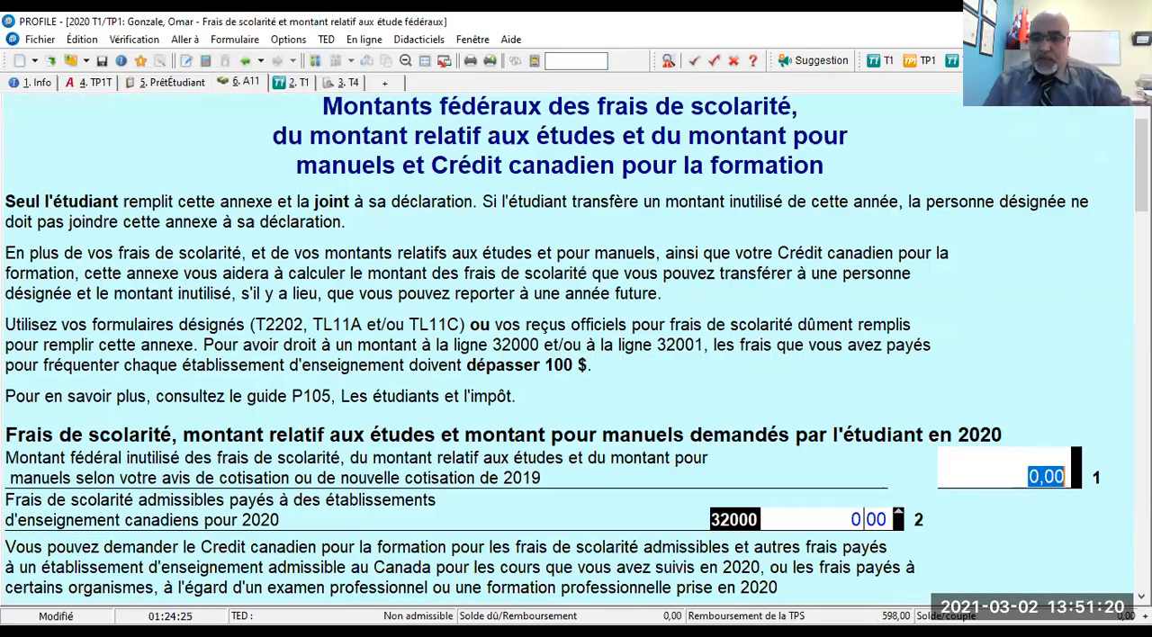
# - Enter 13 050 on line 1 of the main taxpayer's A11 schedule as the unused federal tuition amount from 2019
pyautogui.scroll(-4, 877, 341)
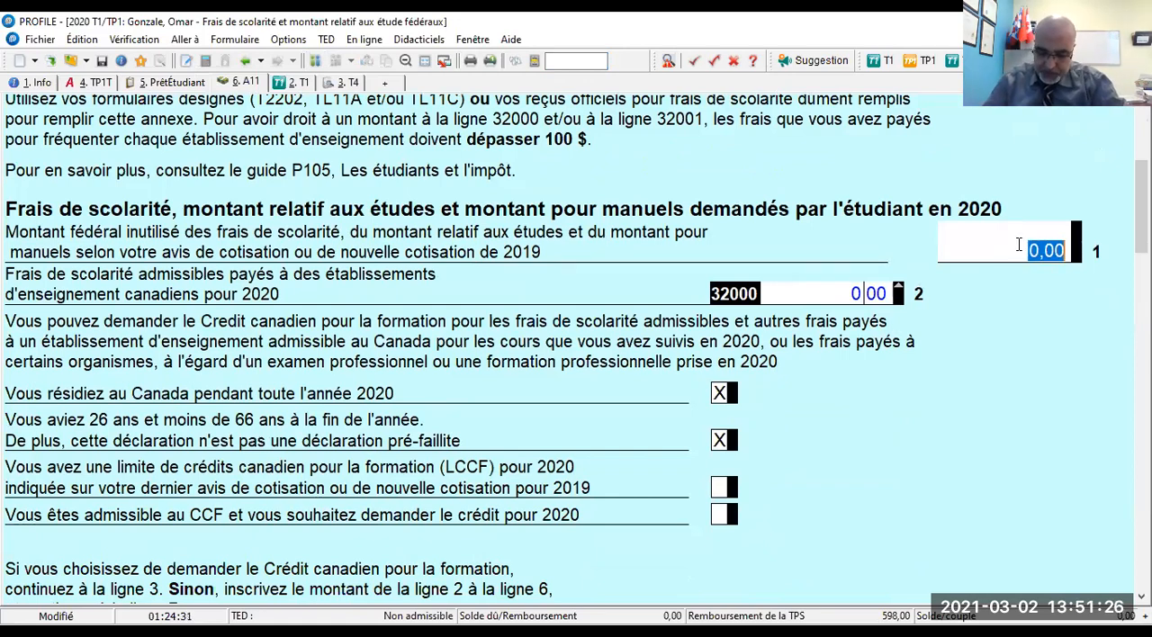
pyautogui.write('13050')
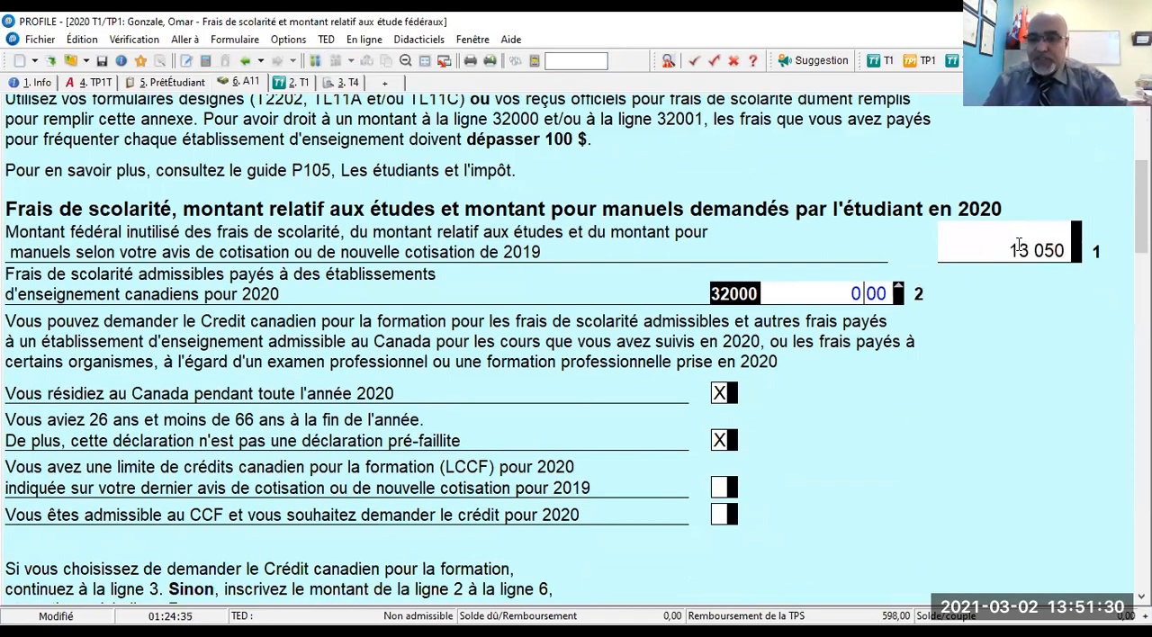
pyautogui.press('Tab')
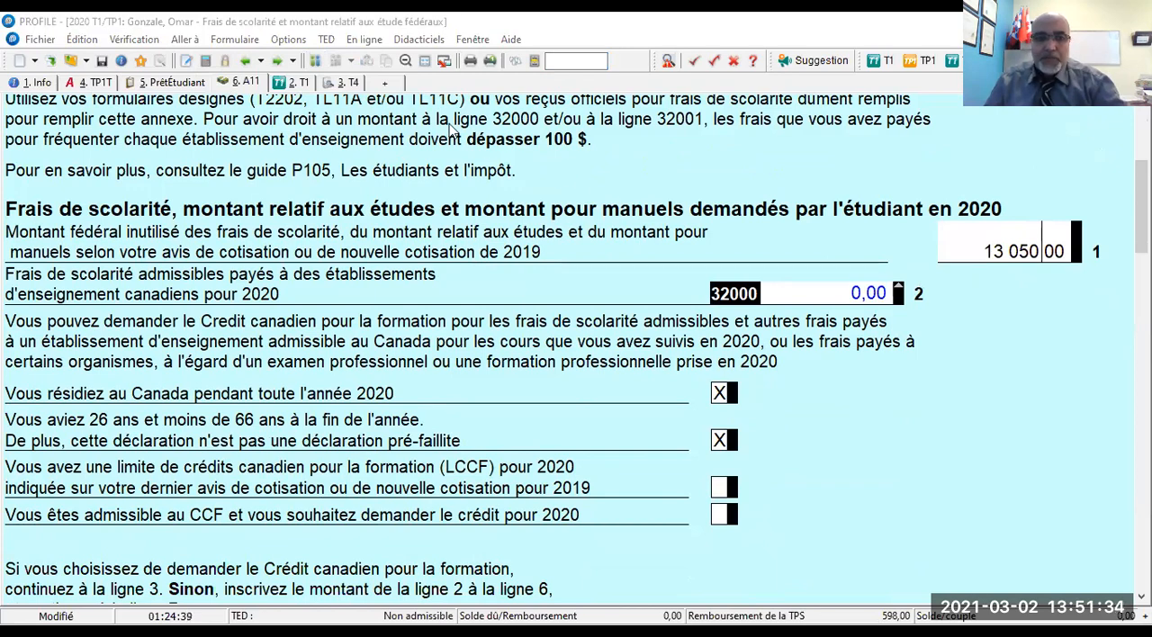
# - Switch to the spouse's A11 schedule and enter 5 050 on line 1 as the unused federal tuition amount
pyautogui.click(315, 61)
pyautogui.click(1023, 252)
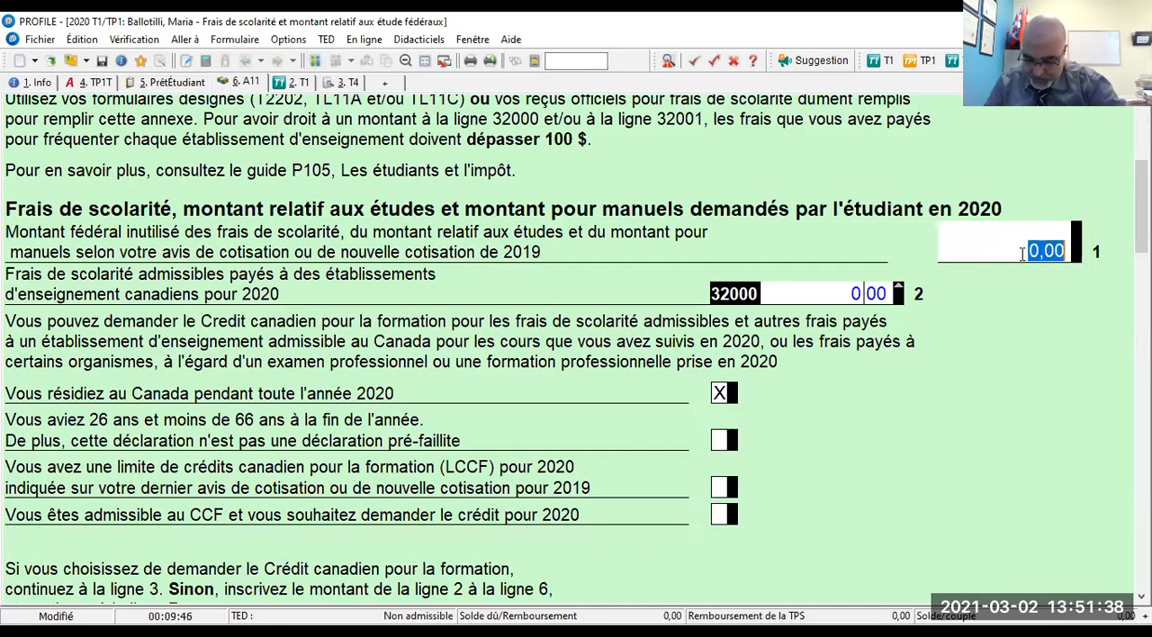
pyautogui.write('5050')
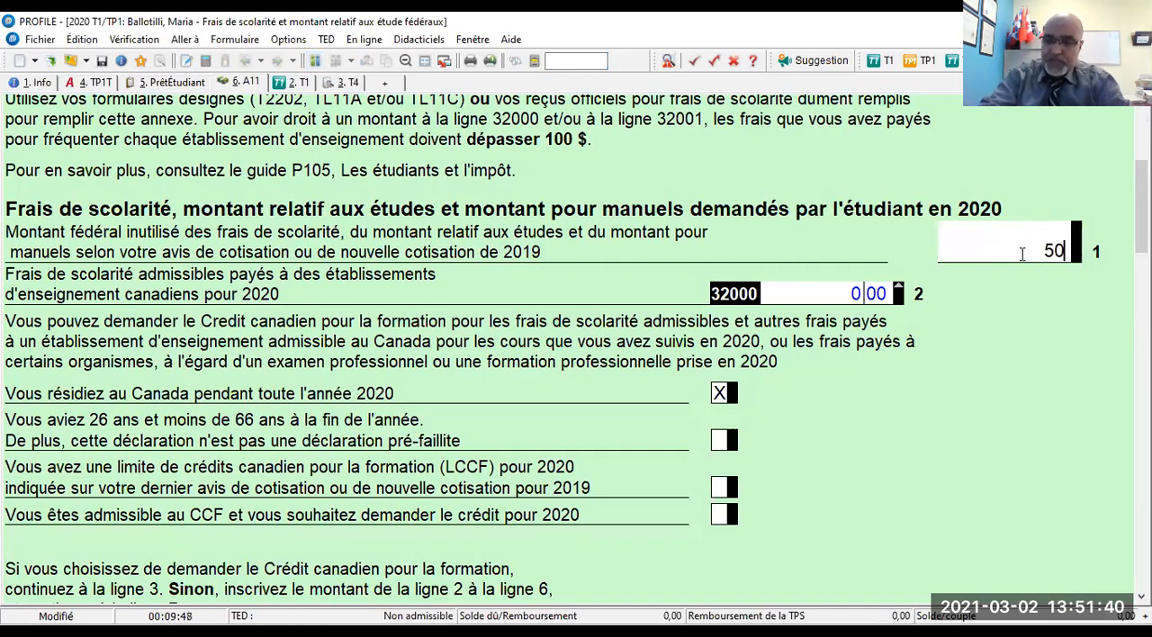
pyautogui.press('Tab')
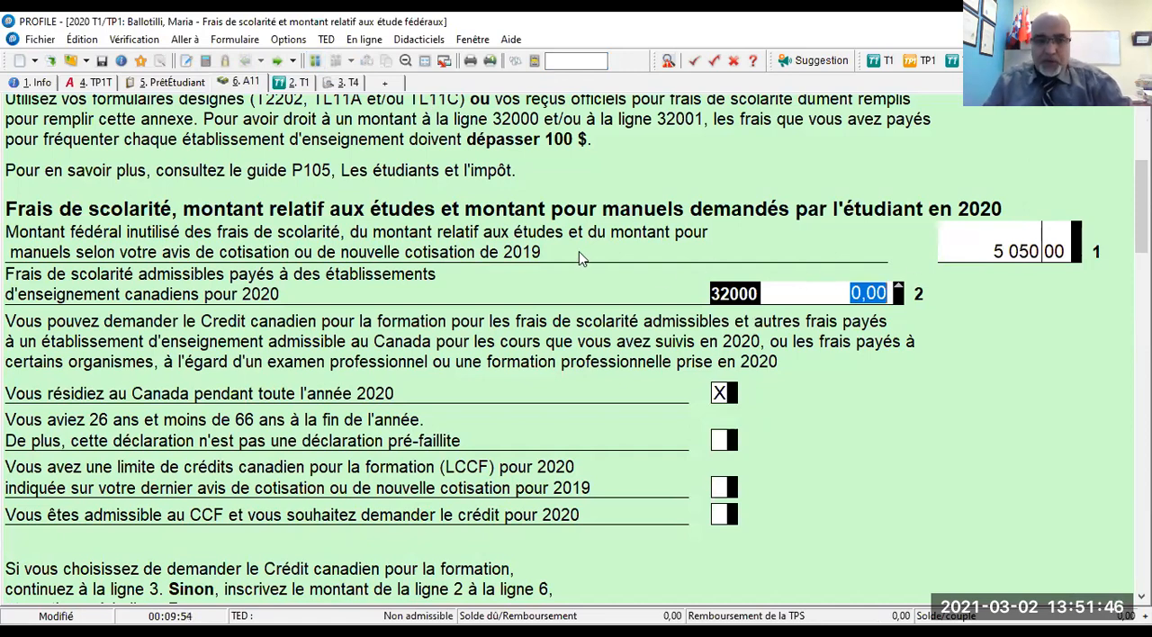
# - Go back to the main taxpayer's return, search the forms for "don" and open the Dons de bienfaisance form
pyautogui.click(315, 61)
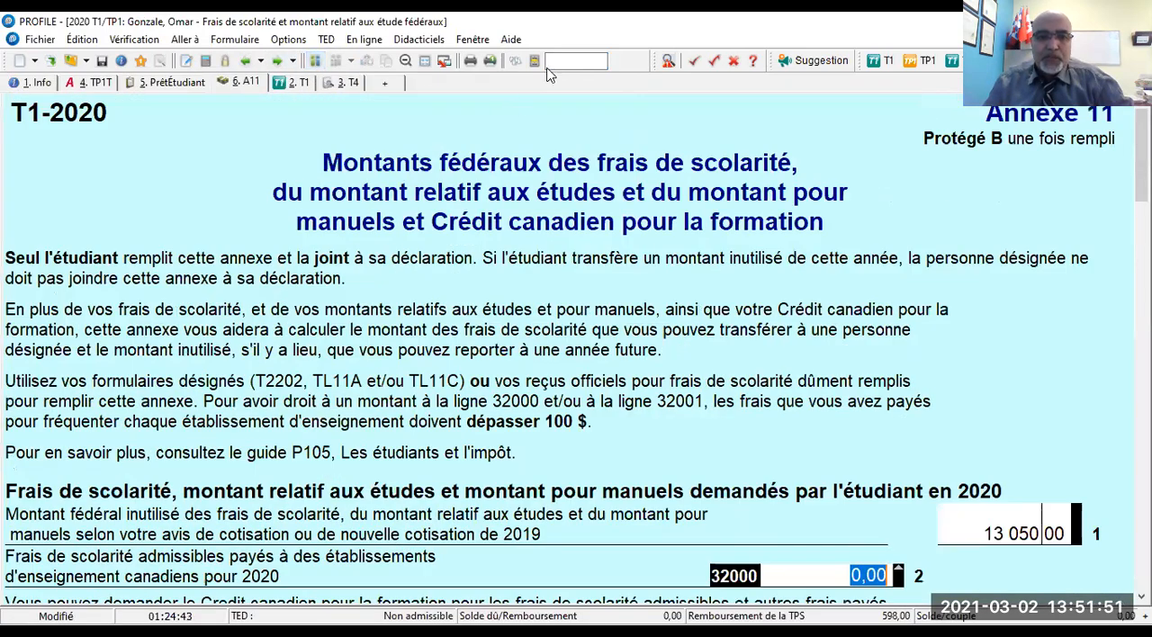
pyautogui.click(558, 60)
pyautogui.write('don')
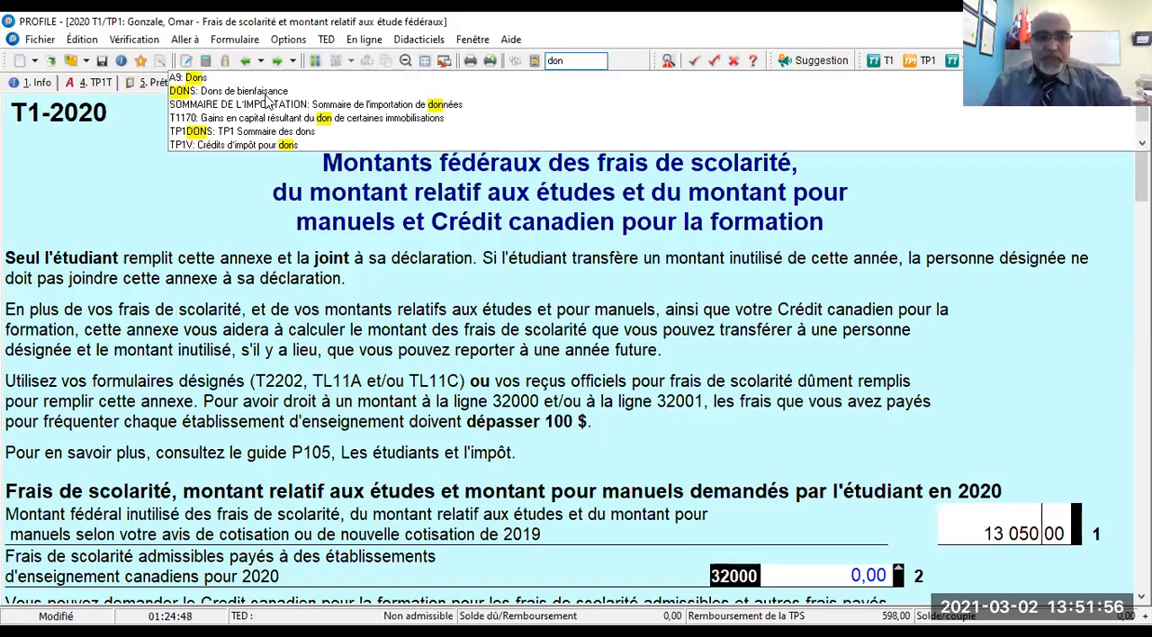
pyautogui.click(267, 93)
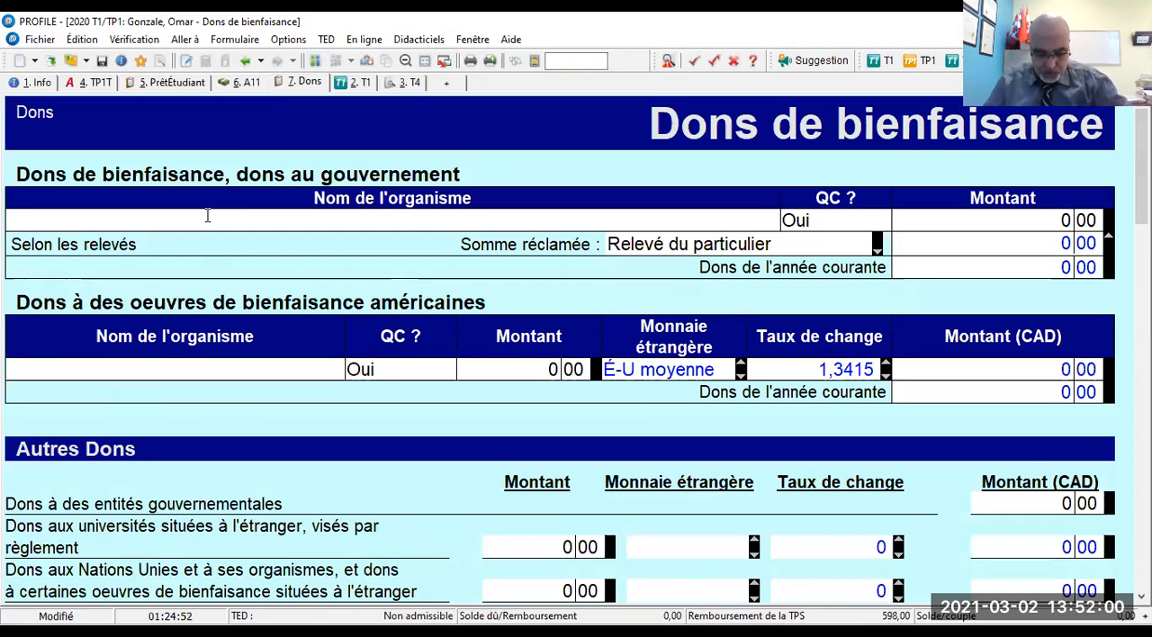
# - Enter SOS HOMMES BATTUS DU QUEBEC as the organisation name on the first line of the charitable donations table
pyautogui.write('SOS ')
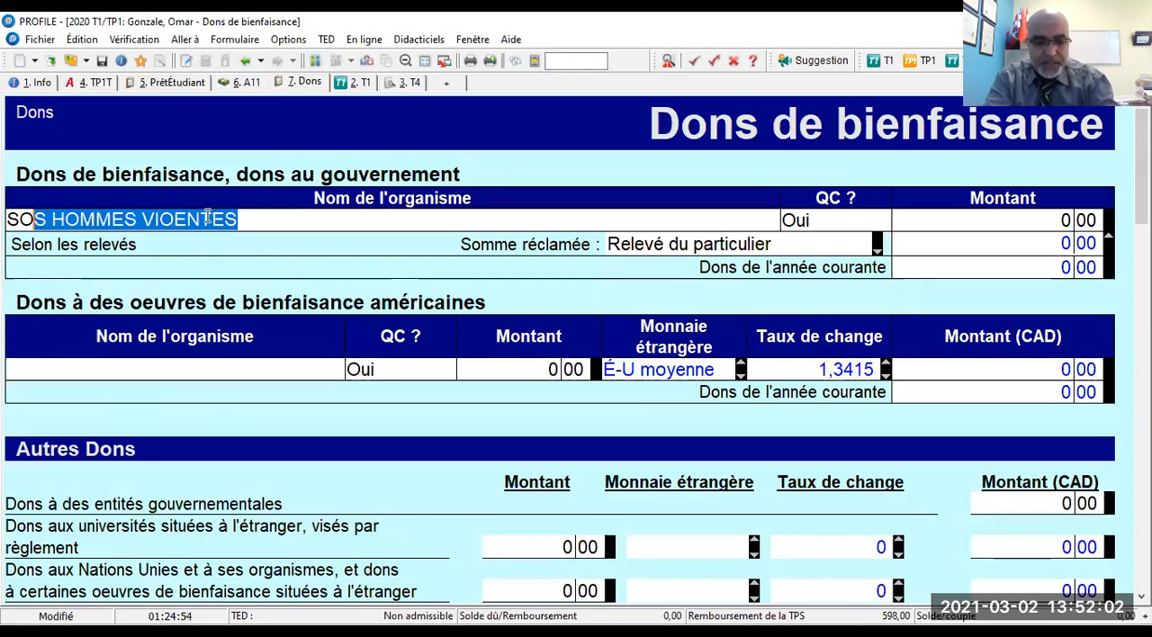
pyautogui.write('HOMMEZ')
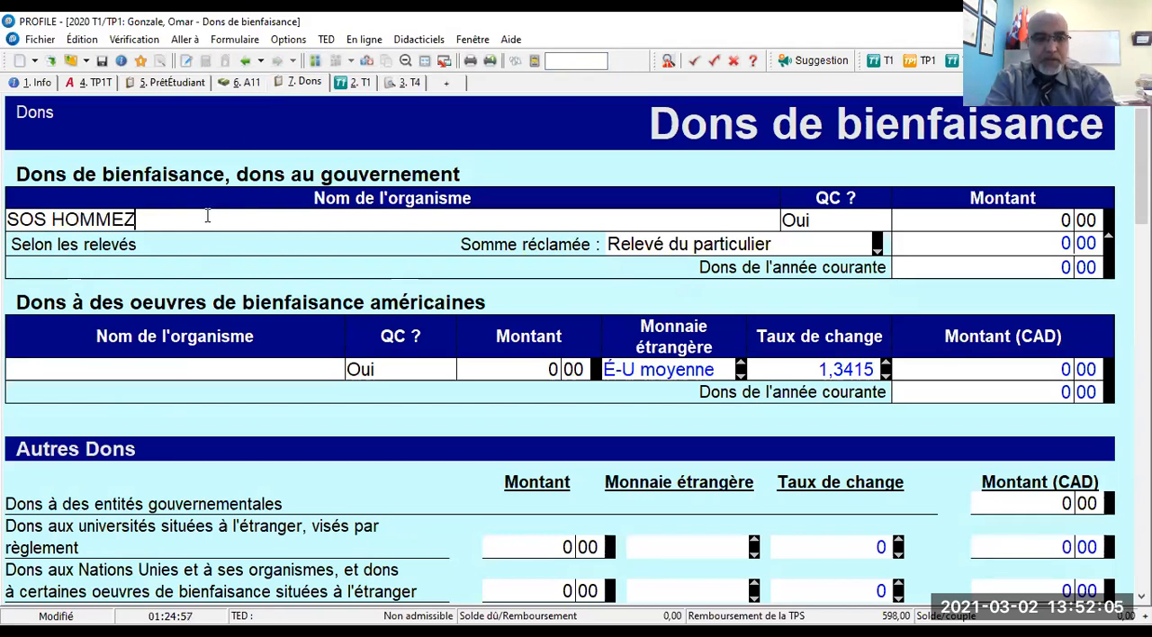
pyautogui.press('BackSpace')
pyautogui.write('S')
pyautogui.write(' VI')
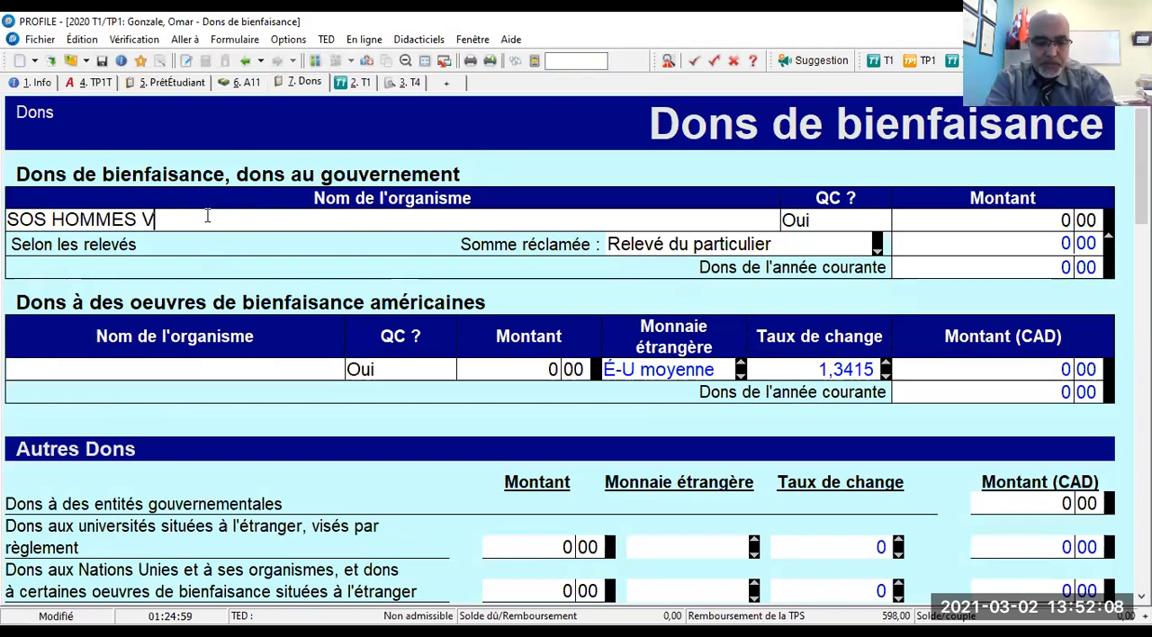
pyautogui.press('BackSpace')
pyautogui.write('BATTUS DU QUEBEC')
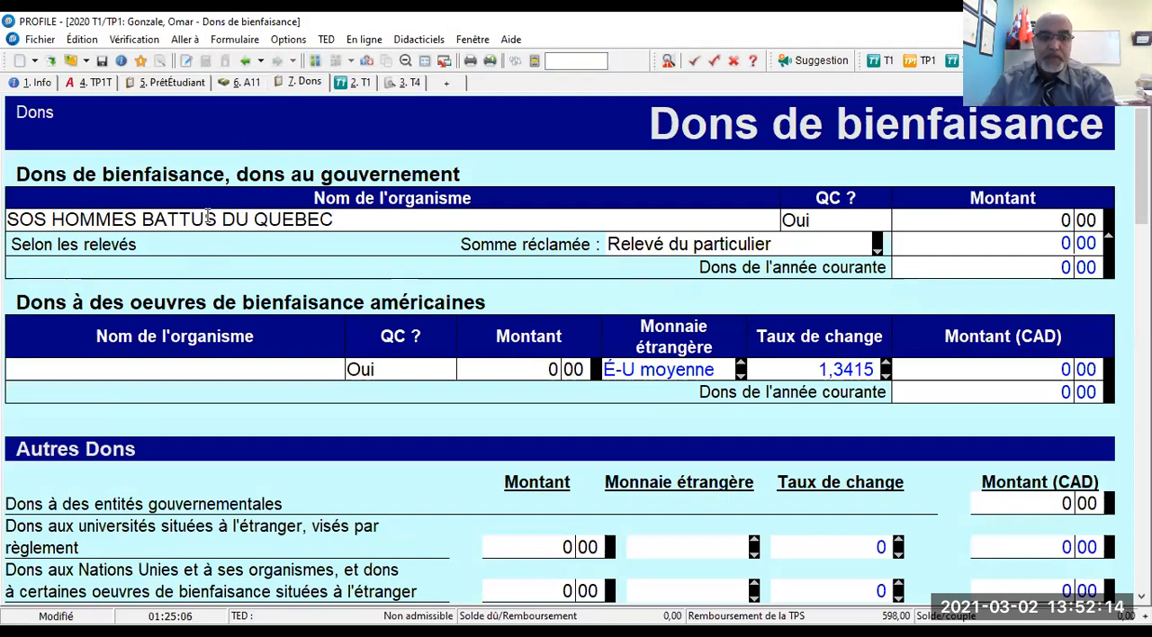
# - Enter 1 000 as the donation amount for SOS HOMMES BATTUS DU QUEBEC, keeping the QC option at Oui
pyautogui.press('Tab')
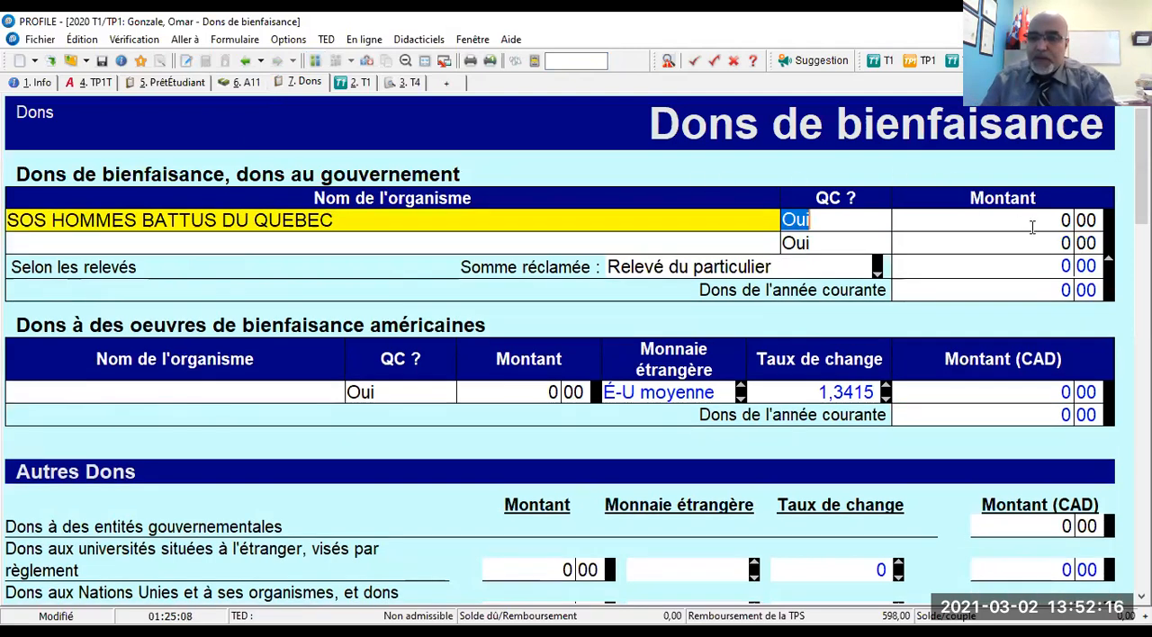
pyautogui.press('Tab')
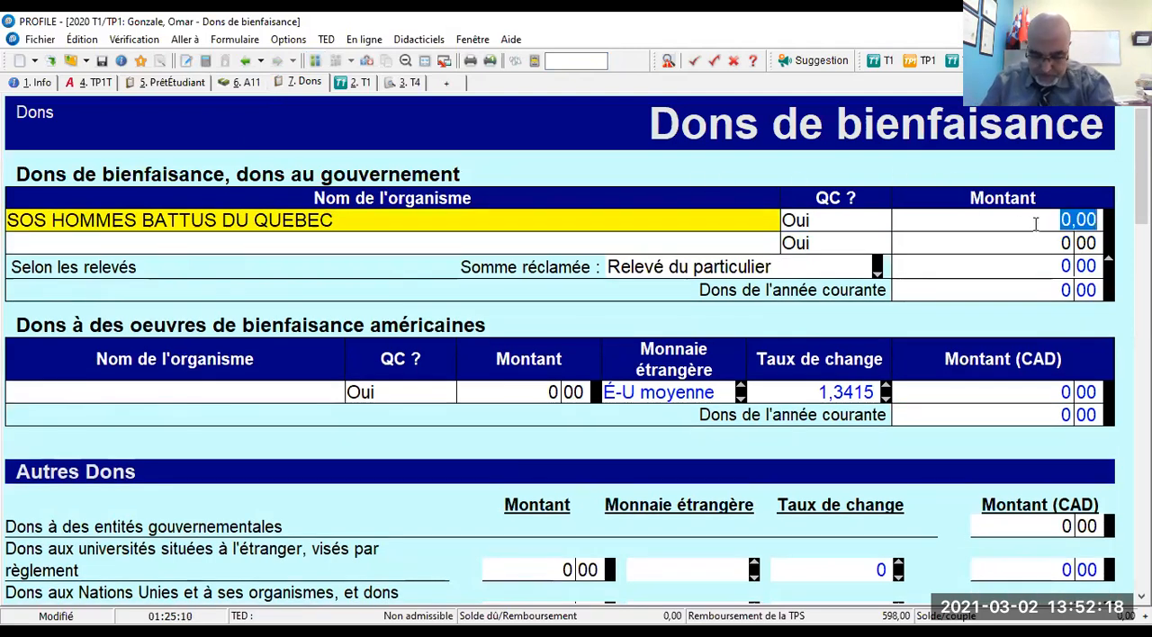
pyautogui.write('1000')
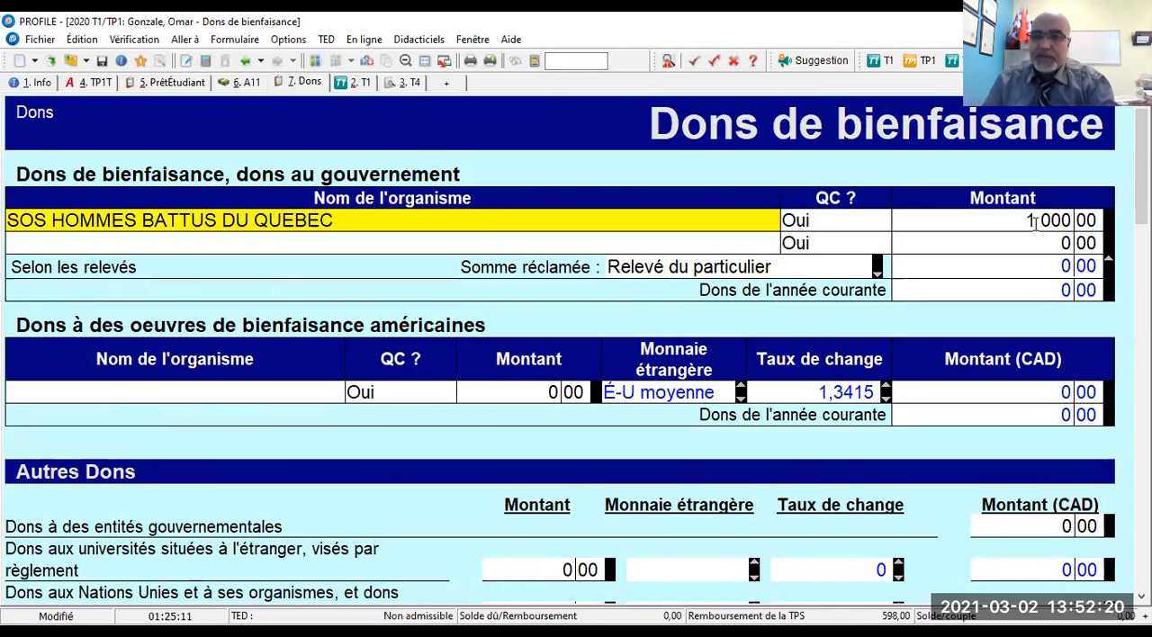
pyautogui.press('Tab')
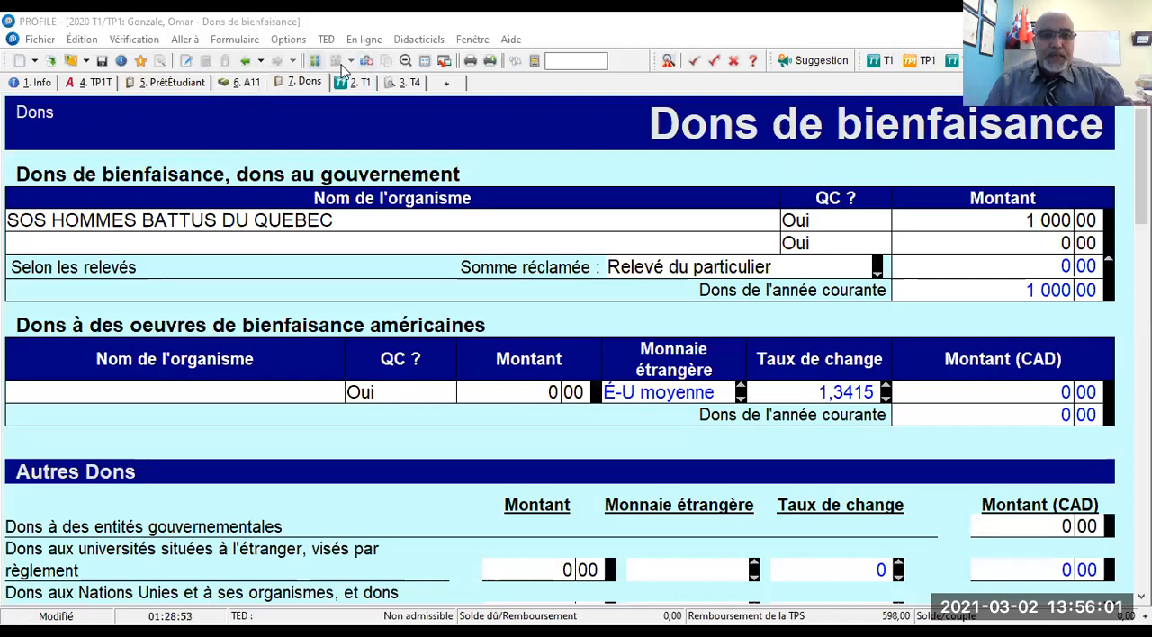
# - Search the forms for "fr" and open the Frais Médicaux form
pyautogui.click(574, 61)
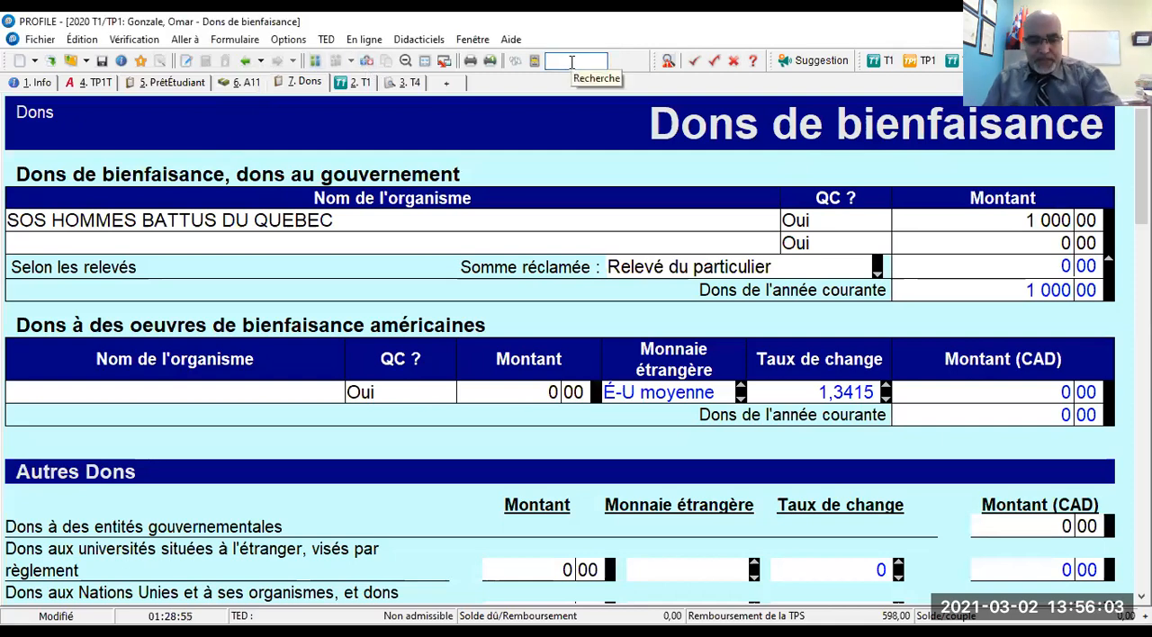
pyautogui.write('FRI')
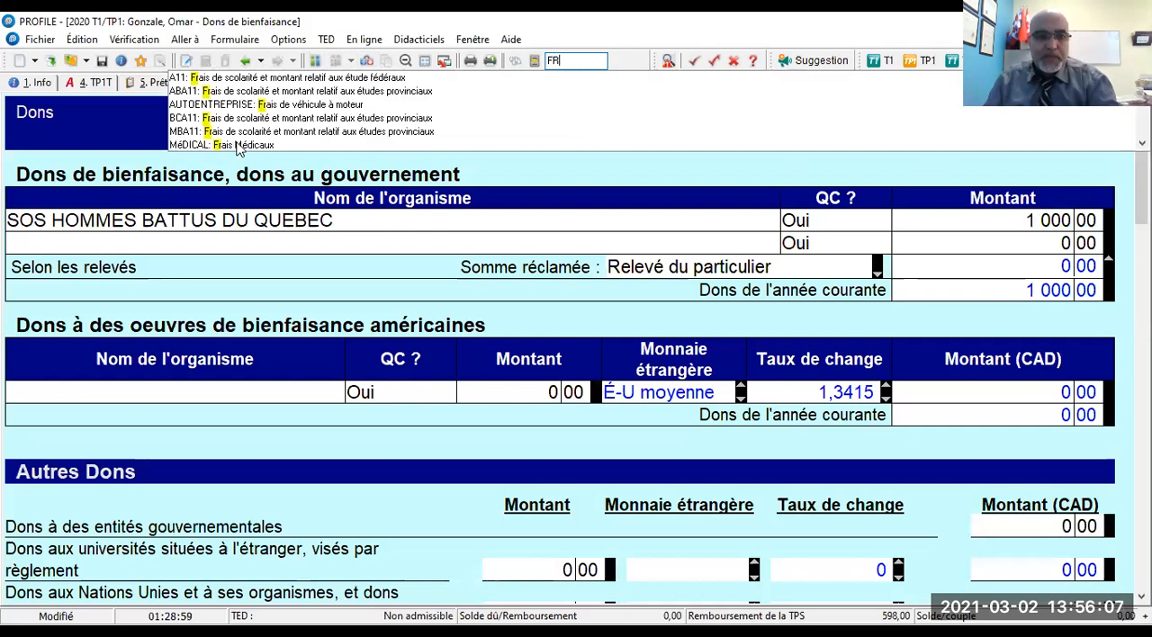
pyautogui.click(239, 146)
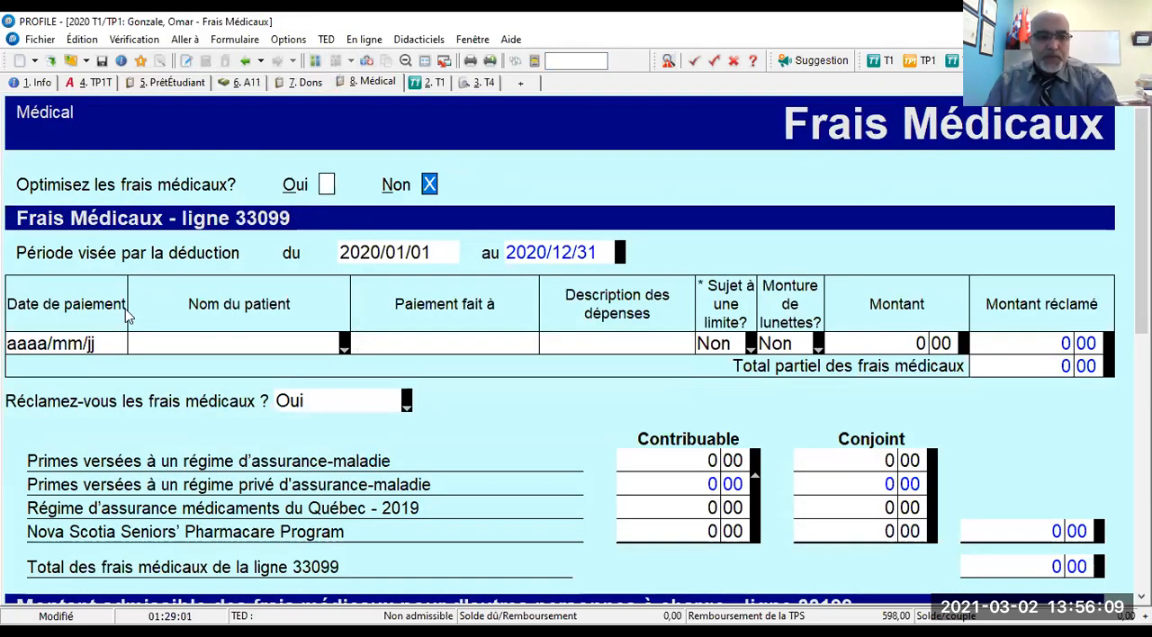
# - On the first medical expense line, enter 2020/12/31 as the payment date and choose the main taxpayer as the patient
pyautogui.click(93, 343)
pyautogui.write('2020/12/31')
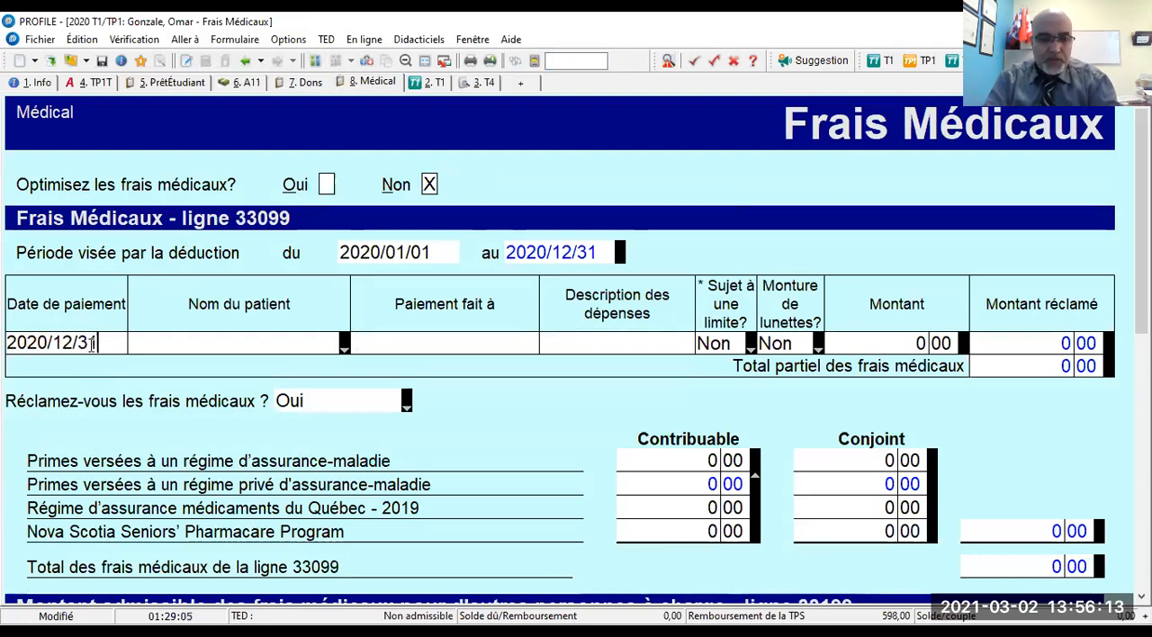
pyautogui.press('Tab')
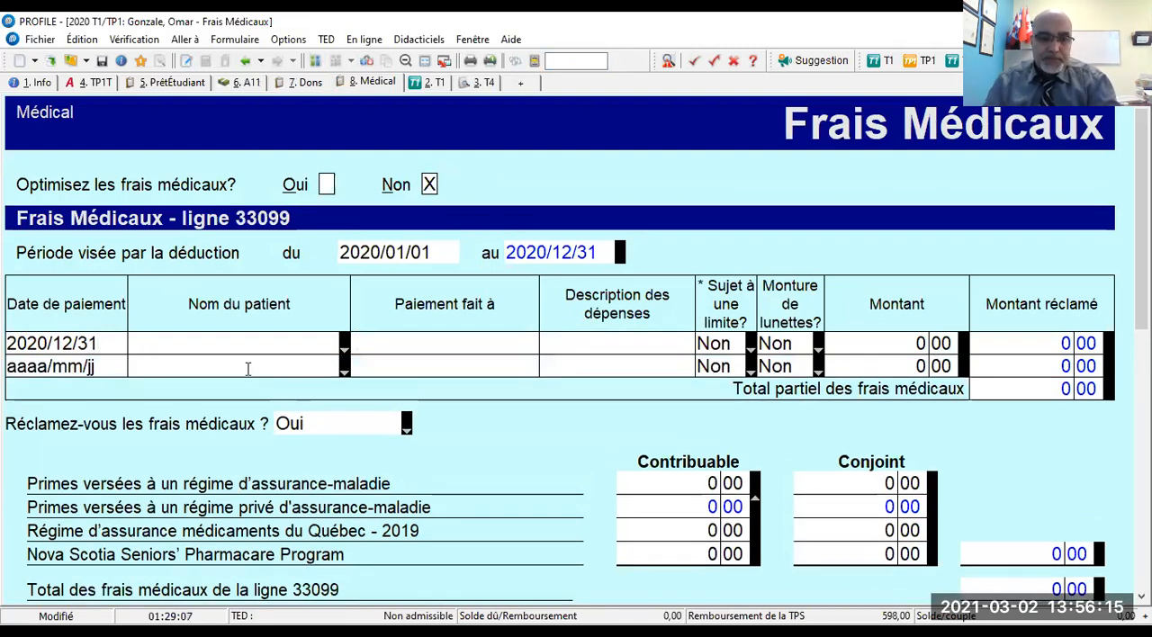
pyautogui.click(345, 349)
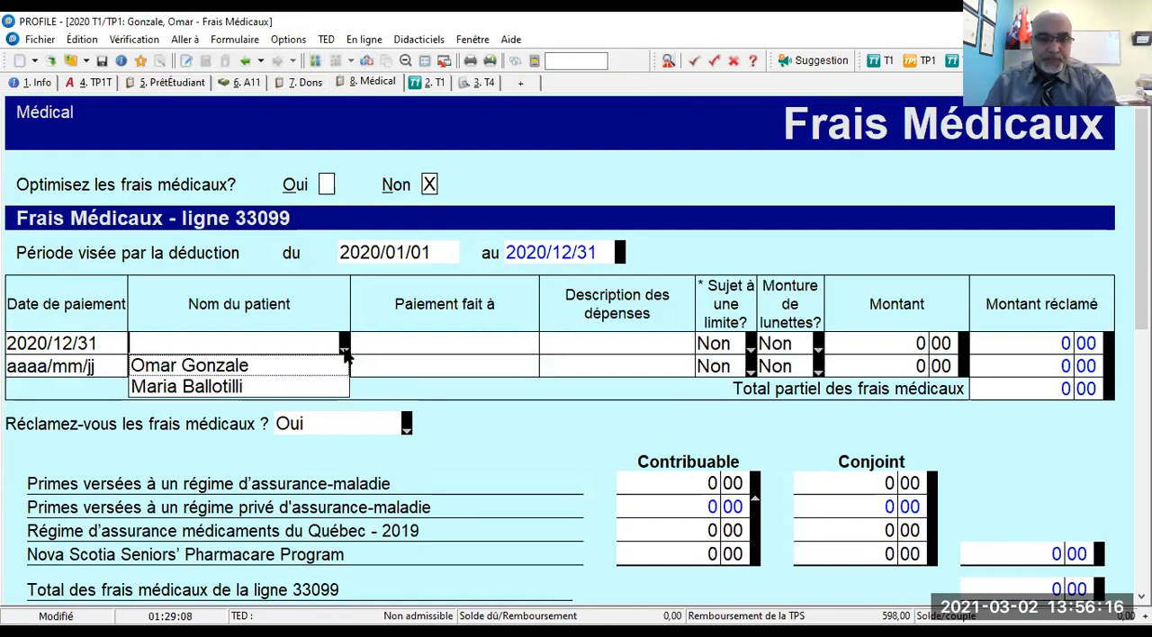
pyautogui.click(226, 367)
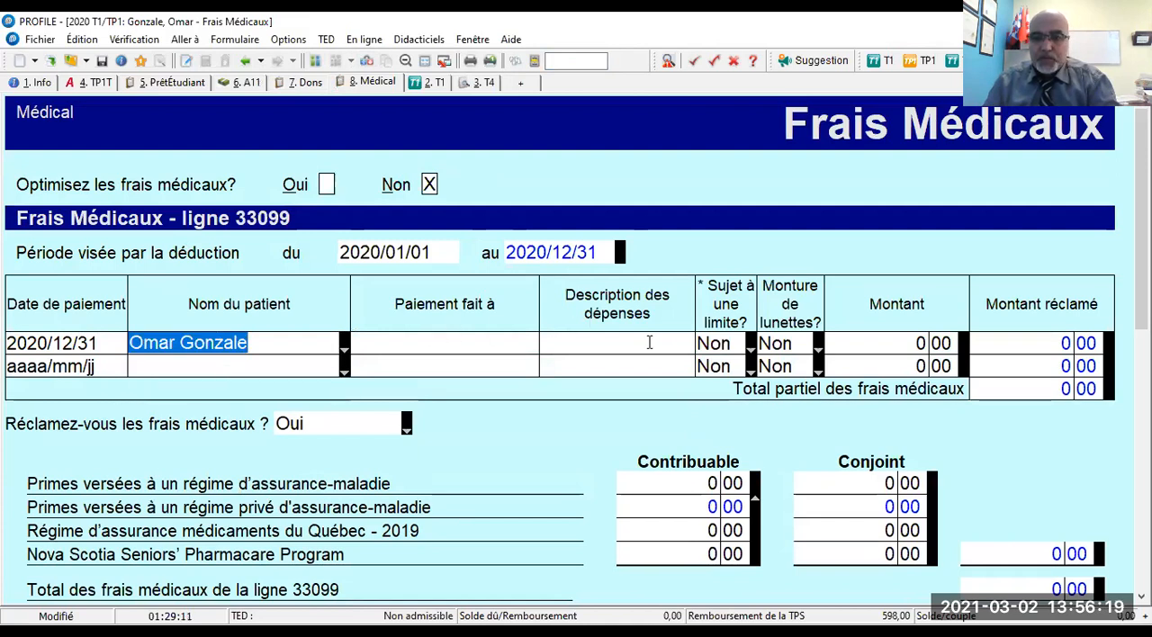
# - Enter 2 500 as the amount on the first medical expense line
pyautogui.click(856, 342)
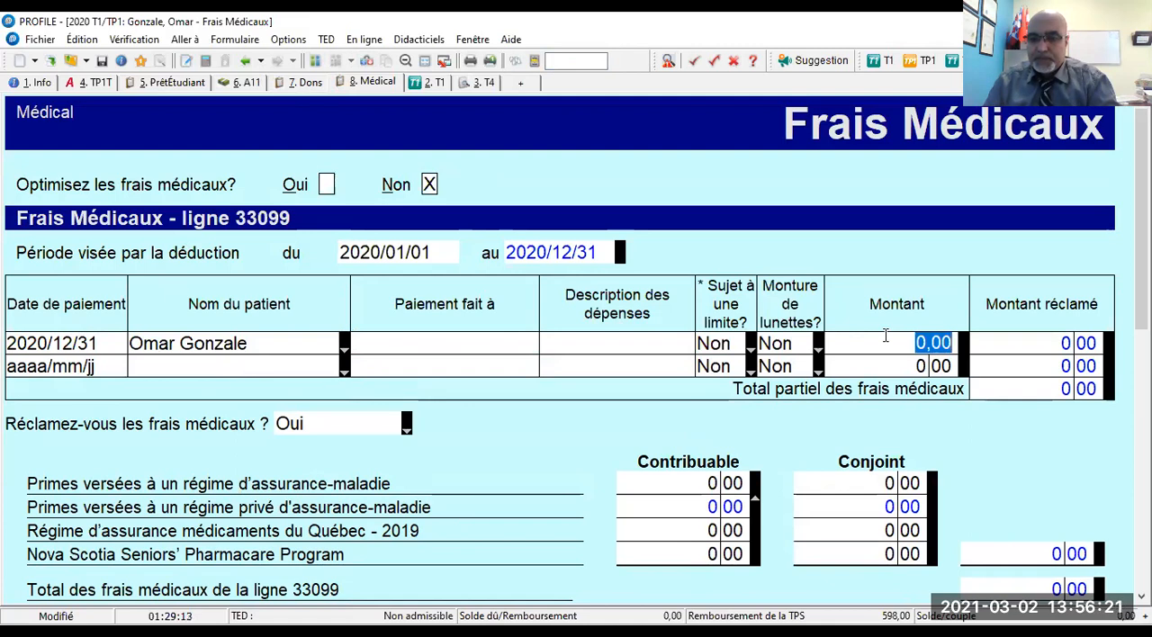
pyautogui.click(886, 336)
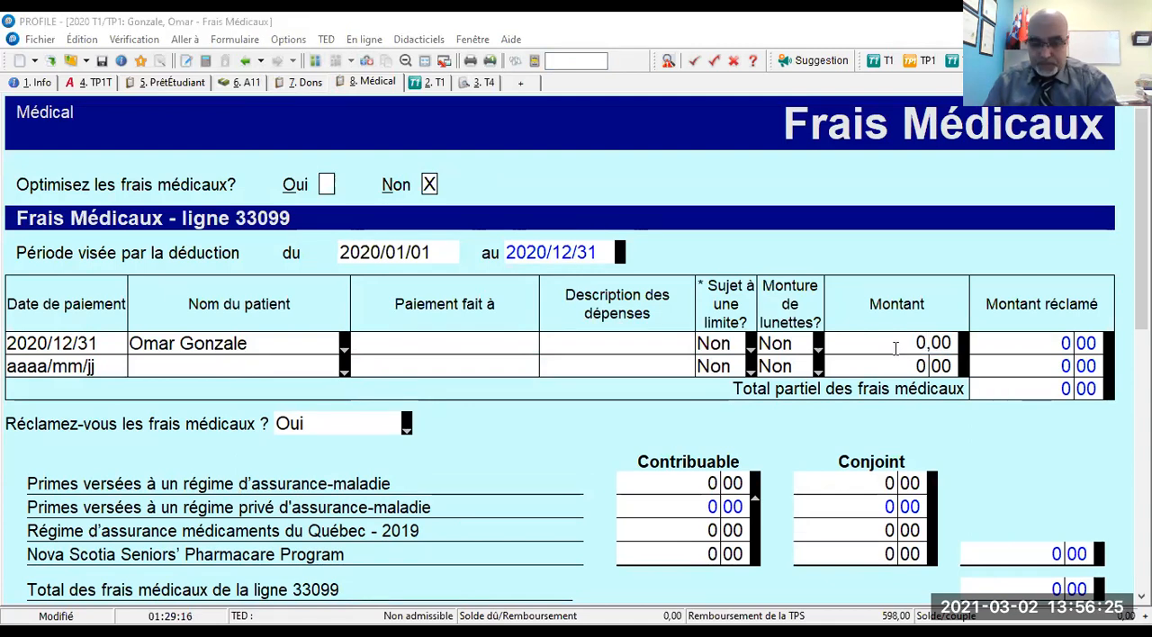
pyautogui.doubleClick(936, 342)
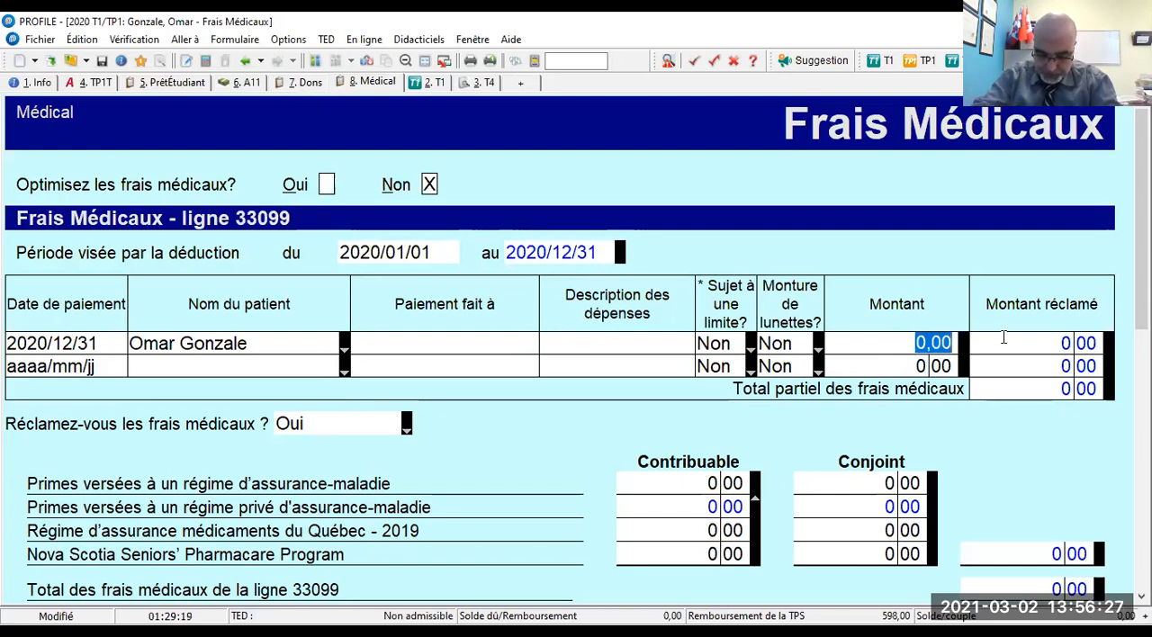
pyautogui.write('2500')
pyautogui.press('Tab')
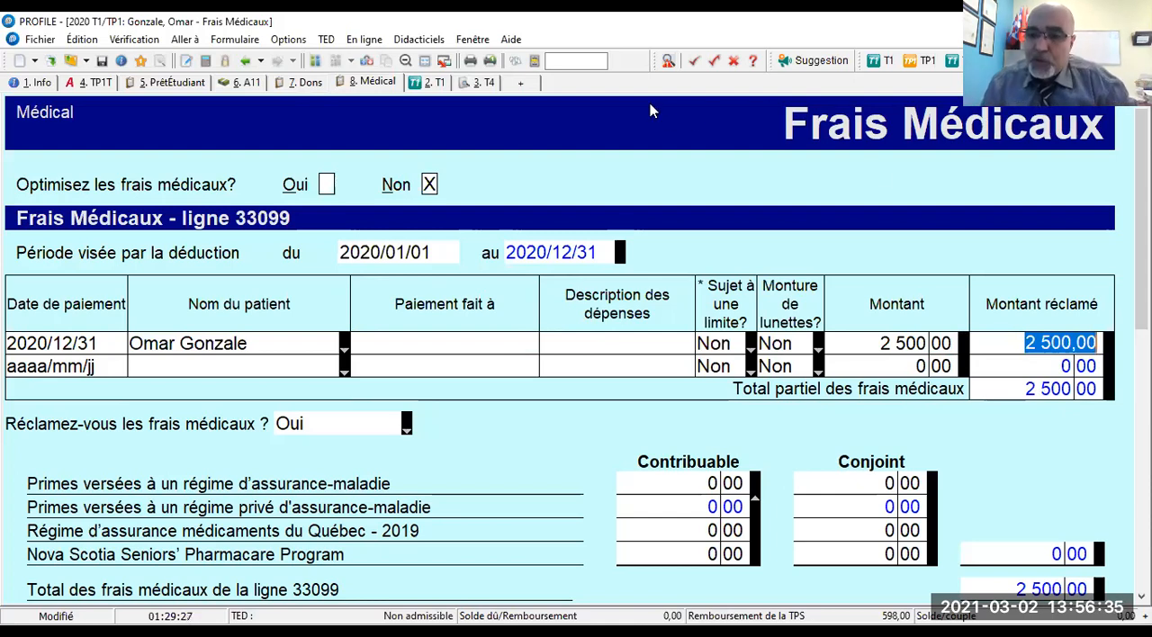
pyautogui.press('Tab')
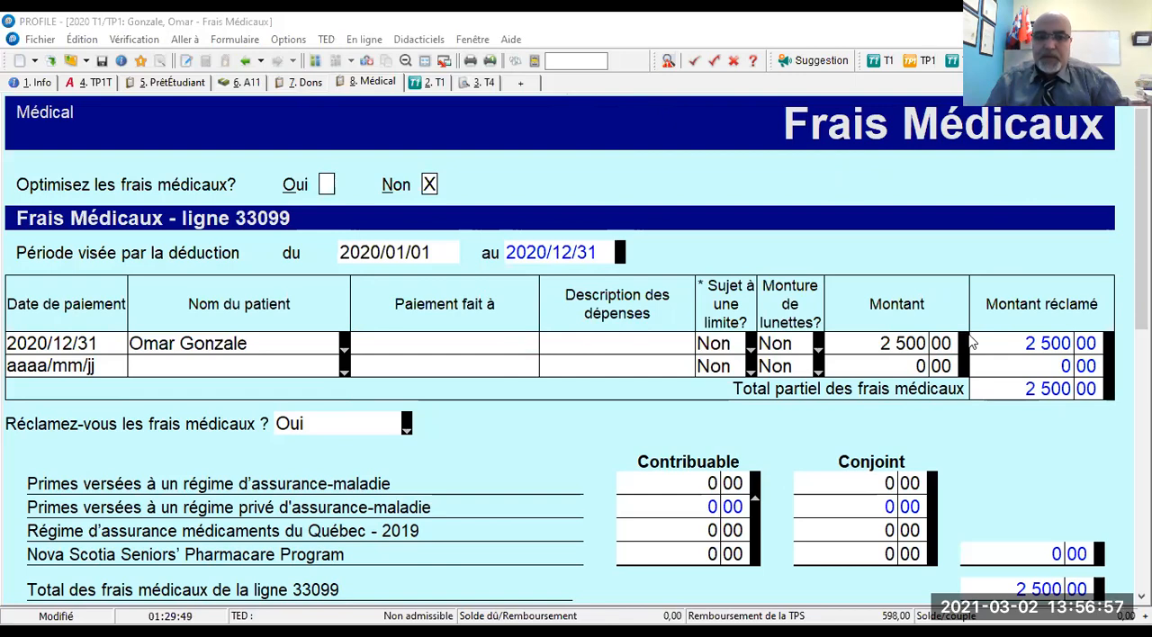
# - Review the A11 schedules of the main taxpayer and the spouse, including the unused federal tuition amount on line 1
pyautogui.click(239, 83)
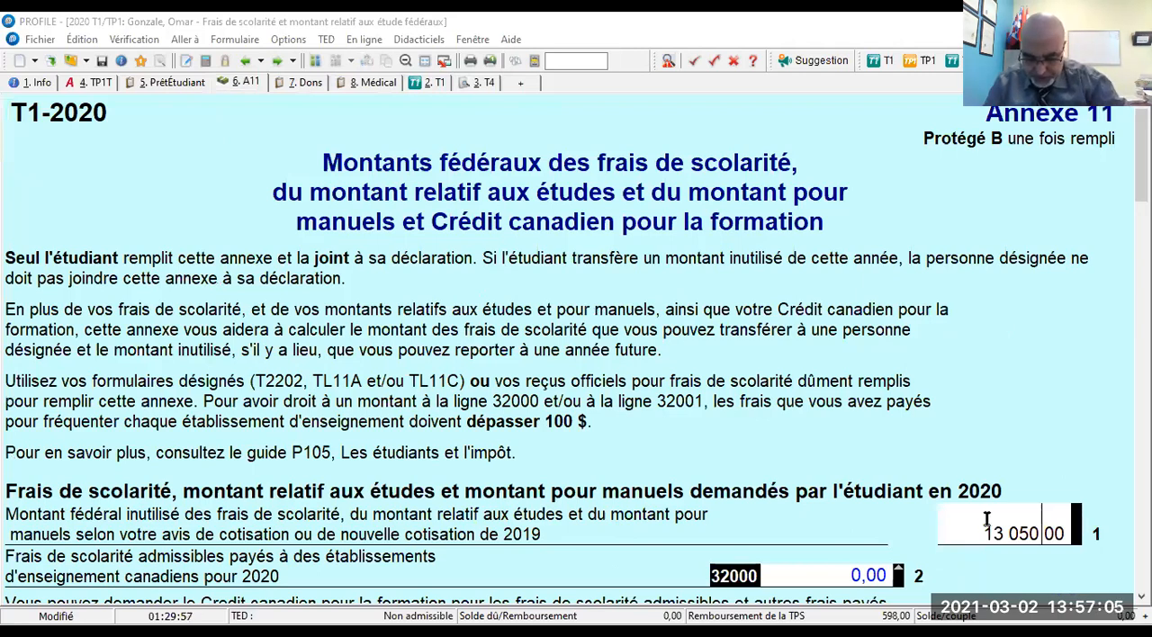
pyautogui.click(317, 61)
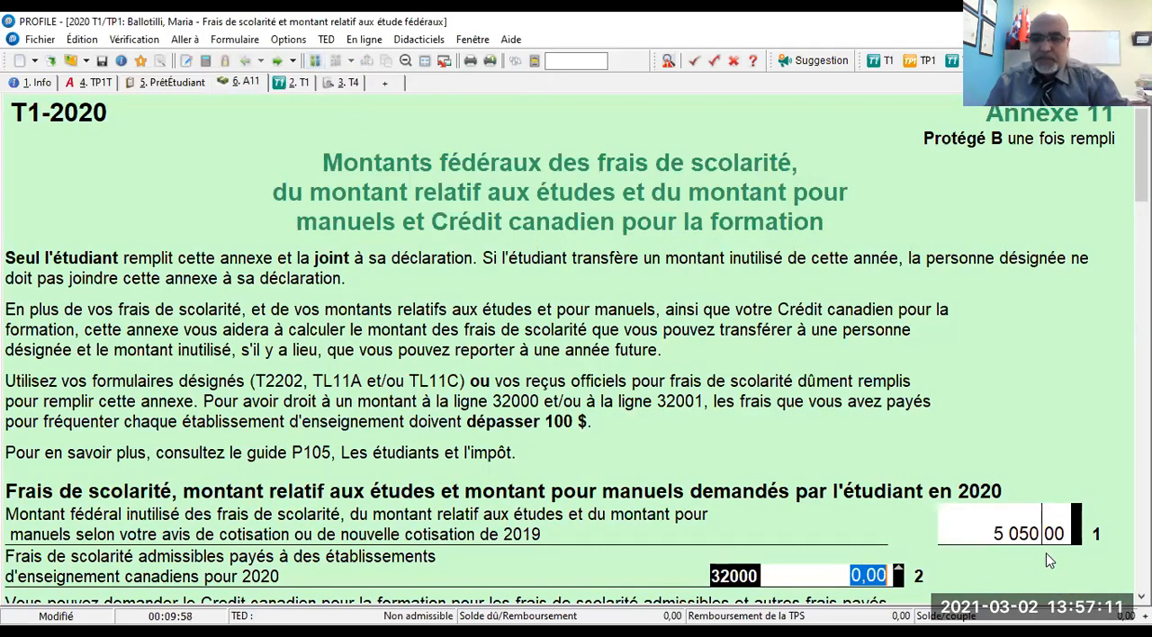
pyautogui.scroll(-1, 417, 242)
pyautogui.scroll(1, 417, 242)
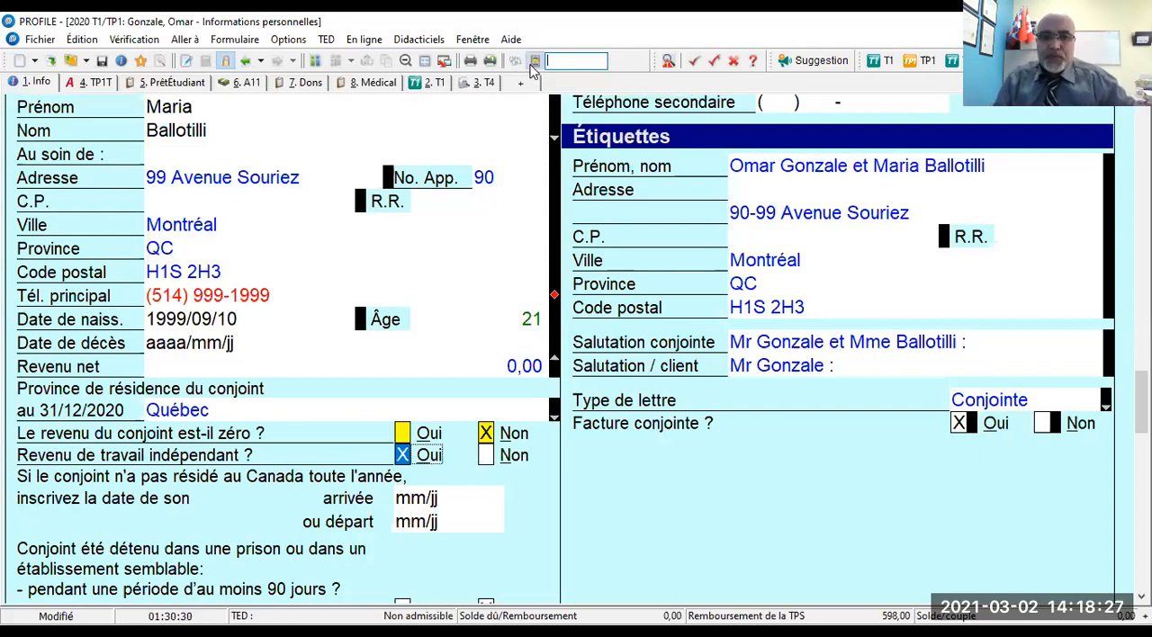
# - Open the form explorer for the main taxpayer and look through the Déclaration and Production form lists
pyautogui.click(533, 63)
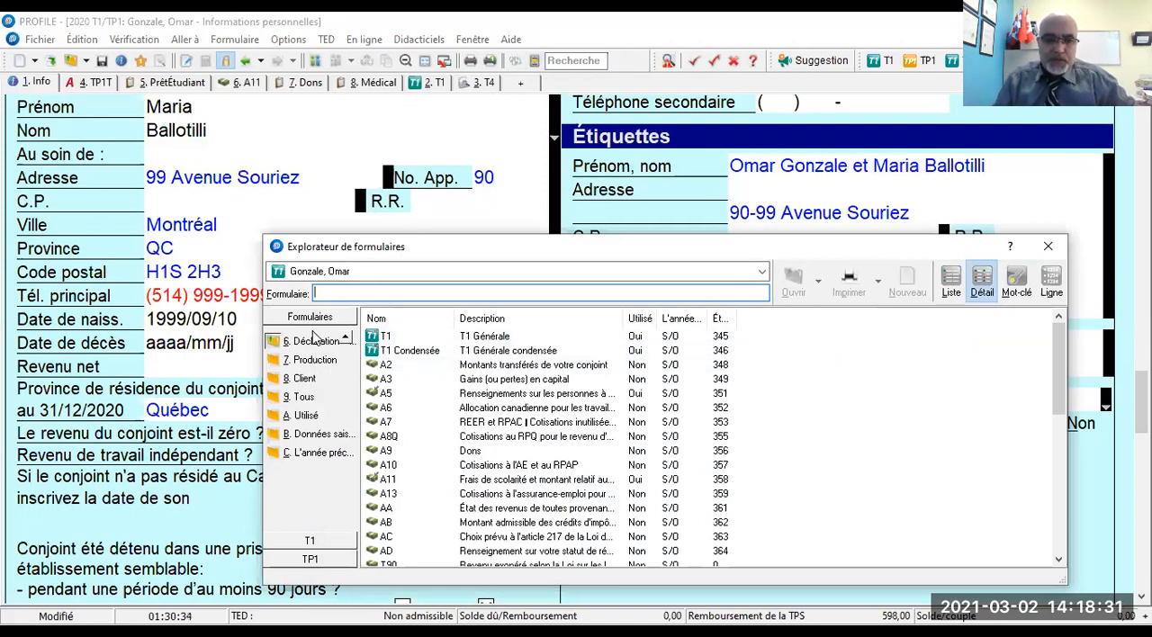
pyautogui.scroll(-10, 430, 422)
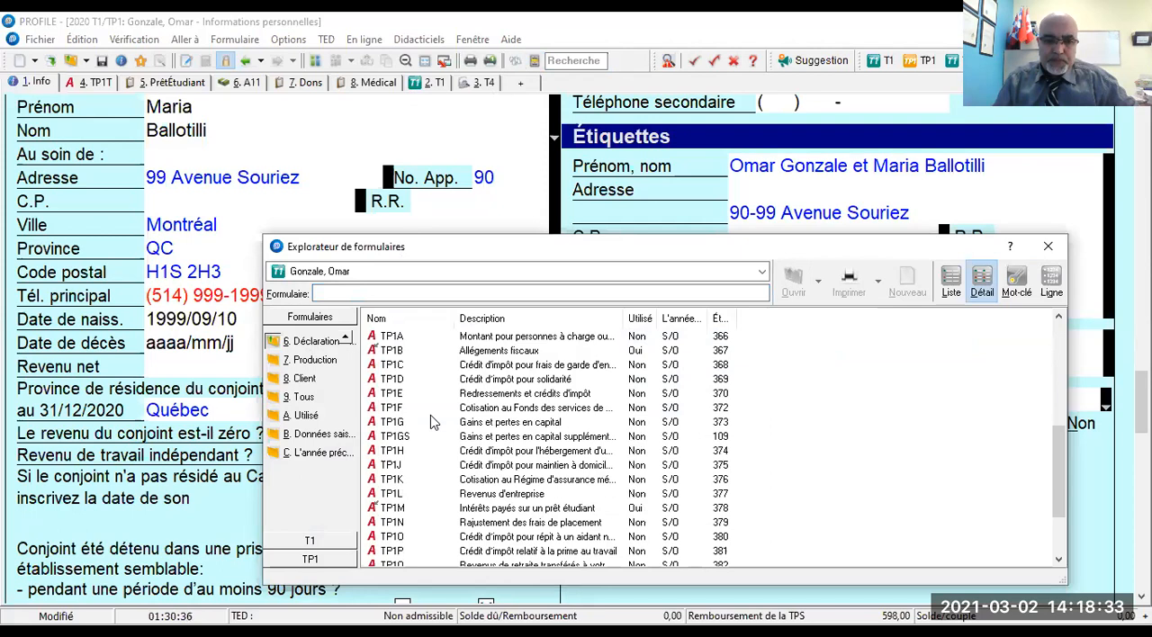
pyautogui.click(320, 363)
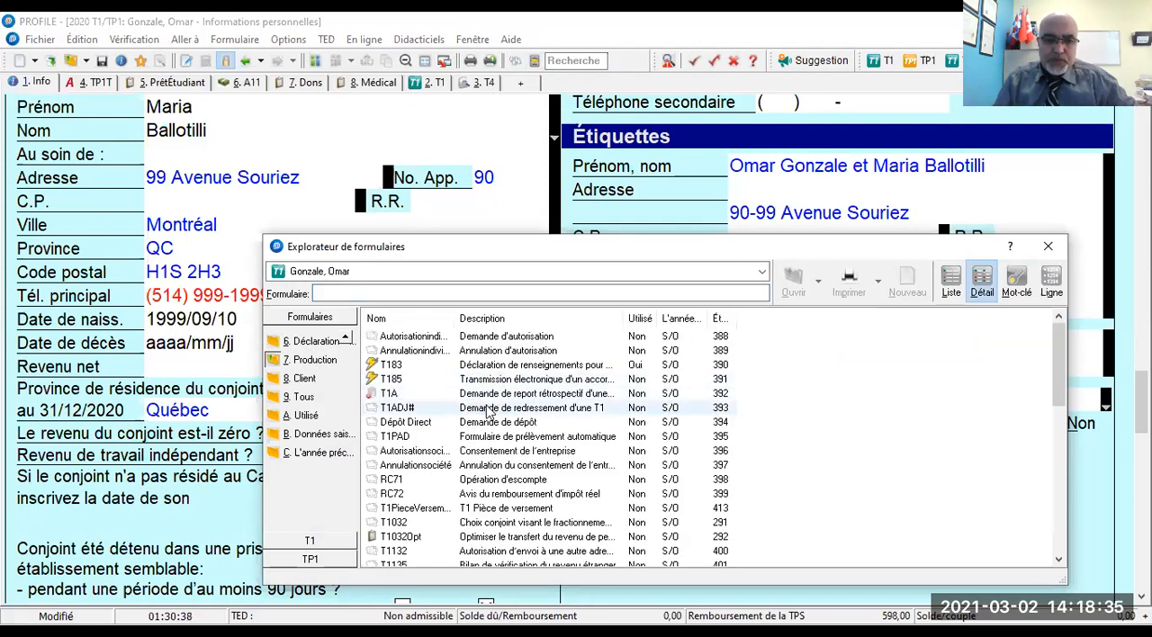
pyautogui.scroll(-4, 544, 389)
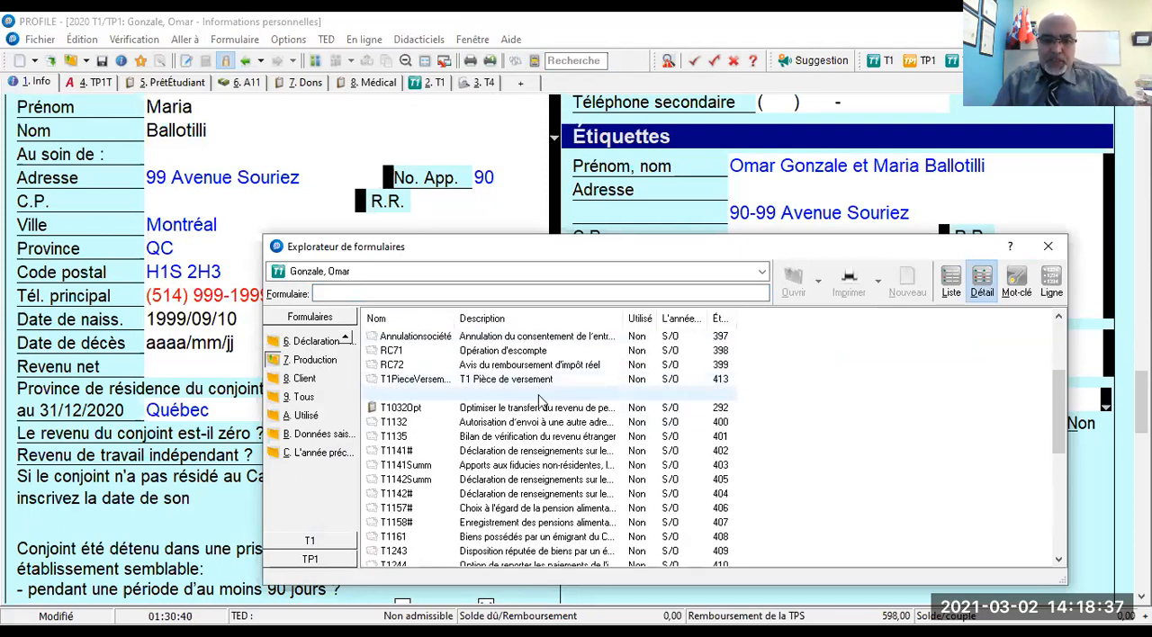
pyautogui.scroll(-6, 538, 407)
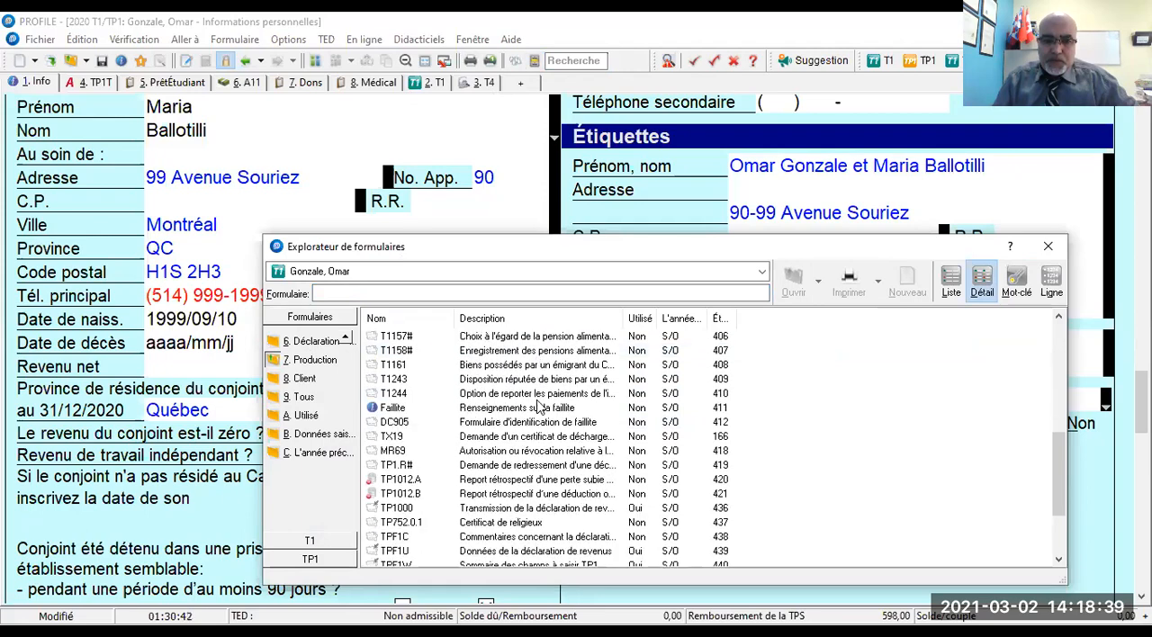
pyautogui.scroll(7, 539, 407)
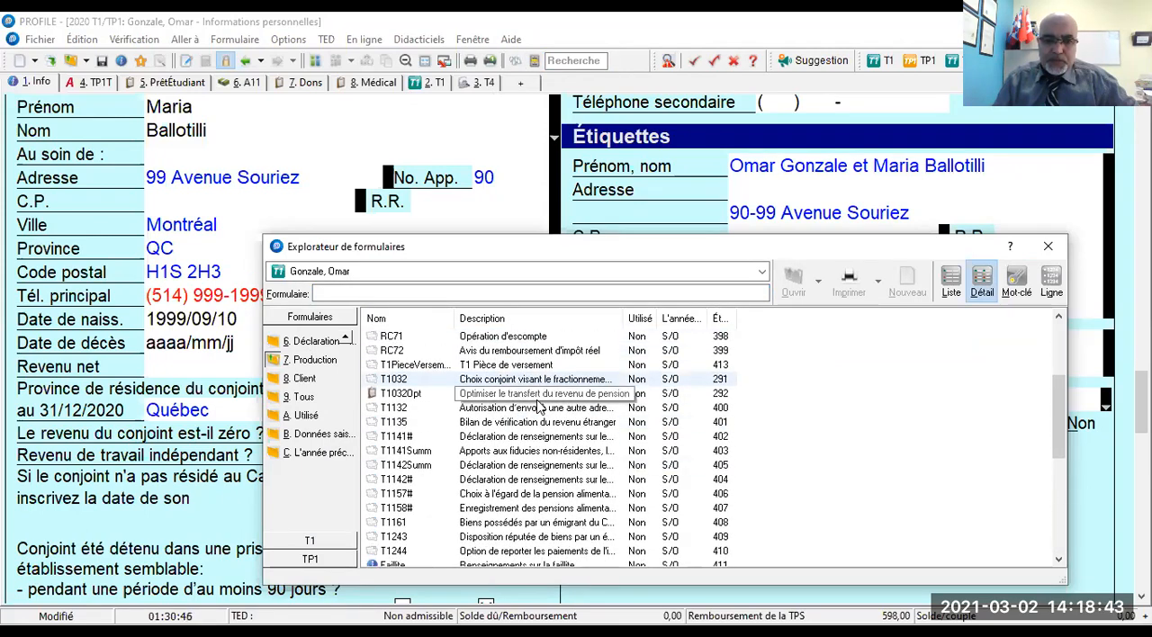
pyautogui.scroll(3, 538, 406)
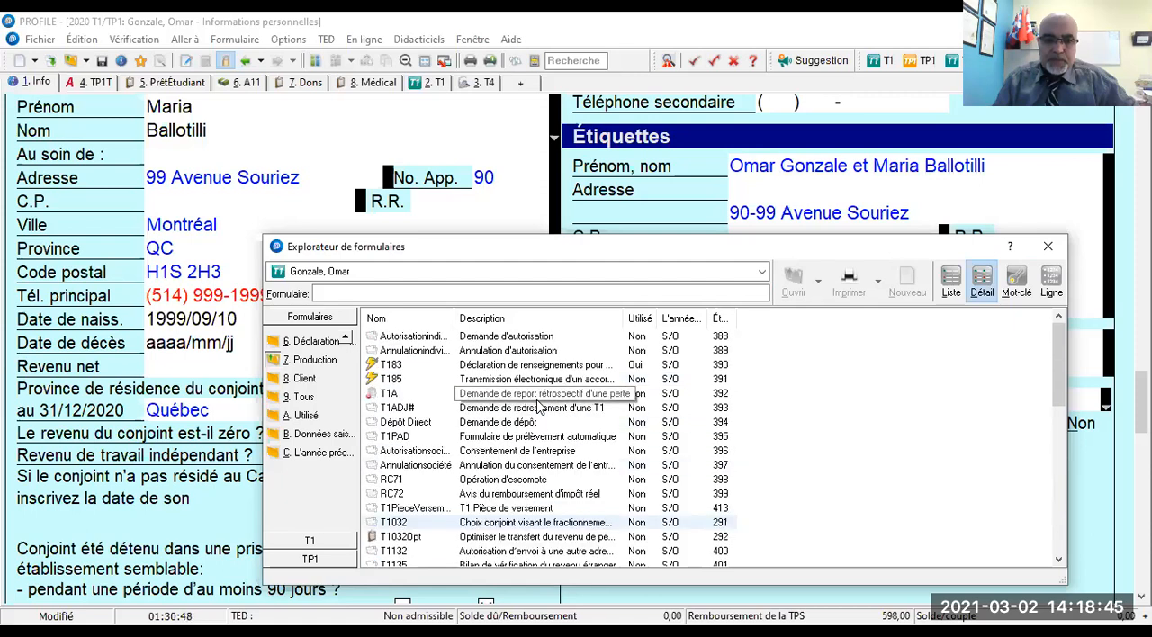
# - Find form T2125, État des résultats des activités d'une entreprise, in the Revenu category and open it for the main taxpayer
pyautogui.click(346, 338)
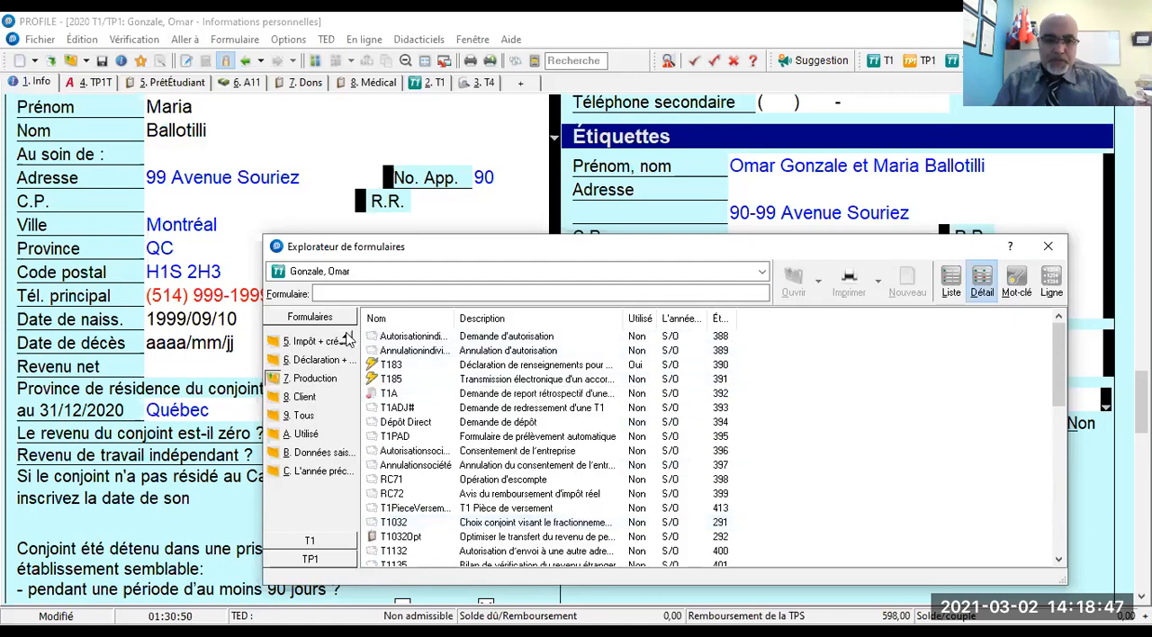
pyautogui.click(348, 338)
pyautogui.click(348, 337)
pyautogui.click(348, 337)
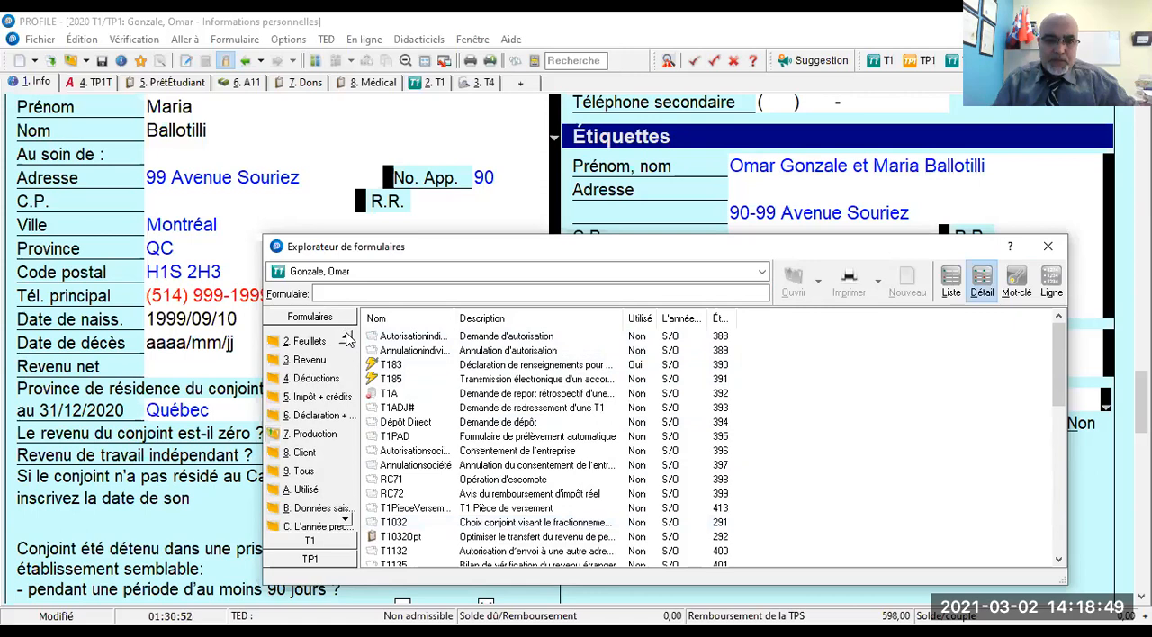
pyautogui.click(312, 363)
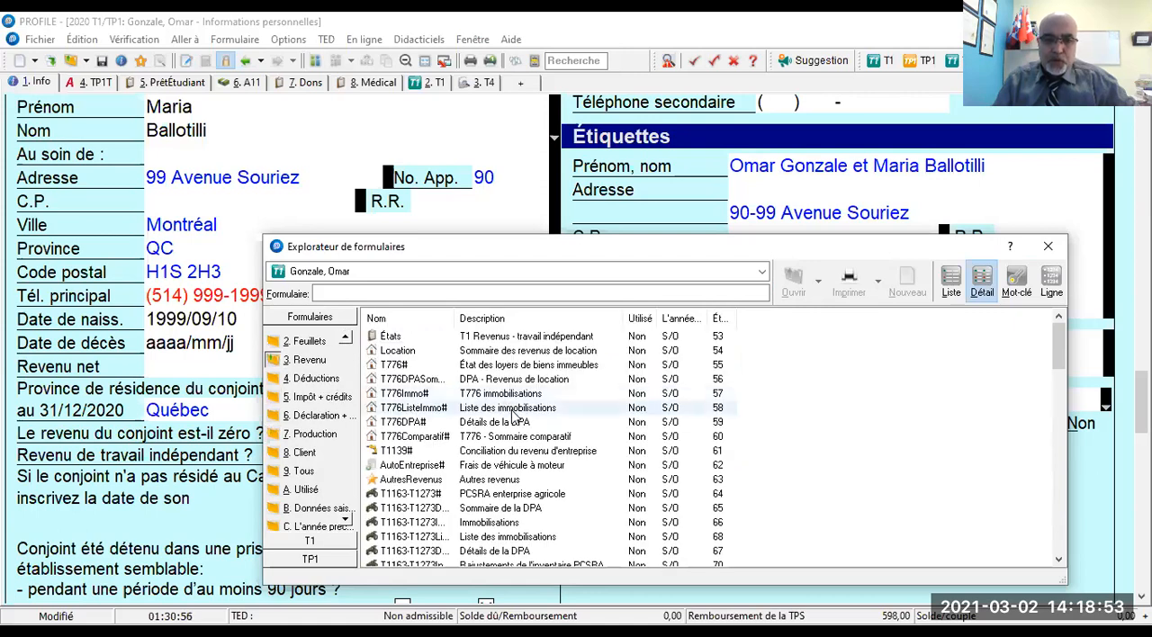
pyautogui.scroll(-6, 513, 414)
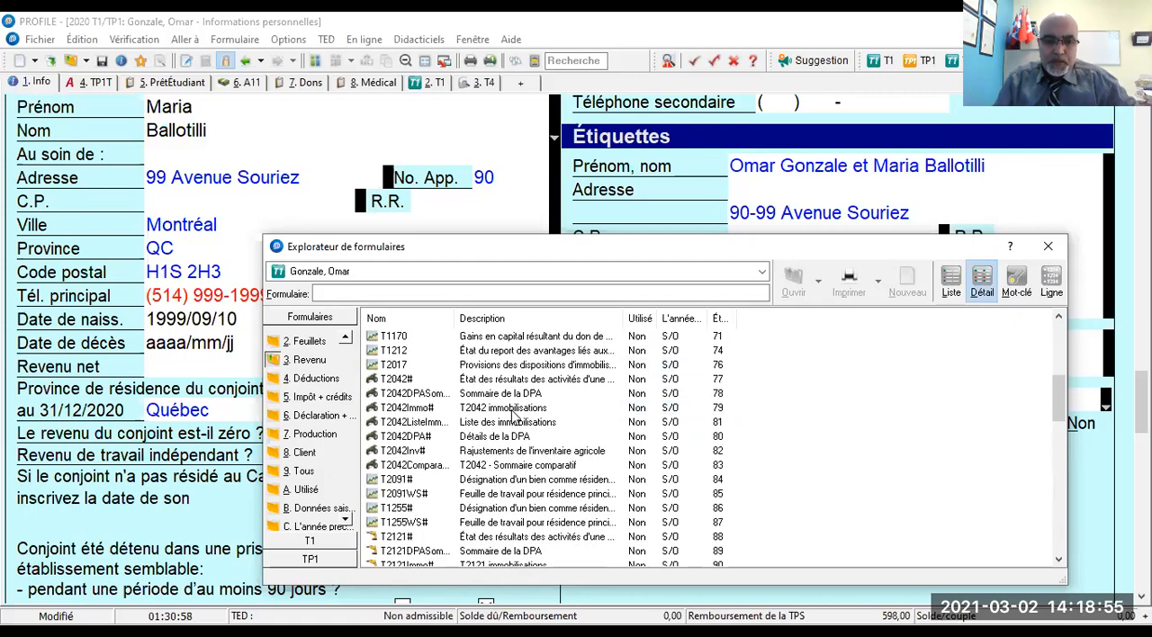
pyautogui.scroll(-2, 531, 433)
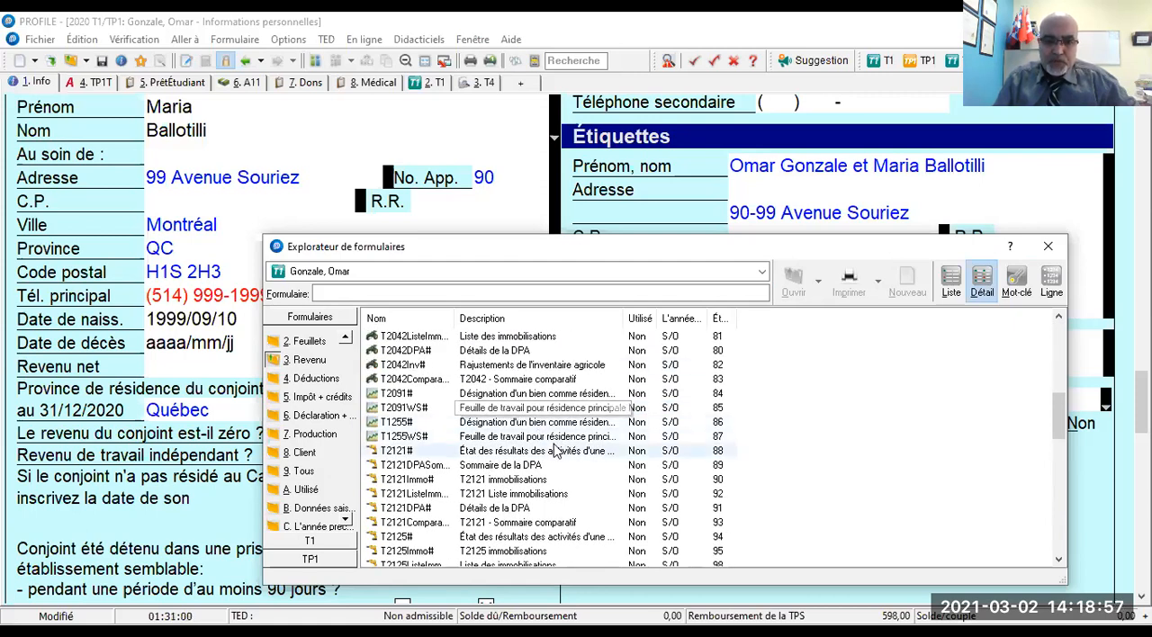
pyautogui.click(554, 450)
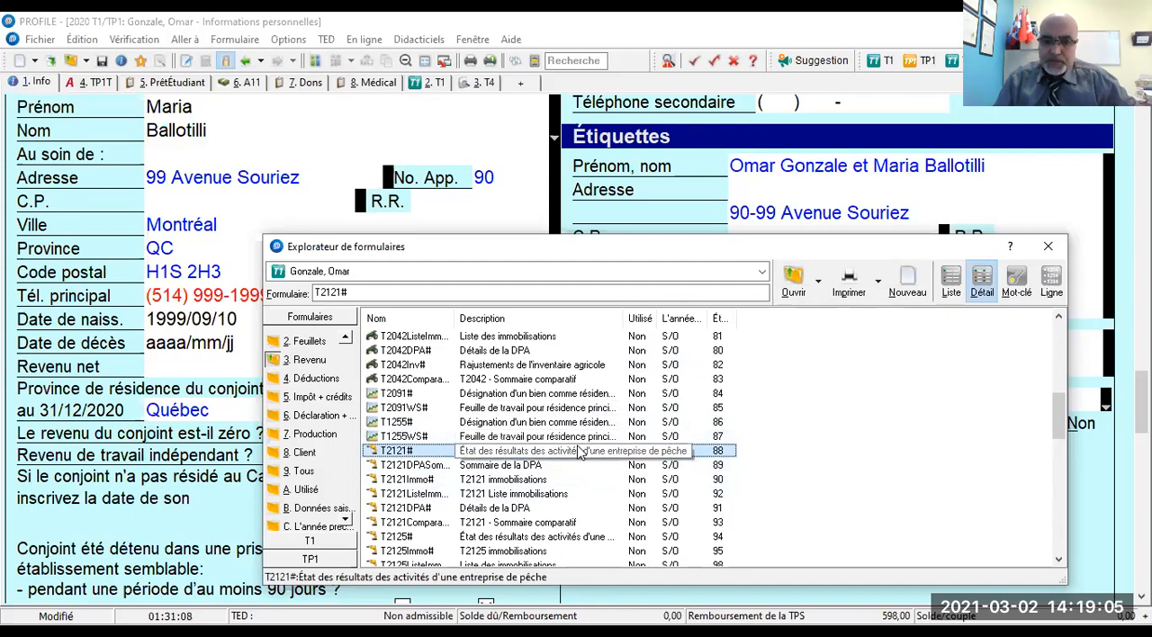
pyautogui.scroll(-3, 567, 486)
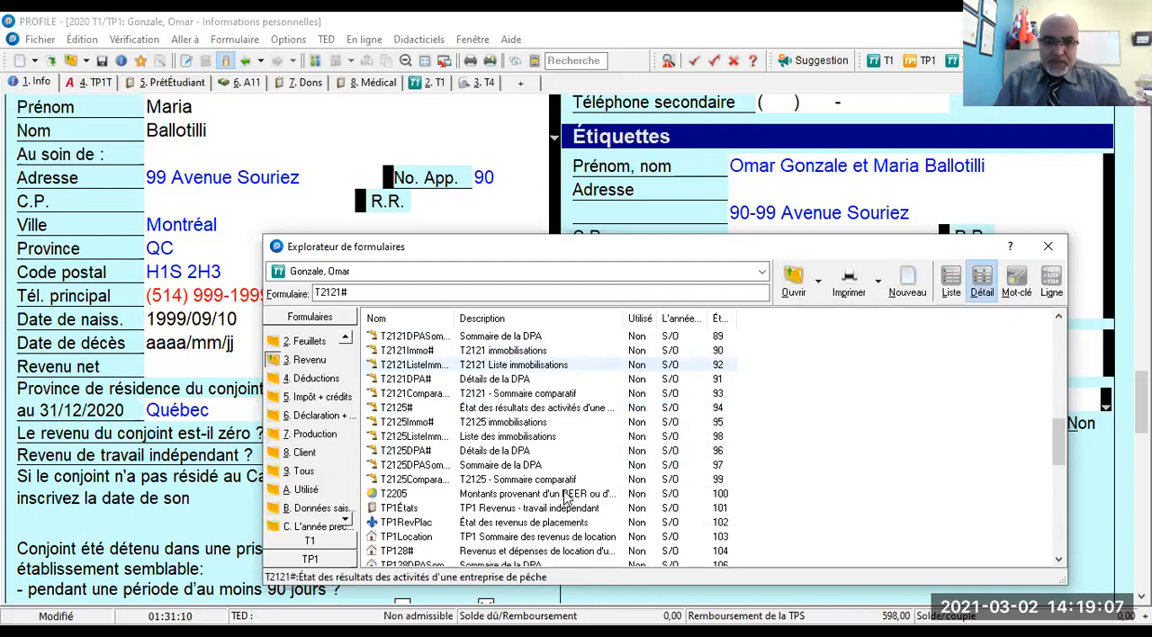
pyautogui.click(551, 411)
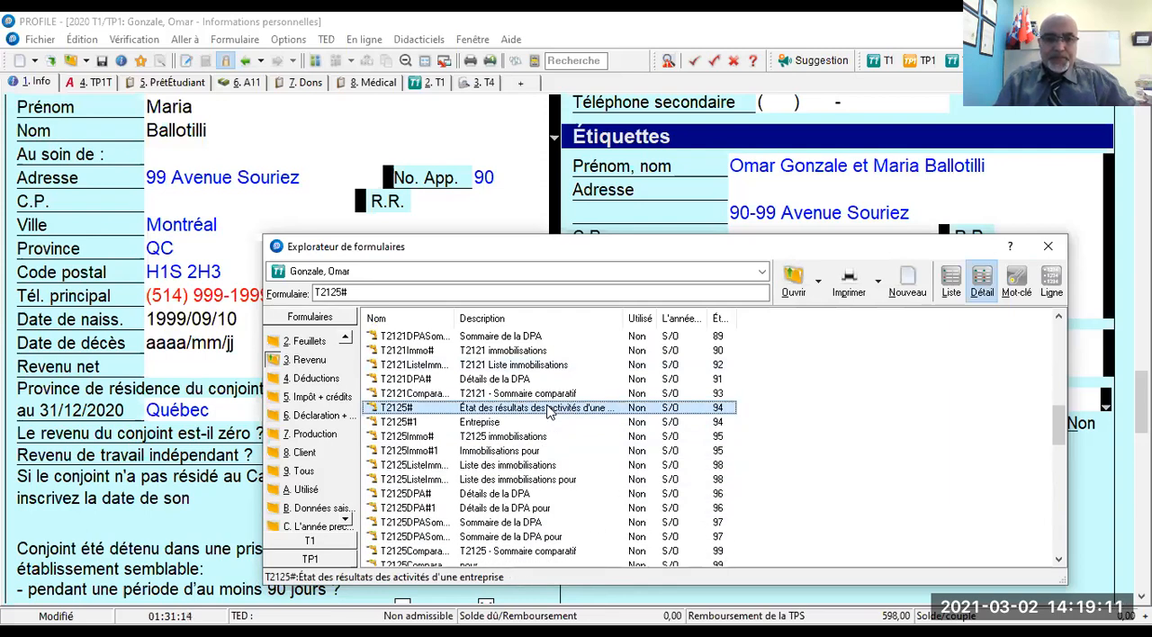
pyautogui.doubleClick(551, 411)
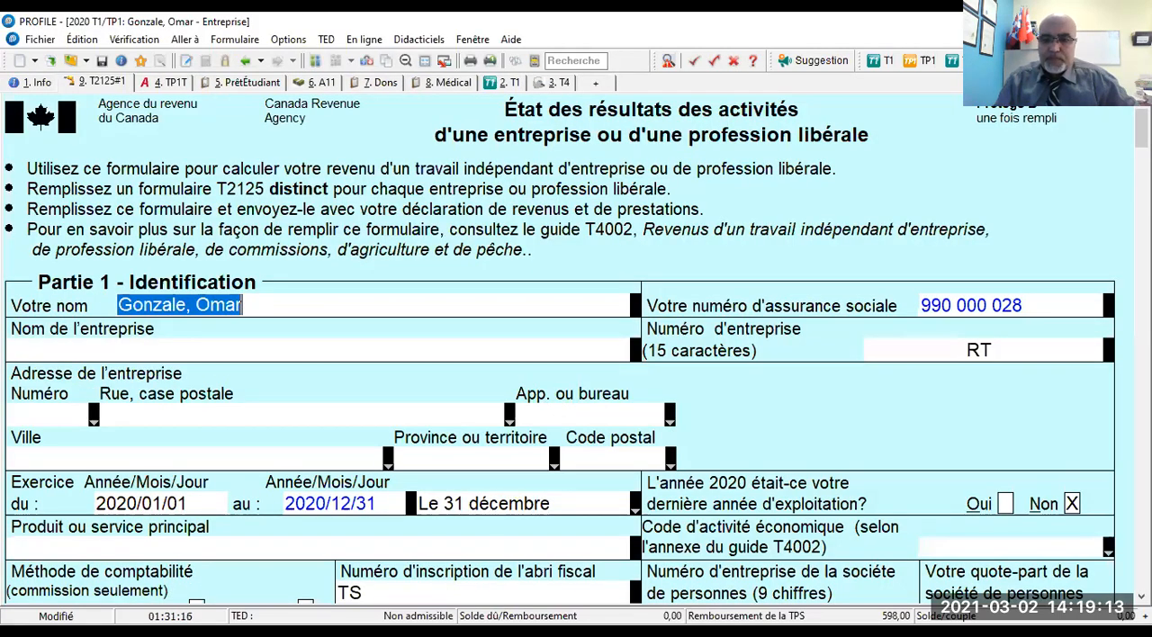
# - Enter Coiffure Magique enr. as the business name in Partie 1 - Identification of the T2125
pyautogui.click(822, 286)
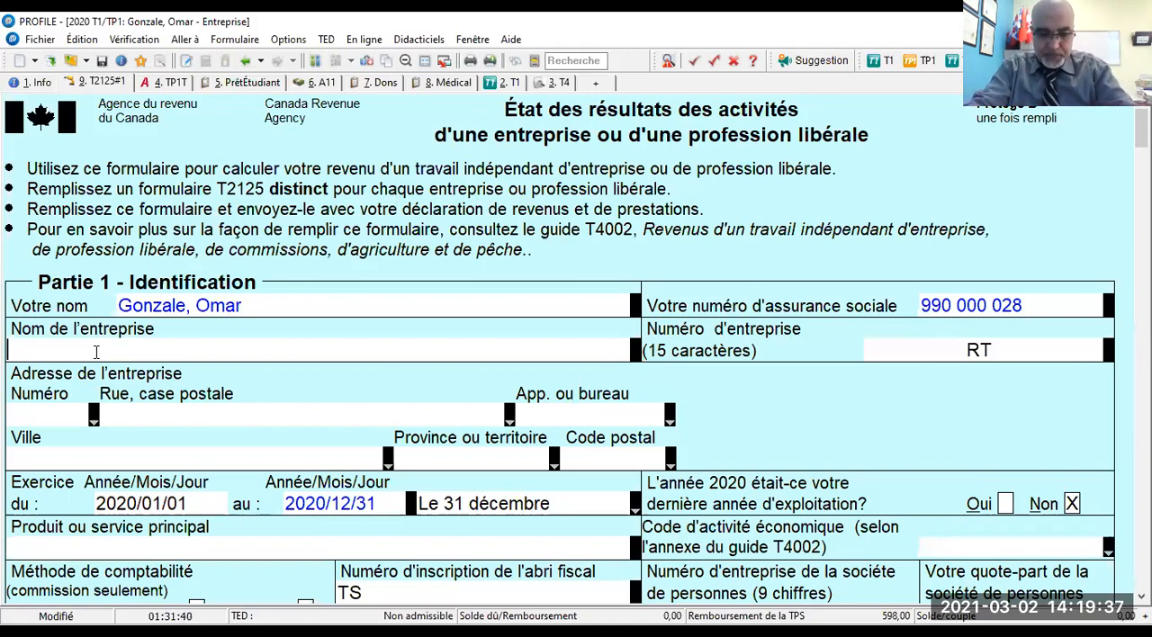
pyautogui.write('Coiffure Magque enr.')
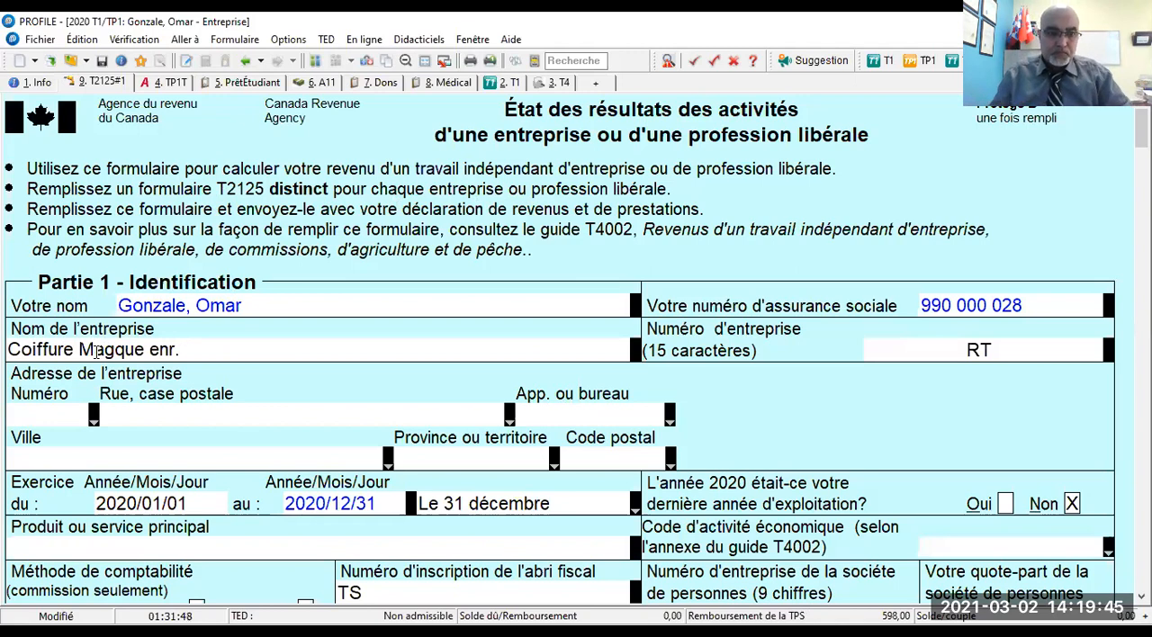
pyautogui.click(115, 351)
pyautogui.write('i')
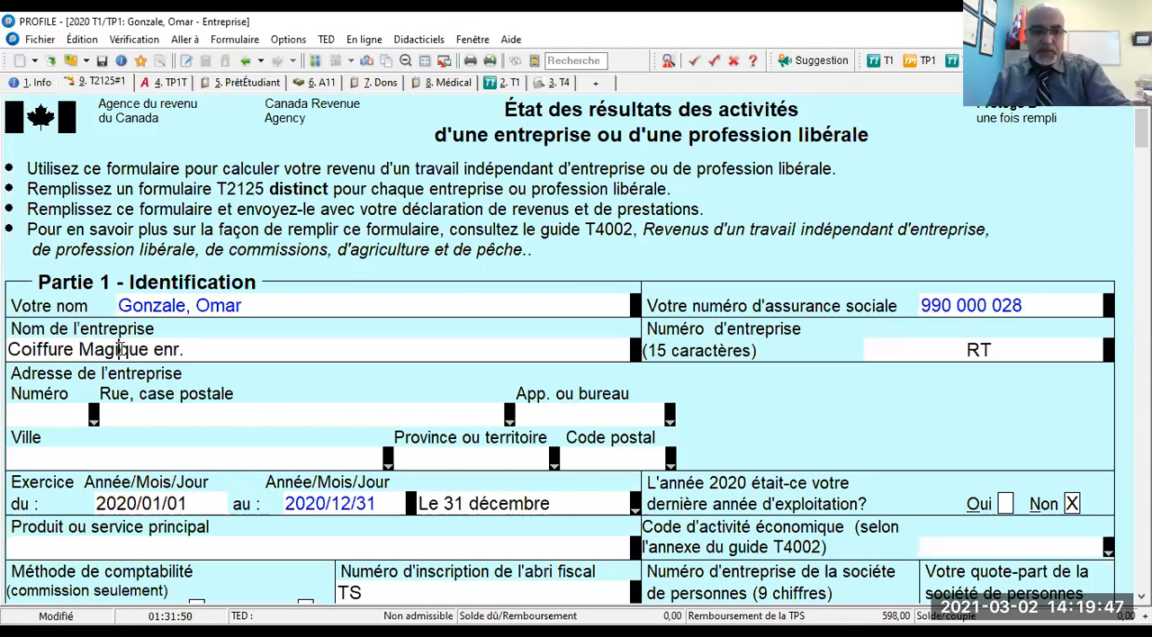
# - Enter the 15-character business number in the T2125 identification section
pyautogui.click(933, 347)
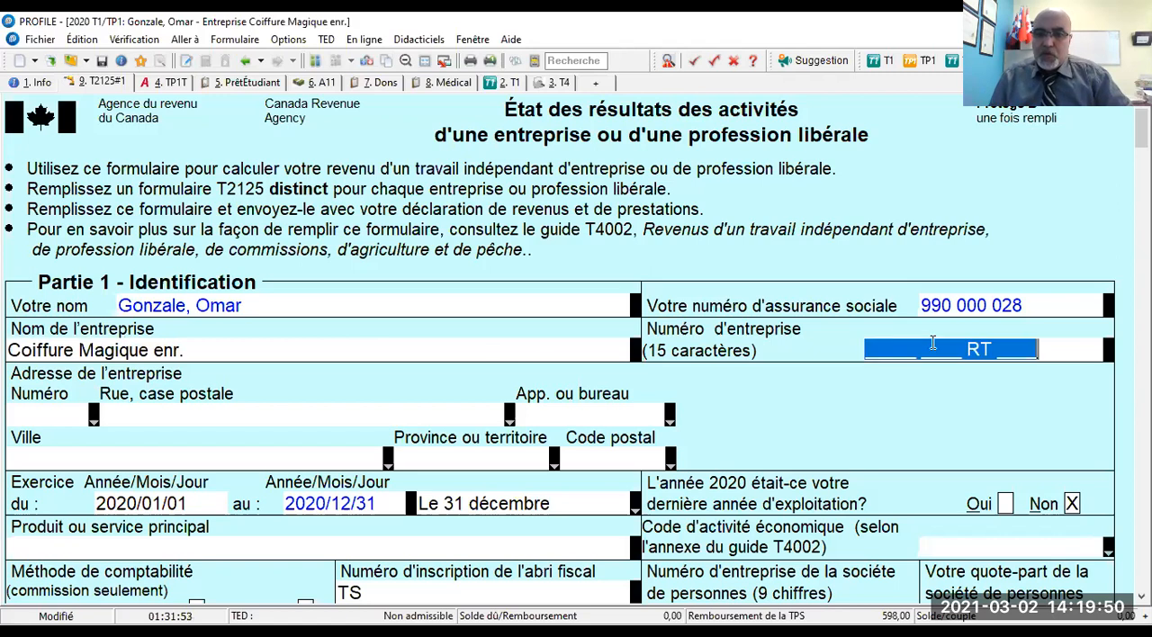
pyautogui.click(883, 348)
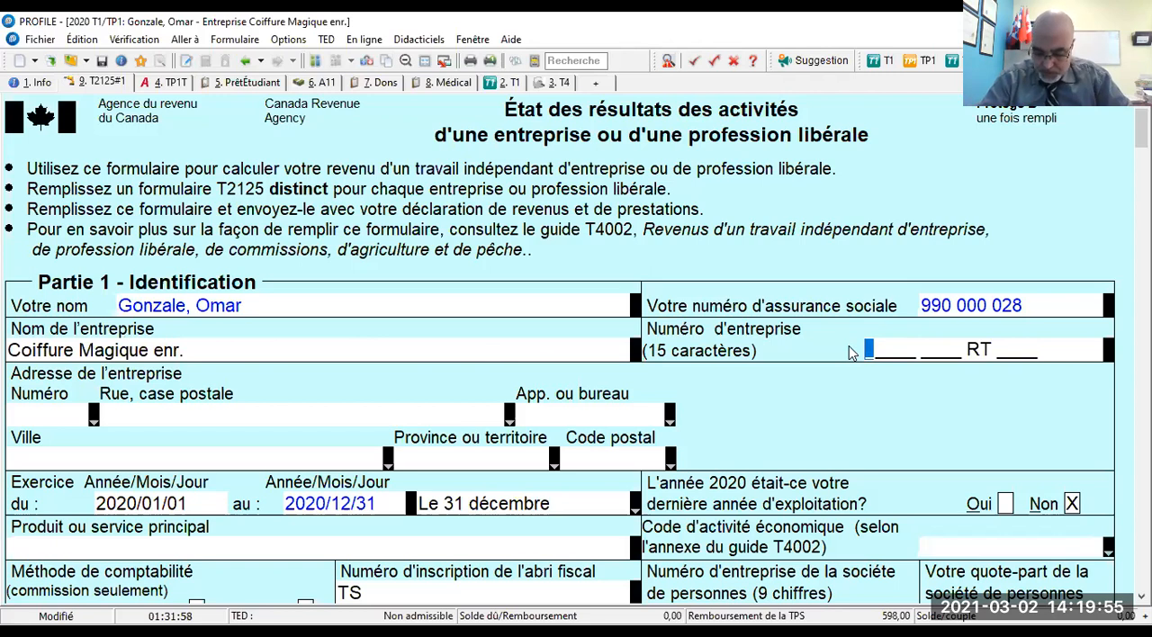
pyautogui.write('12')
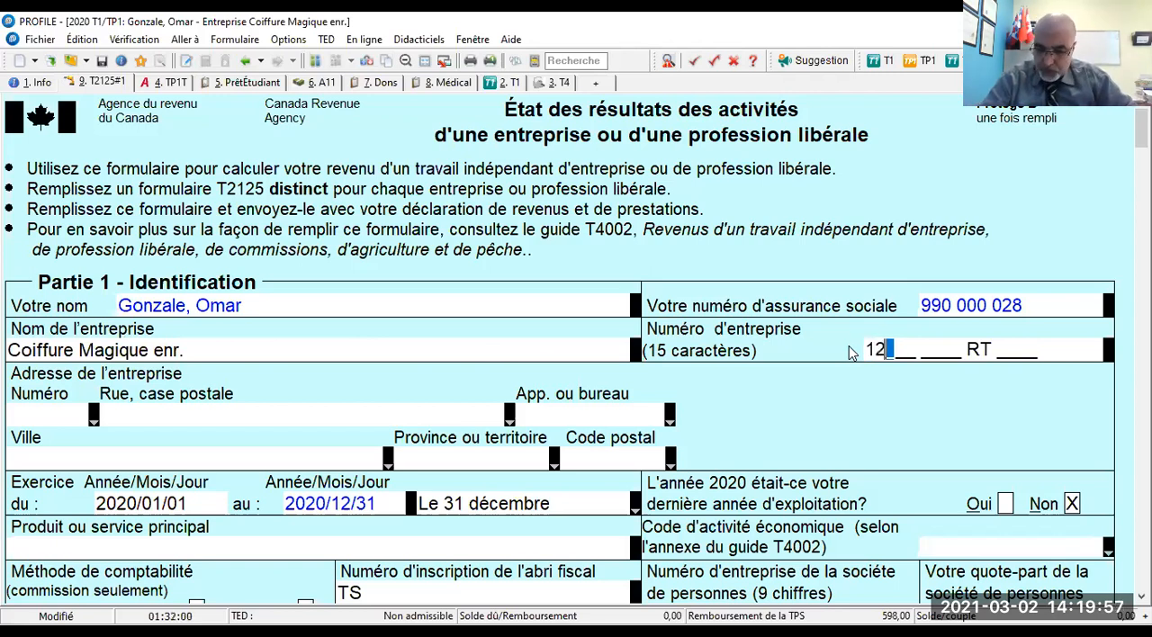
pyautogui.write('345 6789 RT 0')
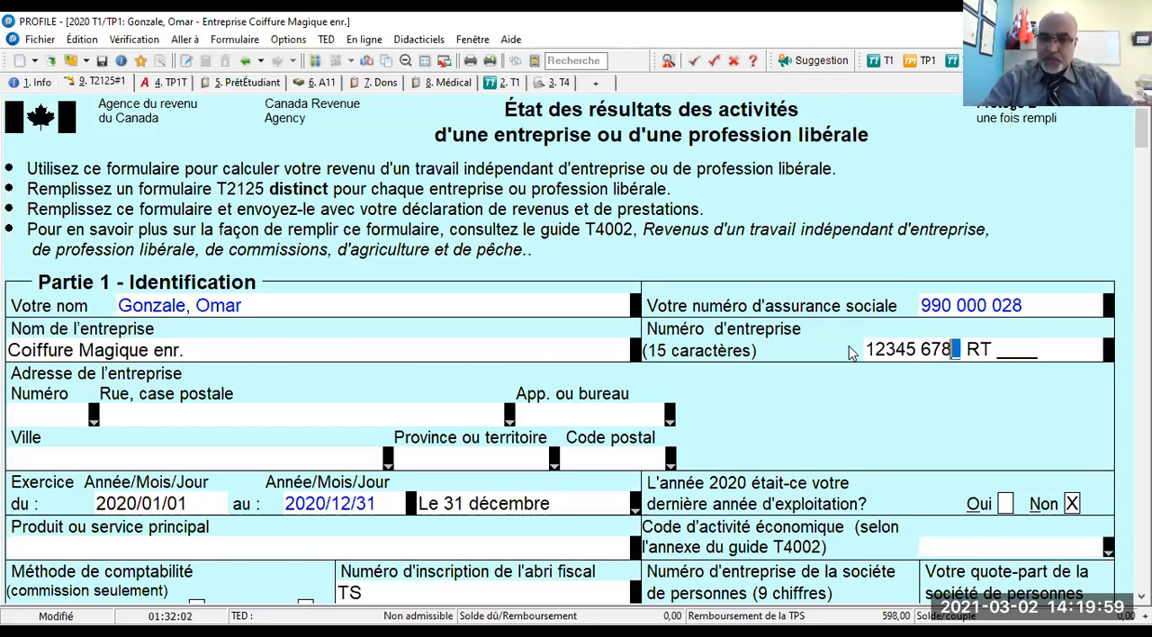
pyautogui.write('001')
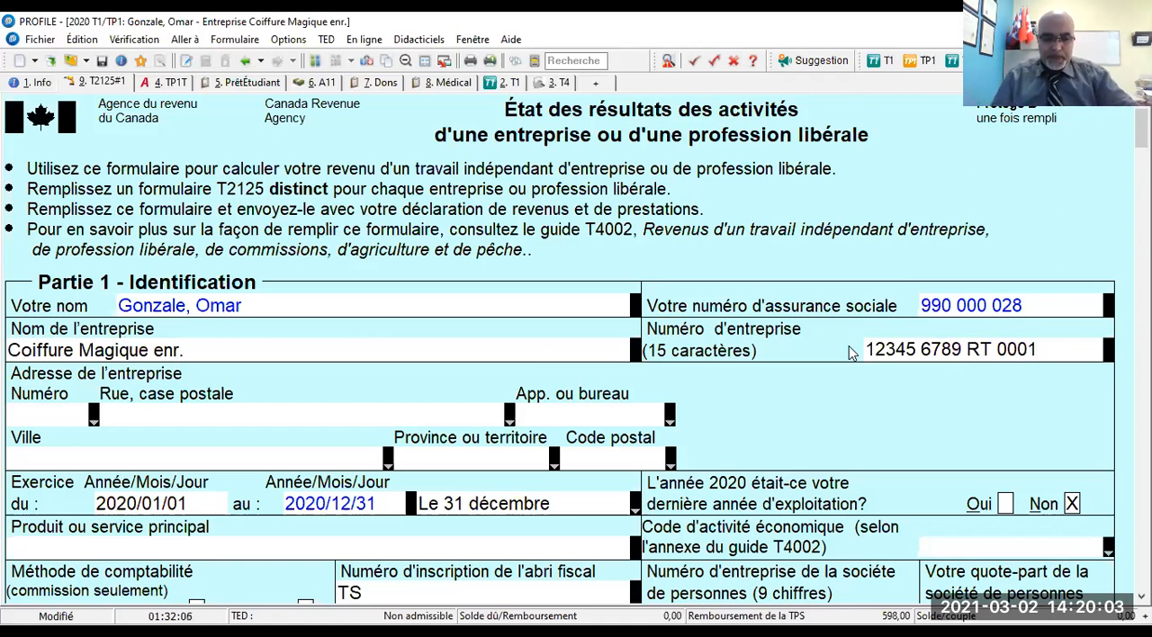
# - Fill in the civic number and street name of the business address, leaving the apartment or office blank
pyautogui.click(51, 420)
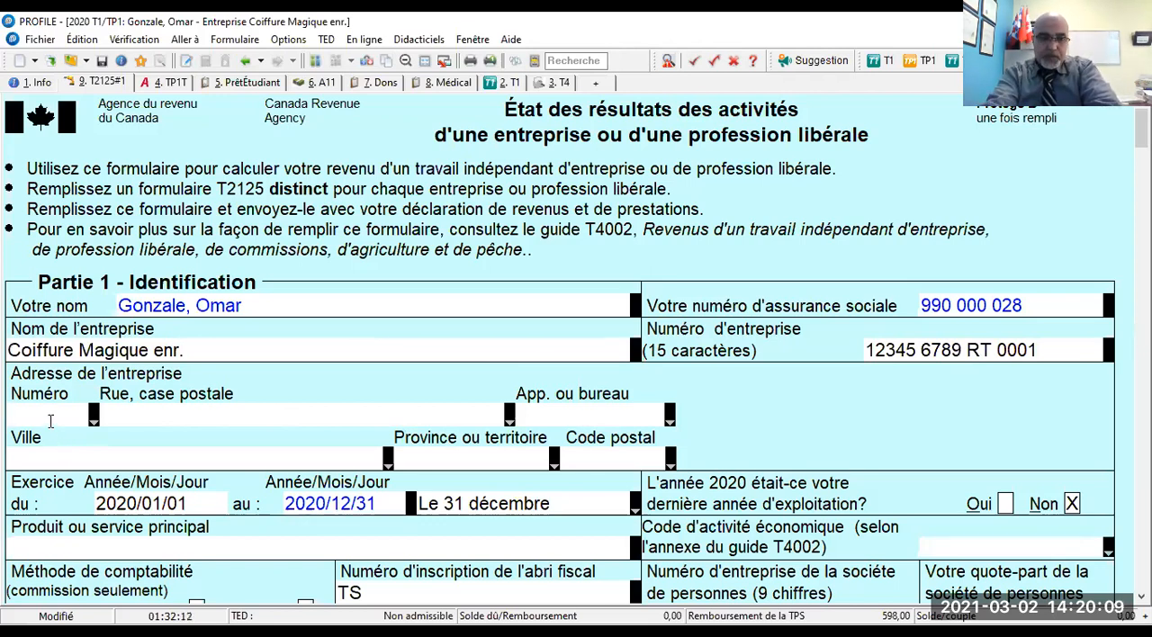
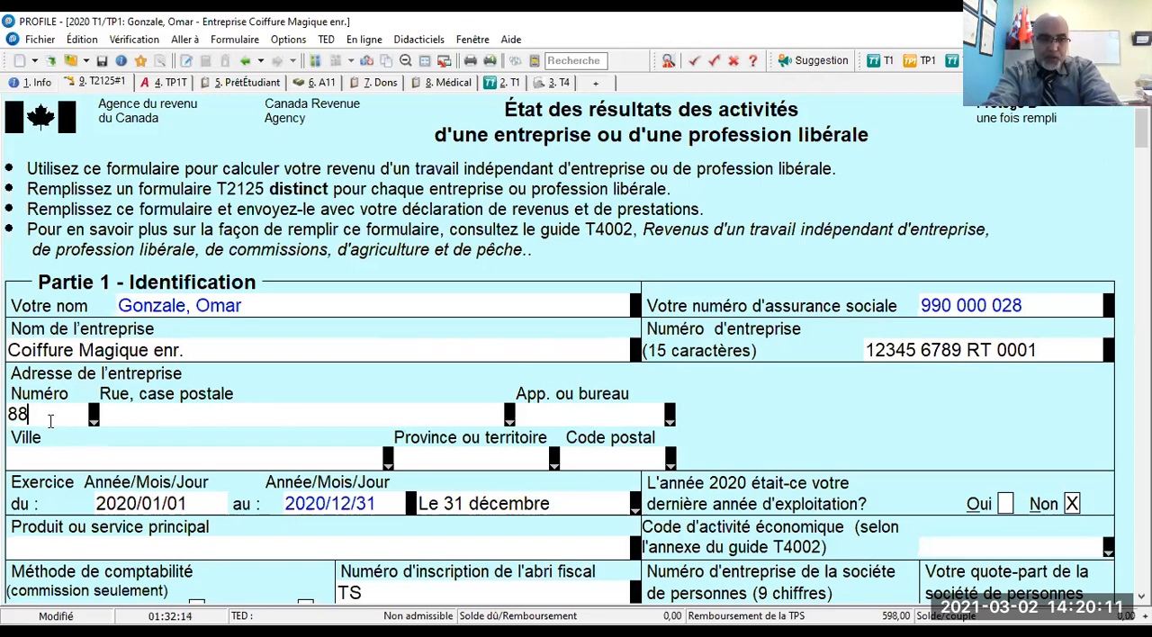
pyautogui.press('Tab')
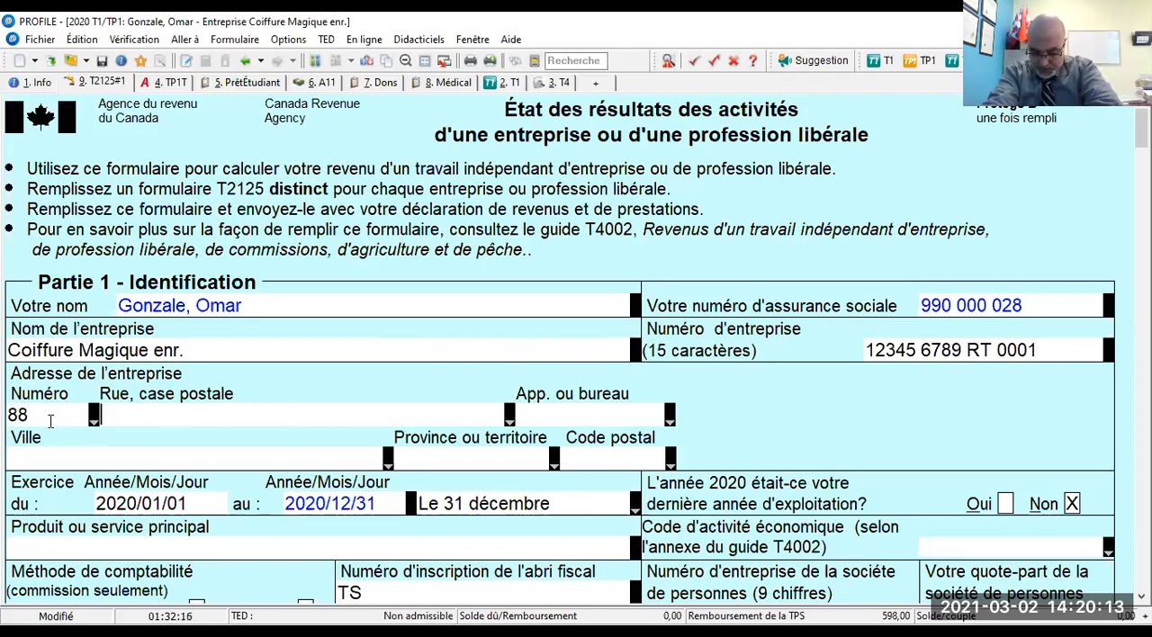
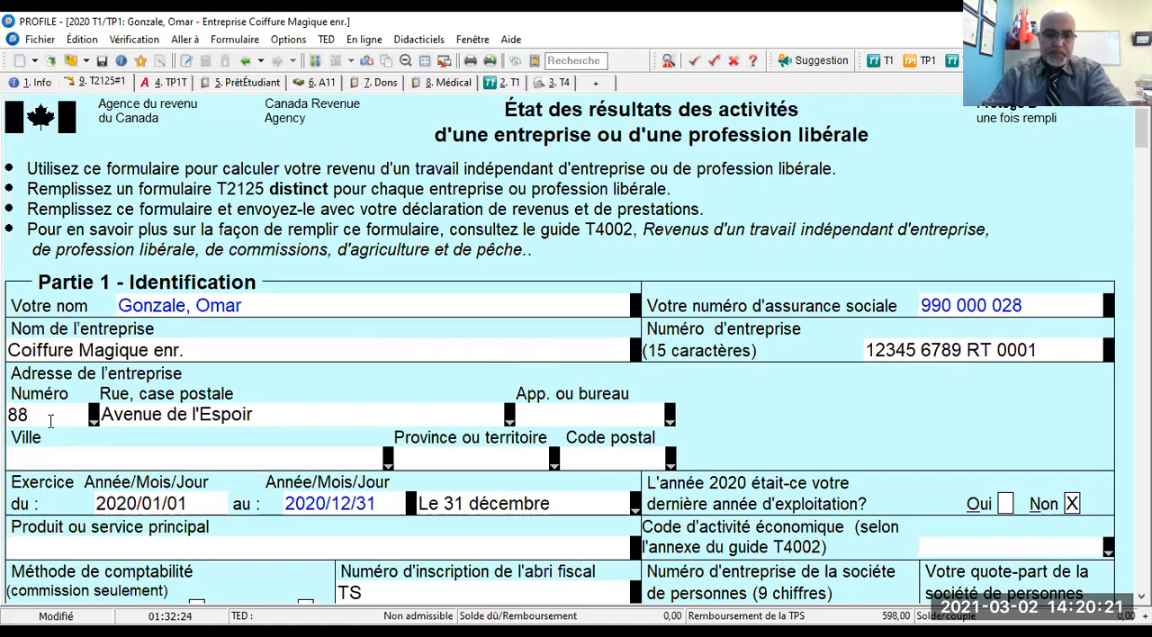
pyautogui.press('Tab')
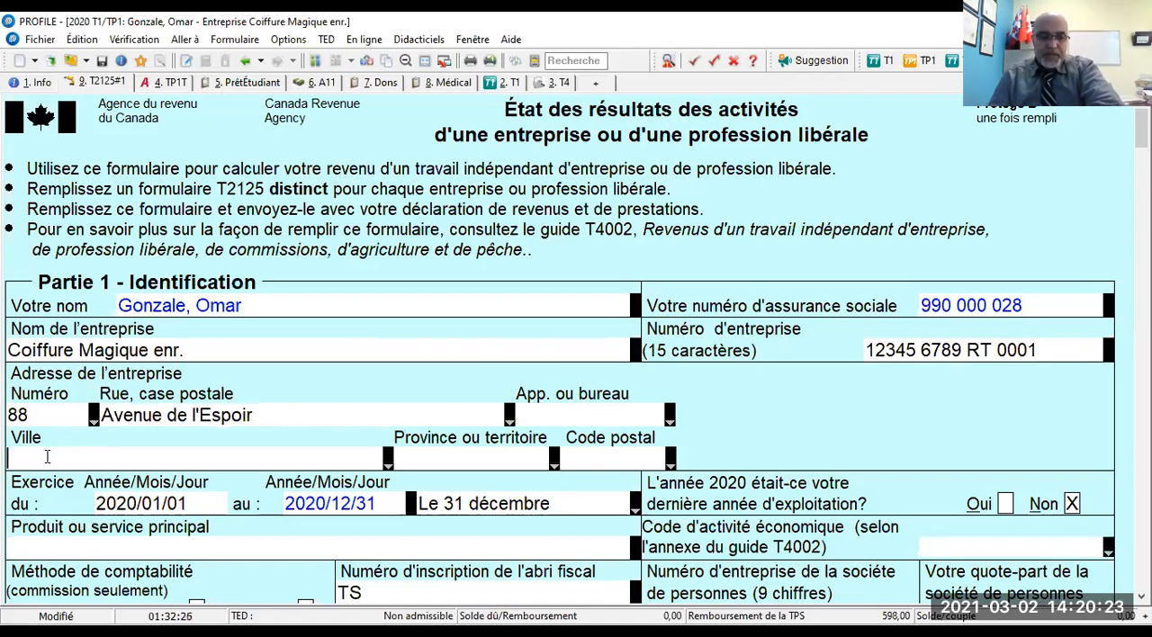
# - Complete the business address with its city, province and postal code
pyautogui.write('Montréal')
pyautogui.press('Tab')
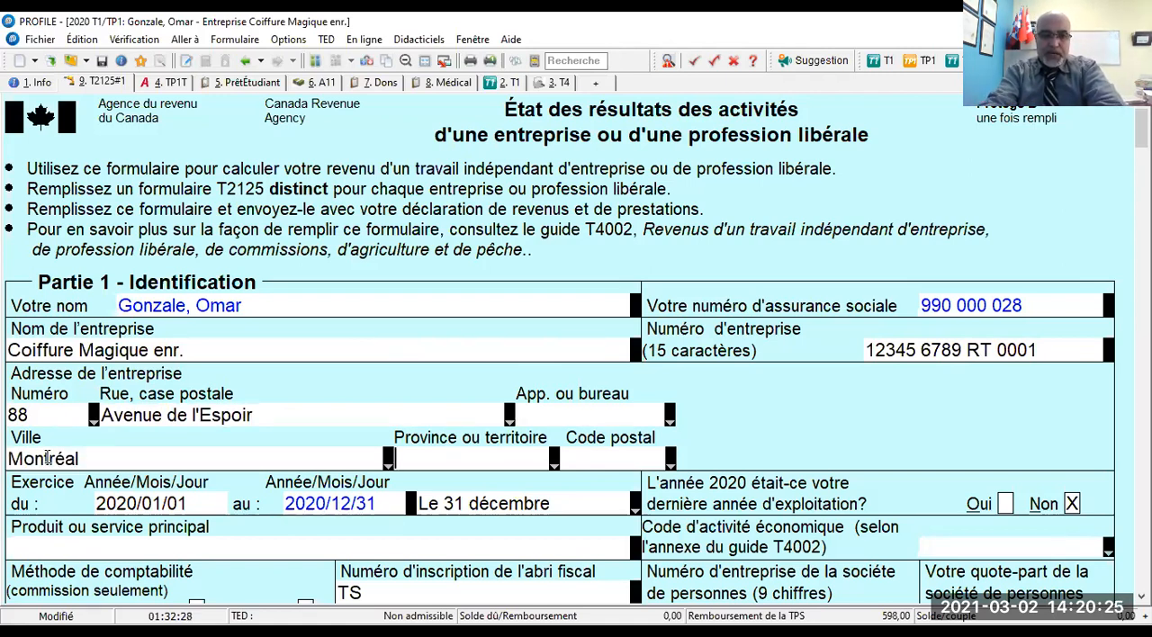
pyautogui.write('QC')
pyautogui.press('Tab')
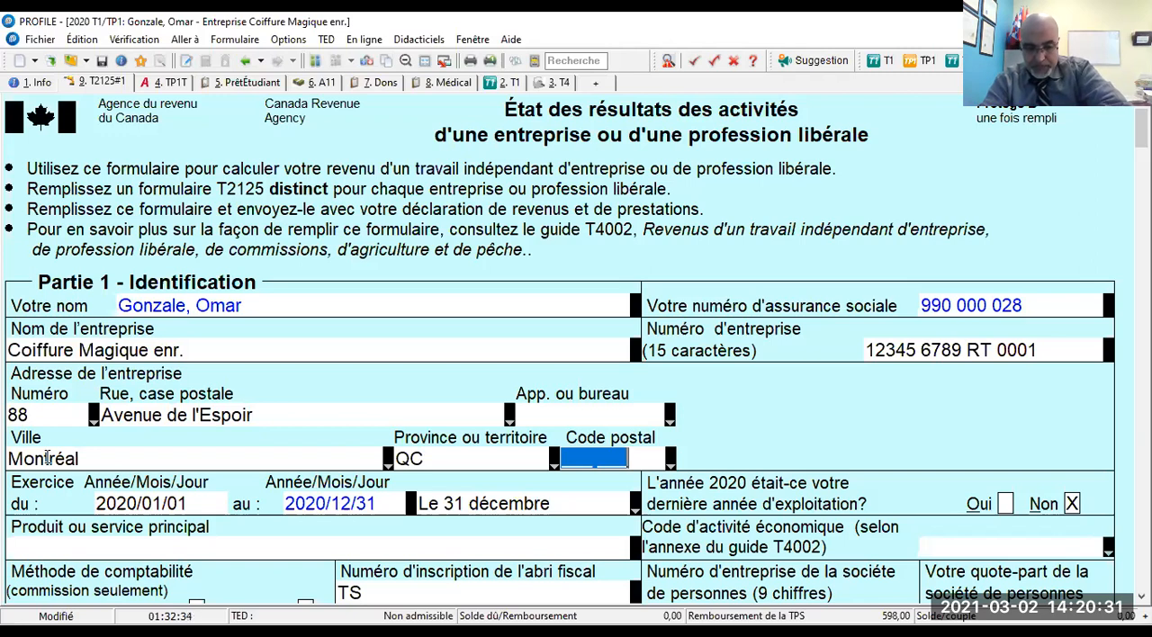
pyautogui.write('H1H 2')
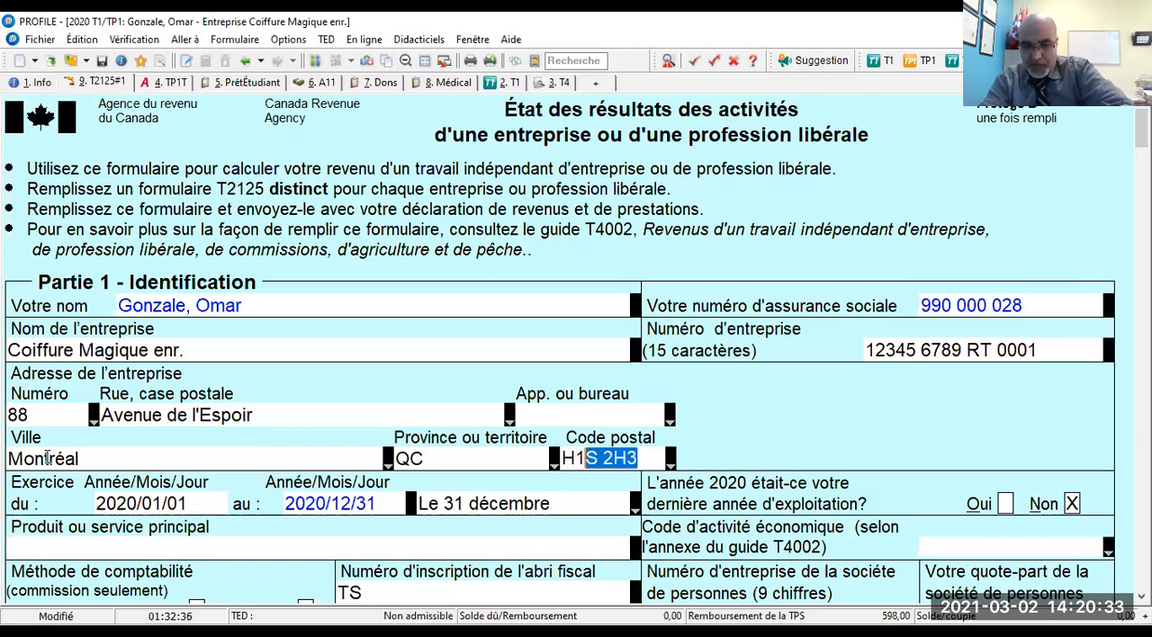
pyautogui.write('H')
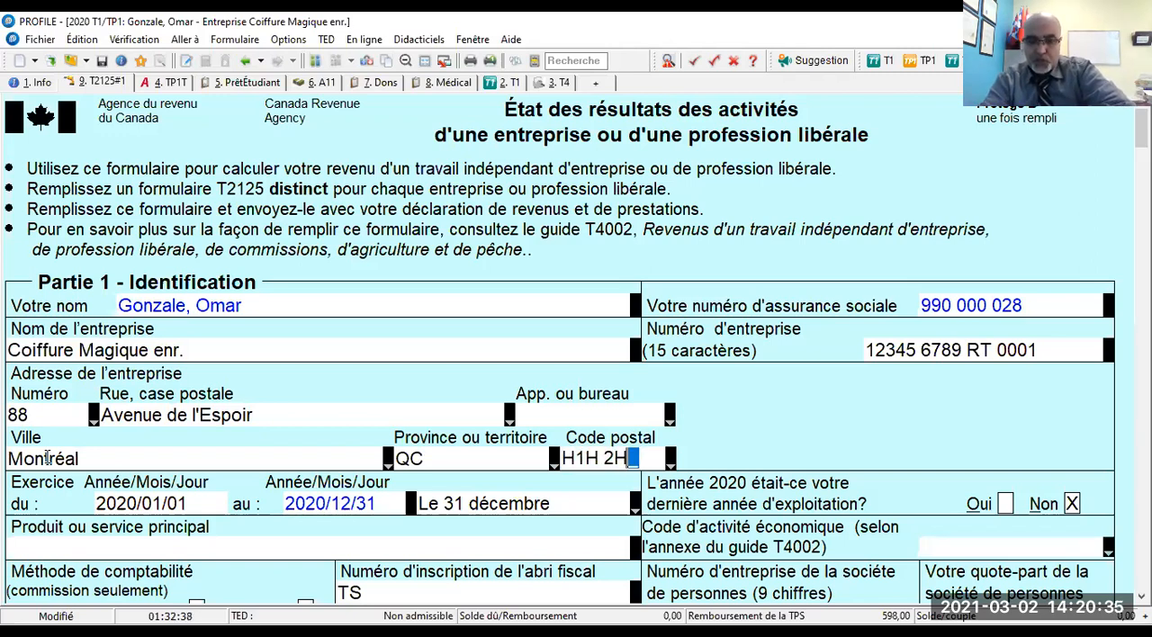
pyautogui.write('2')
# - Enter COIFFURE POUR HOMMES as the main product or service of the business
pyautogui.scroll(-3, 36, 458)
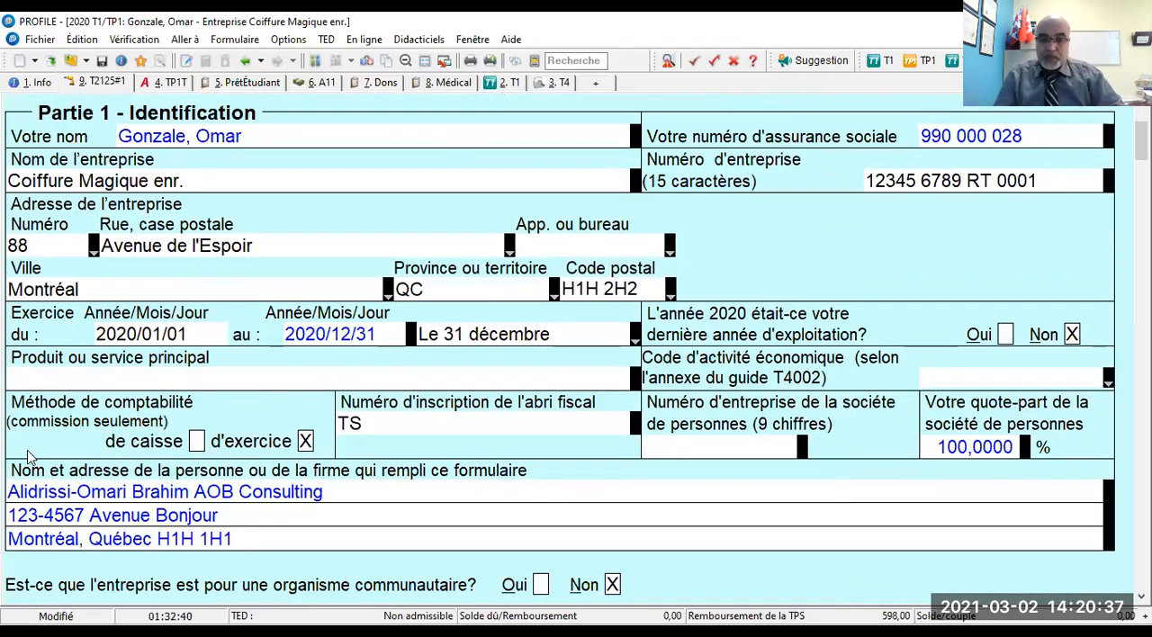
pyautogui.scroll(-1, 113, 404)
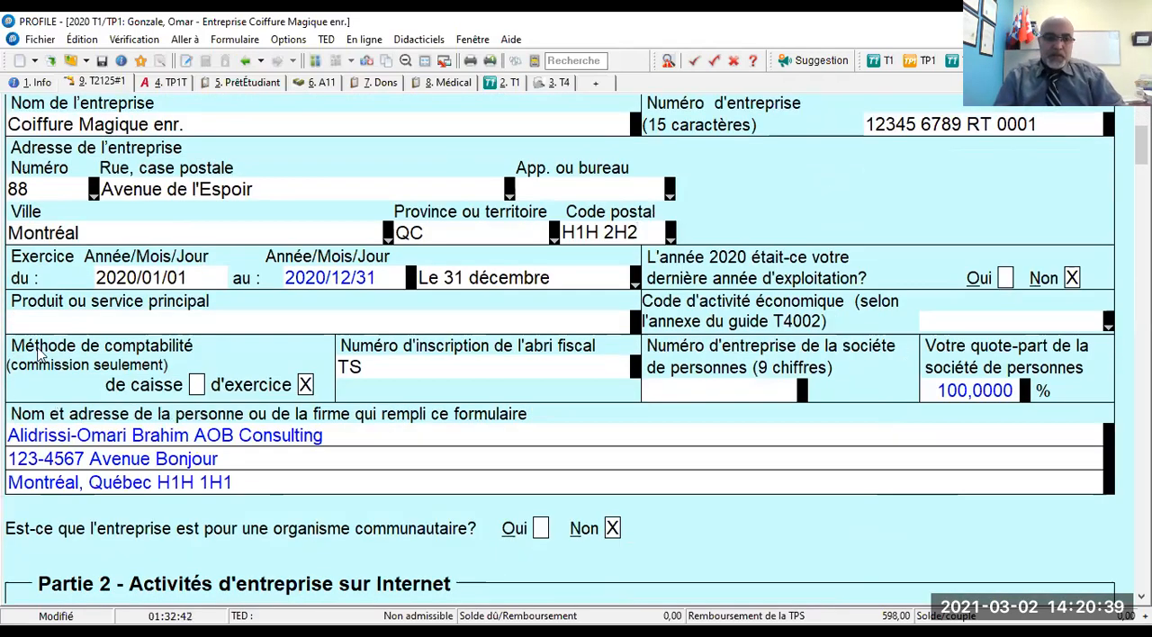
pyautogui.click(57, 321)
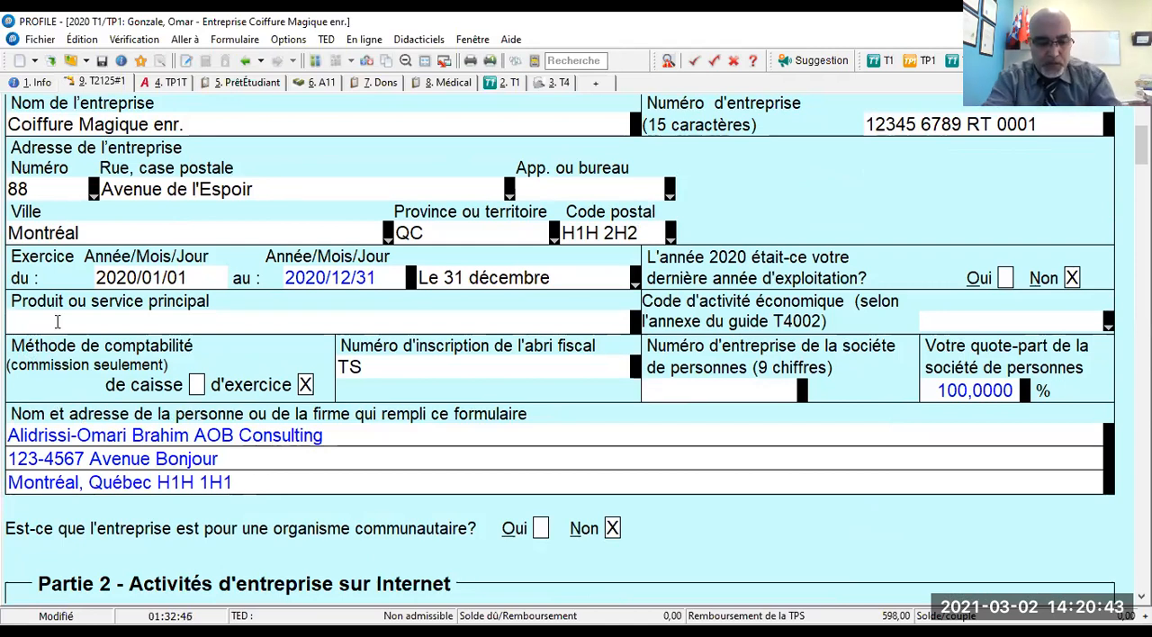
pyautogui.write('COIFFURE POUR HOMMES')
pyautogui.press('Tab')
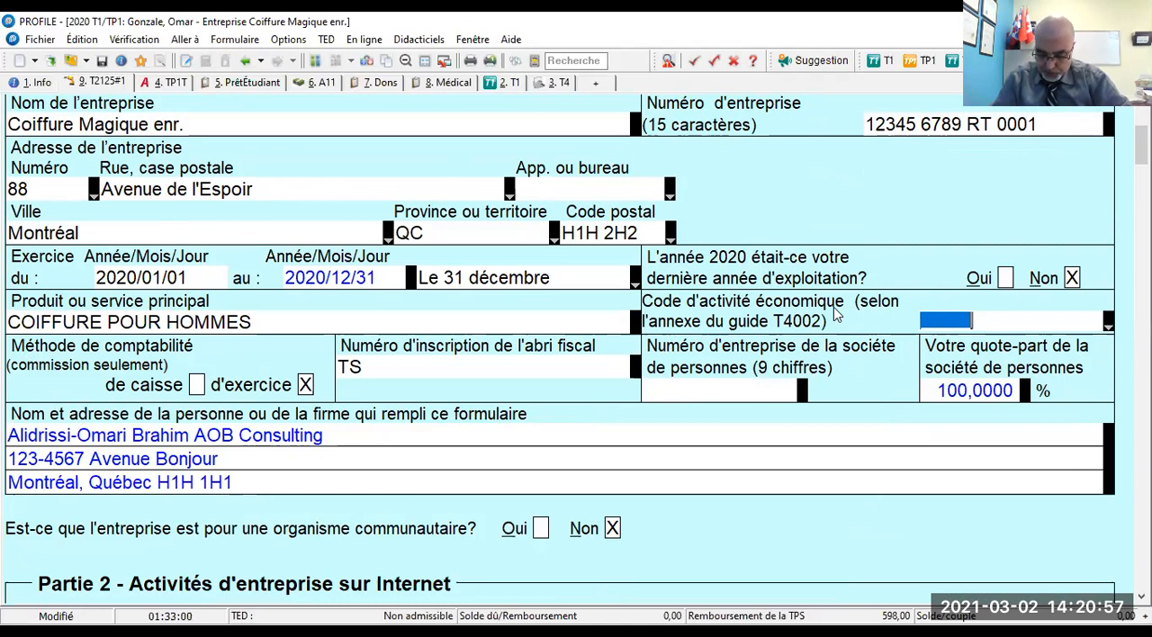
# - Set the economic activity code (guide T4002 appendix) to 446100
pyautogui.write('446')
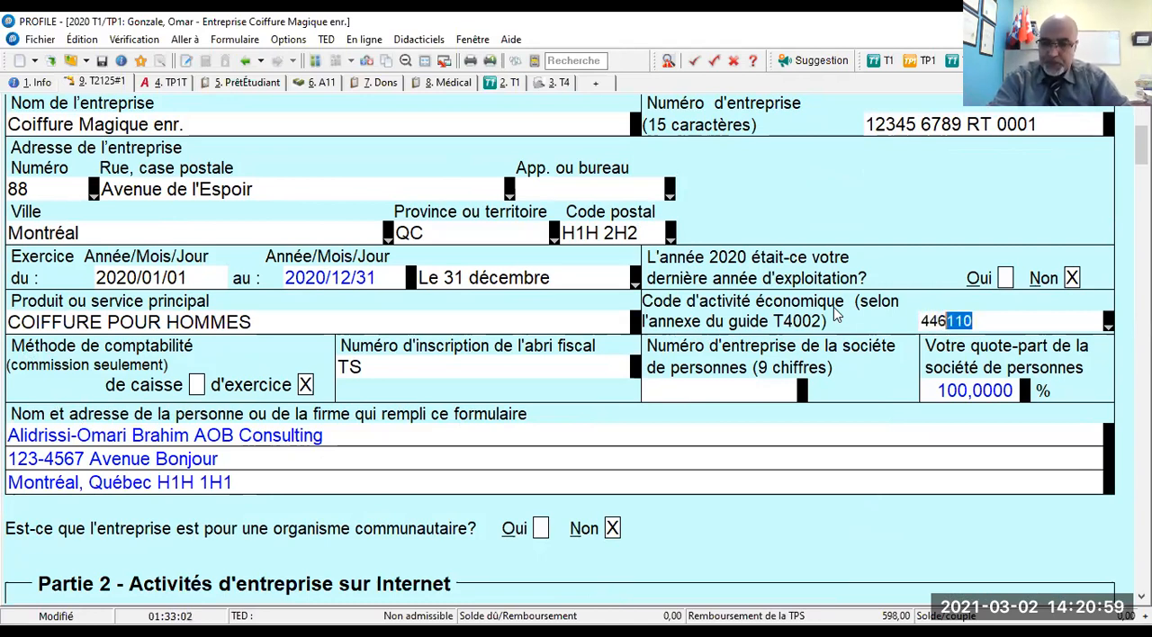
pyautogui.write('100')
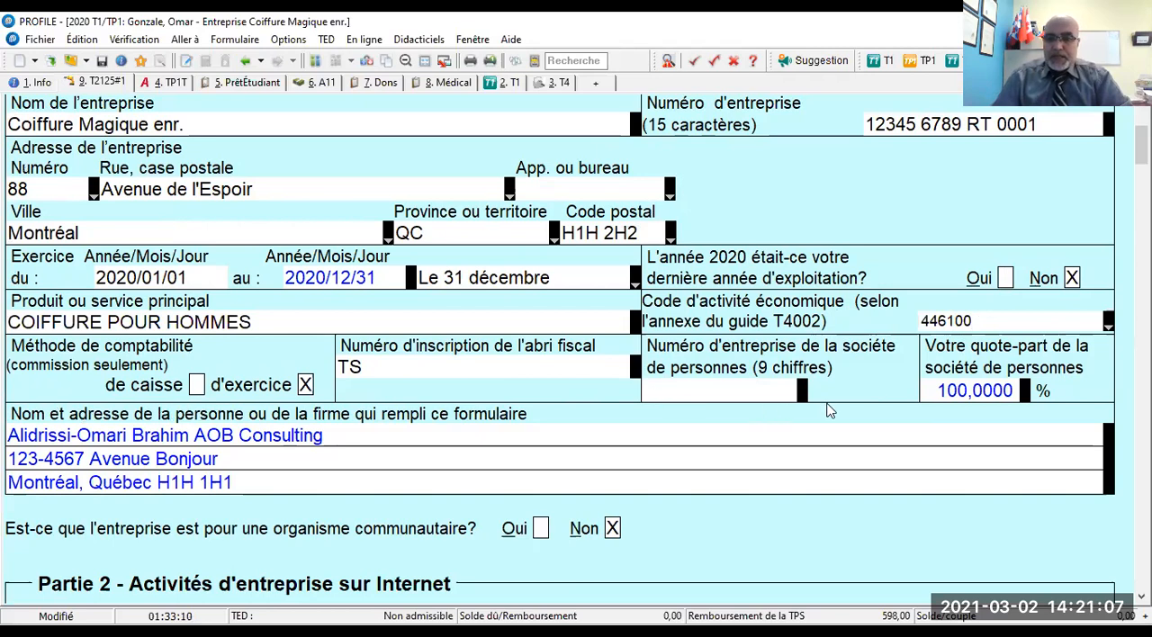
# - Enter the nine-digit business number of the partnership and select the partnership share percentage
pyautogui.click(745, 392)
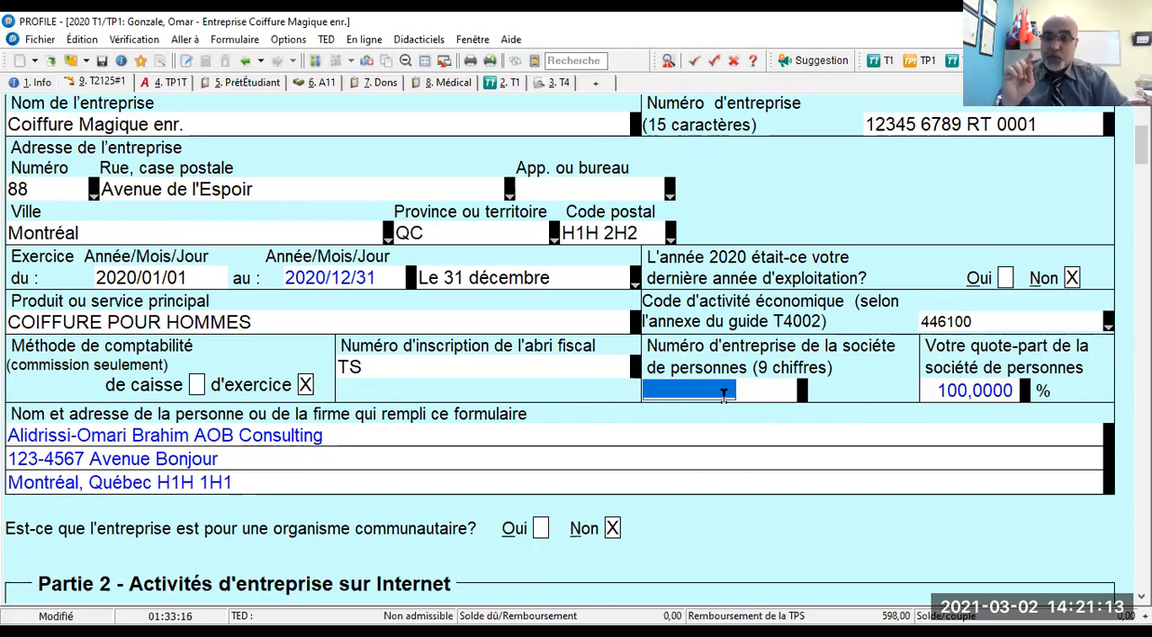
pyautogui.write('1')
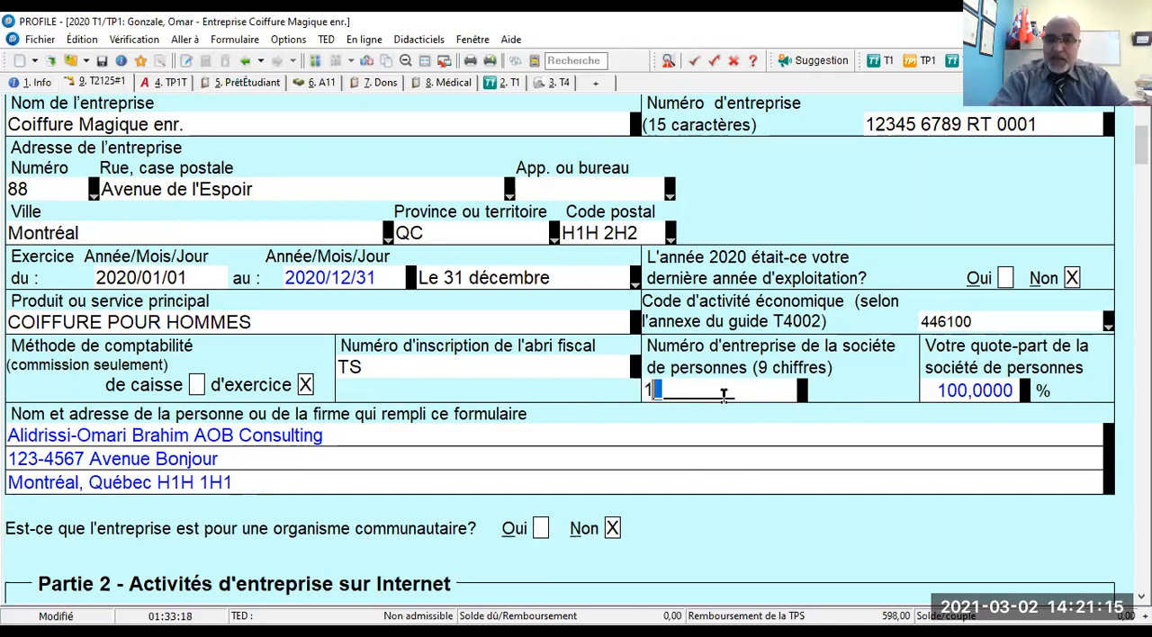
pyautogui.write('23456789')
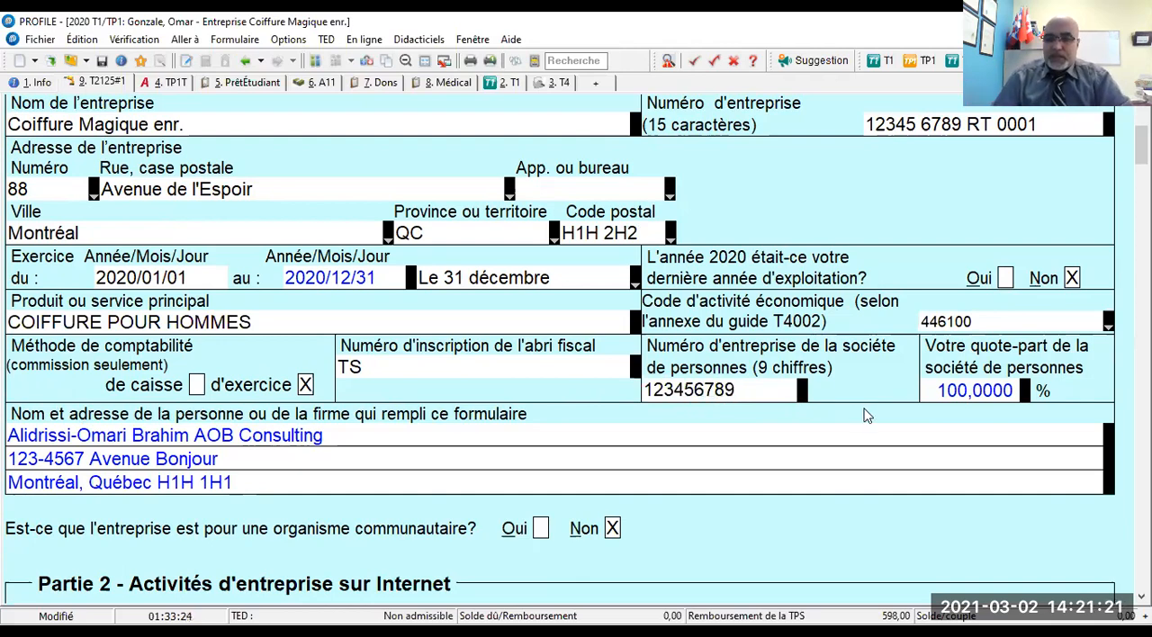
pyautogui.scroll(-2, 864, 414)
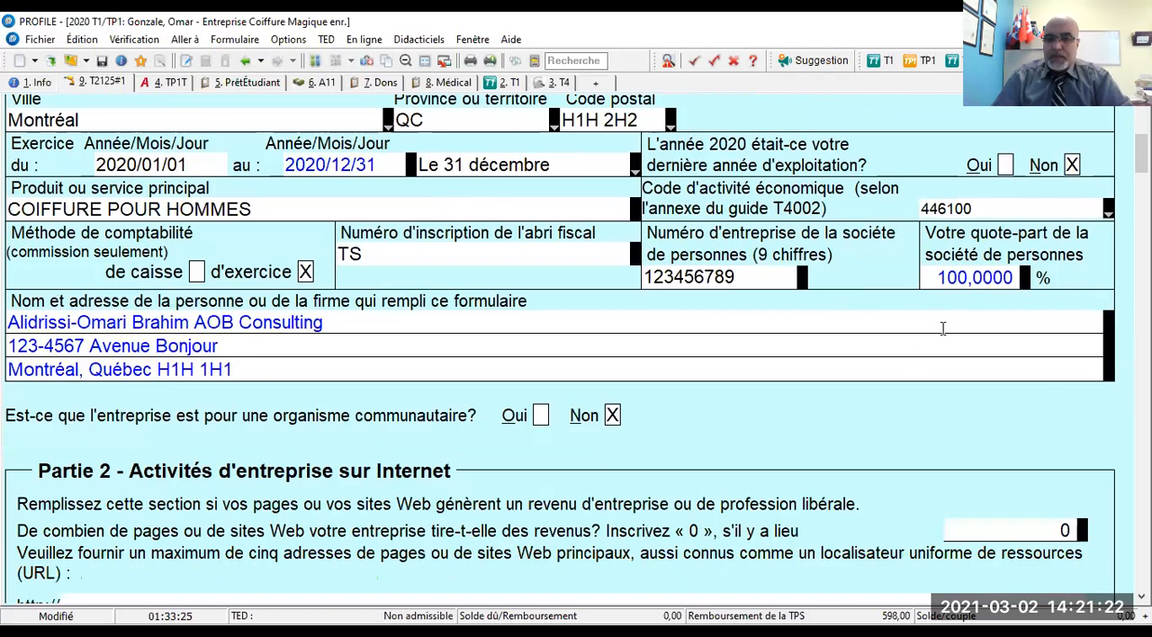
pyautogui.click(940, 278)
pyautogui.doubleClick(940, 277)
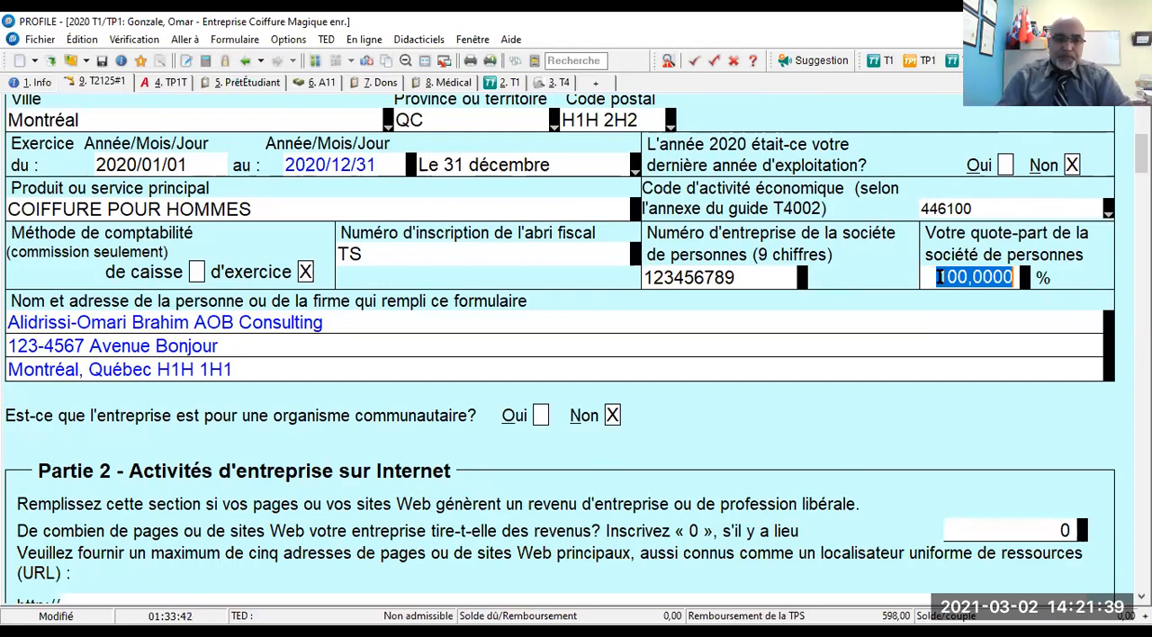
# - Enter 45 000 as the gross sales, commissions or fees in Part 3A, business income
pyautogui.scroll(-2, 939, 277)
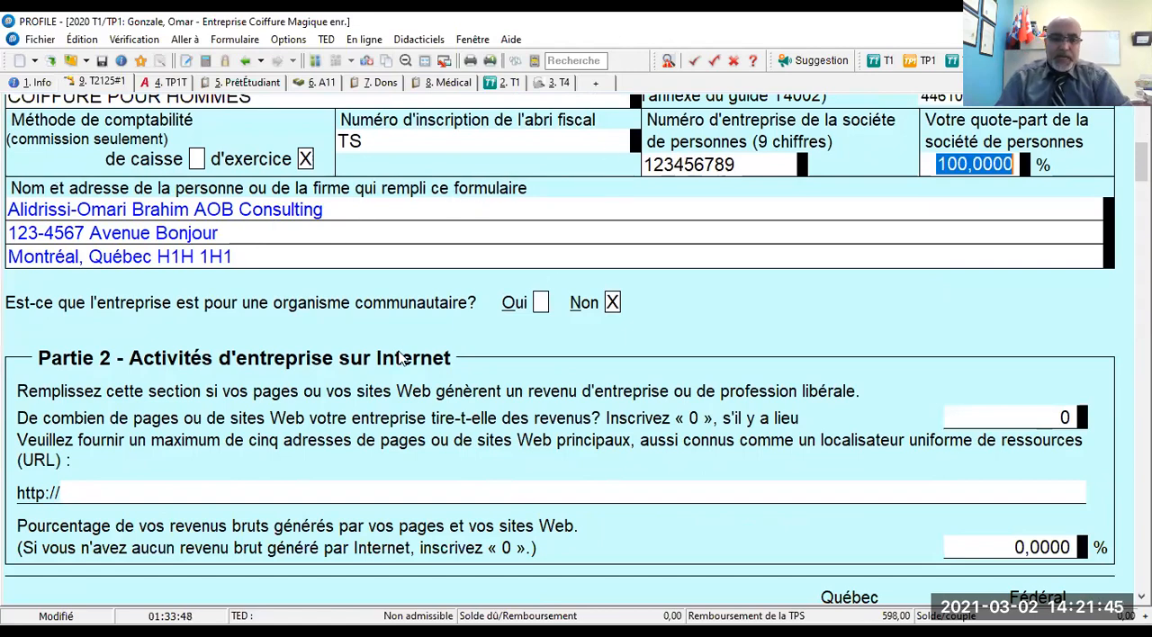
pyautogui.scroll(-5, 356, 364)
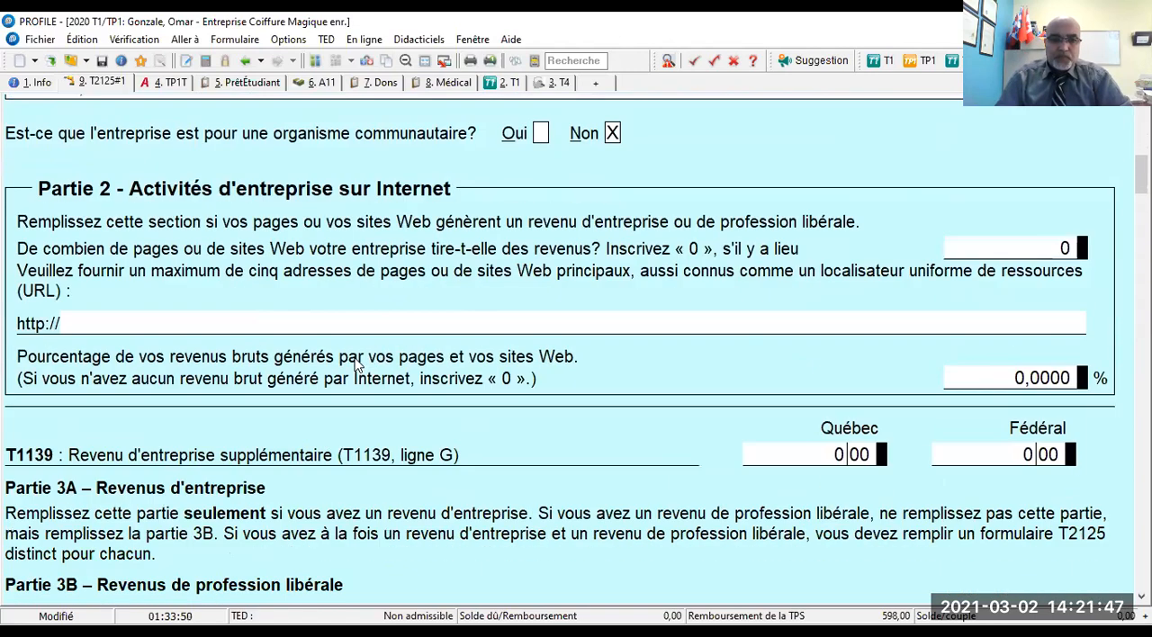
pyautogui.scroll(-5, 356, 363)
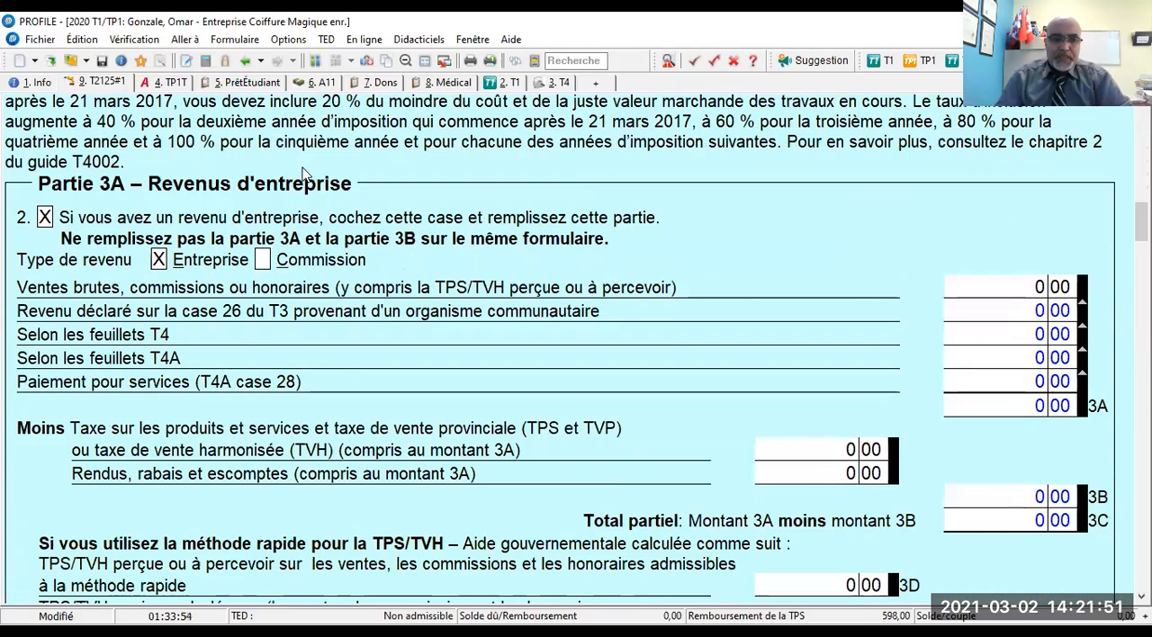
pyautogui.click(1029, 290)
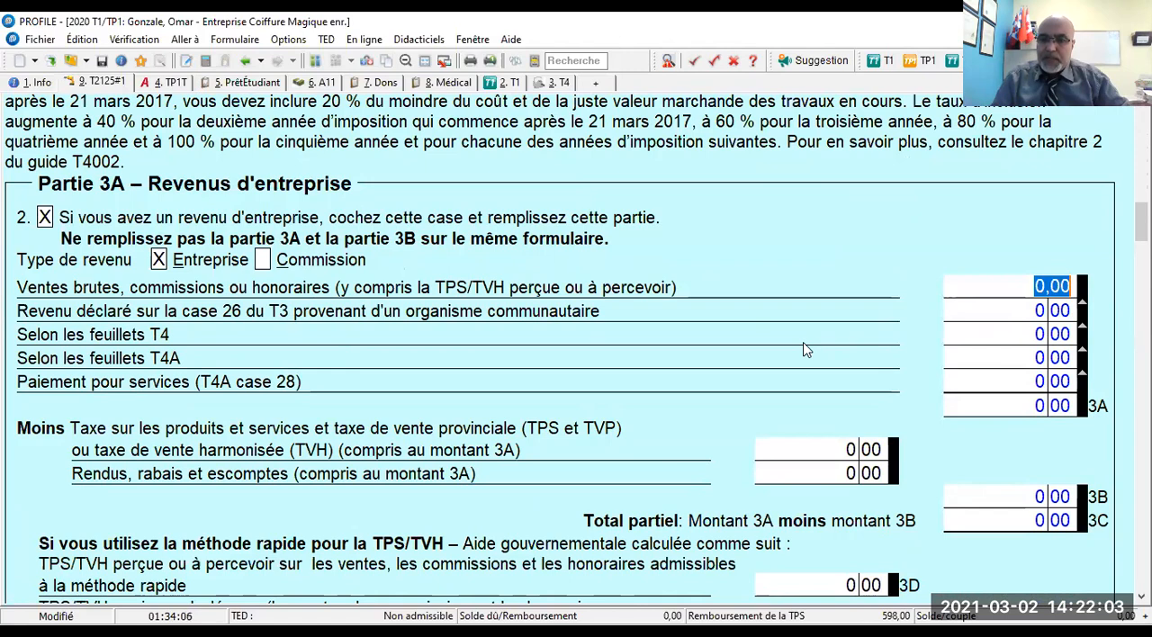
pyautogui.hotkey('alt', 'Tab')
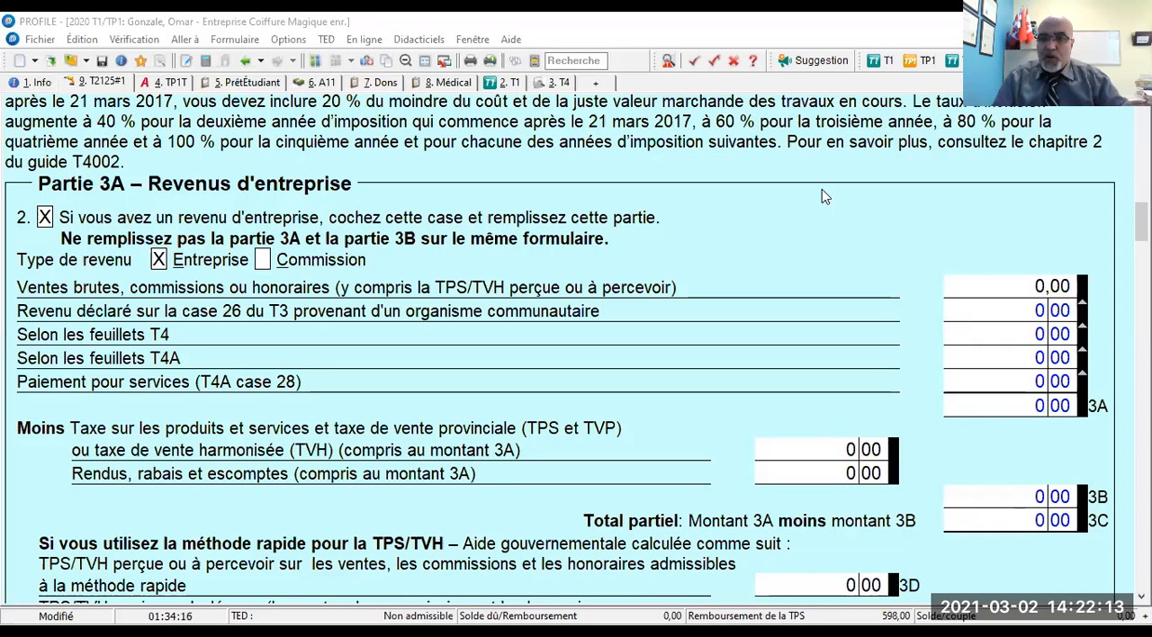
pyautogui.click(1000, 289)
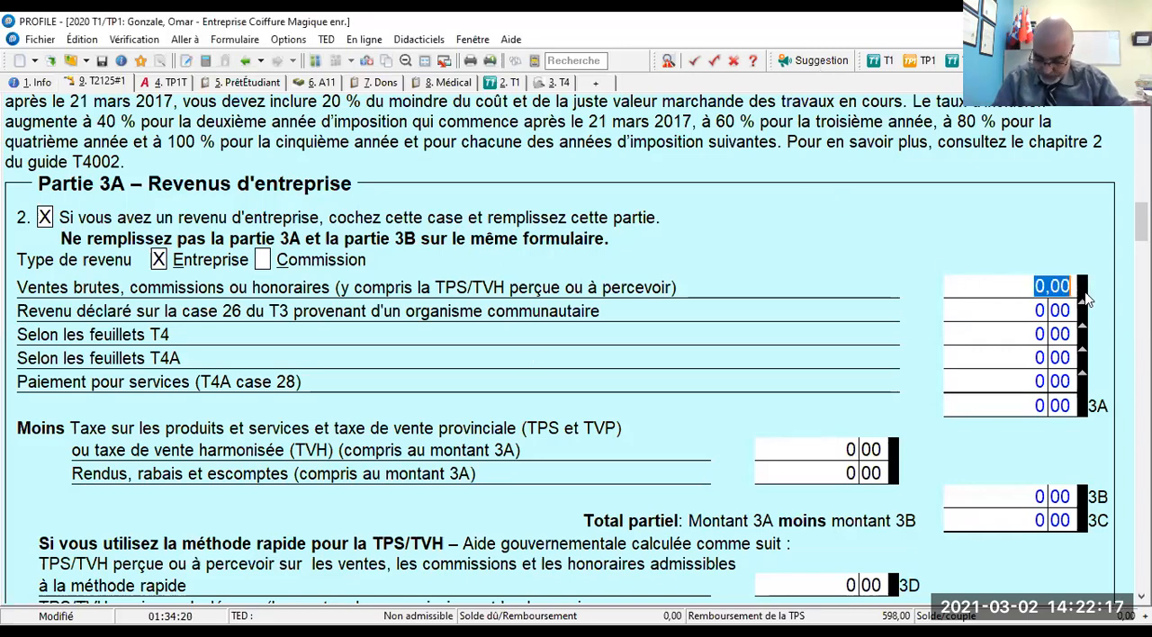
pyautogui.write('450000')
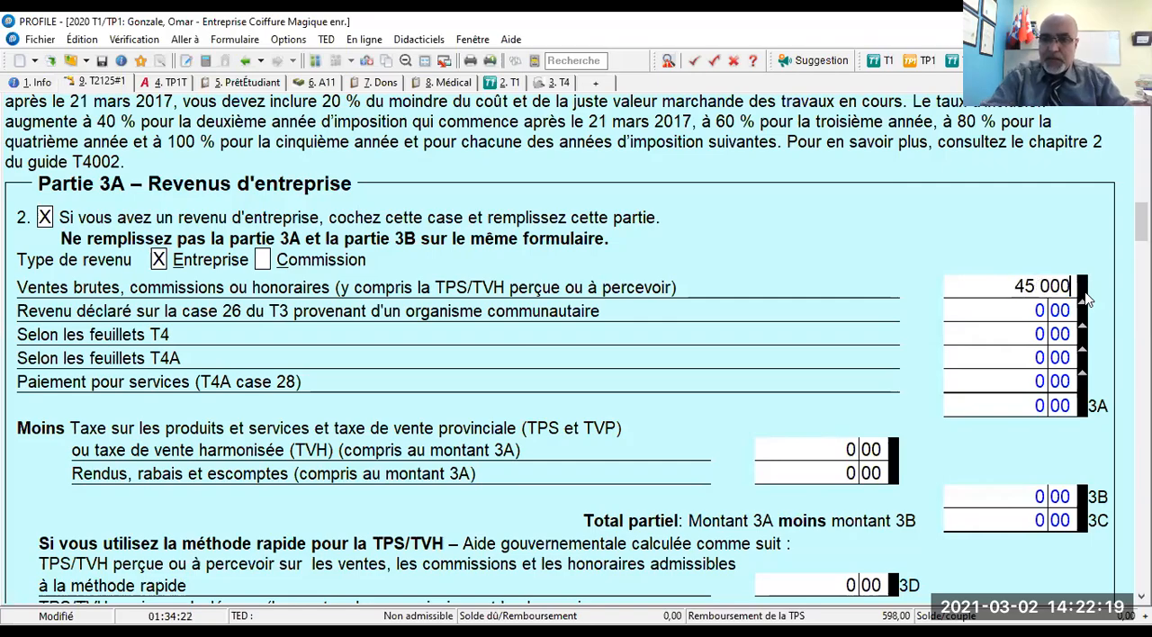
# - Enter 1 020 for advertising (Publicité, line 8521) in the Part 4 expenses and select the 50% meals and entertainment amount
pyautogui.scroll(-4, 1087, 299)
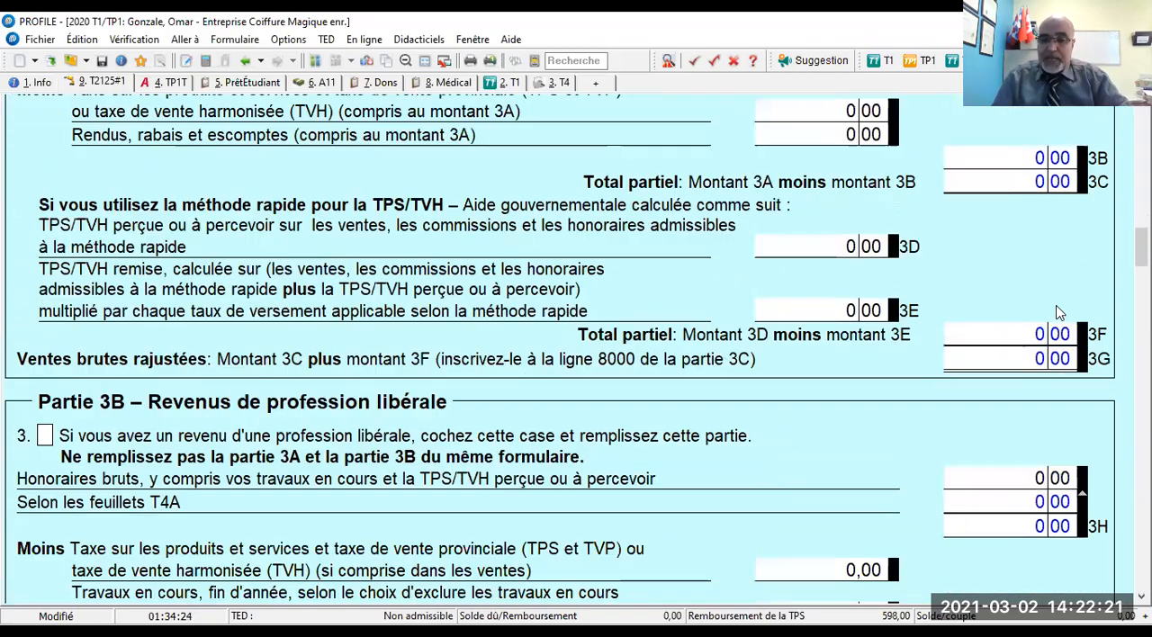
pyautogui.scroll(-10, 1052, 307)
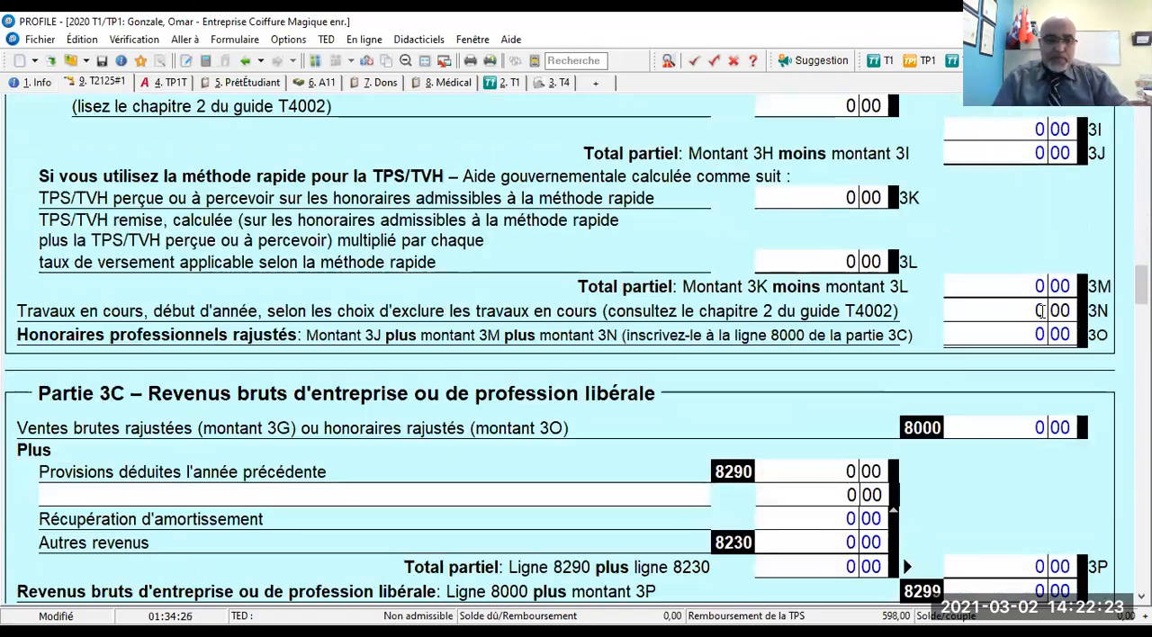
pyautogui.scroll(-10, 1044, 319)
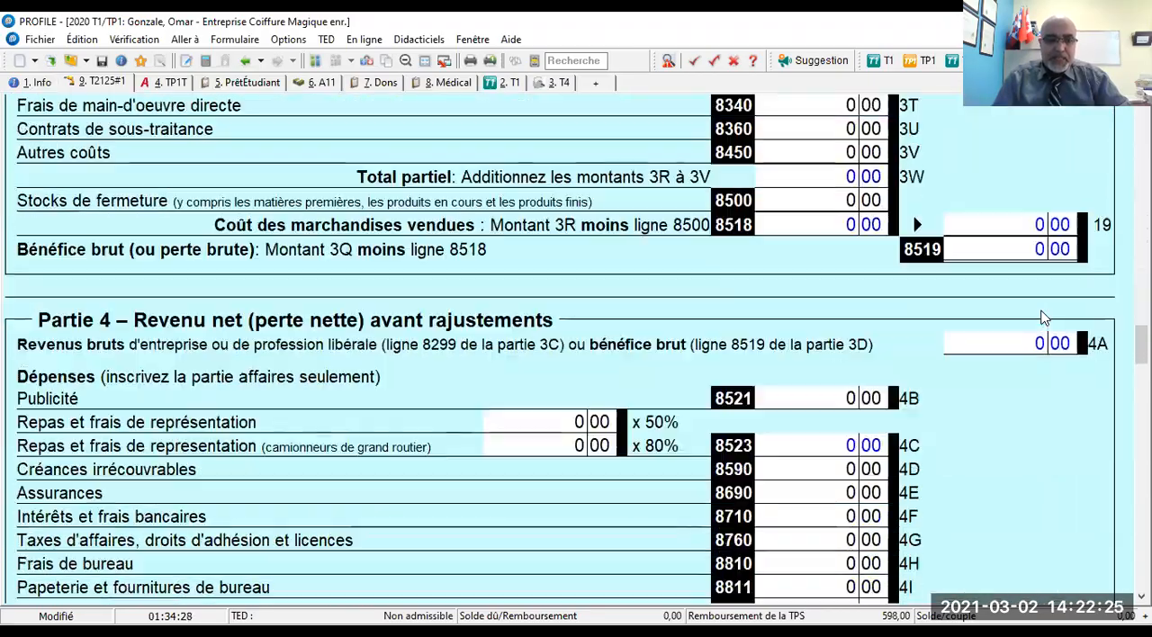
pyautogui.scroll(5, 1045, 319)
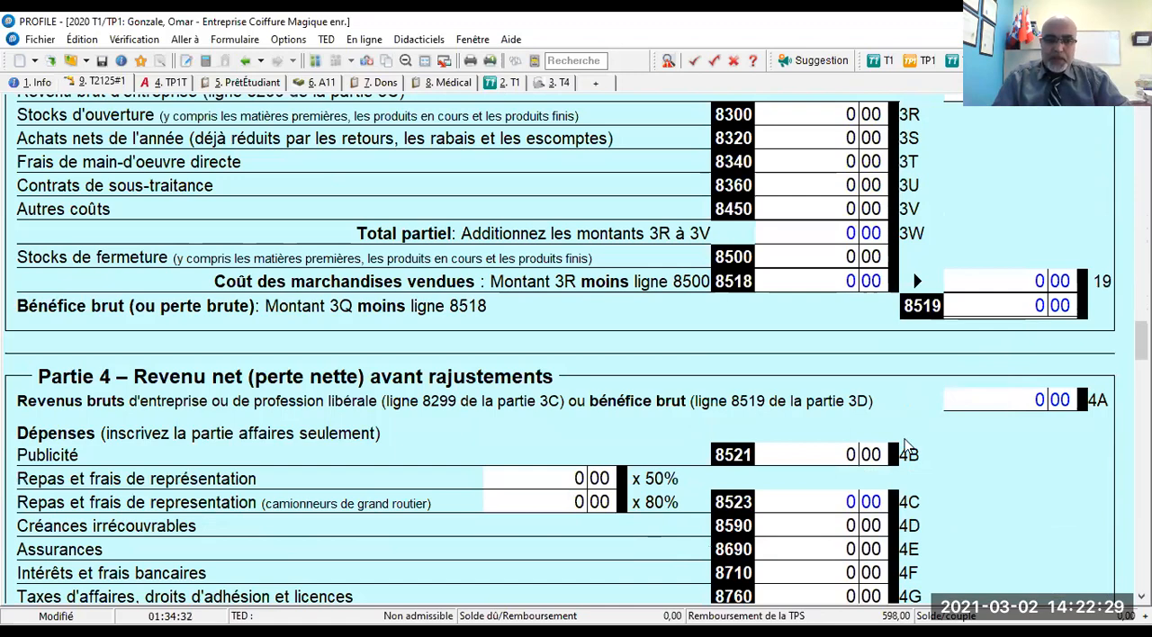
pyautogui.click(816, 455)
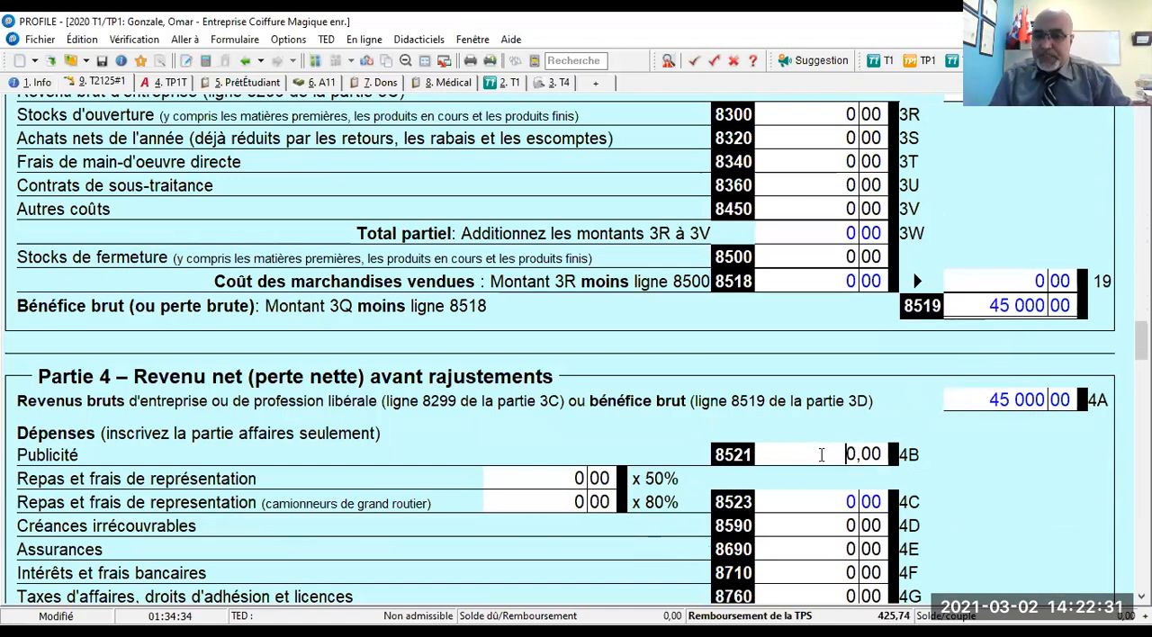
pyautogui.doubleClick(881, 461)
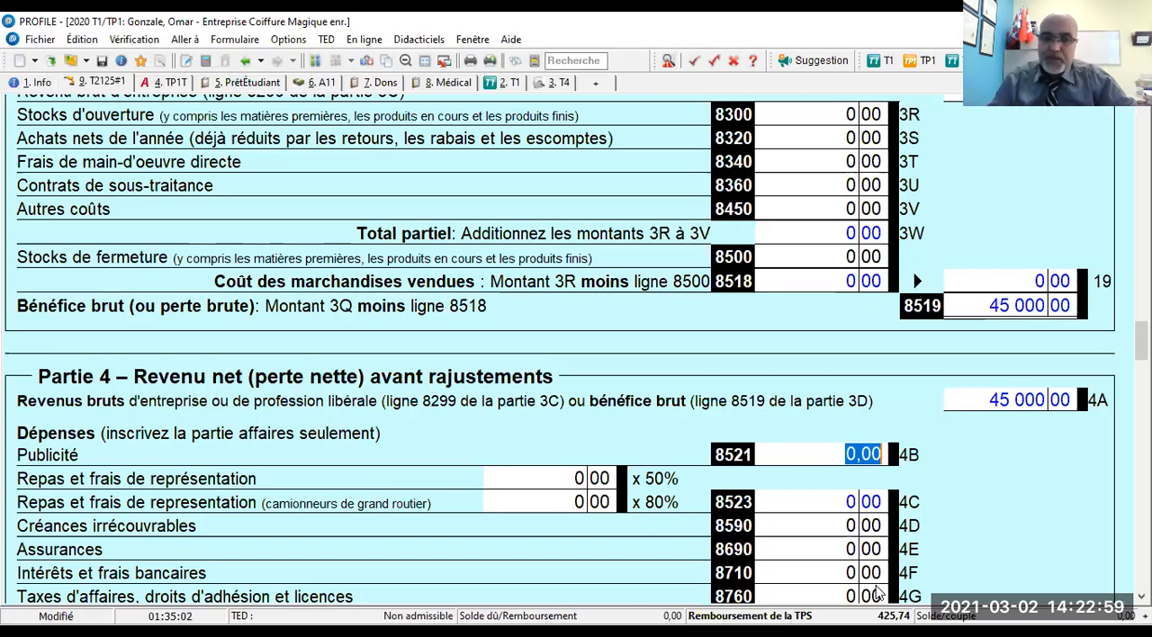
pyautogui.write('1 020')
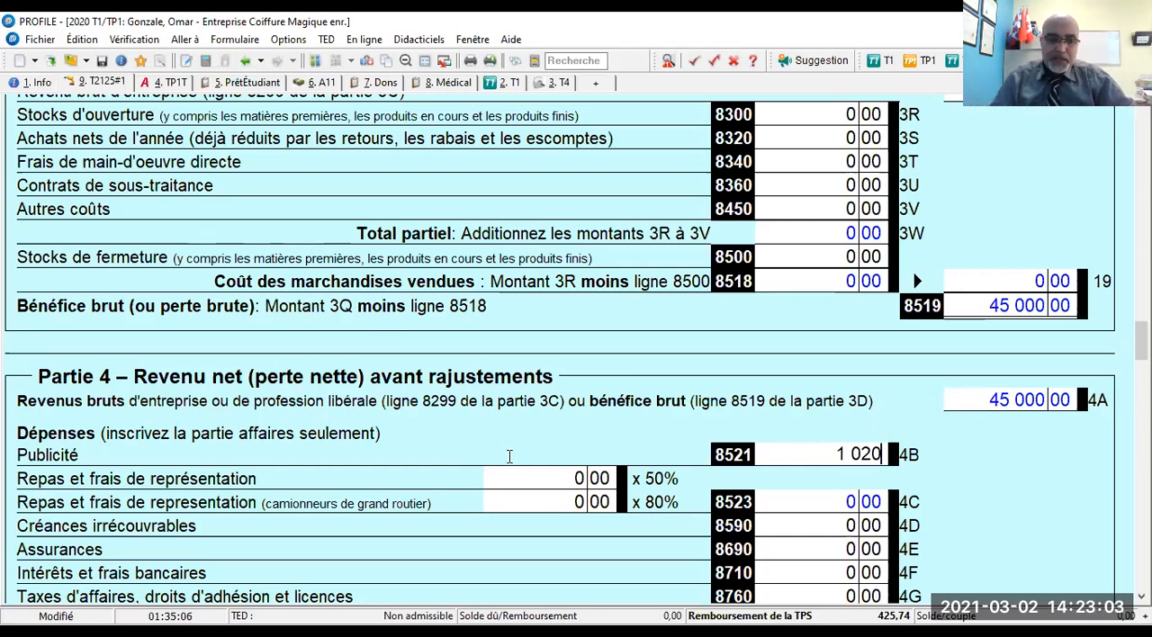
pyautogui.click(543, 480)
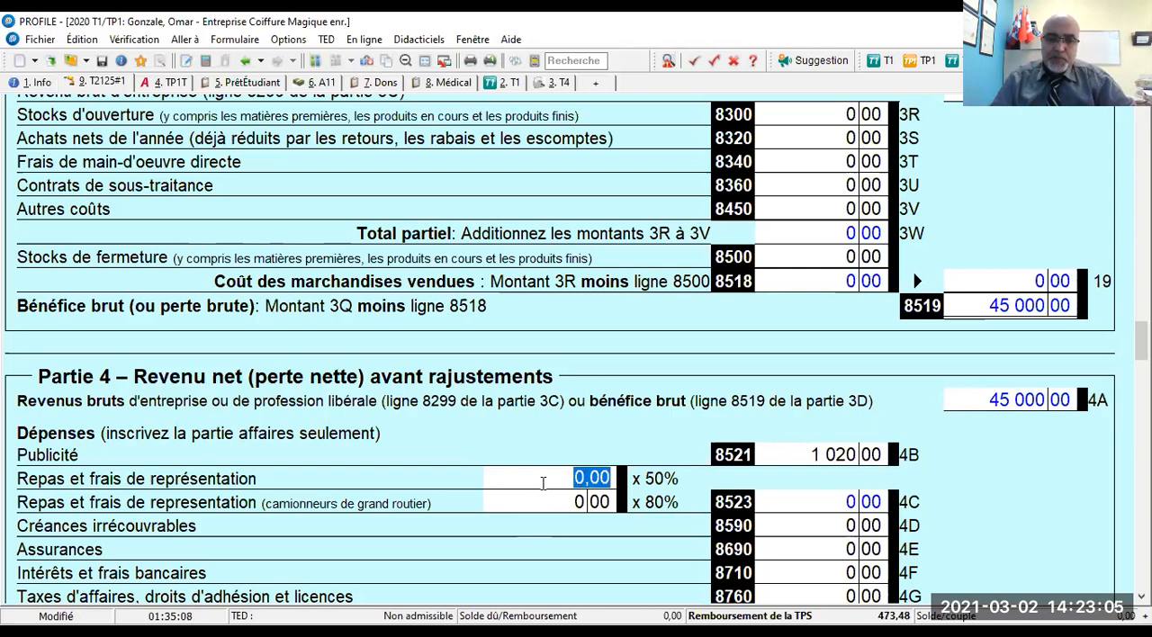
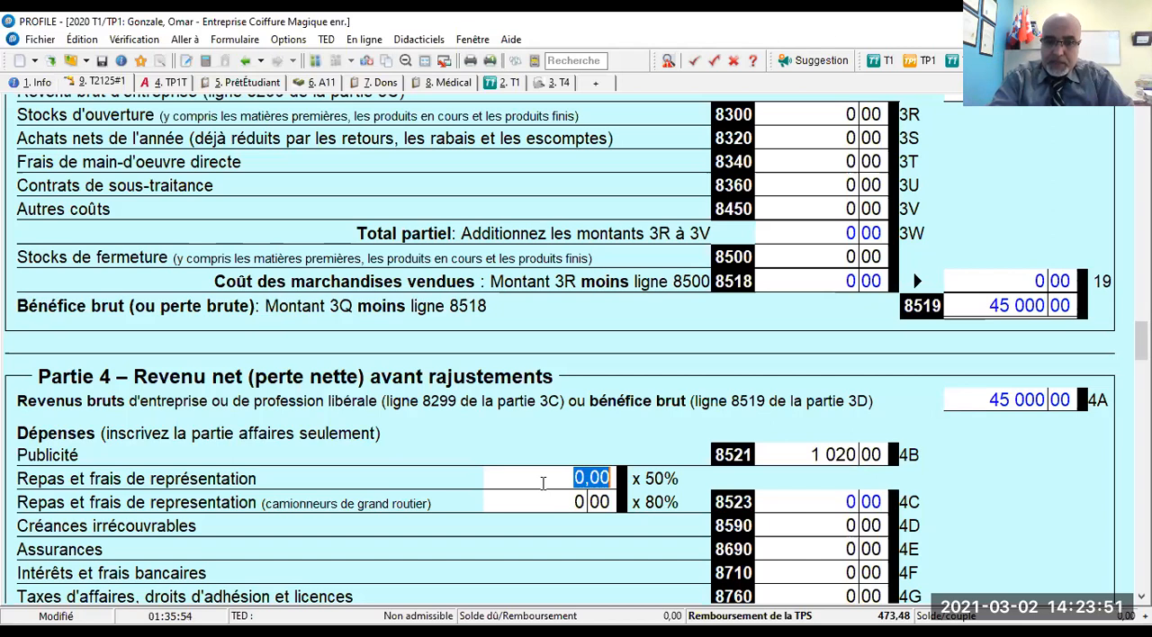
# - Enter 2 600 as the meals and entertainment expenses (Repas et frais de représentation) subject to the 50% rate
pyautogui.write('2600')
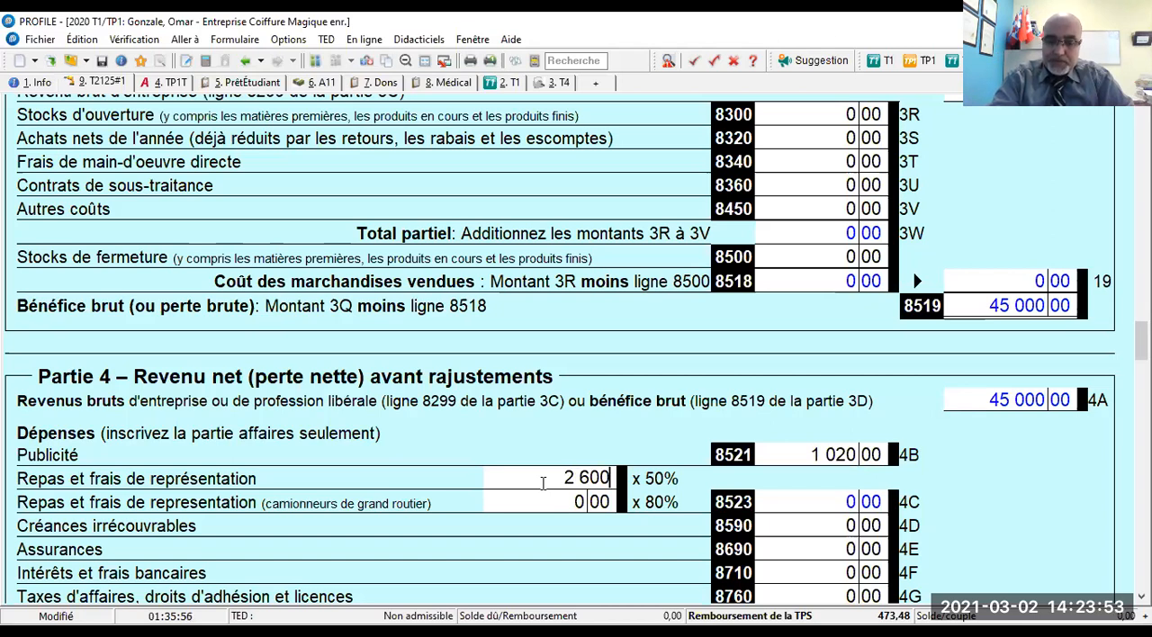
pyautogui.hotkey('shift', 'Tab')
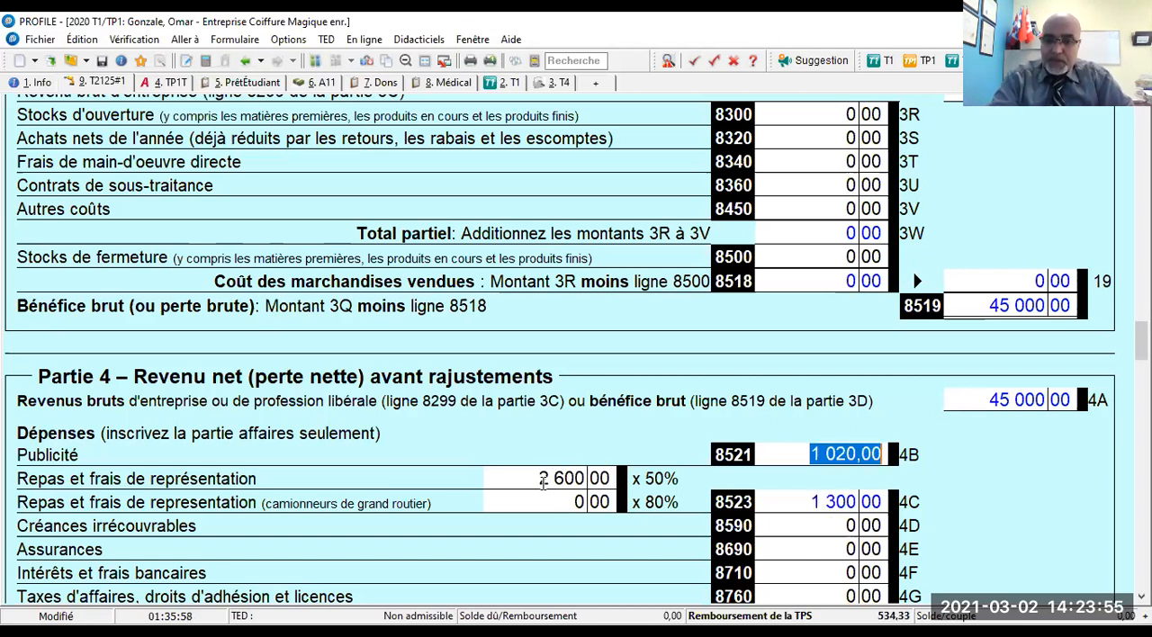
# - Override the calculated meals and entertainment deduction on line 8523 with 650
pyautogui.click(809, 505)
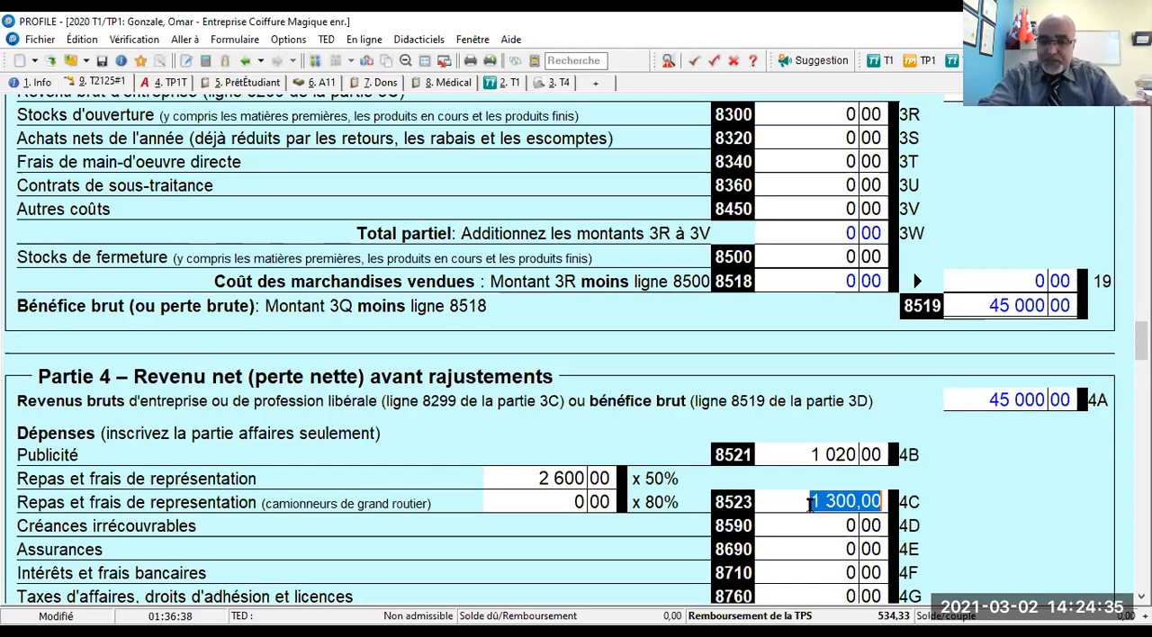
pyautogui.write('650')
pyautogui.press('Tab')
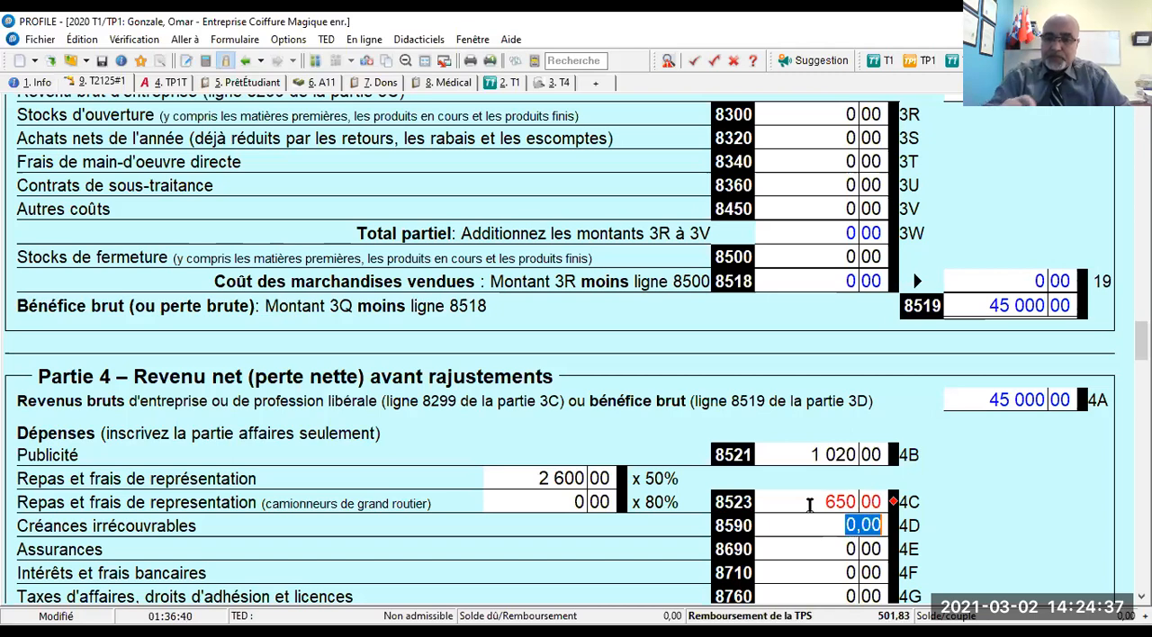
# - Remove the manual override (Substitution) from the meals and entertainment deduction on line 8523
pyautogui.click(525, 482)
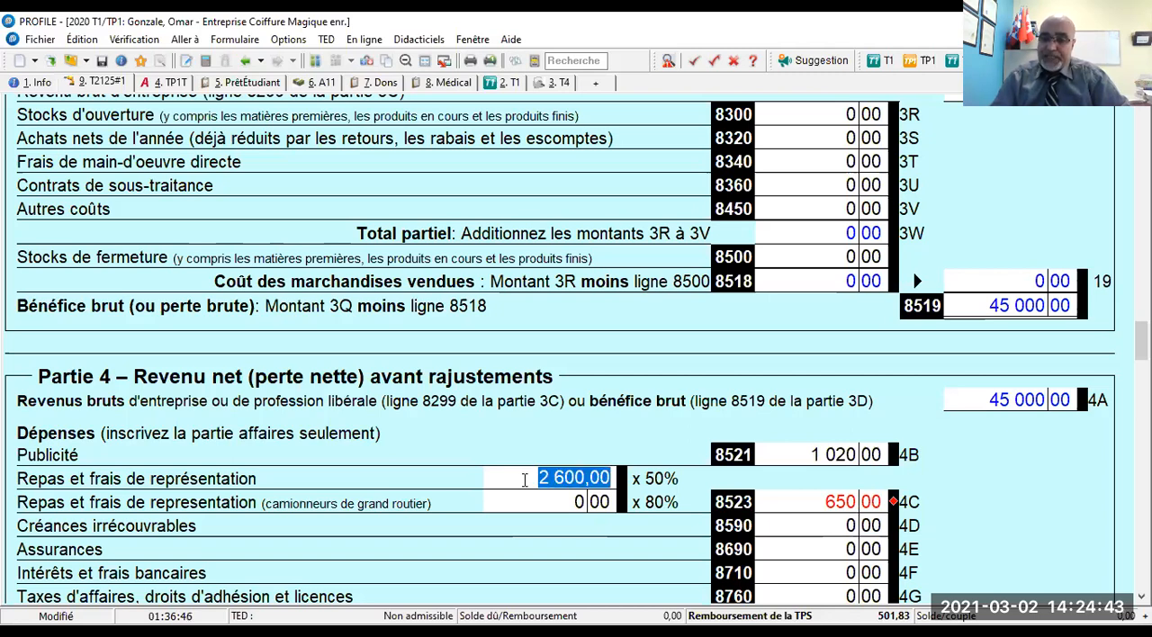
pyautogui.click(788, 501)
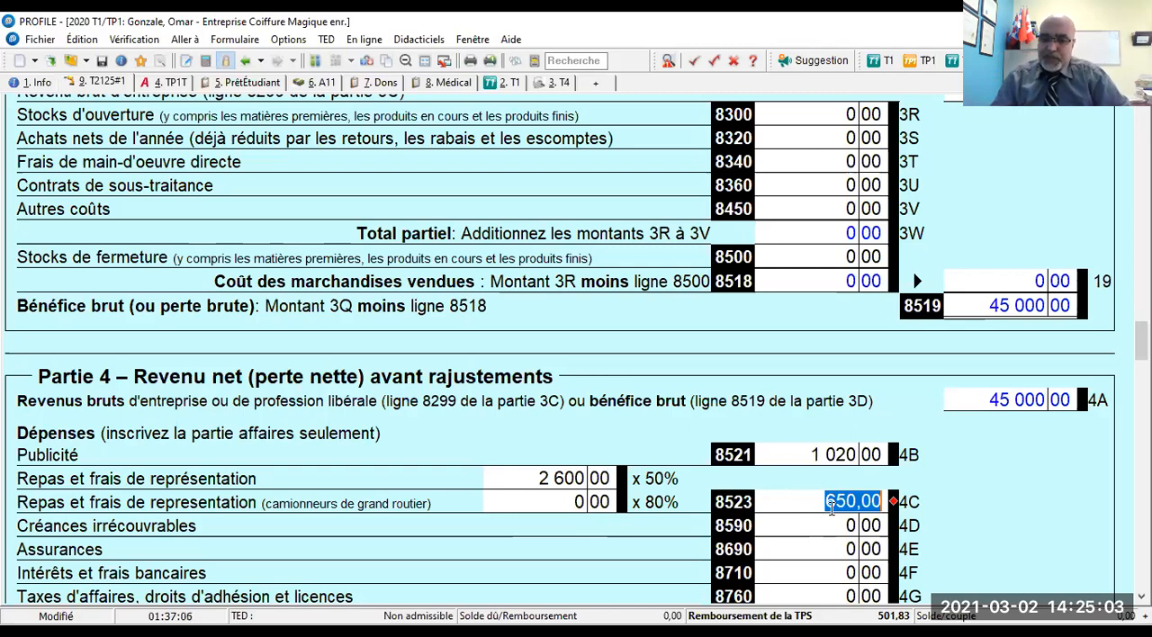
pyautogui.rightClick(830, 509)
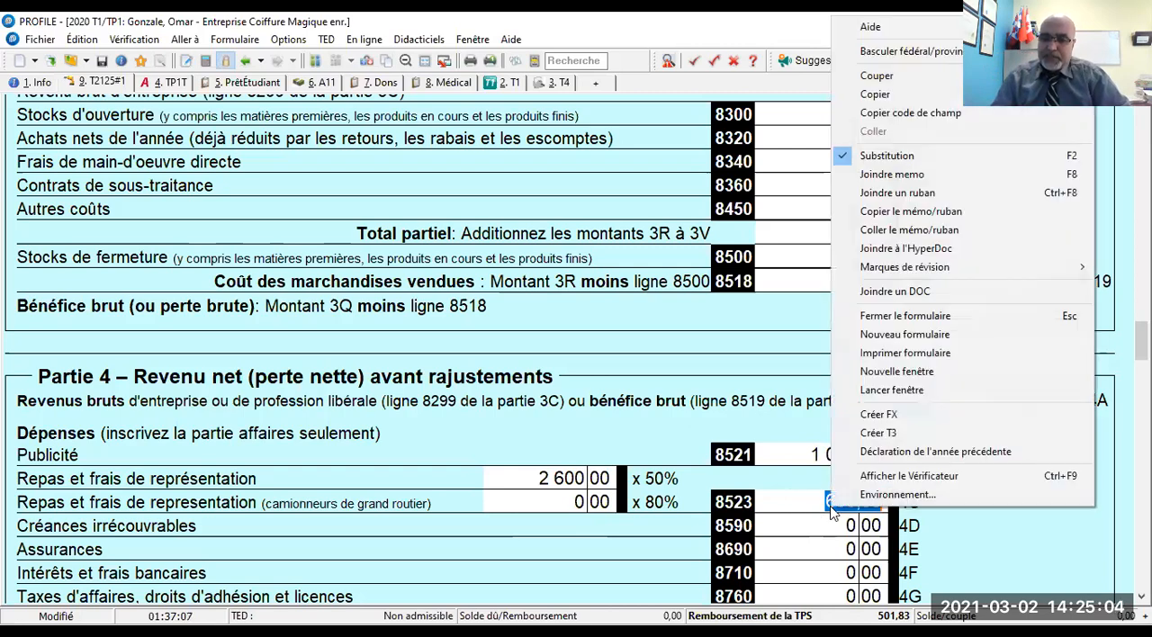
pyautogui.click(891, 156)
pyautogui.click(797, 504)
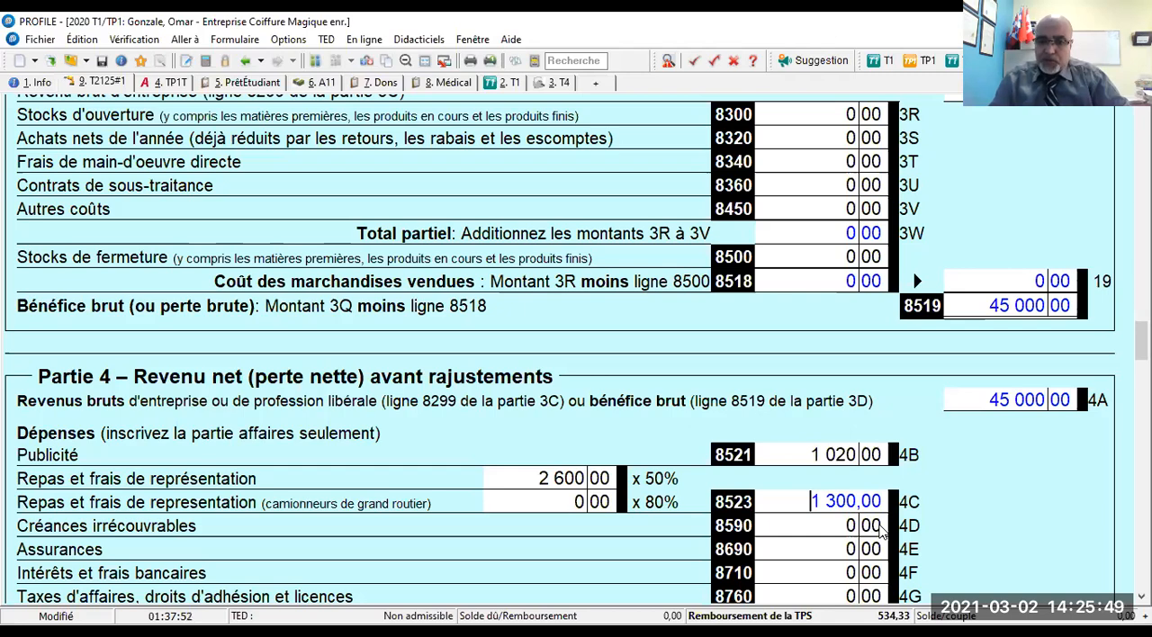
# - Enter 1 500 for insurance (Assurances, line 8690) in the Part 4 expenses
pyautogui.press('Tab')
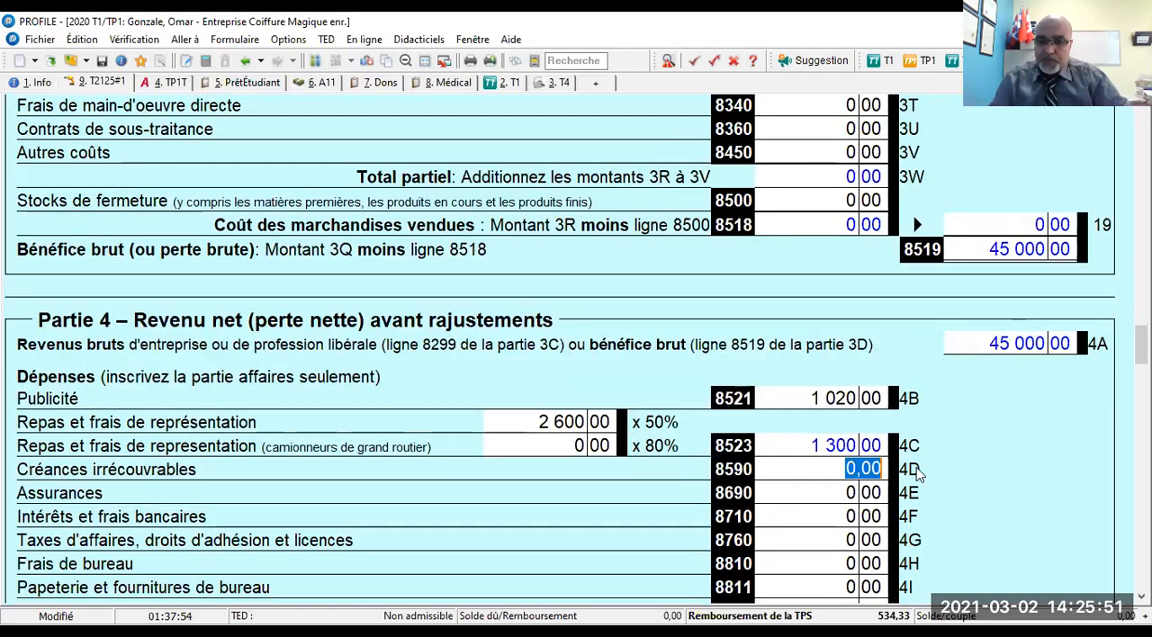
pyautogui.scroll(-1, 968, 470)
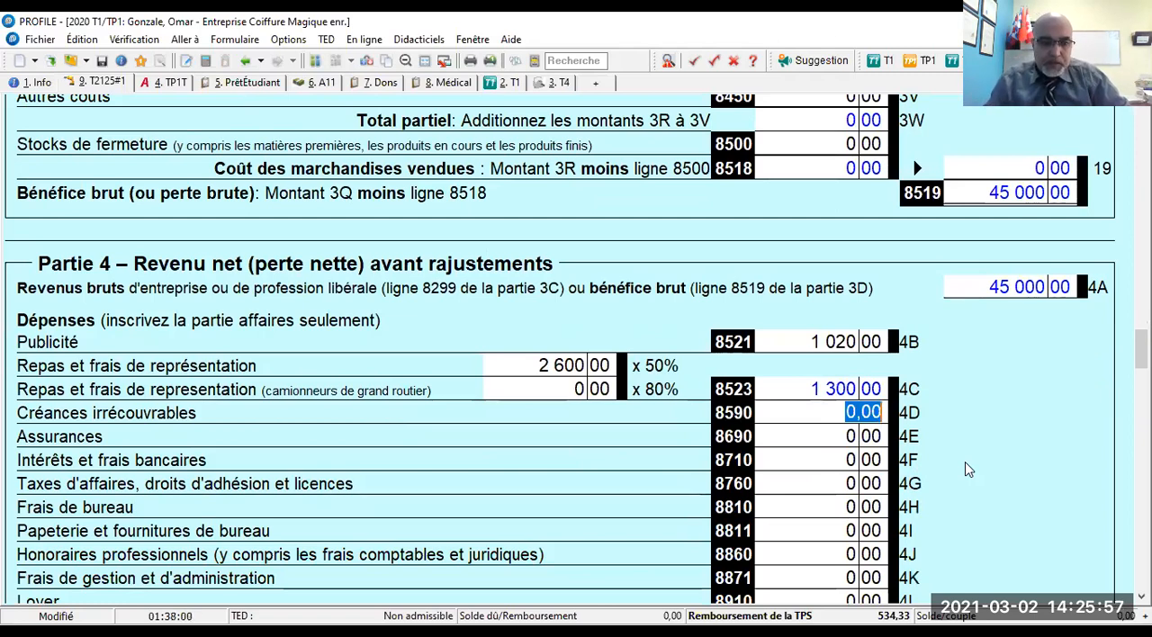
pyautogui.click(816, 434)
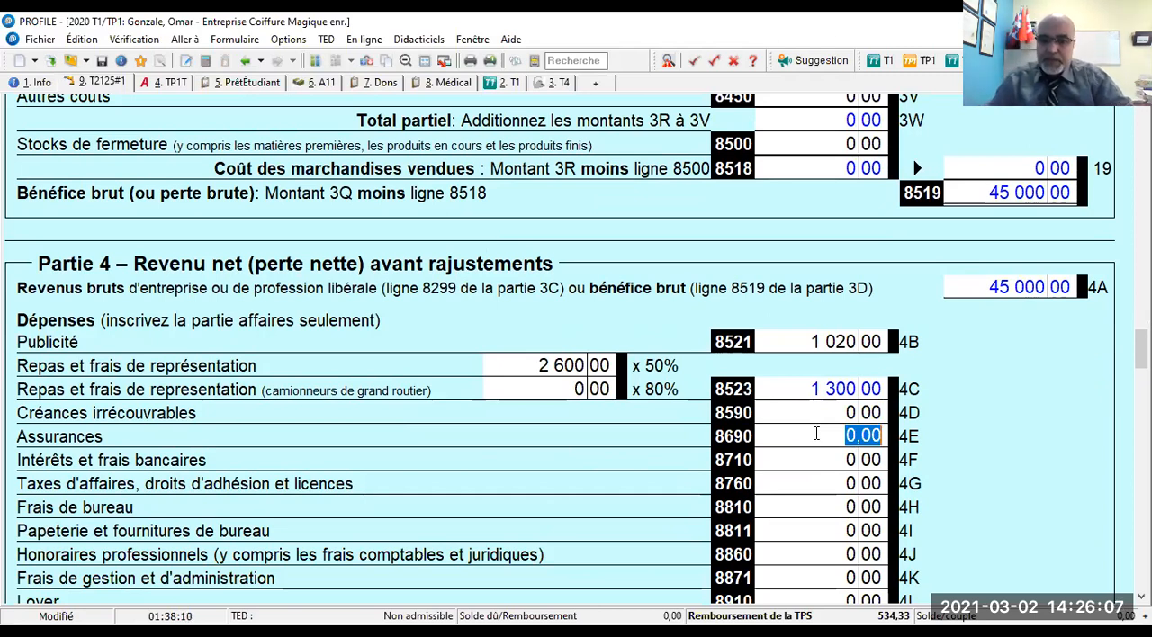
pyautogui.write('1500')
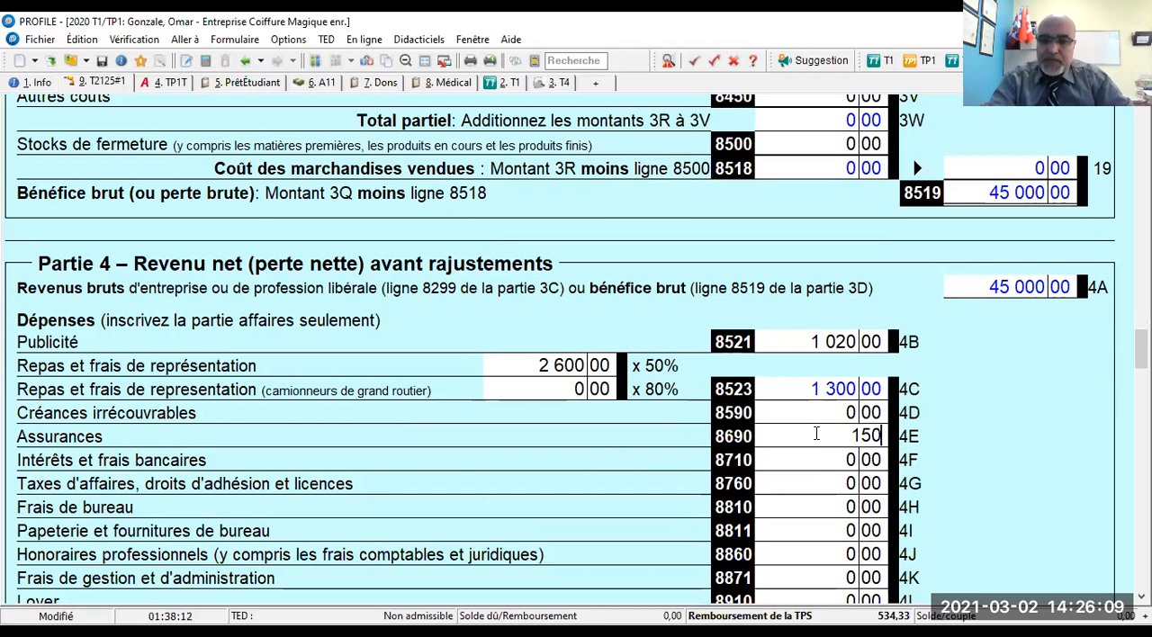
pyautogui.press('Return')
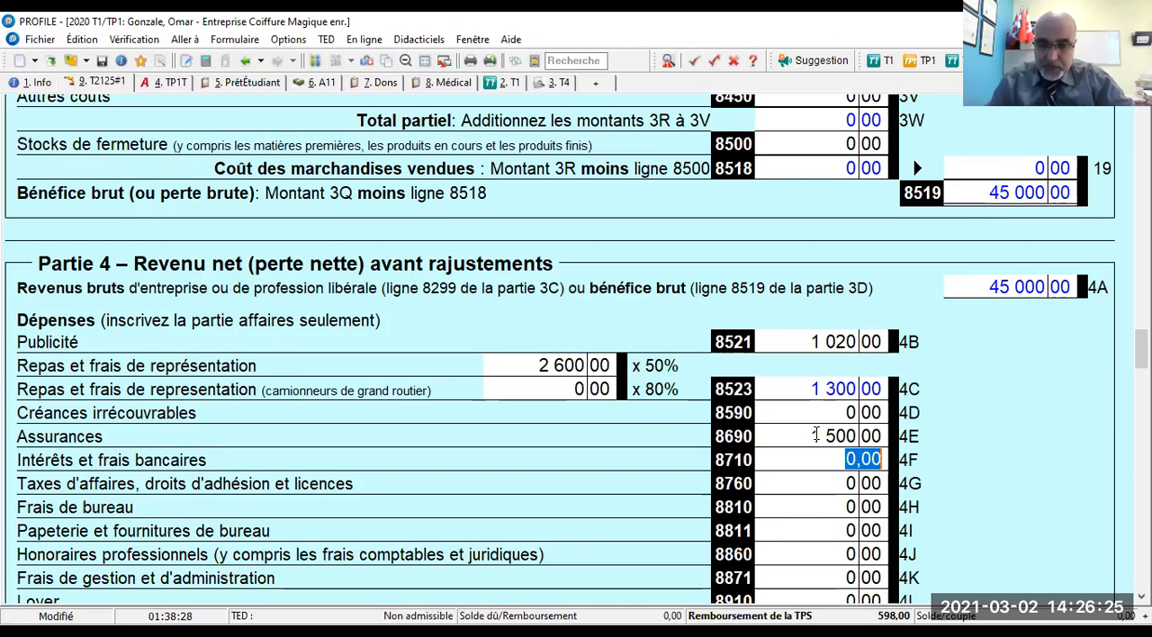
# - Enter 665,50 for interest and bank charges (line 8710) and 250 for business taxes, dues and licences (line 8760)
pyautogui.write('66')
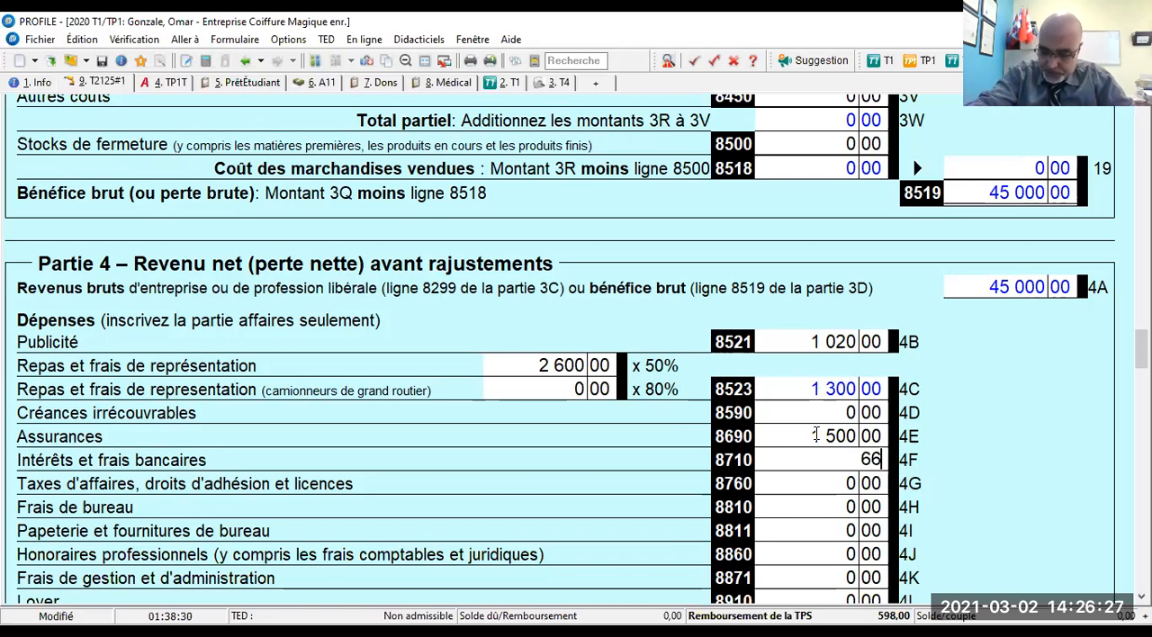
pyautogui.write('5')
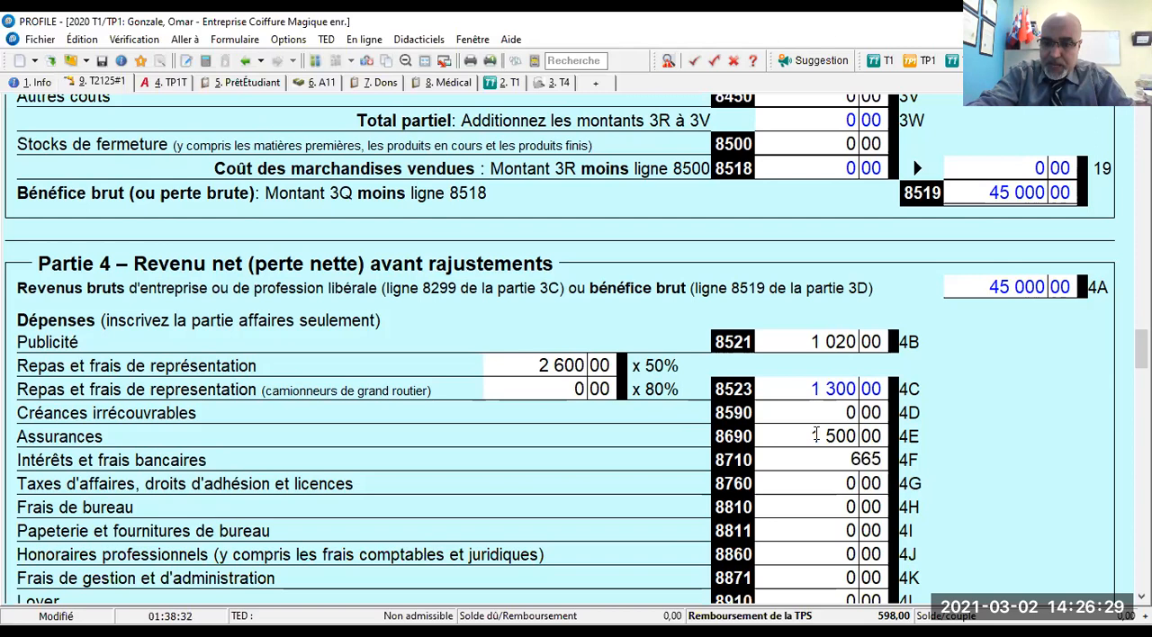
pyautogui.write(',50')
pyautogui.press('Tab')
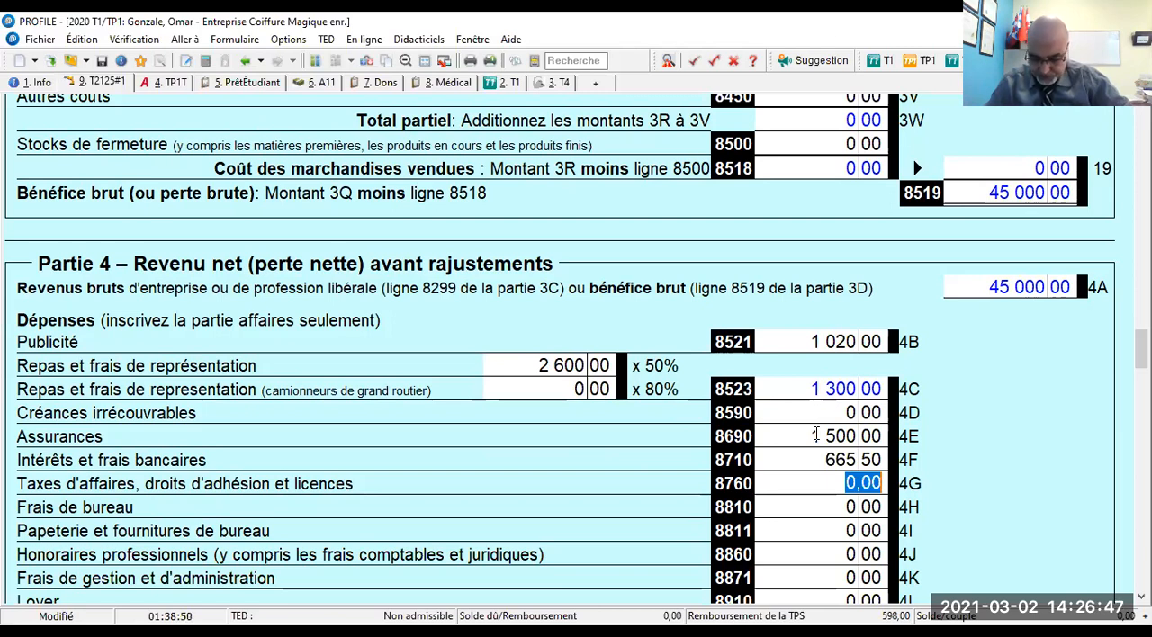
pyautogui.write('250')
pyautogui.press('Tab')
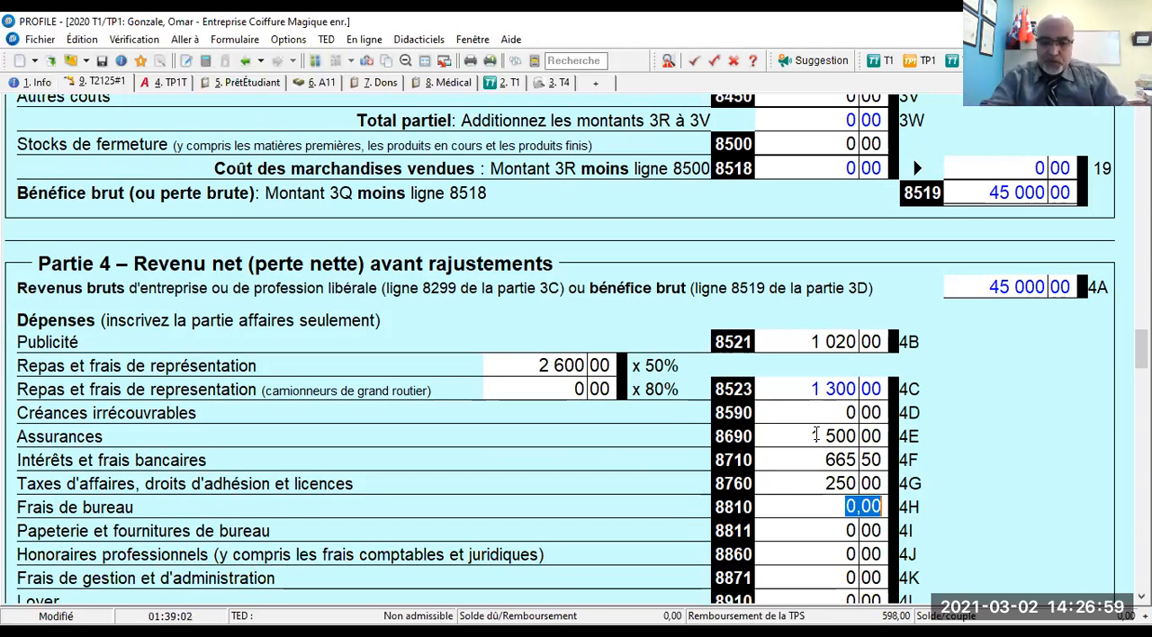
# - Enter 150 for professional fees (Honoraires professionnels, line 8860), skipping the office expense and stationery lines
pyautogui.press('Tab')
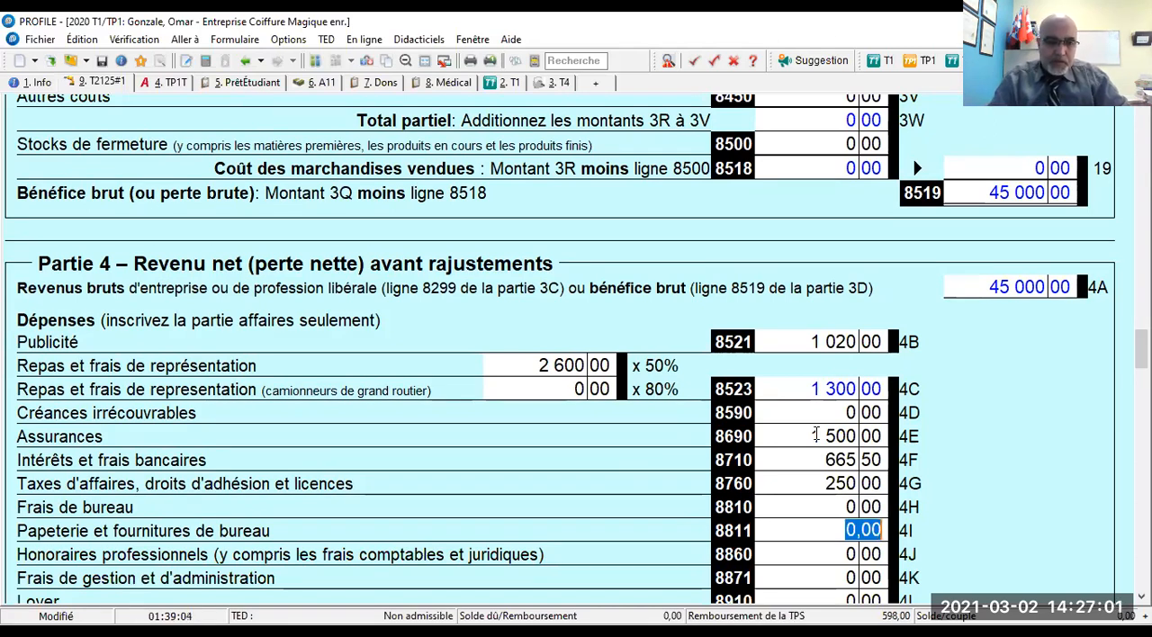
pyautogui.hotkey('alt', 'Tab')
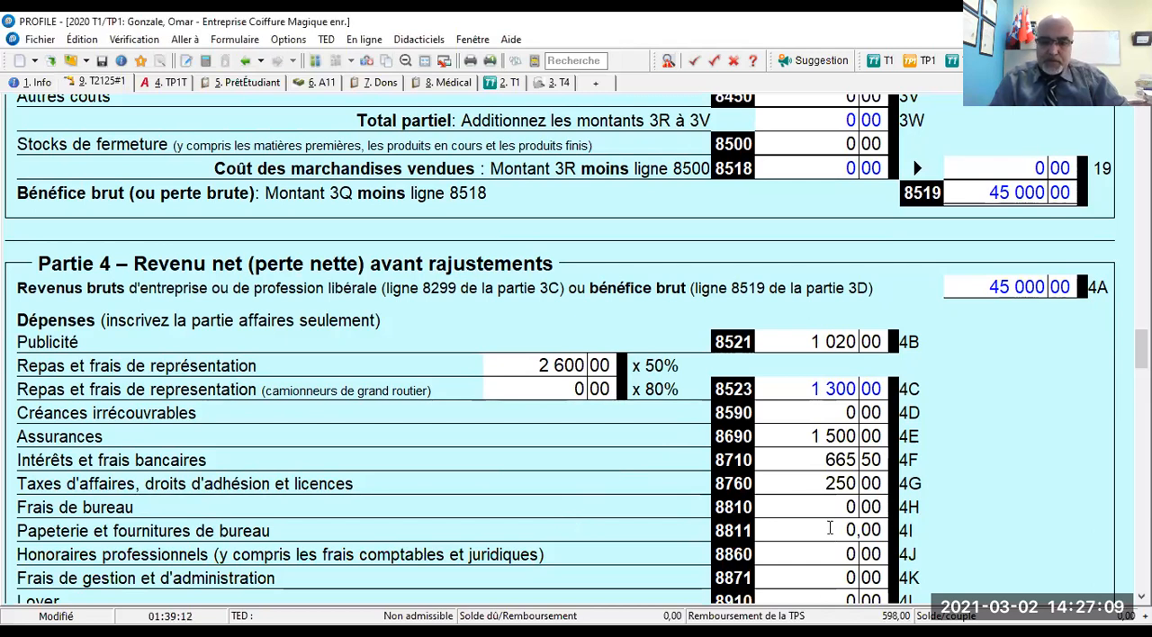
pyautogui.press('Tab')
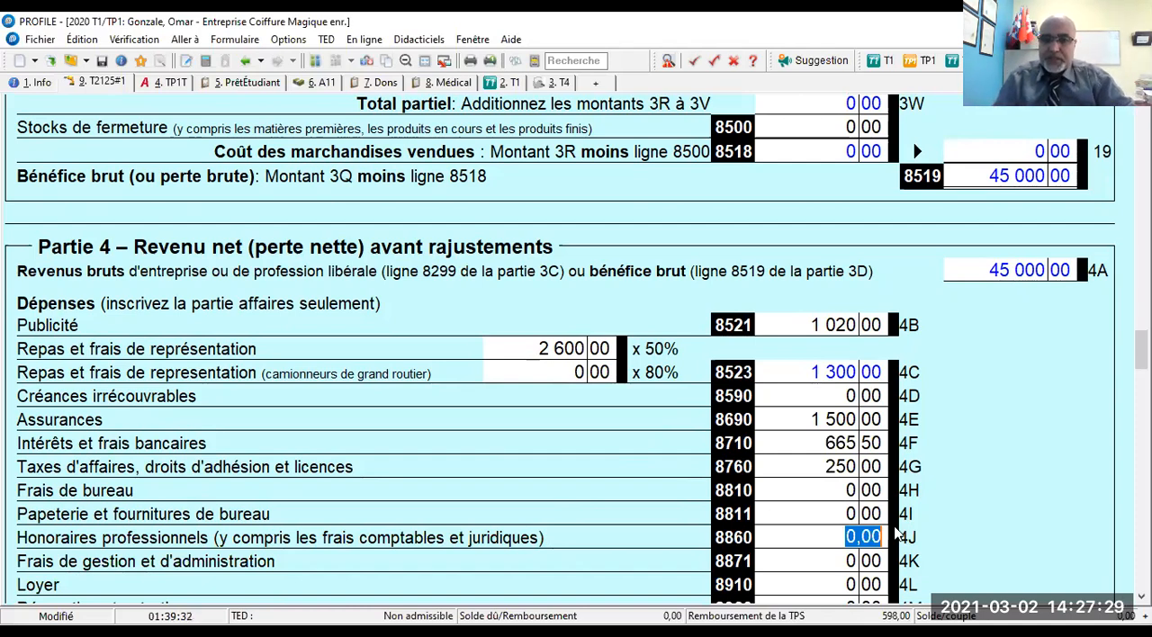
pyautogui.hotkey('alt', 'Tab')
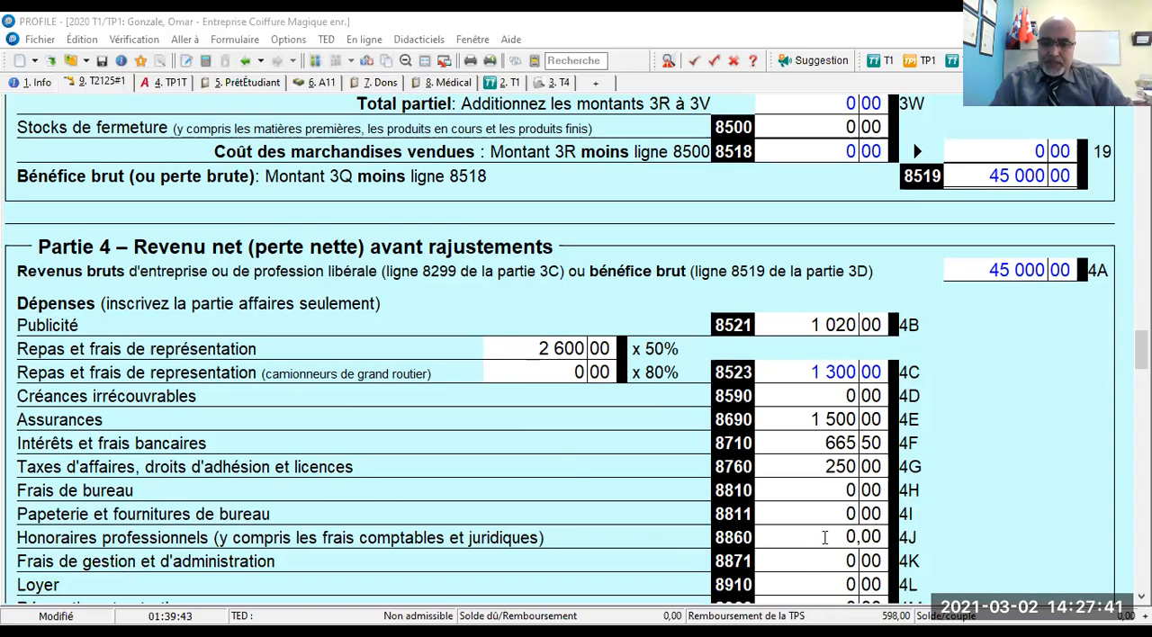
pyautogui.write('150')
pyautogui.press('Return')
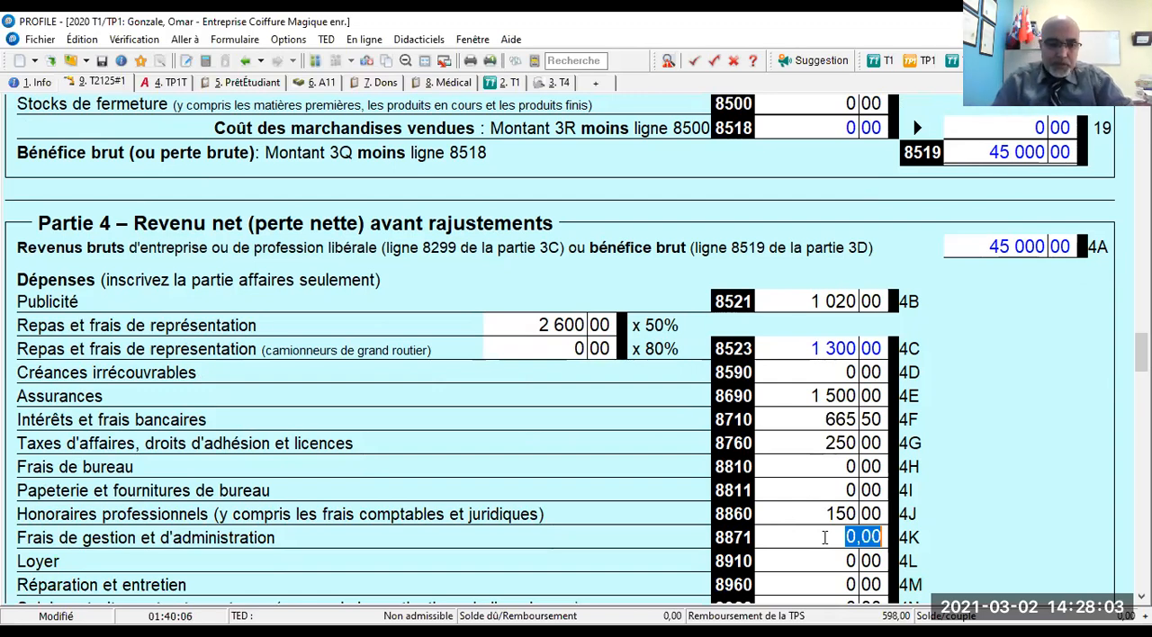
# - Enter 7 800 for rent (Loyer, line 8910) and 995,90 for repairs and maintenance (line 8960)
pyautogui.press('Tab')
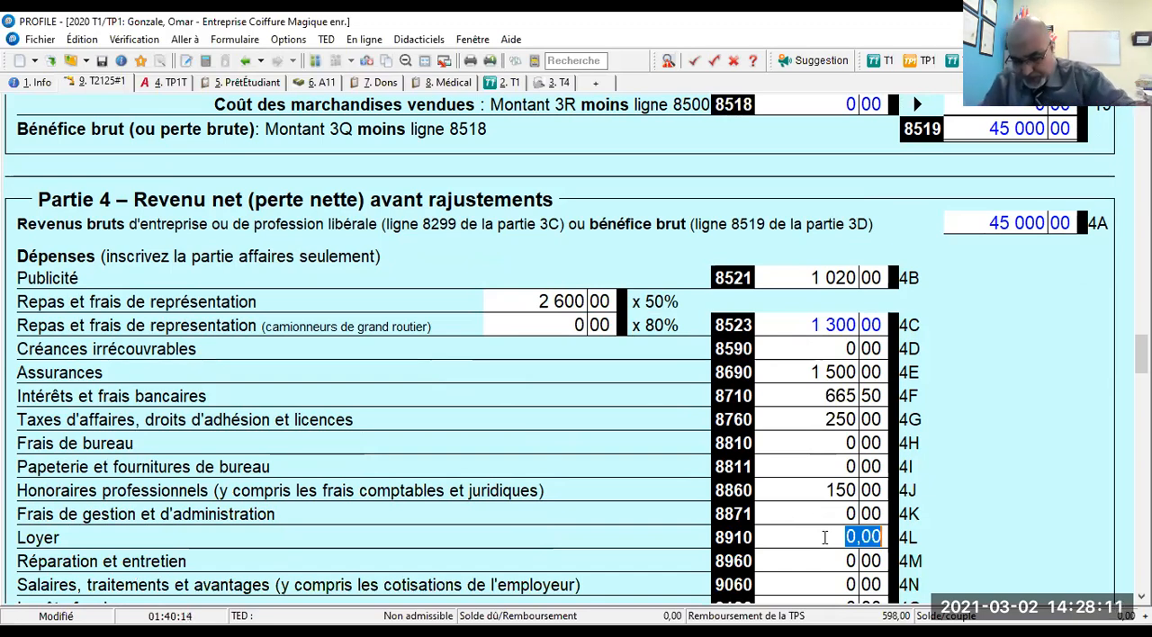
pyautogui.write('7800')
pyautogui.press('Tab')
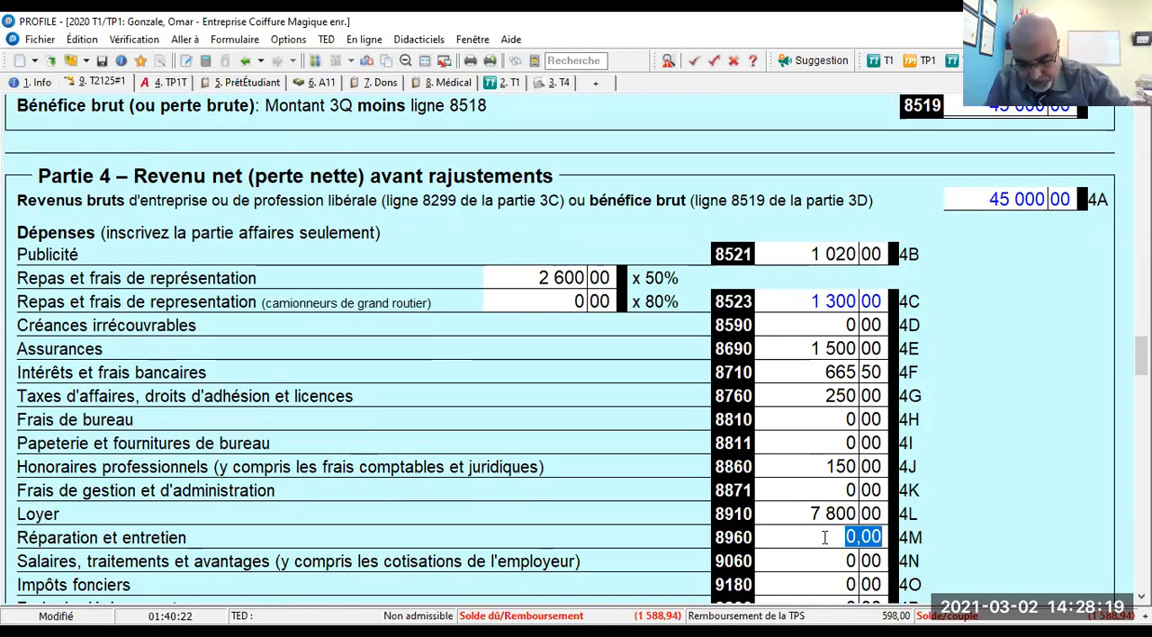
pyautogui.write('995,9')
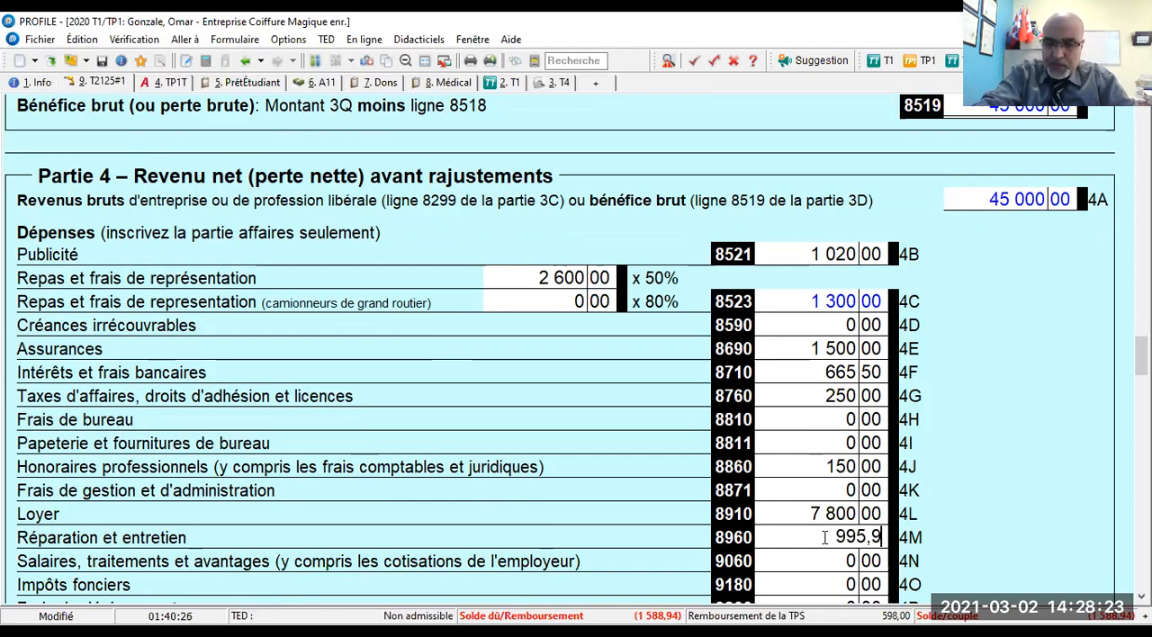
pyautogui.write('0')
pyautogui.press('Tab')
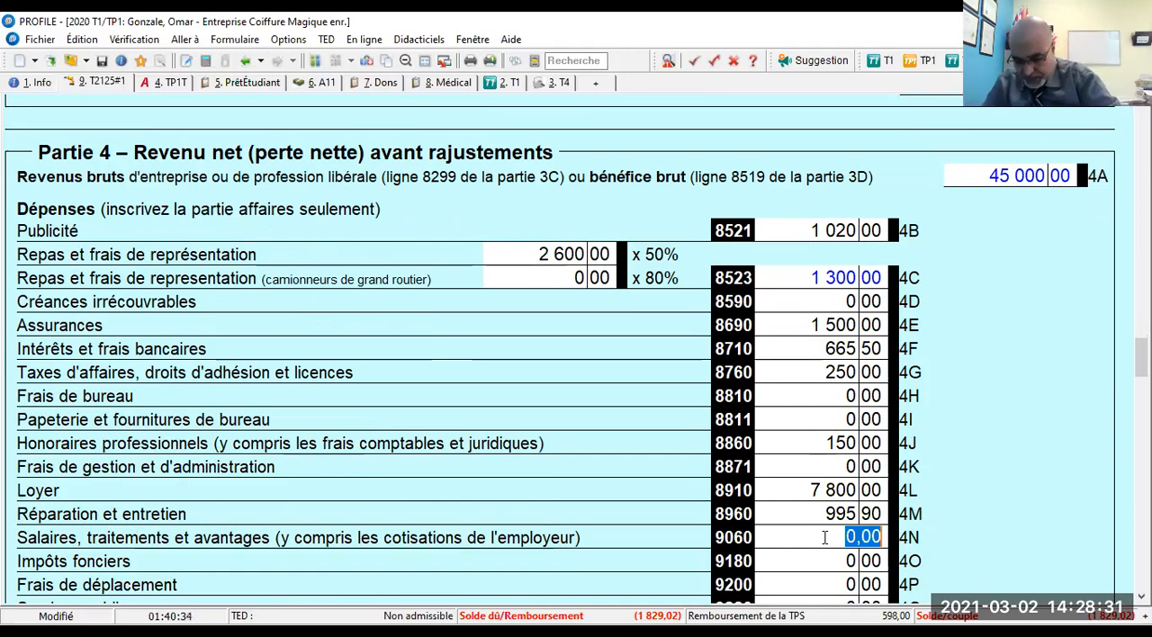
# - Enter 12 000 for salaries, wages and benefits (line 9060) and 1 020 for travel expenses (Frais de déplacement, line 9200)
pyautogui.write('120000')
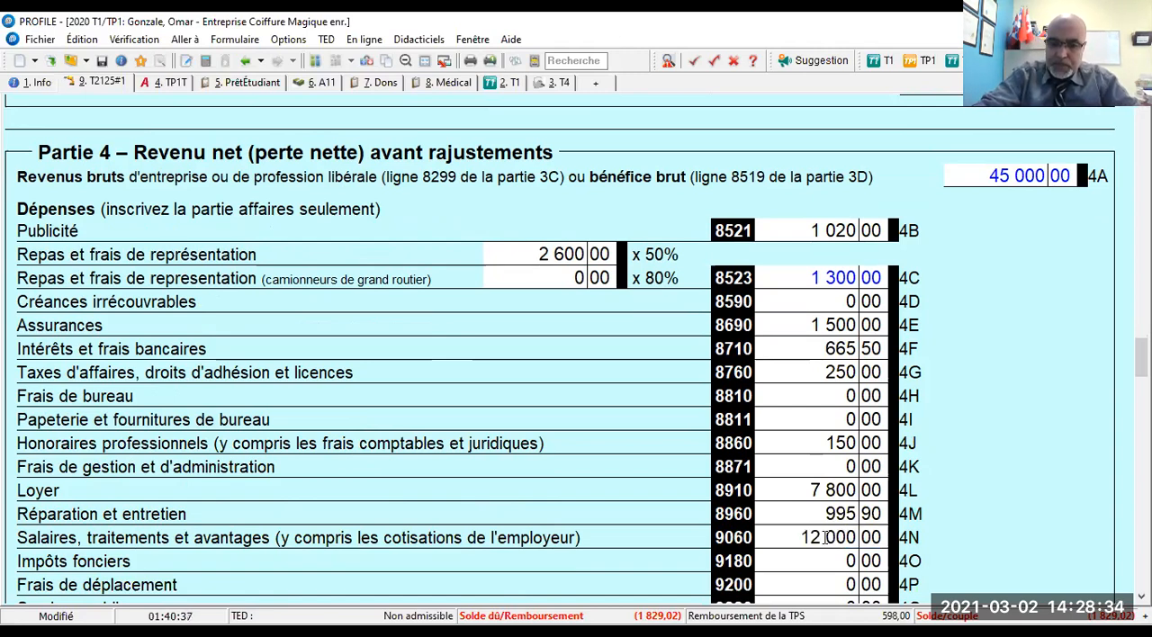
pyautogui.press('Tab')
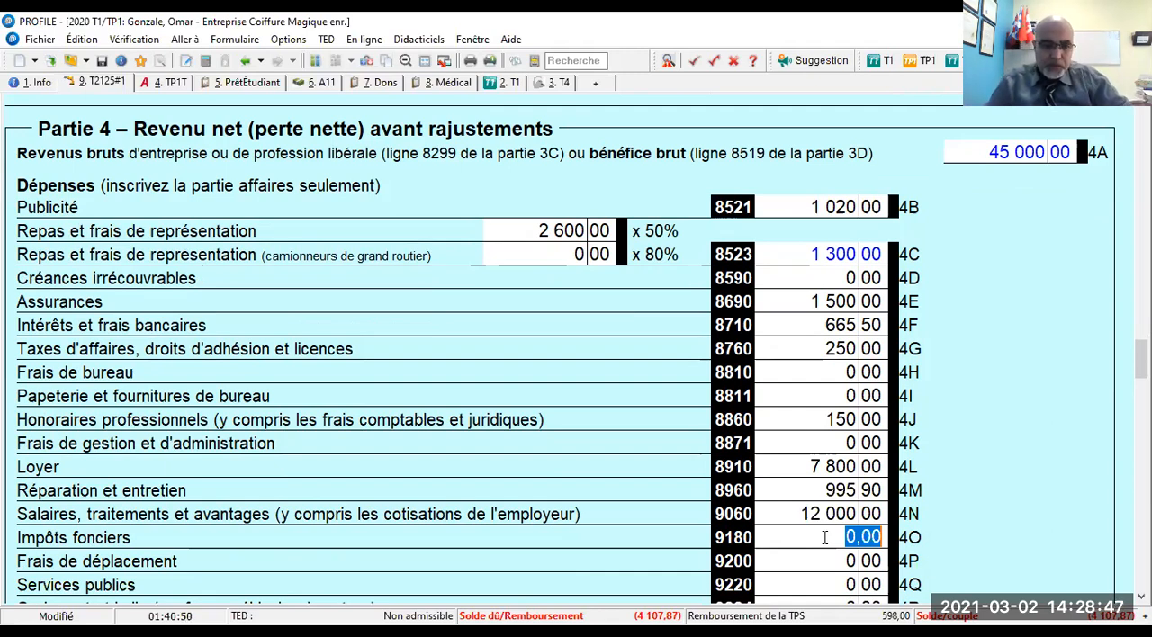
pyautogui.press('Tab')
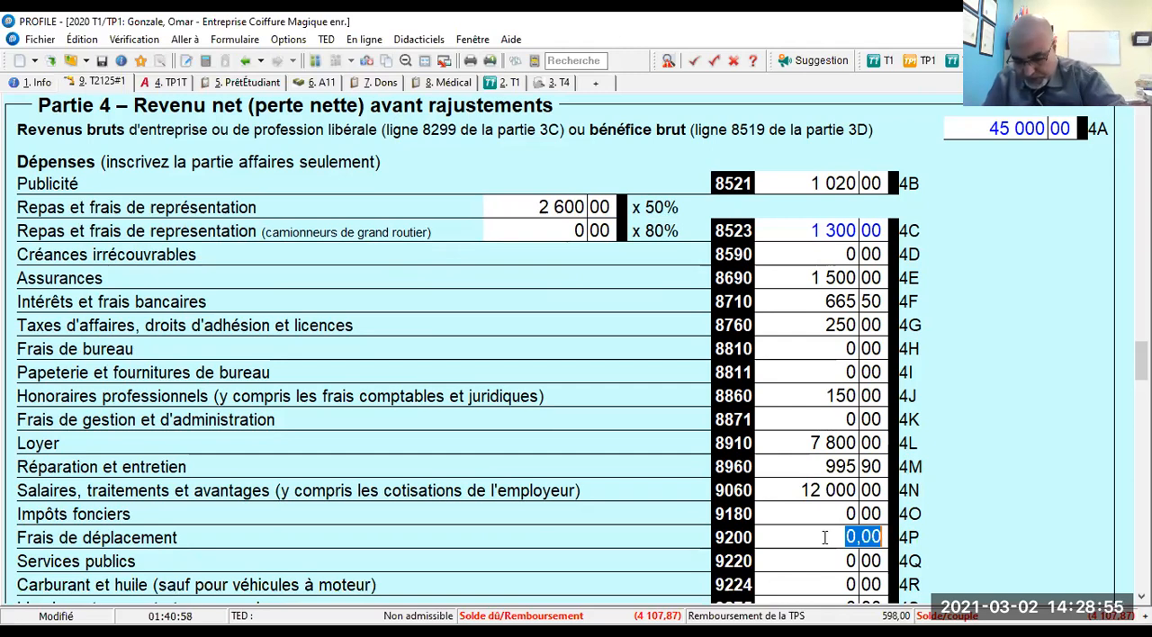
pyautogui.write('1020')
pyautogui.press('Return')
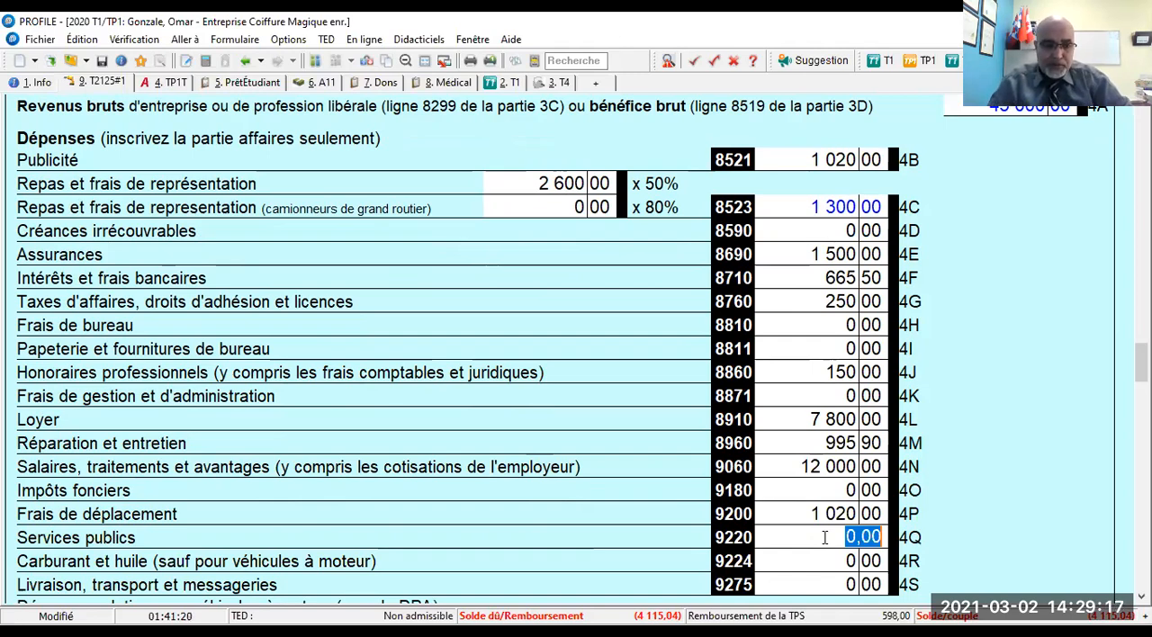
# - Label the blank other-expense line of Part 4 "Amortissement_matérie du salon", skipping the utilities, fuel and delivery lines
pyautogui.press('Tab')
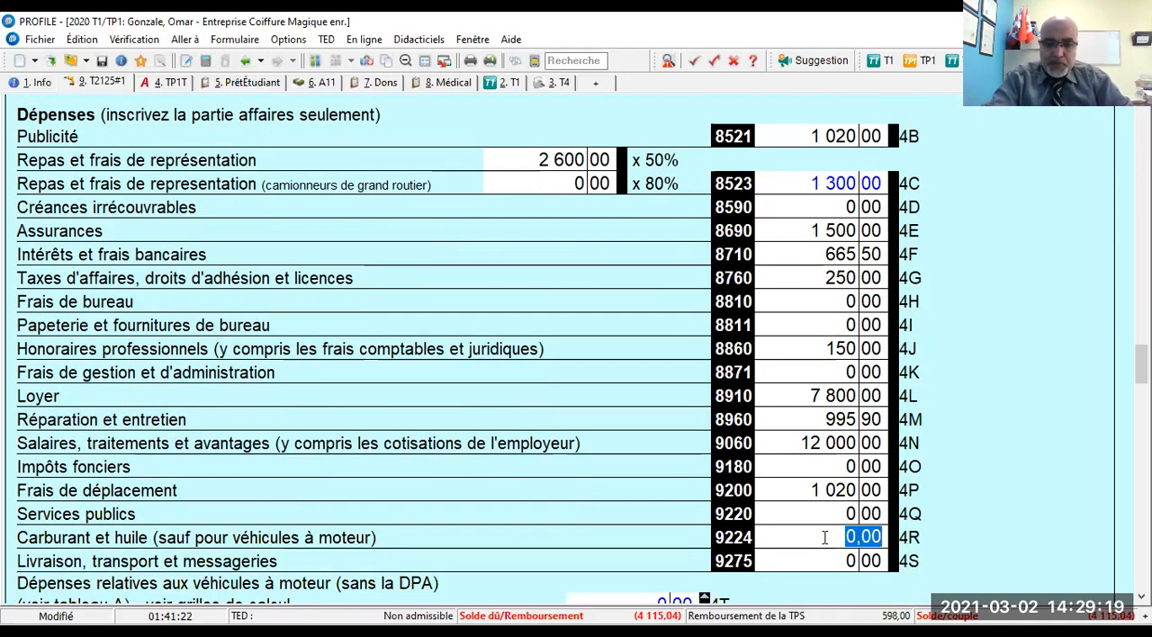
pyautogui.press('Tab')
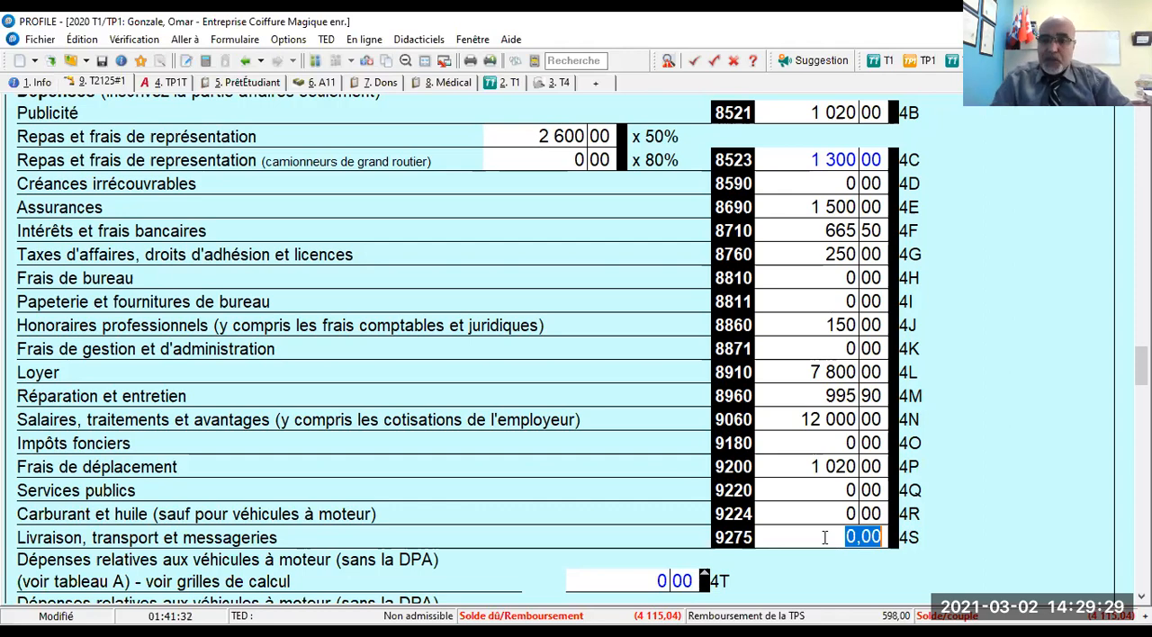
pyautogui.scroll(-3, 814, 536)
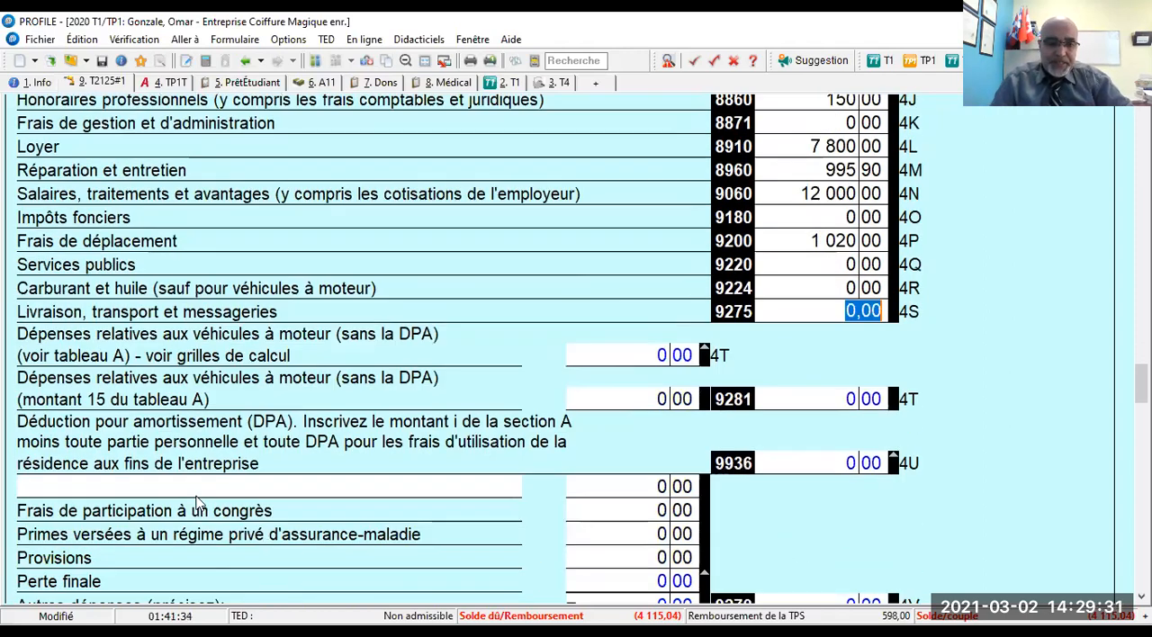
pyautogui.click(194, 486)
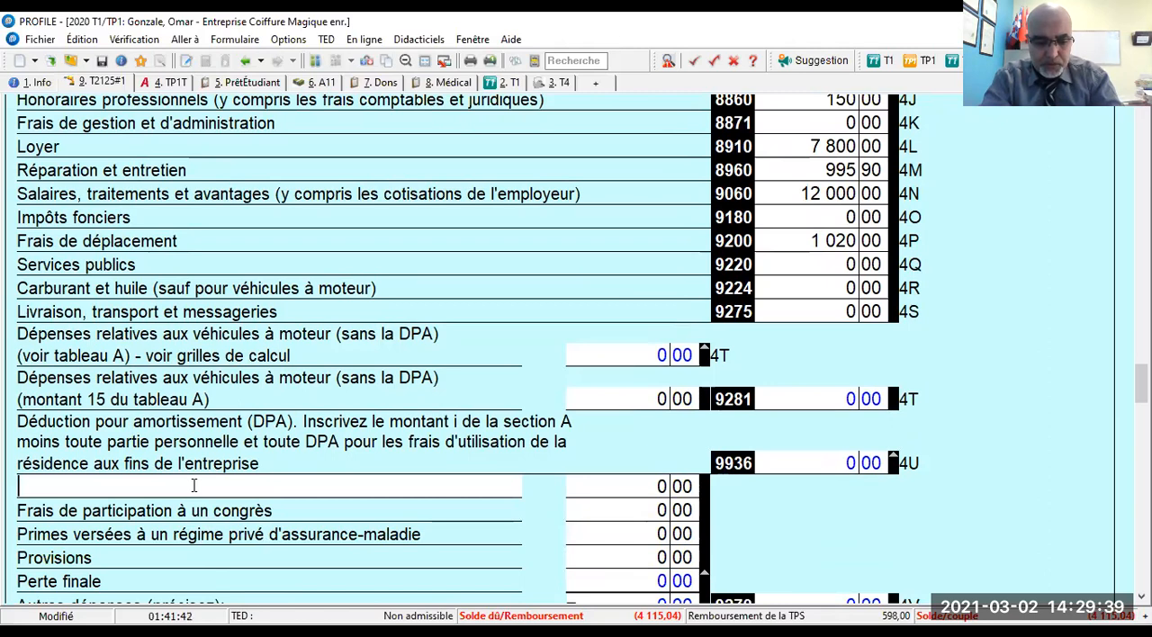
pyautogui.write('Amorti')
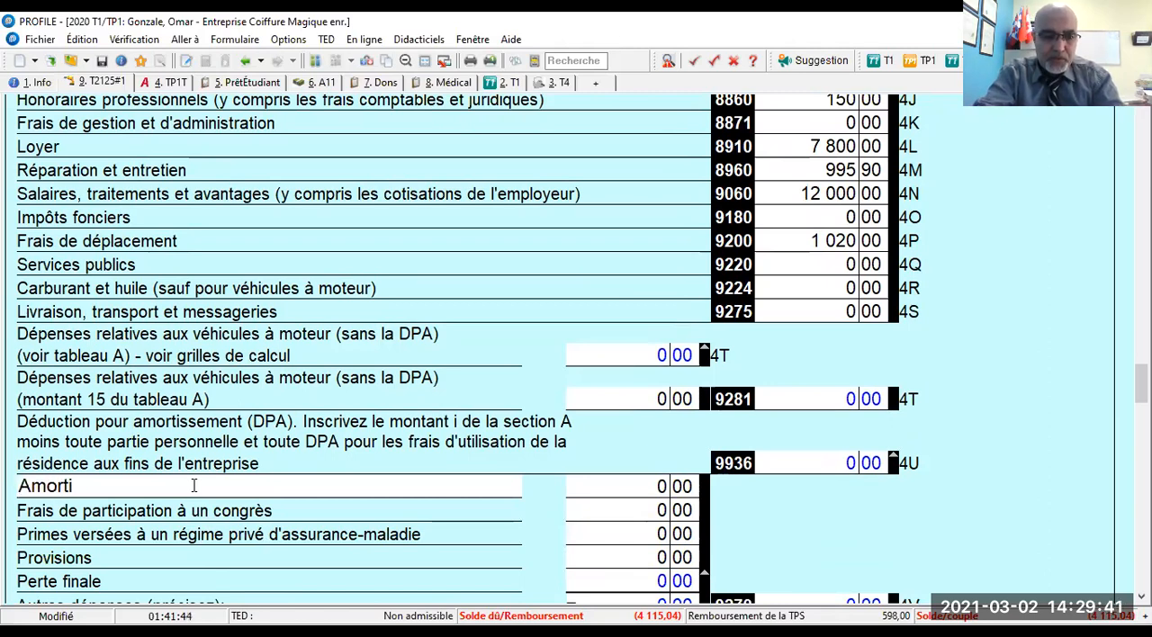
pyautogui.write('ssement')
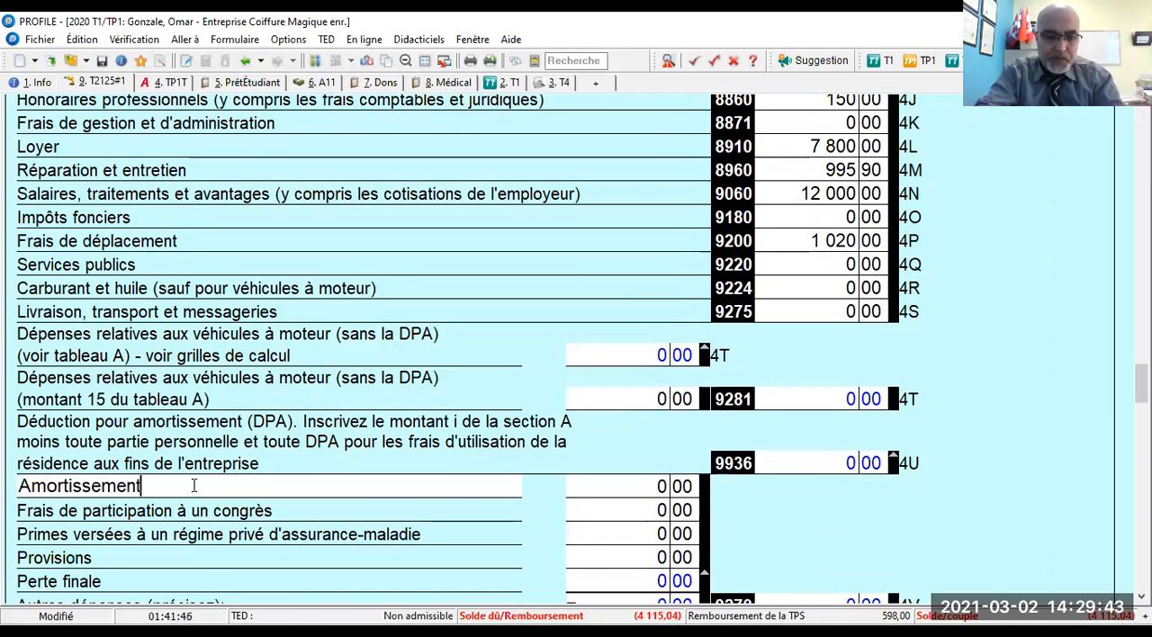
pyautogui.write('_ma')
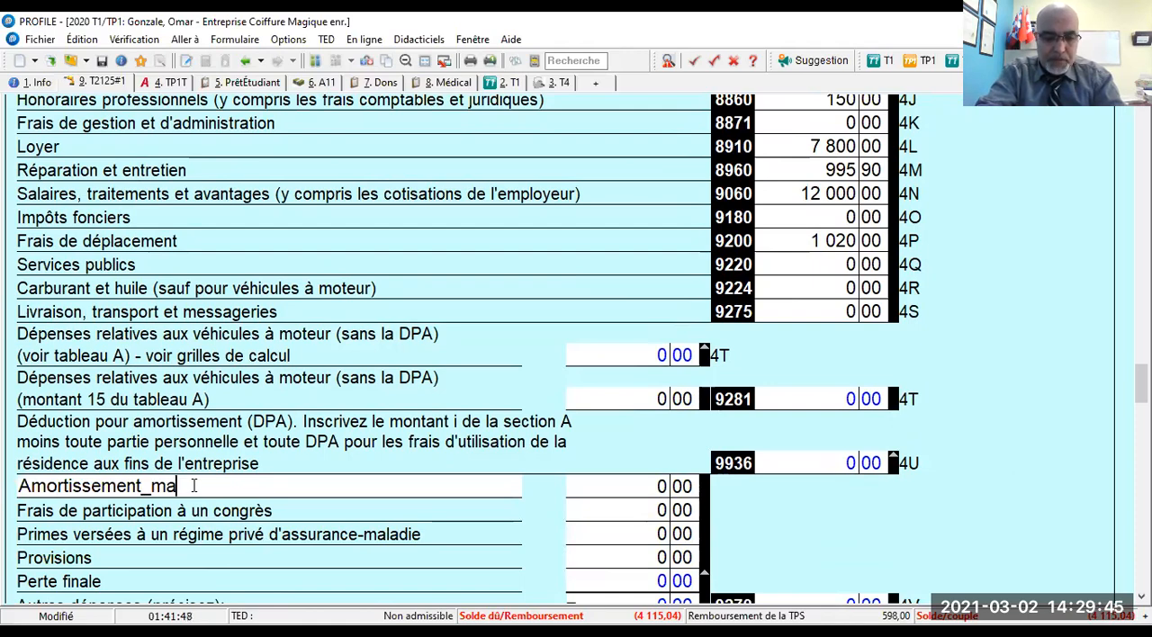
pyautogui.write('tériel du')
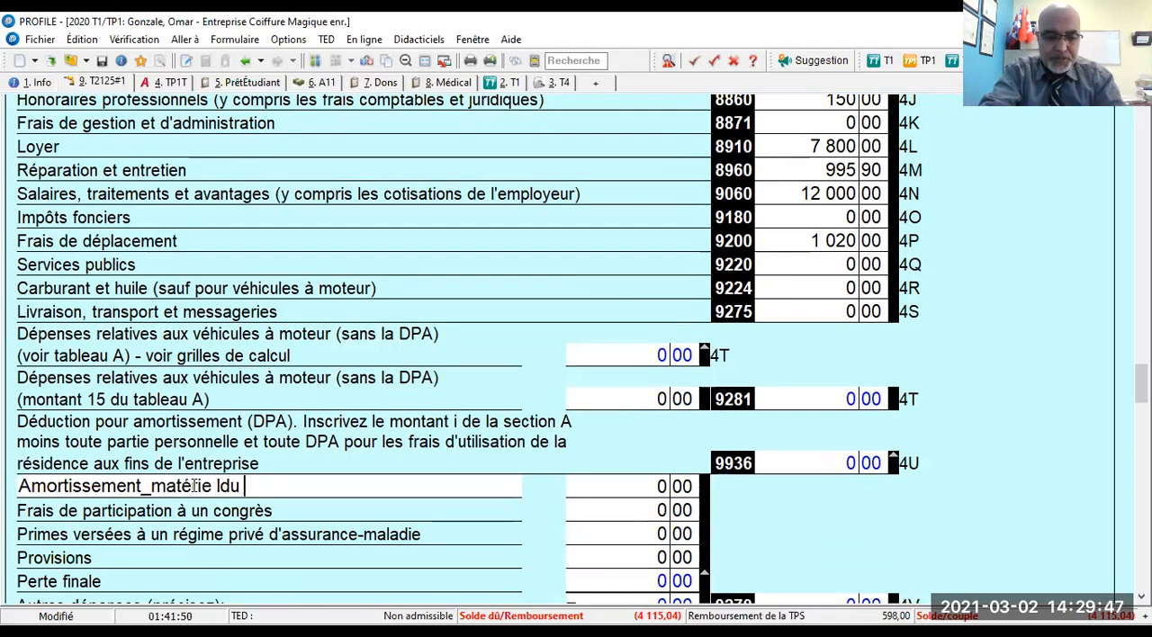
pyautogui.write('s')
pyautogui.press('BackSpace')
pyautogui.press('BackSpace')
pyautogui.press('BackSpace')
pyautogui.press('BackSpace')
pyautogui.write('du salon')
# - Enter 450 as the amount of the salon equipment depreciation expense
pyautogui.press('Tab')
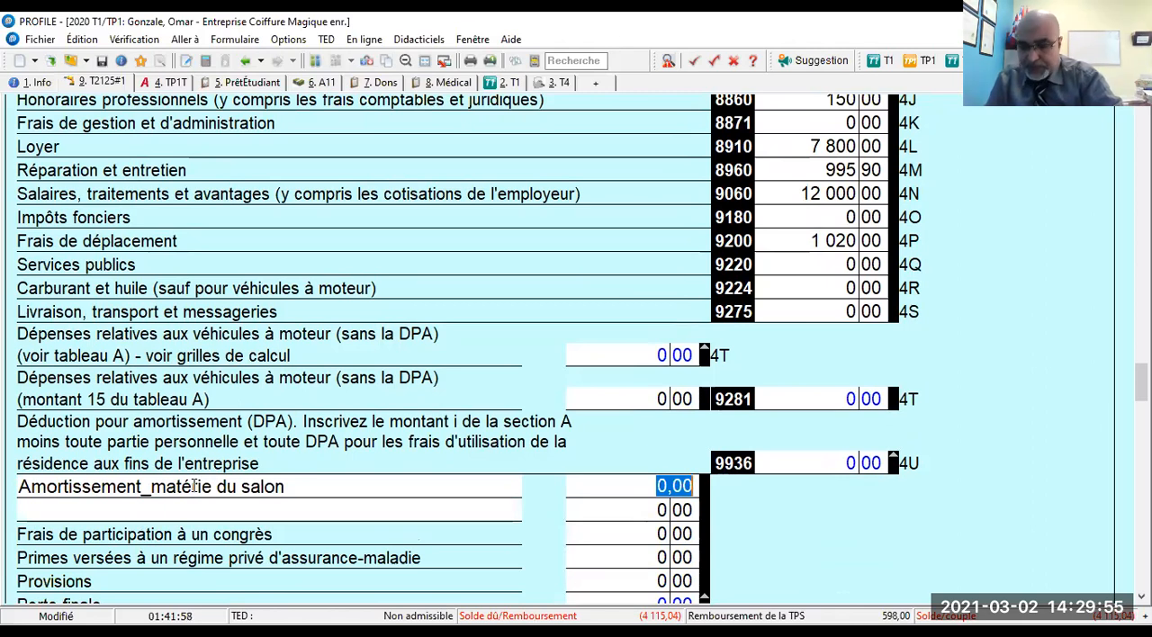
pyautogui.write('450')
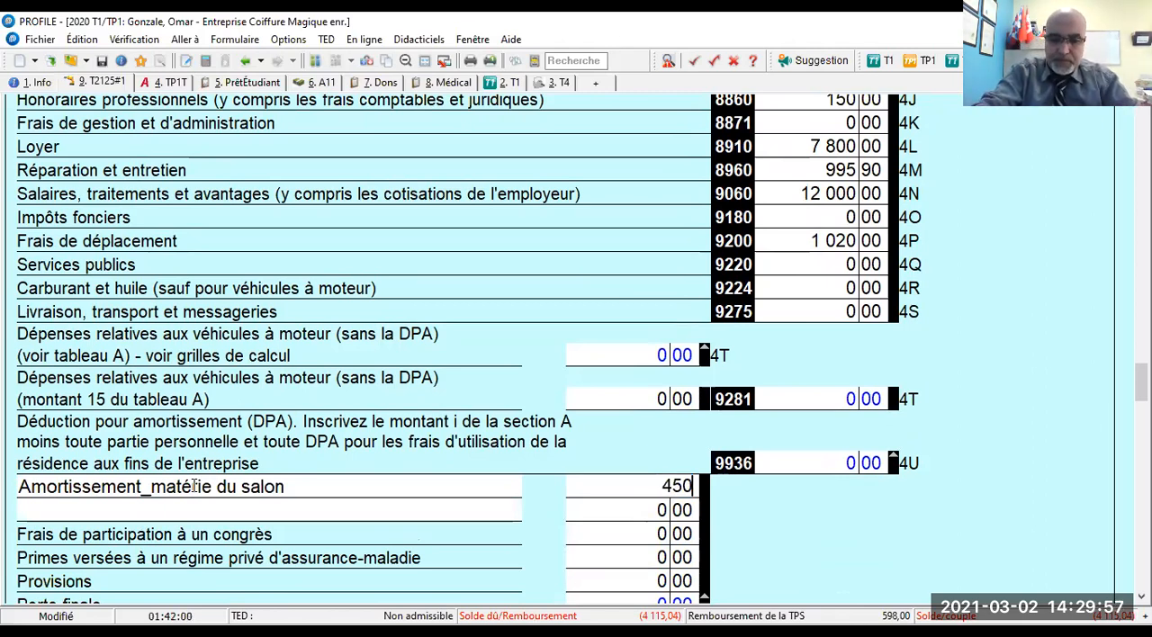
pyautogui.press('Tab')
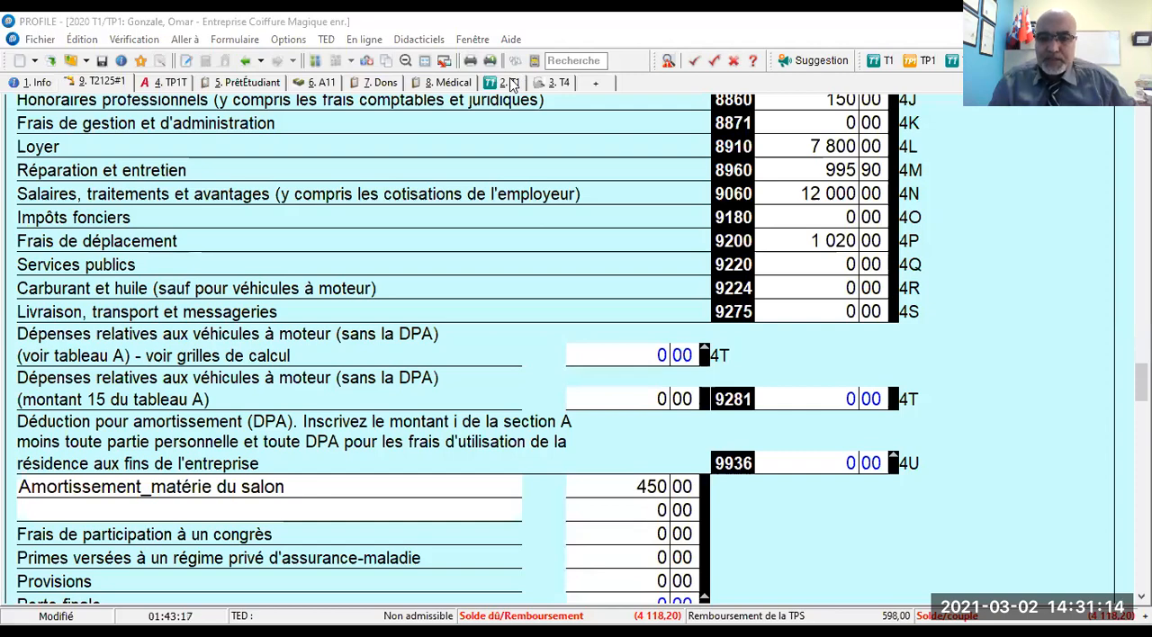
# - Switch to the Excel workbook "TA_Garderie et coiffeur_Dépenses personnelles et professionnelles.xls", passing over the other open workbooks
pyautogui.hotkey('alt', 'Tab')
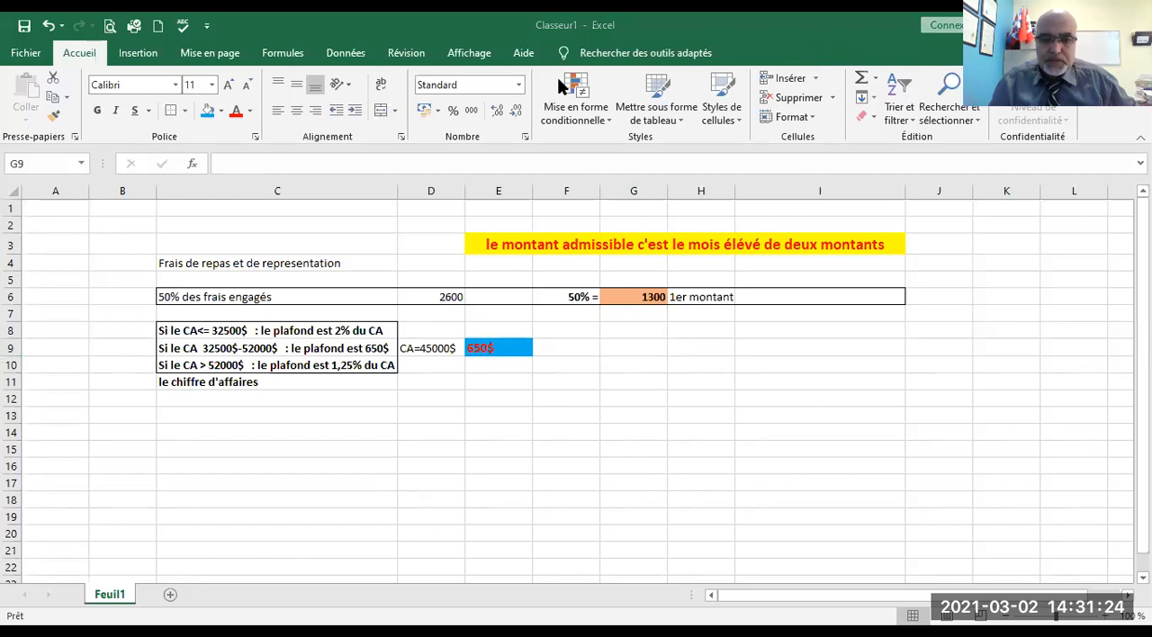
pyautogui.click(319, 525)
pyautogui.click(273, 594)
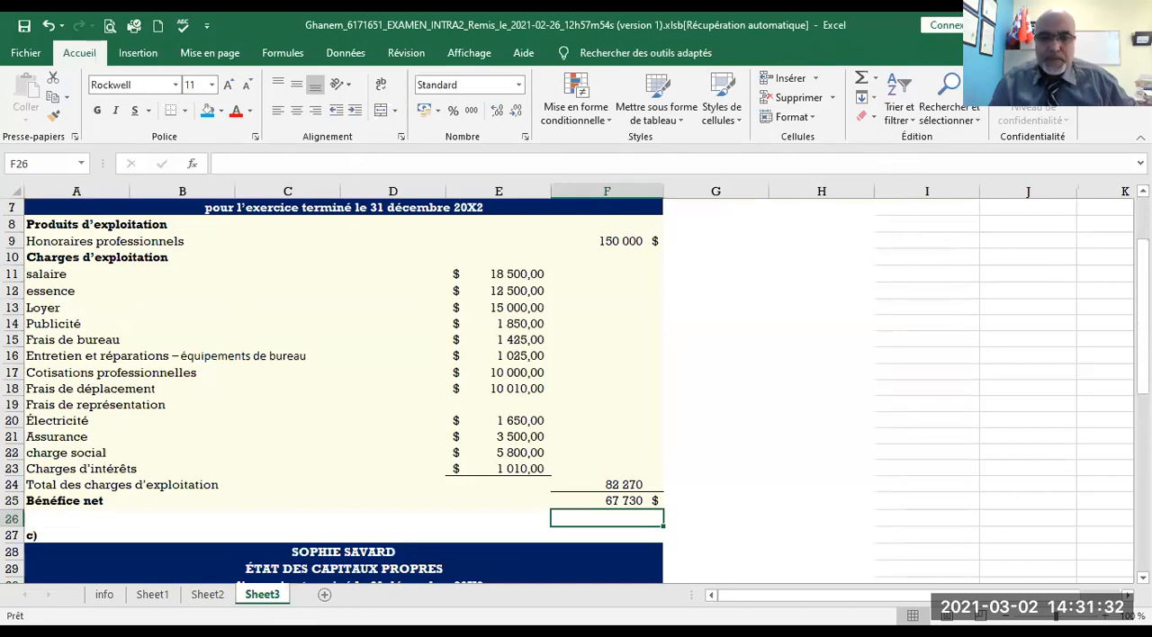
pyautogui.click(1094, 25)
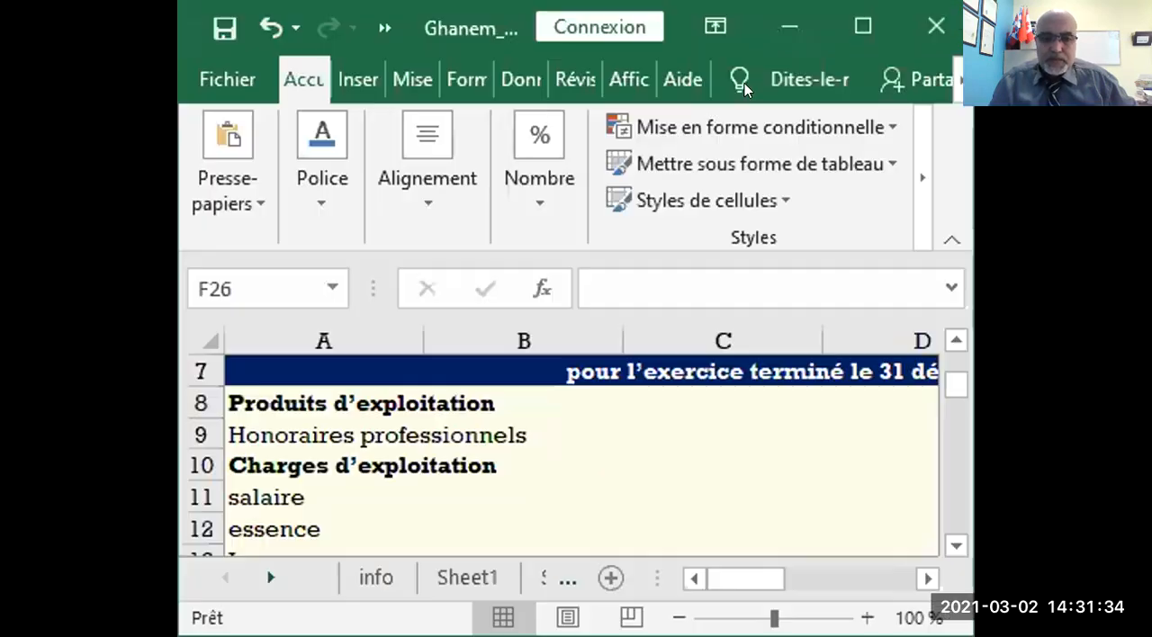
pyautogui.click(846, 20)
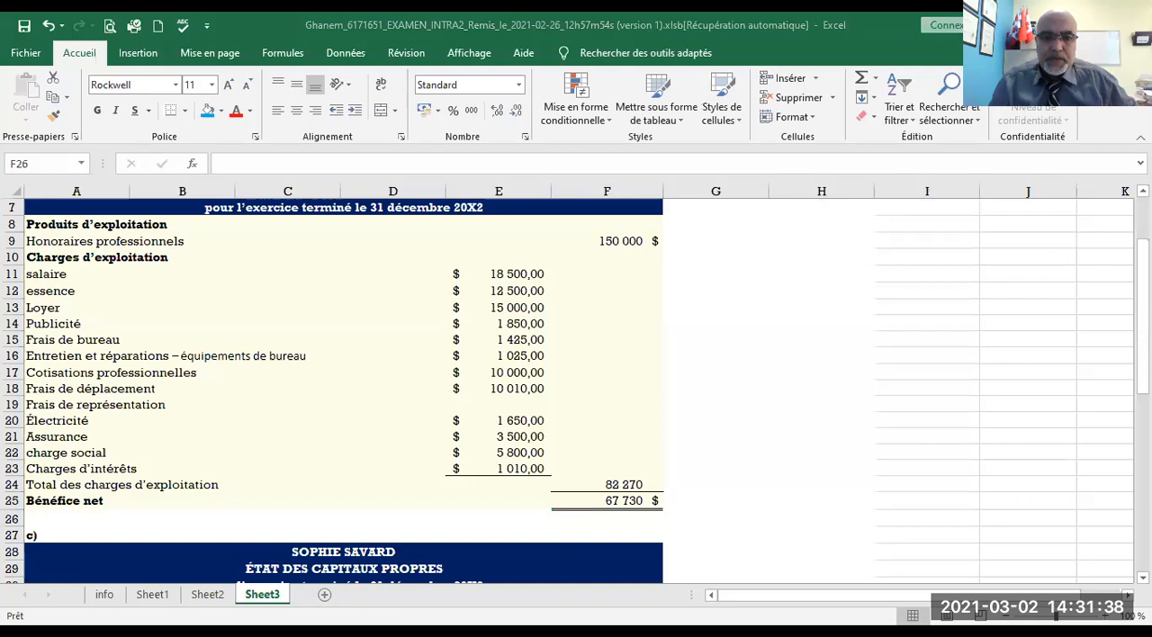
pyautogui.hotkey('alt', 'Tab')
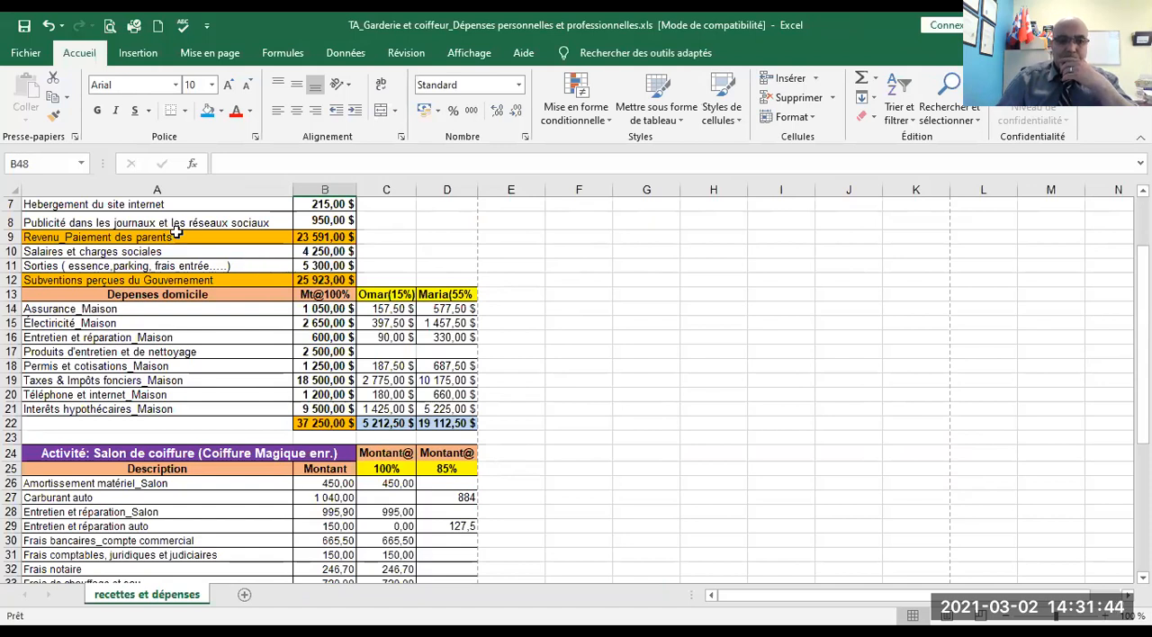
# - Review the daycare activity's items and amounts, and the home expenses with each spouse's 15% and 55% shares
pyautogui.scroll(2, 174, 234)
pyautogui.moveTo(57, 223); pyautogui.dragTo(78, 393)
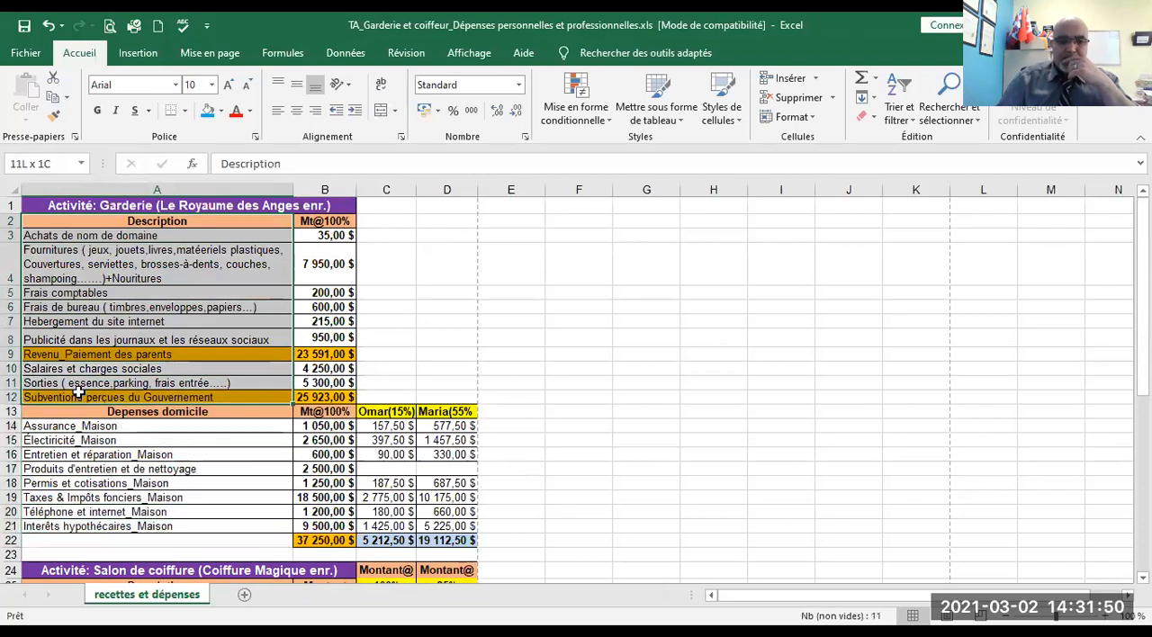
pyautogui.moveTo(311, 223); pyautogui.dragTo(310, 387)
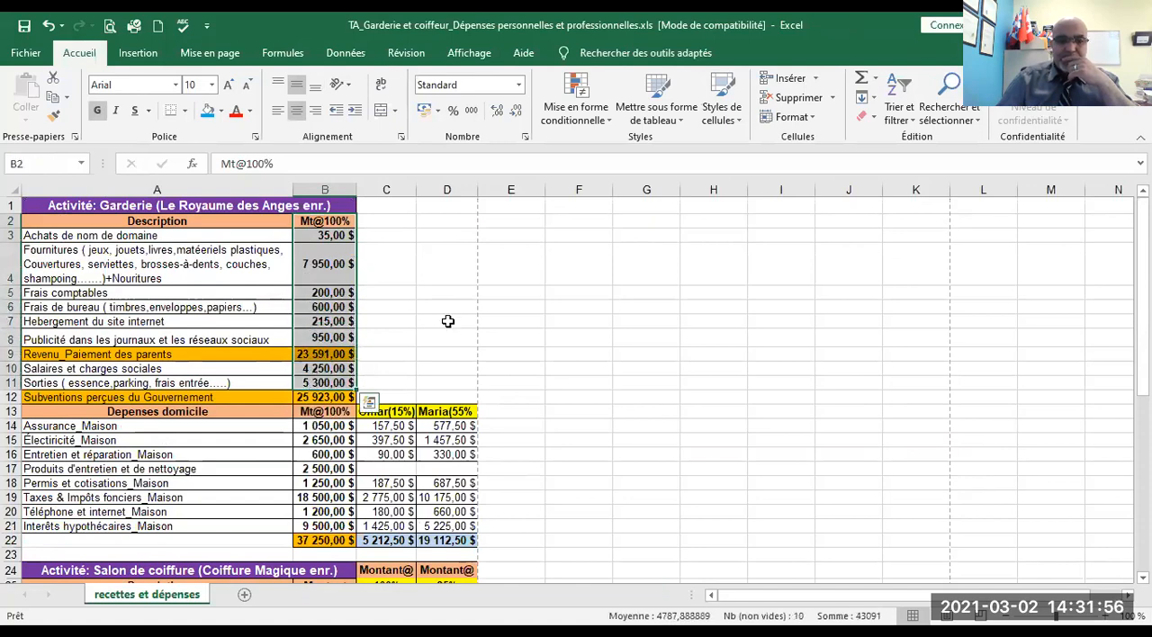
pyautogui.scroll(-2, 450, 320)
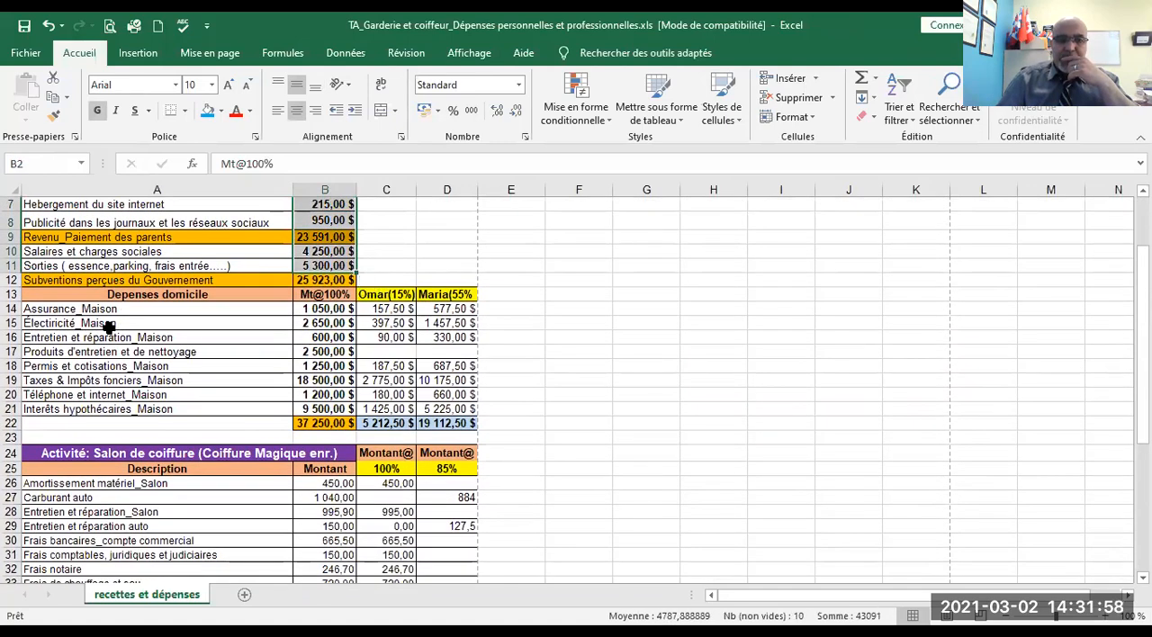
pyautogui.moveTo(82, 309); pyautogui.dragTo(114, 415)
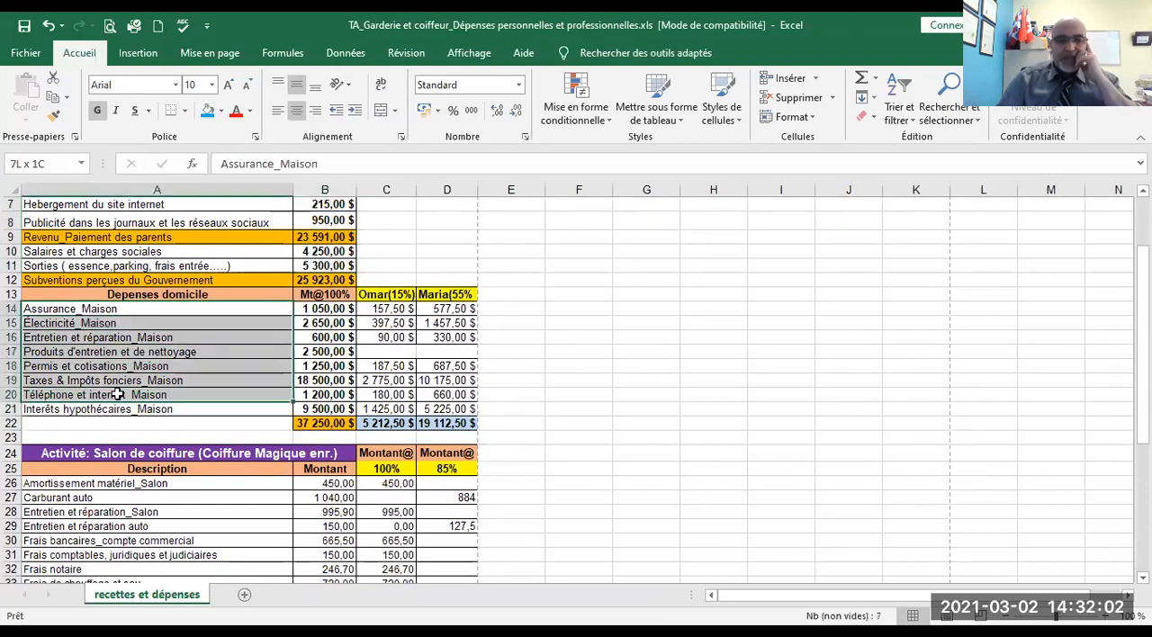
pyautogui.moveTo(303, 310); pyautogui.dragTo(315, 412)
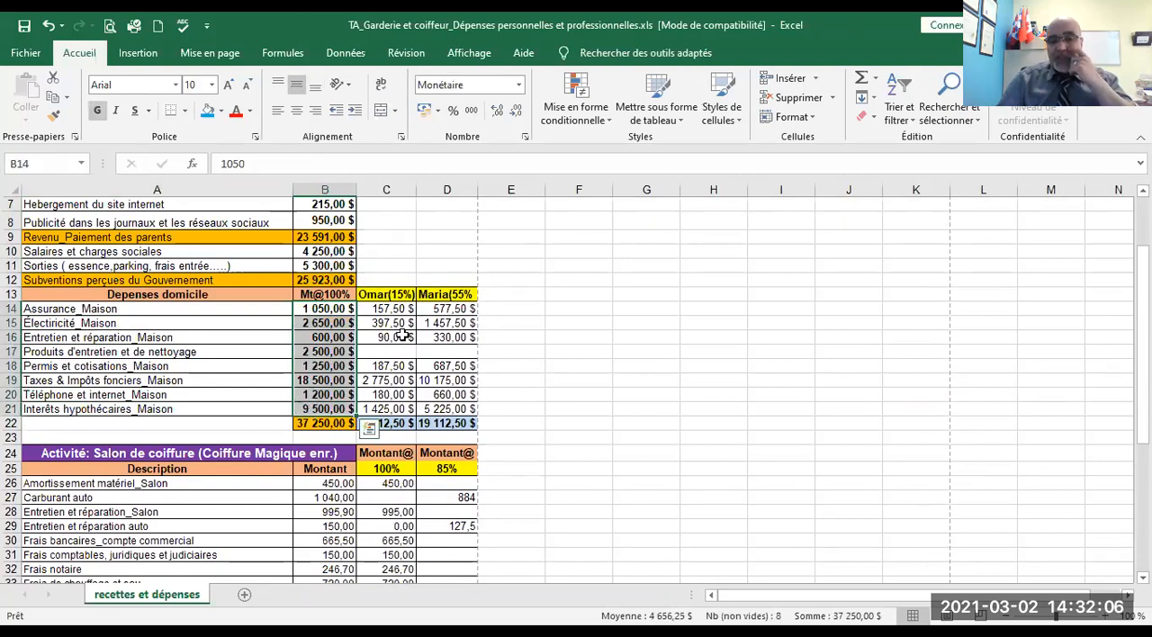
pyautogui.moveTo(376, 308); pyautogui.dragTo(376, 423)
pyautogui.click(376, 296)
pyautogui.moveTo(377, 339); pyautogui.dragTo(377, 420)
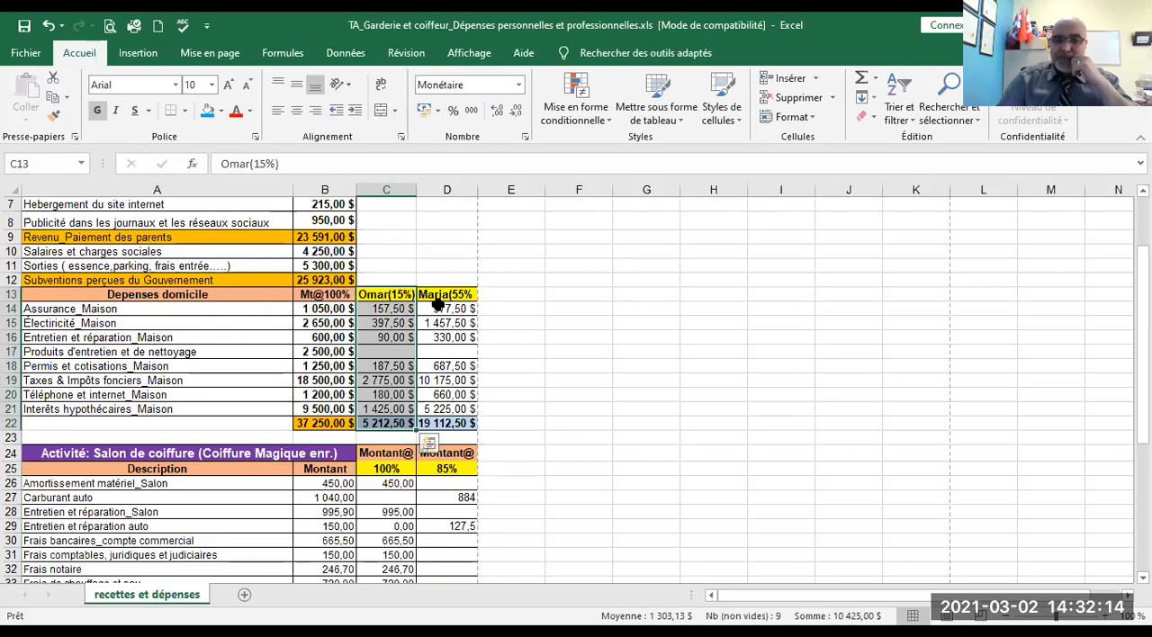
pyautogui.moveTo(436, 295); pyautogui.dragTo(441, 423)
# - Review the hairdressing salon's expense amounts, from Amortissement matériel_Salon down to Publicité
pyautogui.scroll(-3, 160, 372)
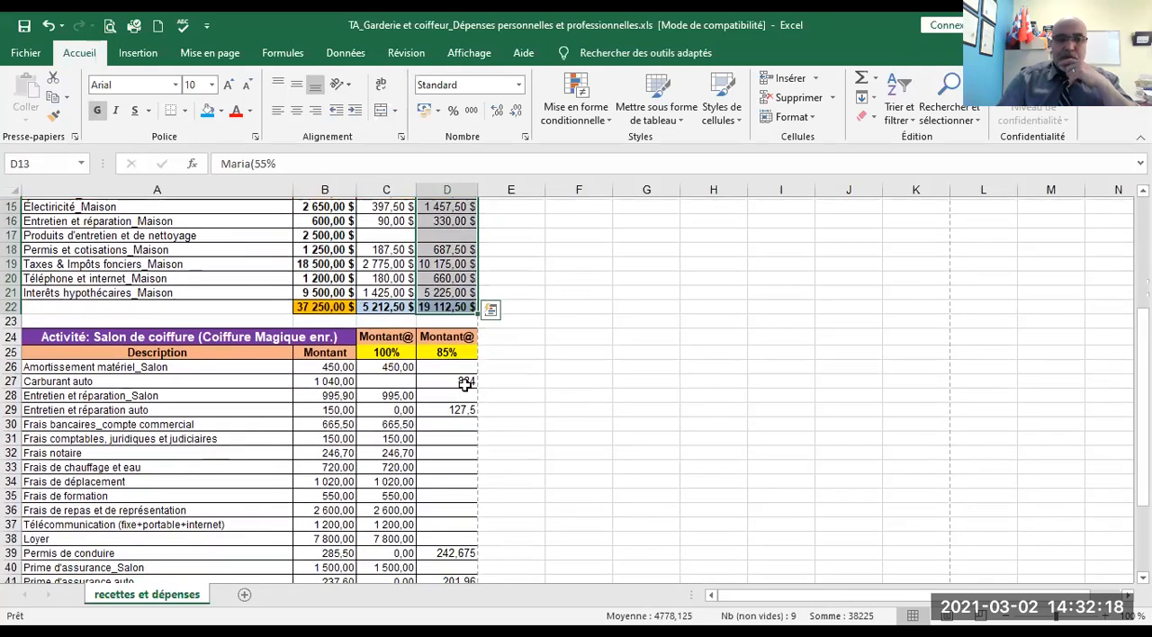
pyautogui.scroll(-2, 138, 339)
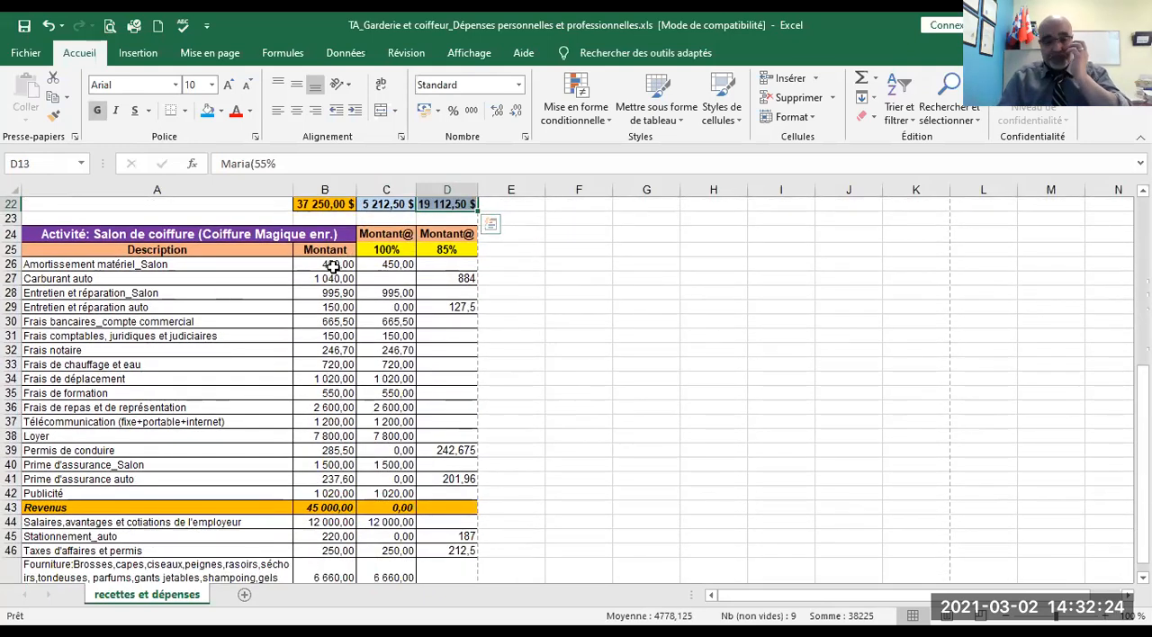
pyautogui.moveTo(333, 267); pyautogui.dragTo(320, 494)
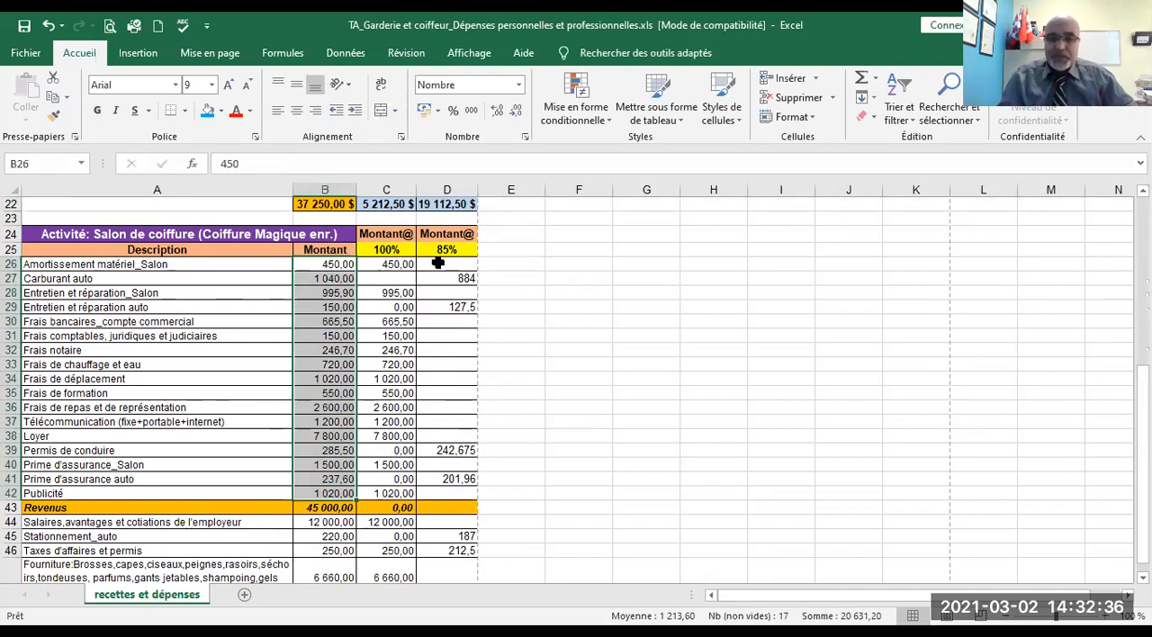
# - Shade the Carburant auto row (A27:D27) and the Entretien et réparation auto row (A29:D29) blue
pyautogui.moveTo(461, 277); pyautogui.dragTo(127, 288)
pyautogui.moveTo(45, 277); pyautogui.dragTo(442, 275)
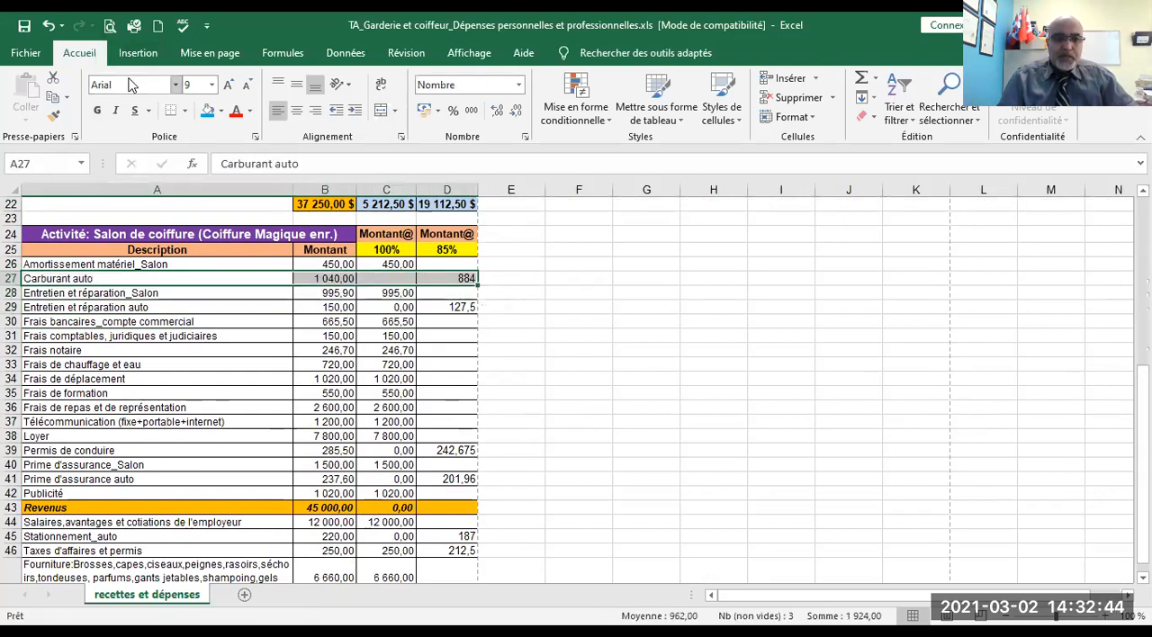
pyautogui.click(133, 85)
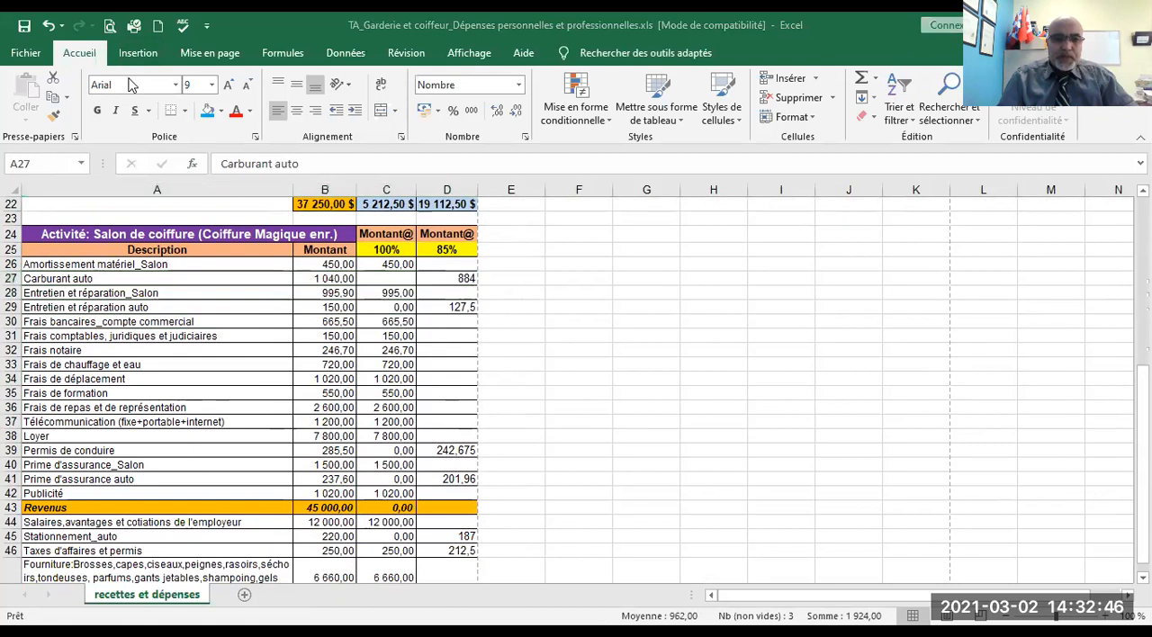
pyautogui.click(207, 111)
pyautogui.moveTo(459, 307); pyautogui.dragTo(116, 297)
pyautogui.moveTo(48, 307); pyautogui.dragTo(461, 309)
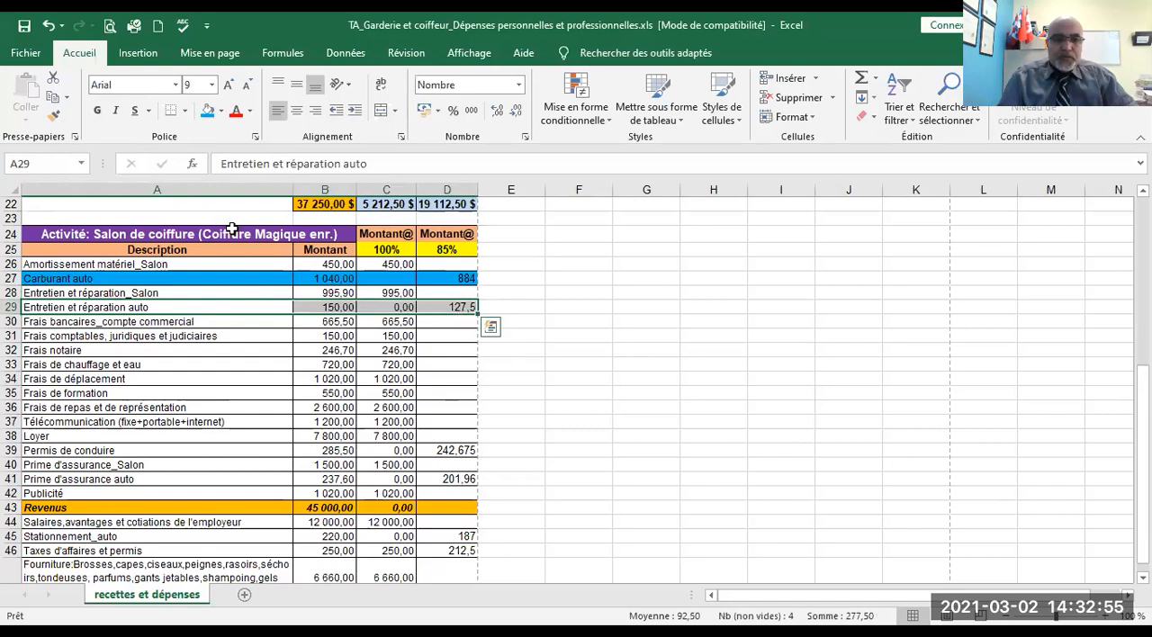
pyautogui.click(206, 110)
# - Shade the Permis de conduire, Prime d'assurance auto and Stationnement_auto rows blue across columns A to D
pyautogui.moveTo(173, 455); pyautogui.dragTo(459, 452)
pyautogui.click(206, 110)
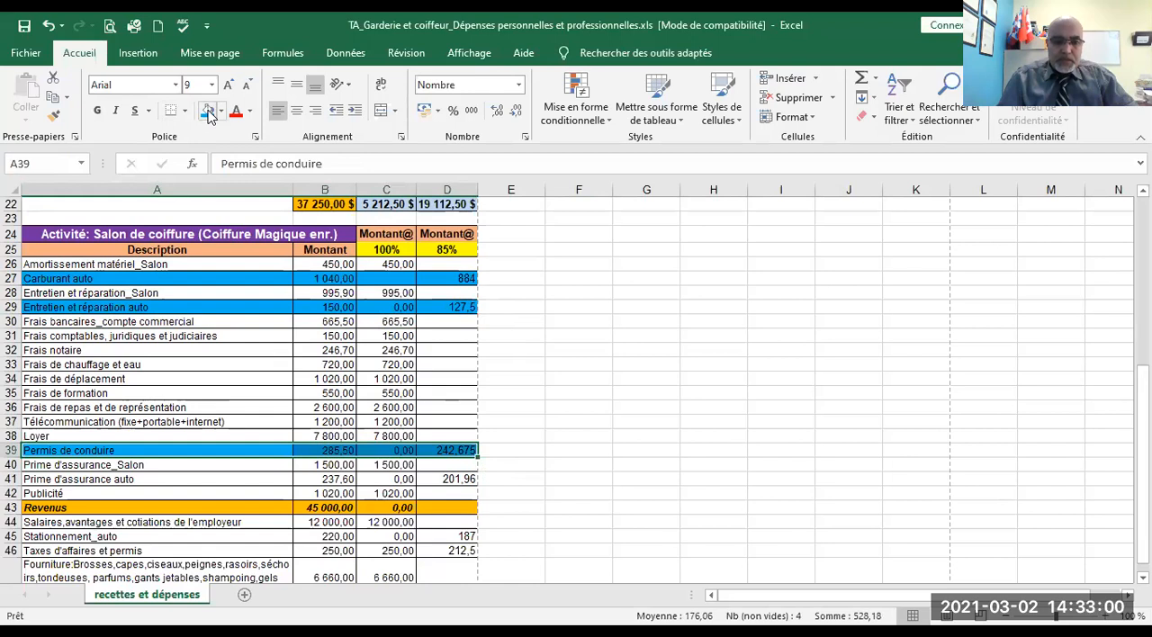
pyautogui.moveTo(33, 479); pyautogui.dragTo(457, 477)
pyautogui.click(206, 110)
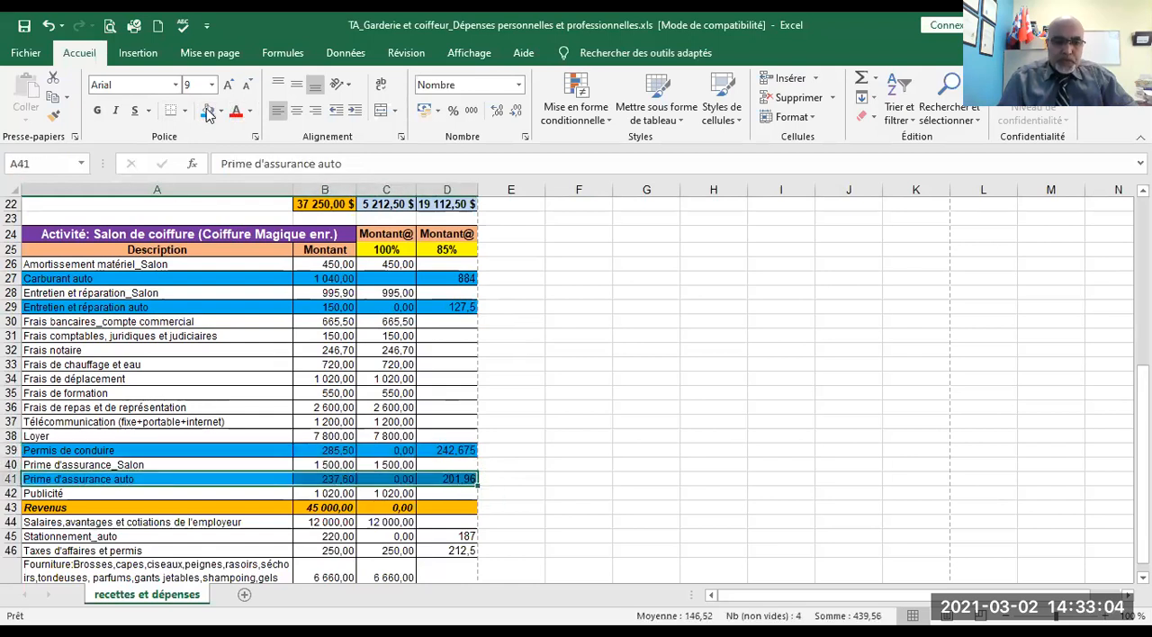
pyautogui.moveTo(24, 537); pyautogui.dragTo(455, 536)
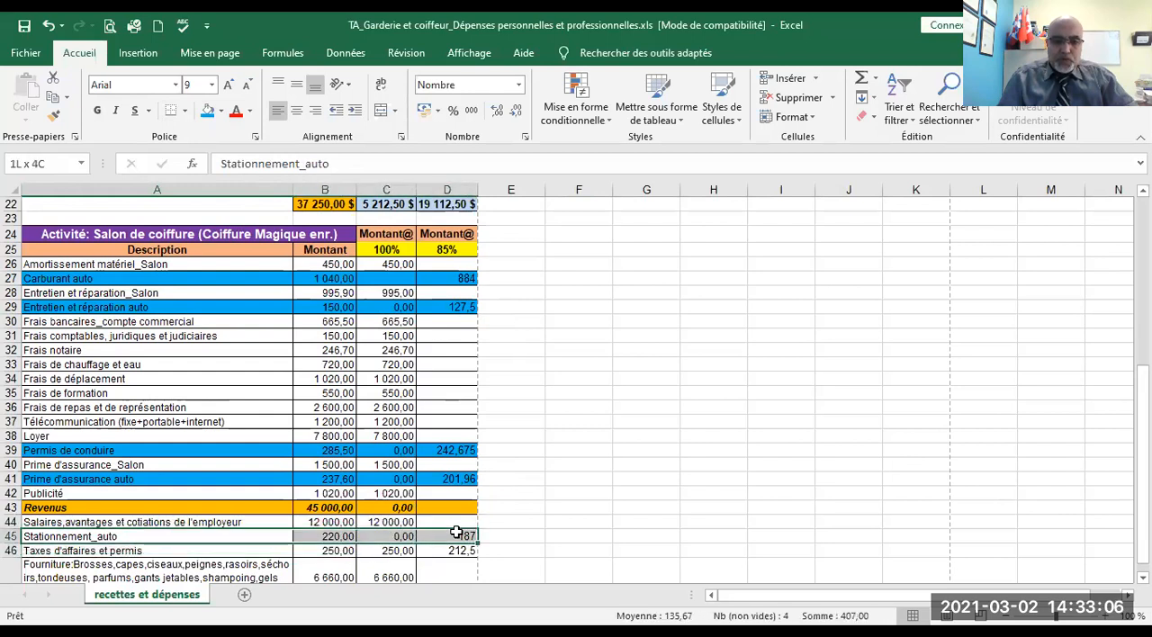
pyautogui.click(207, 110)
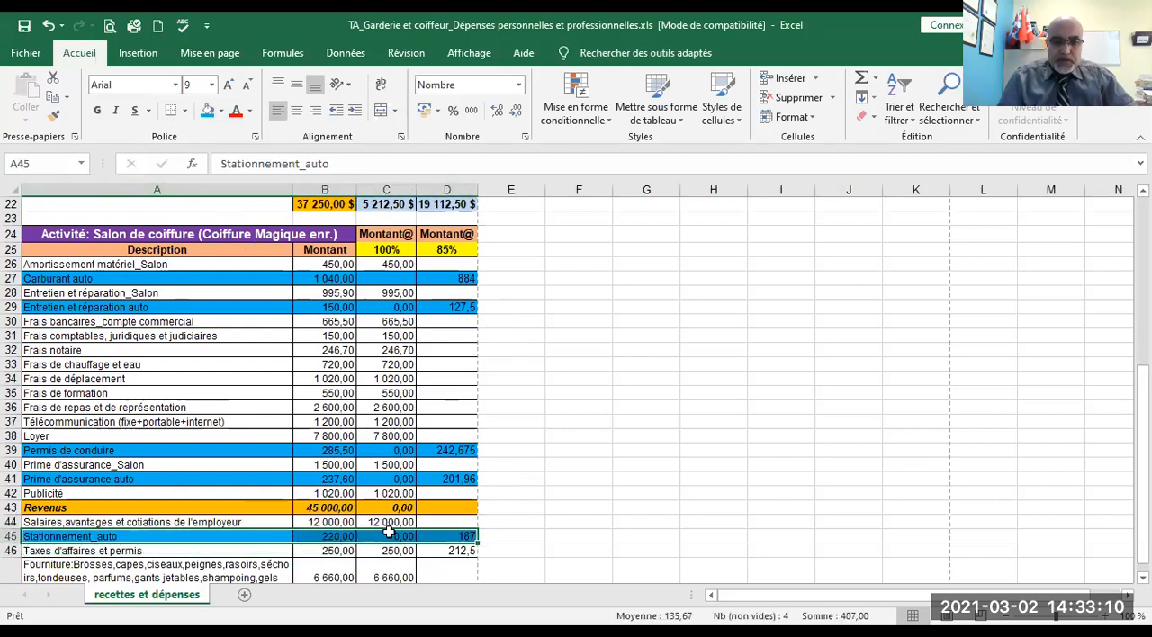
# - Clear the 85% amount of Taxes d'affaires et permis in D46 and save the workbook, continuing despite the compatibility check
pyautogui.click(459, 552)
pyautogui.press('Delete')
pyautogui.click(628, 478)
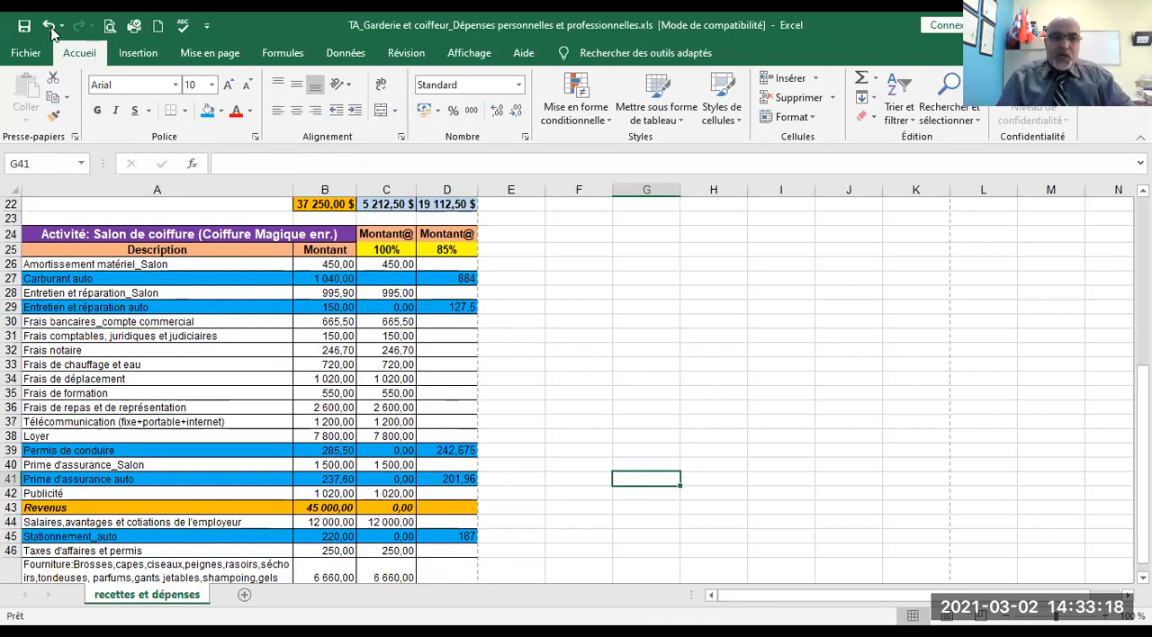
pyautogui.click(22, 27)
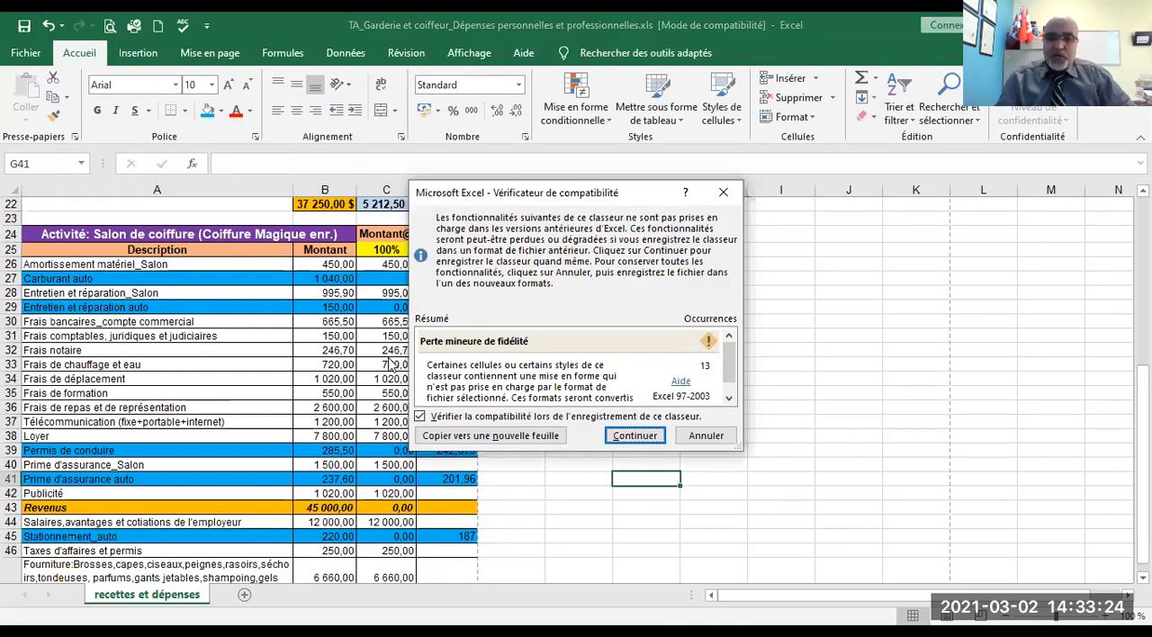
pyautogui.click(635, 436)
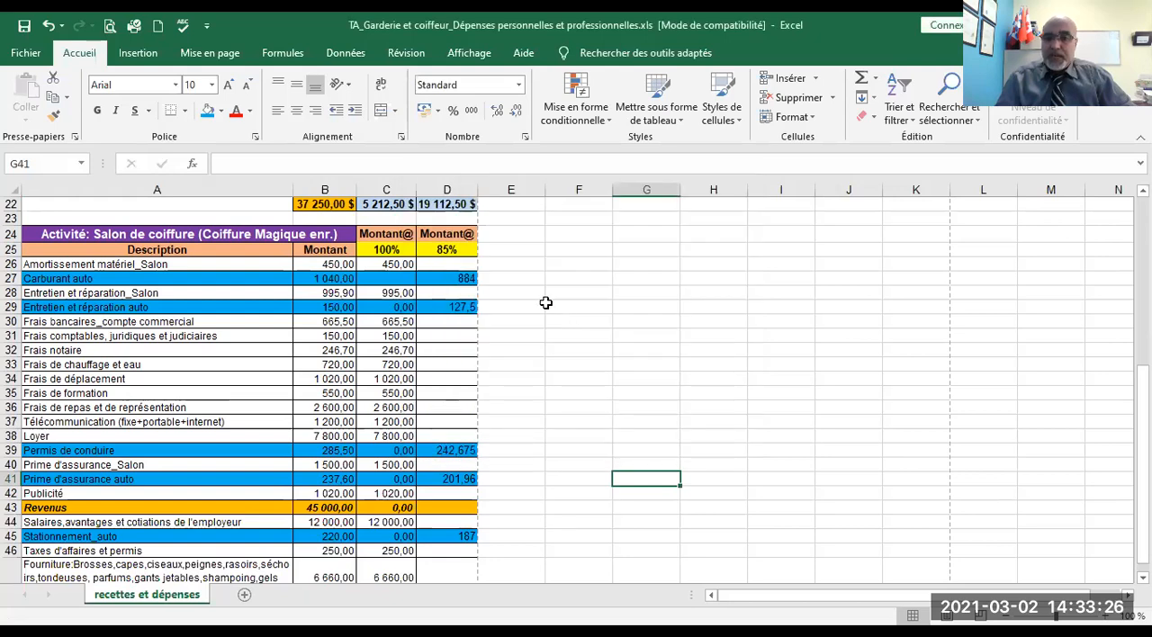
# - Switch to PROFILE and correct the first other-expense description on the T2125 to "Amortissement_matériel du salon"
pyautogui.scroll(-4, 543, 321)
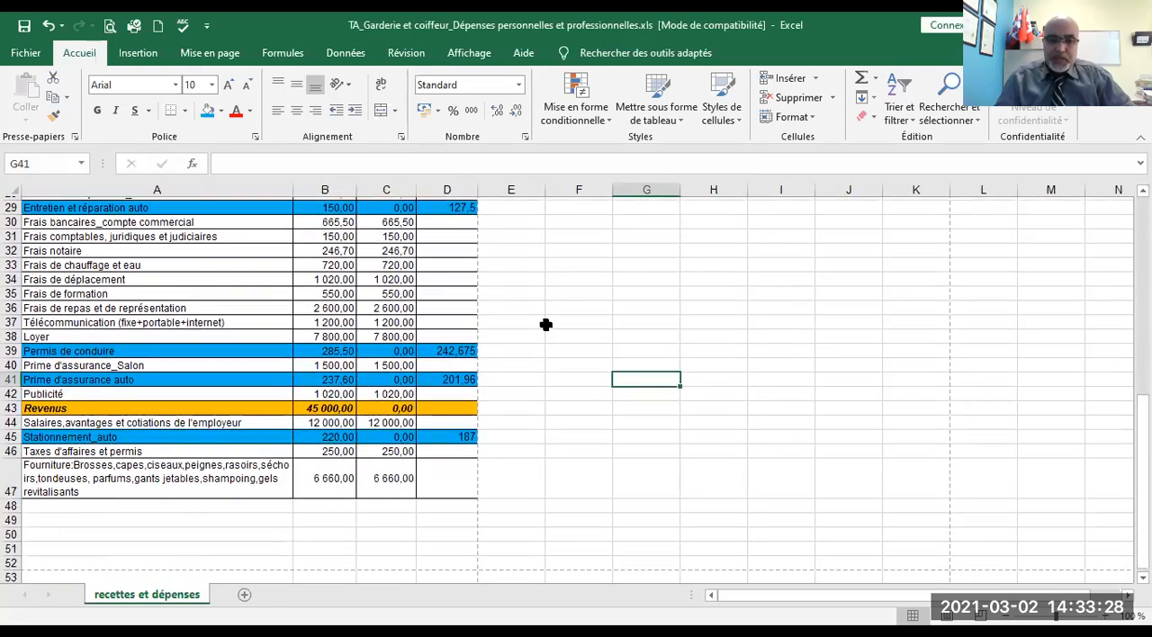
pyautogui.scroll(8, 543, 321)
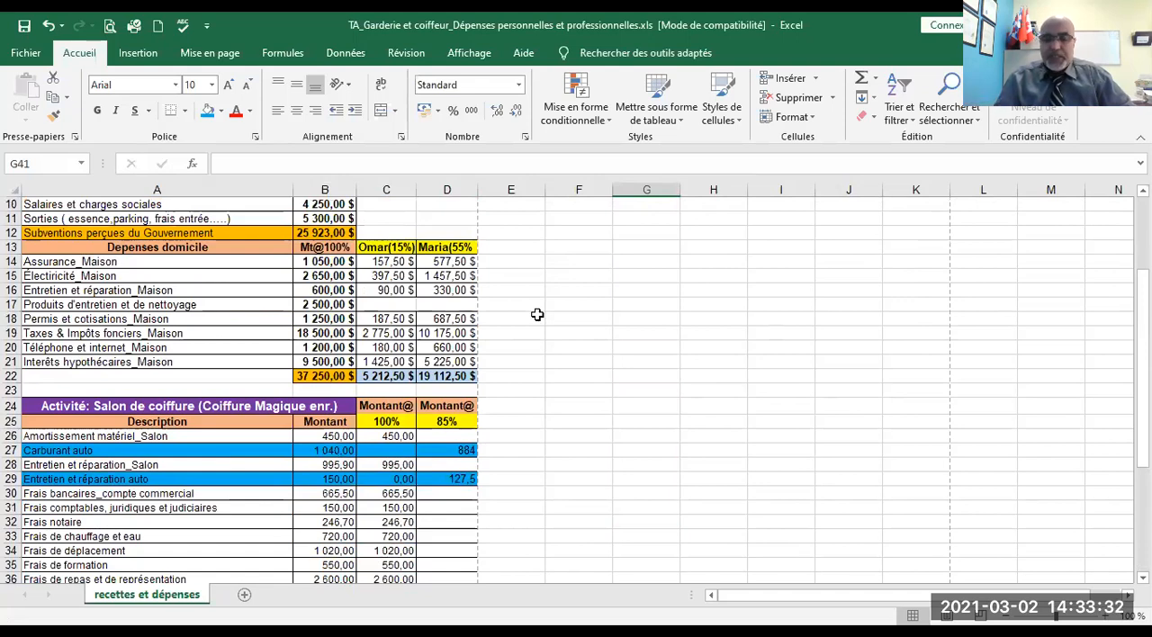
pyautogui.scroll(-3, 537, 316)
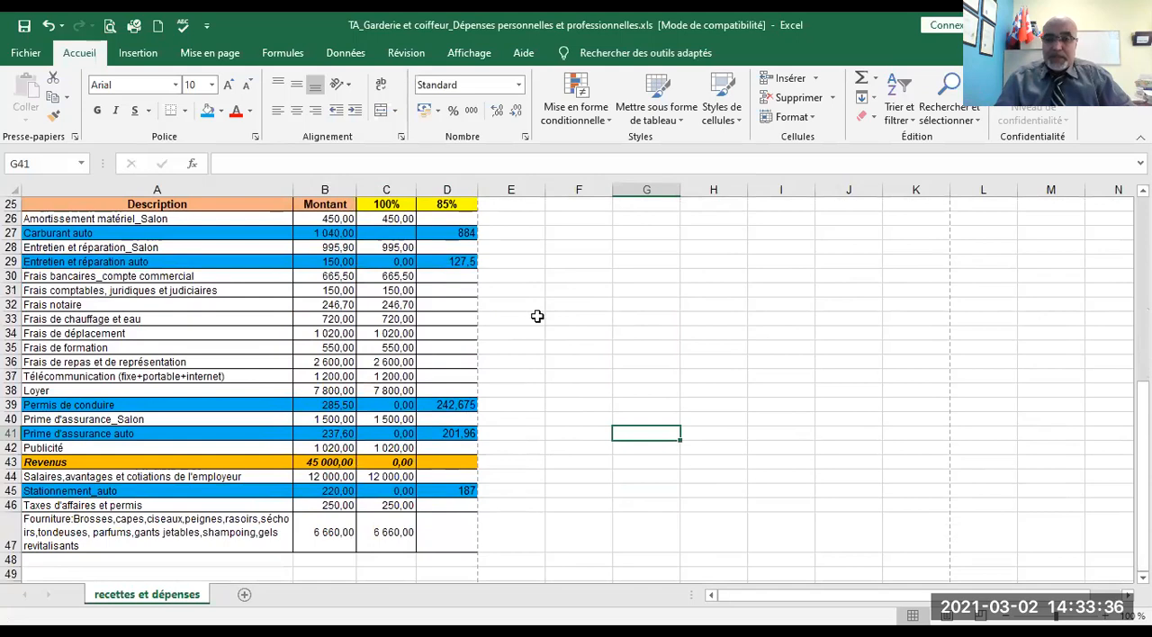
pyautogui.hotkey('alt', 'Tab')
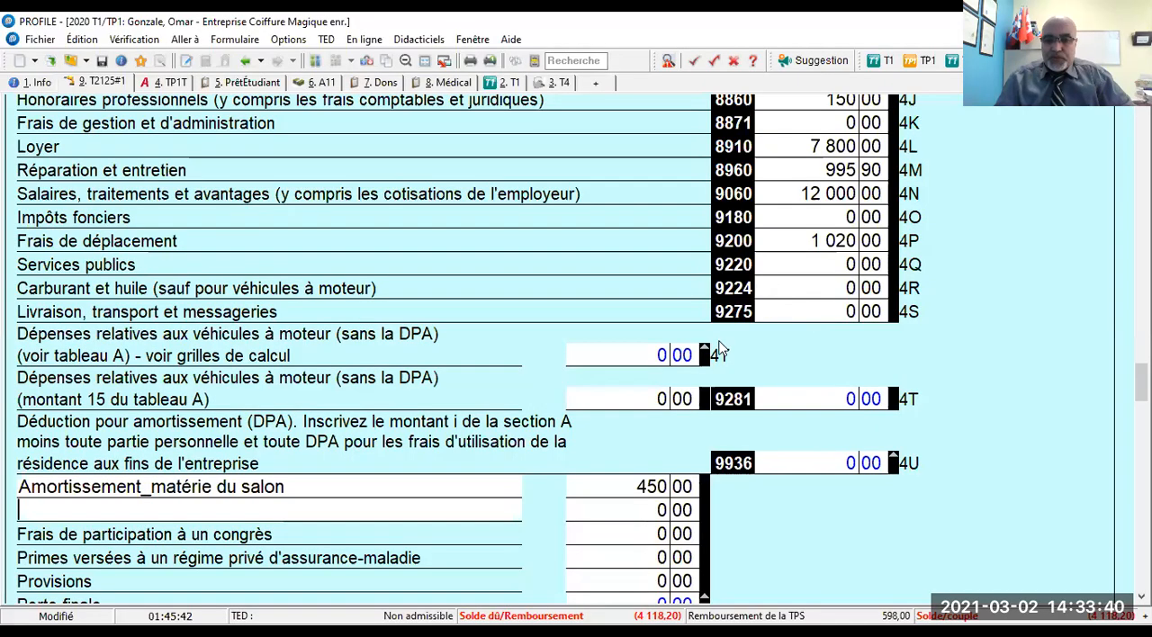
pyautogui.scroll(-1, 647, 400)
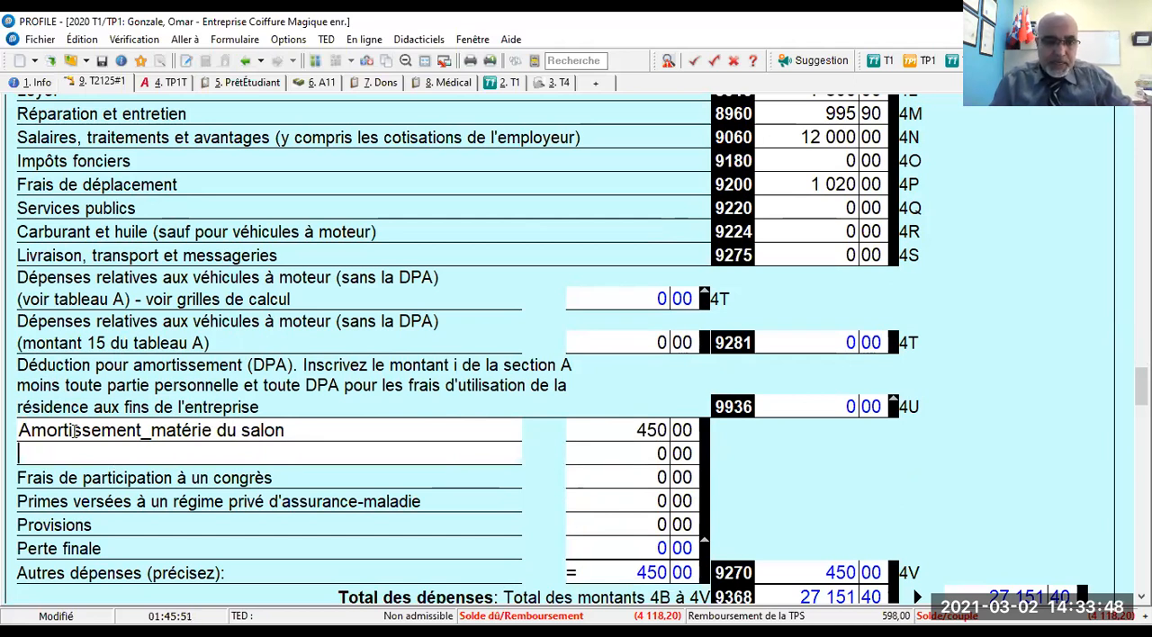
pyautogui.click(212, 432)
pyautogui.press('Delete')
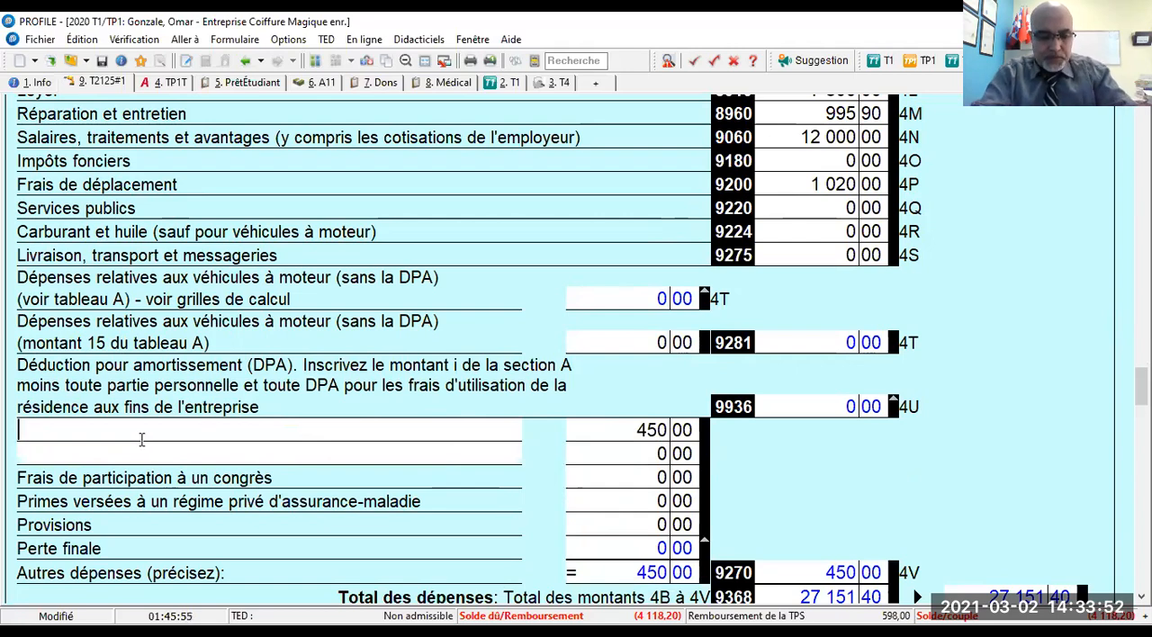
pyautogui.write('Amortissement_matériel du salon')
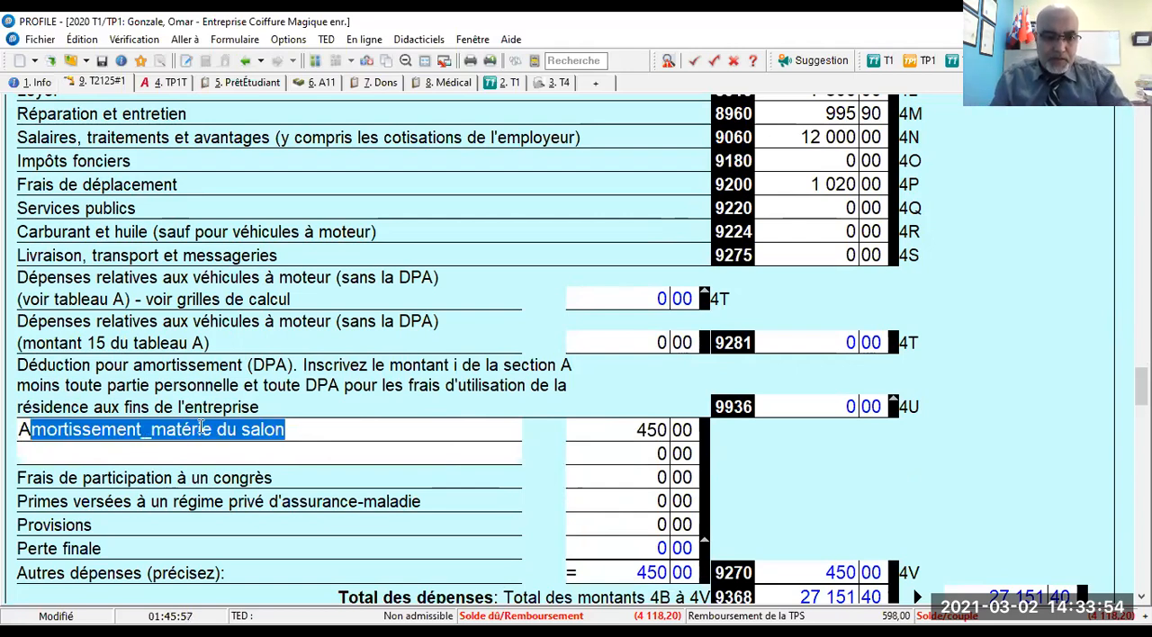
pyautogui.click(206, 431)
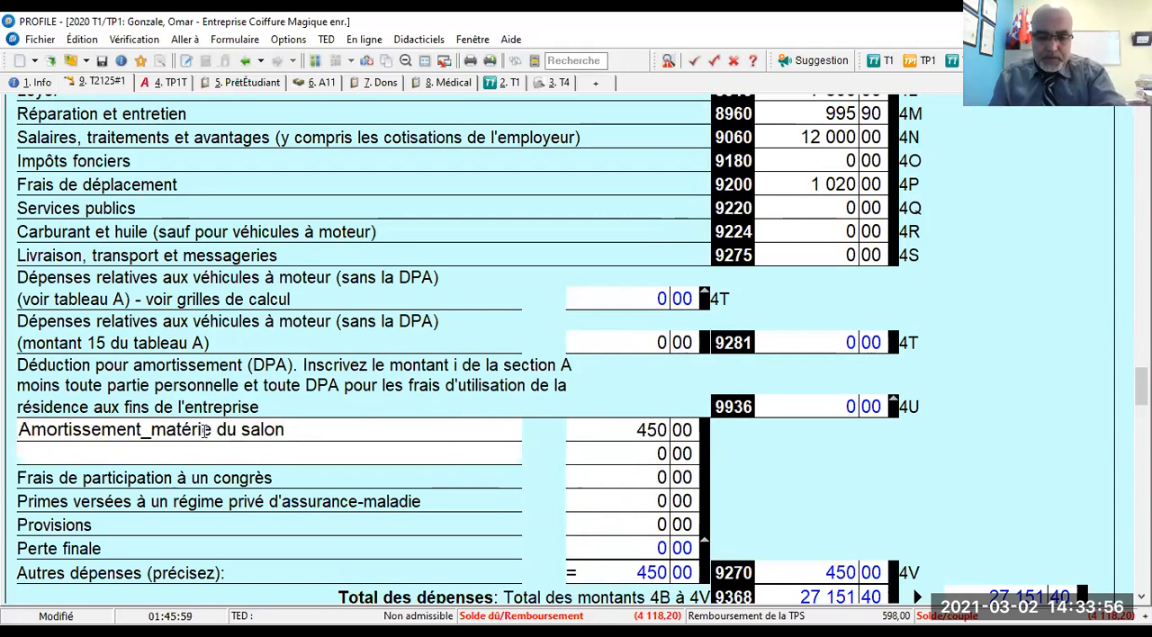
pyautogui.write('l')
# - Add the other expense "Carburant_auto" with an amount of 884 below the depreciation line
pyautogui.click(125, 451)
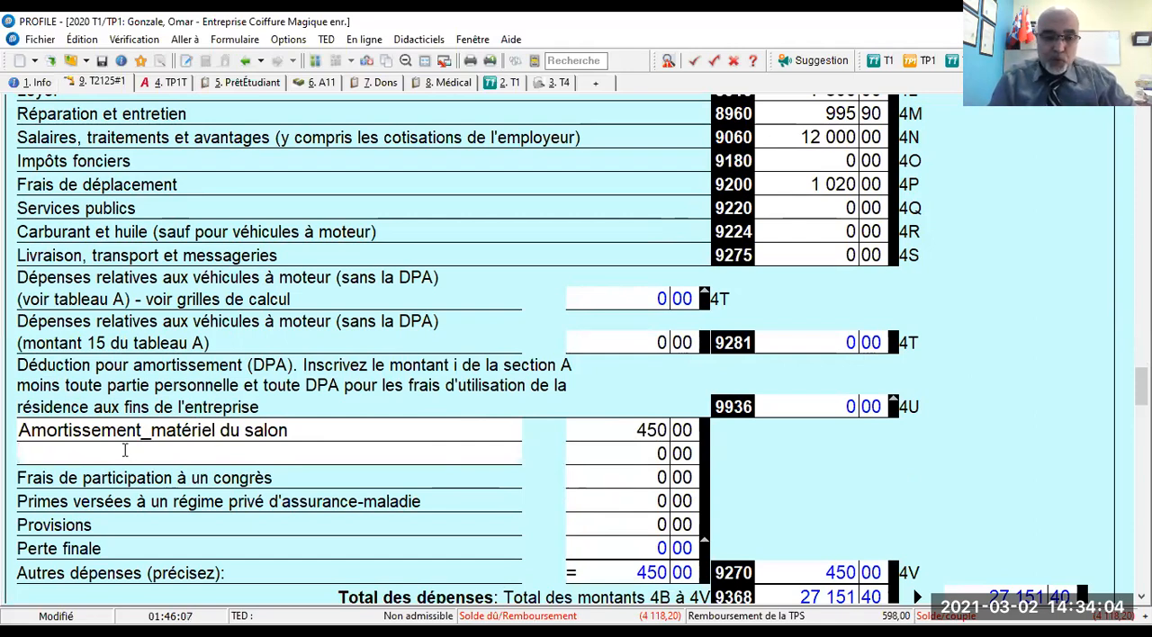
pyautogui.write('Carb')
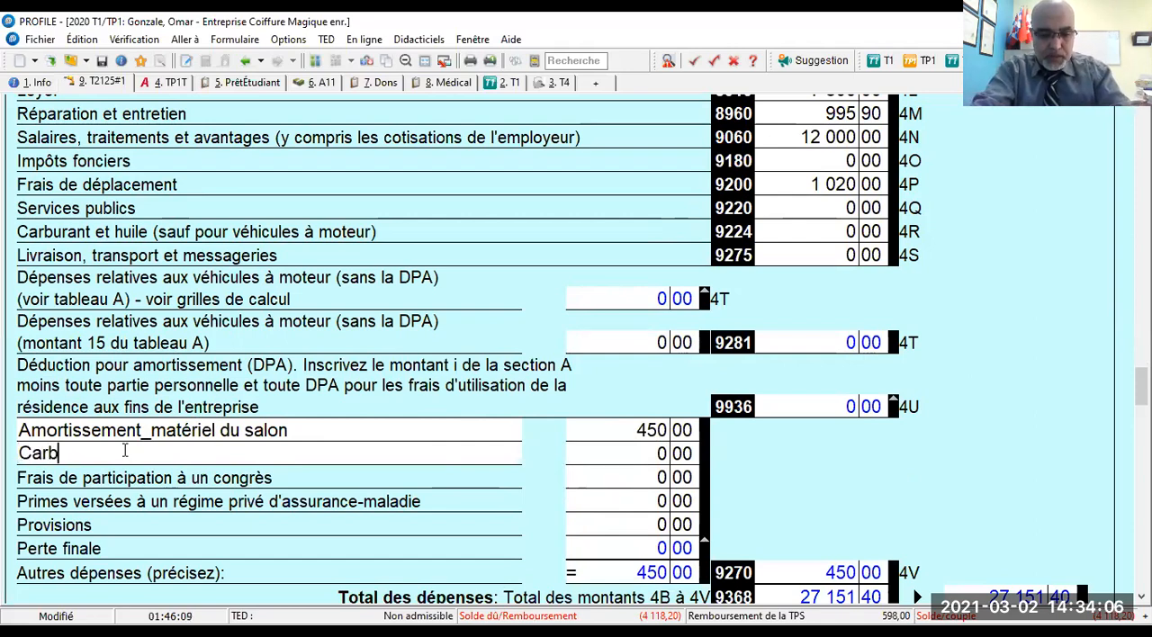
pyautogui.write('urant_auto')
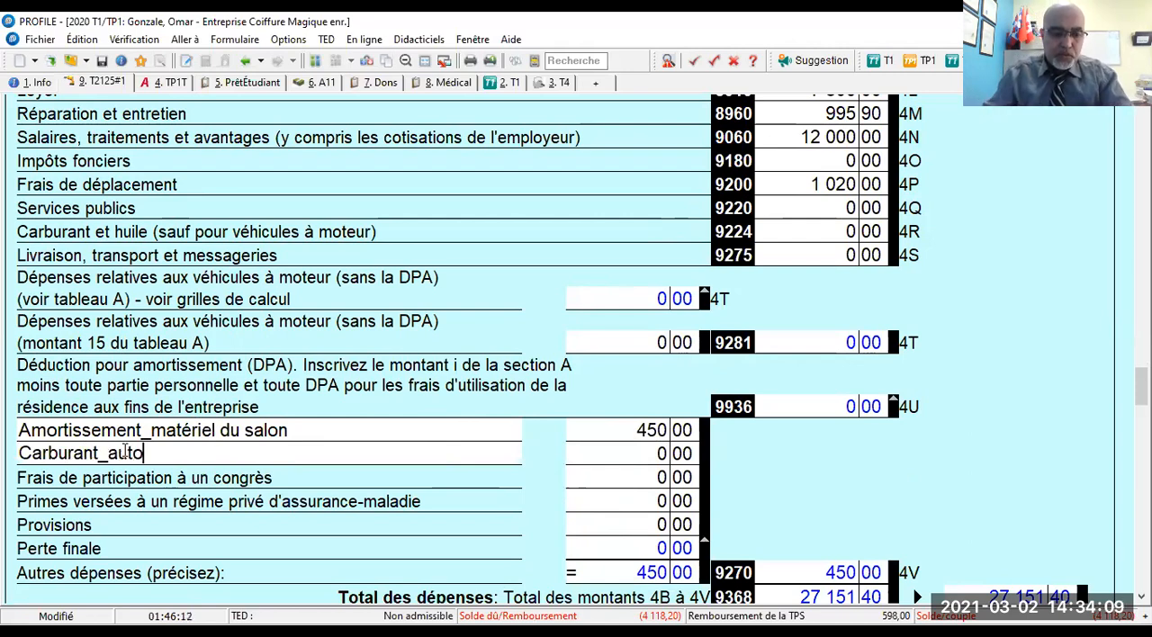
pyautogui.press('Tab')
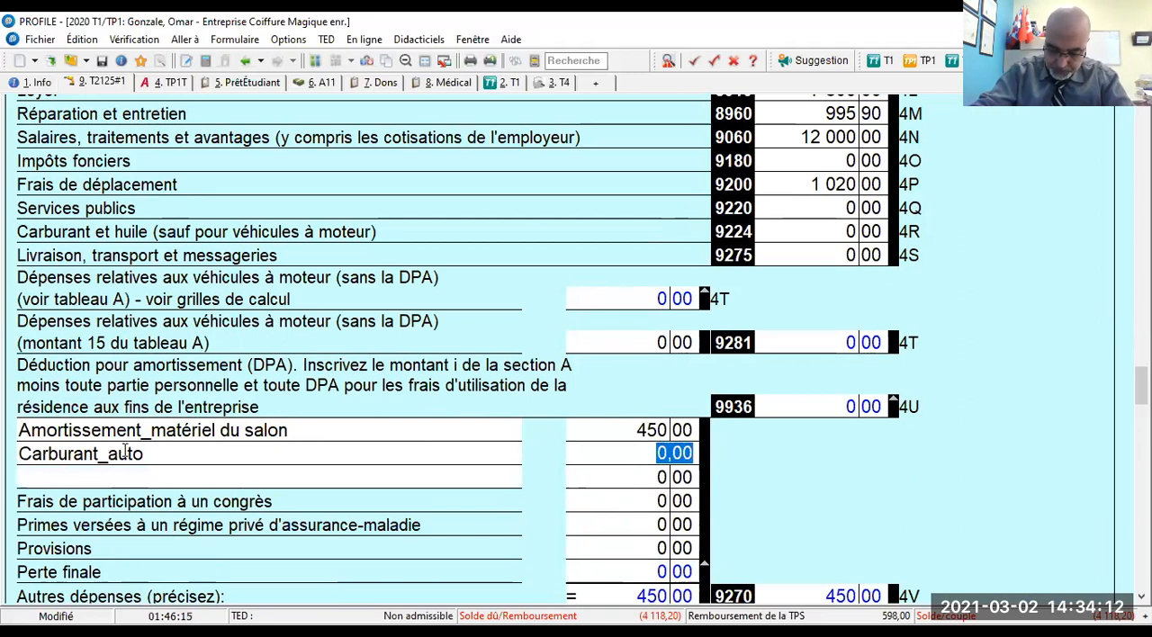
pyautogui.write('884')
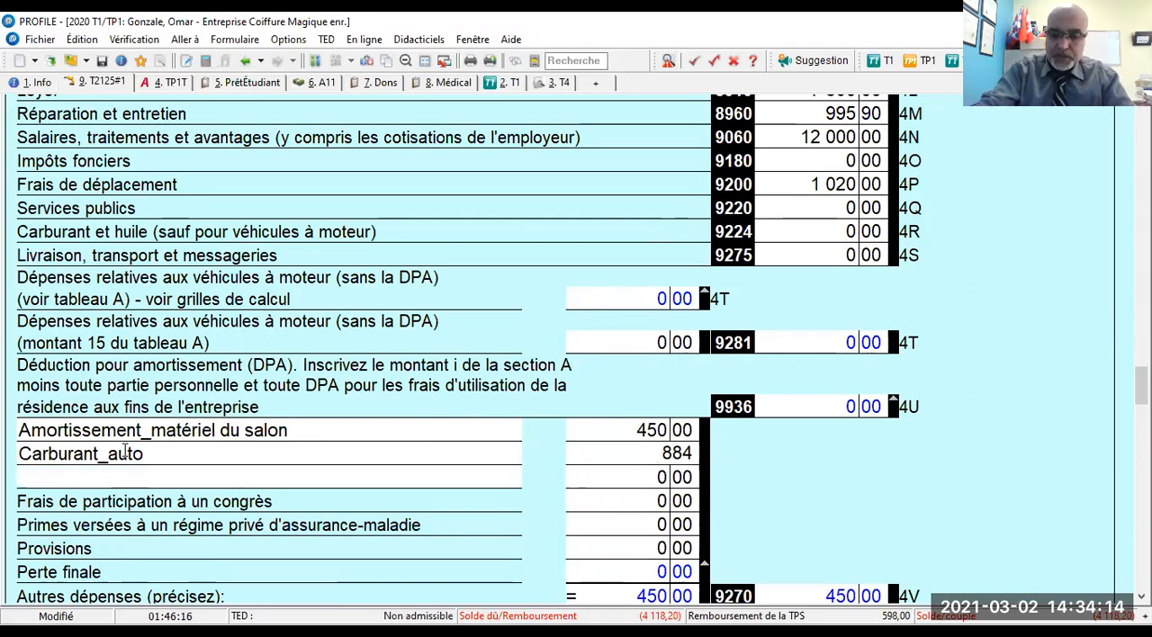
pyautogui.press('Tab')
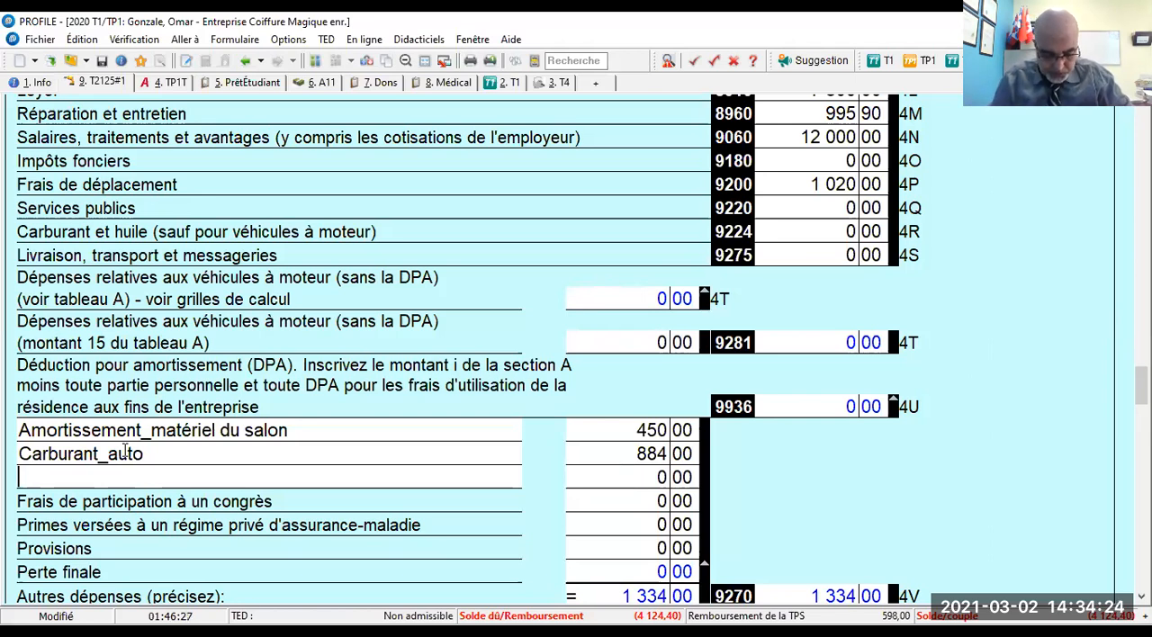
# - Enter "Entretien et réparation_auto" as the description of the next other expense
pyautogui.write('E')
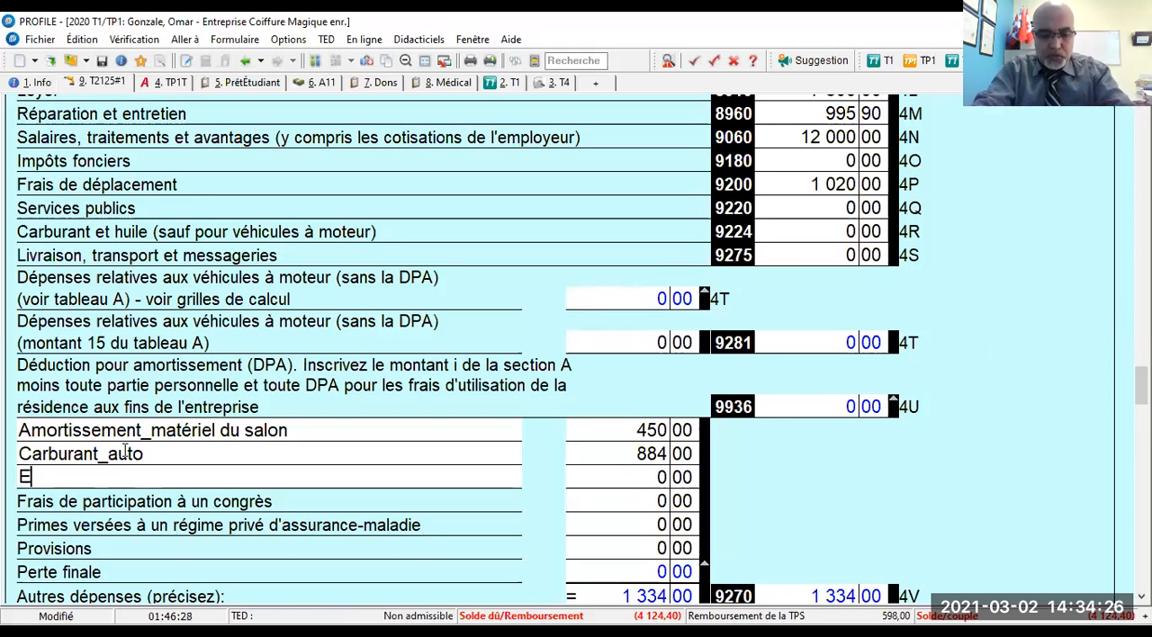
pyautogui.write('ntretine e')
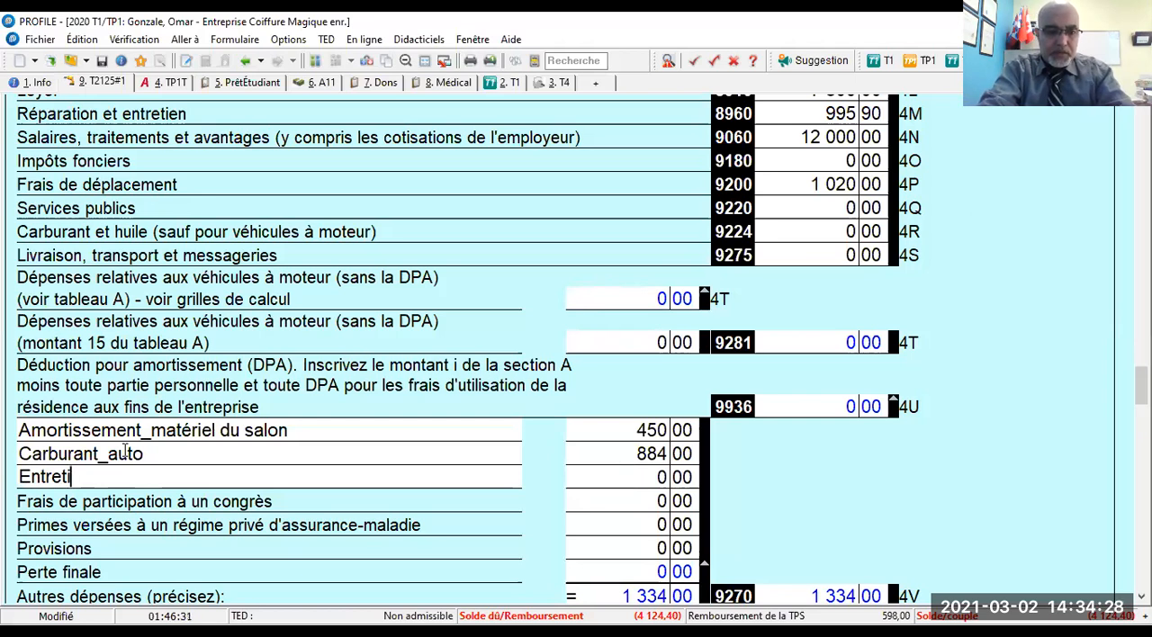
pyautogui.press('BackSpace')
pyautogui.press('BackSpace')
pyautogui.press('BackSpace')
pyautogui.press('BackSpace')
pyautogui.write('en et répa')
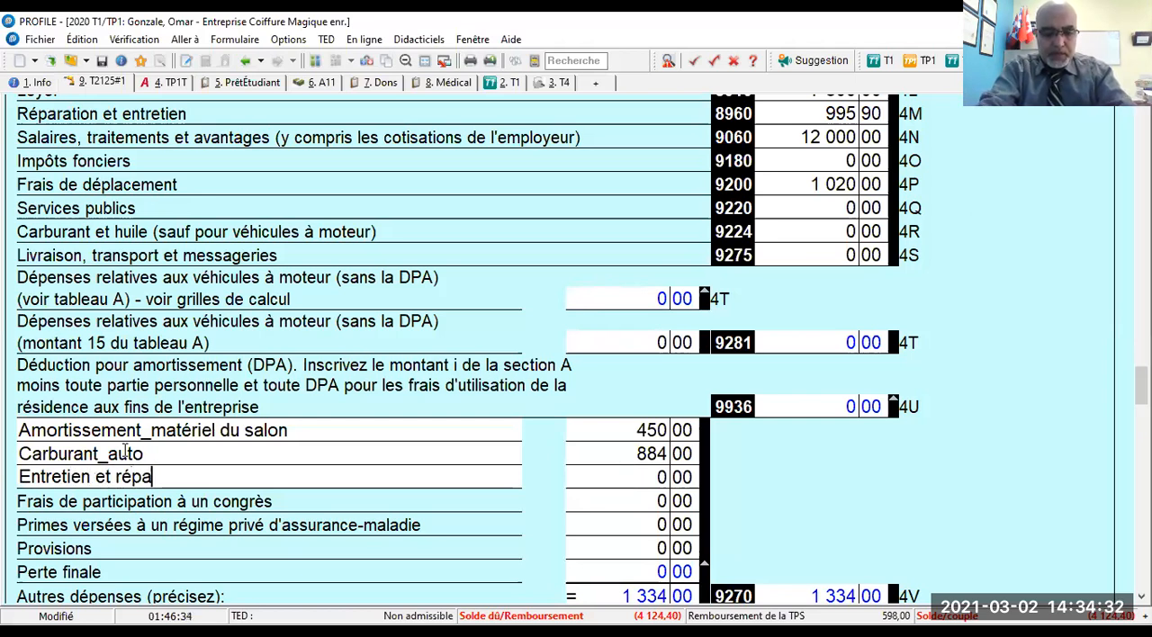
pyautogui.write('ration_auto')
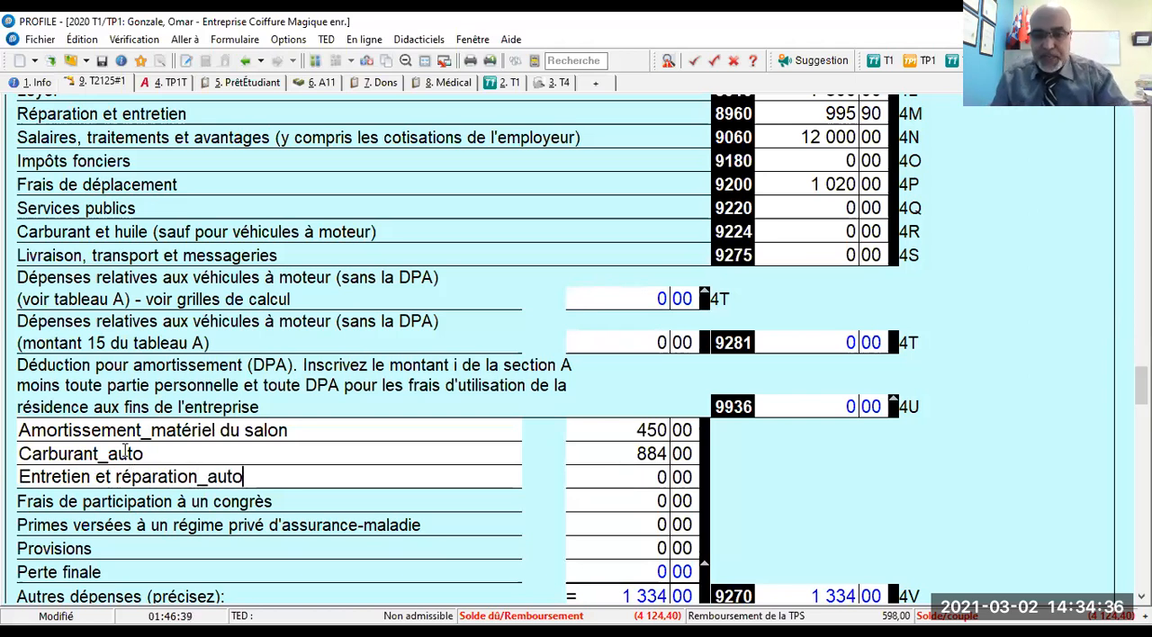
# - Set the amount of the Entretien et réparation_auto expense to 127,50
pyautogui.press('Tab')
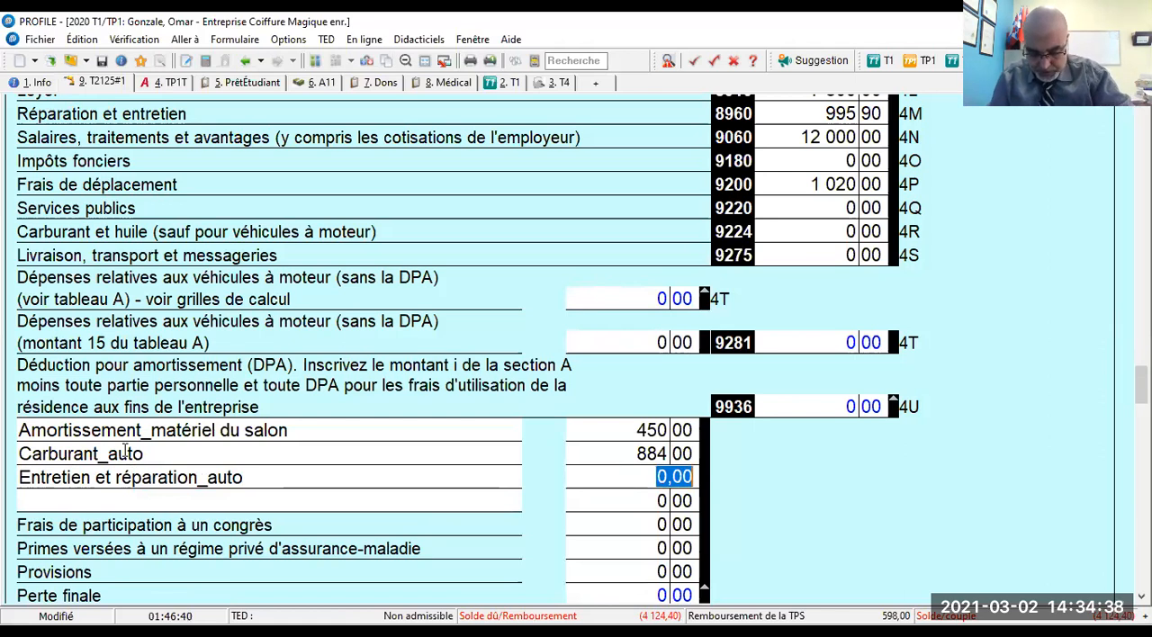
pyautogui.write('128,50')
pyautogui.press('Tab')
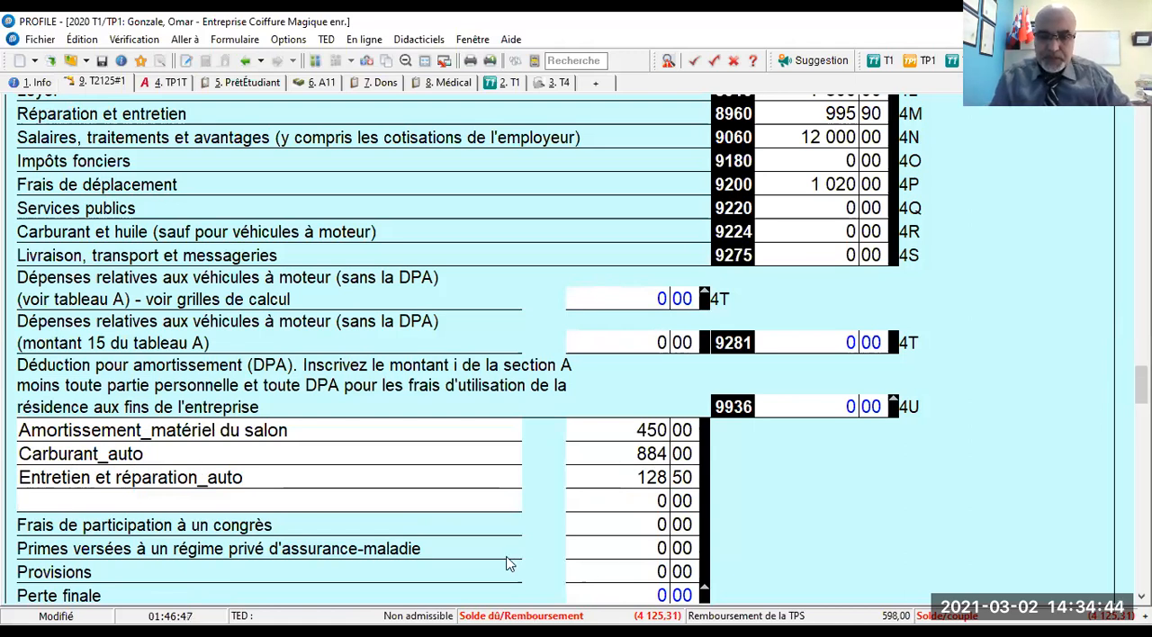
pyautogui.click(617, 476)
pyautogui.write('127,50')
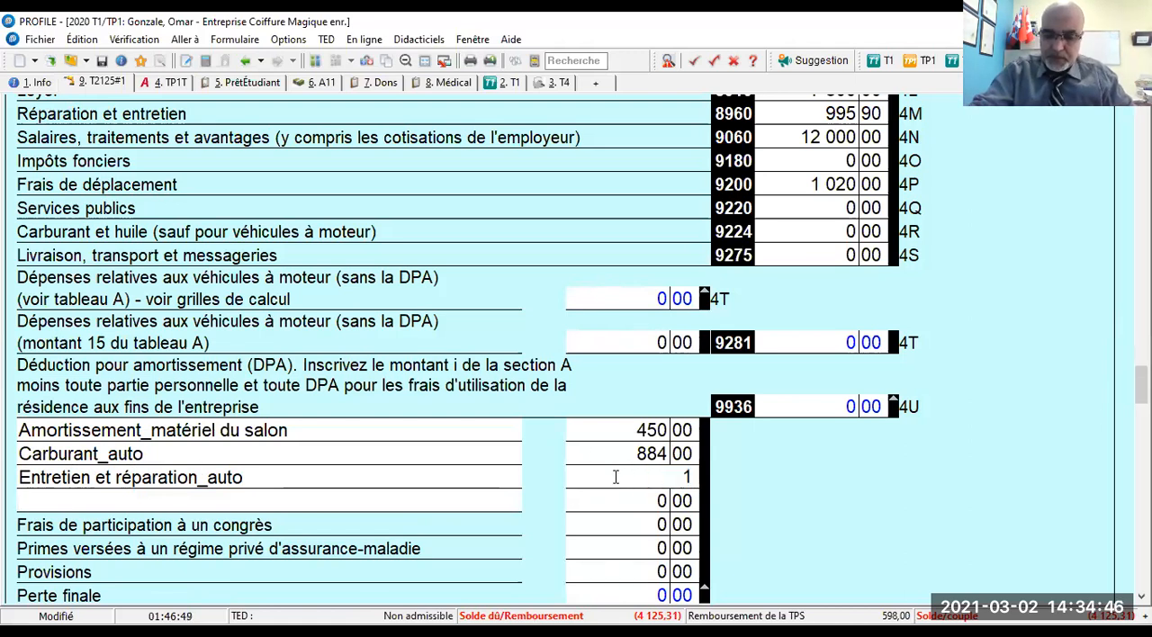
pyautogui.press('Tab')
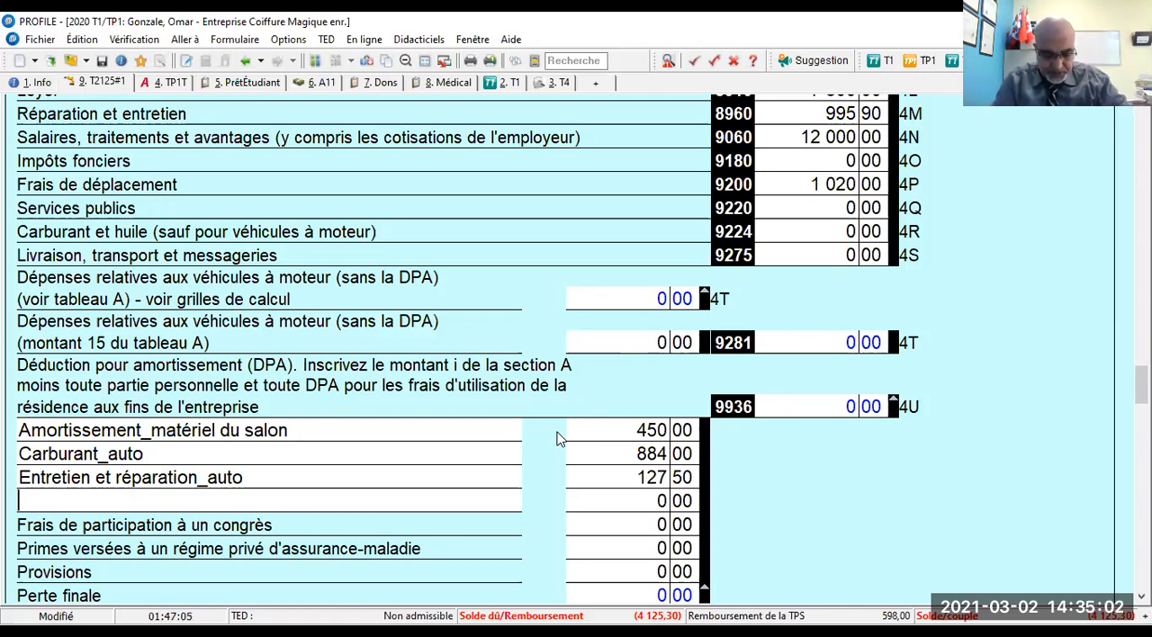
# - Add the other expense "Frais du notaire" with an amount of 246,70
pyautogui.write('Fr')
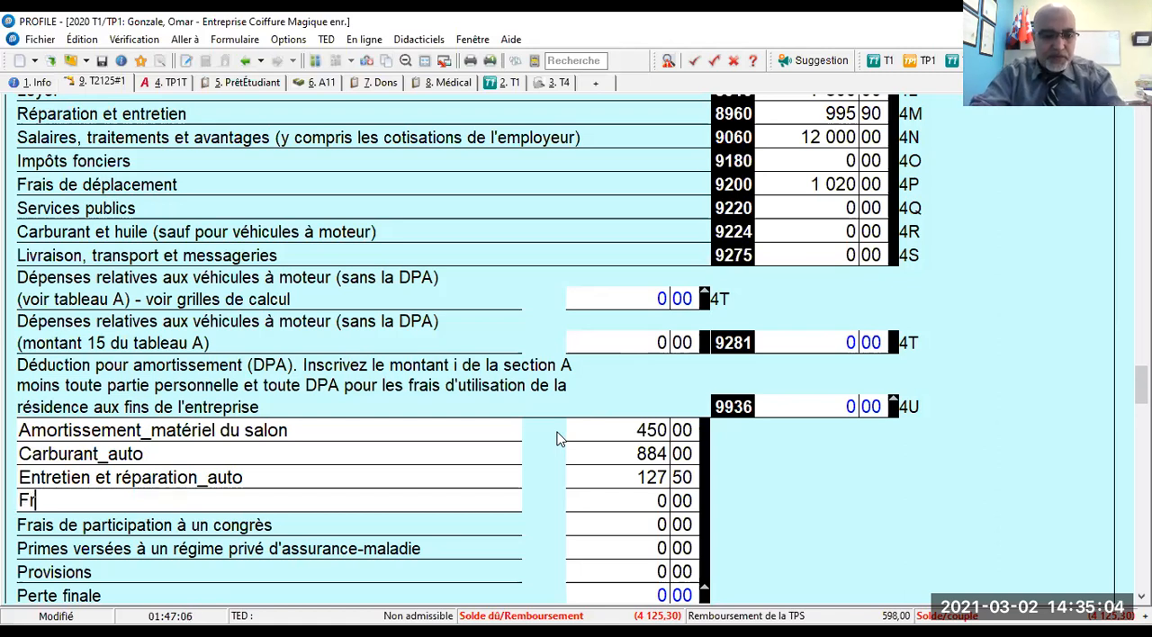
pyautogui.write('ais du notaire')
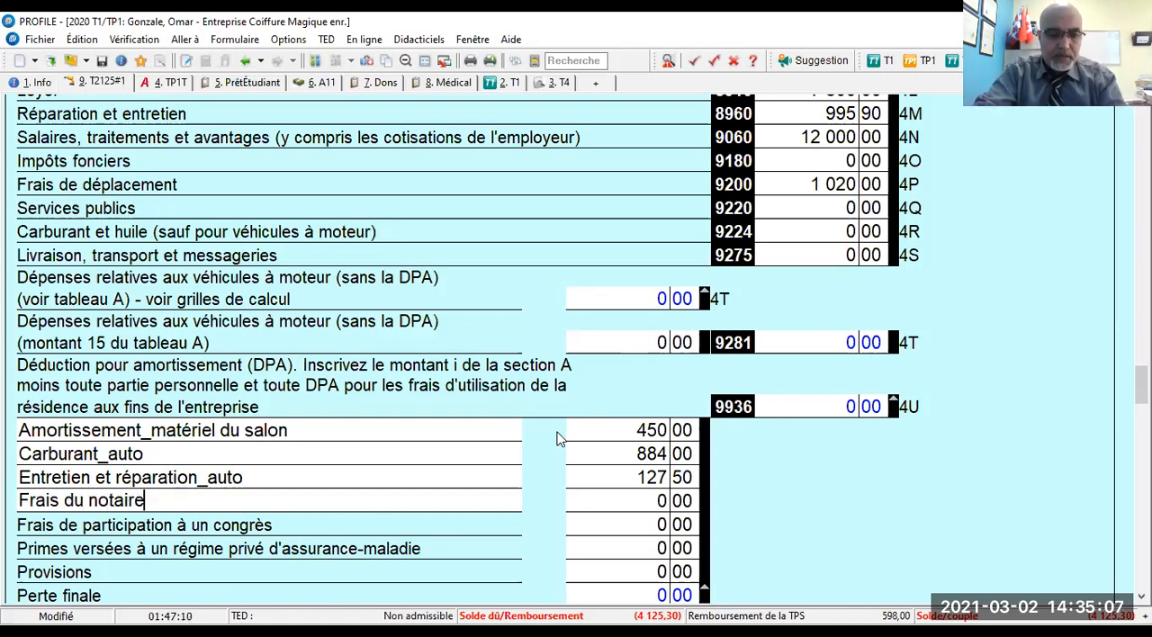
pyautogui.press('Tab')
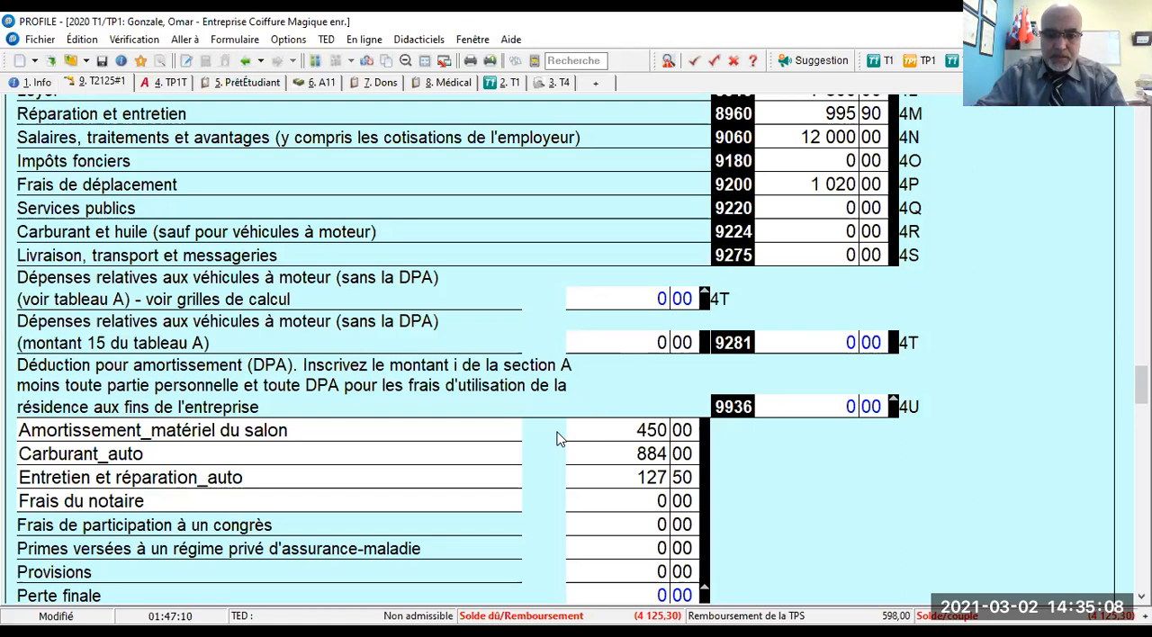
pyautogui.write('246,7')
pyautogui.press('Tab')
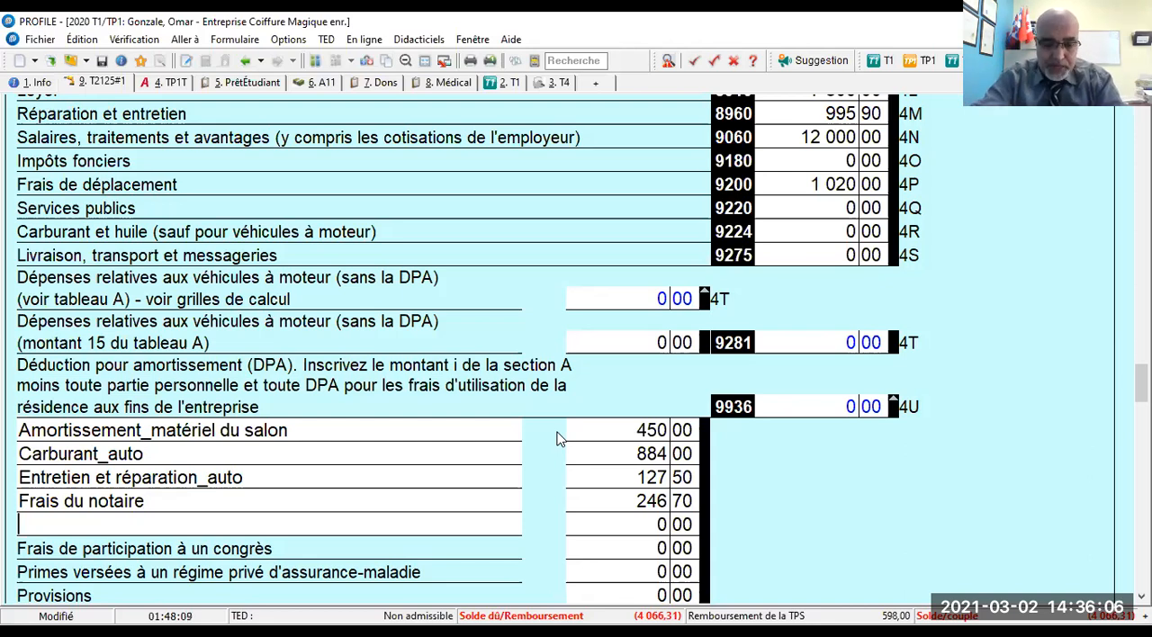
# - Add the other expense "Frais chauffage et eau" with an amount of 720
pyautogui.write('Frais ')
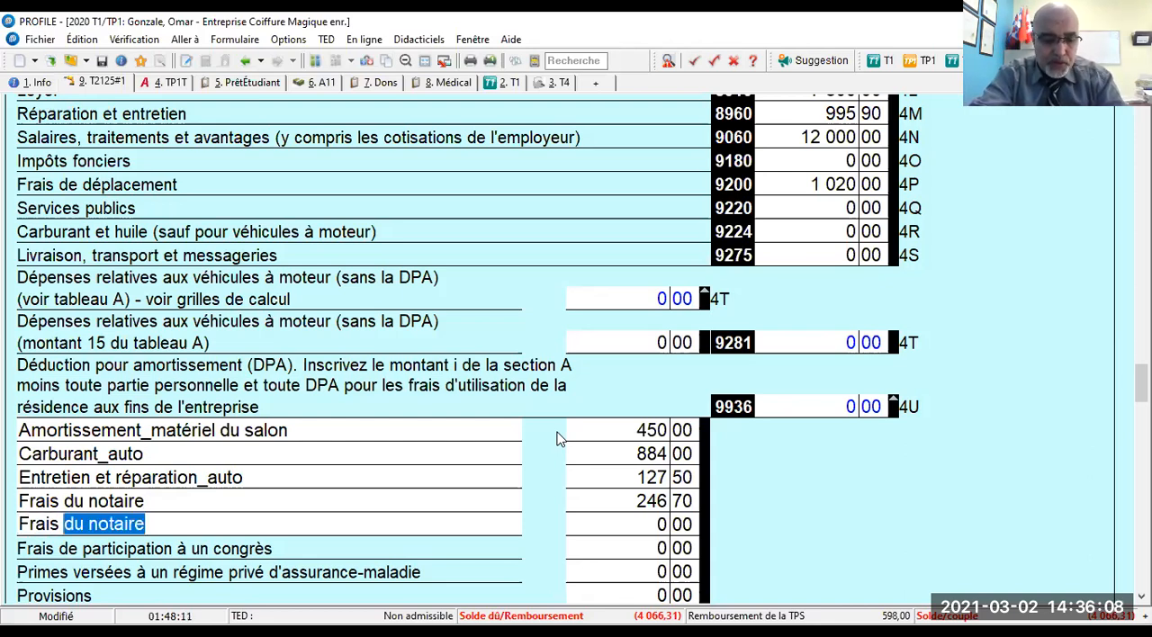
pyautogui.write('chauff')
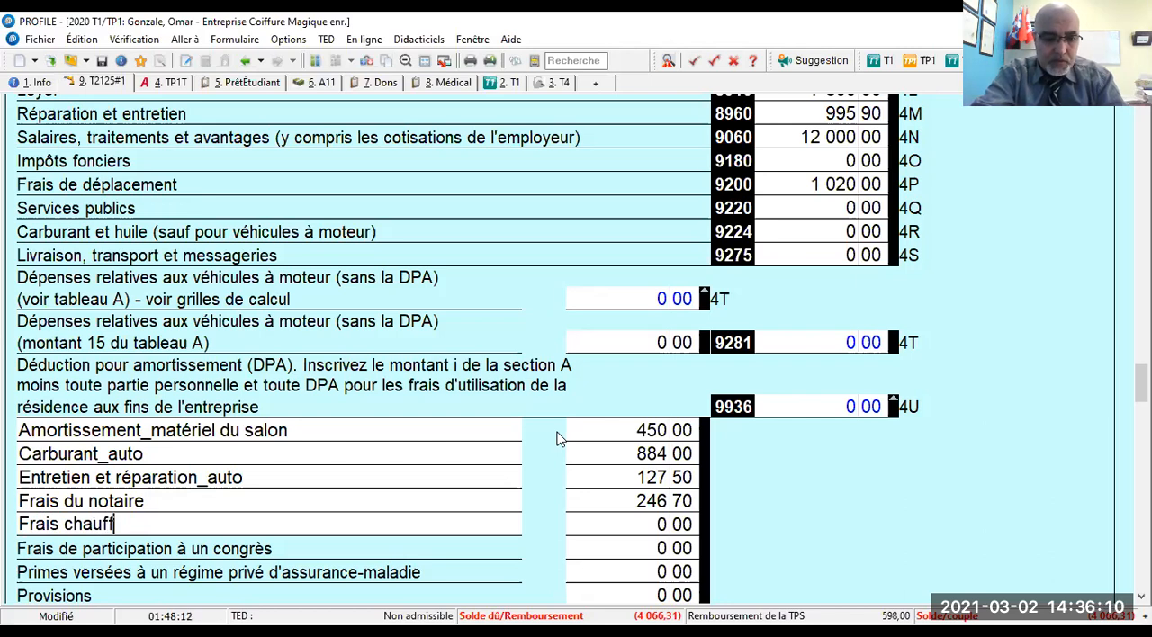
pyautogui.write('age et ')
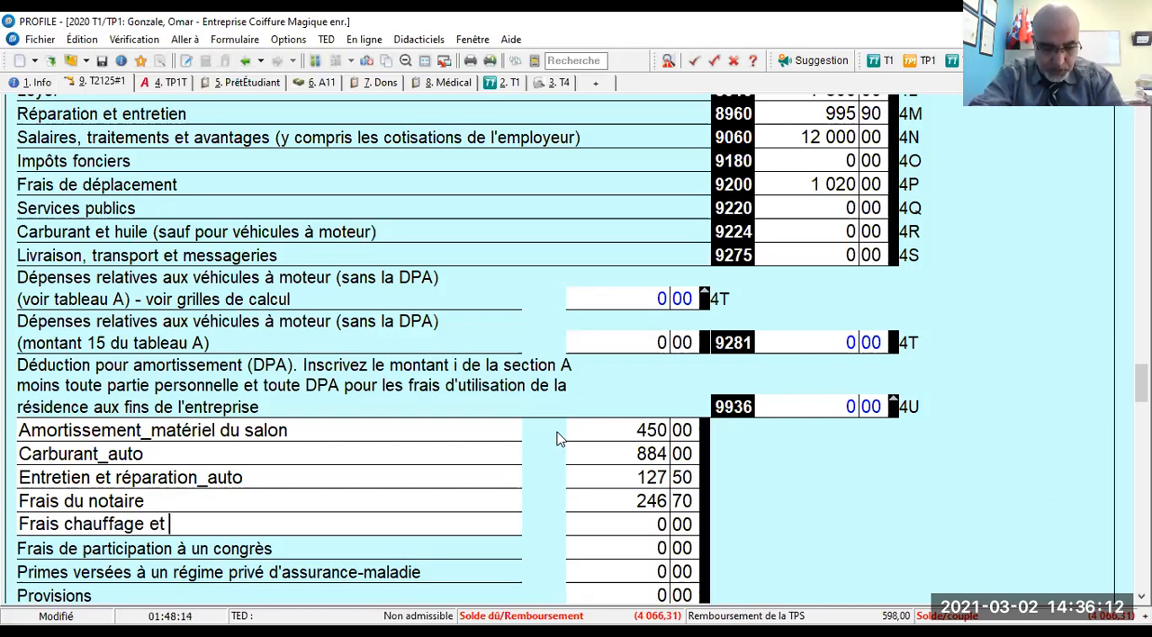
pyautogui.write('eau')
pyautogui.press('Tab')
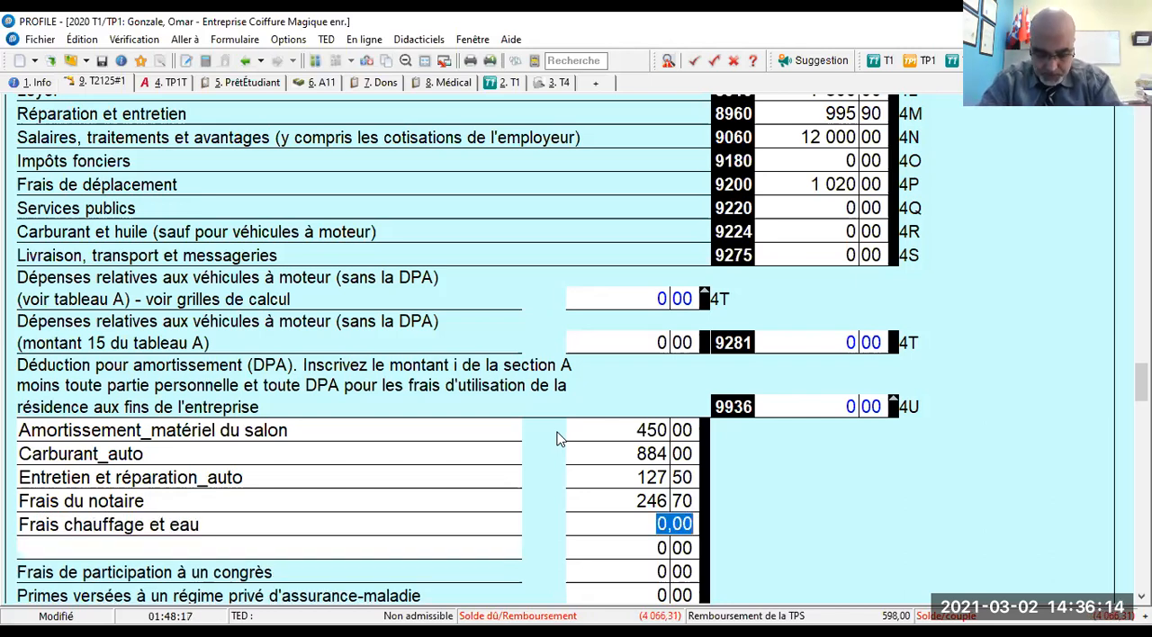
pyautogui.write('720')
pyautogui.press('Tab')
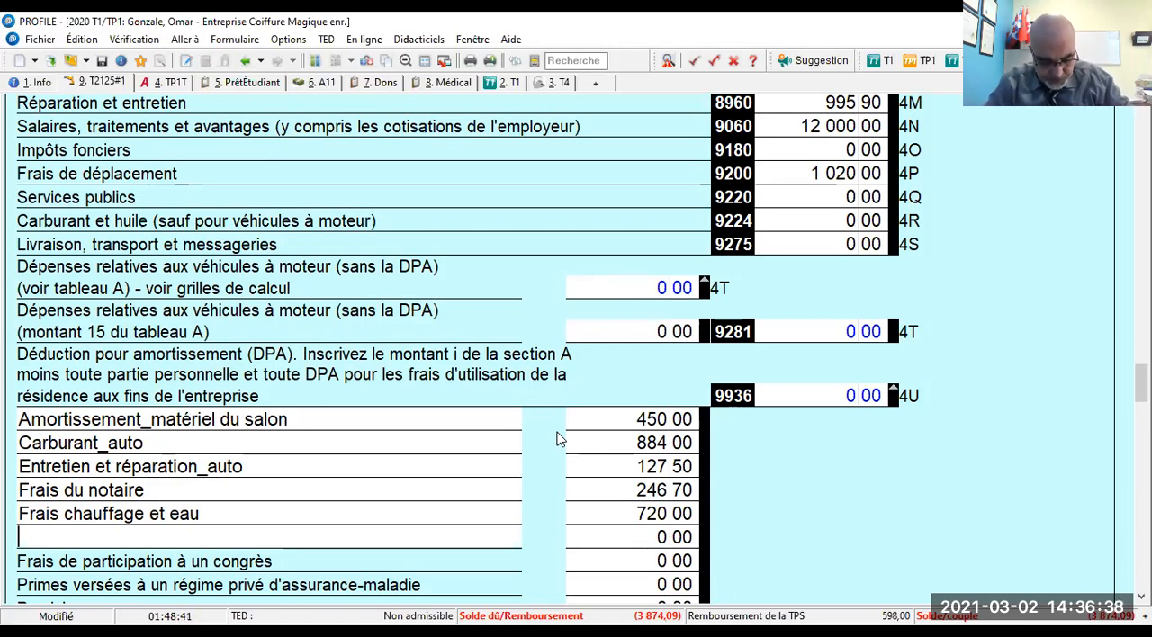
# - Add the other expense "Frais de formation" with an amount of 550
pyautogui.write('Frais de ')
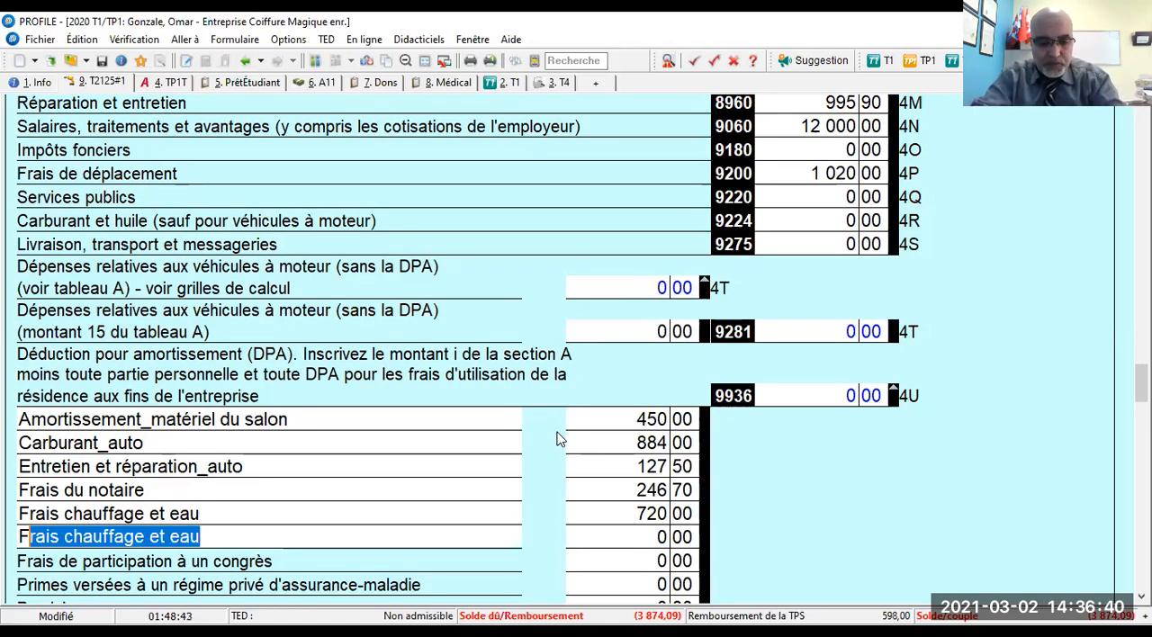
pyautogui.write('formation')
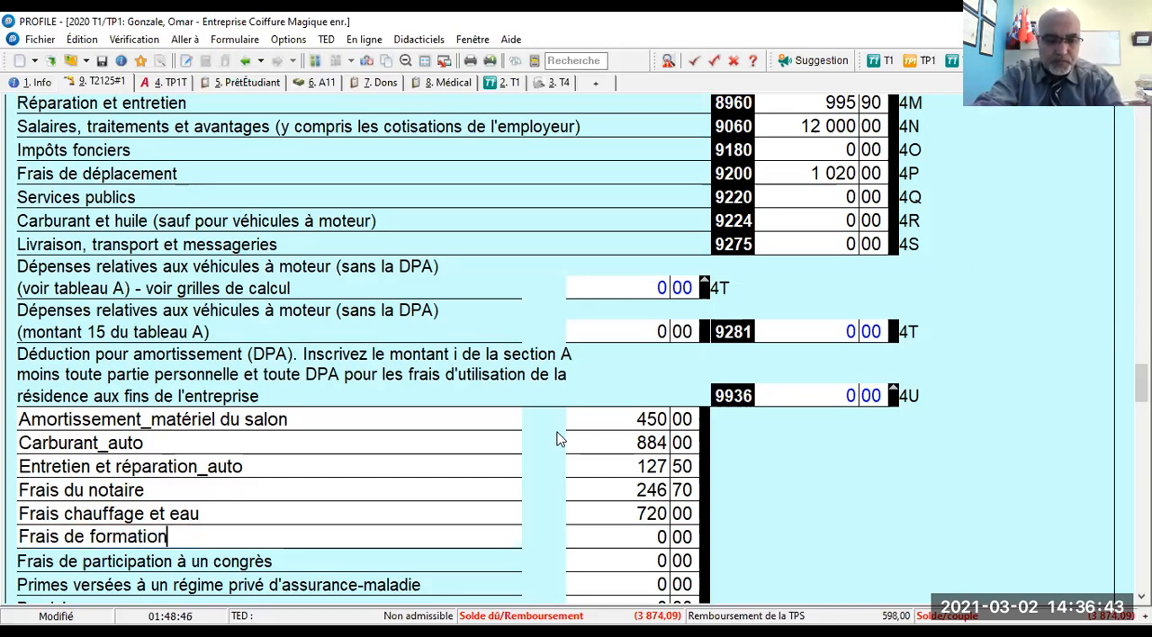
pyautogui.press('Tab')
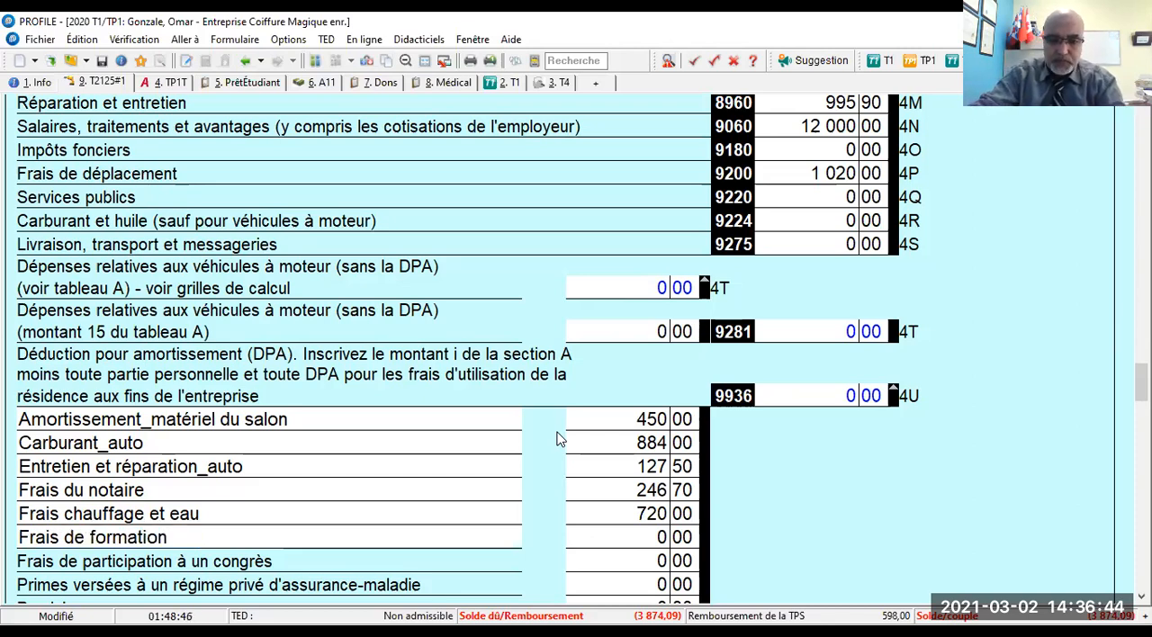
pyautogui.write('550')
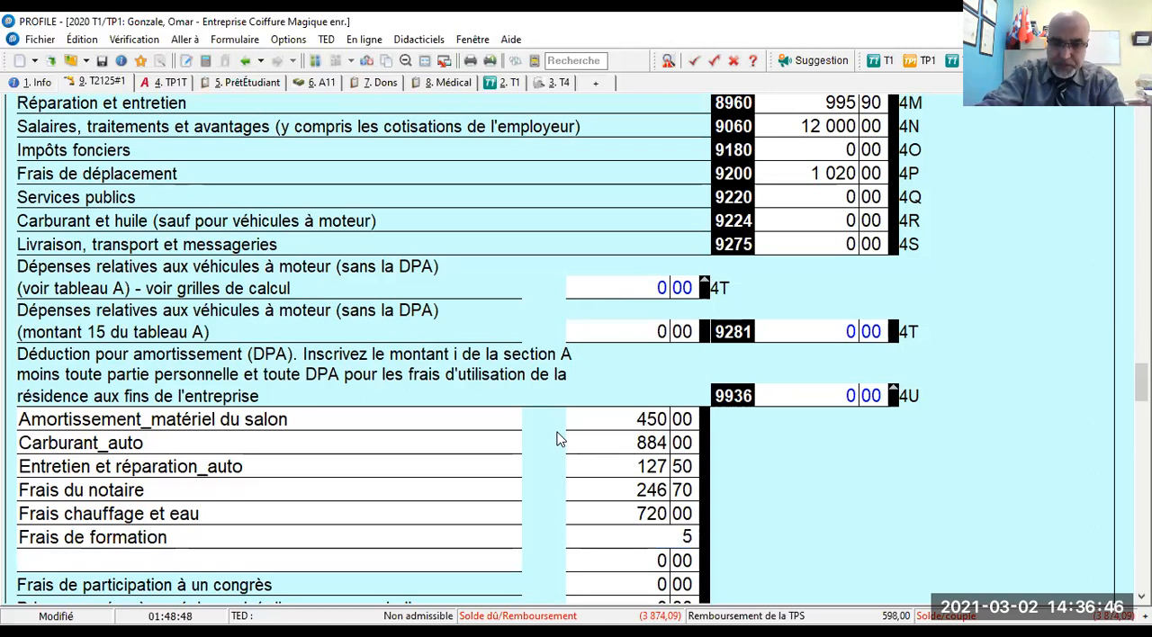
# - Add the other expense "Télécommunications" with an amount of 1 200
pyautogui.press('Tab')
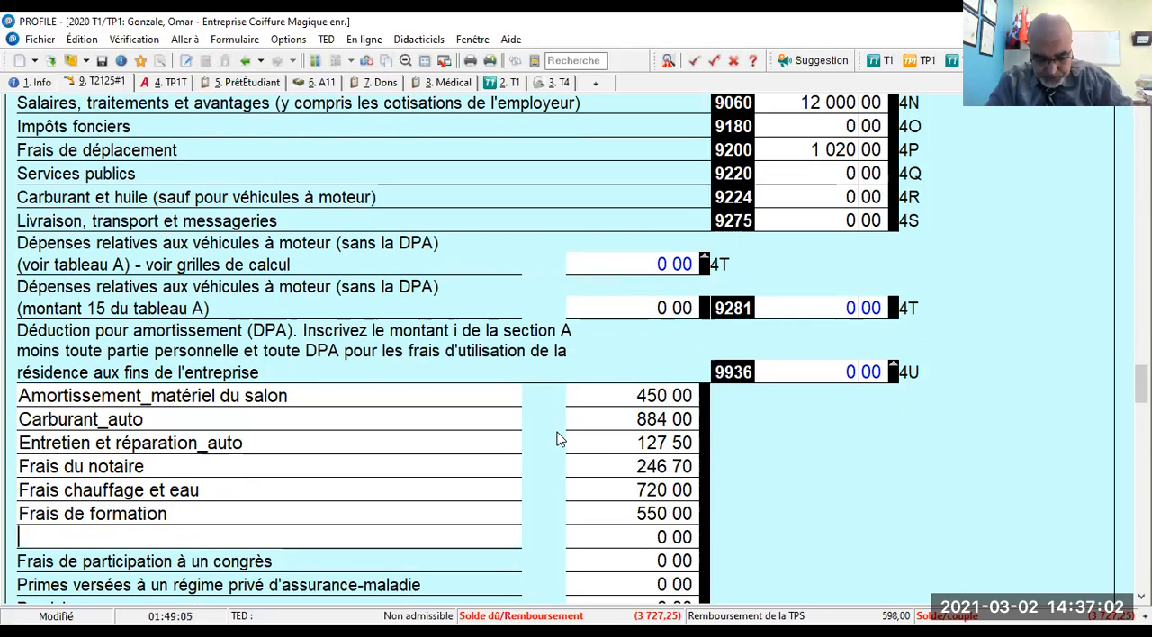
pyautogui.write('Téléco')
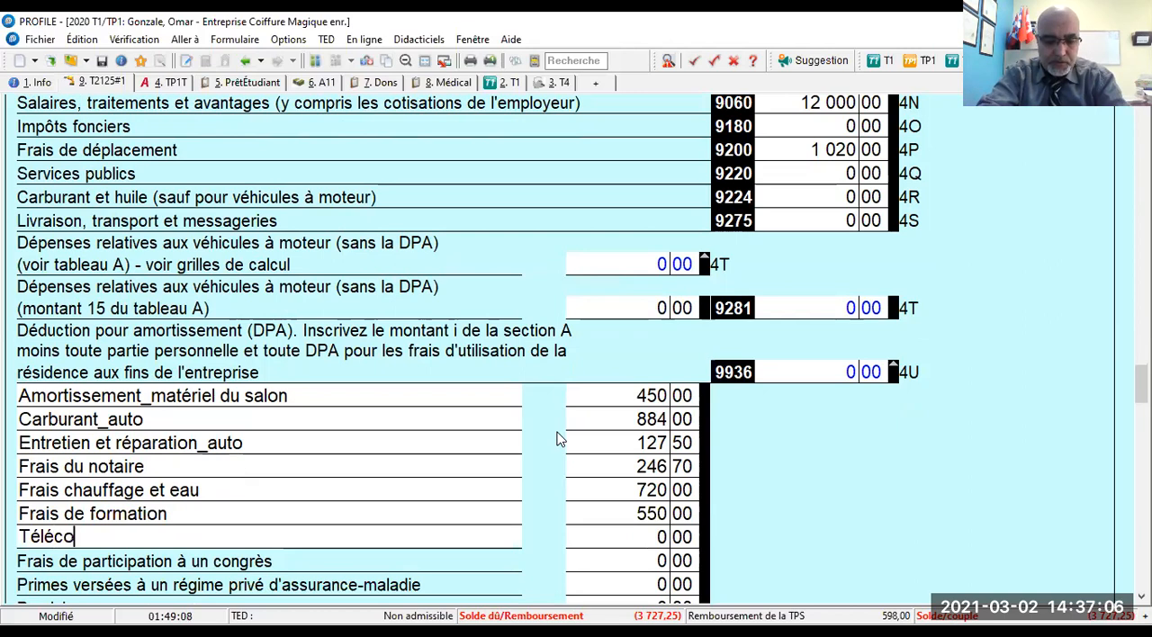
pyautogui.write('mmunication')
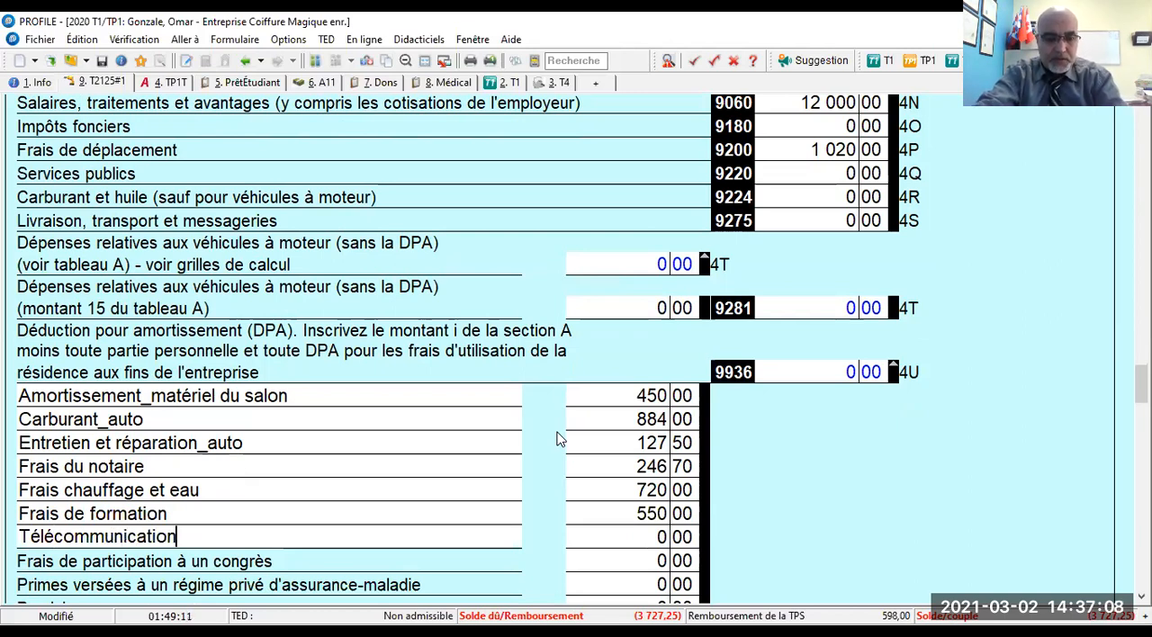
pyautogui.write('s')
pyautogui.press('Tab')
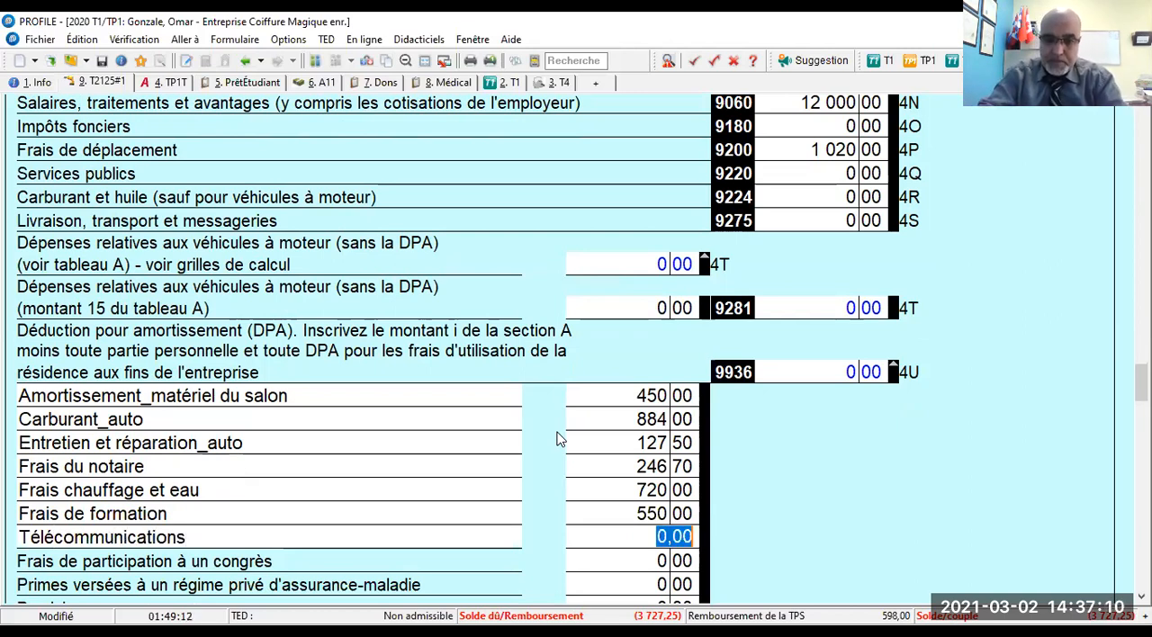
pyautogui.write('1200')
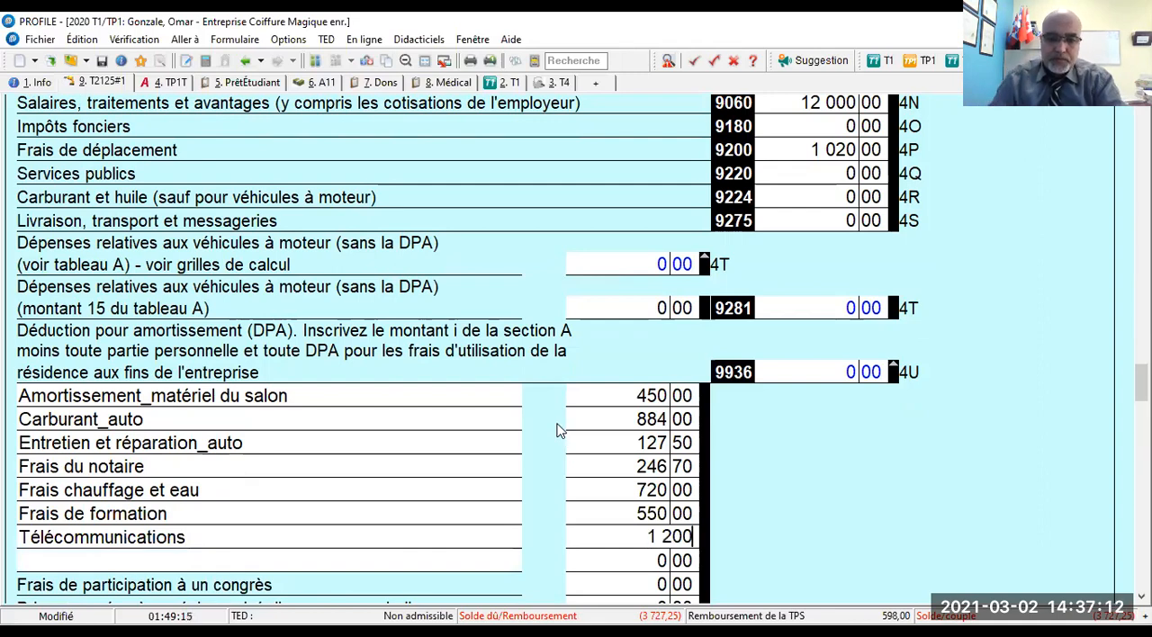
pyautogui.press('Tab')
# - Add the other expense "Permis de conduire_auto" with an amount of 242,68
pyautogui.scroll(4, 558, 423)
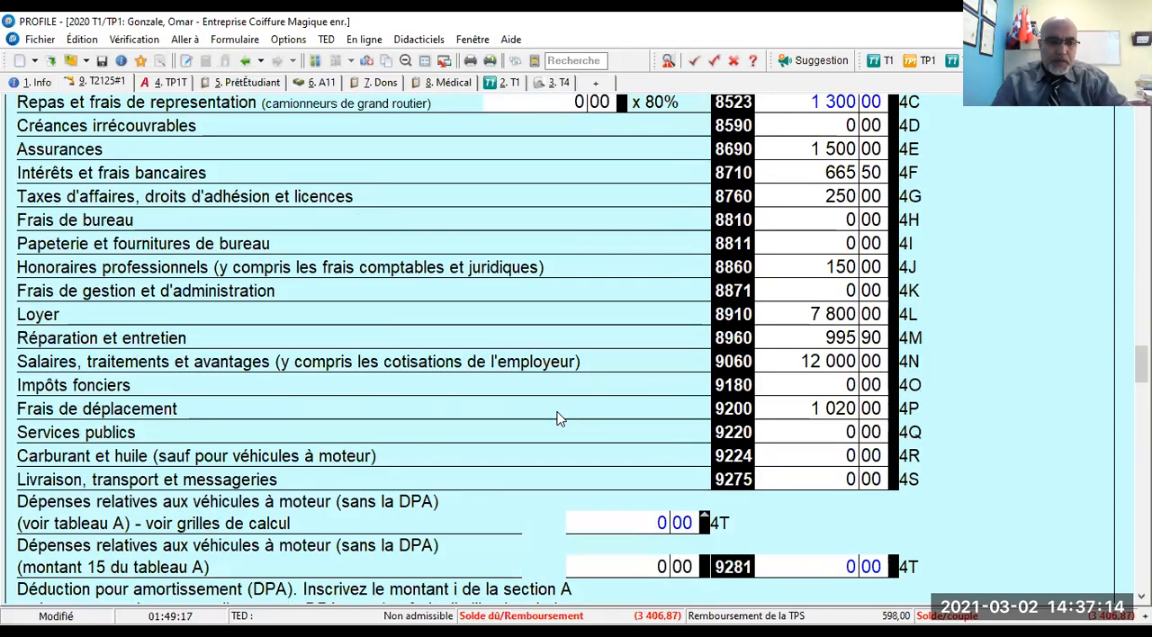
pyautogui.scroll(-4, 558, 418)
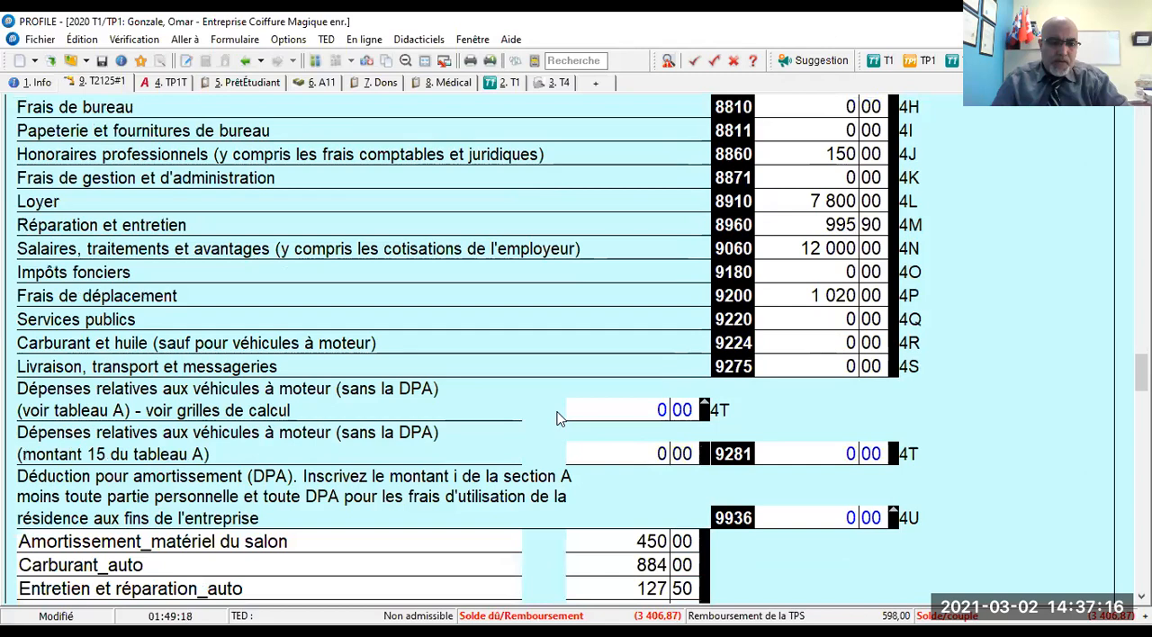
pyautogui.scroll(-3, 558, 418)
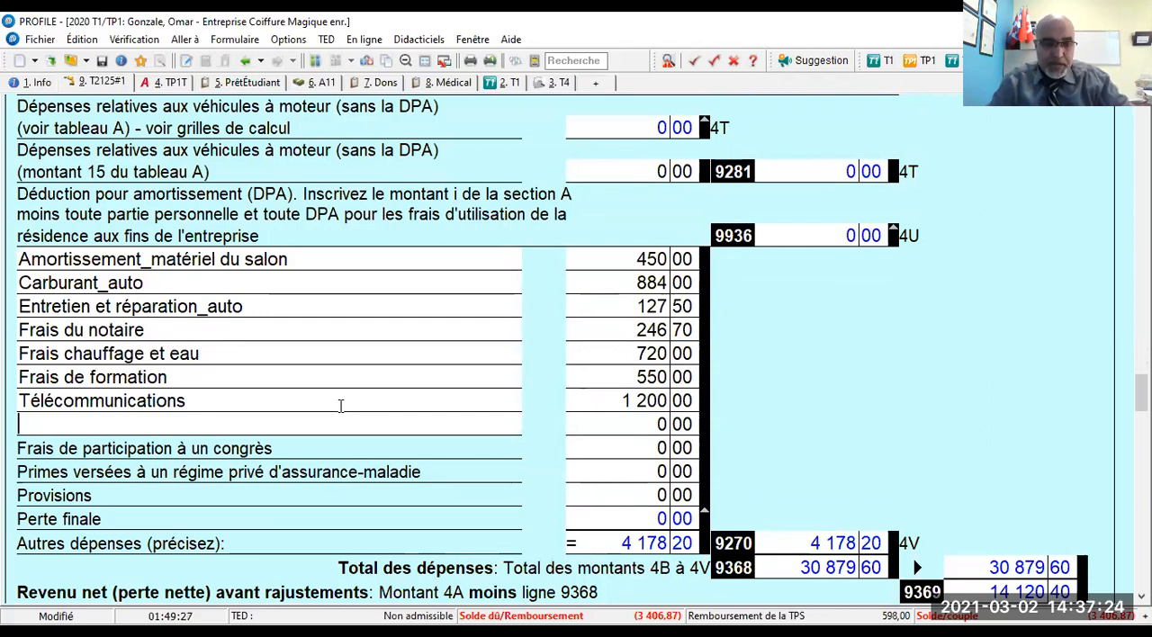
pyautogui.write('Per')
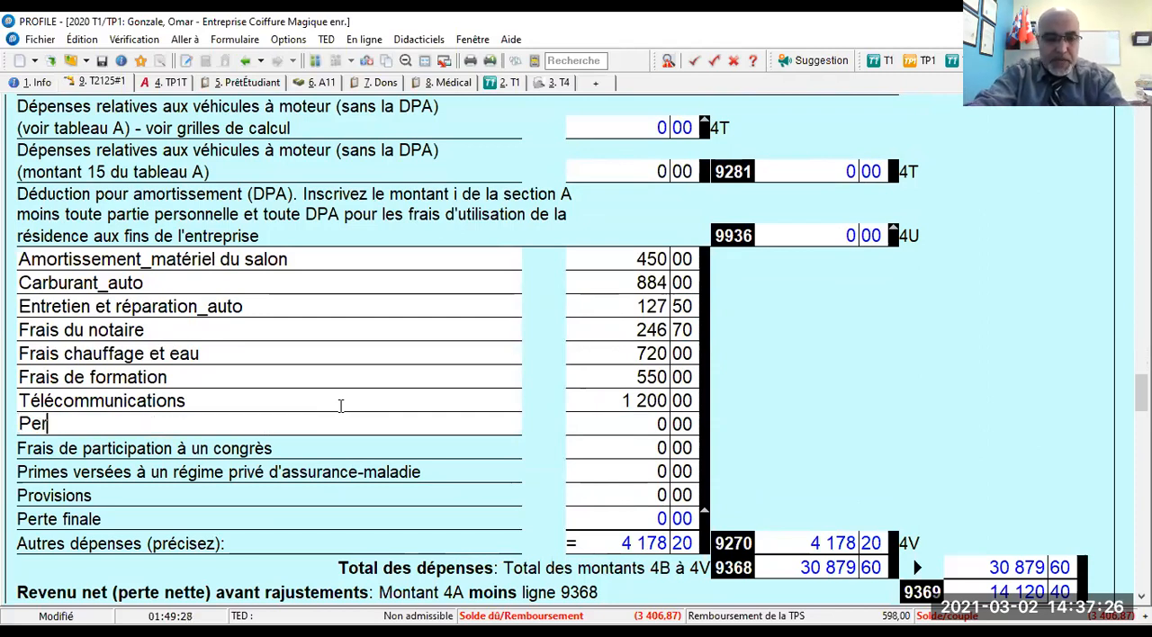
pyautogui.write('mis de')
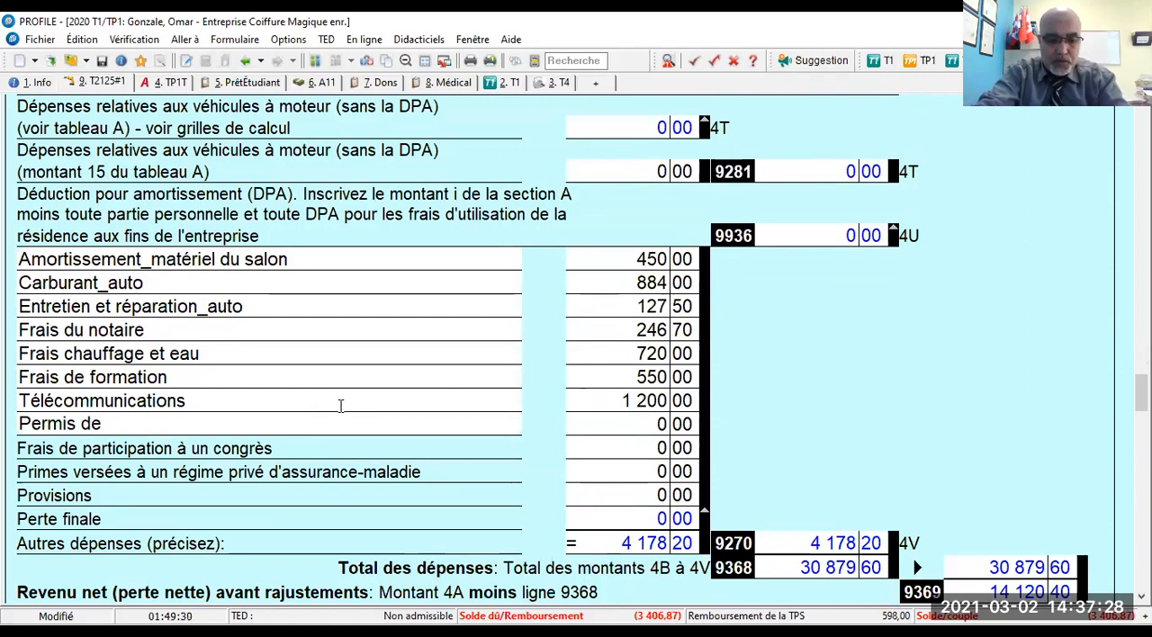
pyautogui.write(' conduire_')
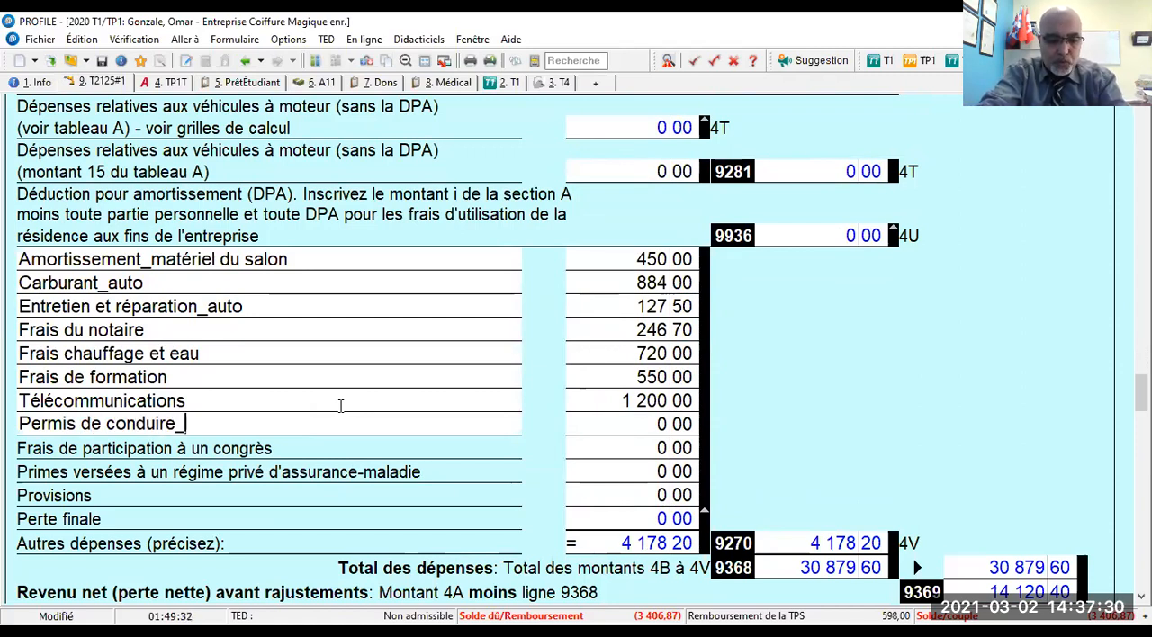
pyautogui.write('auto')
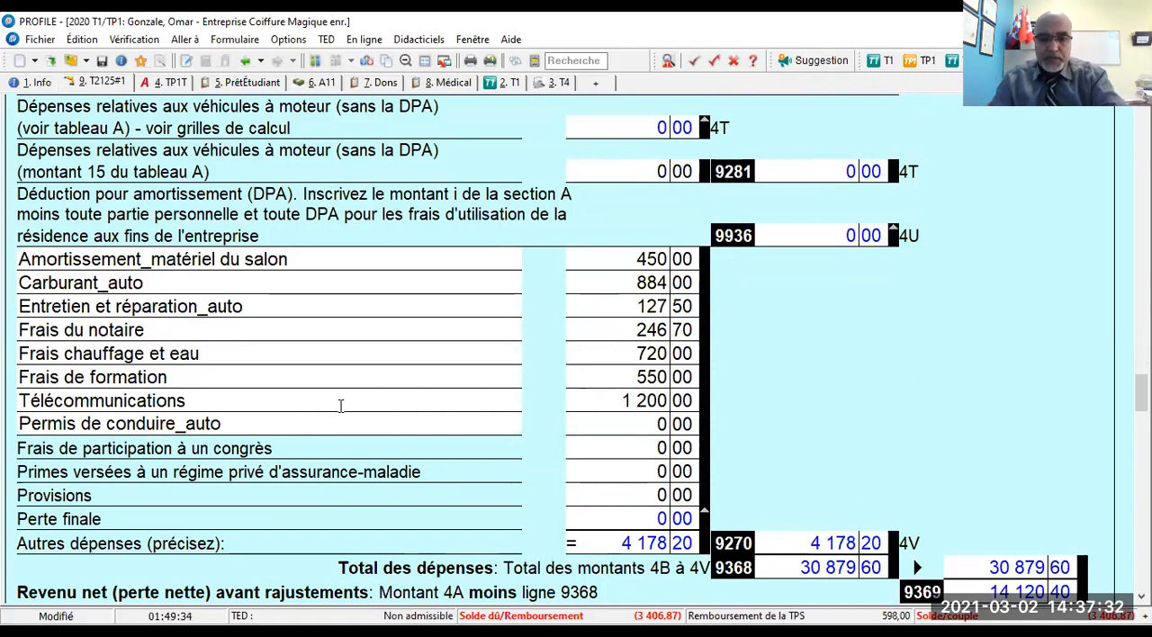
pyautogui.press('Tab')
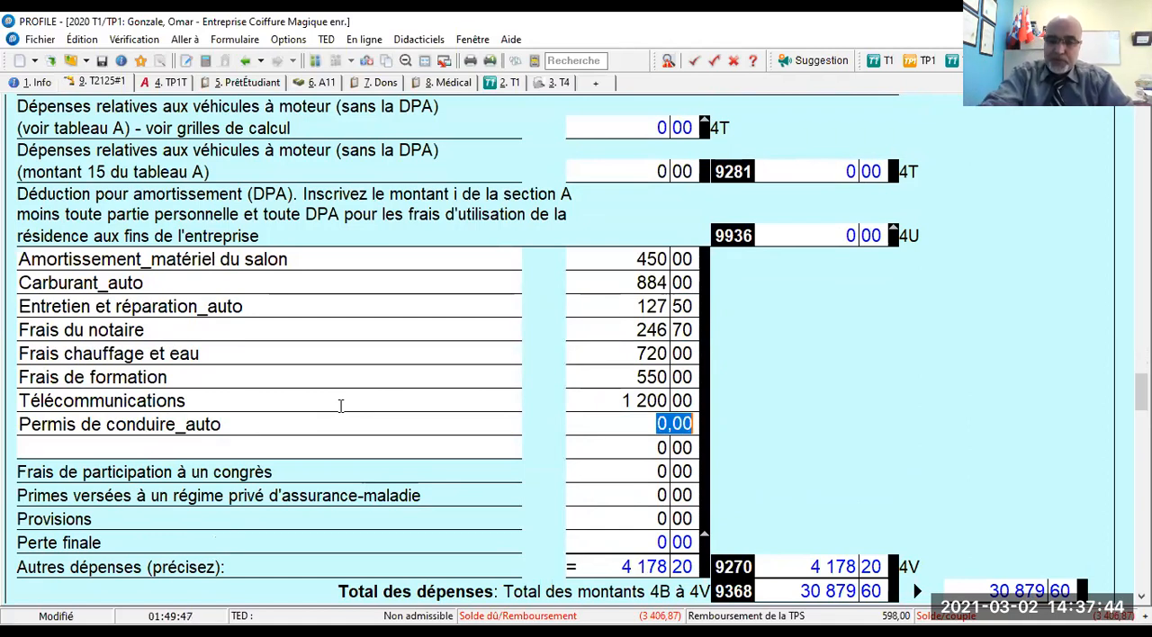
pyautogui.write('24')
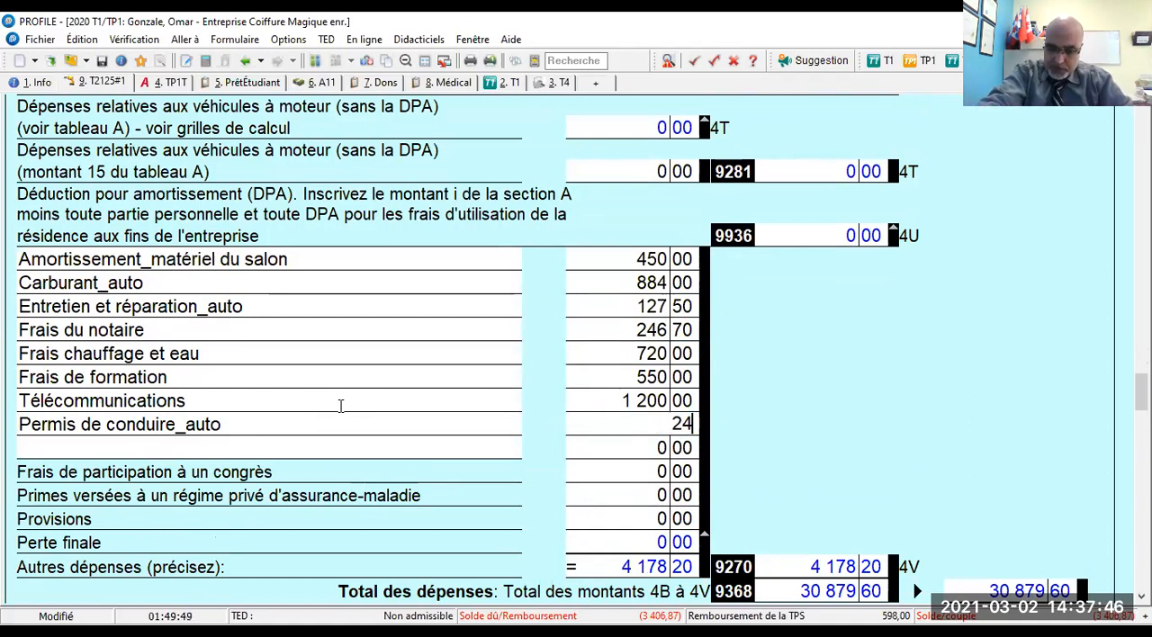
pyautogui.write('2,68')
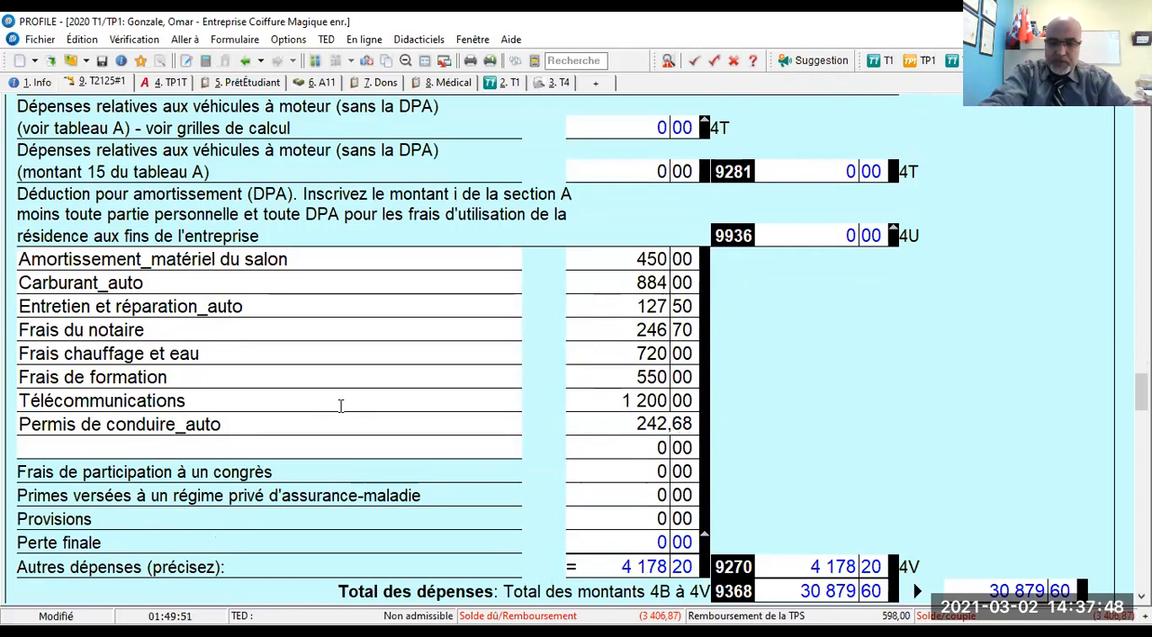
pyautogui.press('Tab')
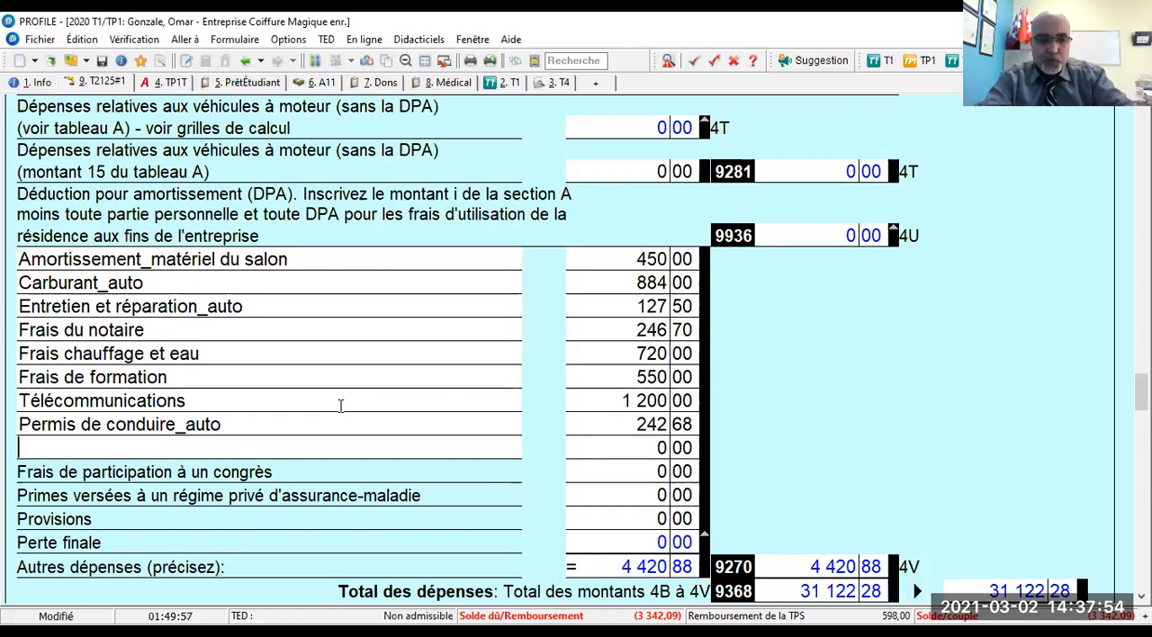
# - Add the other expense "Assurance_auto" with an amount of 201,96
pyautogui.write('Assuranc')
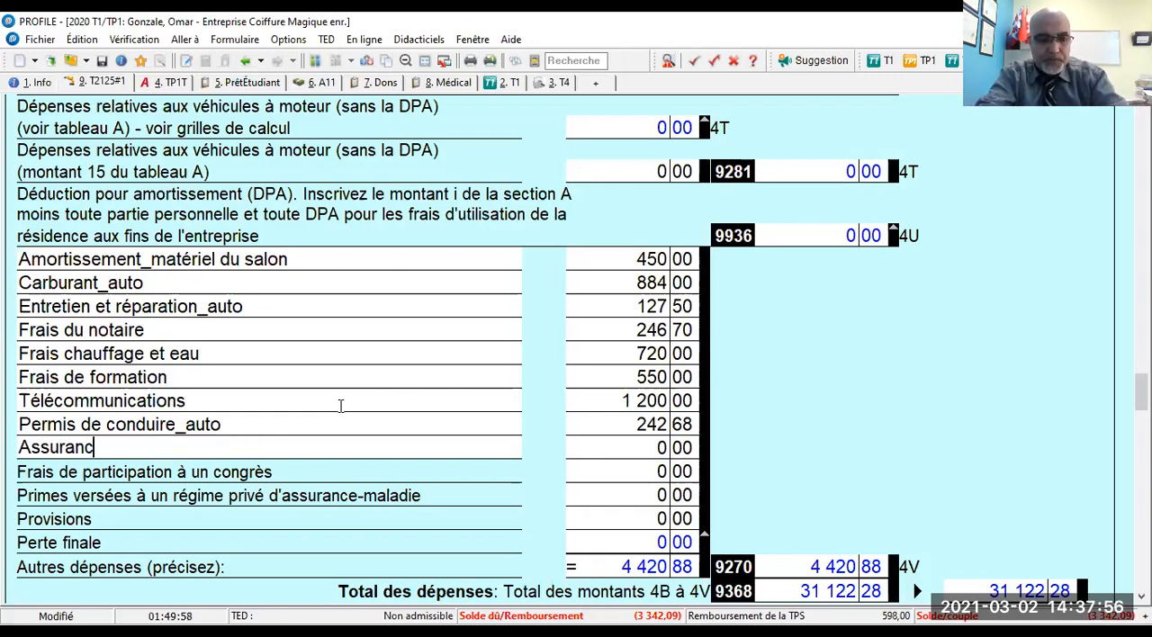
pyautogui.write('e_auto')
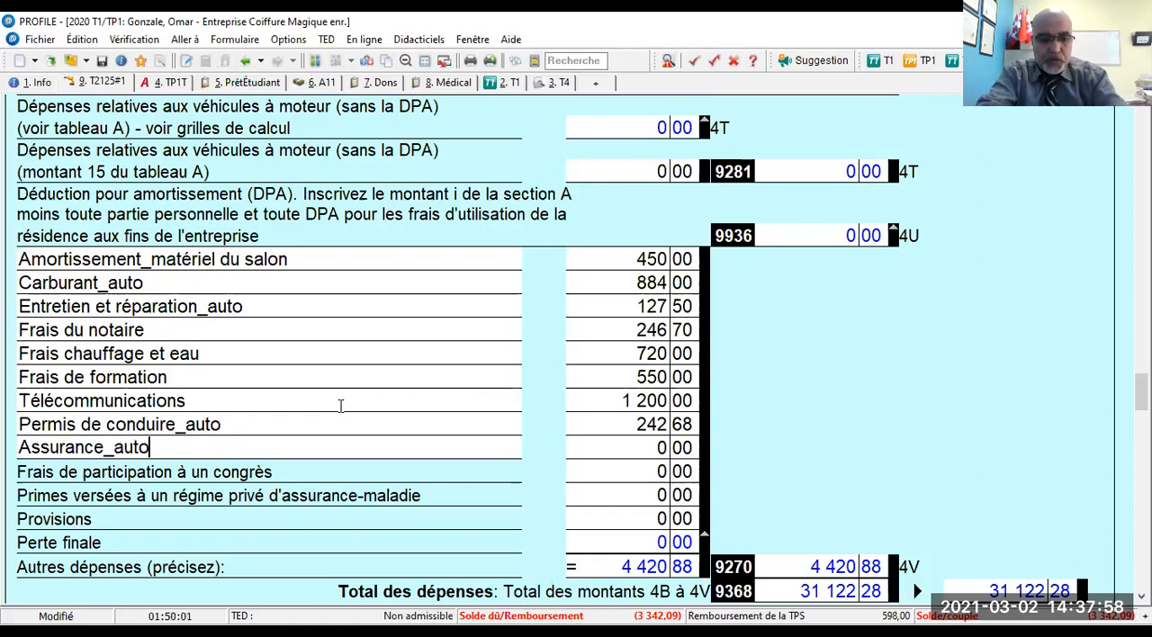
pyautogui.press('Tab')
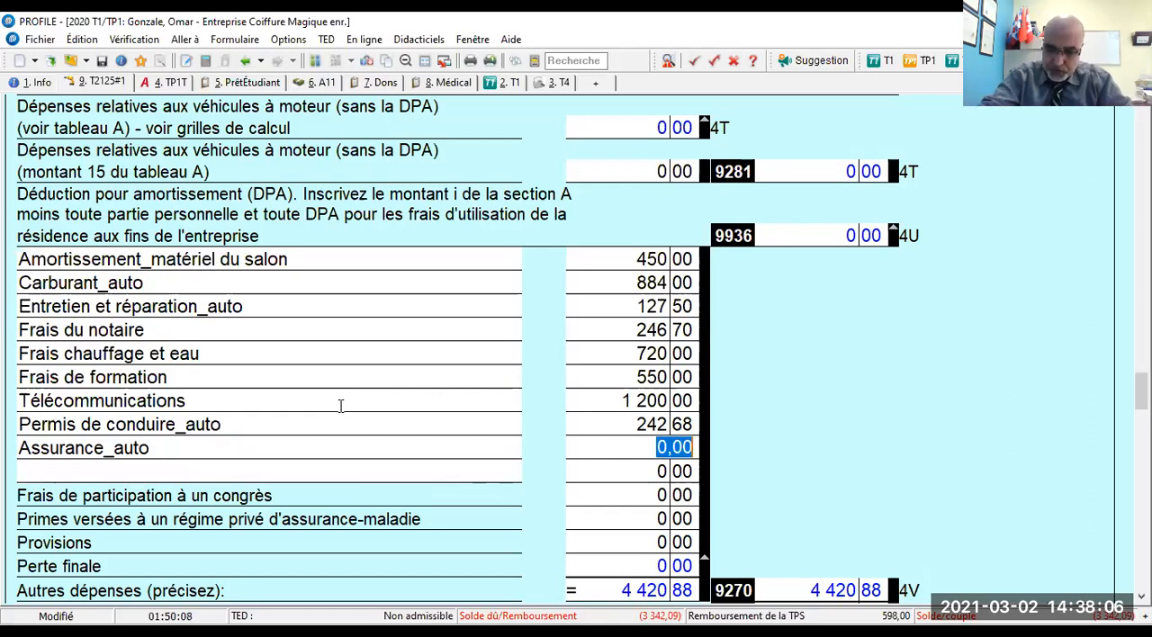
pyautogui.write('201,96')
pyautogui.press('Return')
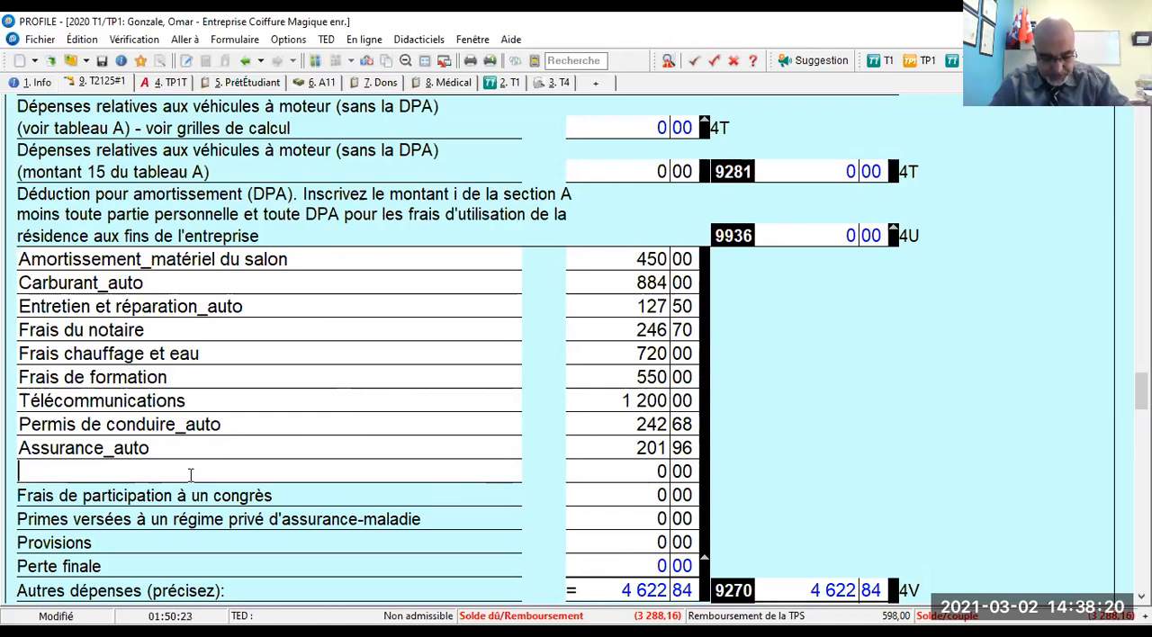
# - Add the other expense "Stationnement_auto" with an amount of 187
pyautogui.write('Stationnement')
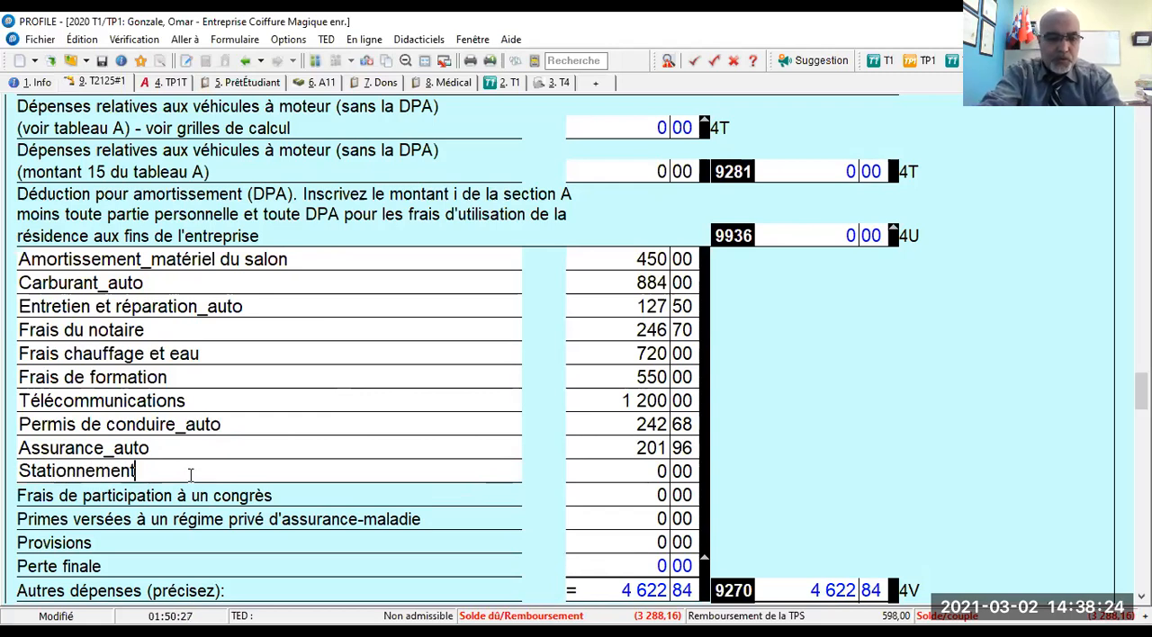
pyautogui.write('_auto')
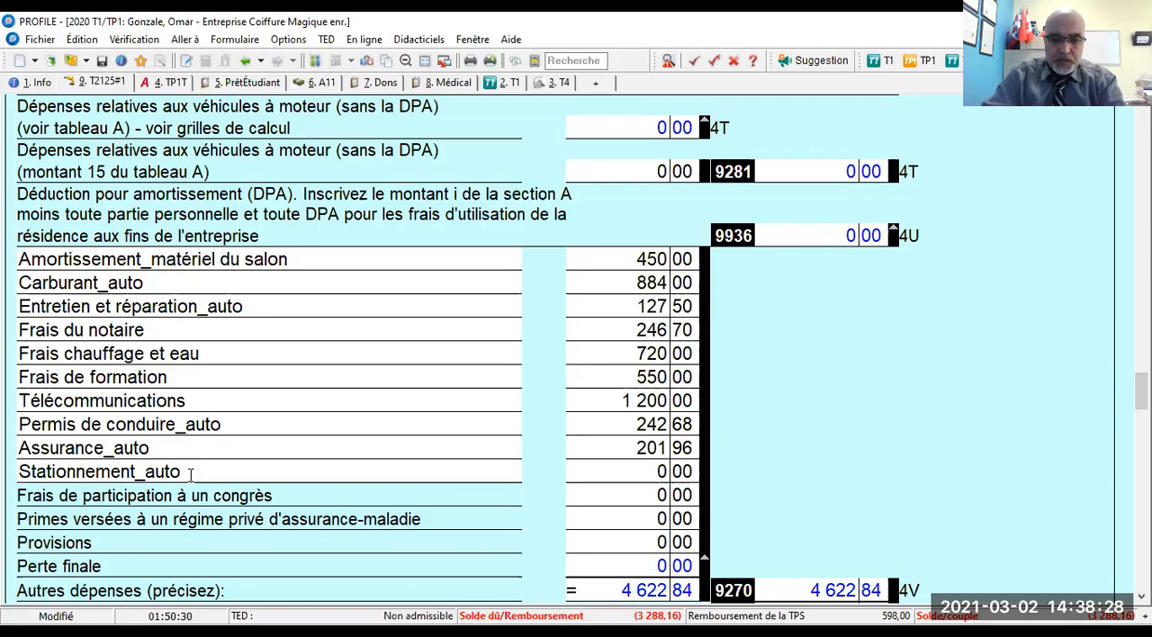
pyautogui.press('Tab')
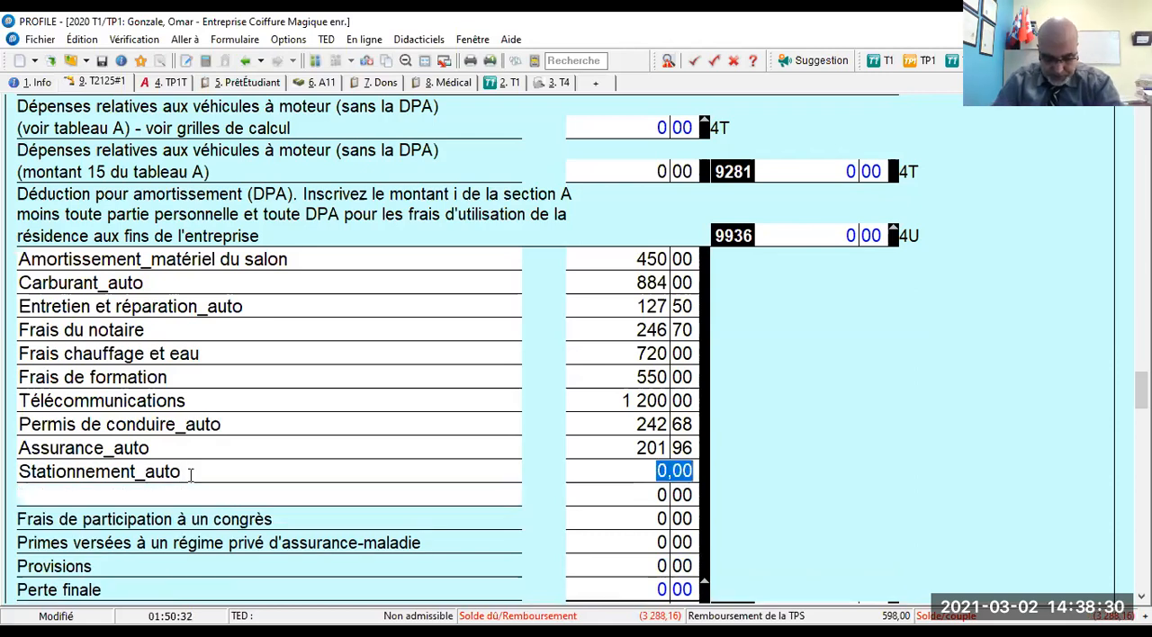
pyautogui.write('187')
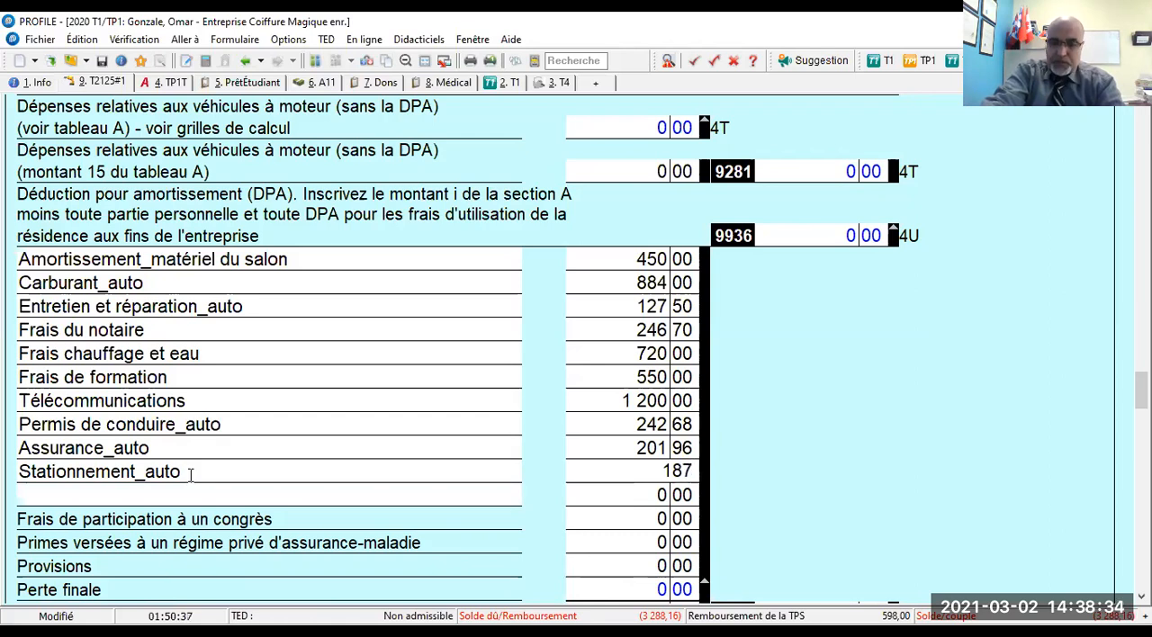
pyautogui.press('Tab')
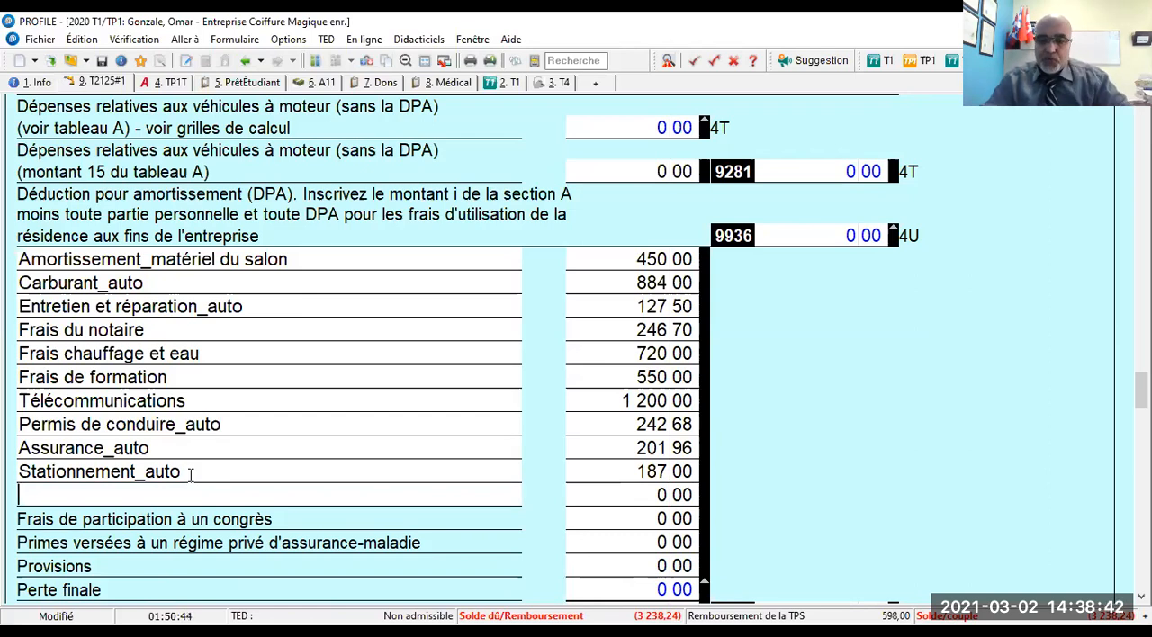
# - Add the other expense "Fournitures: brosses,capes,ciseaux,peignes,séchoirs,tondeuses,parfums..." with an amount of 6 660
pyautogui.write('Fournitu')
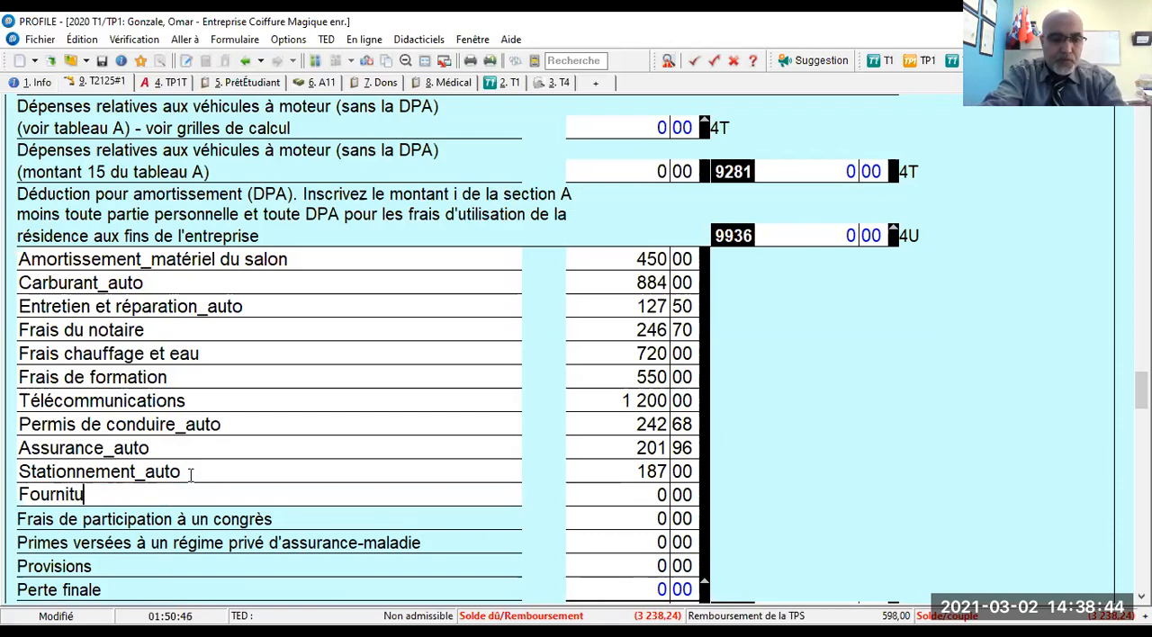
pyautogui.write('res:')
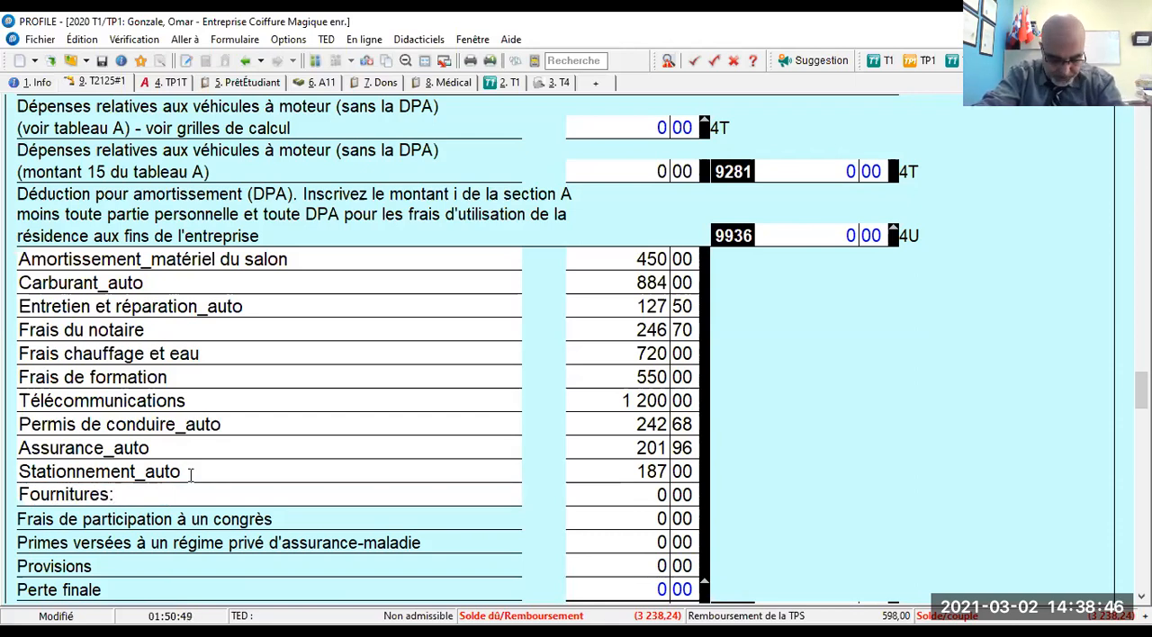
pyautogui.write(' brosse')
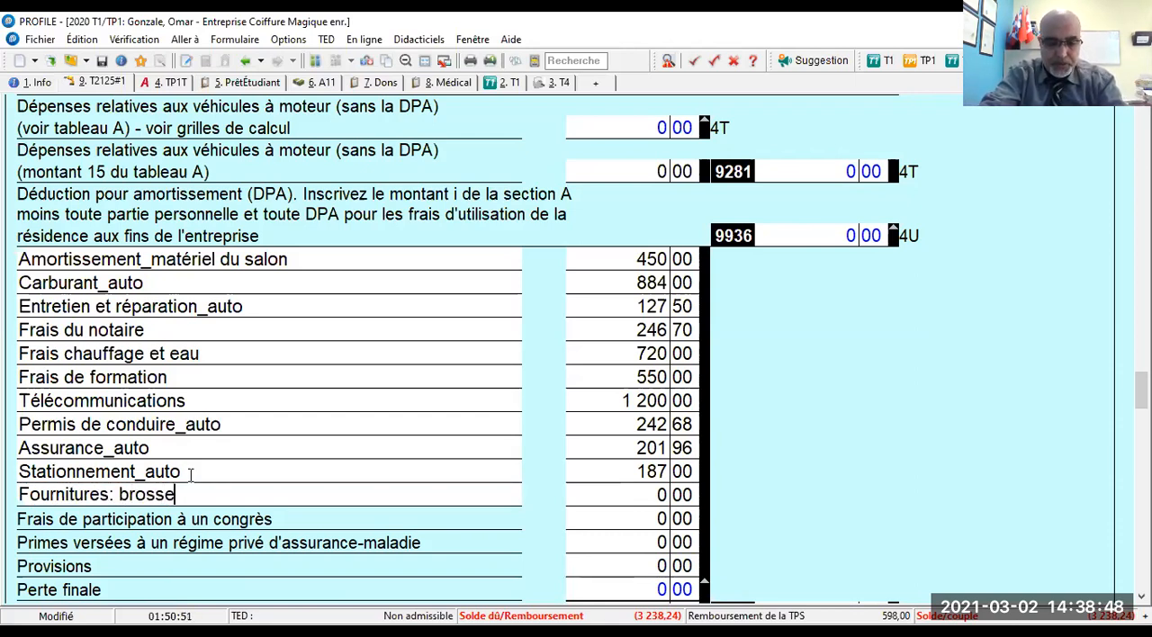
pyautogui.write('s,cape')
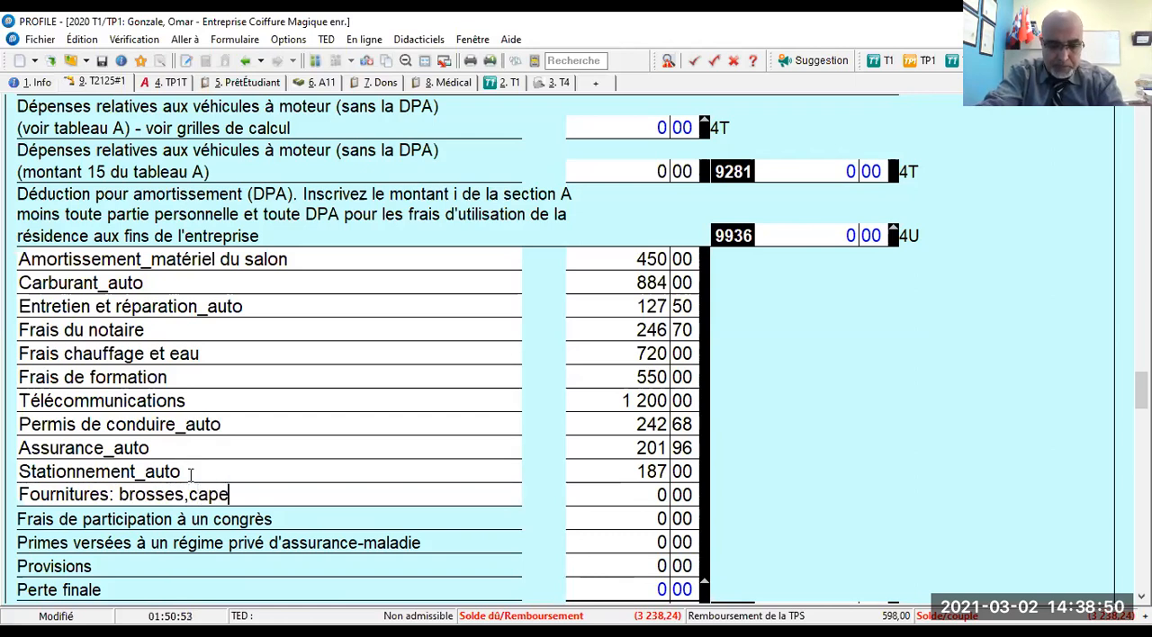
pyautogui.write('s,cis')
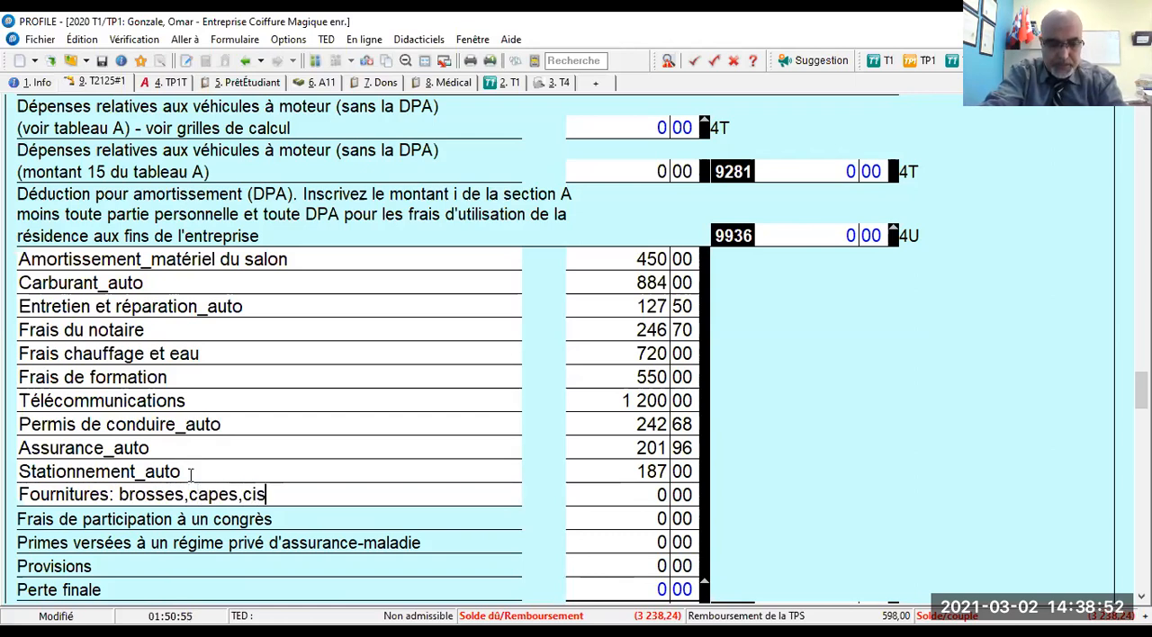
pyautogui.write('eaux,peignes,sécg')
pyautogui.press('BackSpace')
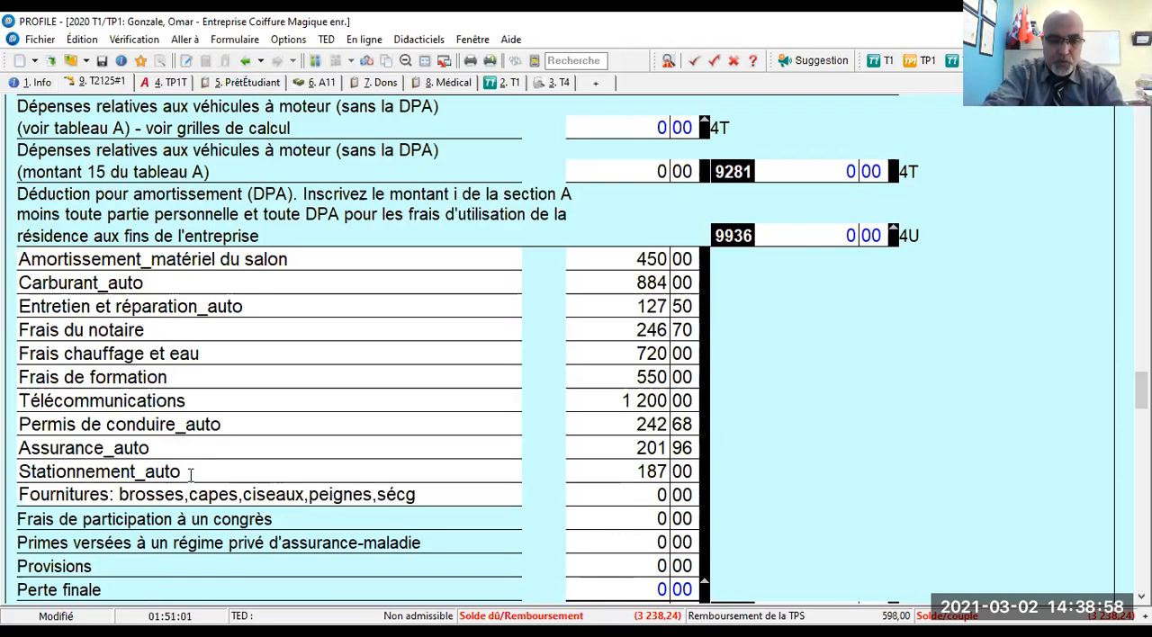
pyautogui.write('hoirs,')
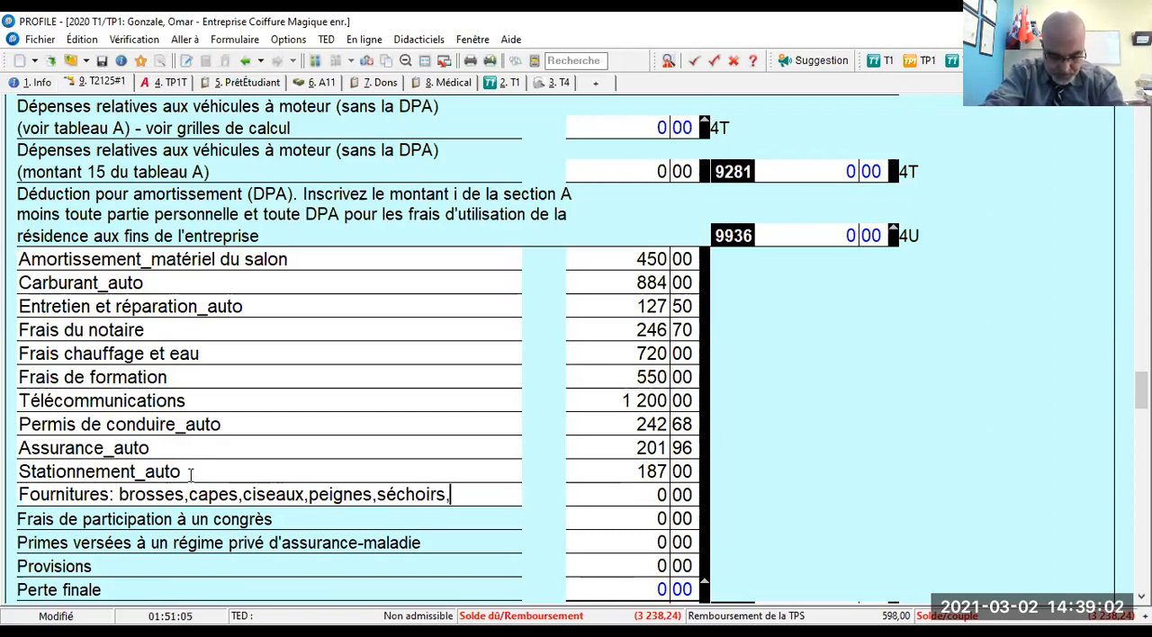
pyautogui.write('ton')
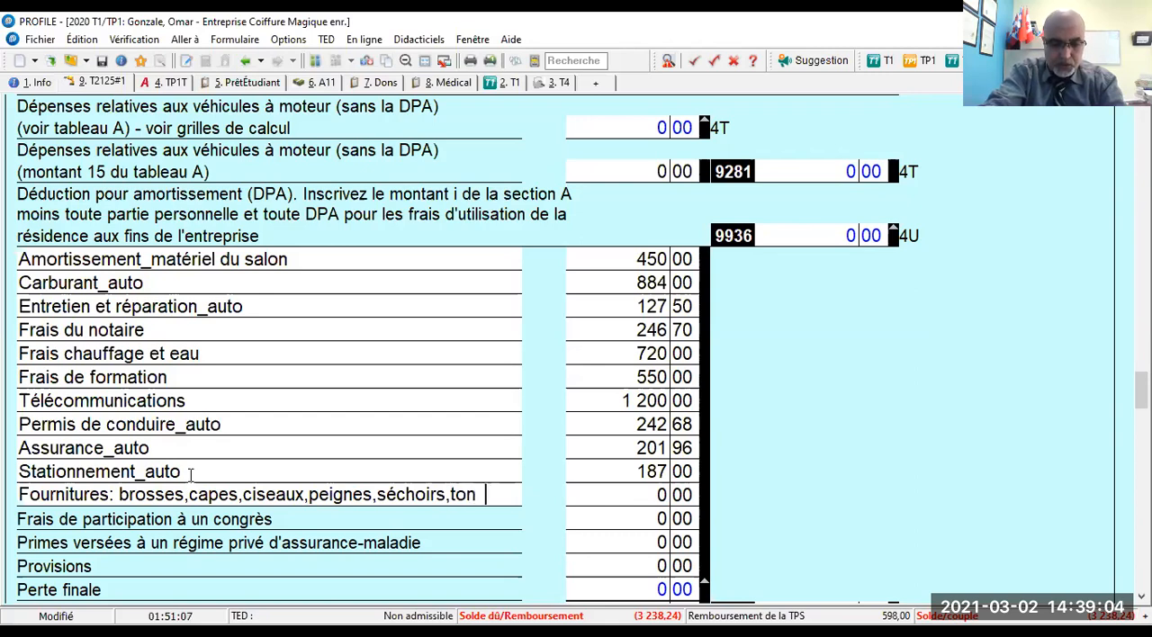
pyautogui.press('BackSpace')
pyautogui.write('deuses,')
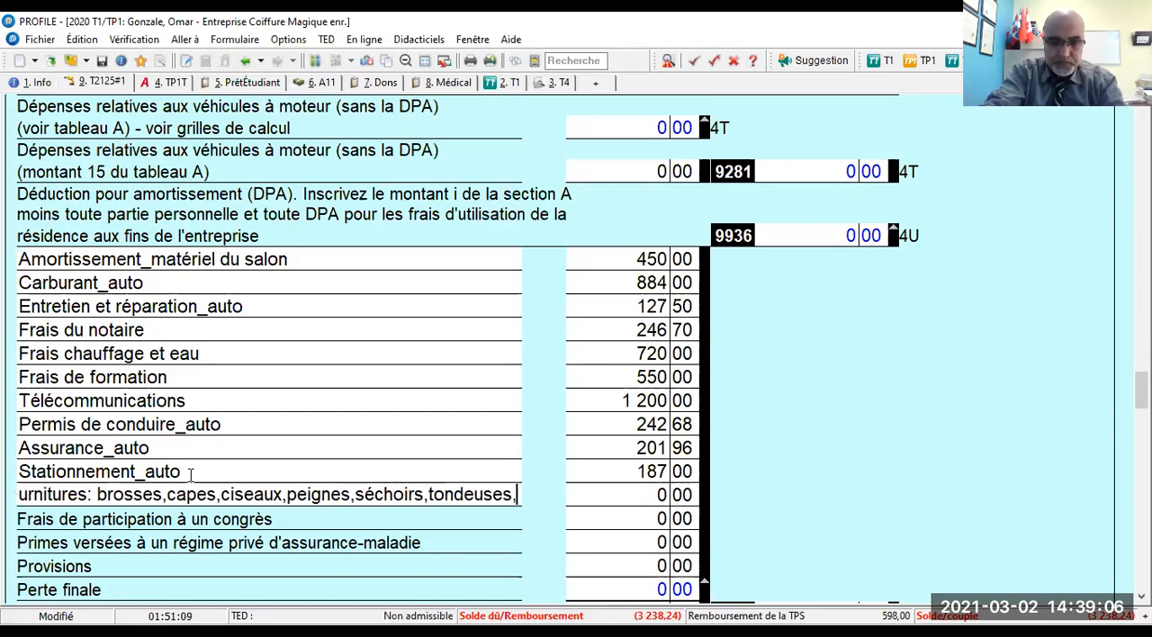
pyautogui.write('pe')
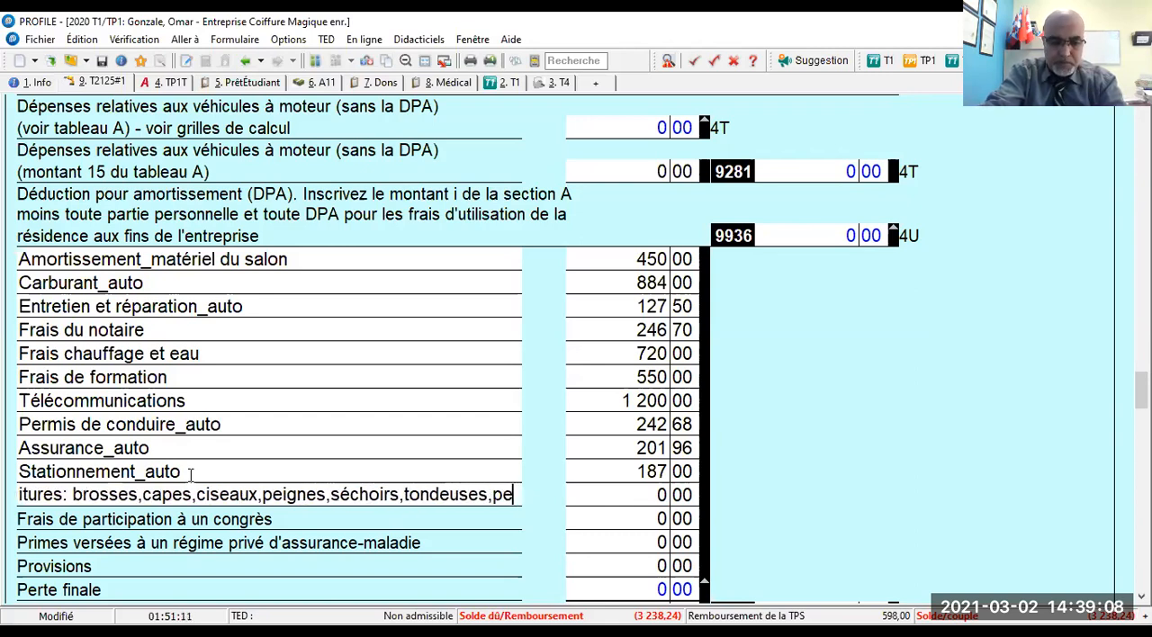
pyautogui.write('arfu')
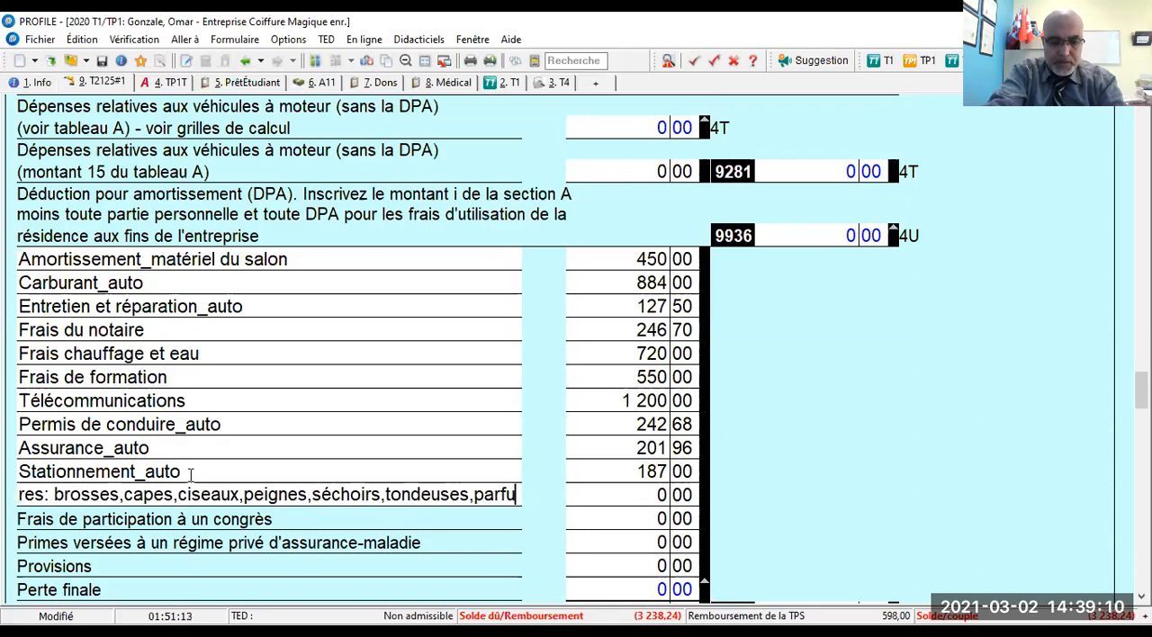
pyautogui.write('ms.')
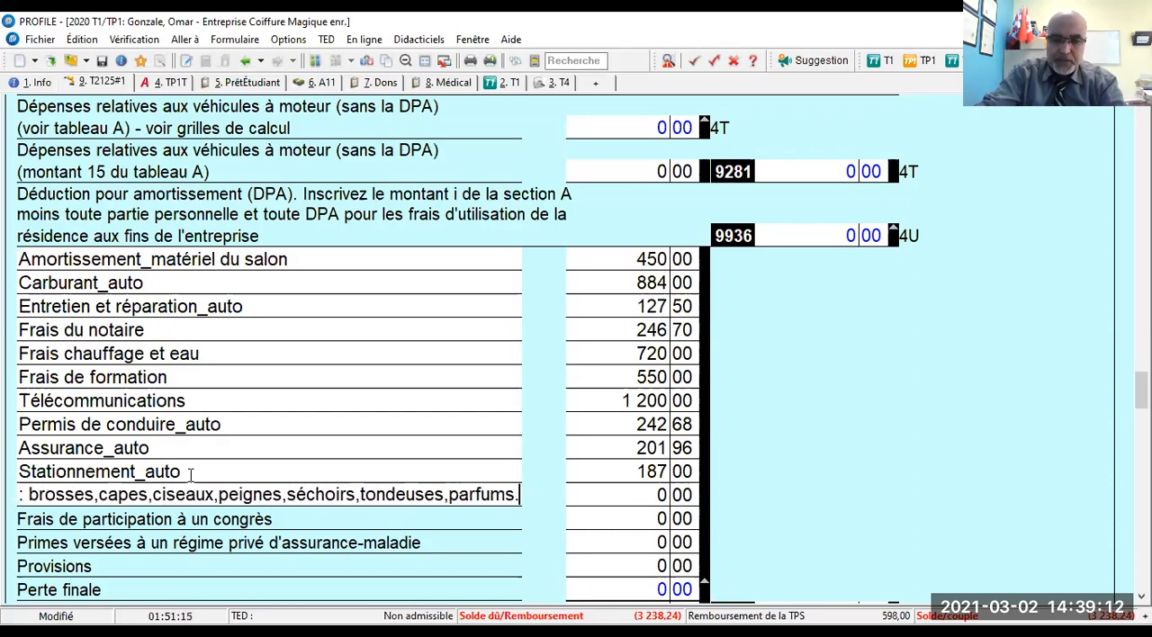
pyautogui.write('...')
pyautogui.press('Tab')
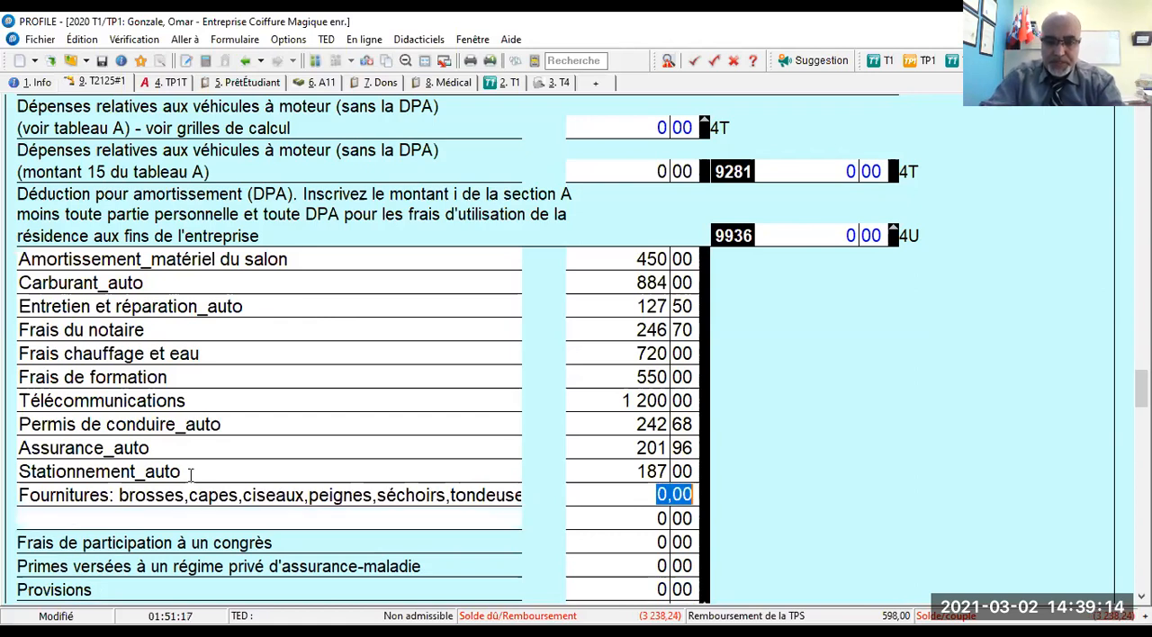
pyautogui.write('6660')
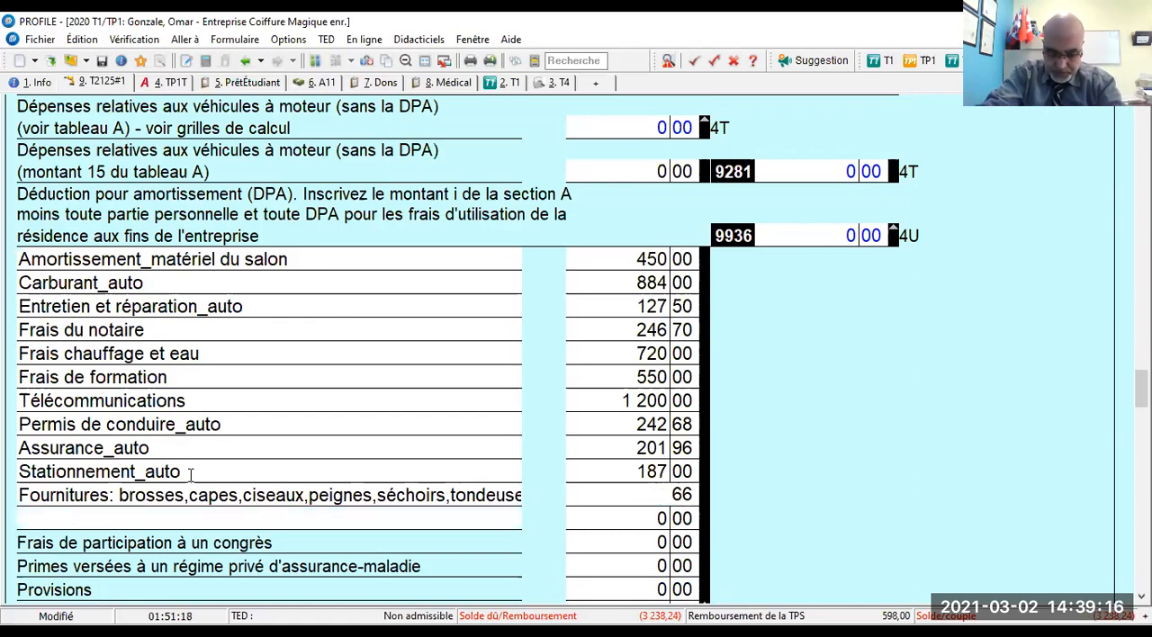
pyautogui.press('Tab')
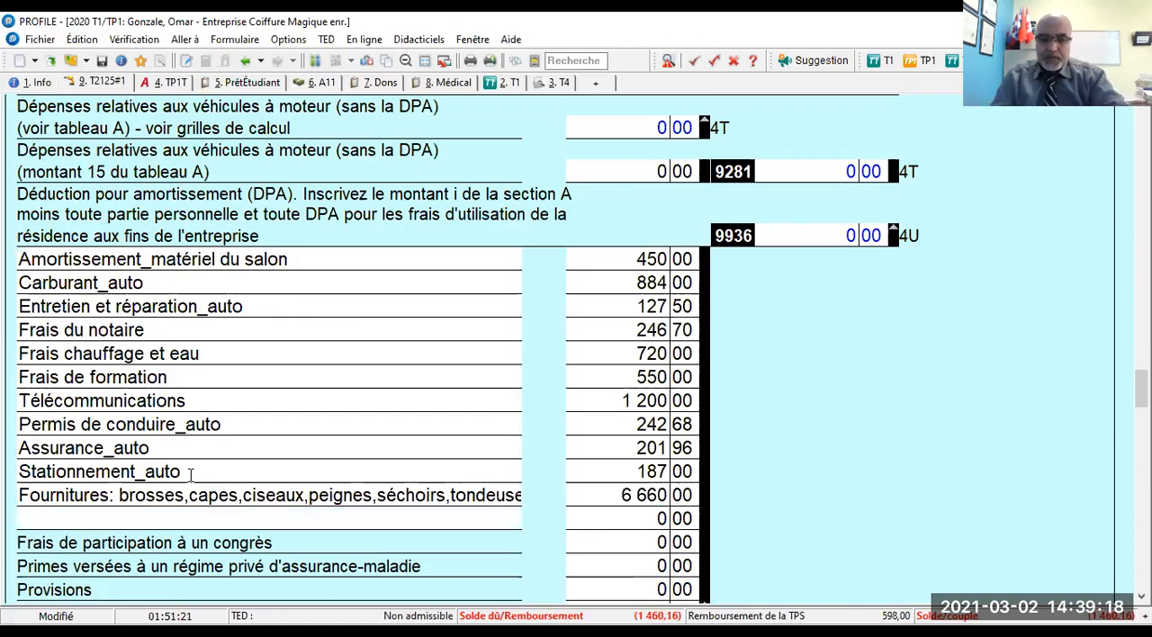
# - In Partie 7 of the T2125, set the home area used for business to 15 and the total home area to 100
pyautogui.scroll(-4, 723, 301)
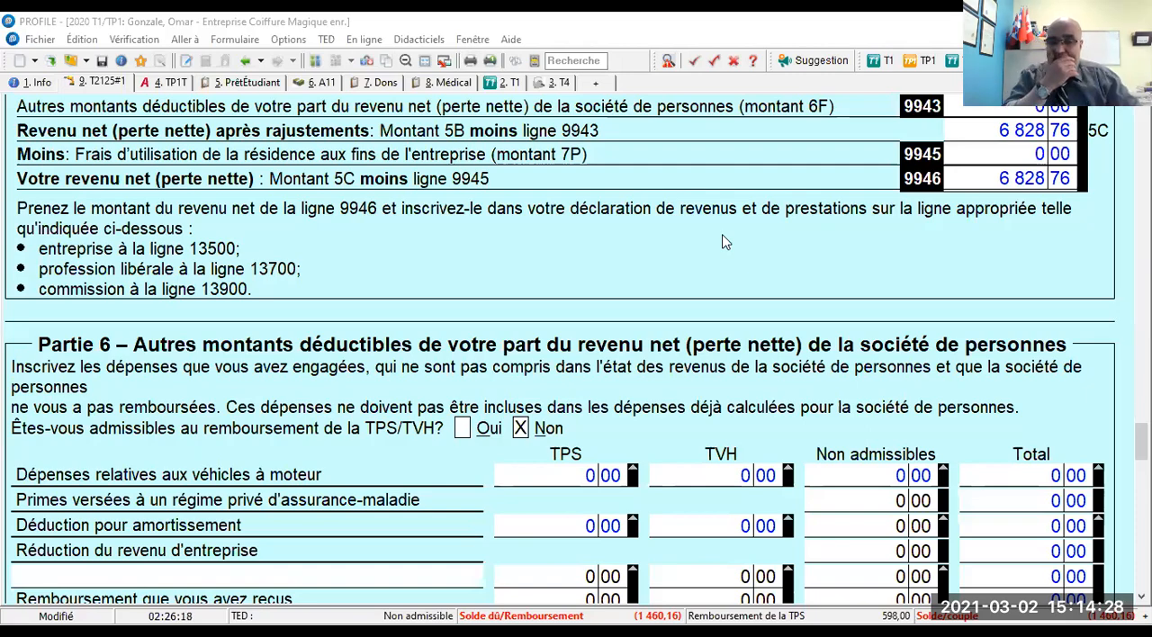
pyautogui.scroll(-12, 725, 244)
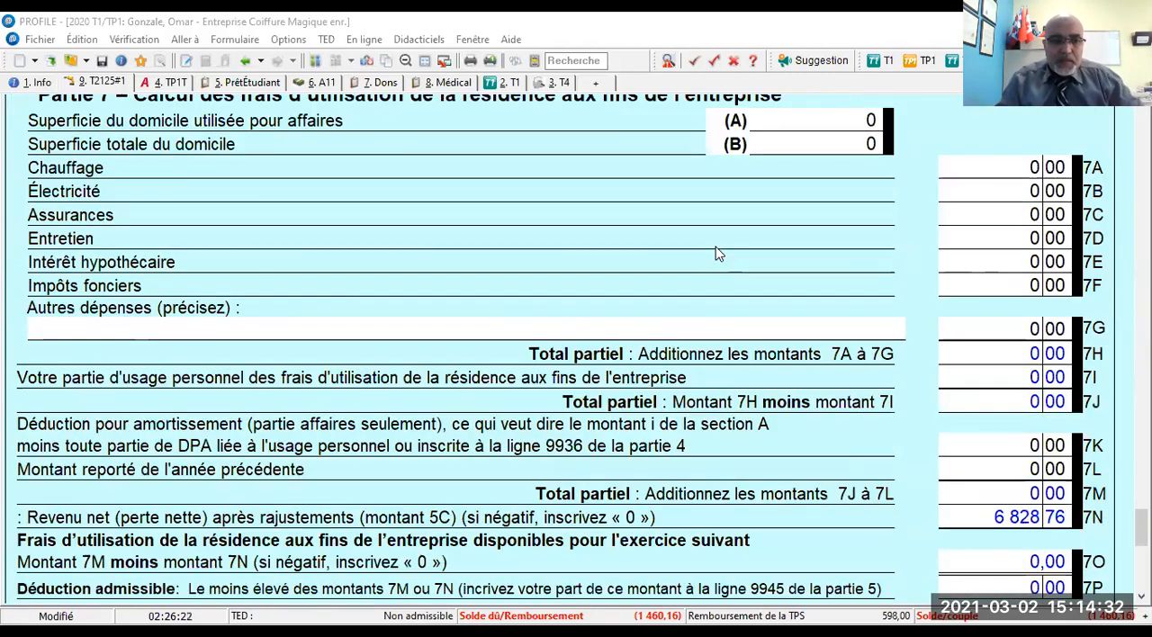
pyautogui.scroll(3, 733, 243)
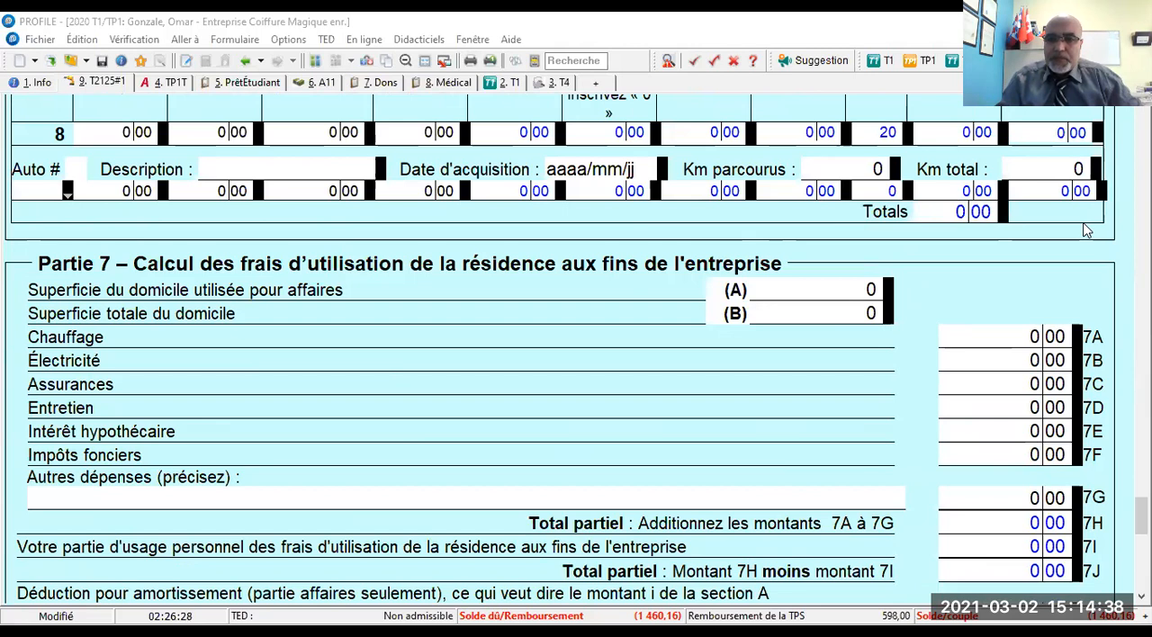
pyautogui.click(850, 288)
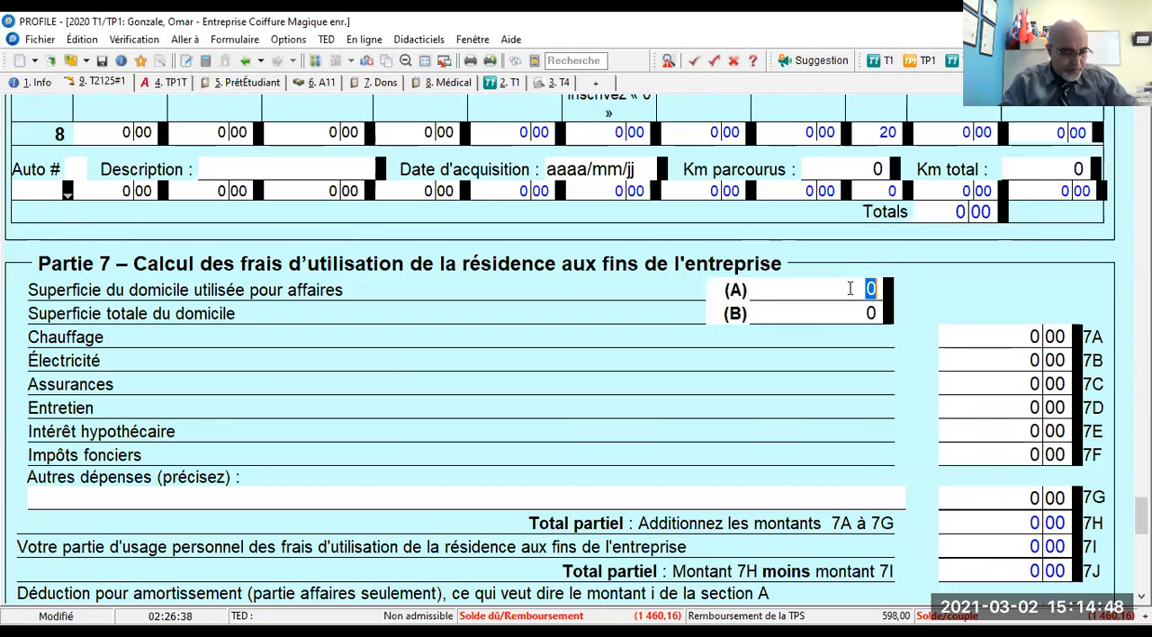
pyautogui.write('15')
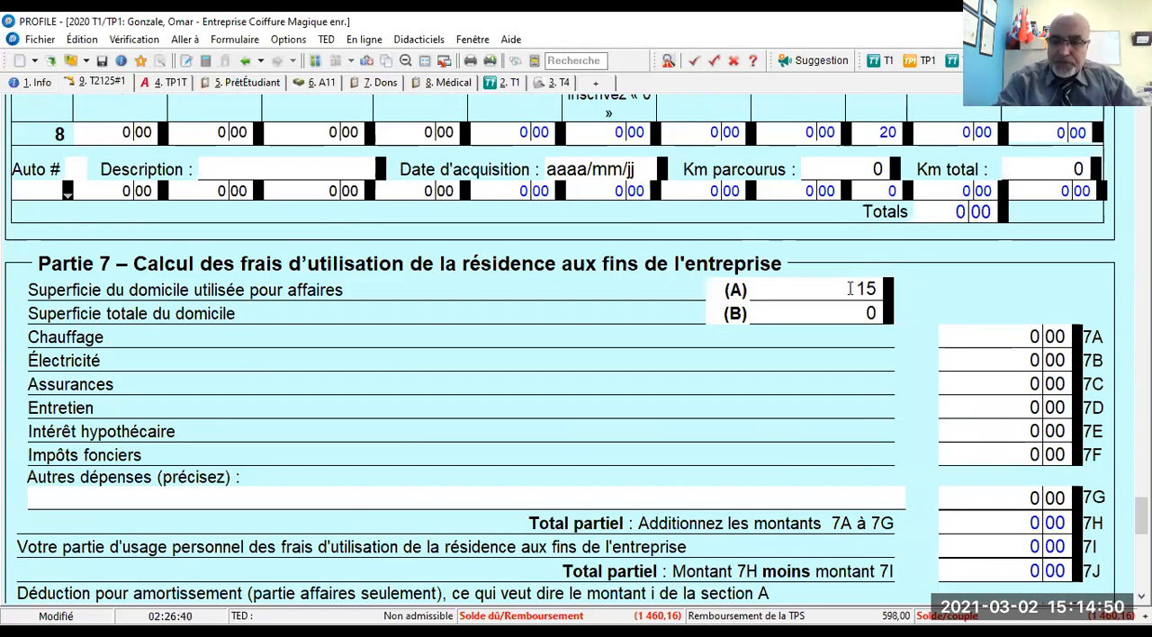
pyautogui.press('Tab')
pyautogui.press('Tab')
pyautogui.write('100')
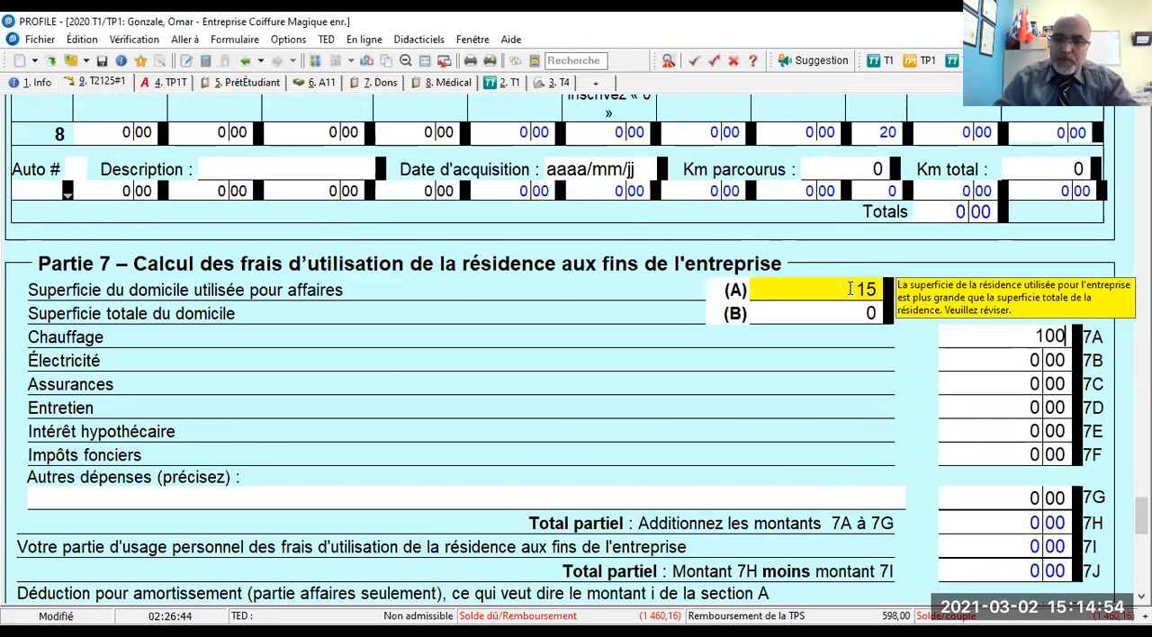
pyautogui.click(863, 312)
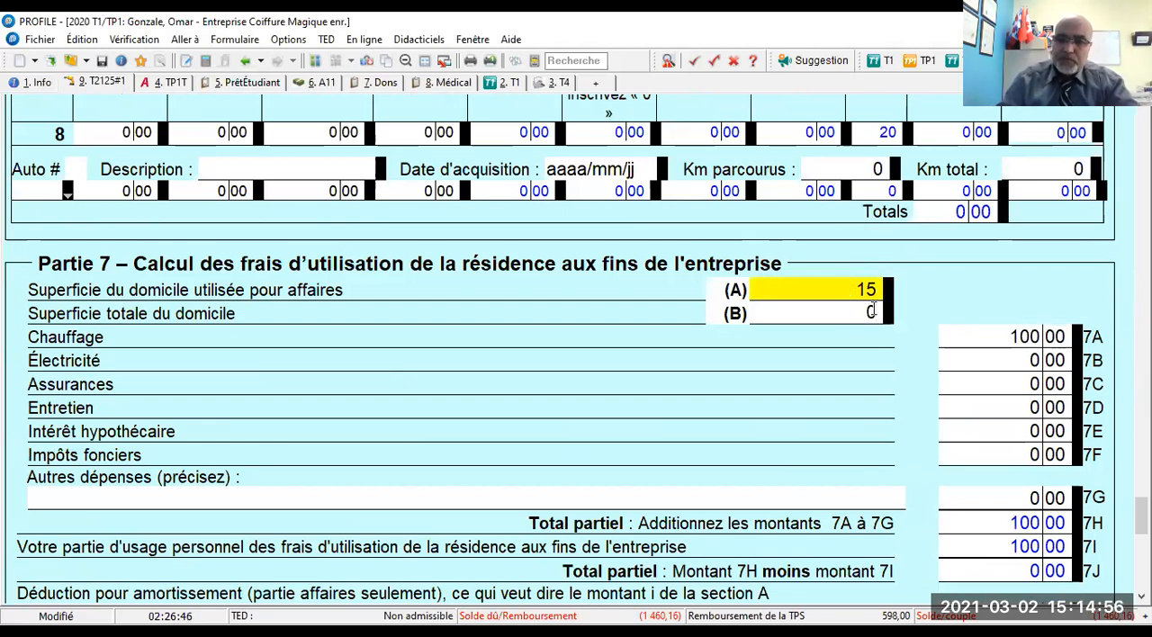
pyautogui.write('100')
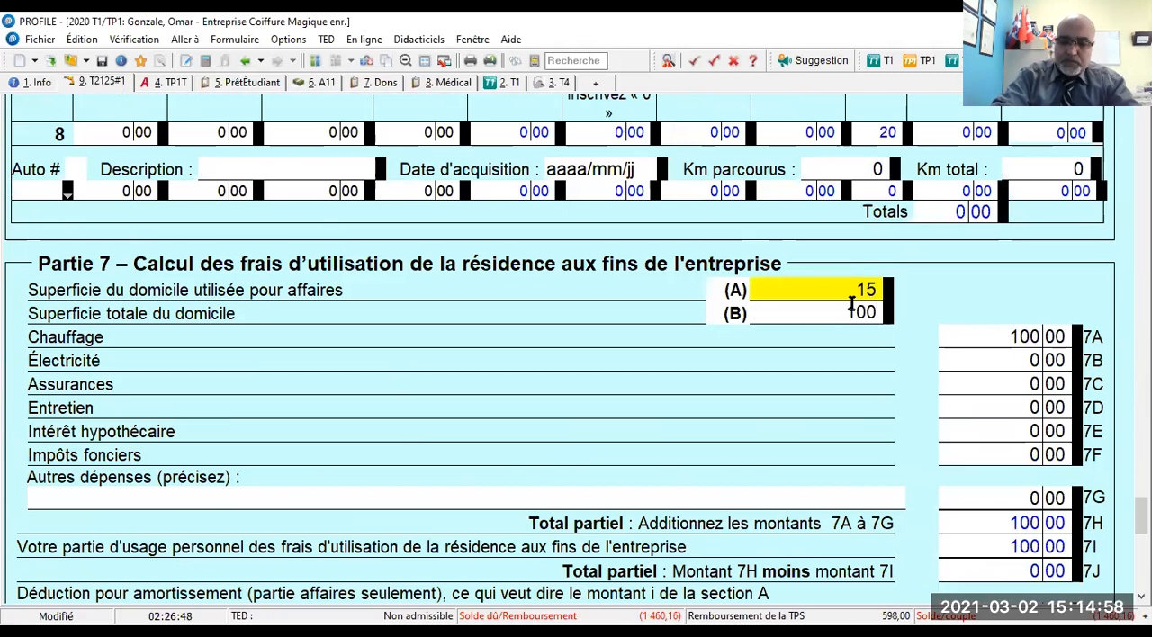
pyautogui.press('Tab')
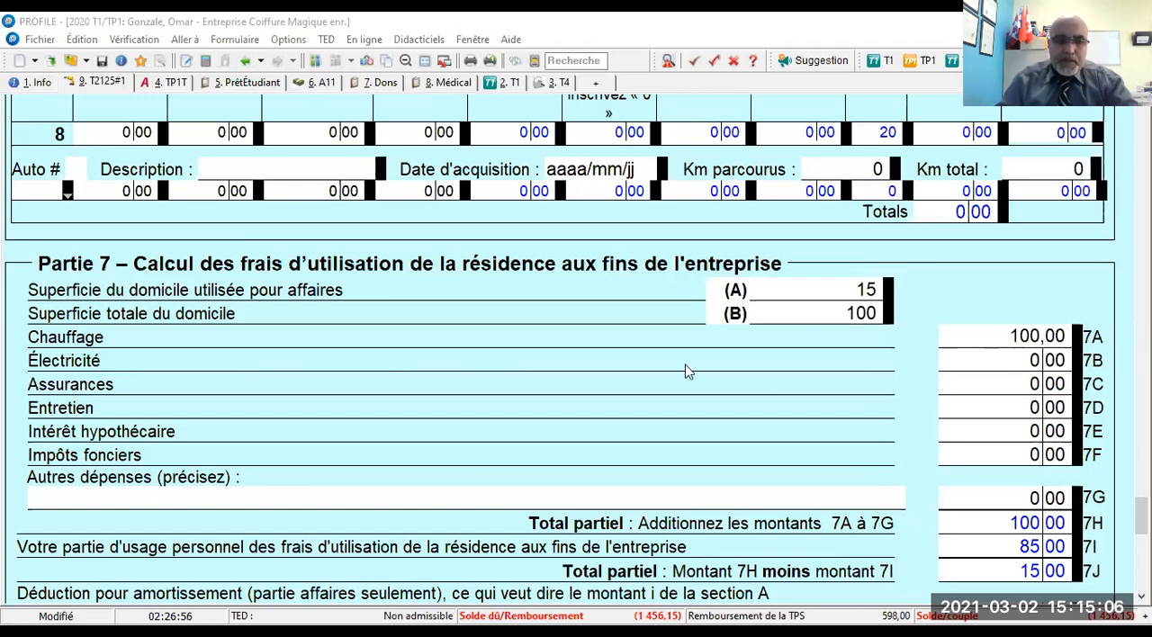
# - Clear the Chauffage amount on line 7A of the home-use expenses
pyautogui.click(1010, 337)
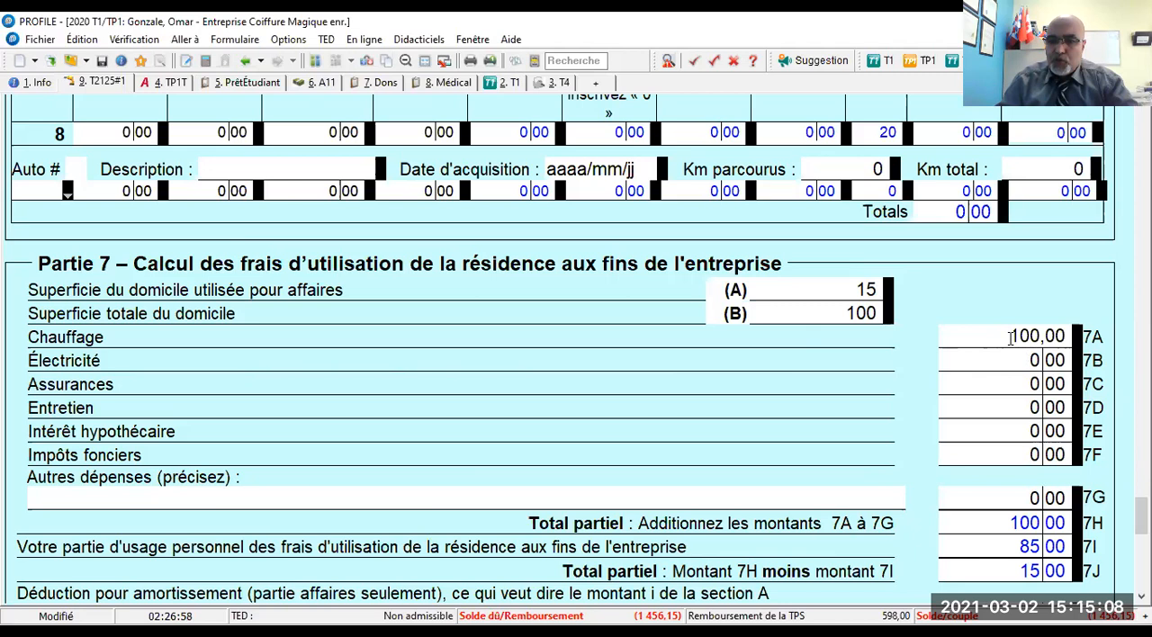
pyautogui.moveTo(1010, 338); pyautogui.dragTo(1066, 340)
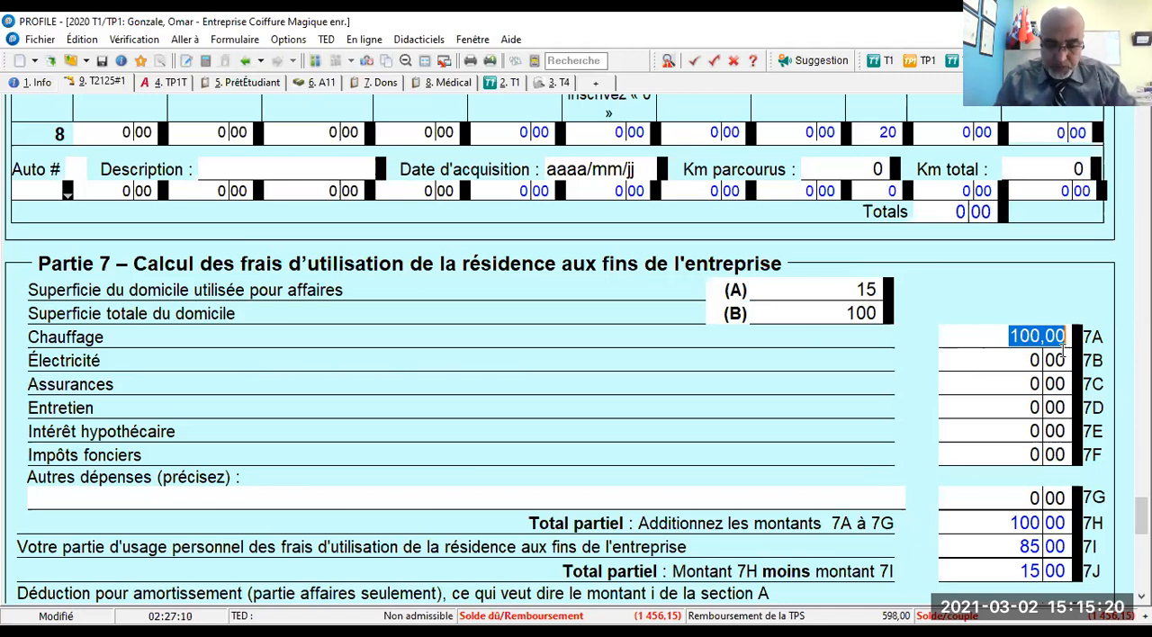
pyautogui.press('Delete')
pyautogui.press('Tab')
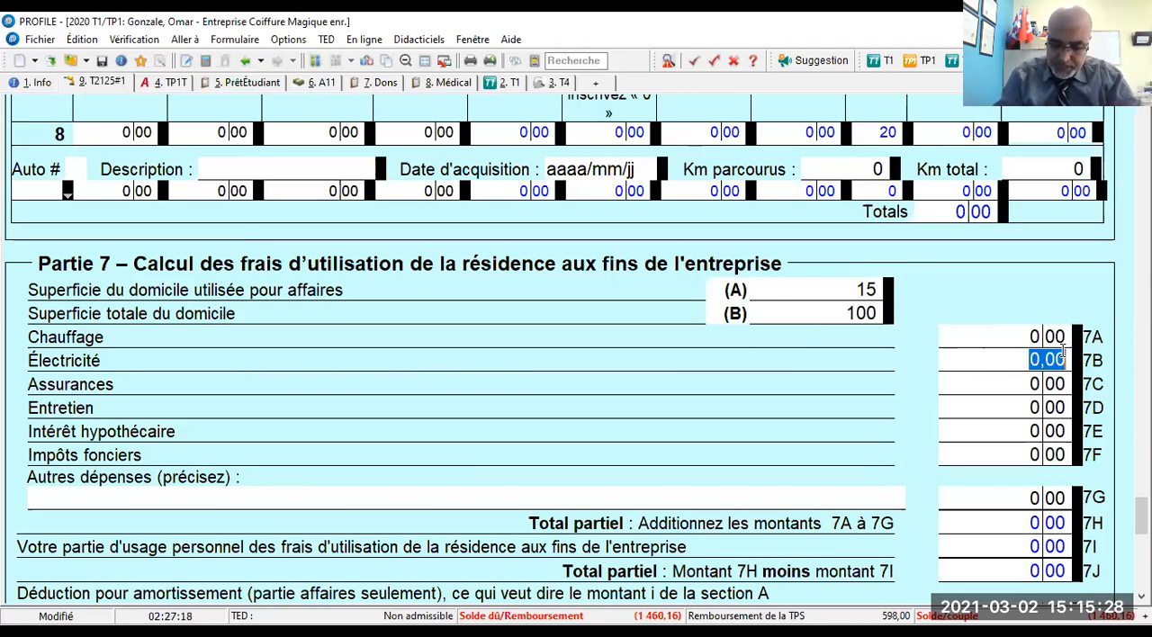
# - Enter home-use expenses of 397,50 for Électricité and 157,50 for Assurances in Partie 7
pyautogui.write('39')
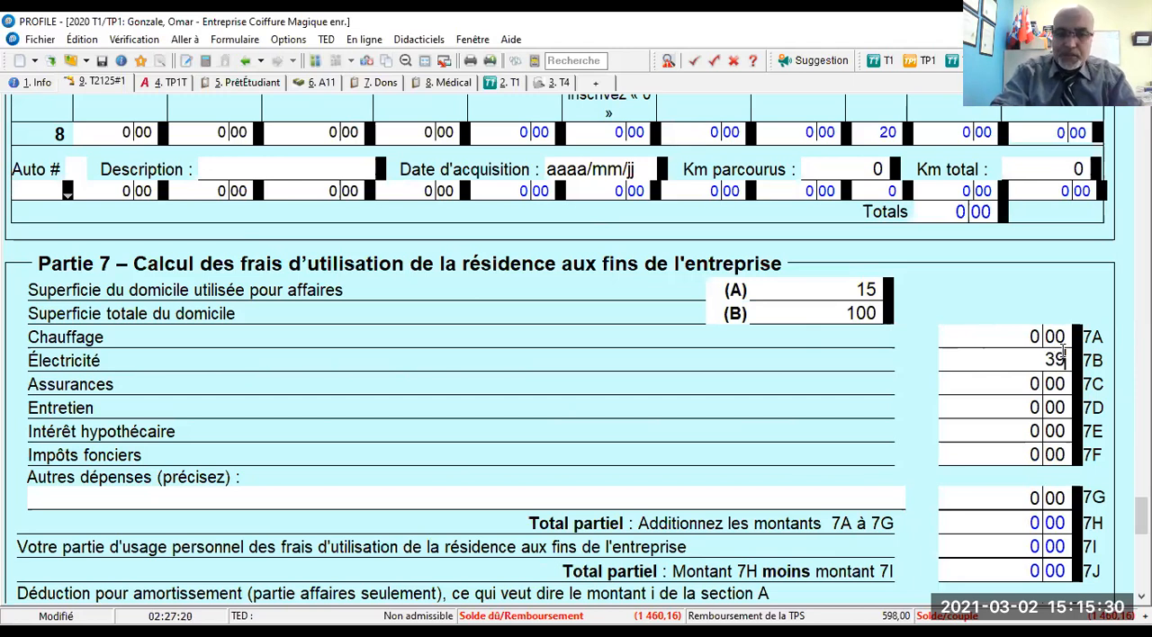
pyautogui.write('7')
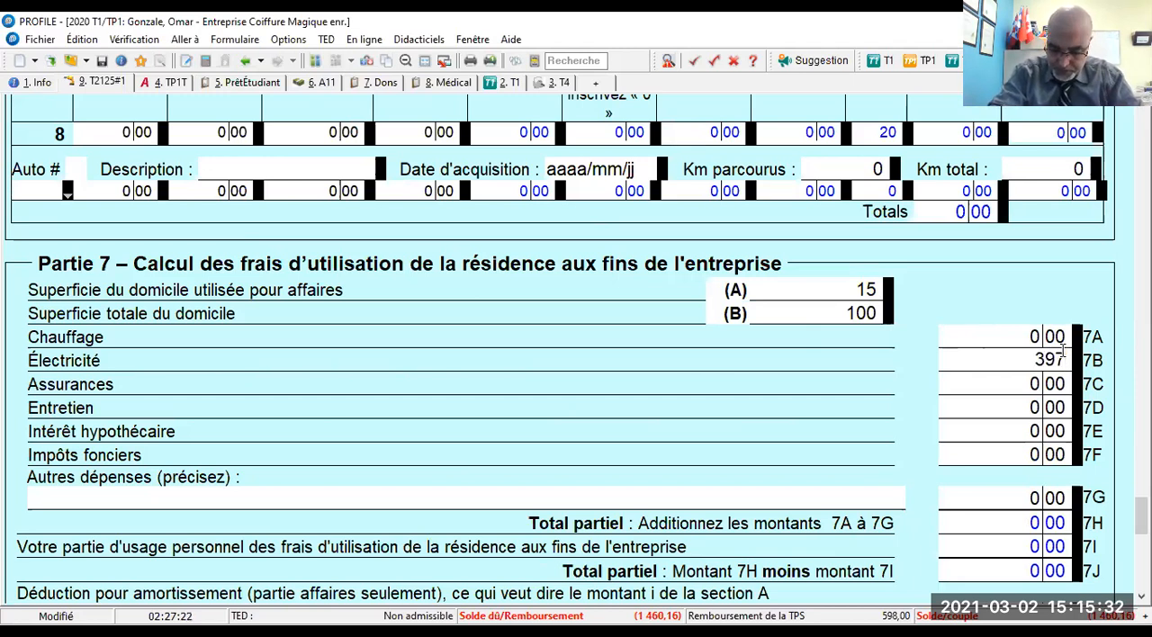
pyautogui.write(',50')
pyautogui.press('Tab')
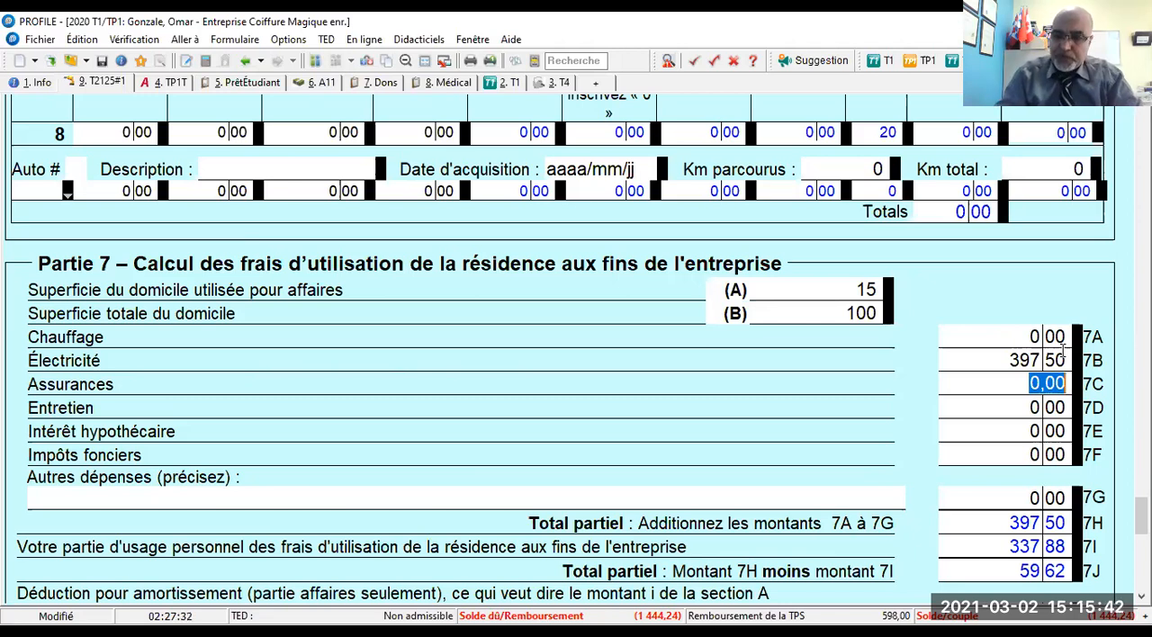
pyautogui.write('157,5')
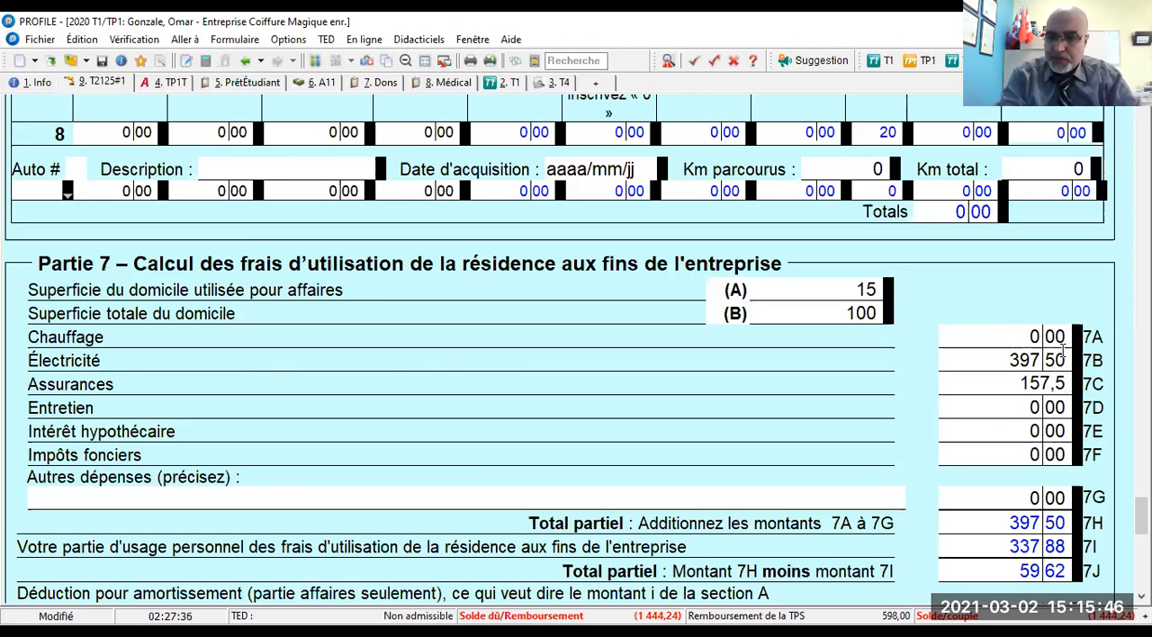
pyautogui.press('Tab')
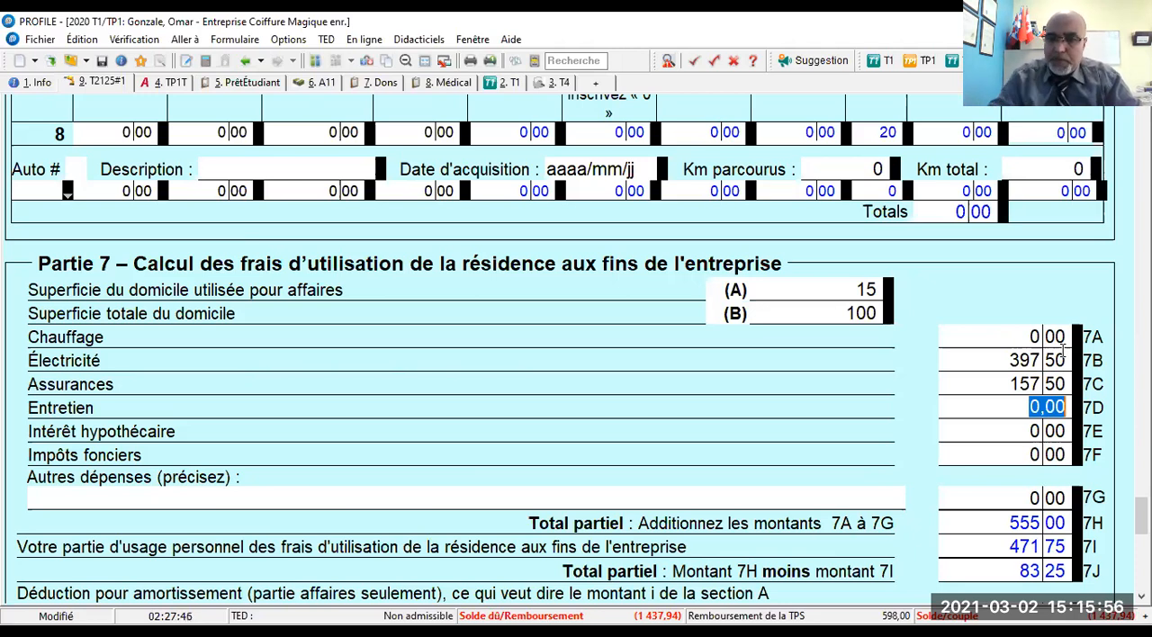
# - Change the home-use Électricité amount on line 7B to 2 650
pyautogui.click(992, 359)
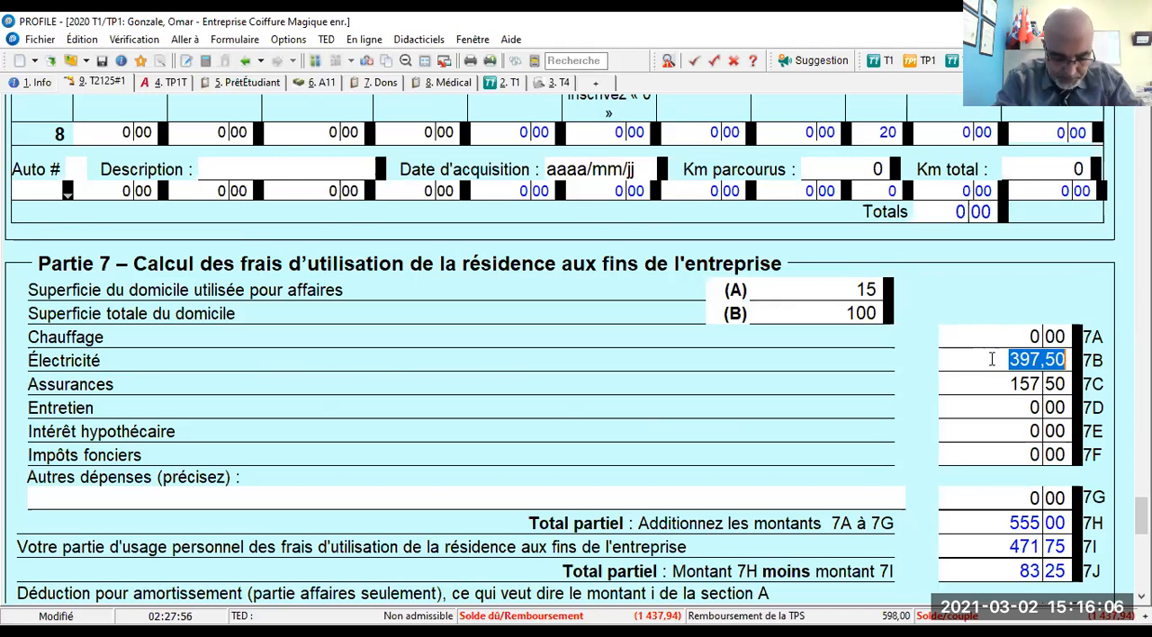
pyautogui.write('2650')
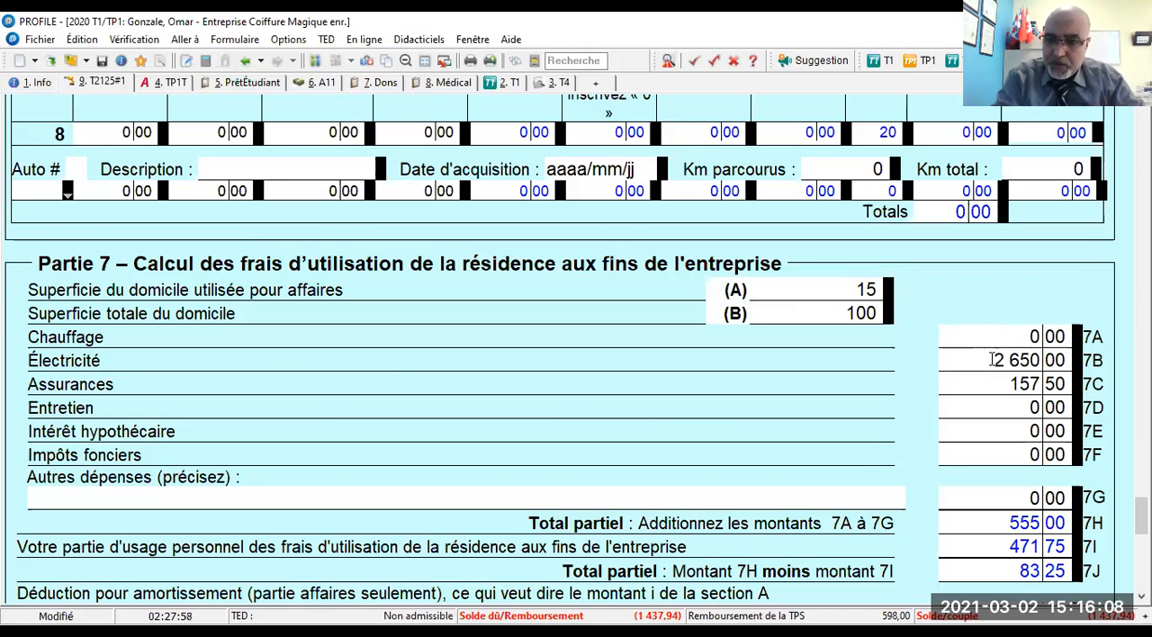
pyautogui.press('Tab')
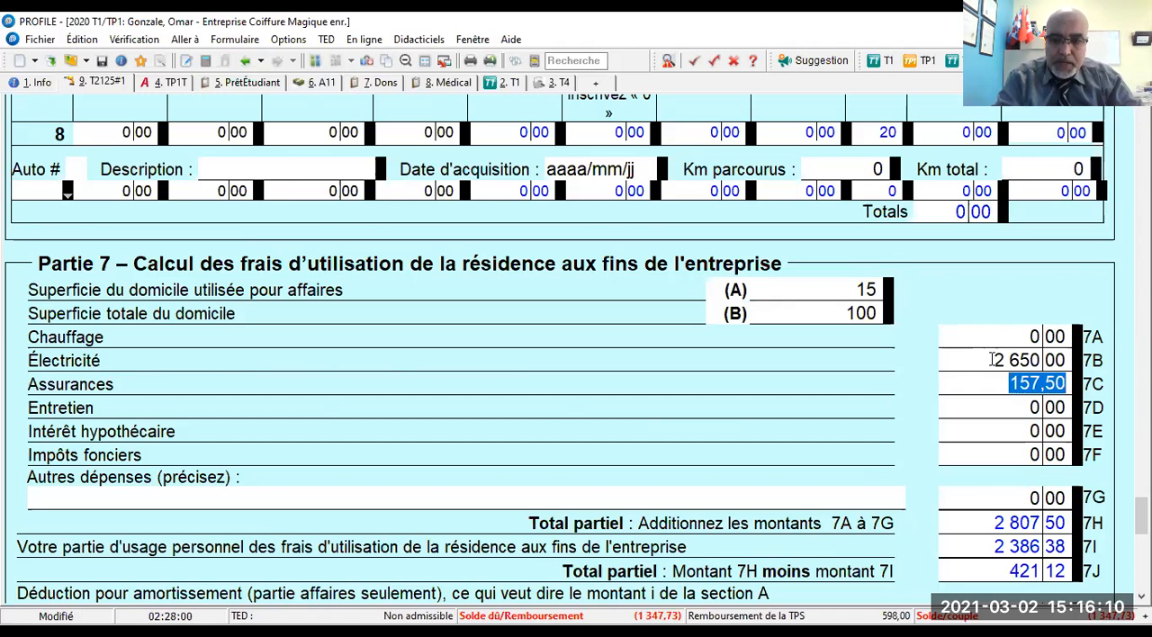
# - In the home-use expenses of Partie 7, set Assurances to 1 050 and Entretien to 600
pyautogui.write('1050')
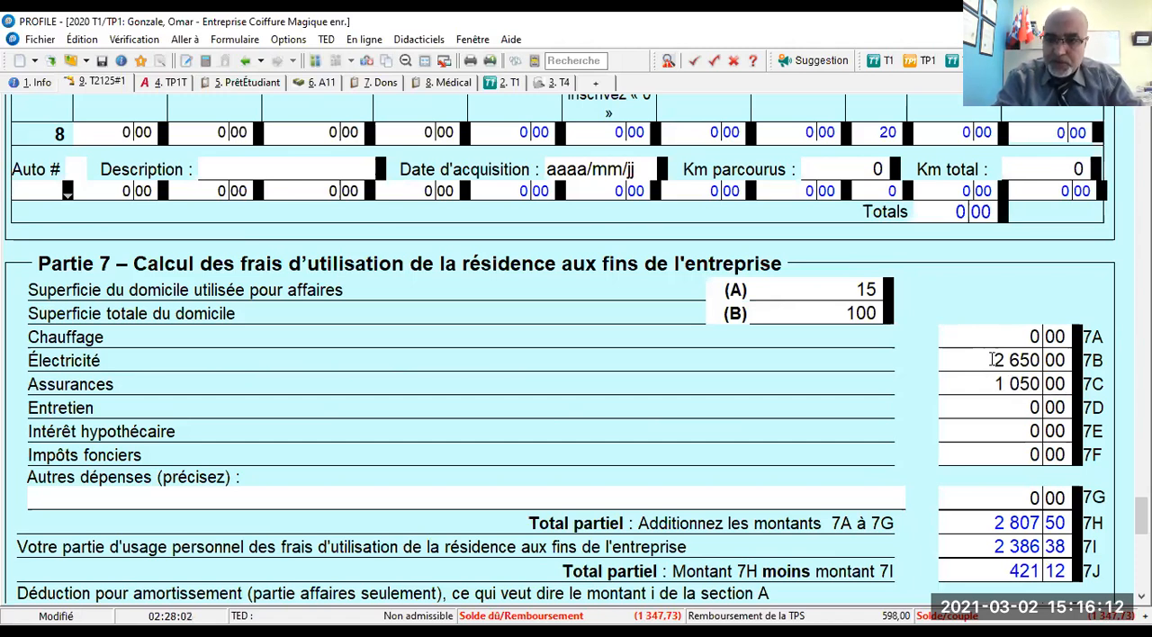
pyautogui.press('Tab')
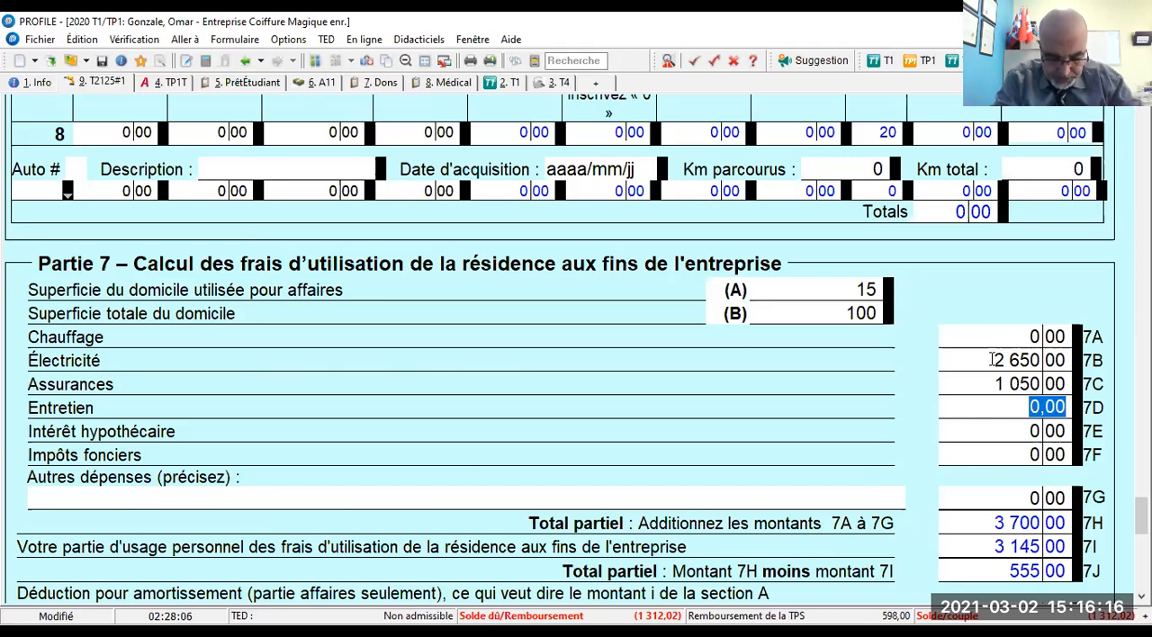
pyautogui.write('600')
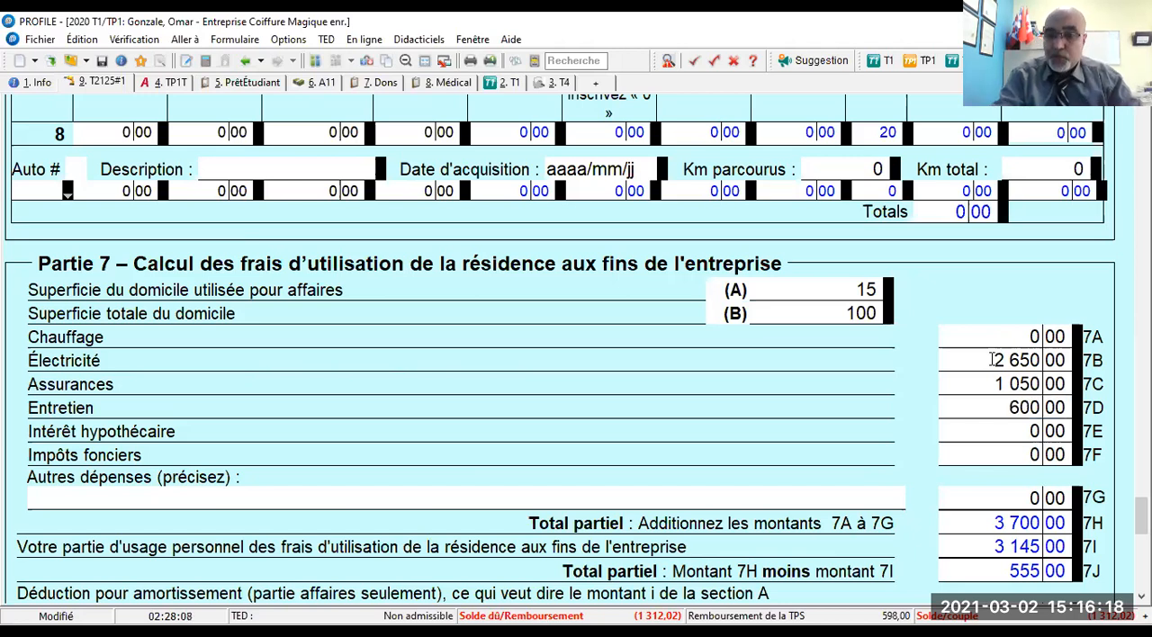
pyautogui.press('Tab')
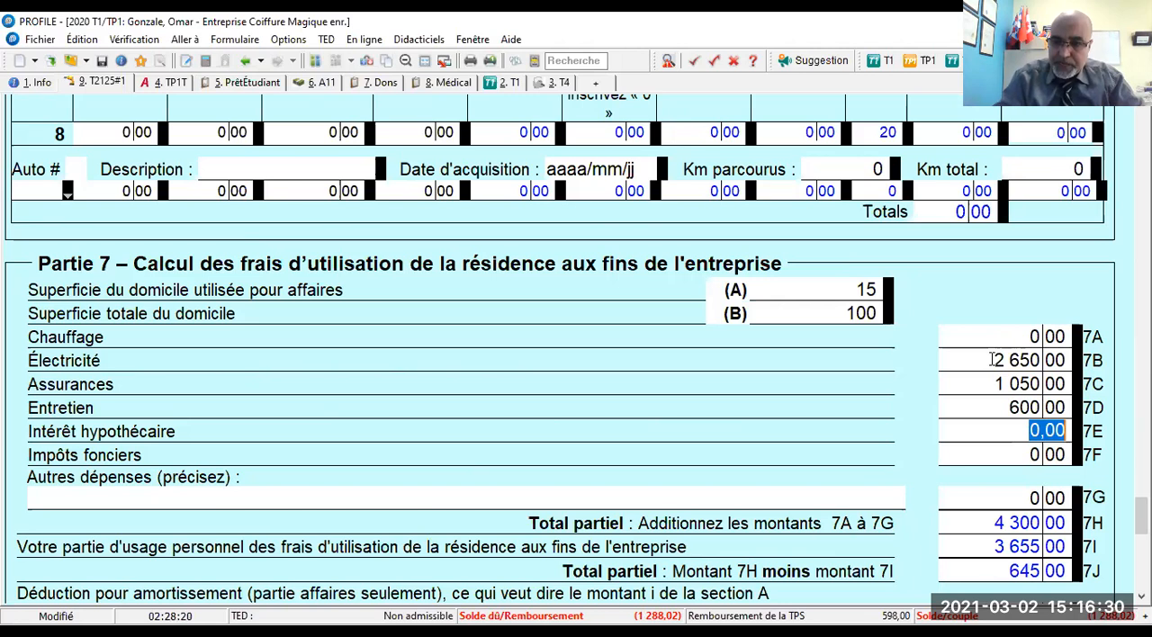
# - Enter home-use expenses of 9 500 for Intérêt hypothécaire and 18 500 for Impôts fonciers in Partie 7
pyautogui.write('9500')
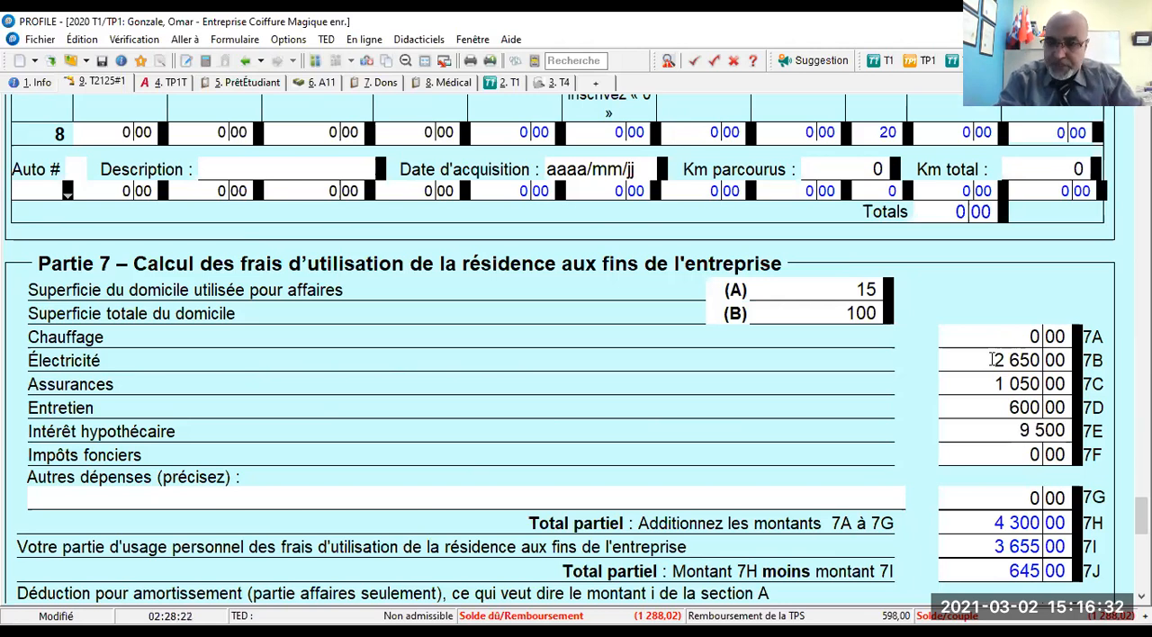
pyautogui.press('Tab')
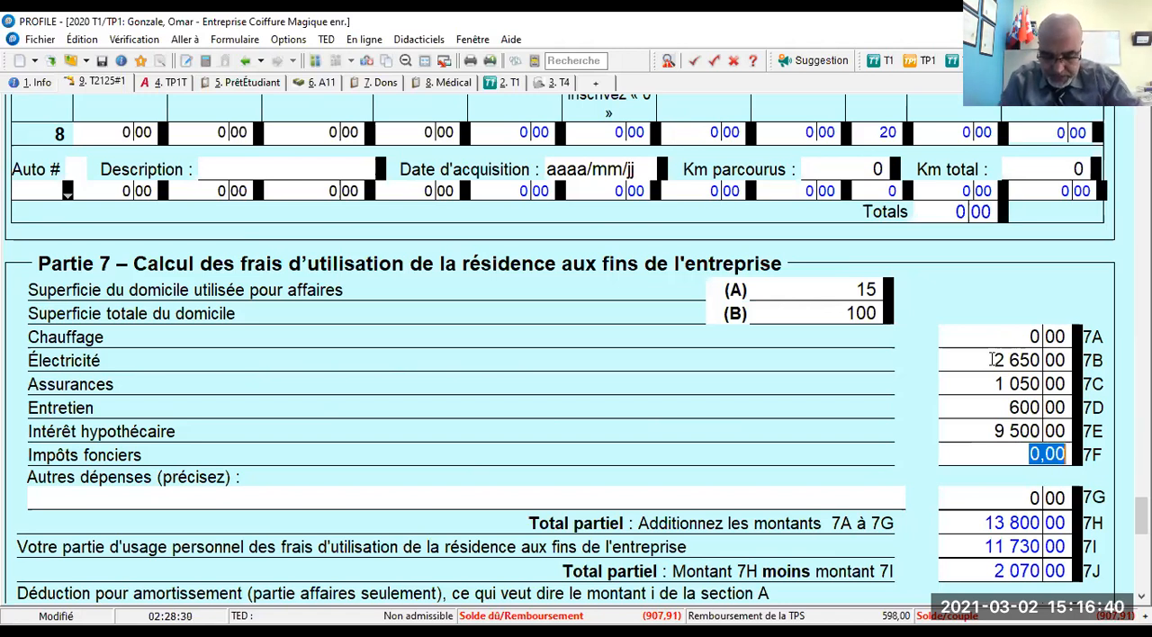
pyautogui.write('18500')
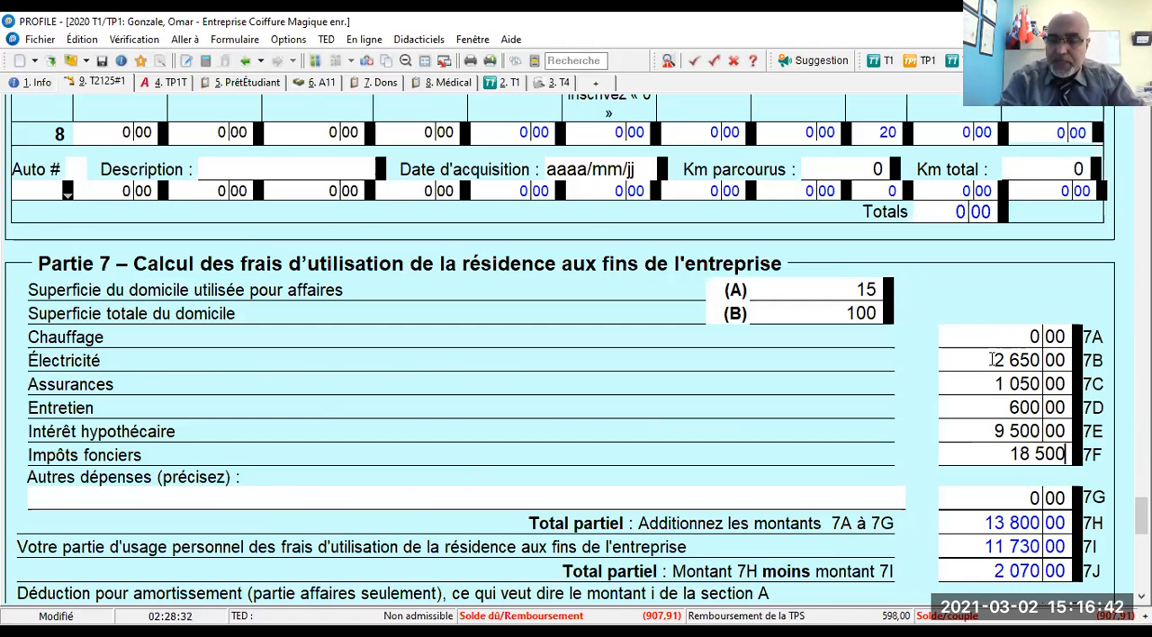
pyautogui.press('Tab')
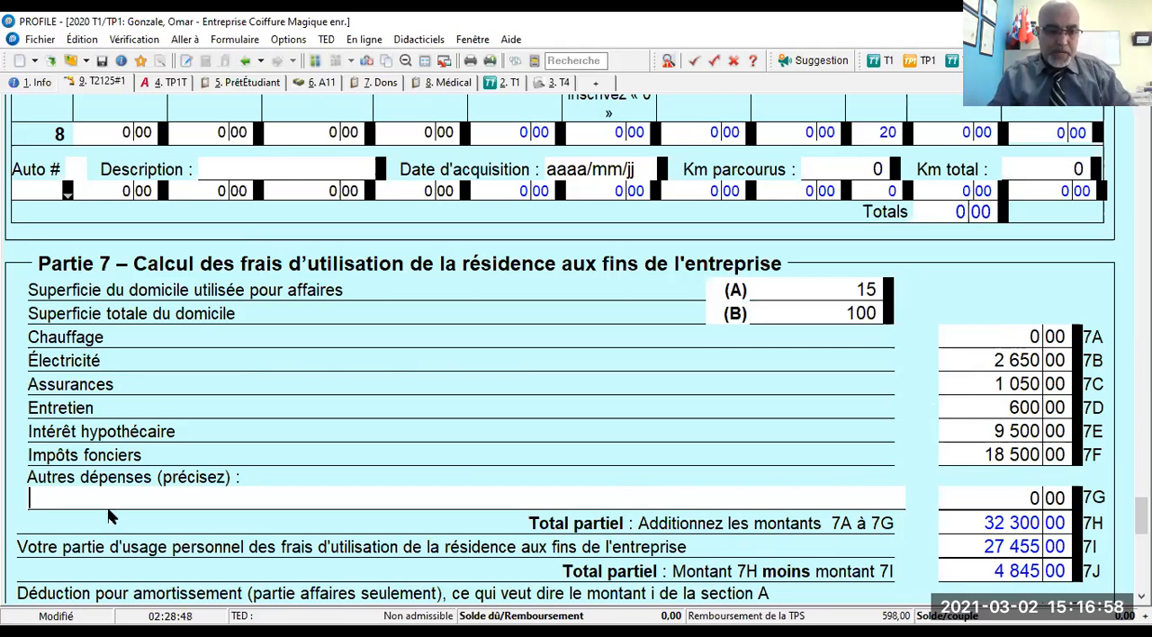
# - Add Permis et cotisations as another home-use expense on line 7G with an amount of 1 250
pyautogui.write('Permis et cotisations')
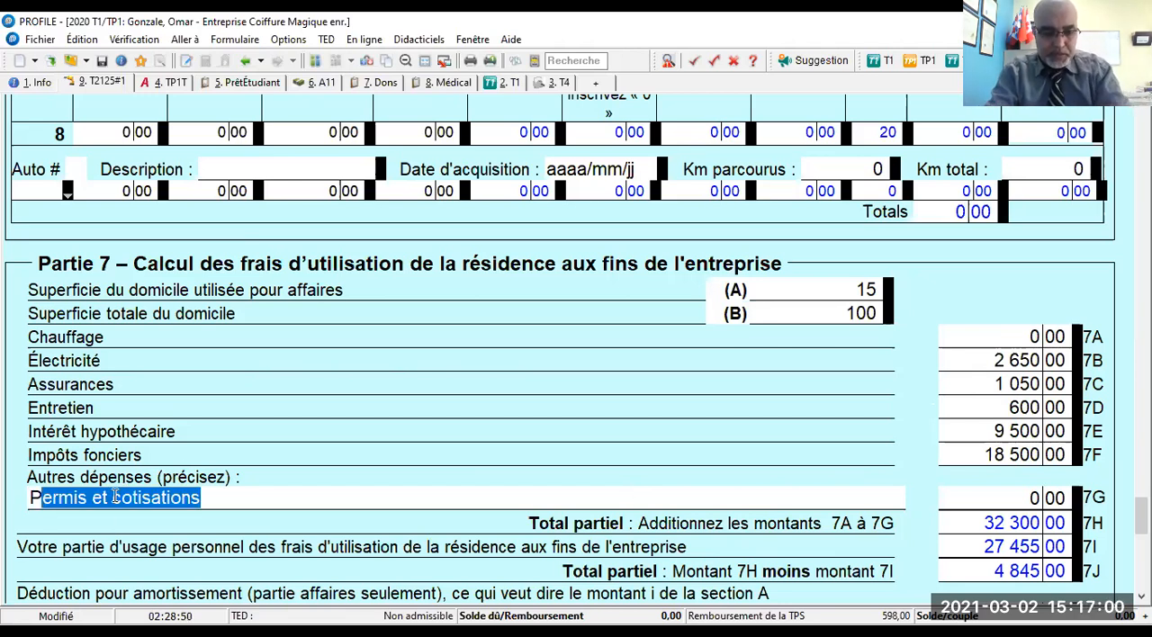
pyautogui.press('Tab')
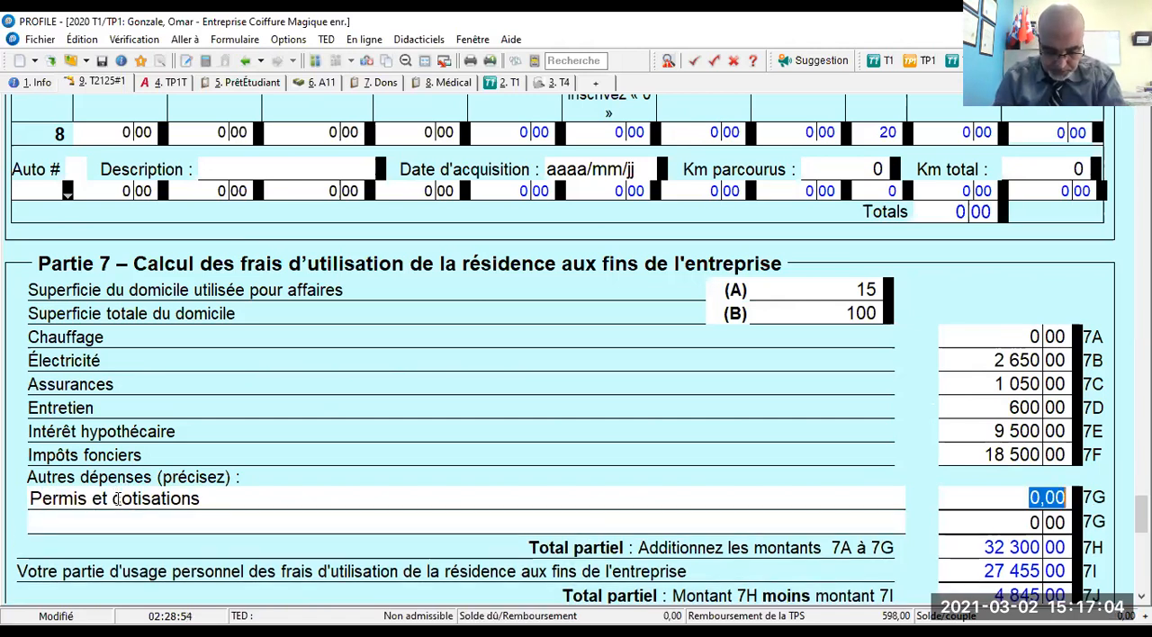
pyautogui.write('1 250')
pyautogui.click(117, 499)
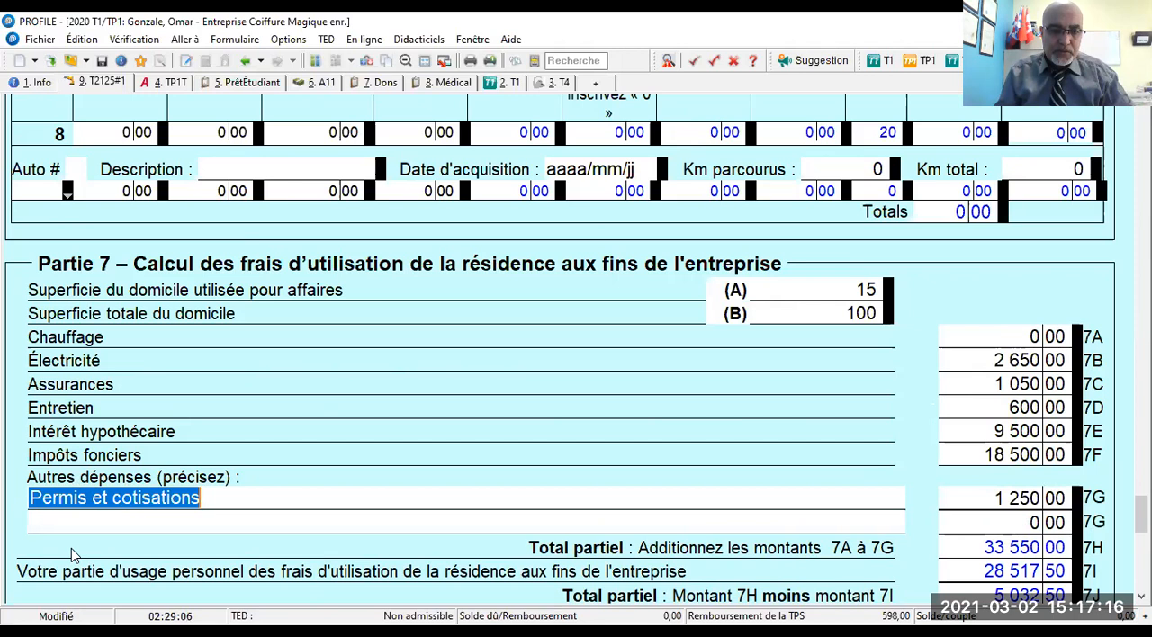
# - Add Téléphonie et internet as a second other home-use expense on line 7G with an amount of 1 200
pyautogui.click(84, 518)
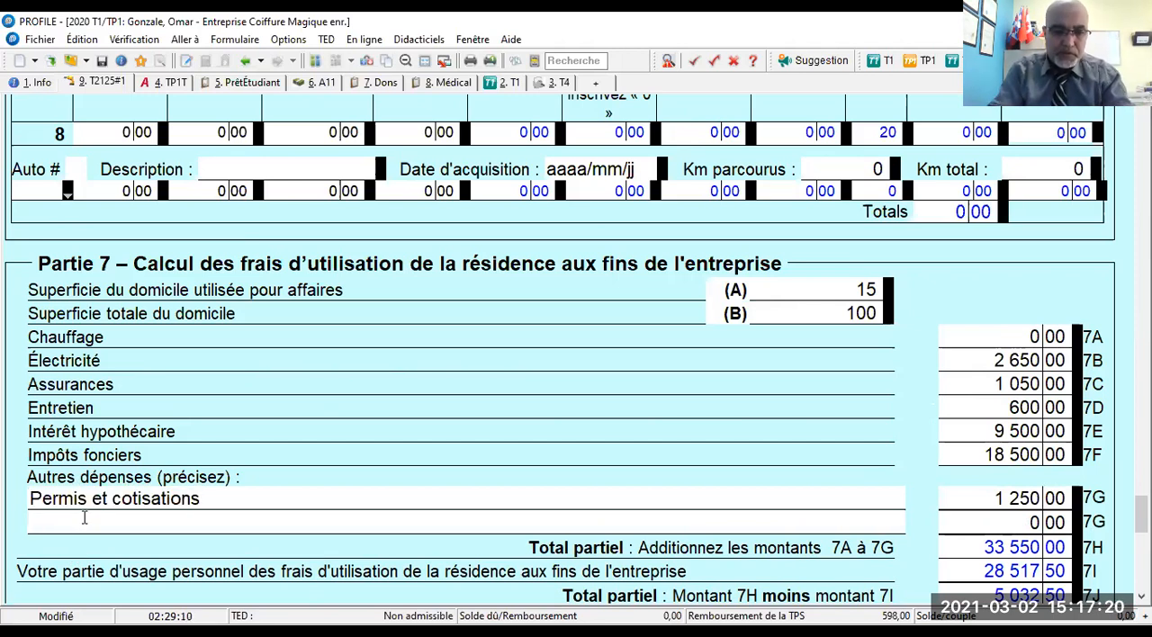
pyautogui.write('Téléphonie et internet')
pyautogui.press('Tab')
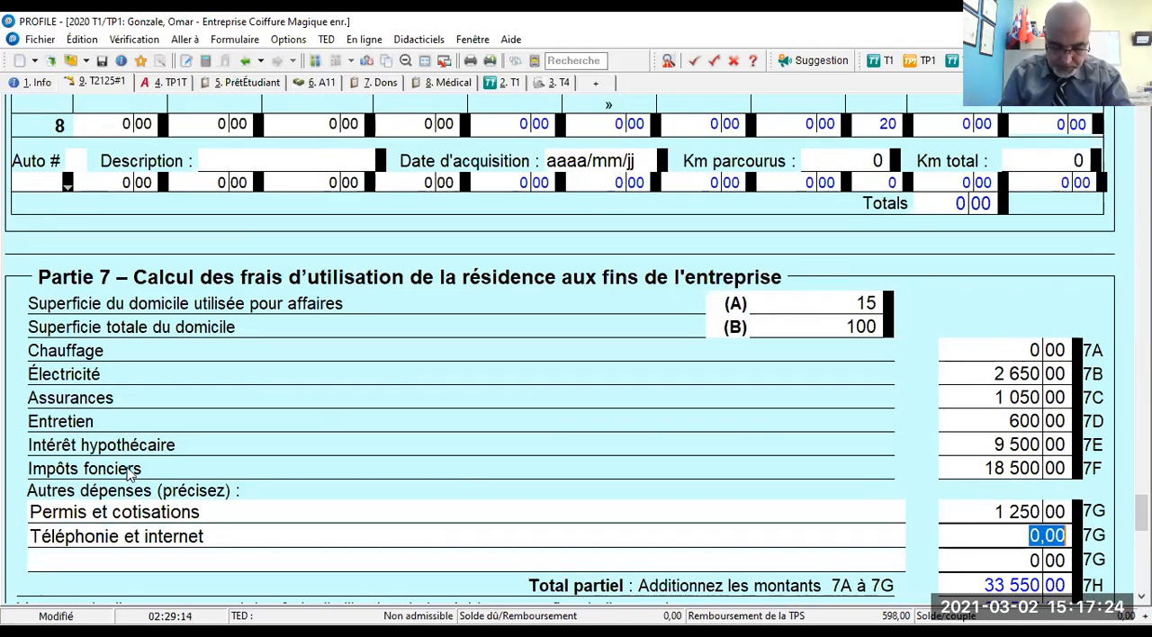
pyautogui.write('1200')
pyautogui.press('Tab')
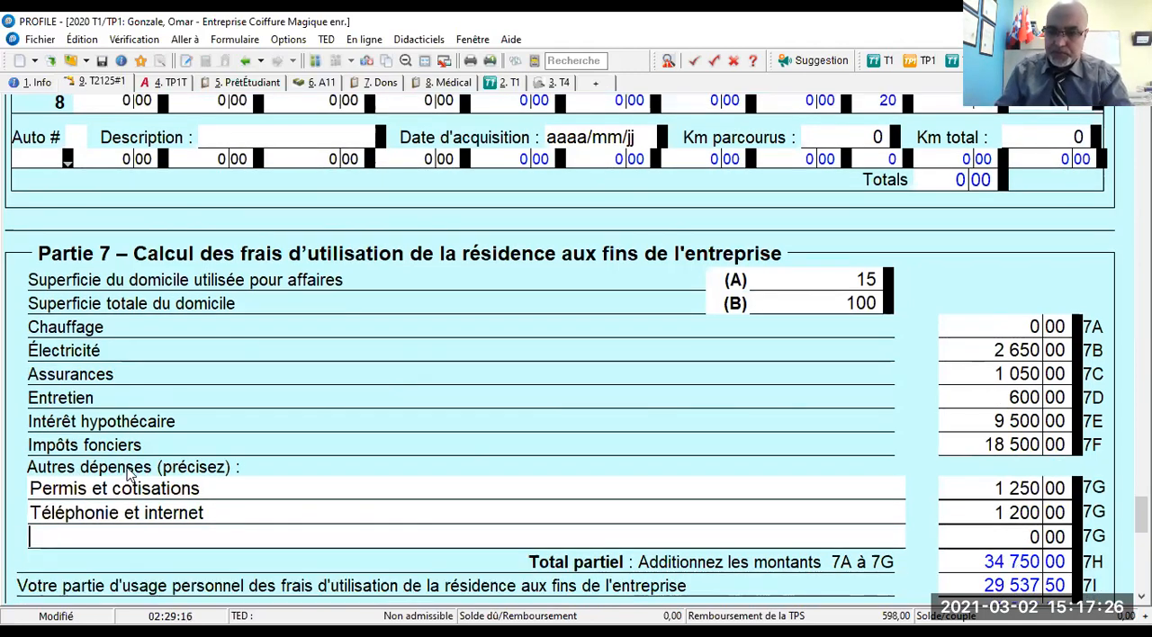
# - Add Produits d'entretien et de nettoyage as a third other home-use expense on line 7G with an amount of 2 500
pyautogui.scroll(-3, 144, 468)
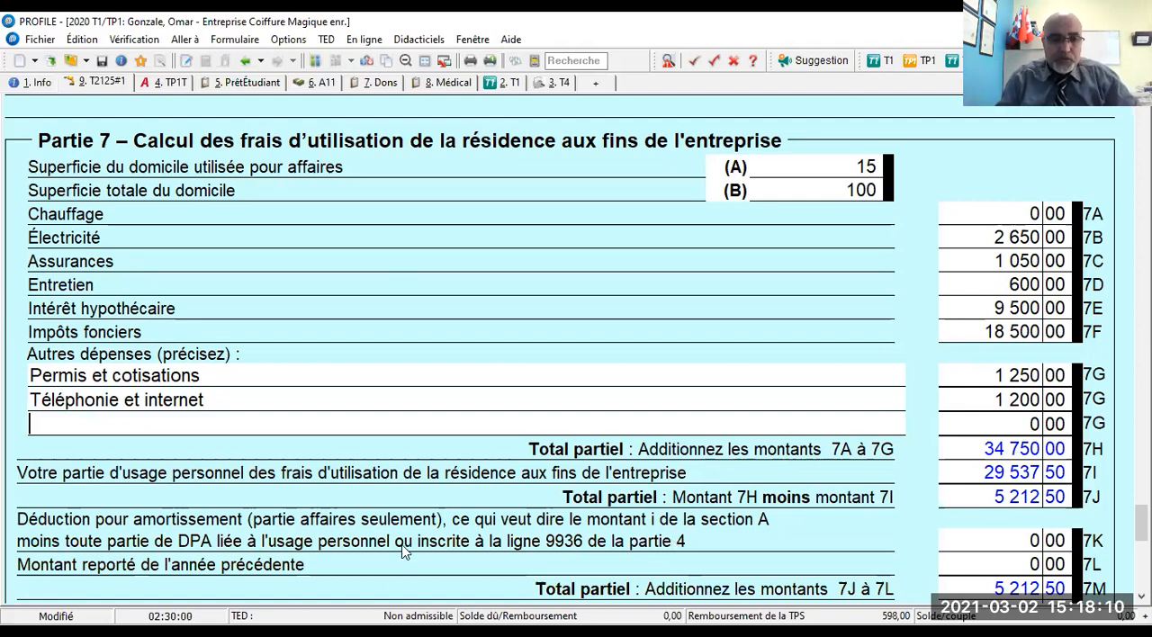
pyautogui.write('Pruod')
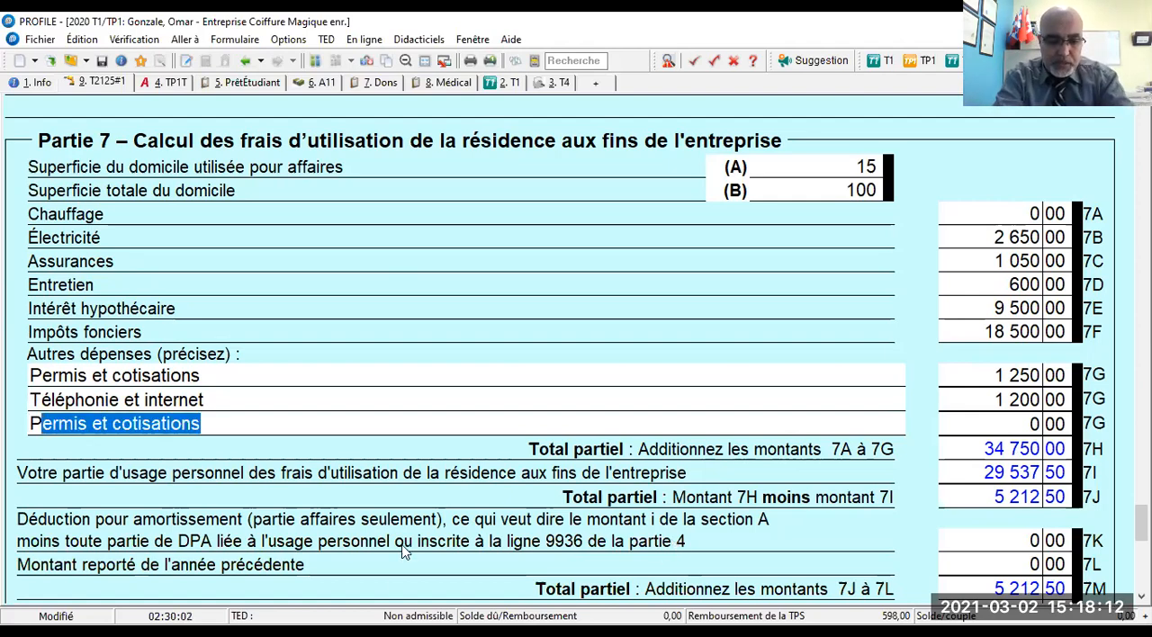
pyautogui.write('is')
pyautogui.press('BackSpace')
pyautogui.press('BackSpace')
pyautogui.press('BackSpace')
pyautogui.press('BackSpace')
pyautogui.press('BackSpace')
pyautogui.press('BackSpace')
pyautogui.write('rod')
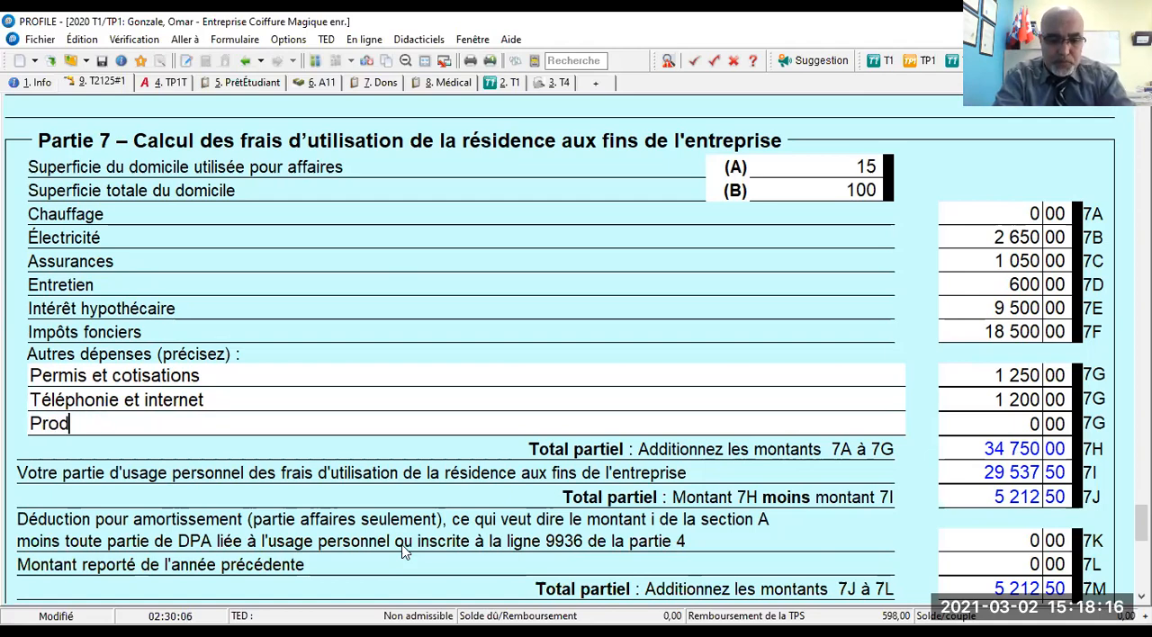
pyautogui.write('uits net')
pyautogui.press('BackSpace')
pyautogui.press('BackSpace')
pyautogui.press('BackSpace')
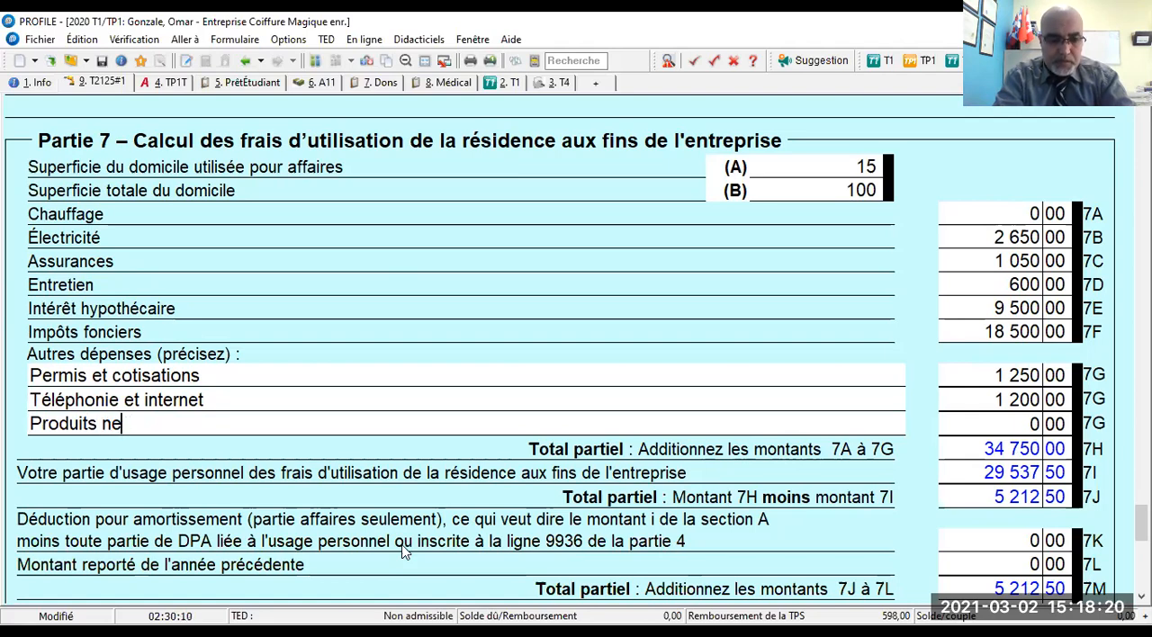
pyautogui.write("d'entreten")
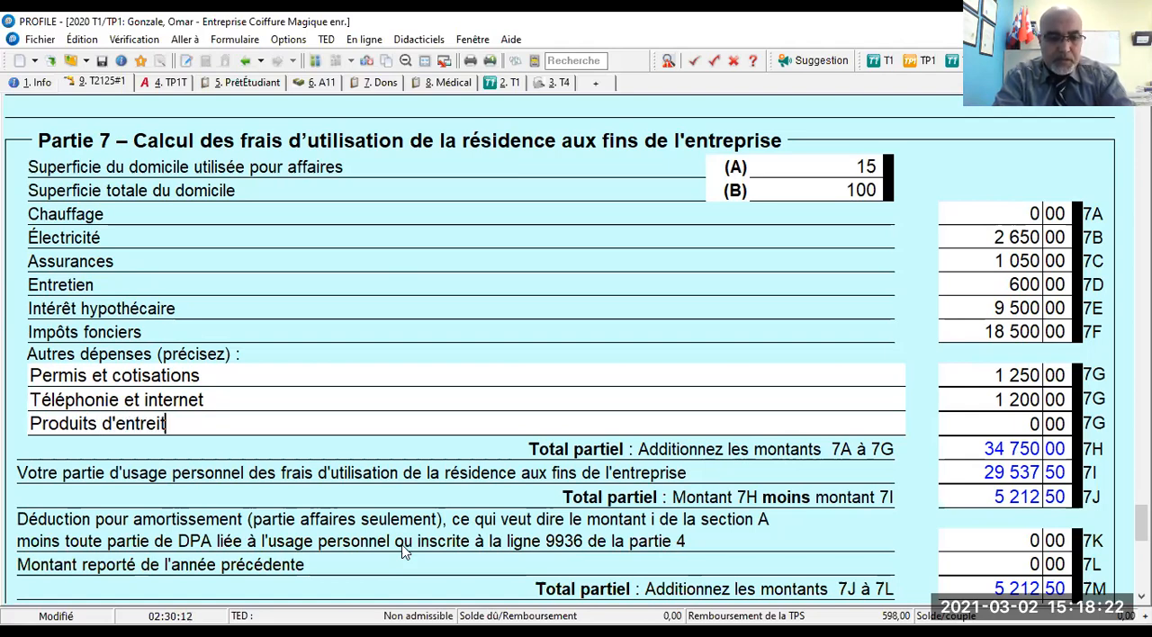
pyautogui.press('BackSpace')
pyautogui.press('BackSpace')
pyautogui.press('BackSpace')
pyautogui.write('i')
pyautogui.press('BackSpace')
pyautogui.write('tie')
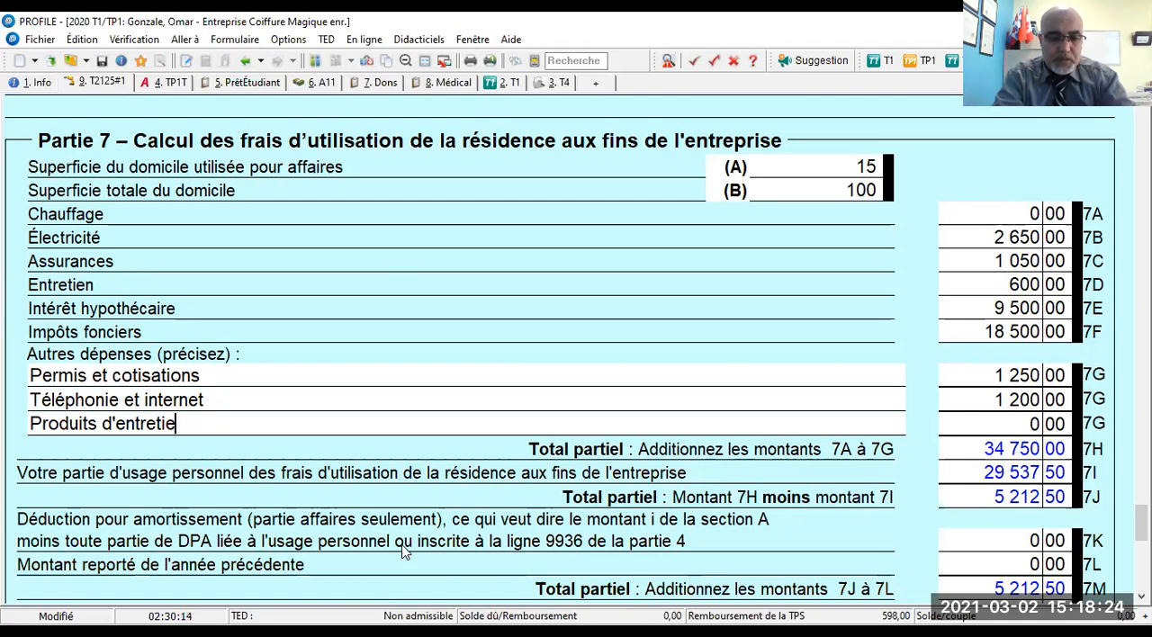
pyautogui.write('n et de ne')
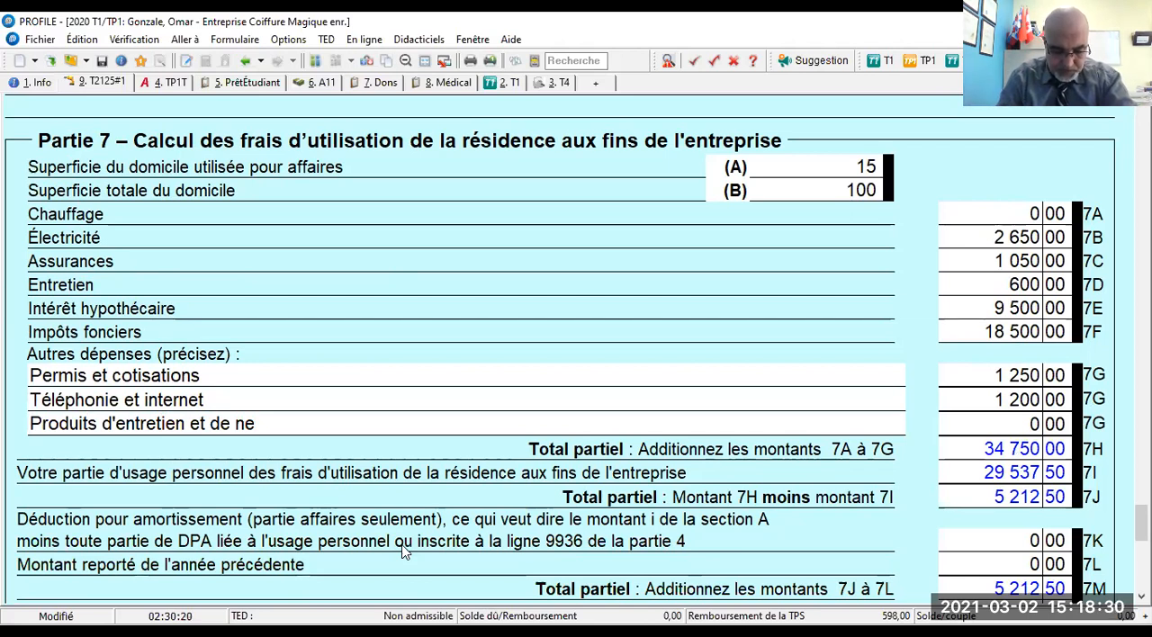
pyautogui.write('tt')
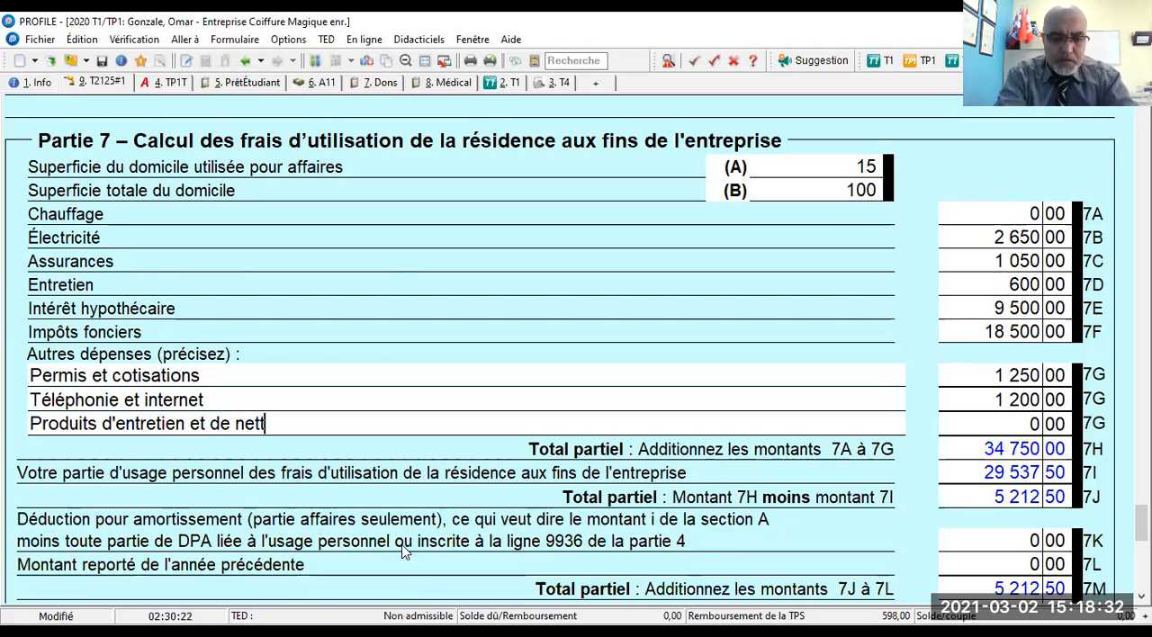
pyautogui.write('oyage')
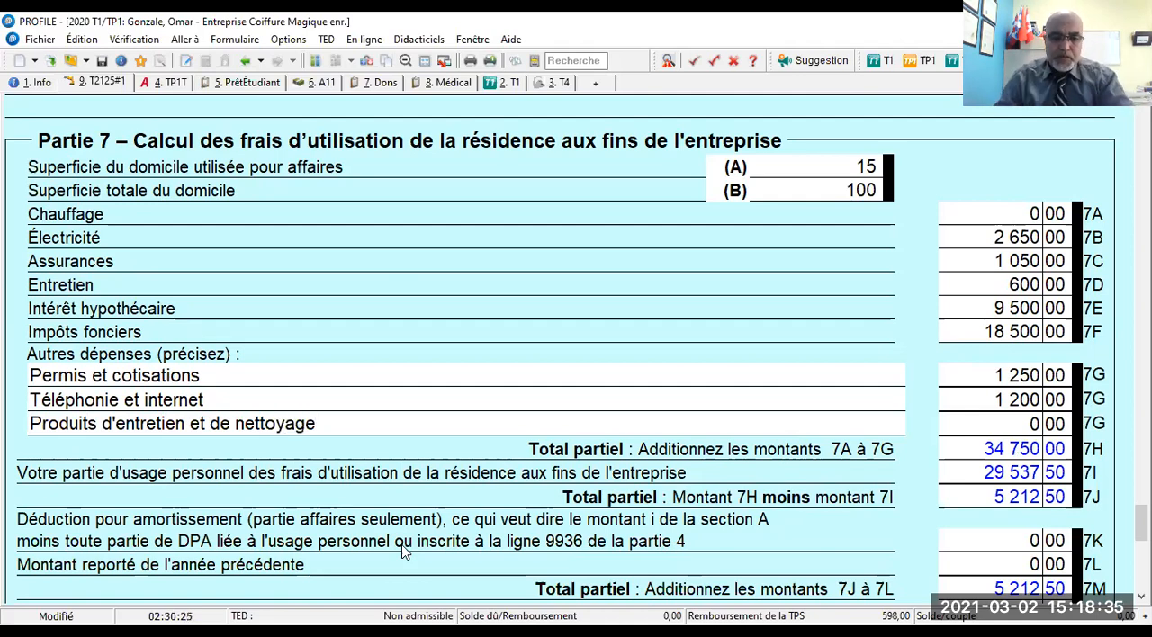
pyautogui.press('Return')
pyautogui.press('Tab')
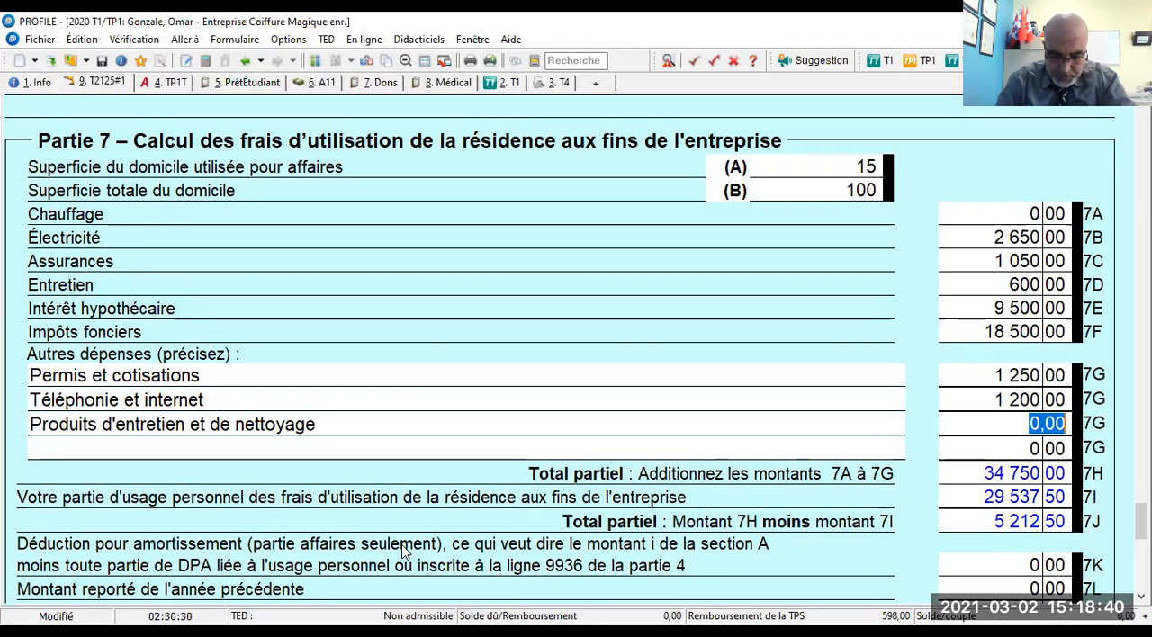
pyautogui.write('2 500')
pyautogui.press('Tab')
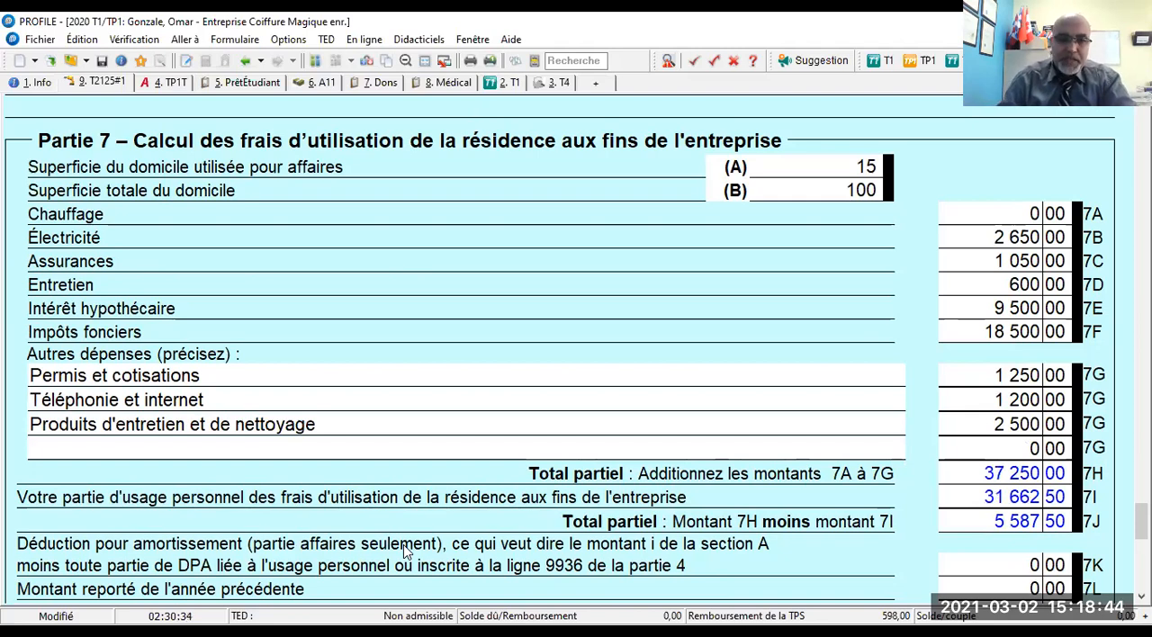
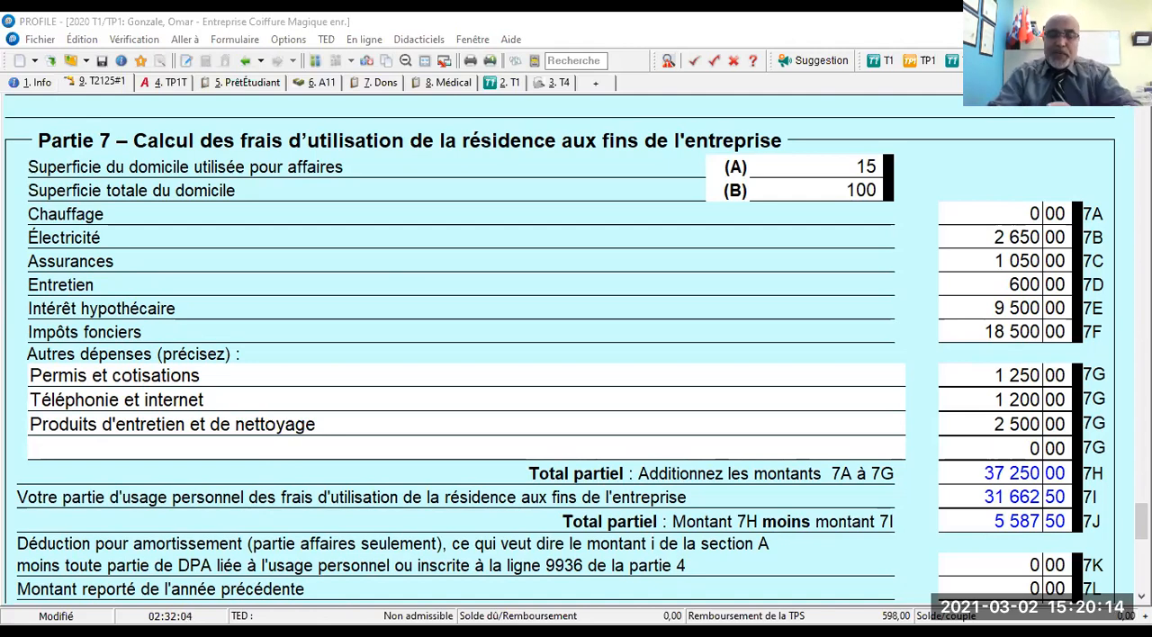
# - Add Nourriture as a fourth other home-use expense on line 7G, leaving its amount at zero
pyautogui.click(191, 450)
pyautogui.write('Nourriture')
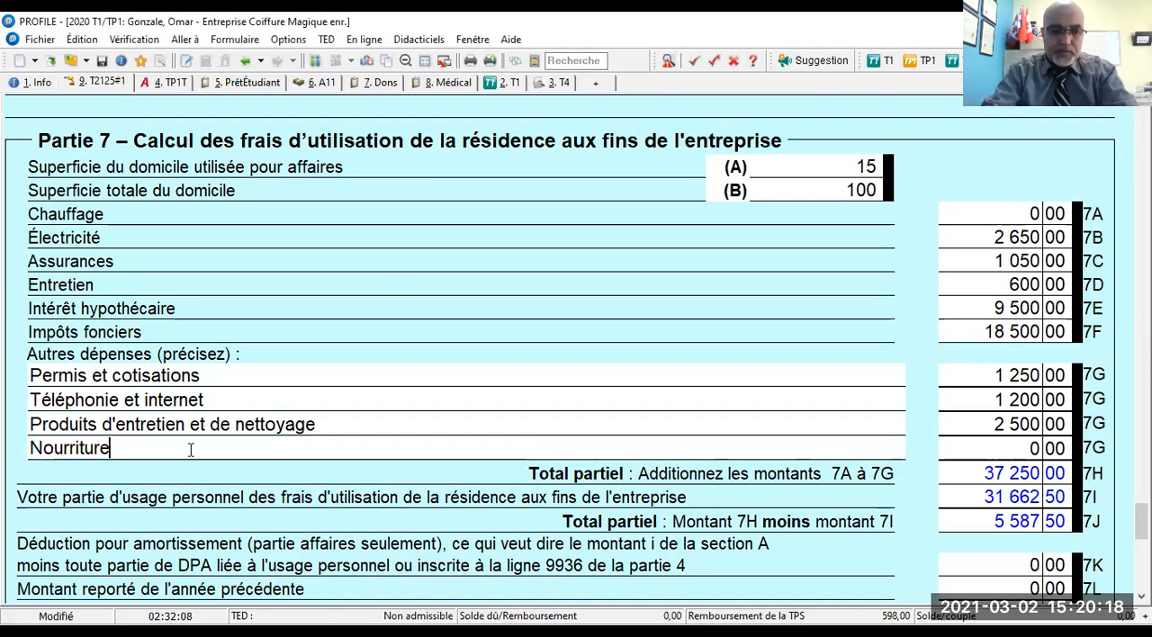
pyautogui.press('Tab')
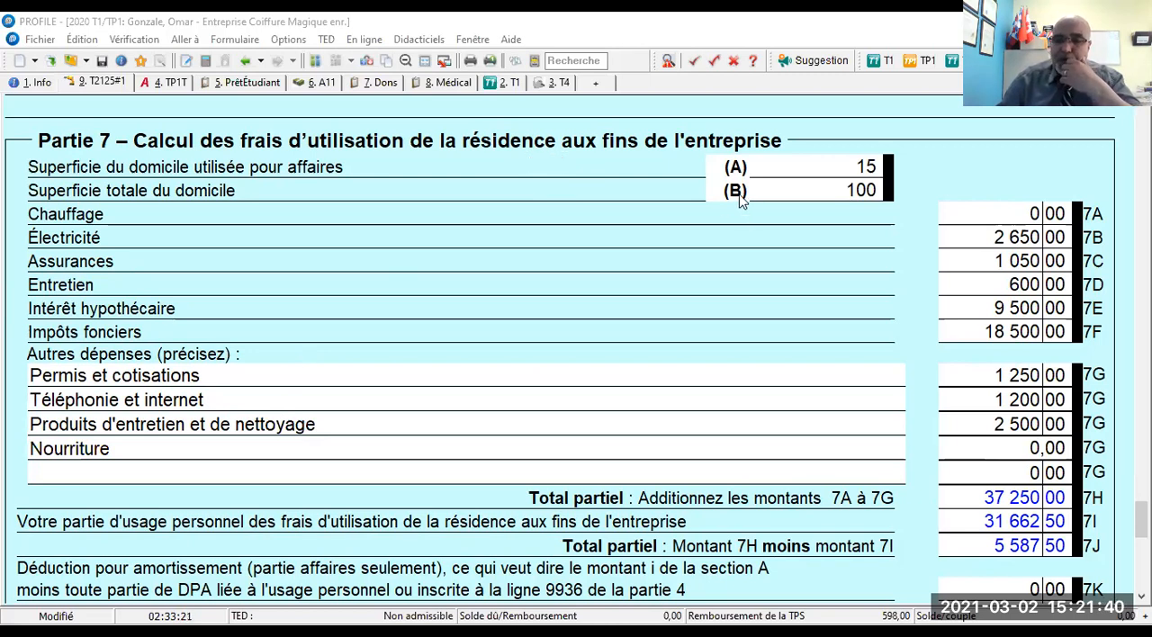
# - Review the business-use and total home areas on lines A and B and the Nourriture entry in Partie 7
pyautogui.click(850, 166)
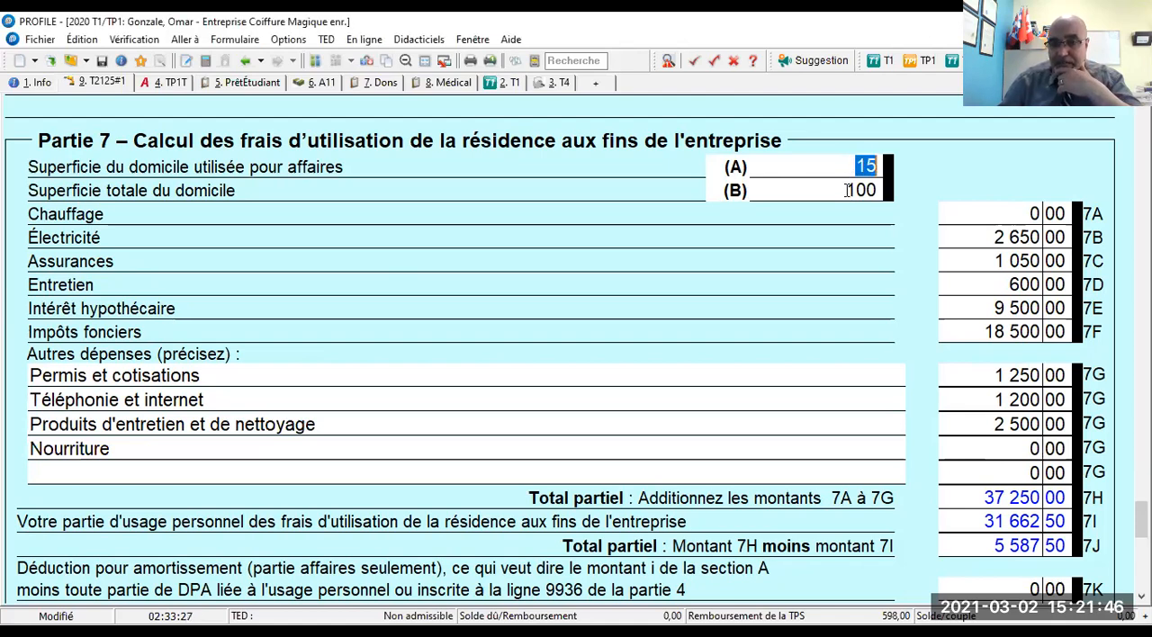
pyautogui.click(848, 190)
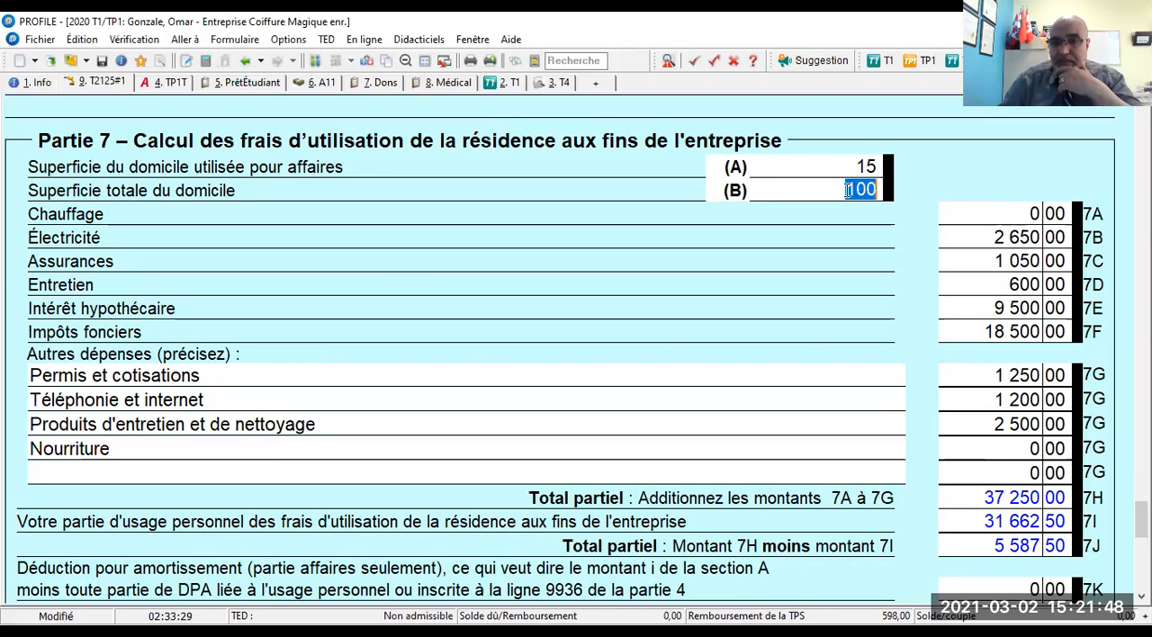
pyautogui.click(84, 483)
pyautogui.scroll(1, 571, 276)
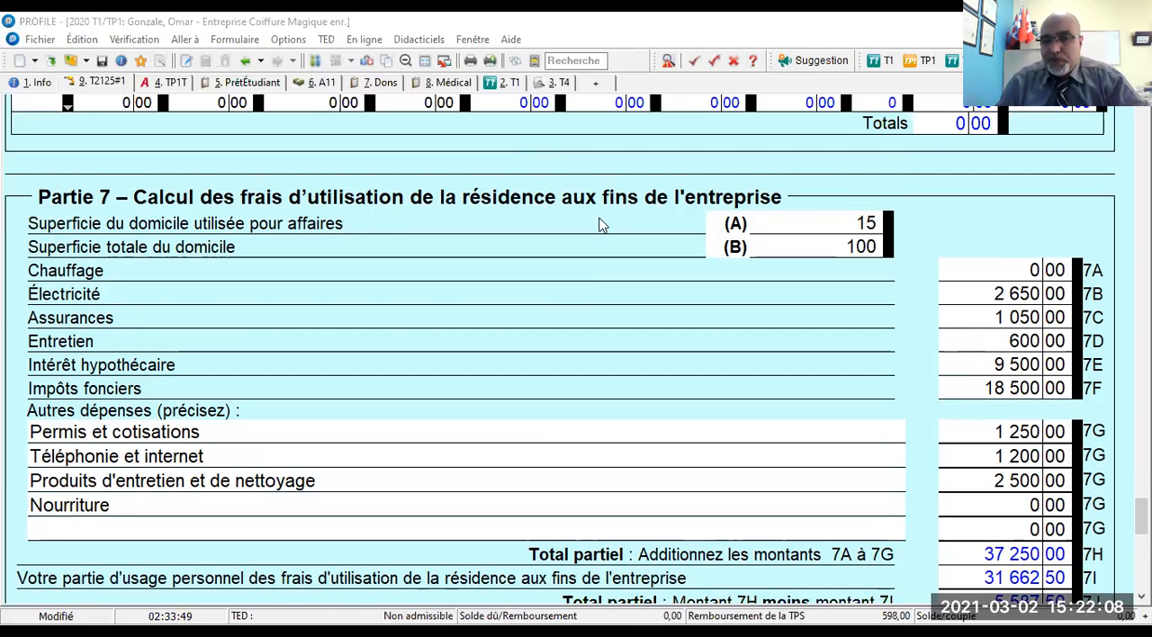
pyautogui.click(850, 218)
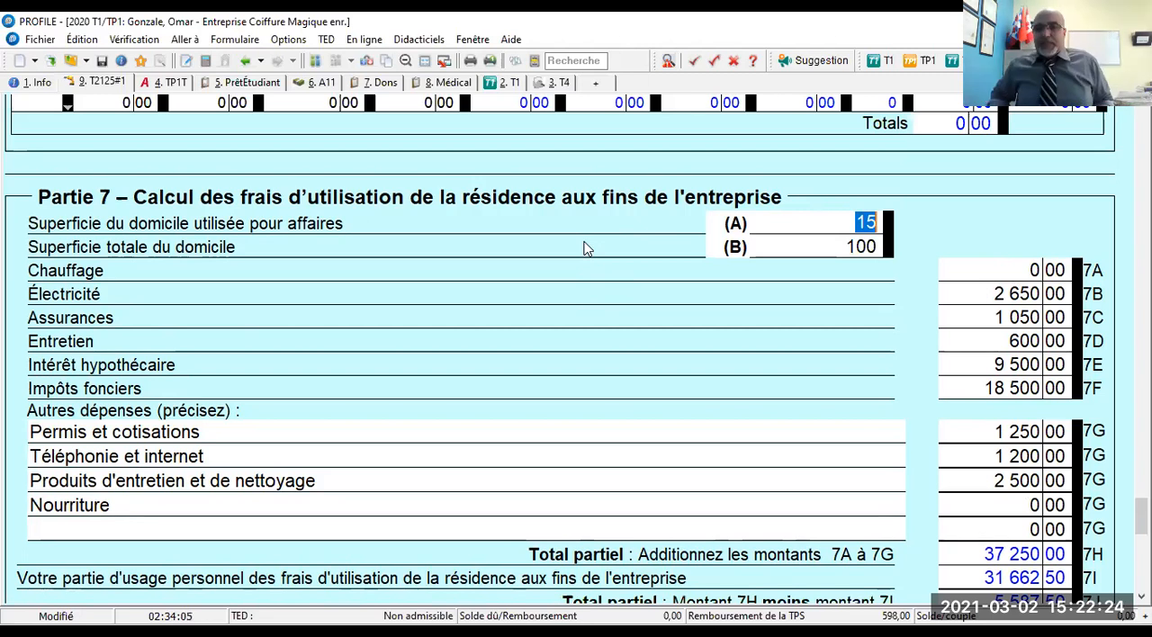
pyautogui.click(753, 63)
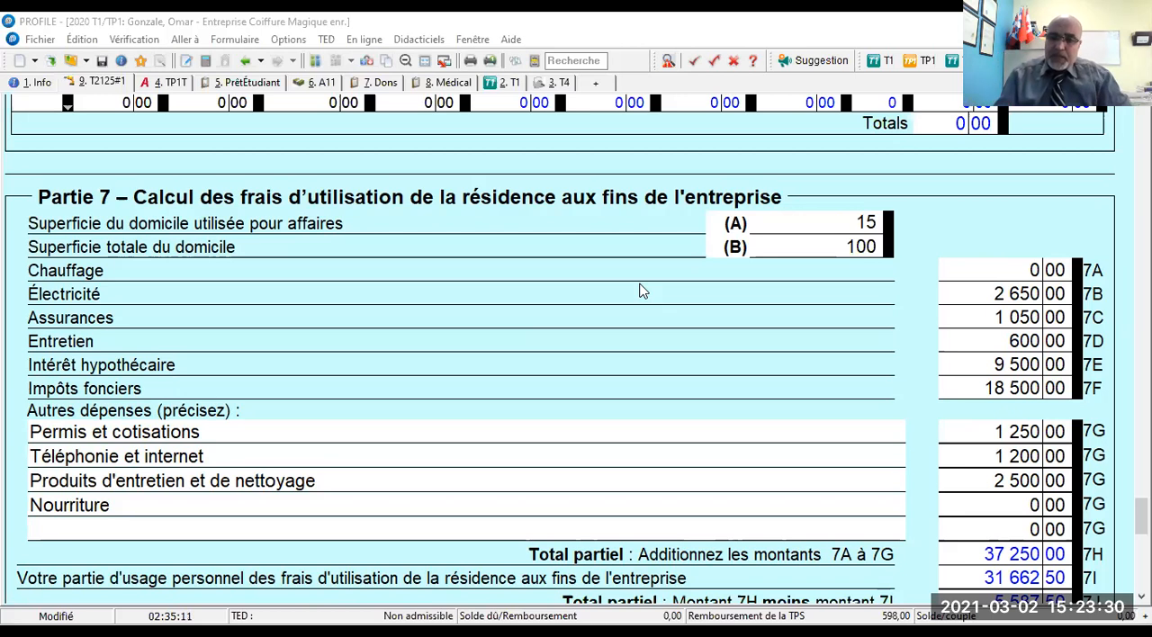
pyautogui.moveTo(846, 227); pyautogui.dragTo(883, 254)
pyautogui.click(823, 214)
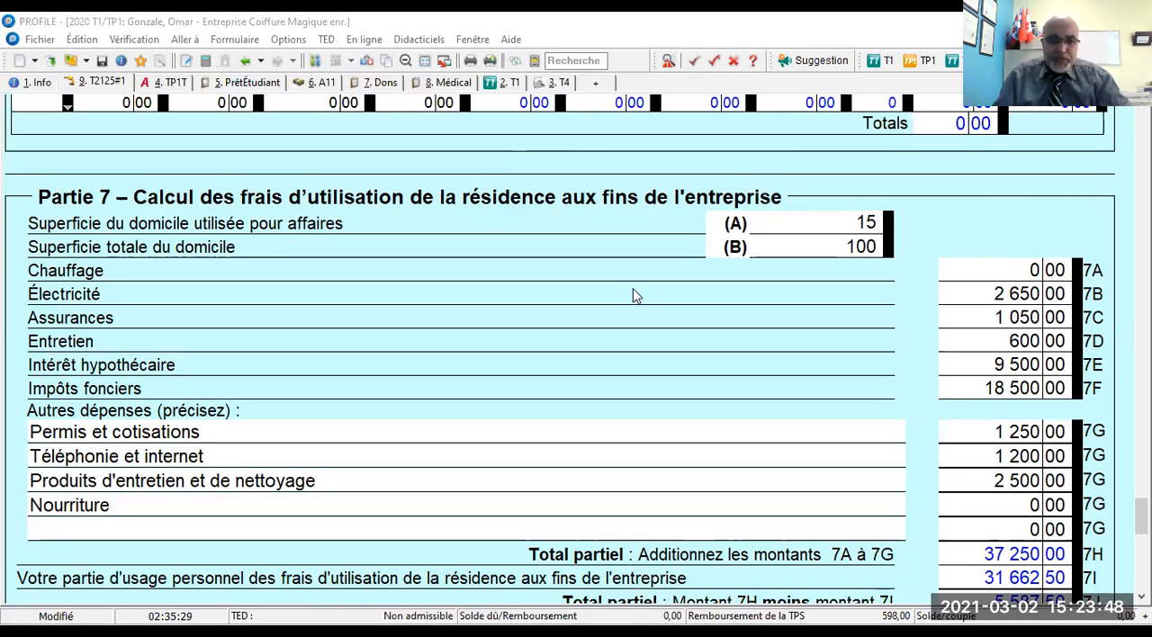
pyautogui.doubleClick(122, 509)
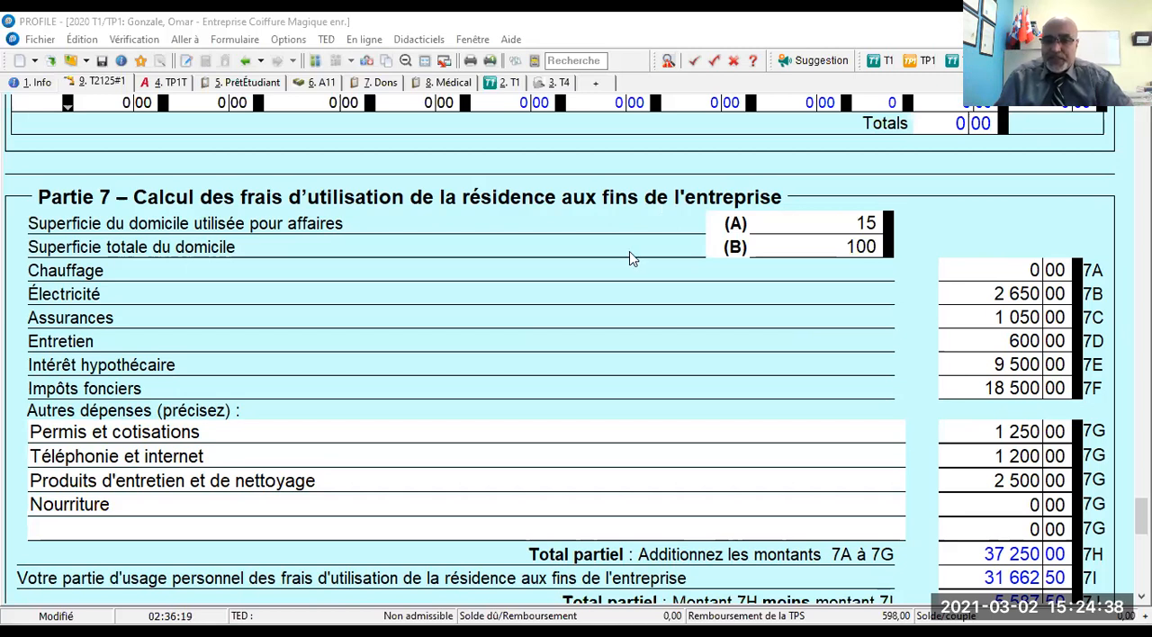
# - Try 40, 50, 90, 60 and again 40 as the home area used for business on line A
pyautogui.click(857, 223)
pyautogui.write('40')
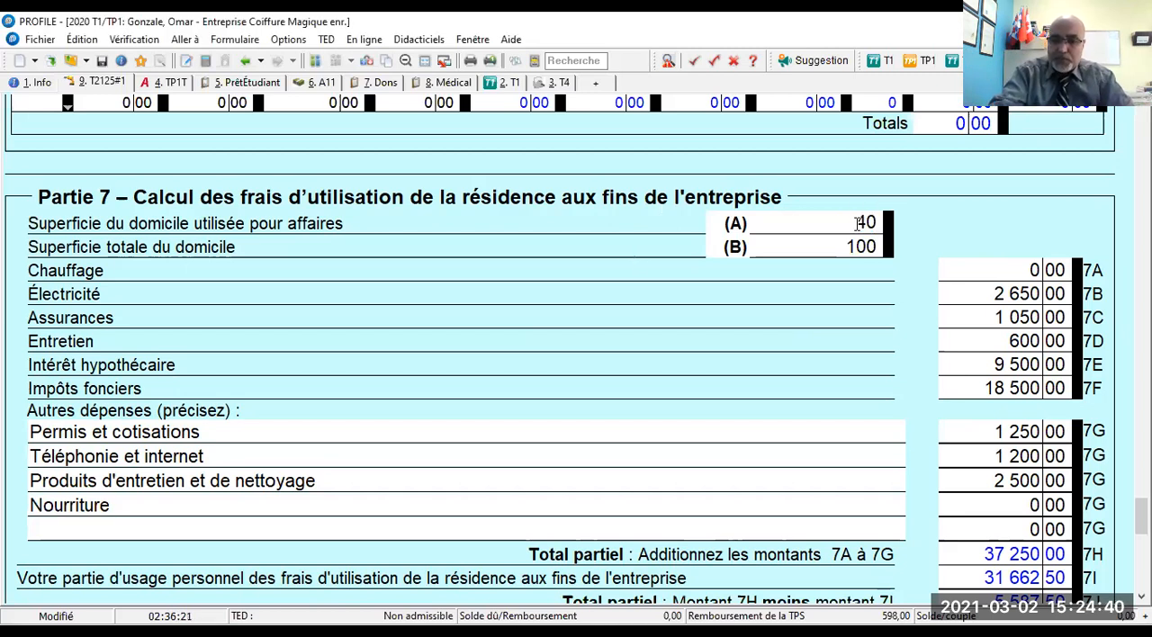
pyautogui.press('Tab')
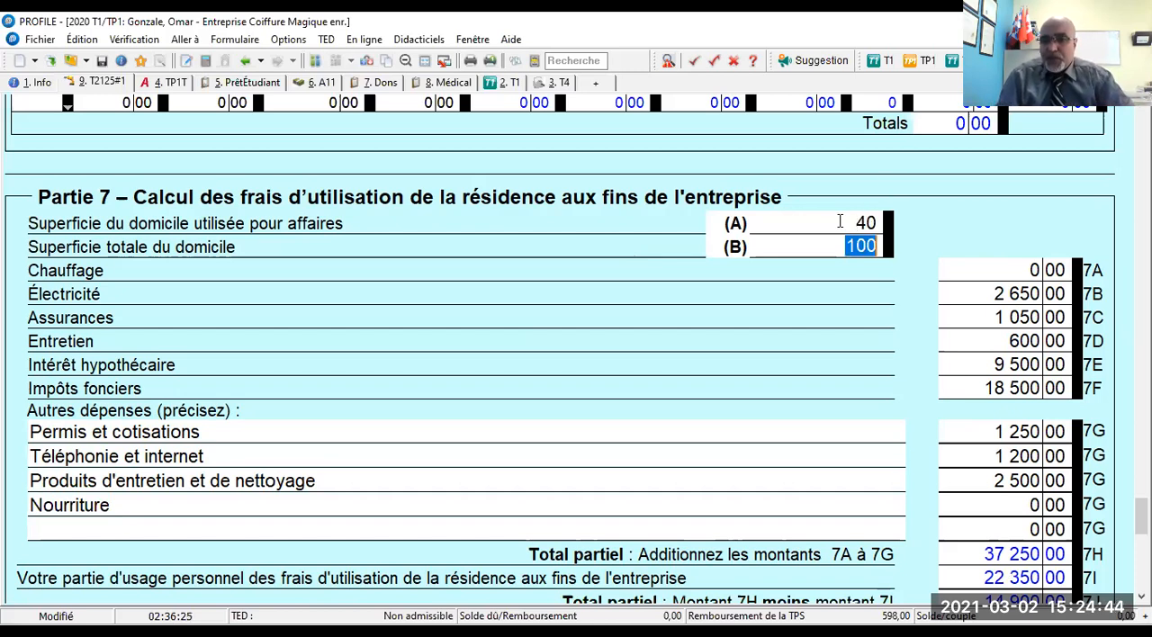
pyautogui.click(848, 223)
pyautogui.write('50')
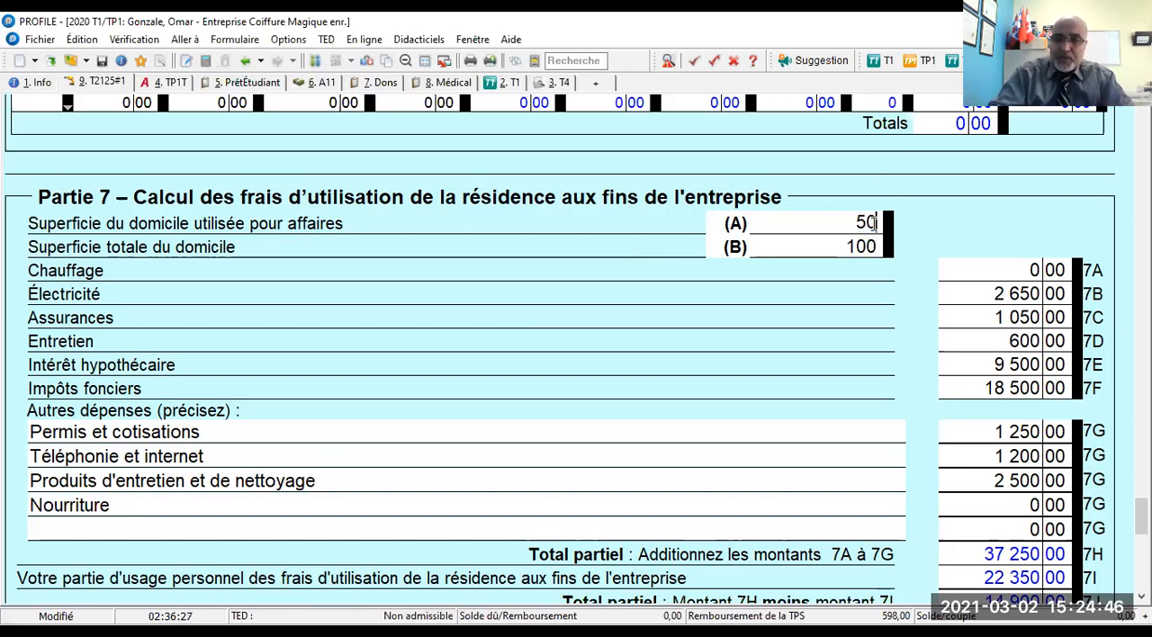
pyautogui.moveTo(852, 225); pyautogui.dragTo(882, 222)
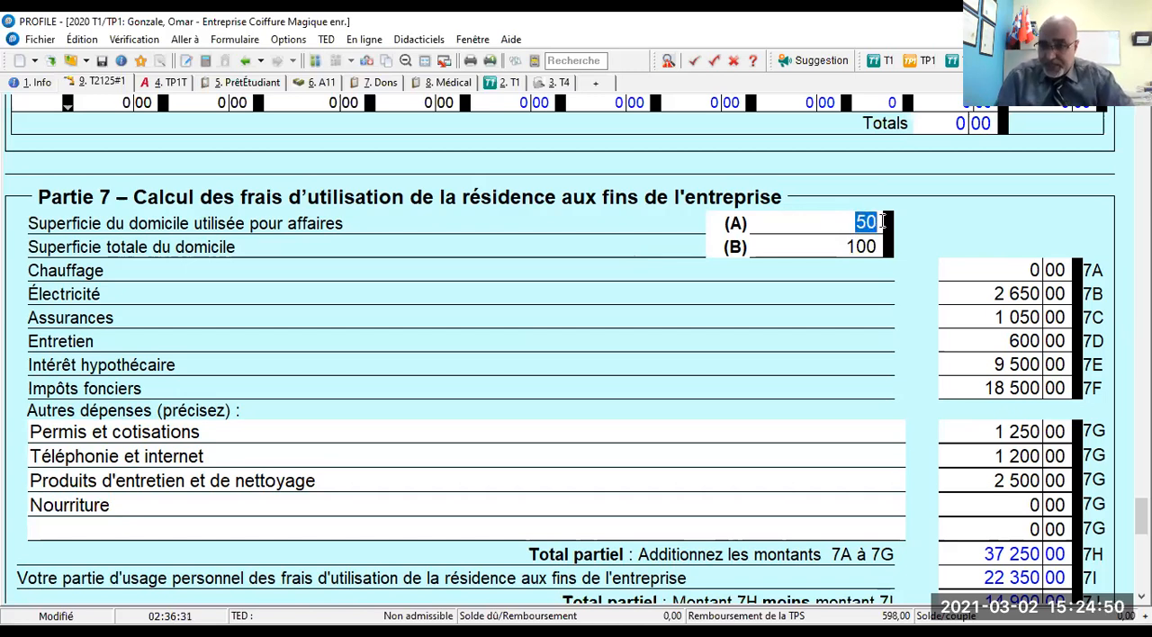
pyautogui.write('90')
pyautogui.moveTo(860, 222); pyautogui.dragTo(877, 221)
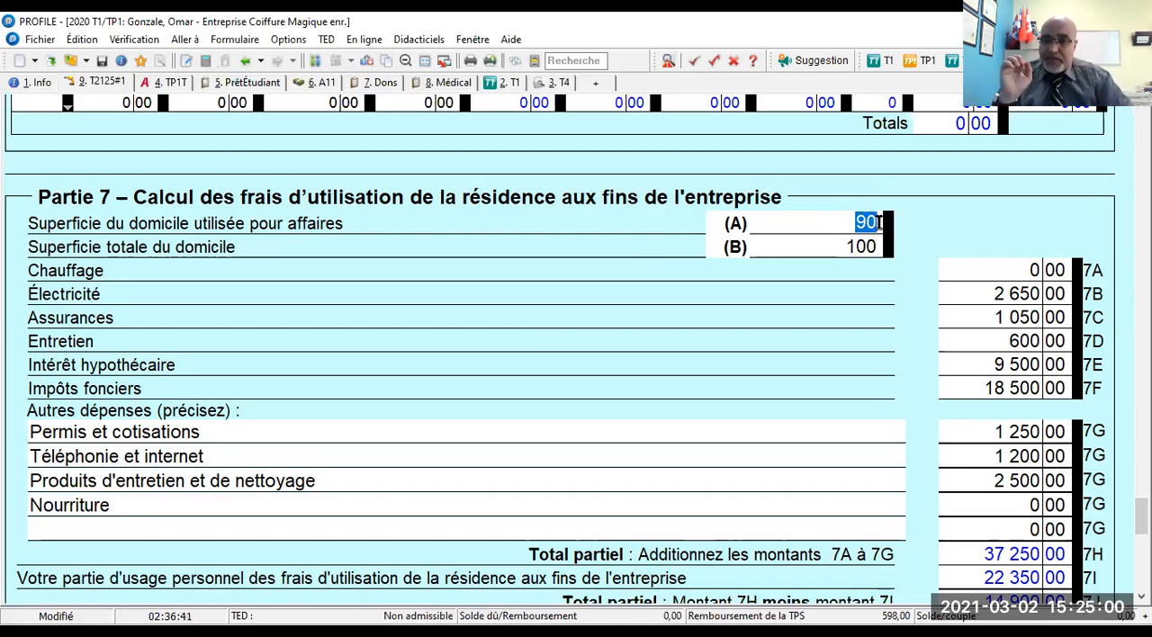
pyautogui.write('60')
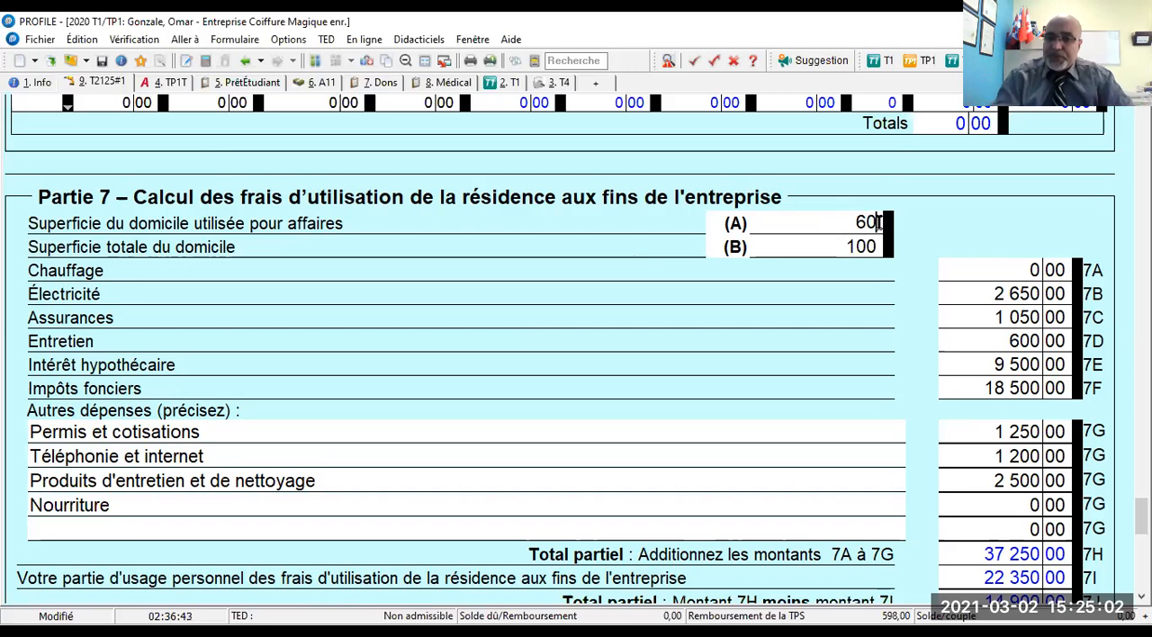
pyautogui.moveTo(852, 223); pyautogui.dragTo(891, 225)
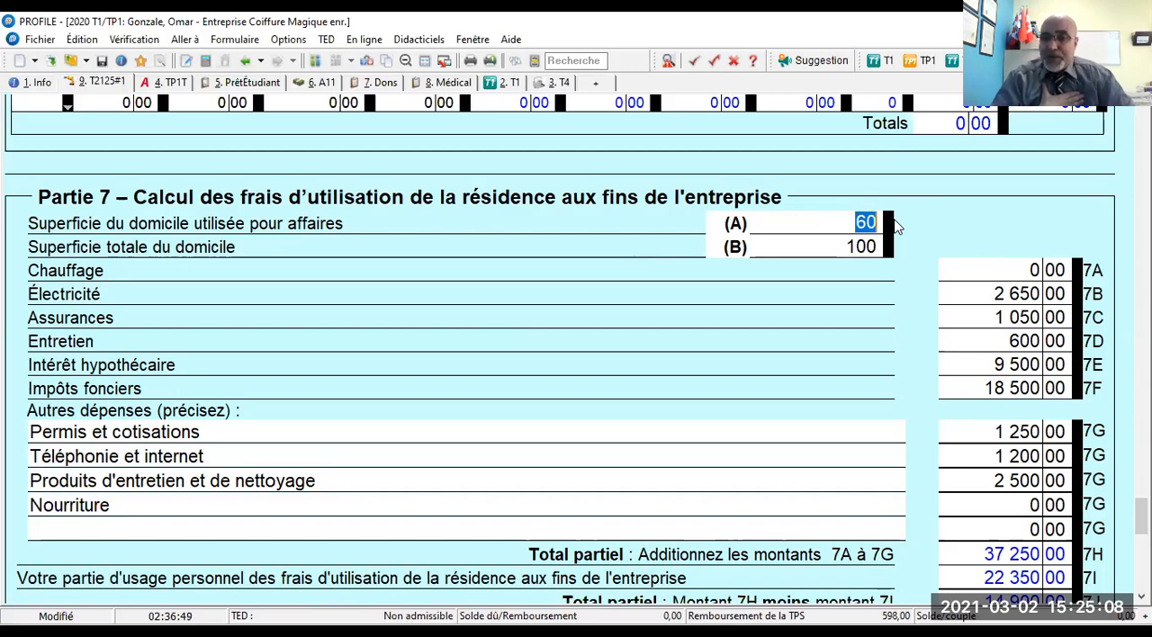
pyautogui.write('40')
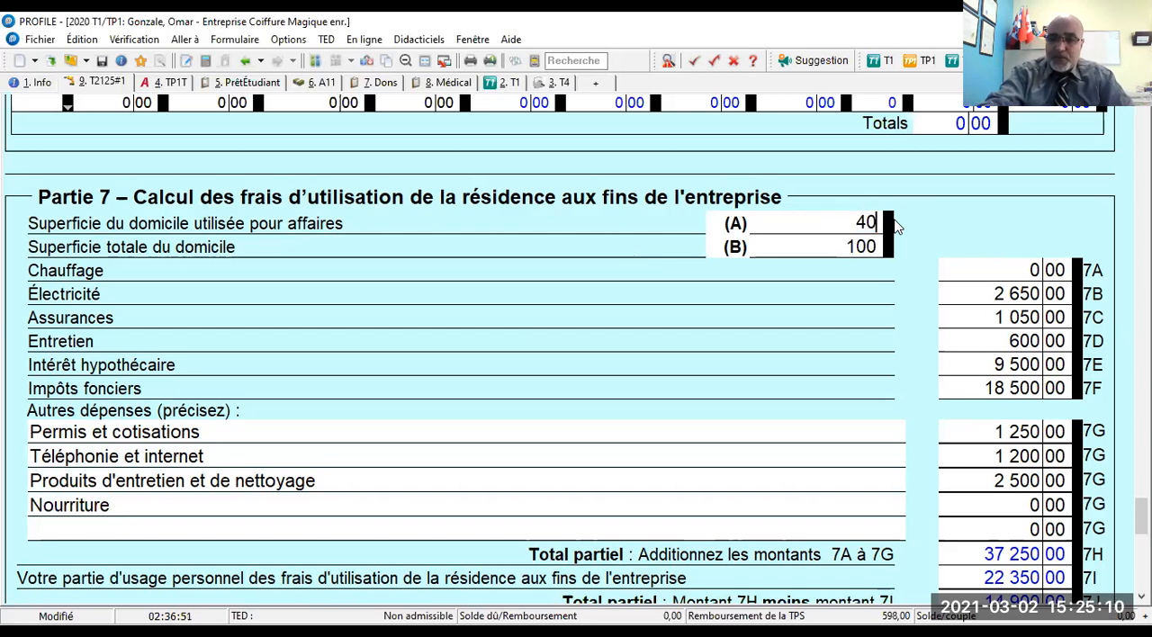
pyautogui.press('Tab')
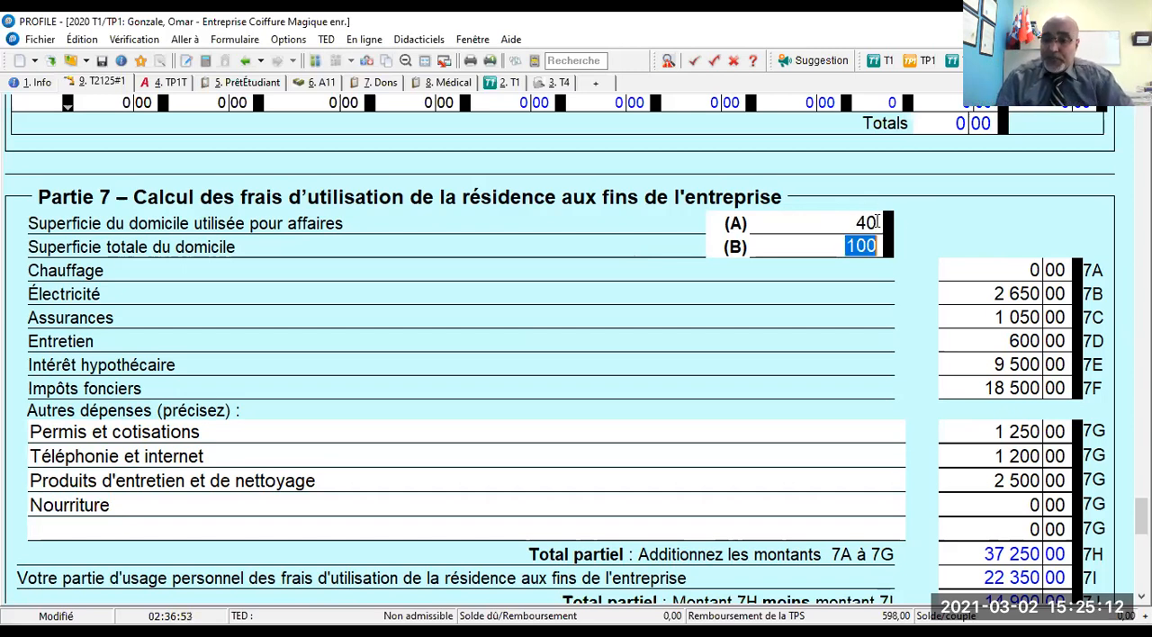
# - Try a home area of 5 used for business on line A
pyautogui.click(865, 223)
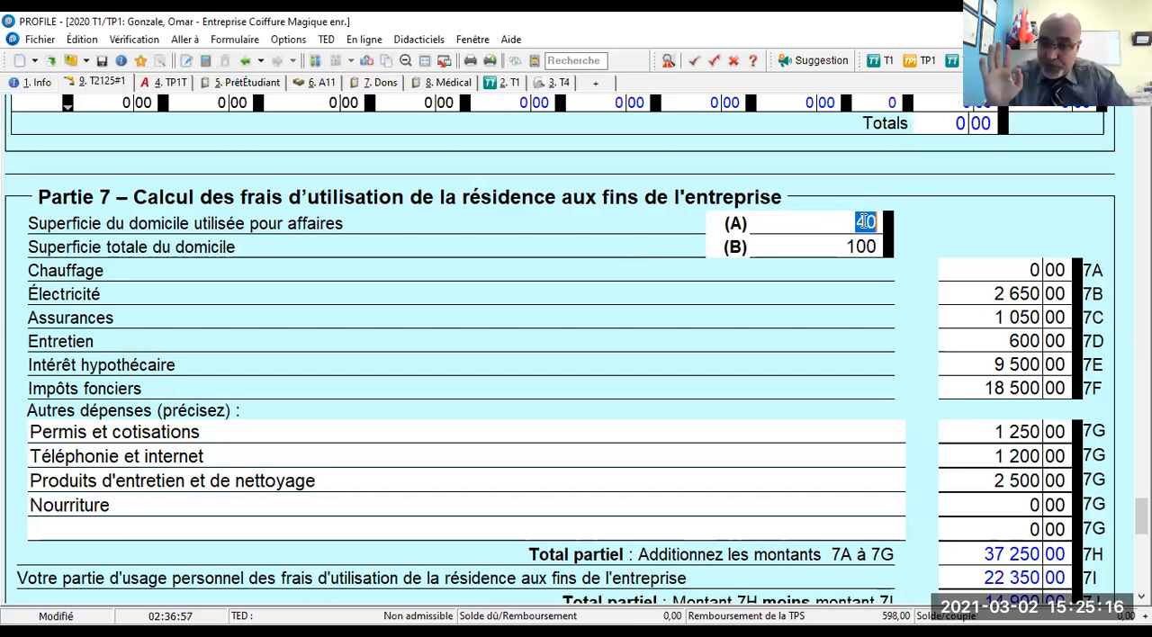
pyautogui.write('5')
pyautogui.press('Tab')
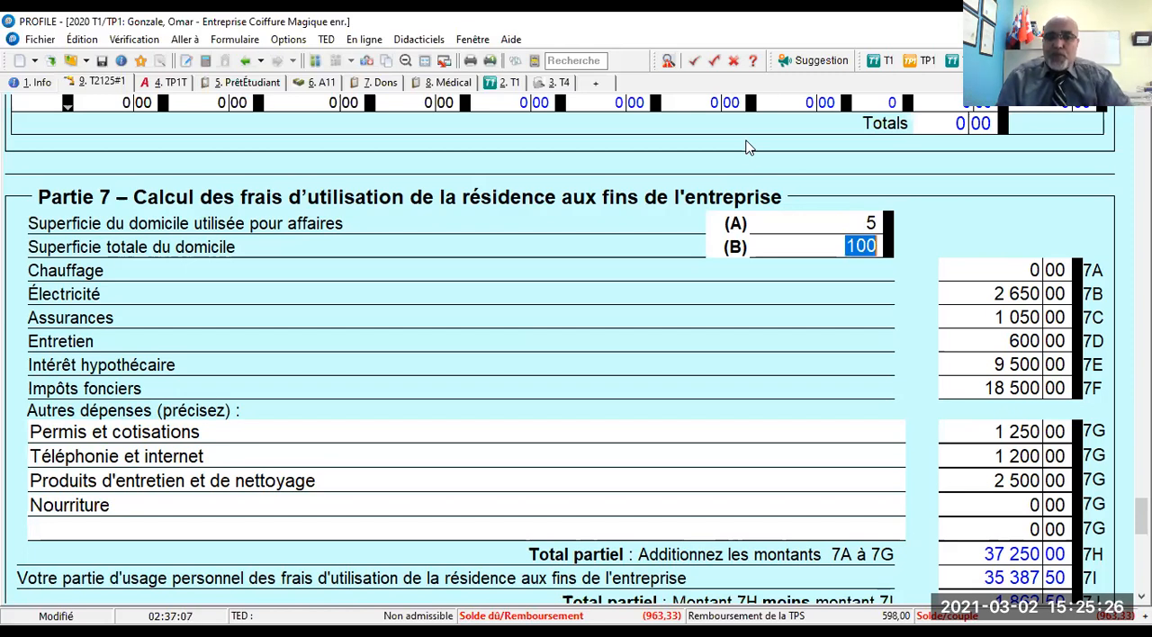
pyautogui.hotkey('alt', 'Tab')
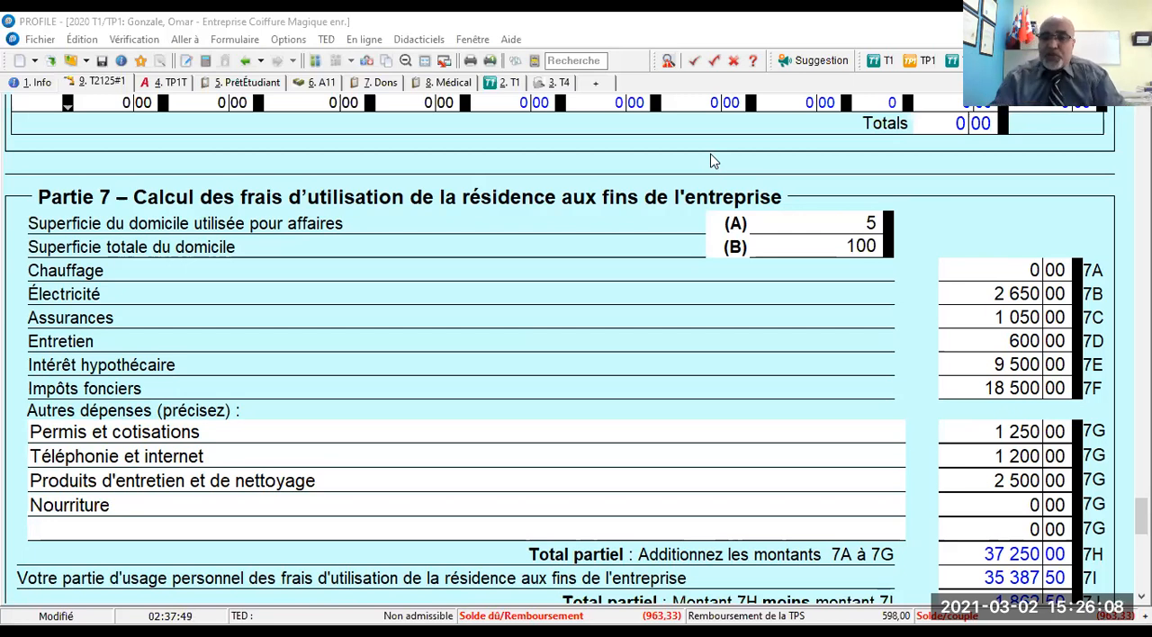
# - Set the home area used for business on line A back to 15
pyautogui.click(862, 223)
pyautogui.write('15')
pyautogui.press('Tab')
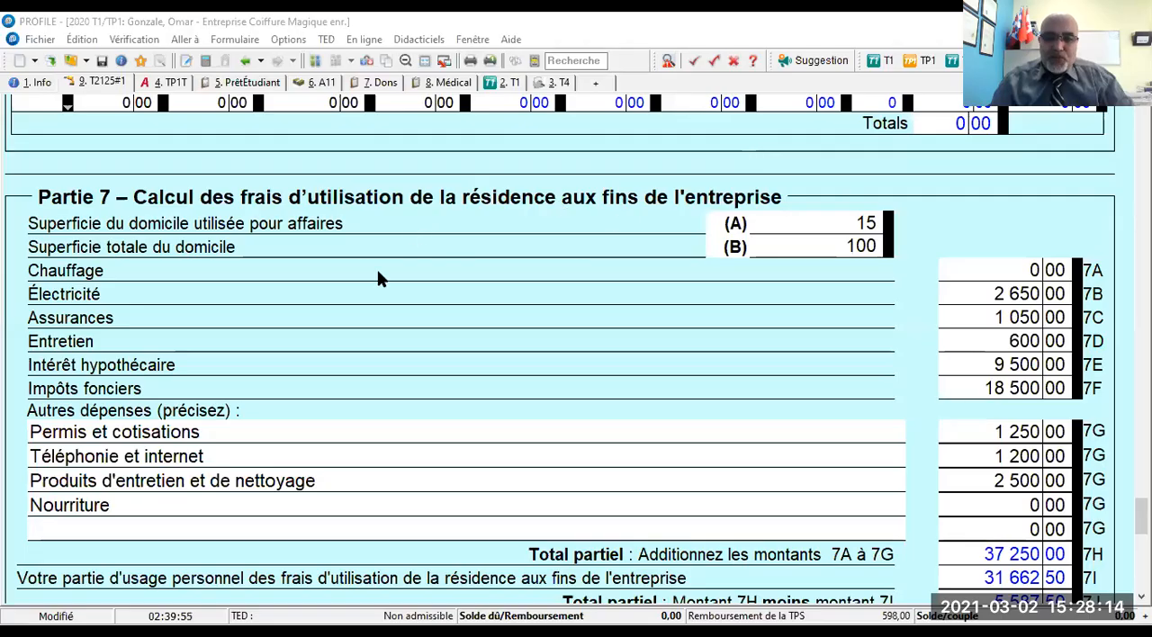
# - Examine Partie 7 from the home areas and expense lines through the personal-use portion on line 7I to the allowable deduction on line 7P
pyautogui.scroll(-1, 377, 272)
pyautogui.scroll(2, 514, 302)
pyautogui.scroll(-2, 499, 298)
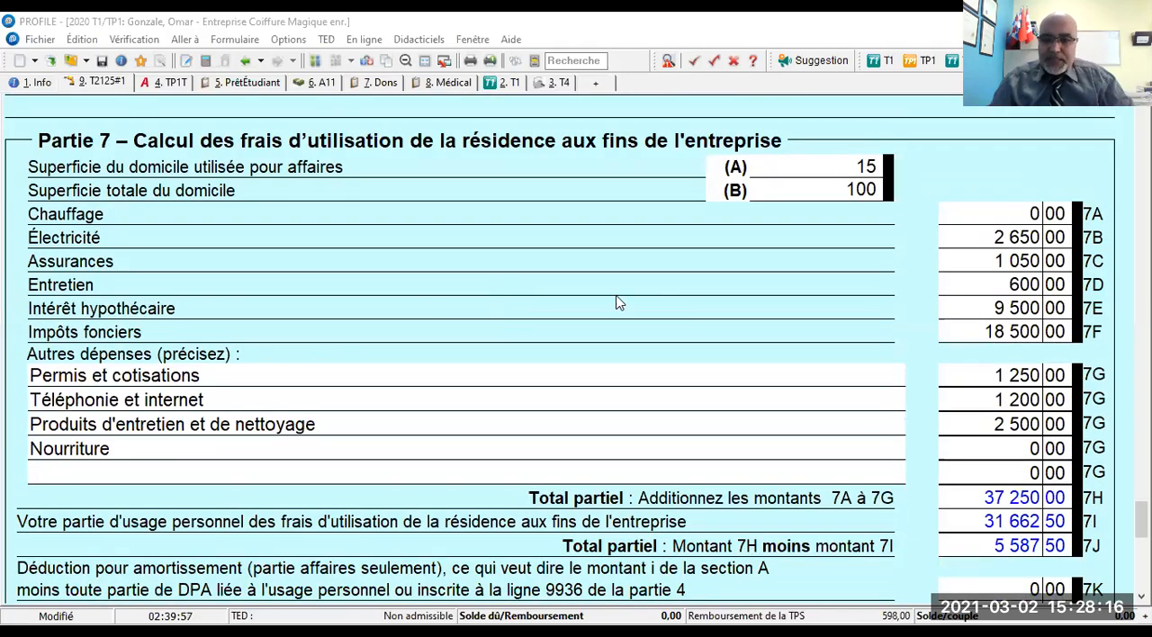
pyautogui.scroll(-1, 733, 342)
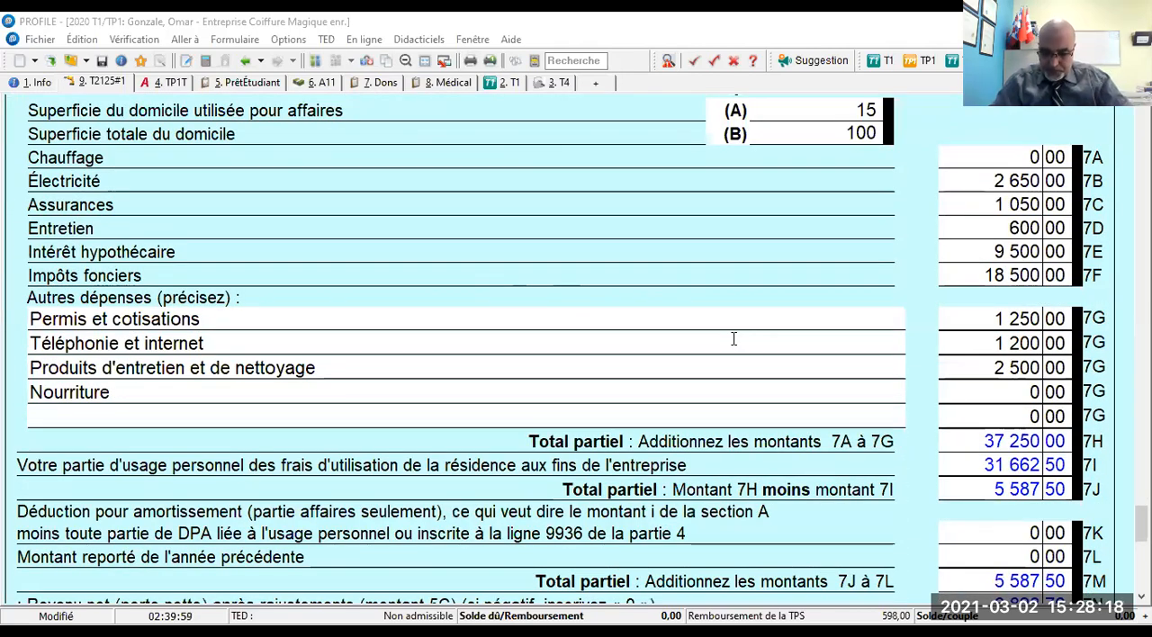
pyautogui.scroll(1, 734, 339)
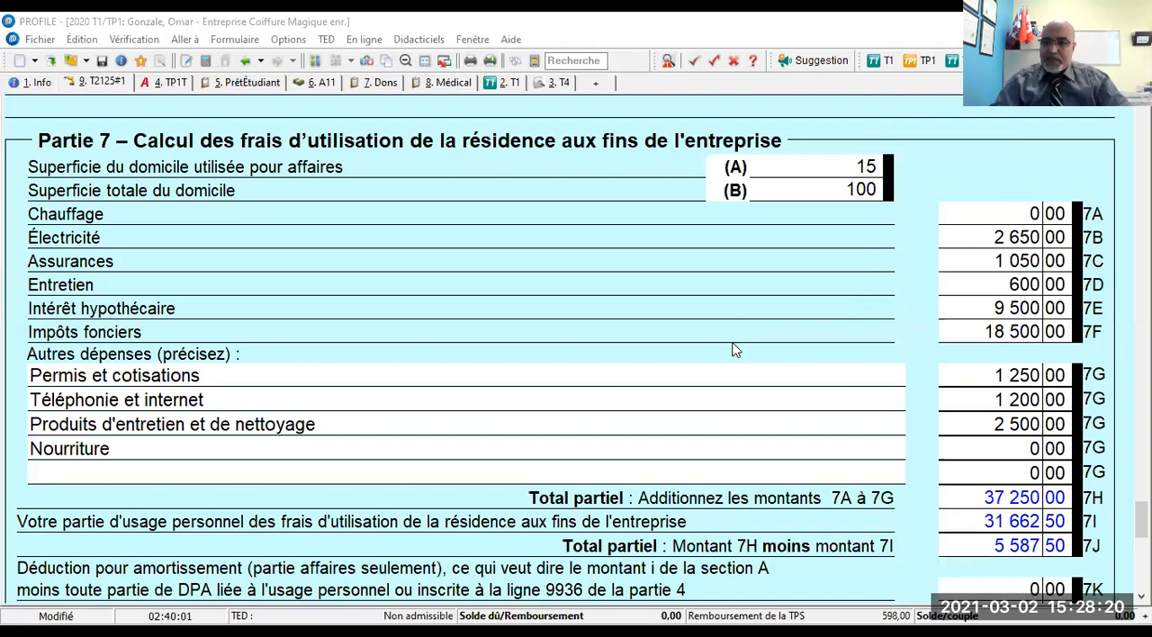
pyautogui.scroll(1, 734, 349)
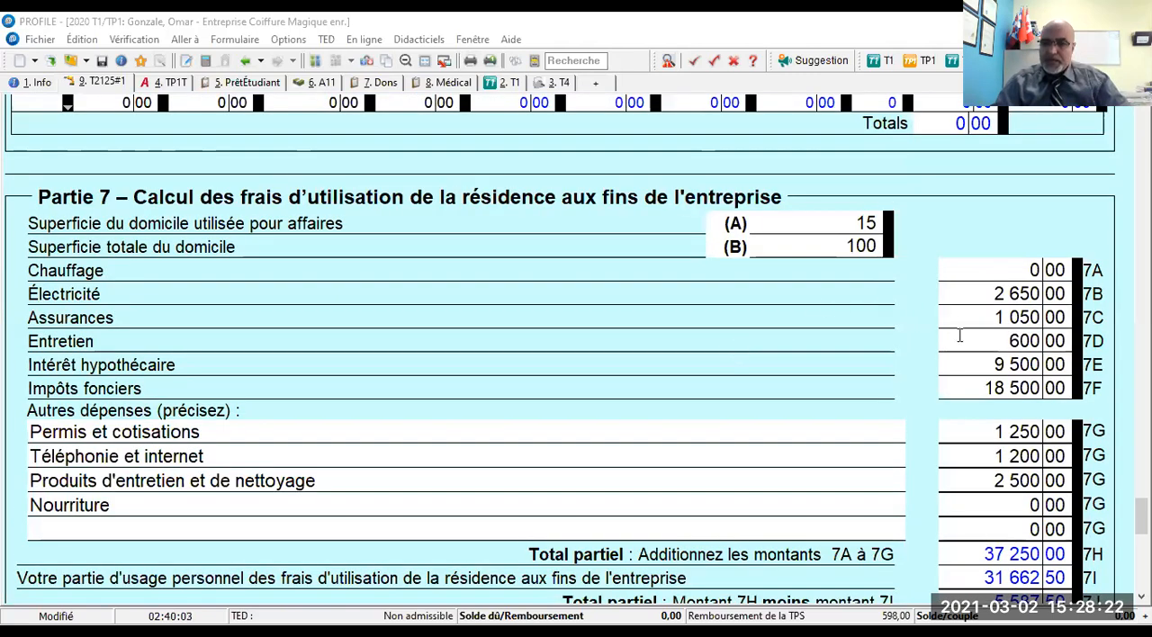
pyautogui.scroll(-3, 960, 335)
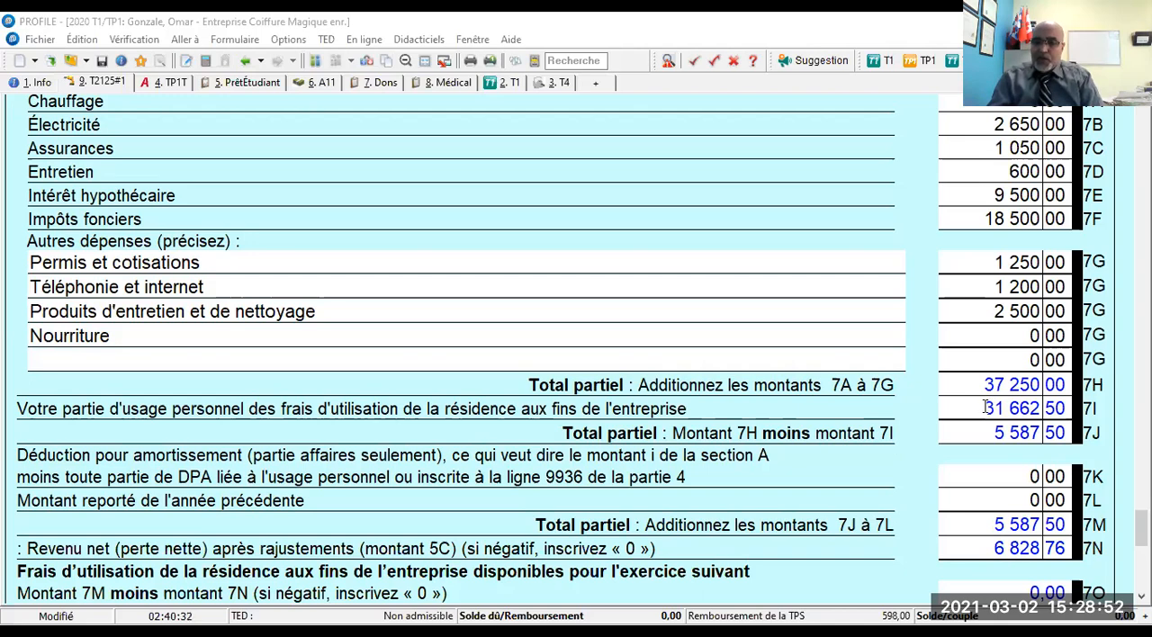
pyautogui.click(987, 408)
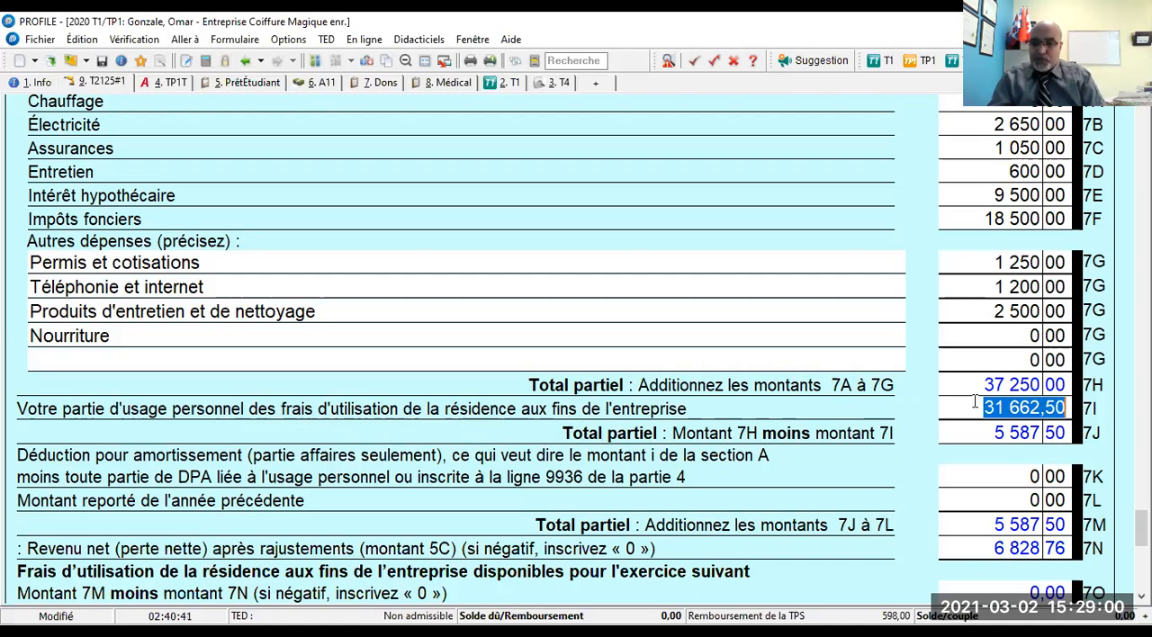
pyautogui.scroll(1, 976, 401)
pyautogui.scroll(2, 980, 396)
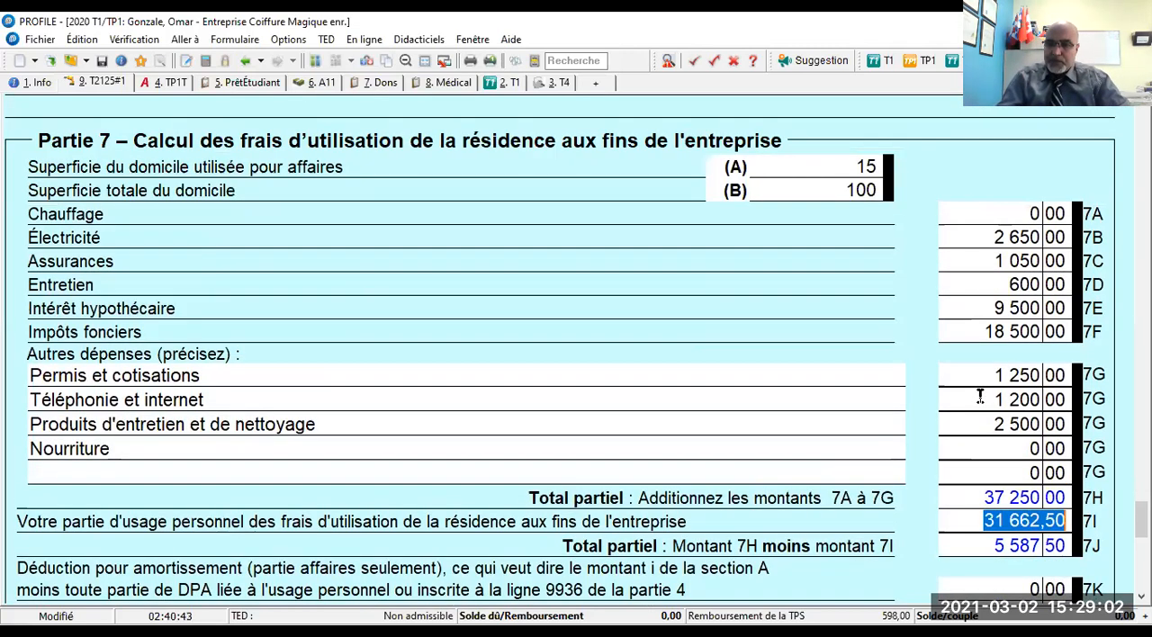
pyautogui.scroll(1, 981, 396)
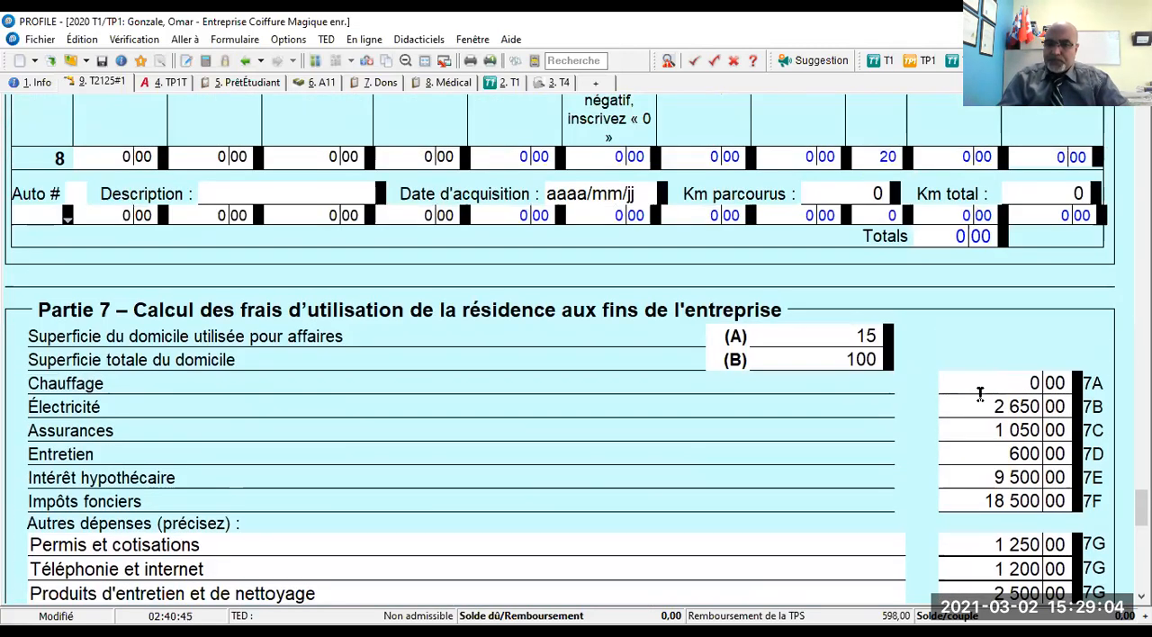
pyautogui.scroll(-2, 971, 419)
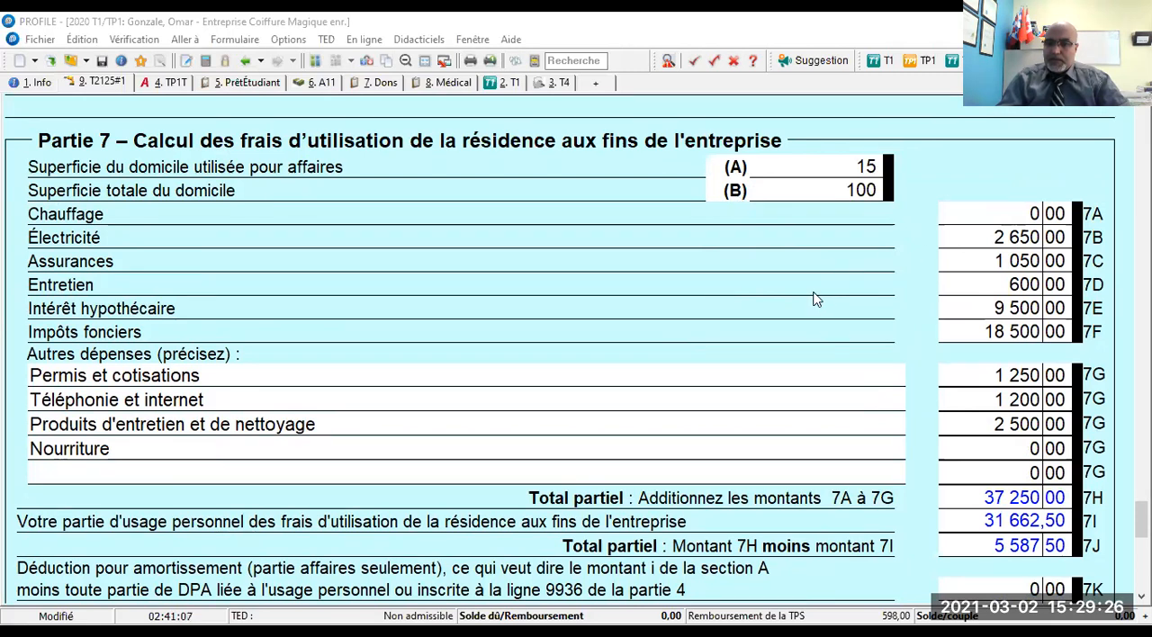
pyautogui.scroll(1, 813, 299)
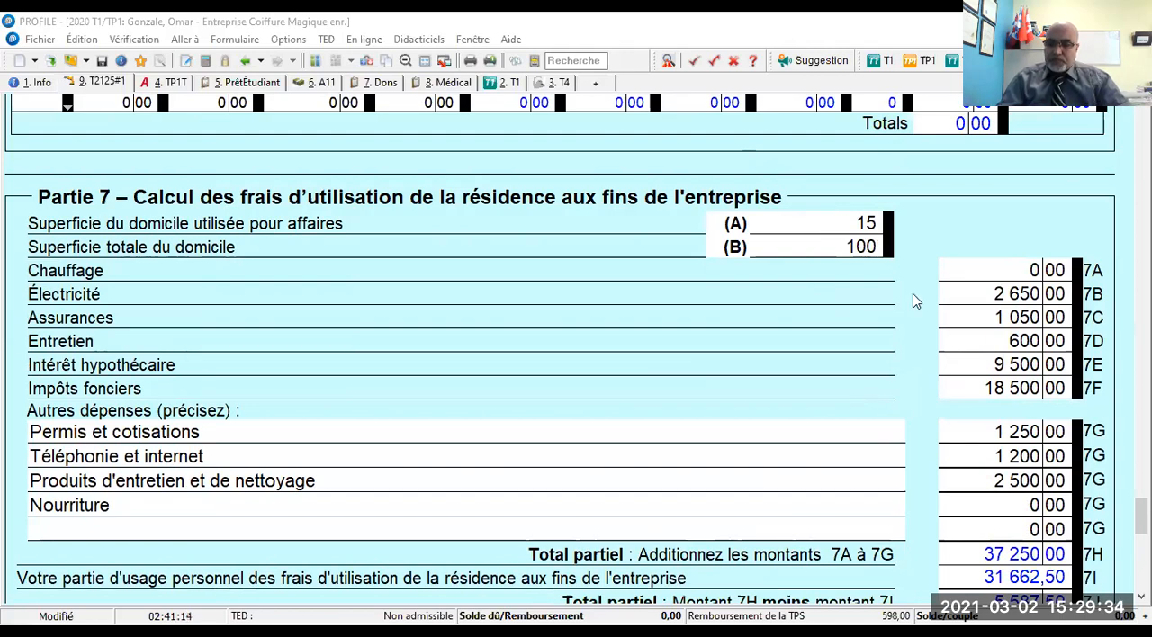
pyautogui.scroll(-1, 863, 340)
pyautogui.scroll(-1, 863, 340)
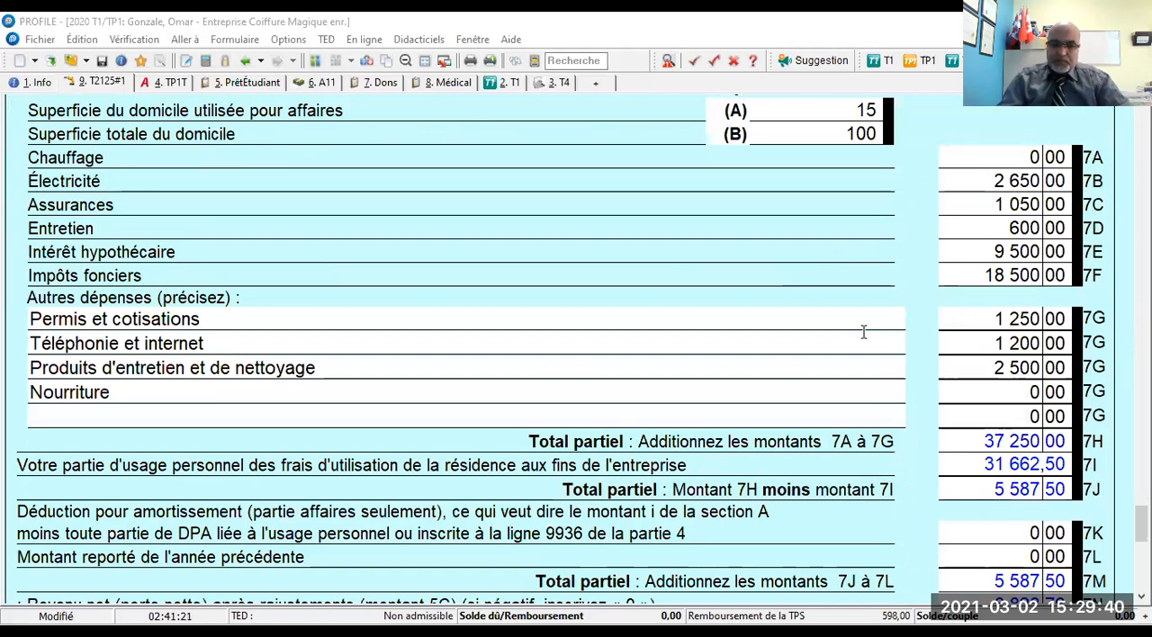
pyautogui.scroll(1, 863, 332)
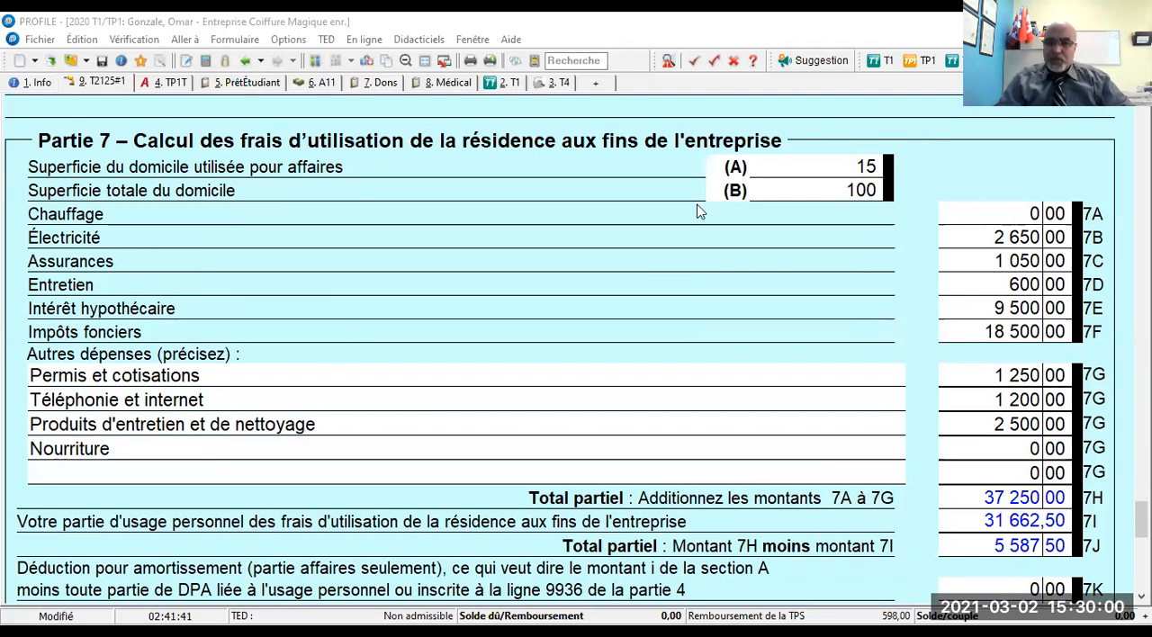
pyautogui.scroll(-1, 720, 246)
pyautogui.scroll(-5, 720, 246)
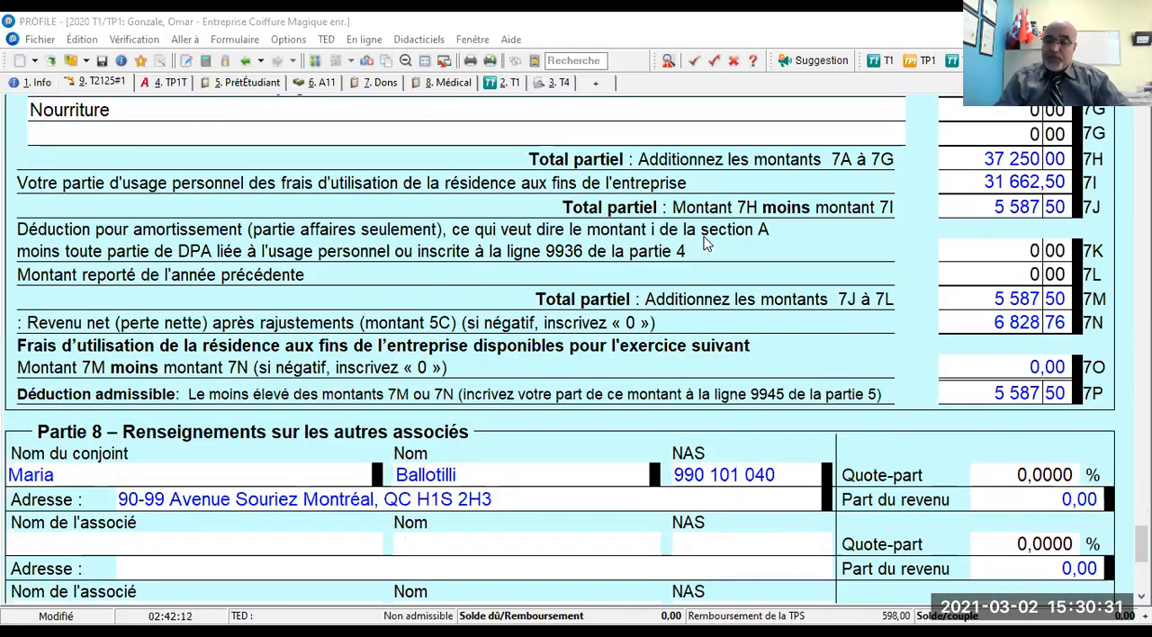
# - Switch from the husband's T2125 to the spouse's return by way of the TP1T form
pyautogui.scroll(6, 706, 243)
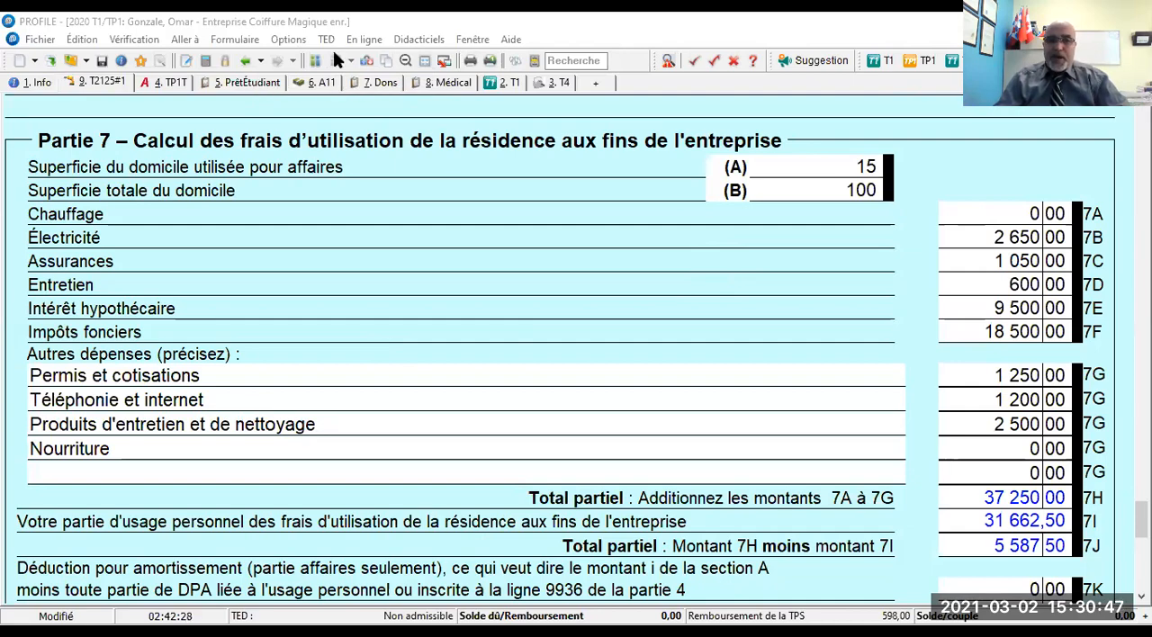
pyautogui.scroll(15, 784, 270)
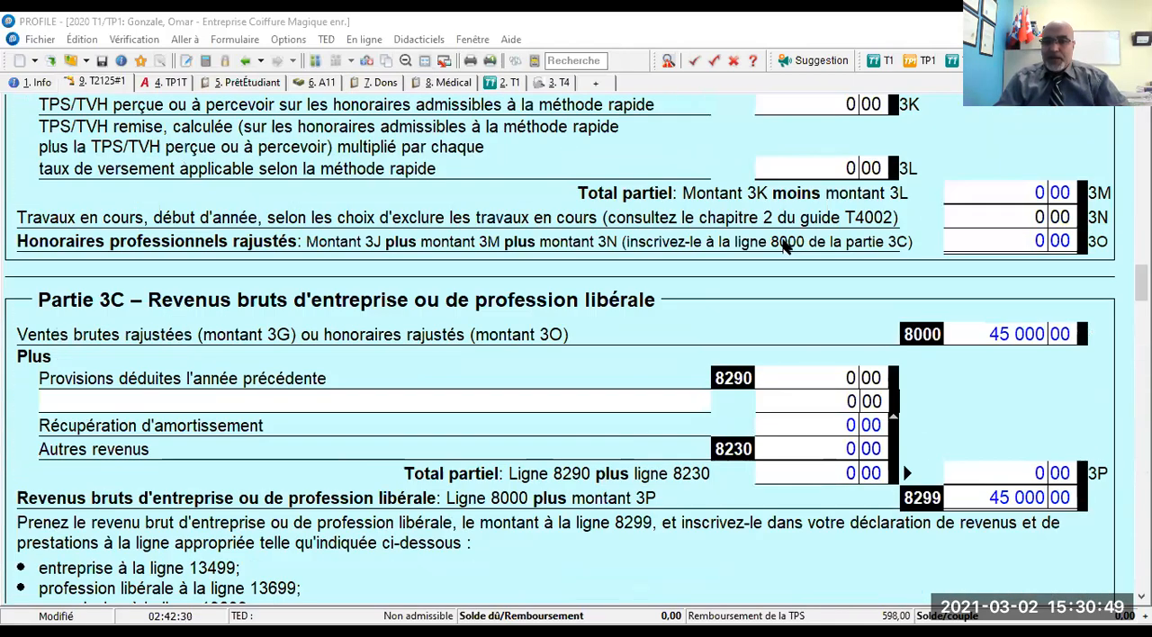
pyautogui.scroll(10, 784, 252)
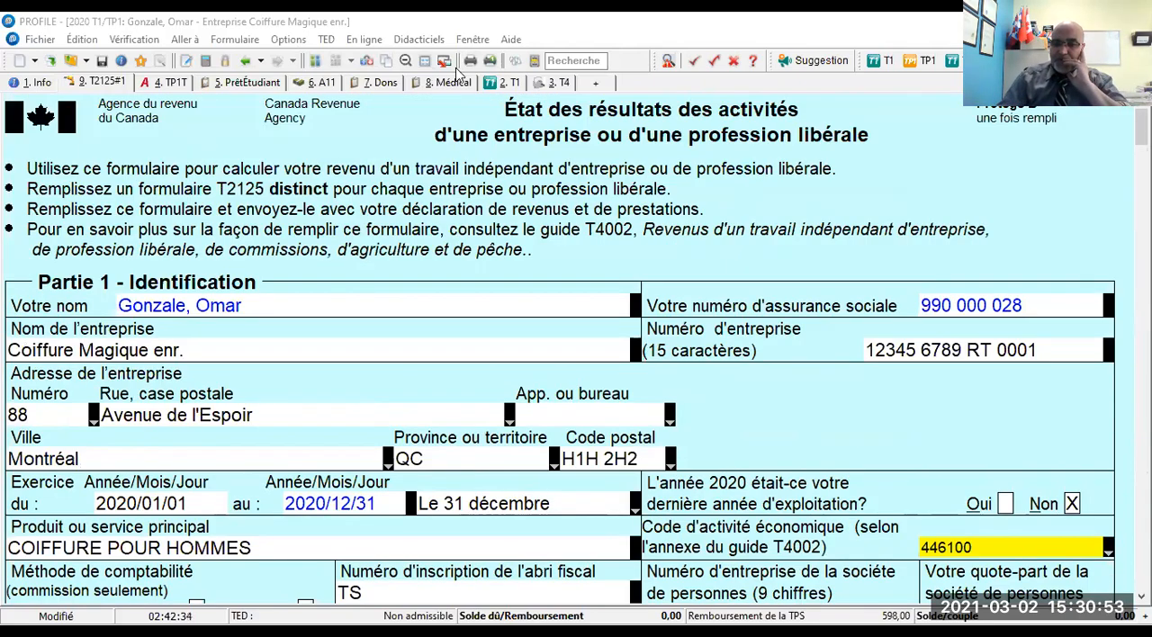
pyautogui.click(316, 63)
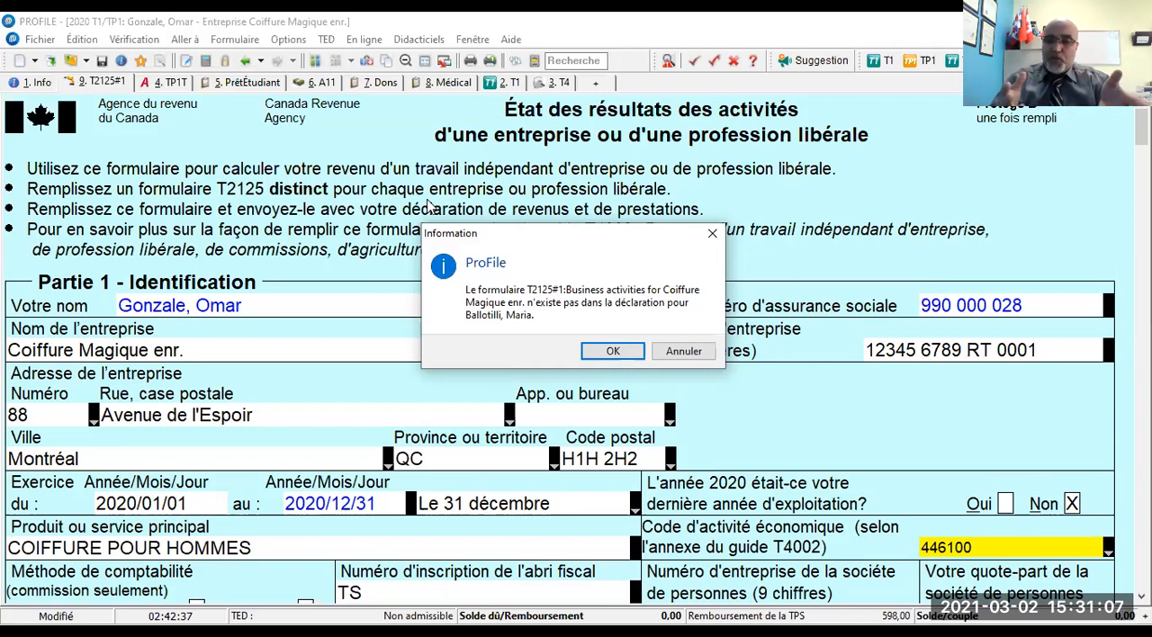
pyautogui.click(672, 353)
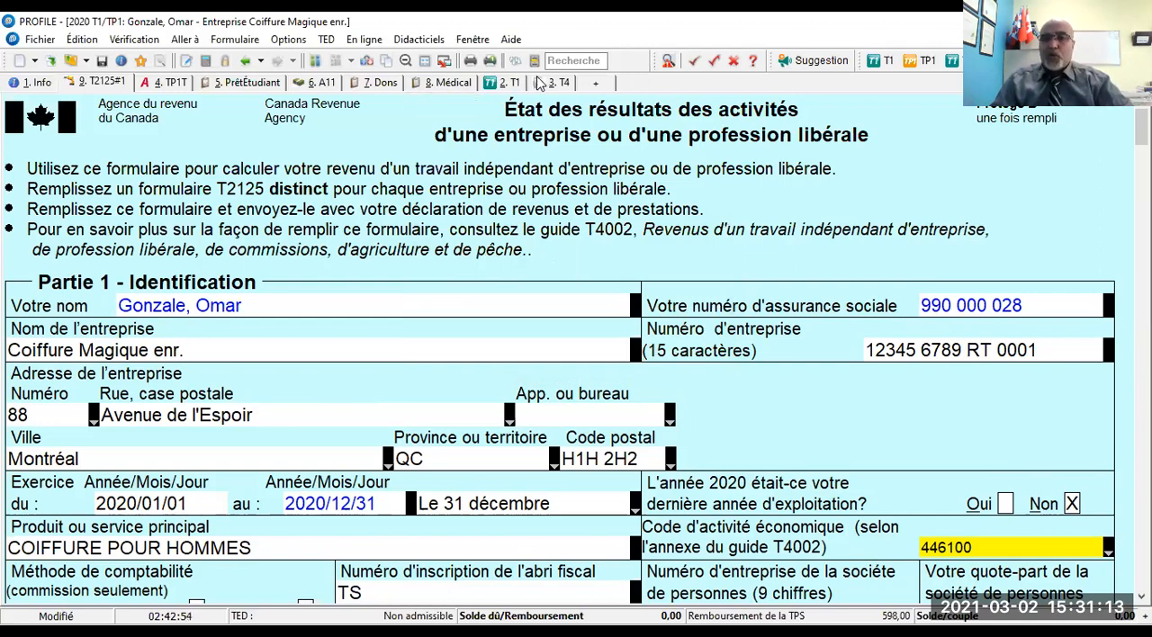
pyautogui.click(157, 87)
pyautogui.click(315, 61)
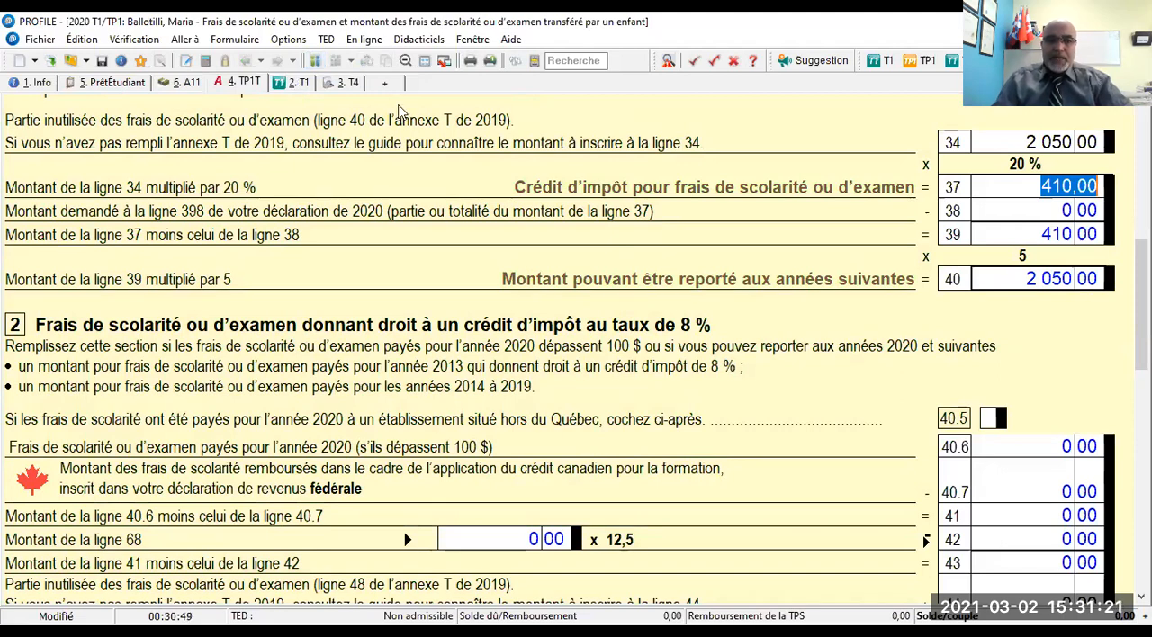
# - Find the T2125 statement of business activities among the Revenu forms and open a new one in the spouse's return
pyautogui.click(566, 60)
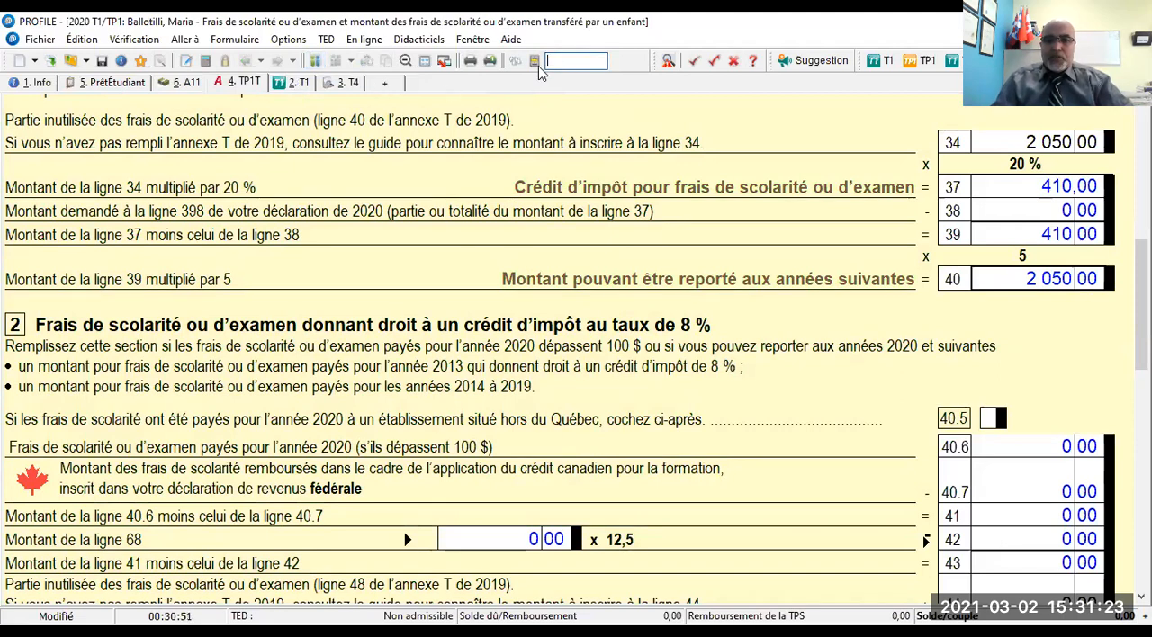
pyautogui.click(535, 63)
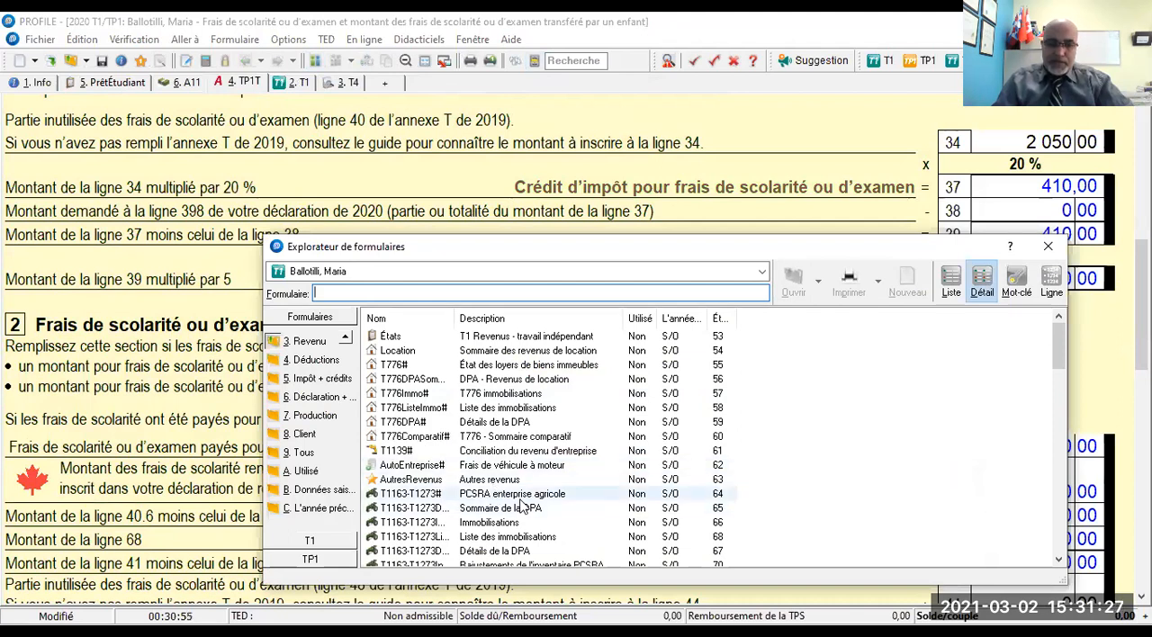
pyautogui.scroll(-2, 505, 491)
pyautogui.scroll(-2, 497, 480)
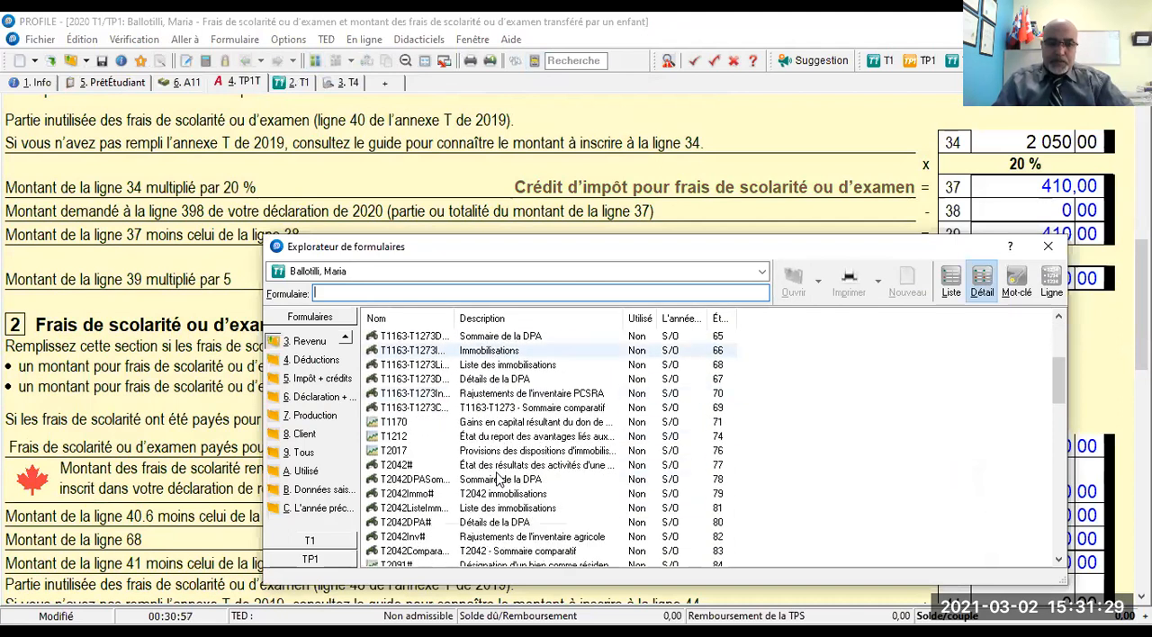
pyautogui.click(309, 341)
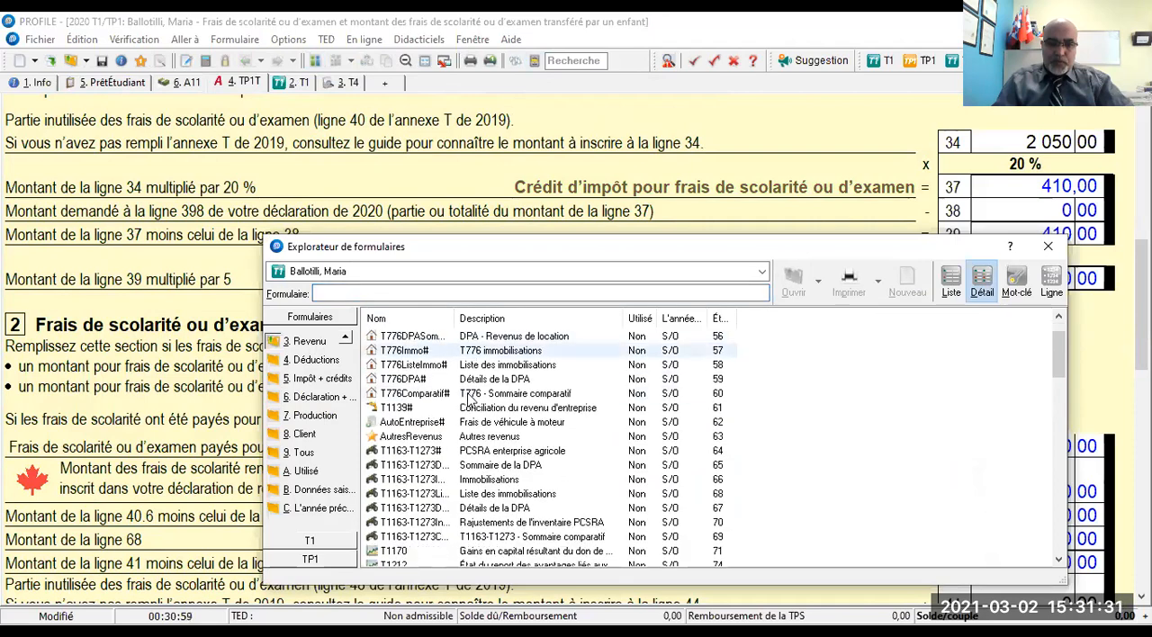
pyautogui.scroll(-3, 441, 379)
pyautogui.scroll(-1, 468, 399)
pyautogui.scroll(-2, 468, 399)
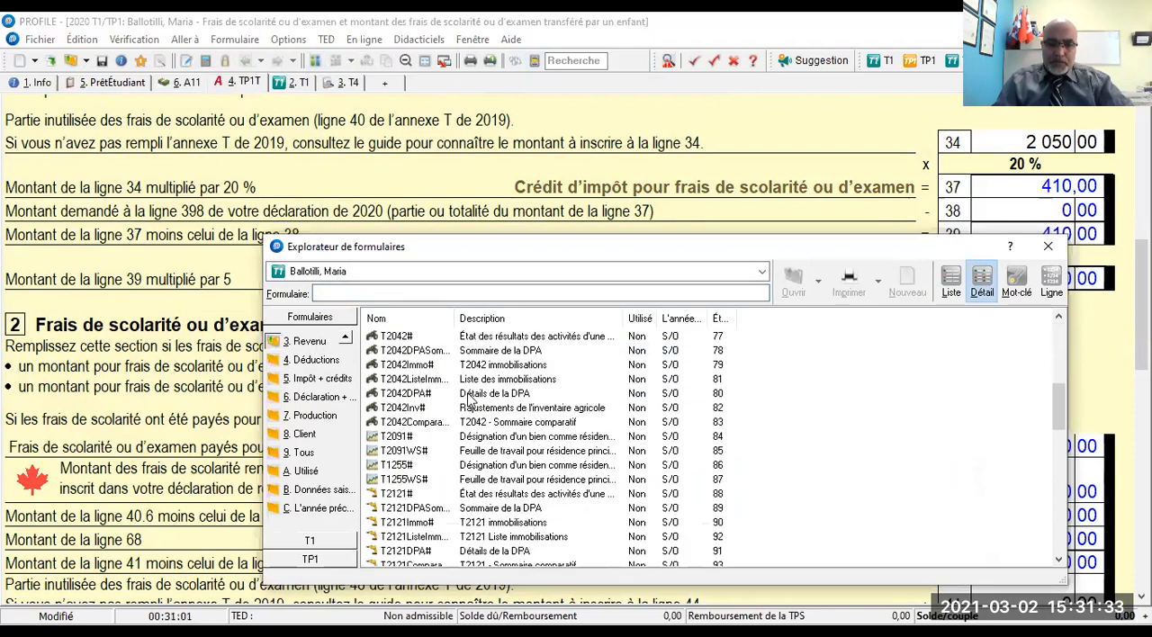
pyautogui.scroll(-4, 468, 399)
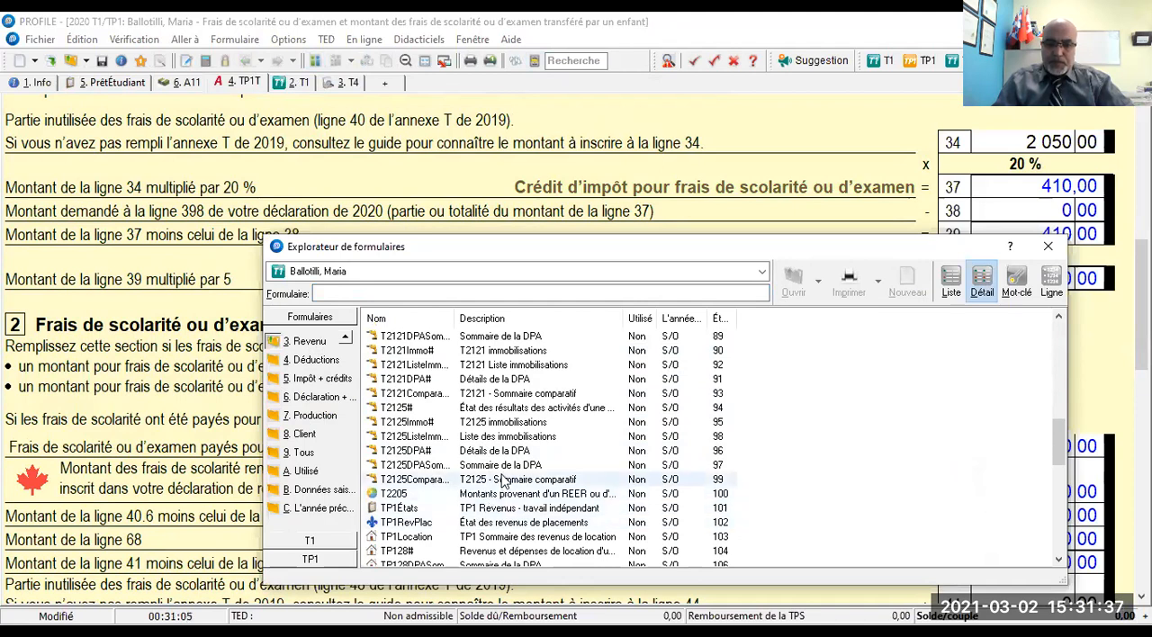
pyautogui.scroll(1, 503, 483)
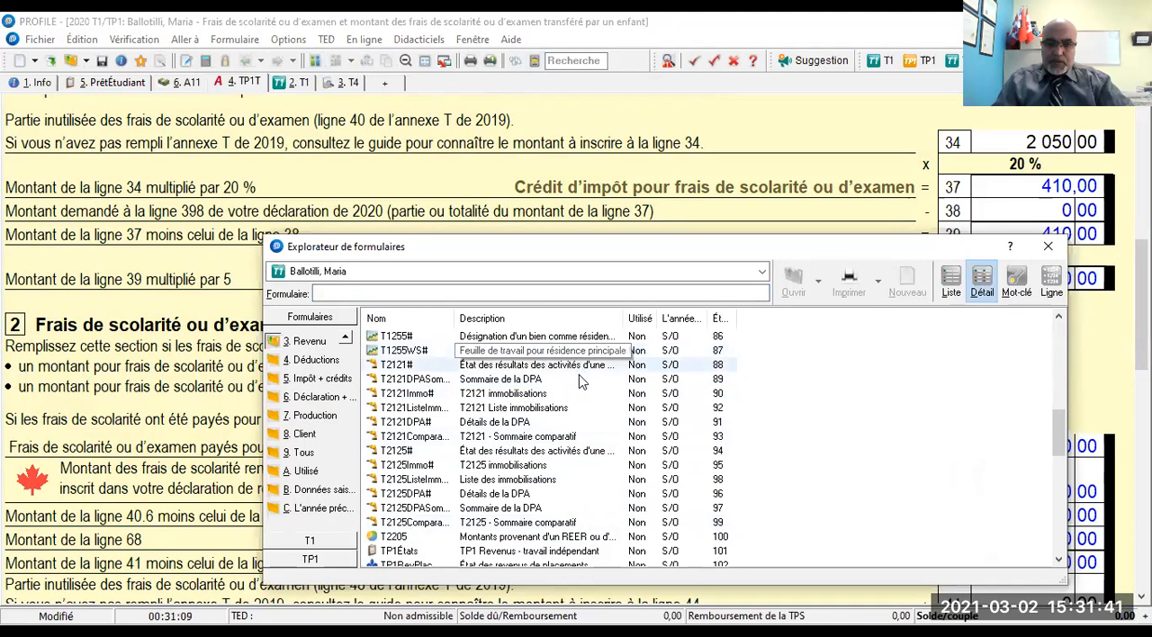
pyautogui.click(544, 455)
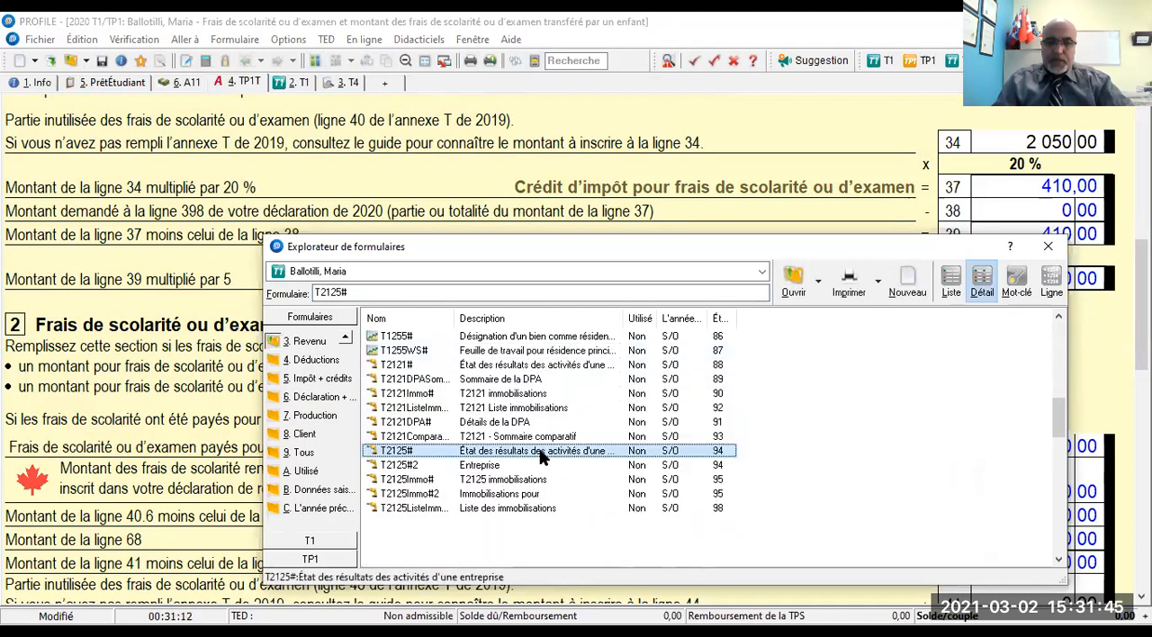
pyautogui.doubleClick(543, 456)
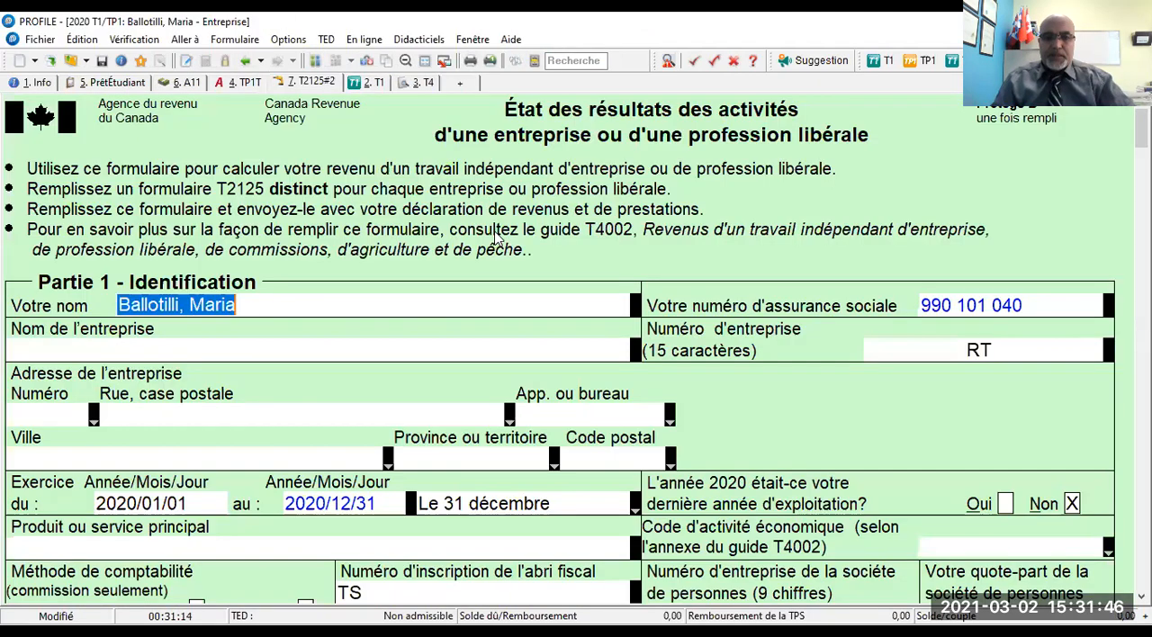
# - Enter LES PETITS ANGES MAGIQUES ENR. as the business name in Partie 1 of the T2125
pyautogui.click(101, 354)
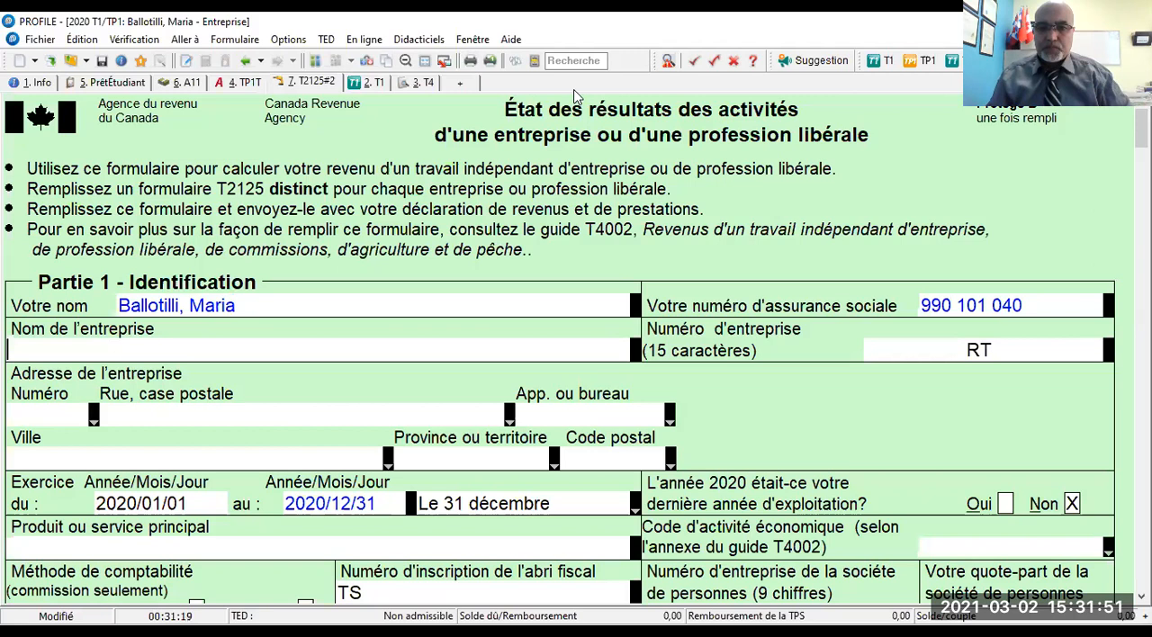
pyautogui.write('GARDERIE DE')
pyautogui.press('BackSpace')
pyautogui.press('BackSpace')
pyautogui.press('BackSpace')
pyautogui.press('BackSpace')
pyautogui.press('BackSpace')
pyautogui.press('BackSpace')
pyautogui.press('BackSpace')
pyautogui.press('BackSpace')
pyautogui.press('BackSpace')
pyautogui.press('BackSpace')
pyautogui.press('BackSpace')
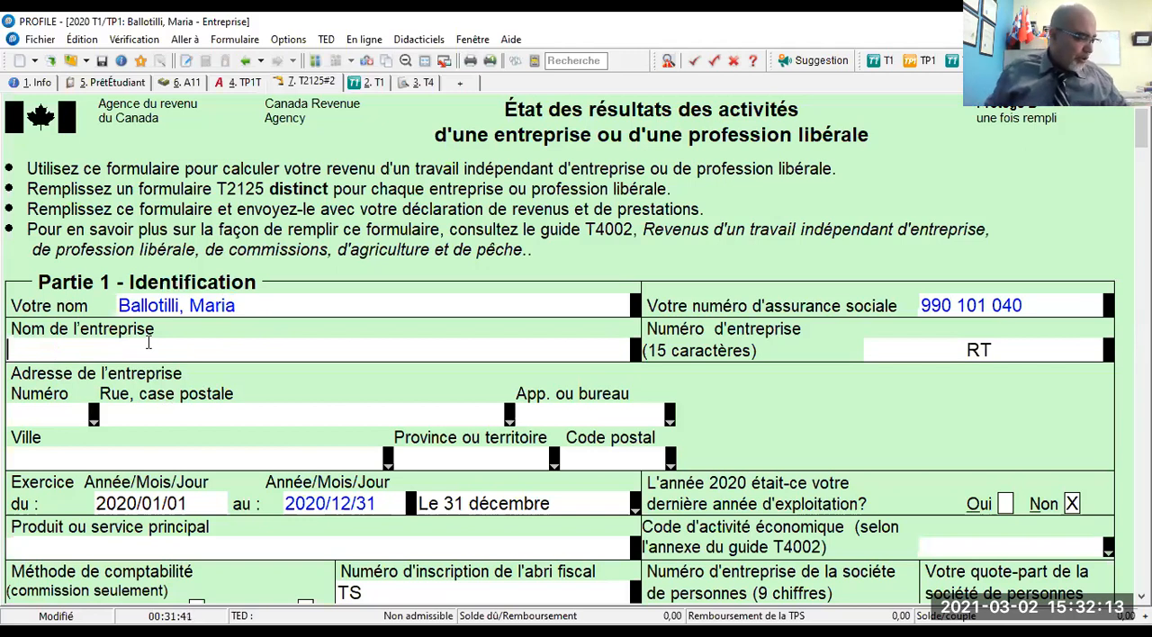
pyautogui.write('LES P')
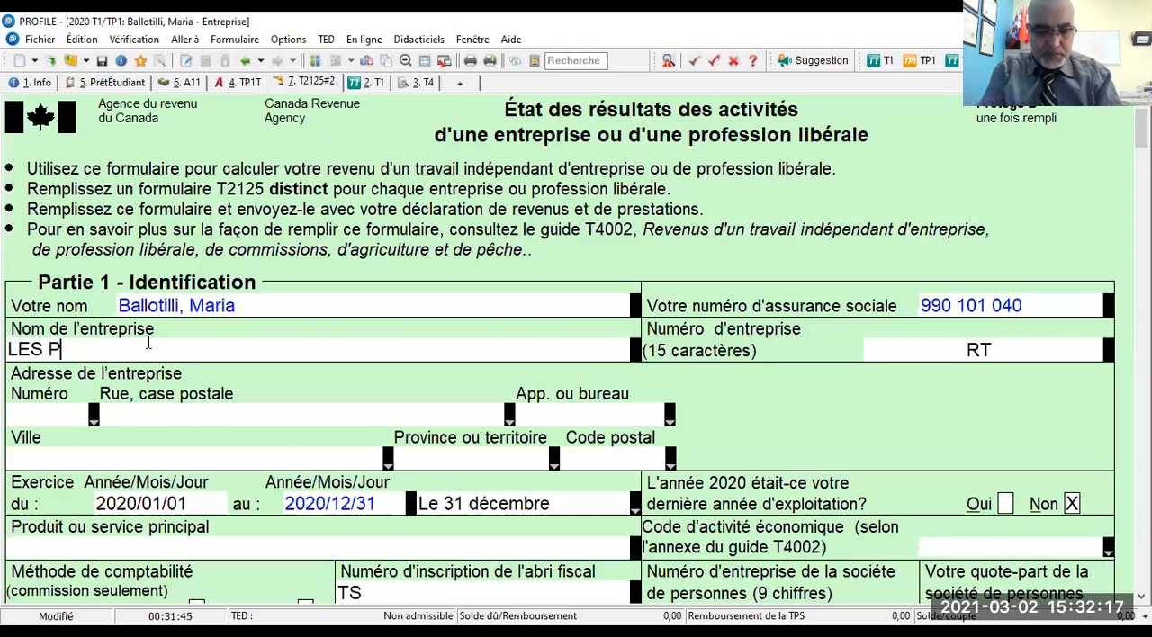
pyautogui.write('ETITS ANGES MAGIQUES')
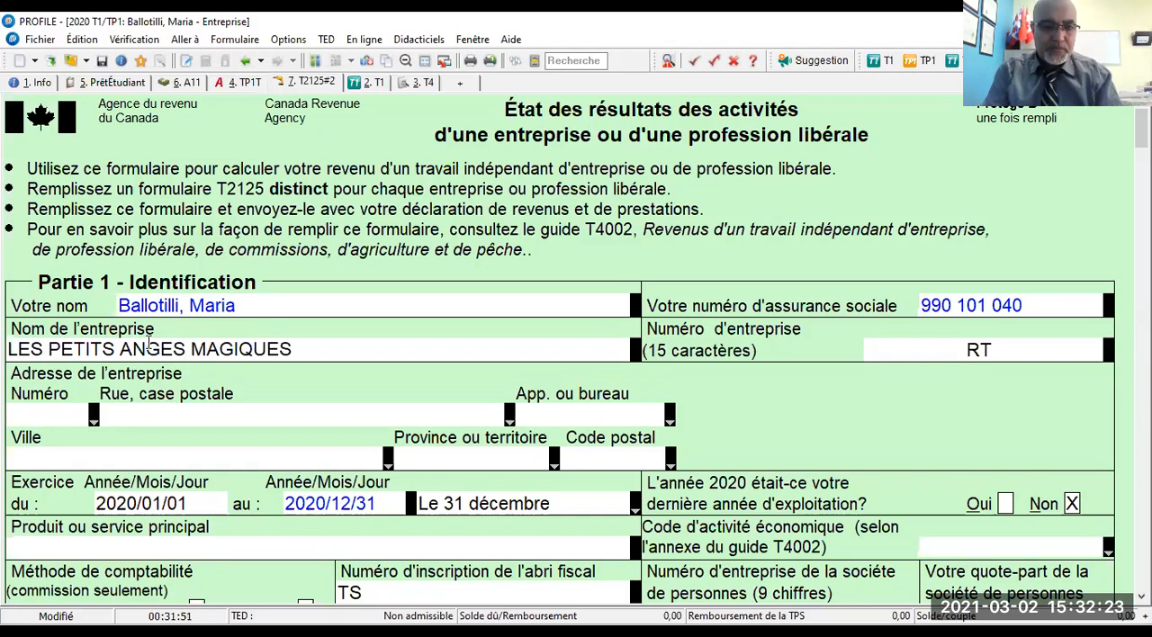
pyautogui.write(' ENR.')
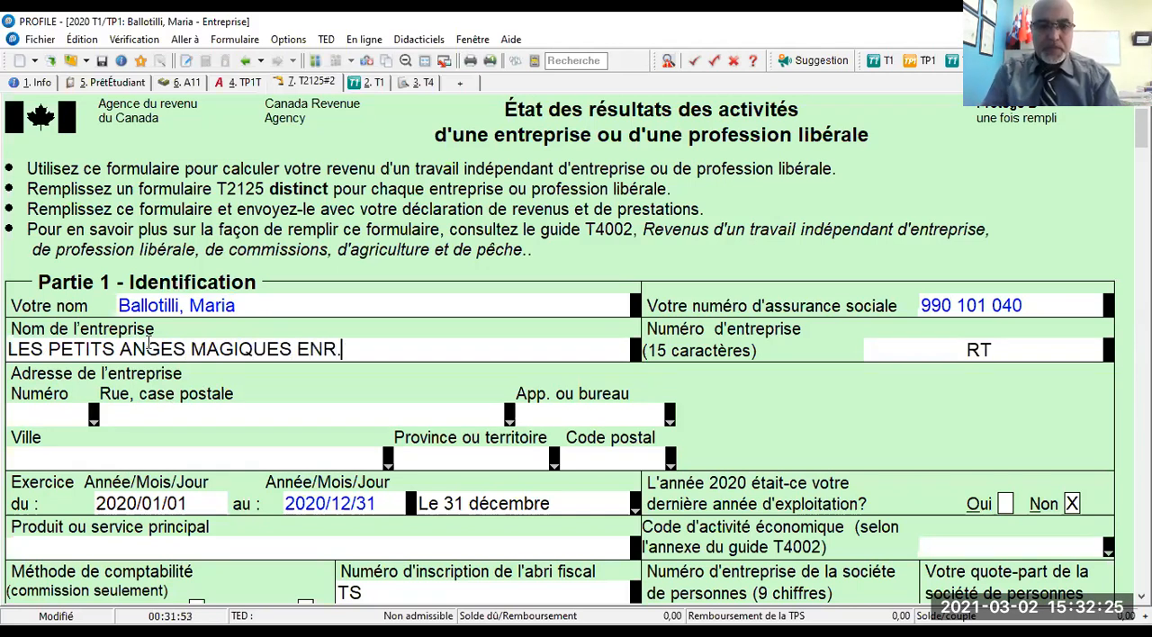
# - Enter the 15-character business number in Partie 1 of the T2125
pyautogui.click(914, 351)
pyautogui.click(914, 351)
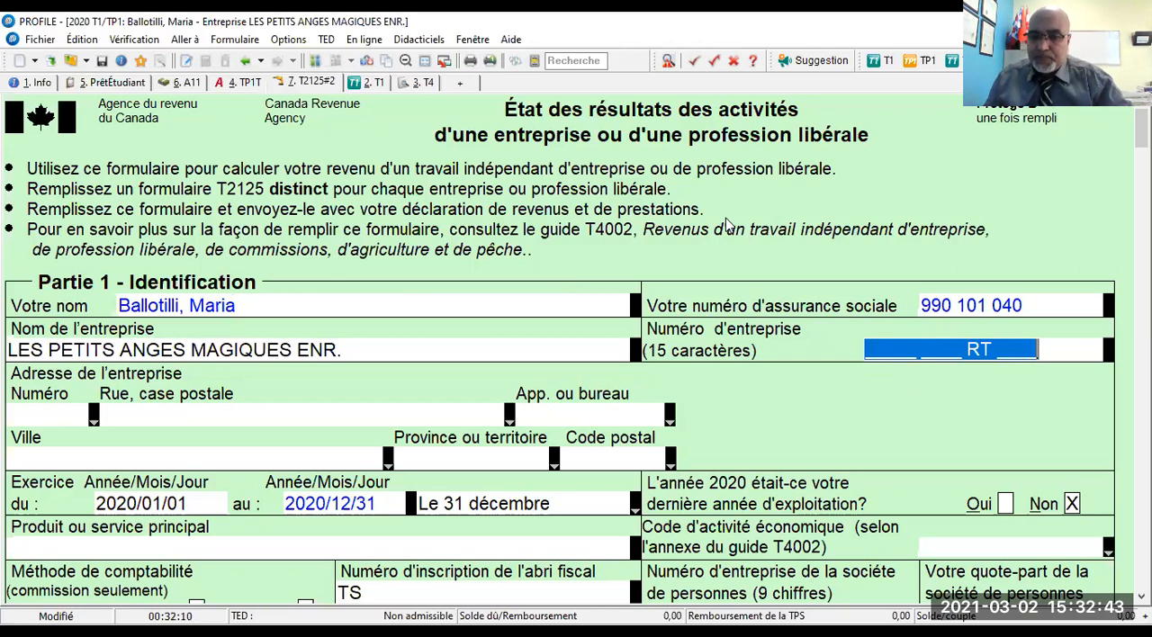
pyautogui.click(863, 350)
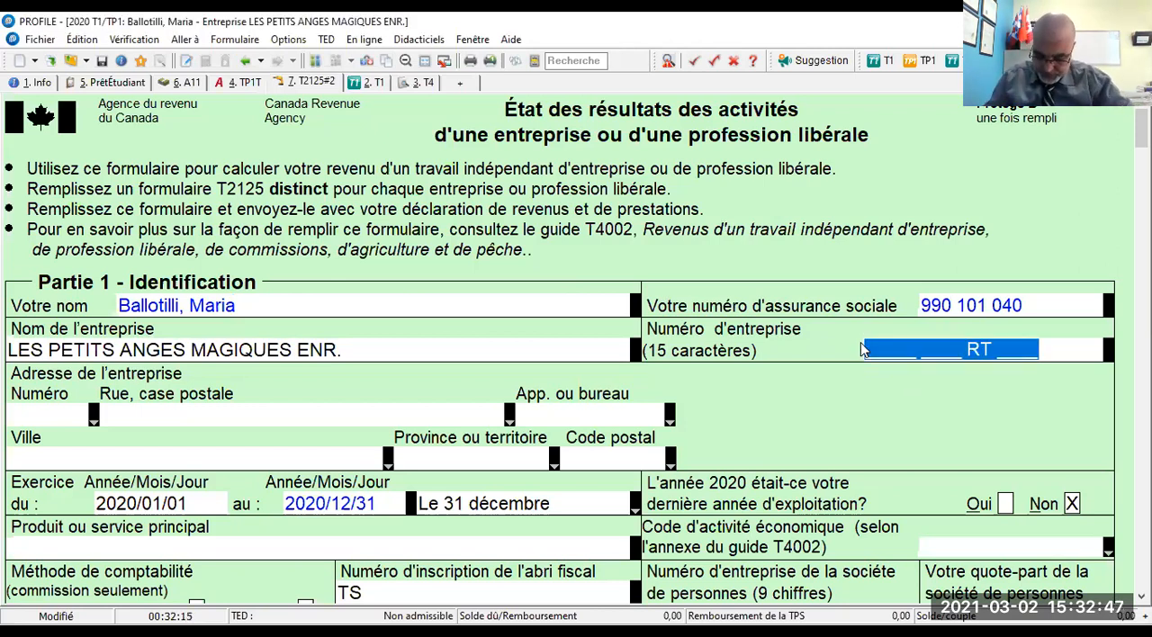
pyautogui.write('987')
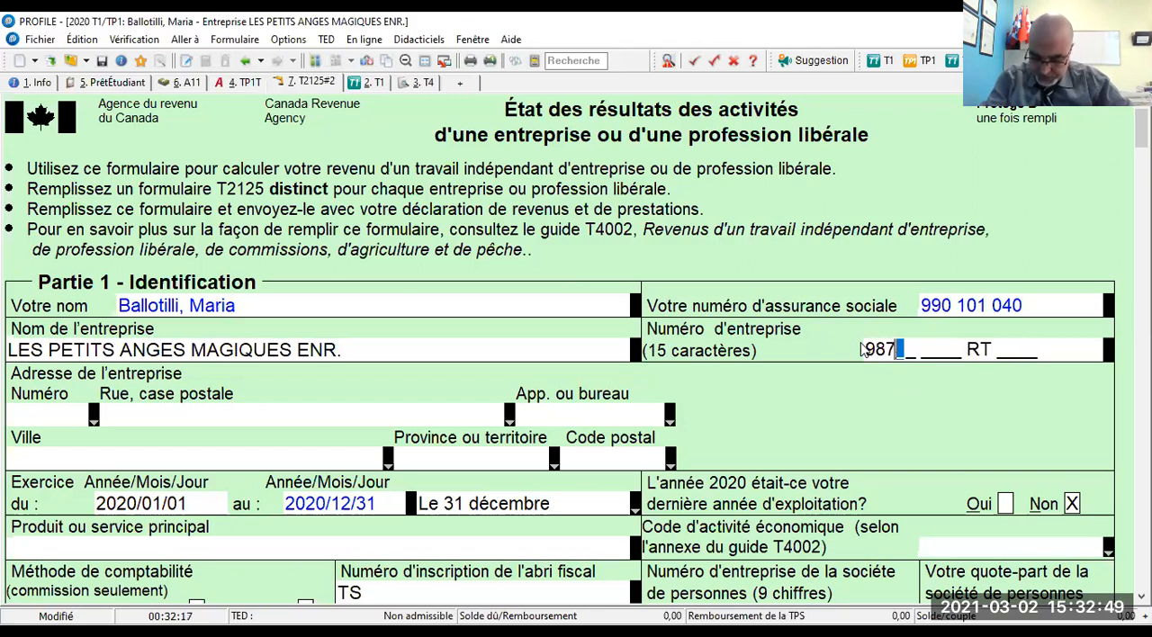
pyautogui.write('65 43')
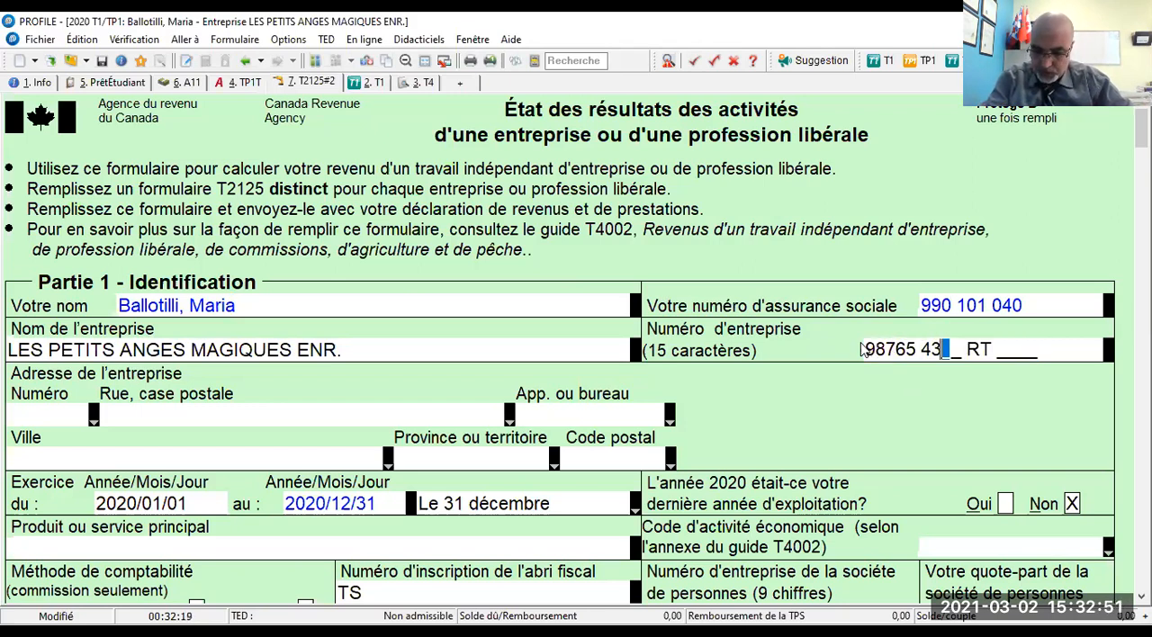
pyautogui.write('21 RT 0001')
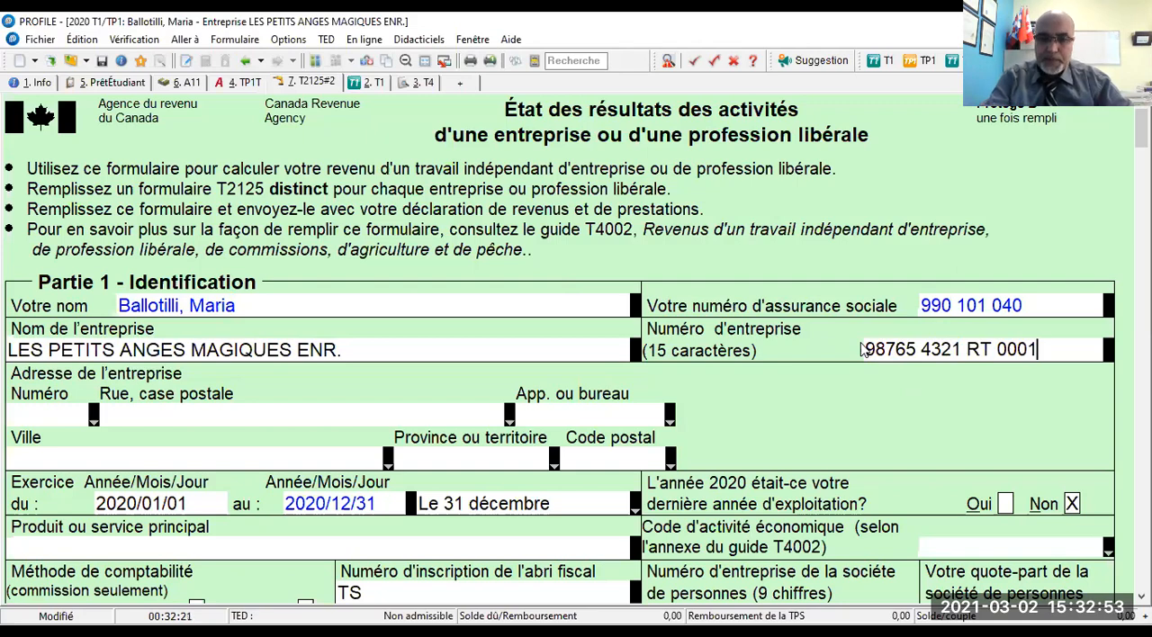
# - Fill in the civic number, street and apartment number of the business address
pyautogui.scroll(-3, 450, 324)
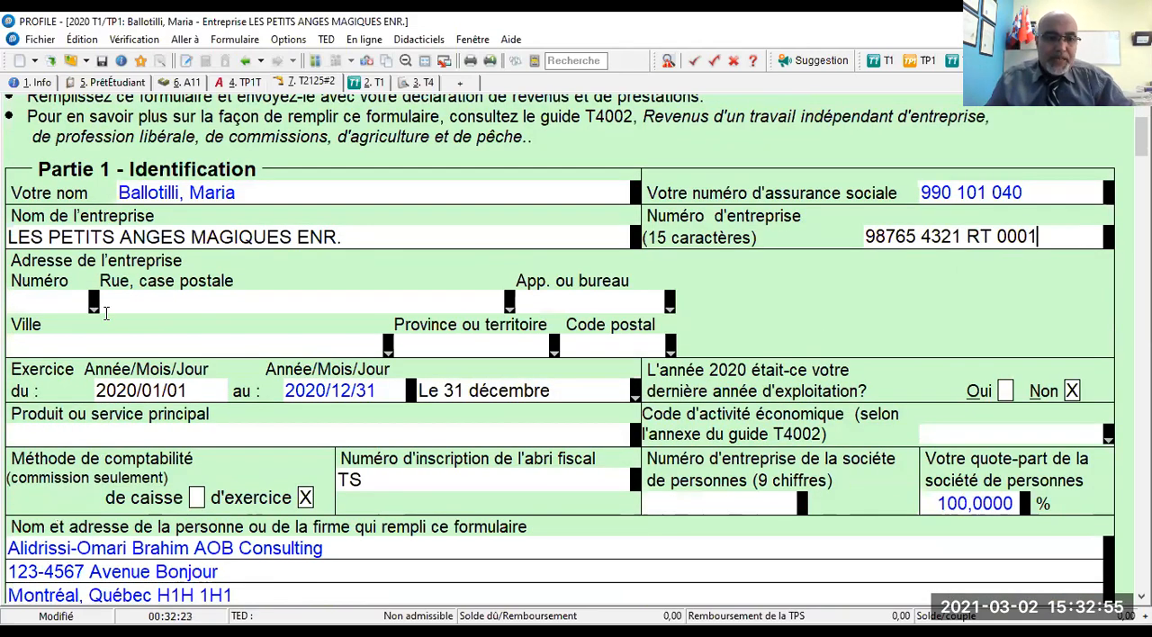
pyautogui.click(91, 310)
pyautogui.write('99')
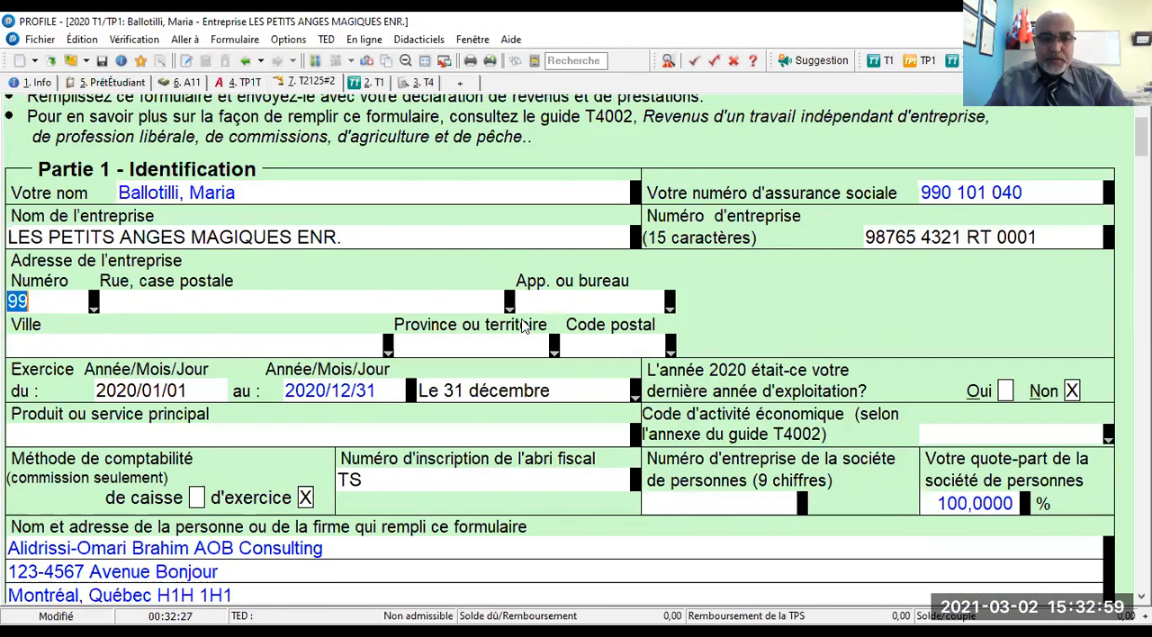
pyautogui.press('Tab')
pyautogui.click(510, 306)
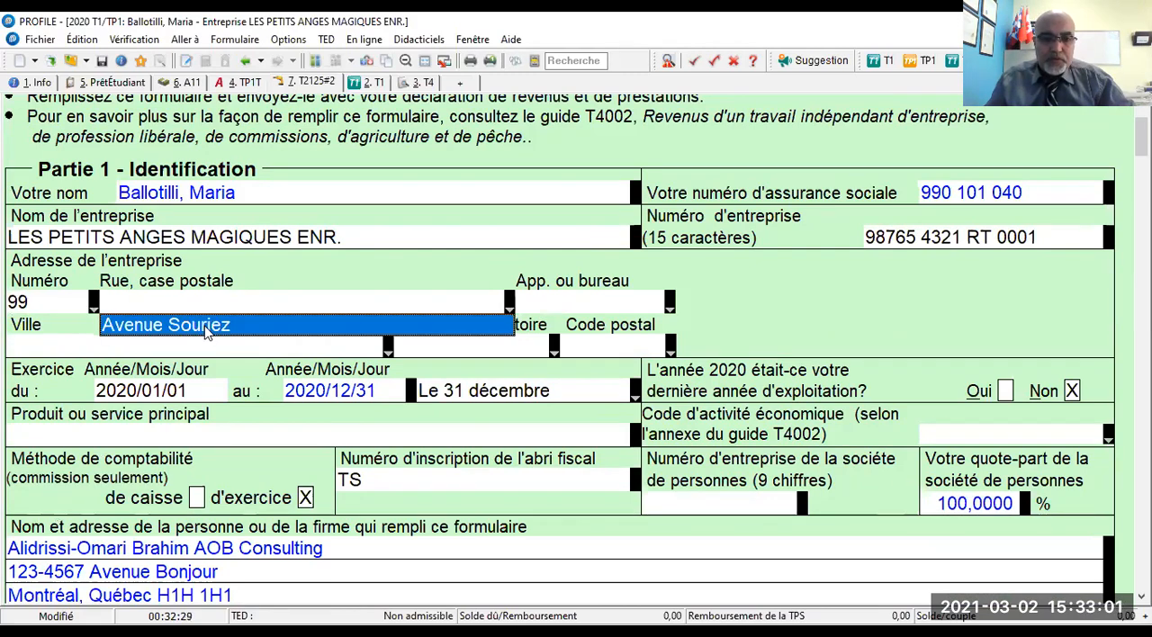
pyautogui.click(218, 329)
pyautogui.click(670, 306)
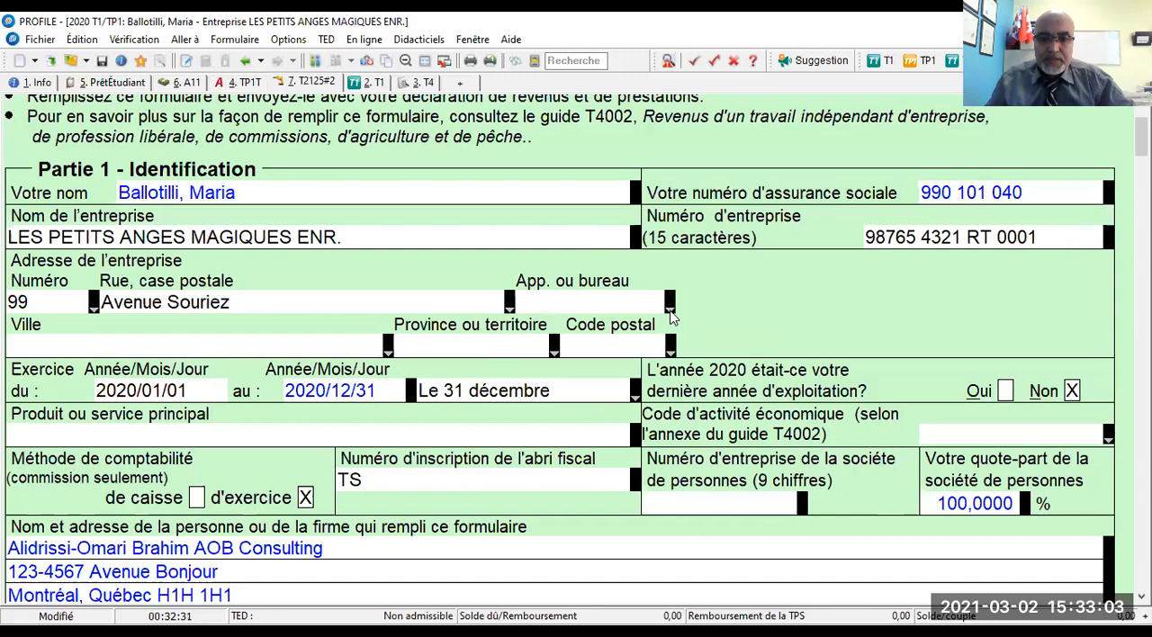
pyautogui.write('90')
pyautogui.press('Return')
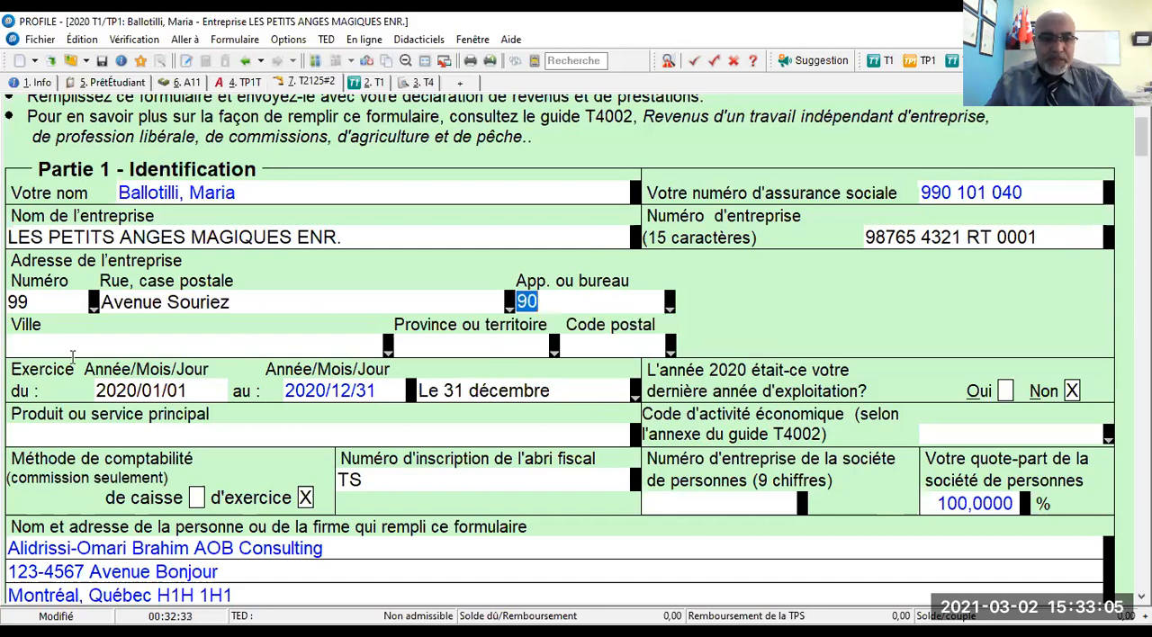
# - Fill in the city, province and postal code of the business address in Partie 1
pyautogui.click(388, 345)
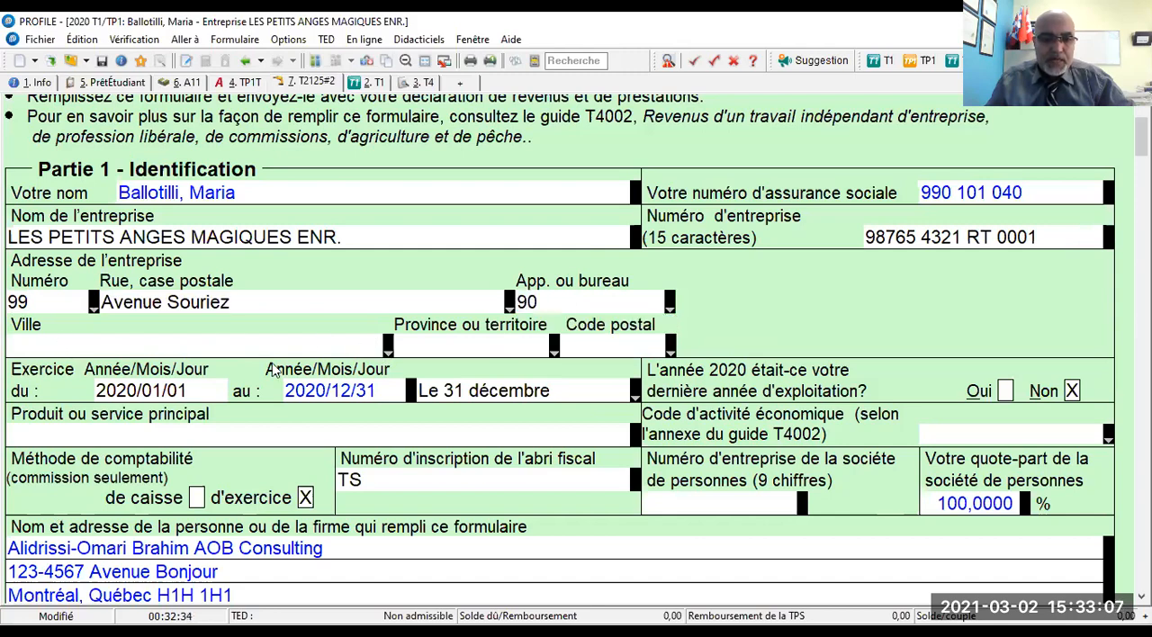
pyautogui.click(385, 365)
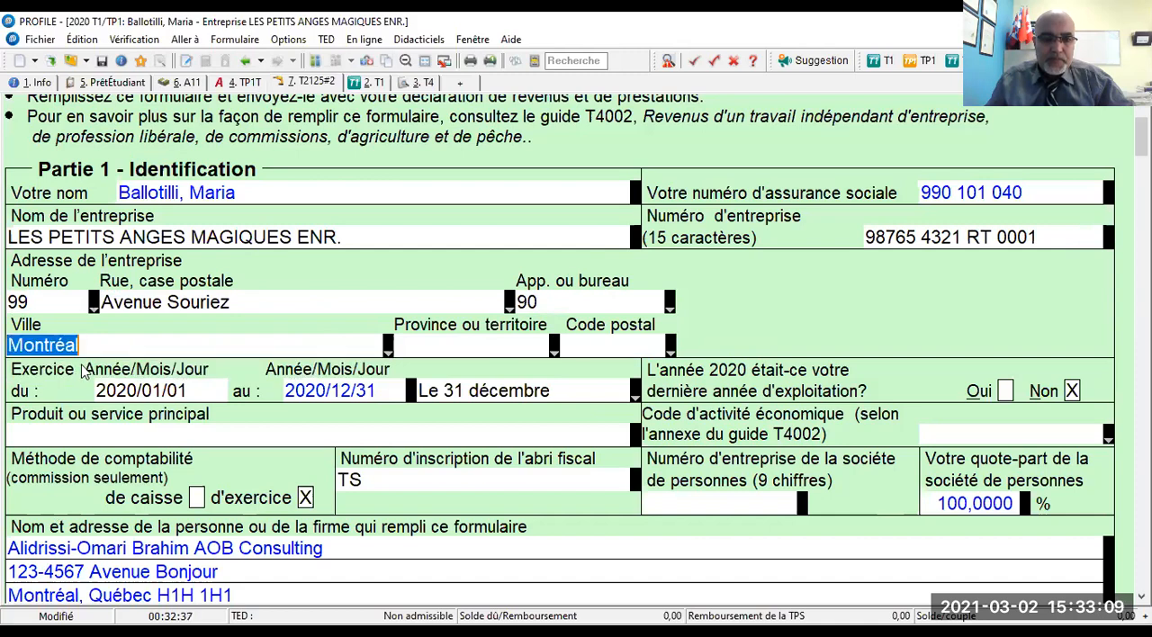
pyautogui.click(553, 351)
pyautogui.click(554, 353)
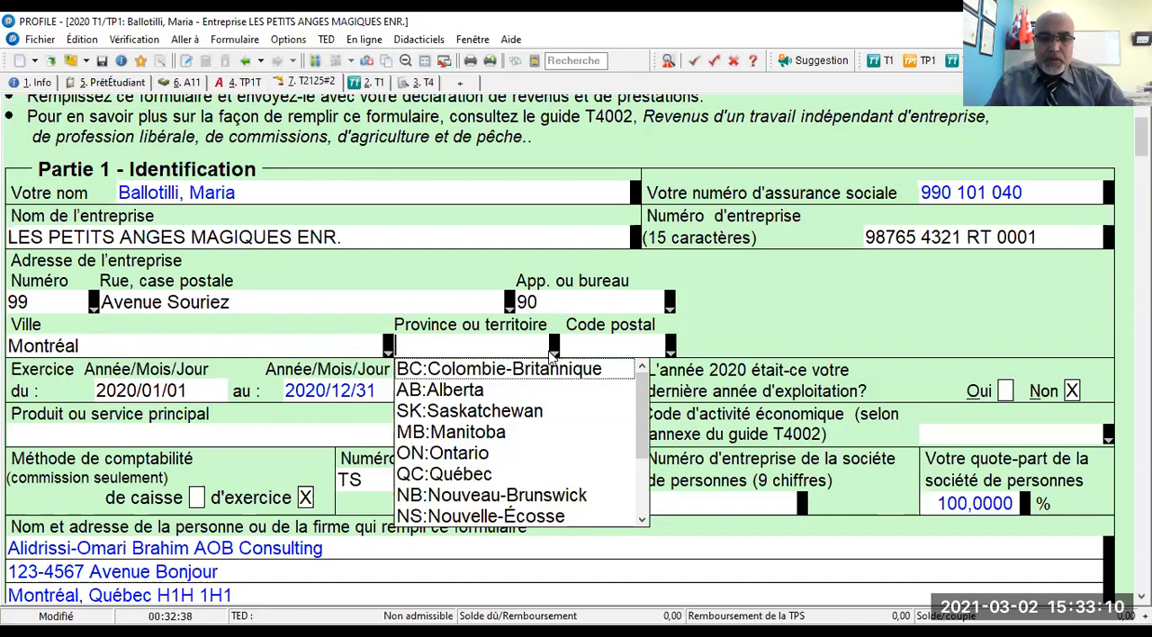
pyautogui.click(440, 474)
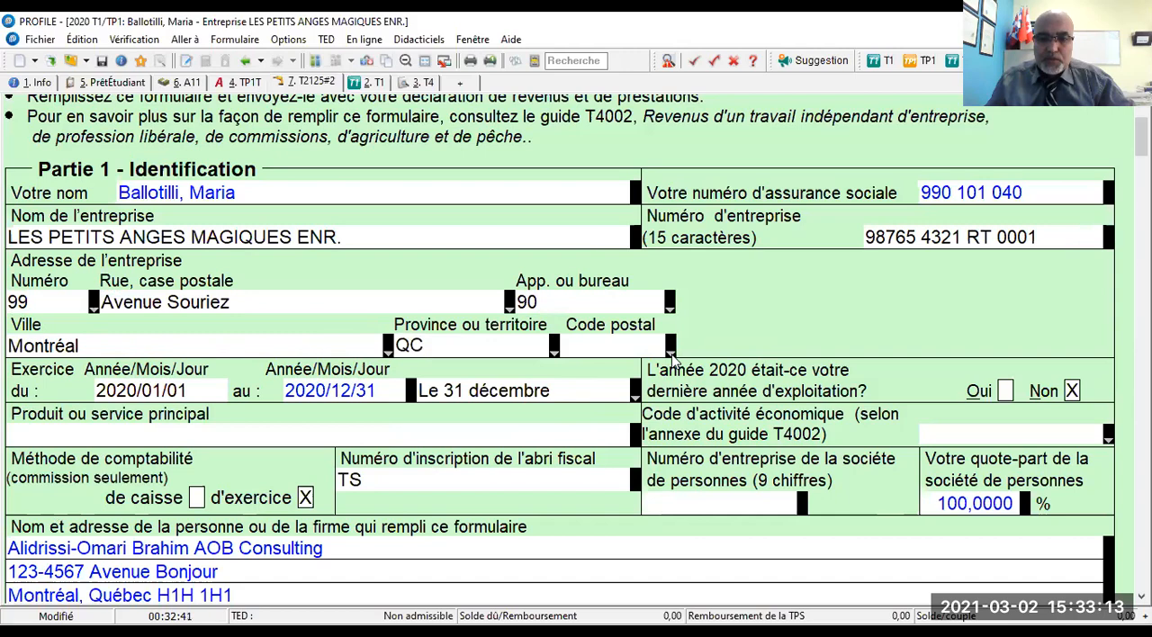
pyautogui.click(671, 351)
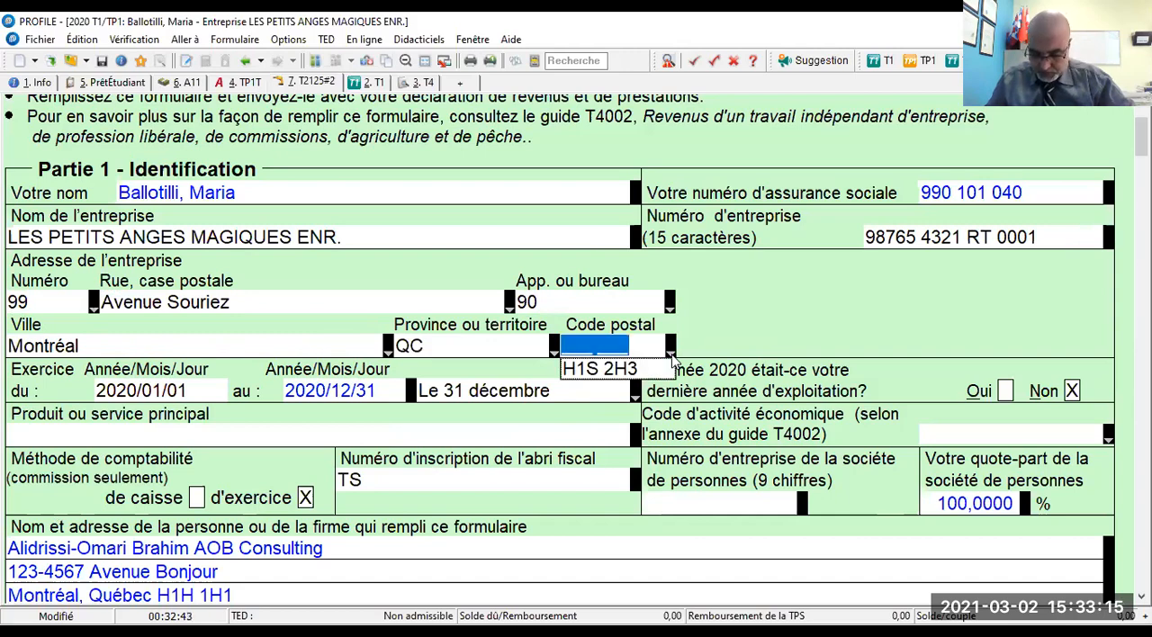
pyautogui.click(641, 371)
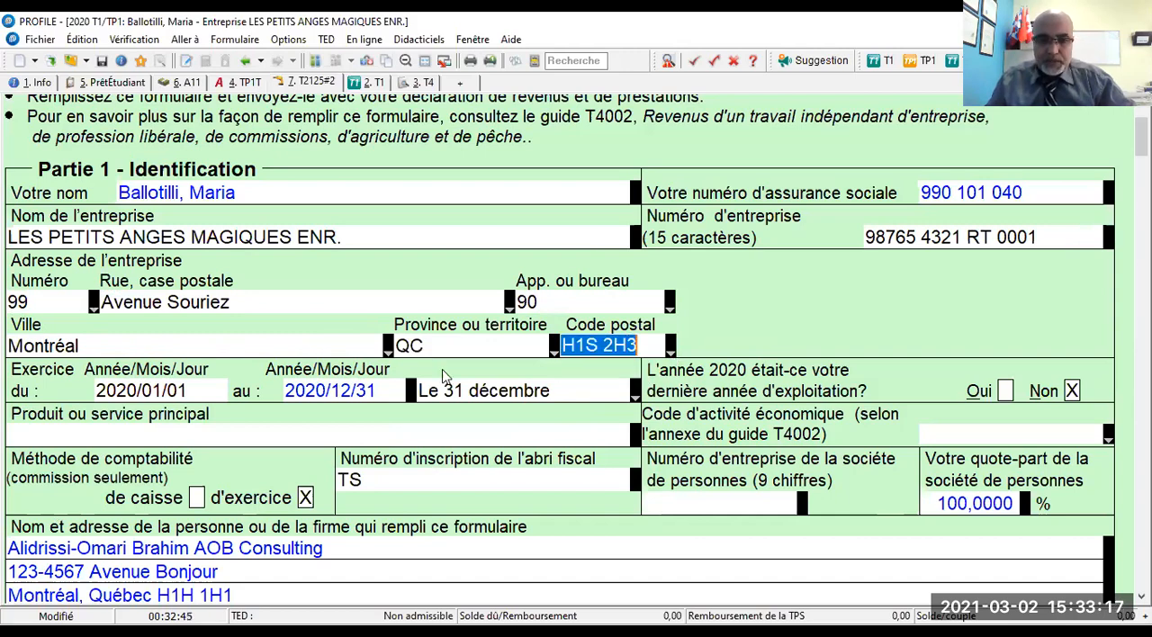
# - Enter GARDERIE EN MILIEU FAMILIAL as the main product or service in Partie 1
pyautogui.scroll(-3, 425, 375)
pyautogui.scroll(-2, 425, 375)
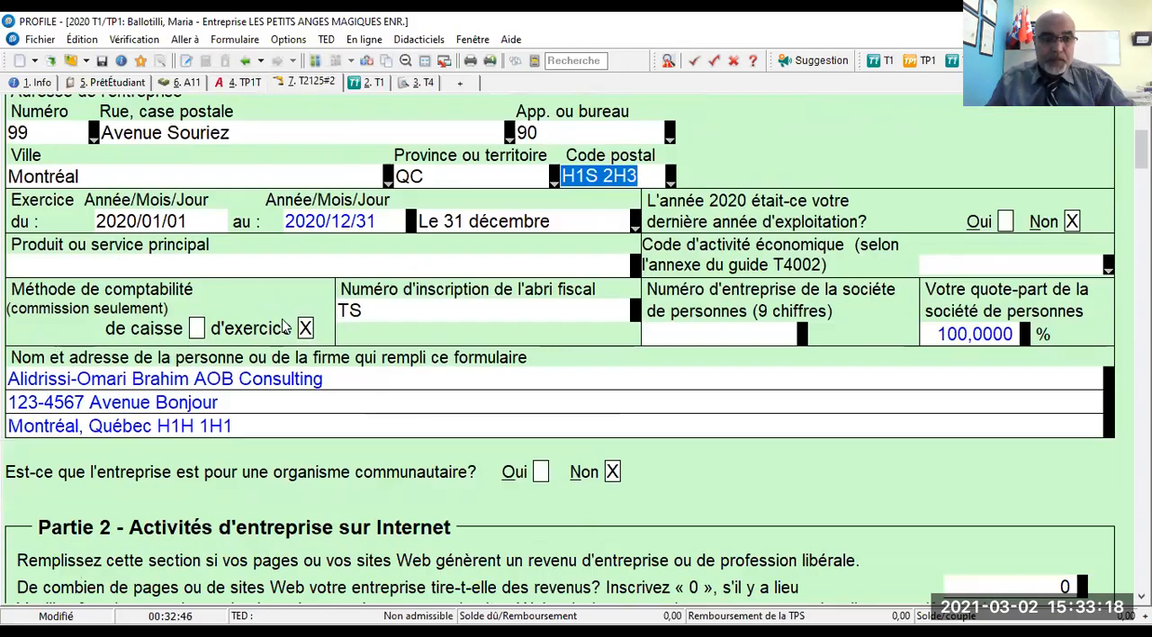
pyautogui.click(266, 262)
pyautogui.write('GARDERIE EN MILIEU FAMILIAL')
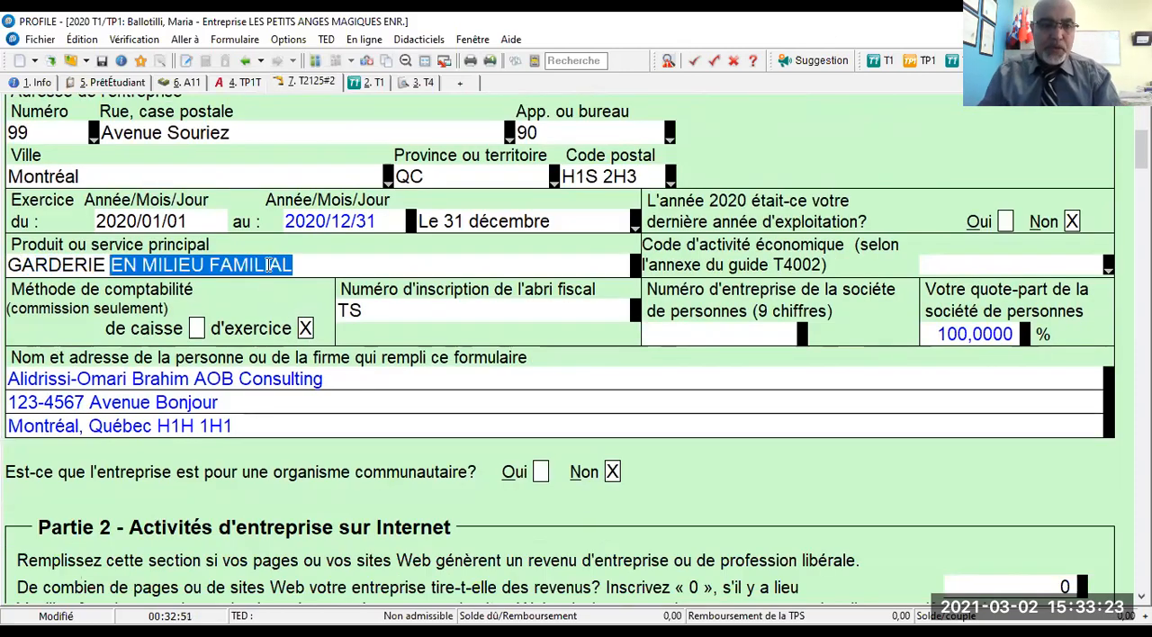
# - Enter the nine-digit partnership business number in Partie 1
pyautogui.click(726, 337)
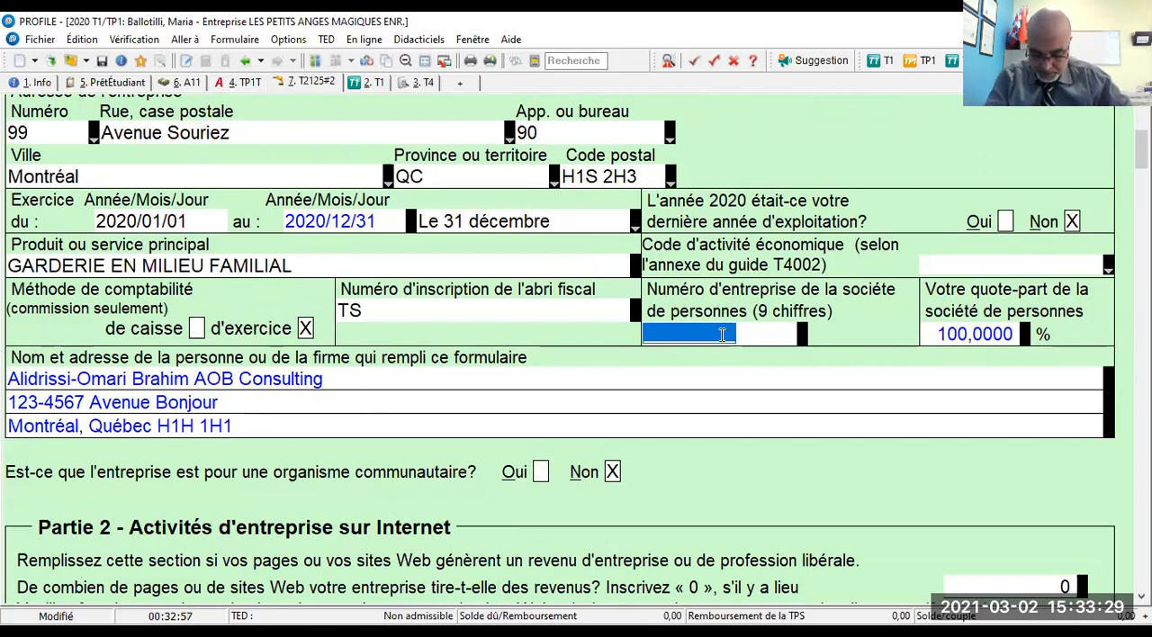
pyautogui.write('987')
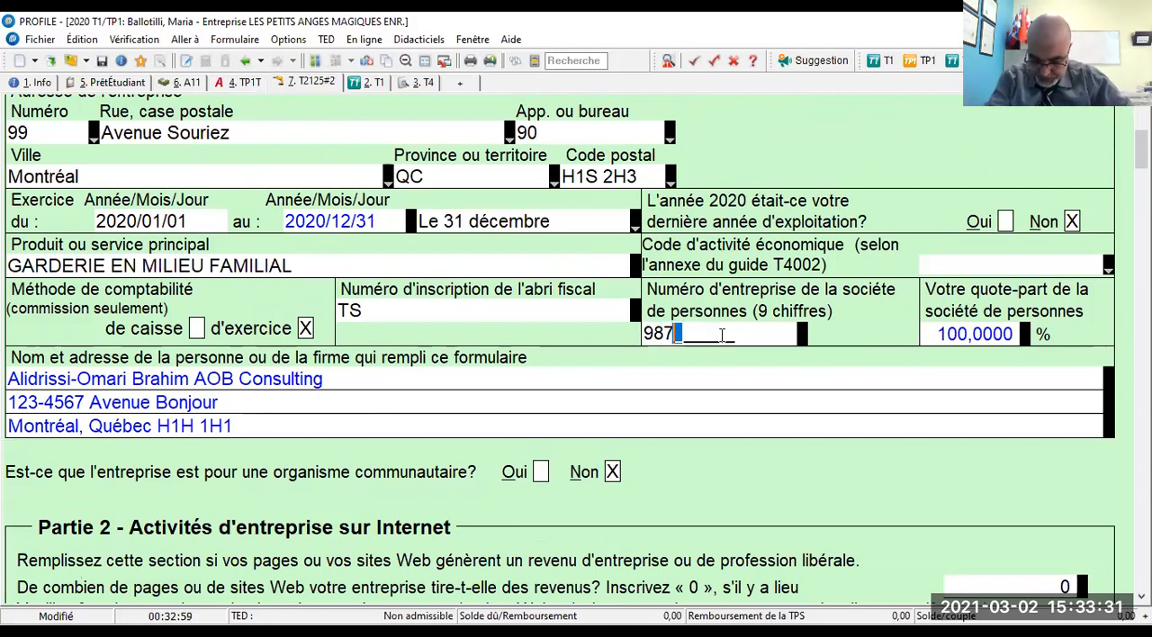
pyautogui.write('77654')
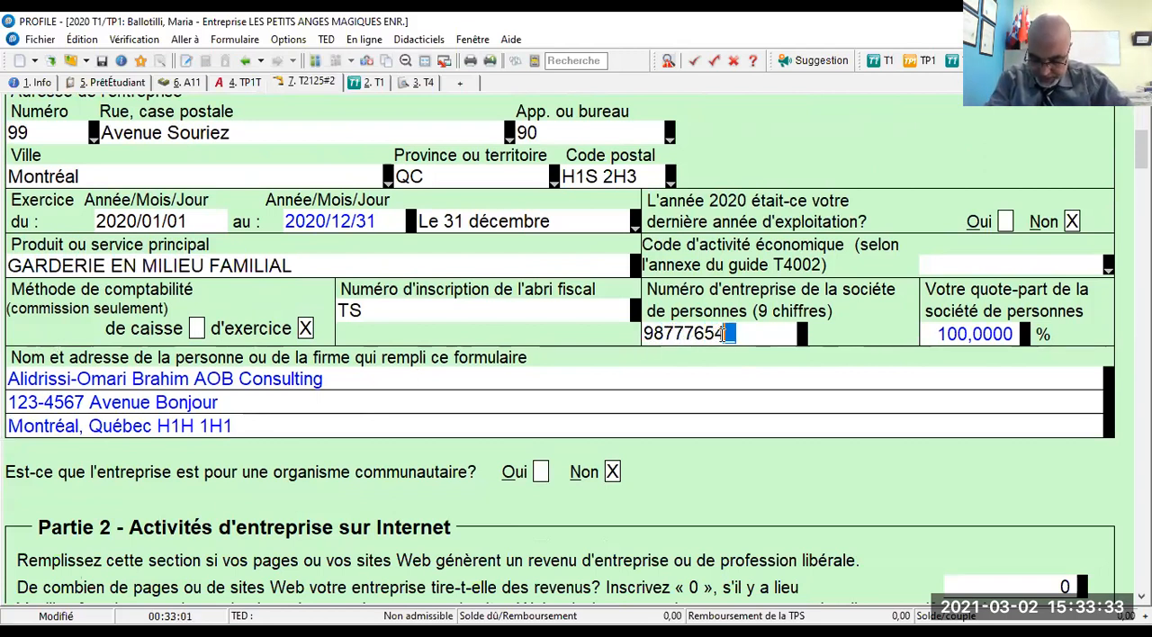
pyautogui.write('3')
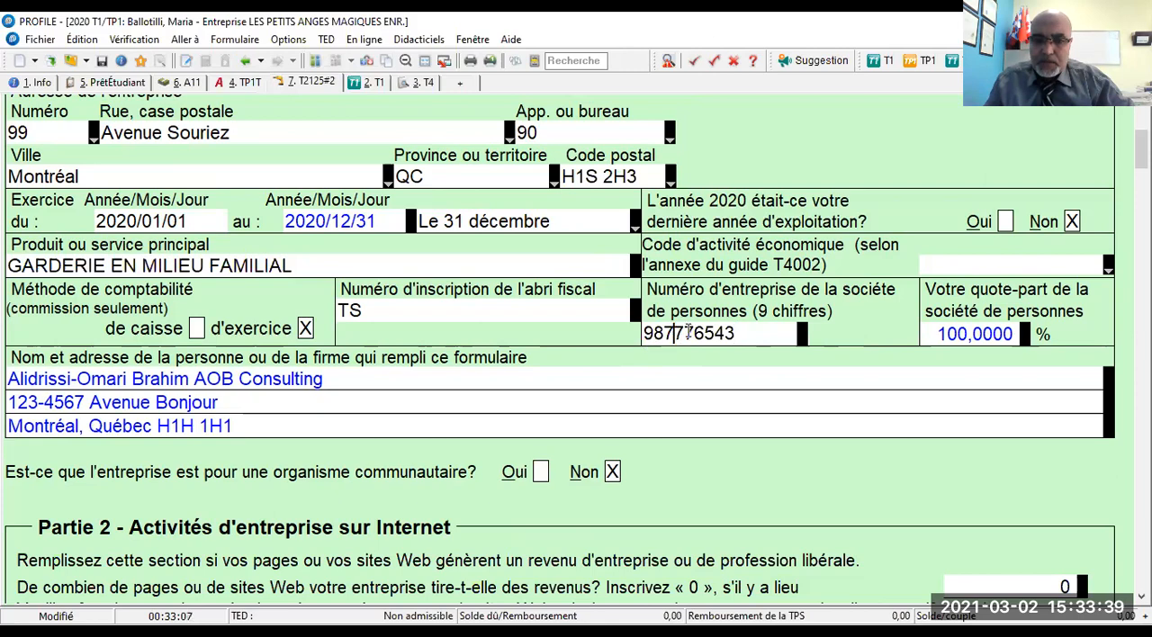
pyautogui.moveTo(673, 333); pyautogui.dragTo(761, 348)
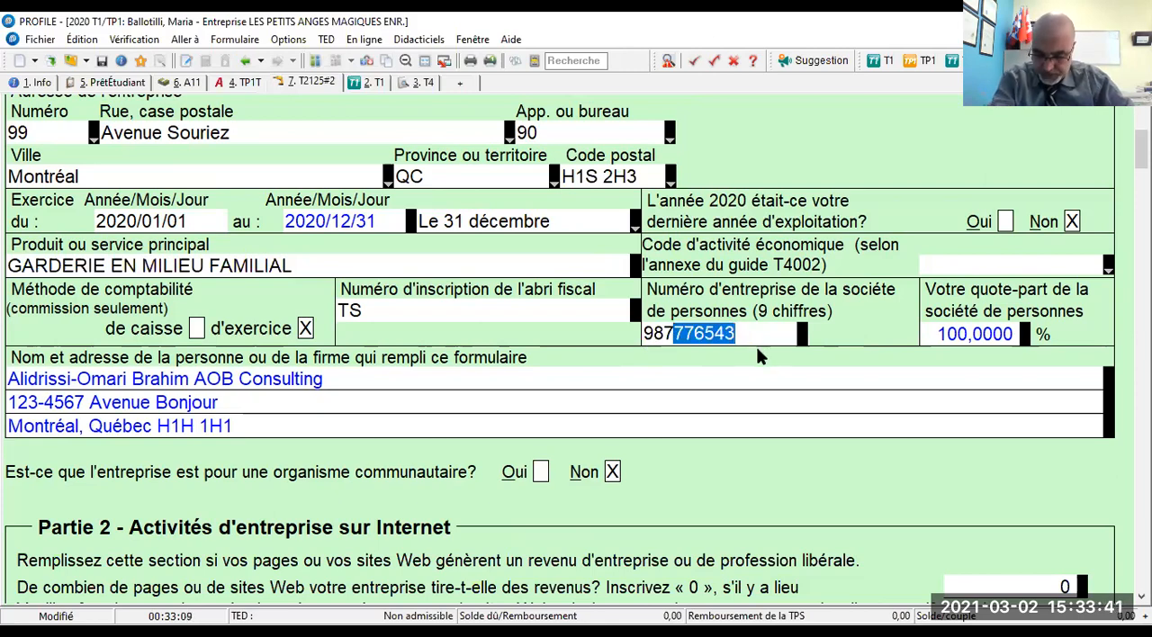
pyautogui.write('65')
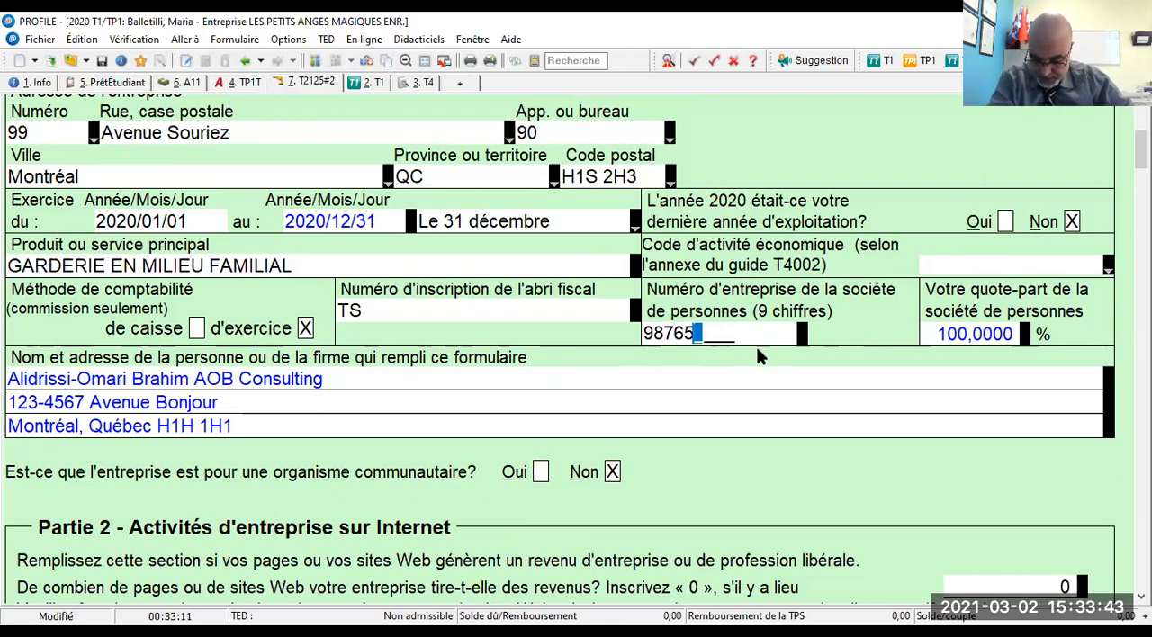
pyautogui.write('4321')
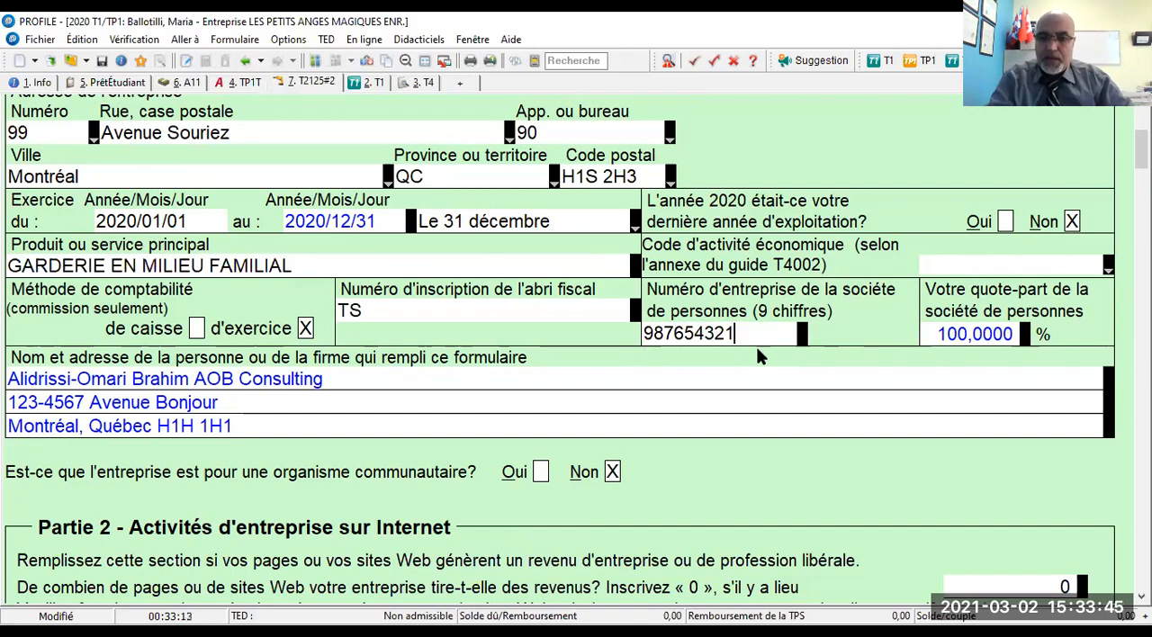
# - Set the gross sales, commissions or fees (Ventes brutes) in Partie 3A to 49 514
pyautogui.scroll(-3, 726, 341)
pyautogui.scroll(-15, 726, 341)
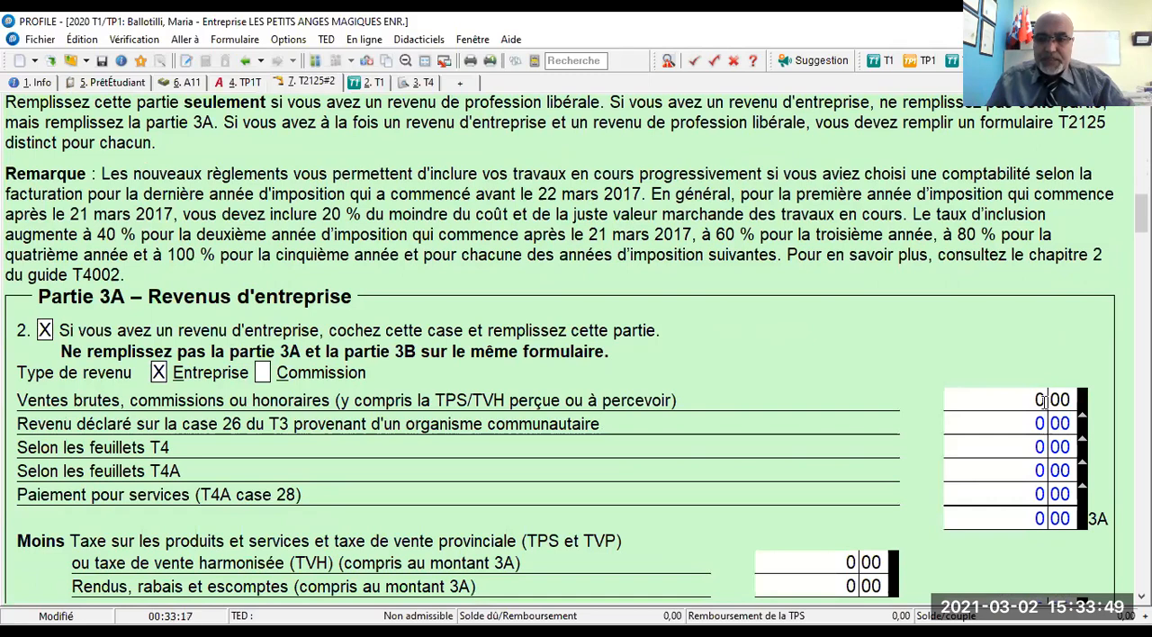
pyautogui.click(1018, 400)
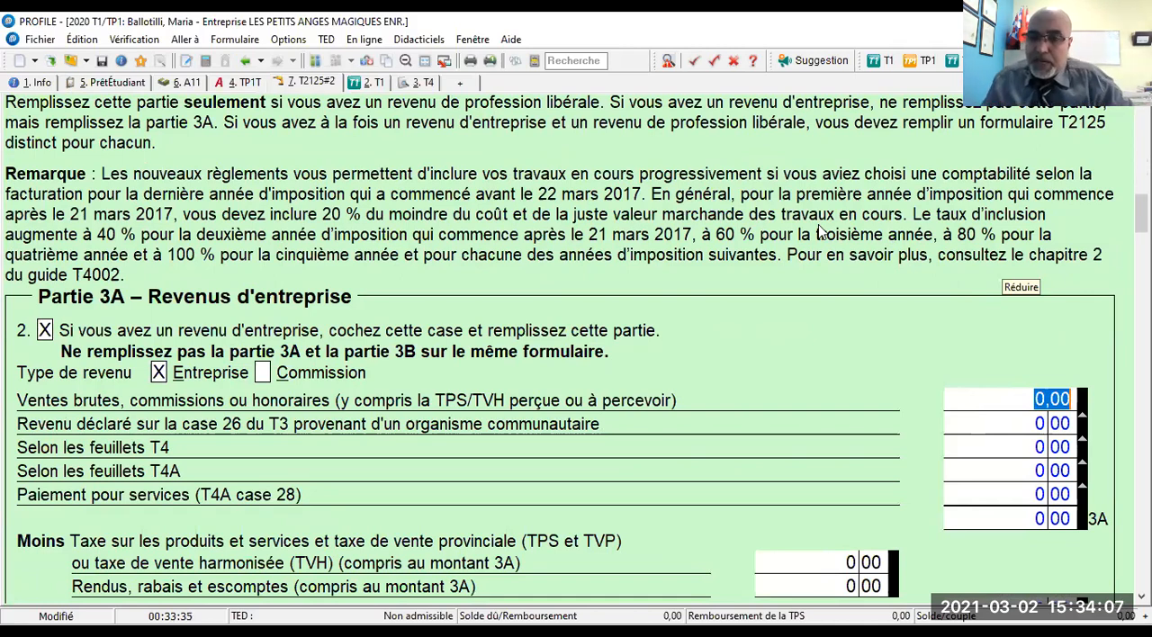
pyautogui.click(1003, 268)
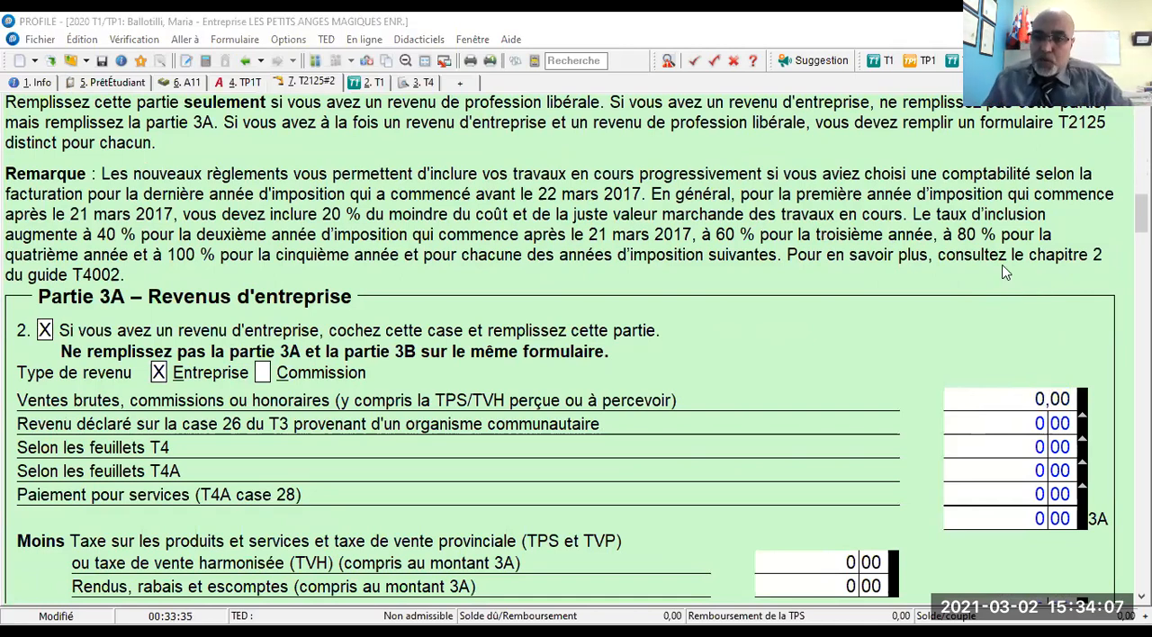
pyautogui.click(997, 393)
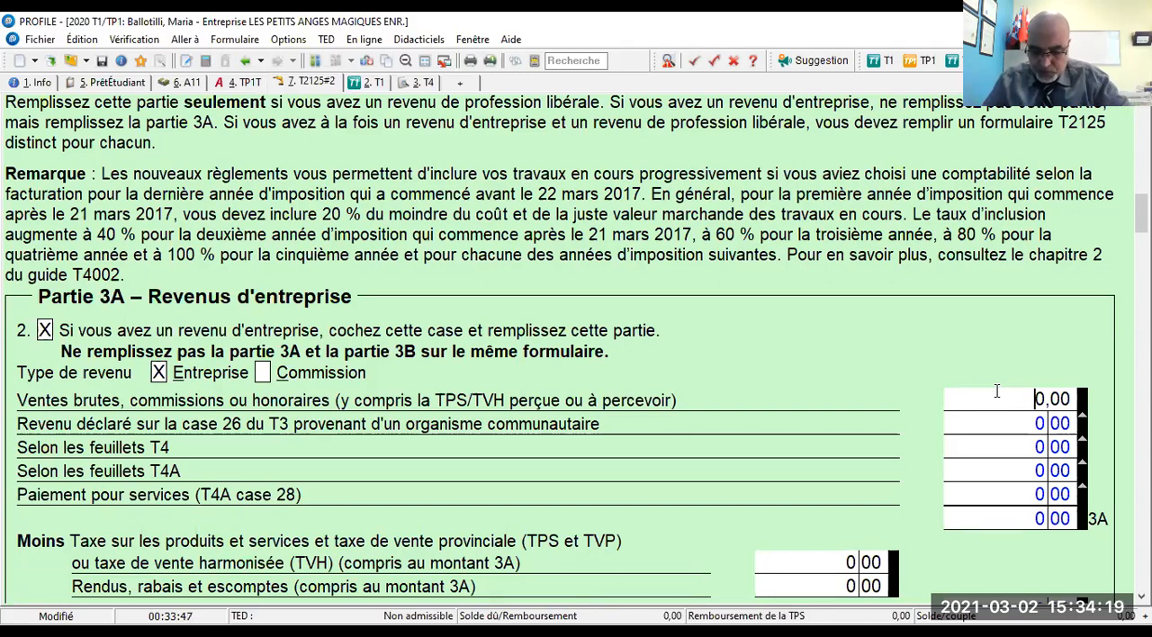
pyautogui.write('49514')
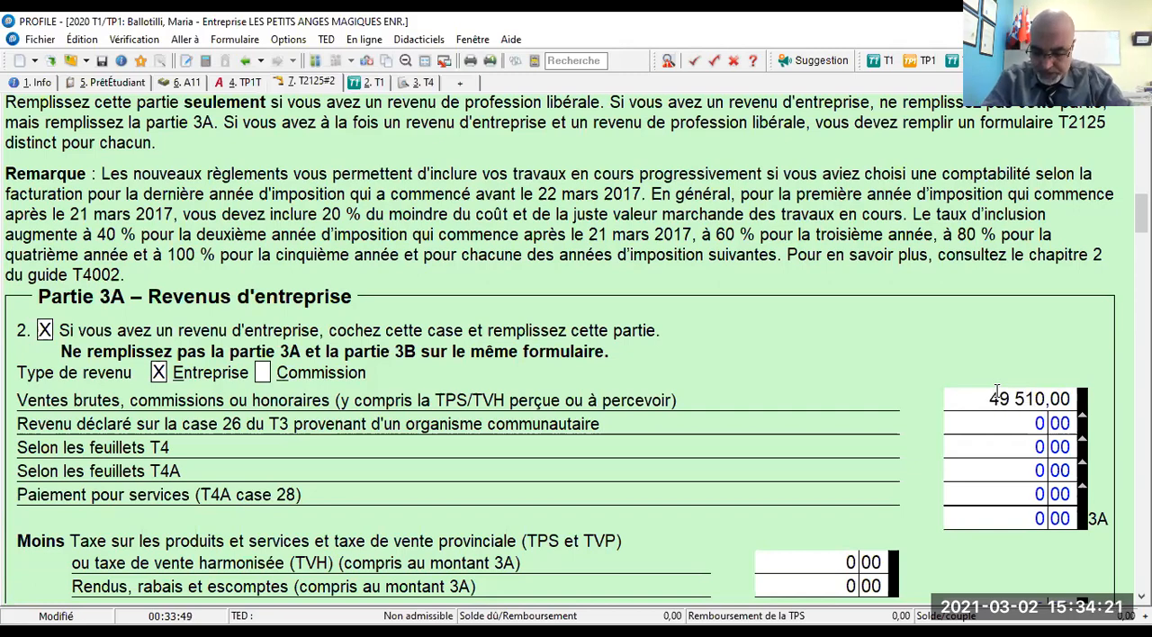
pyautogui.press('Tab')
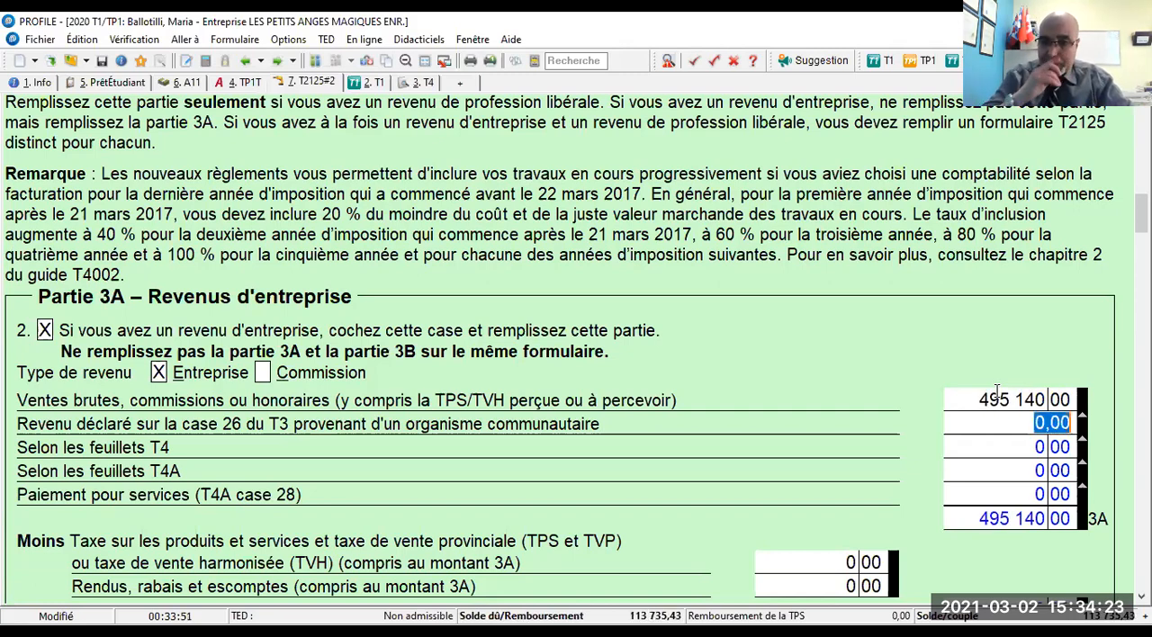
pyautogui.click(998, 391)
pyautogui.click(997, 396)
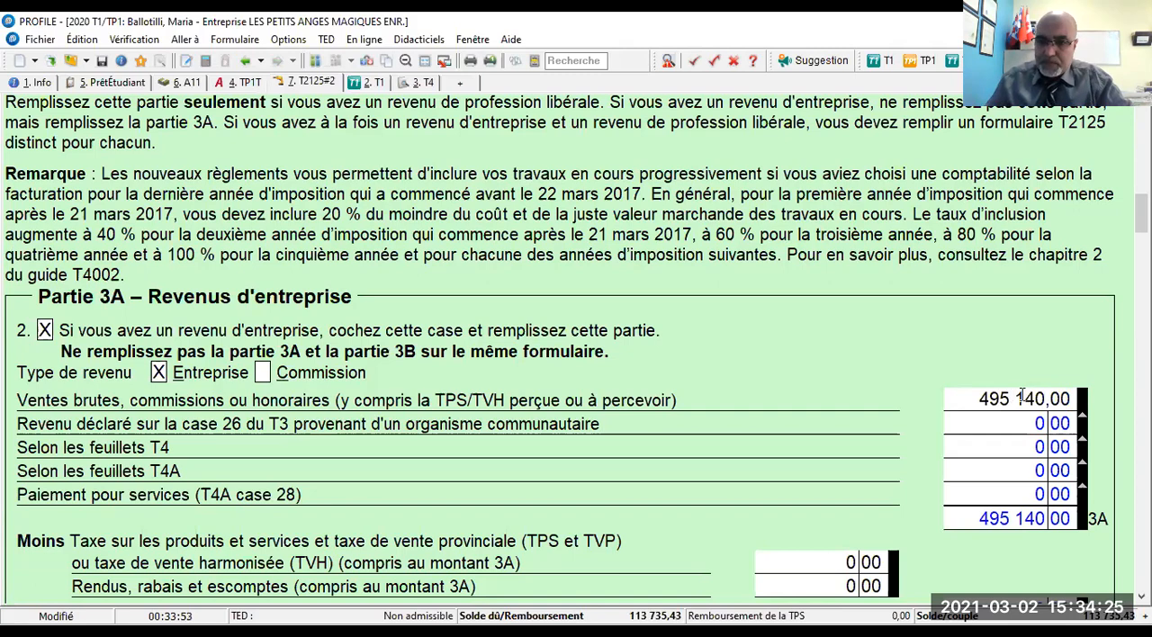
pyautogui.press('Right')
pyautogui.press('Right')
pyautogui.press('Right')
pyautogui.press('Delete')
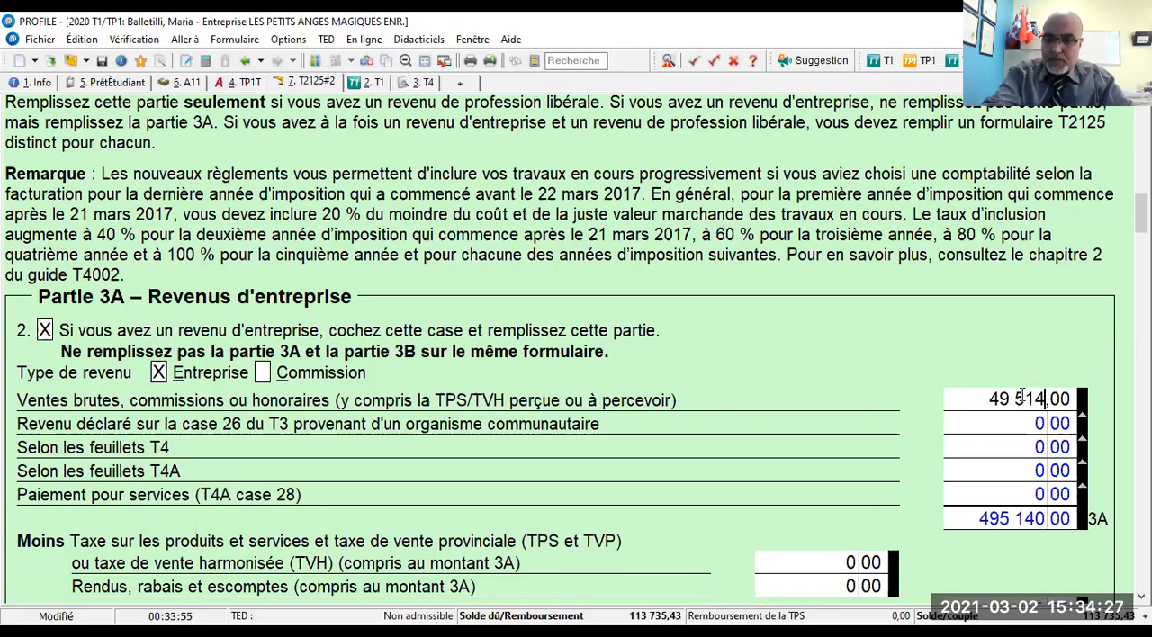
pyautogui.press('Tab')
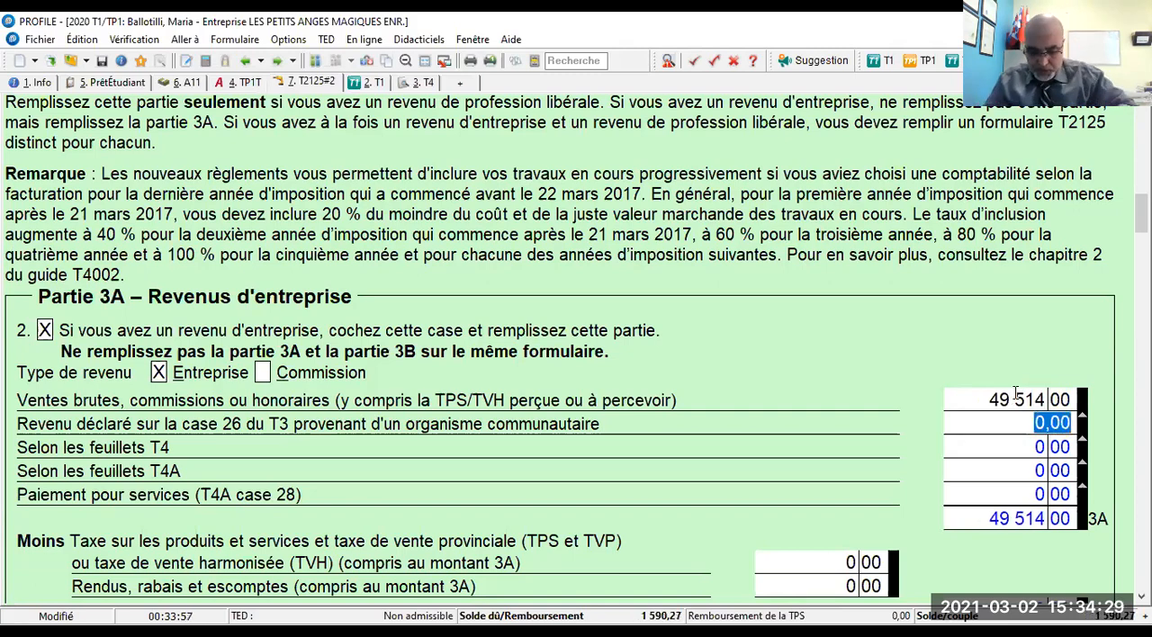
# - Enter 1 200 as the Publicité expense on line 8521 of Partie 4
pyautogui.scroll(-1, 1018, 396)
pyautogui.scroll(-15, 1013, 396)
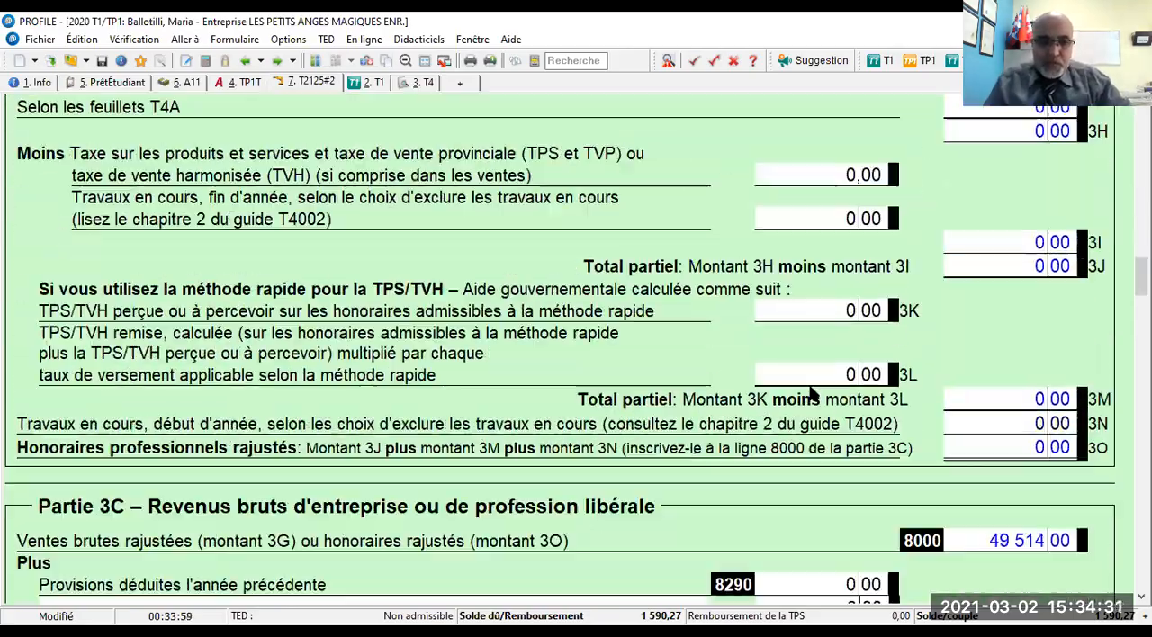
pyautogui.scroll(-10, 811, 386)
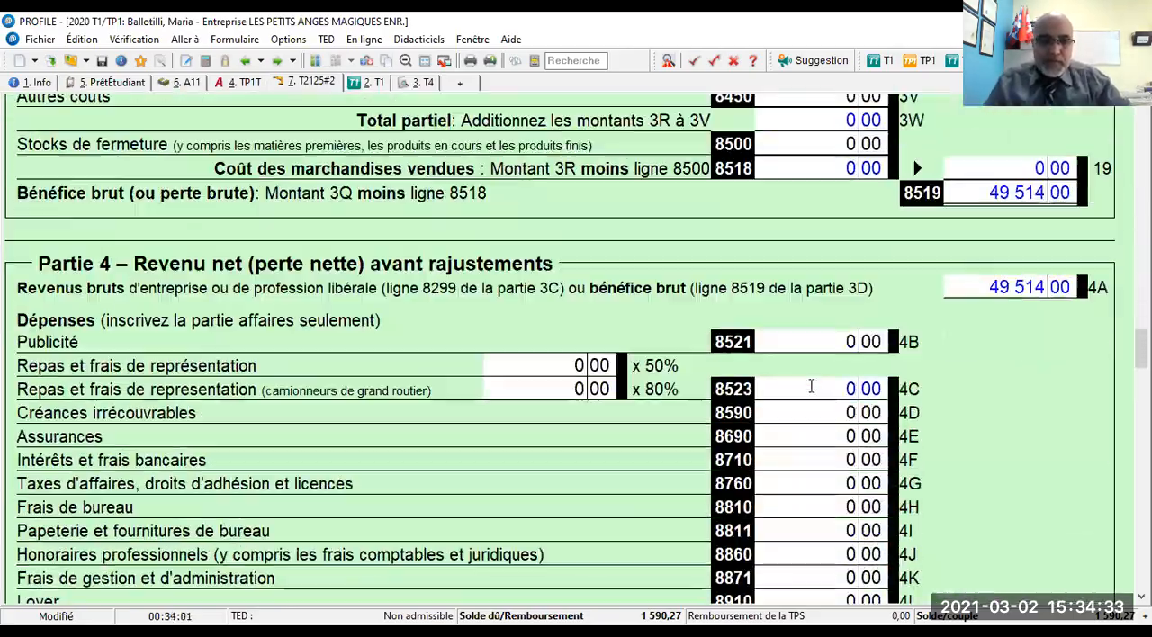
pyautogui.click(834, 342)
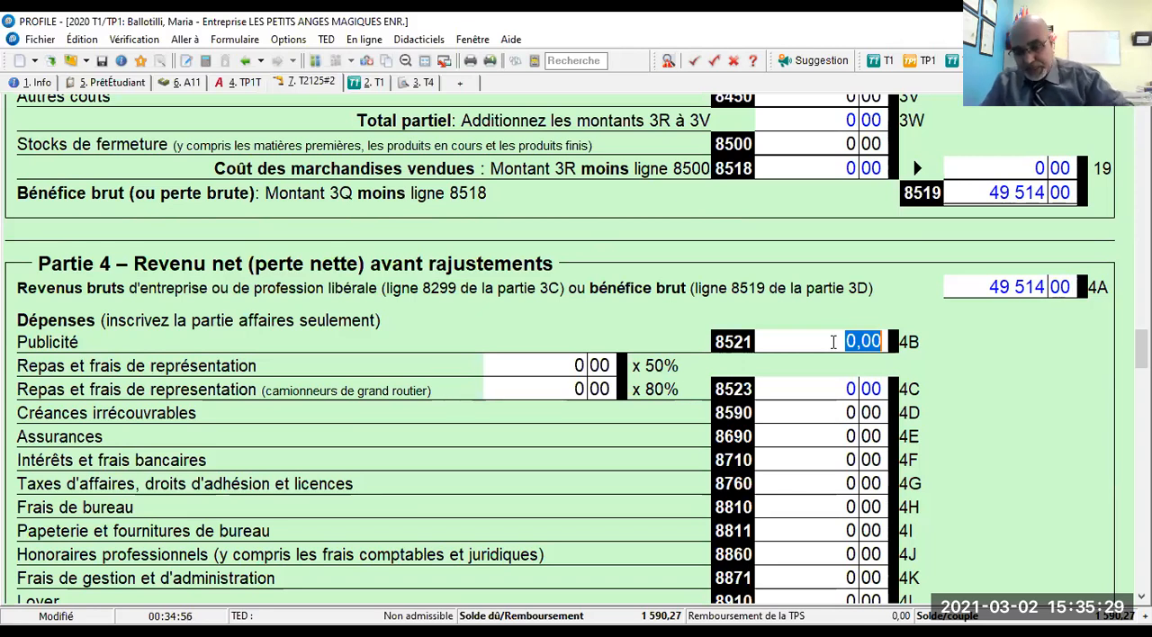
pyautogui.write('1200')
pyautogui.press('Tab')
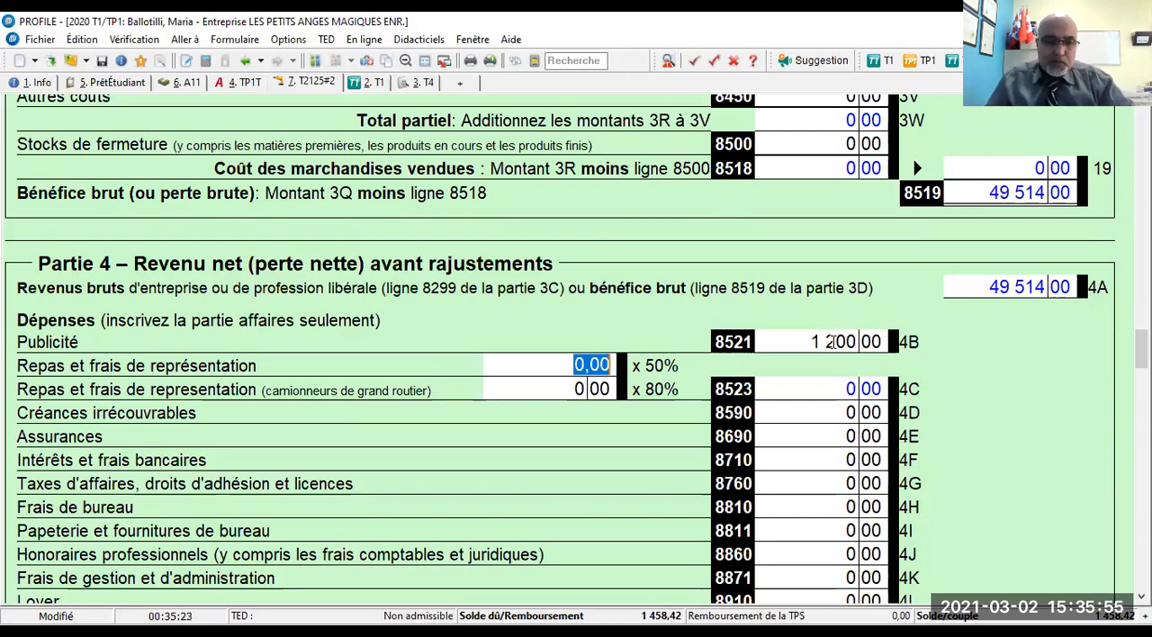
# - Enter 200 for Honoraires professionnels on line 8860 and 600 for Frais de bureau on line 8810
pyautogui.scroll(-1, 441, 450)
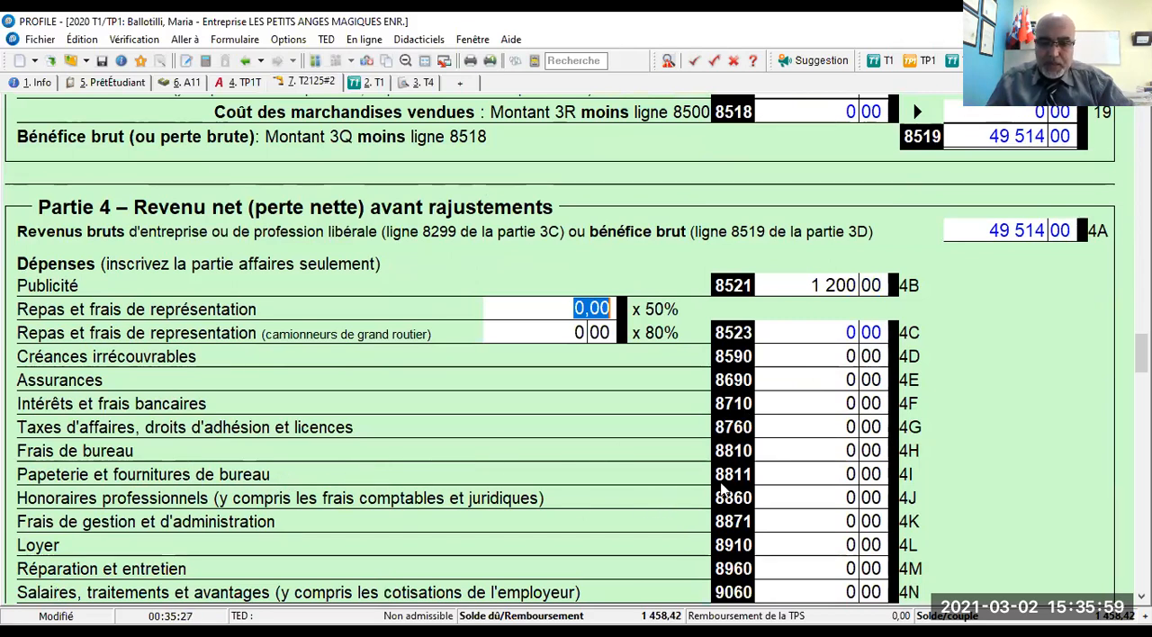
pyautogui.click(818, 496)
pyautogui.write('1200')
pyautogui.press('Tab')
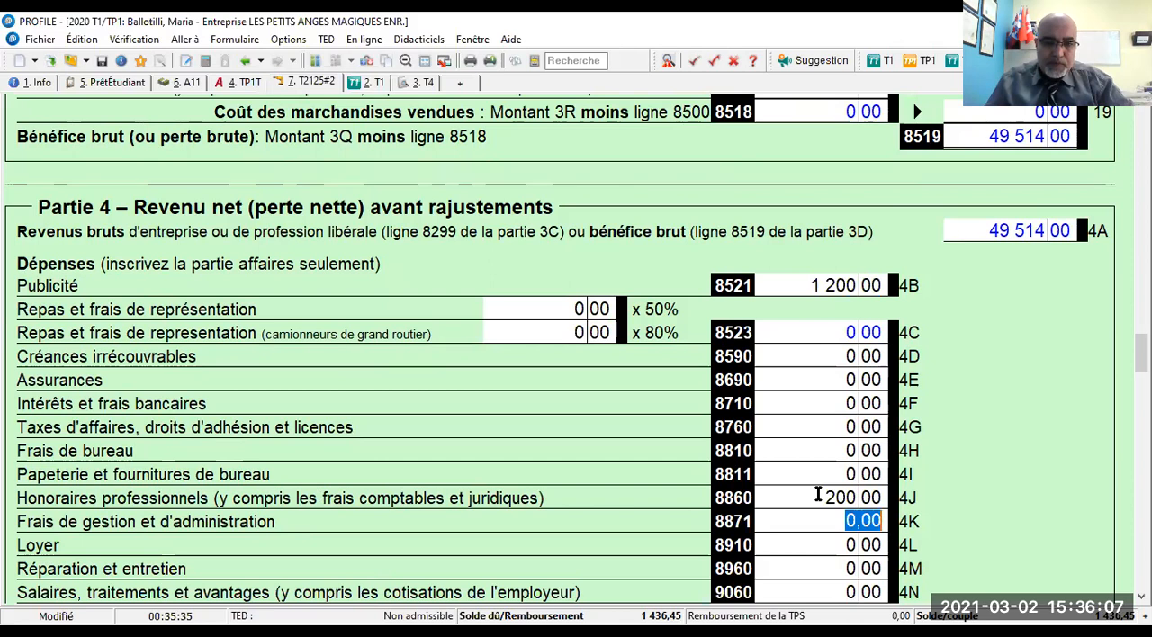
pyautogui.click(839, 452)
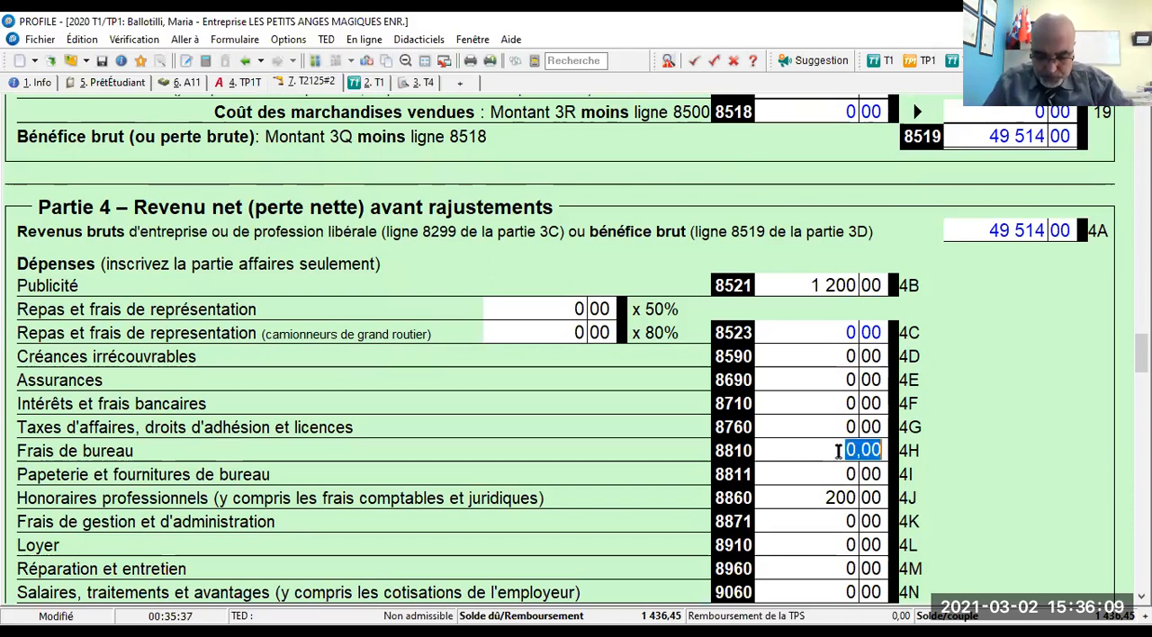
pyautogui.write('600')
pyautogui.press('Tab')
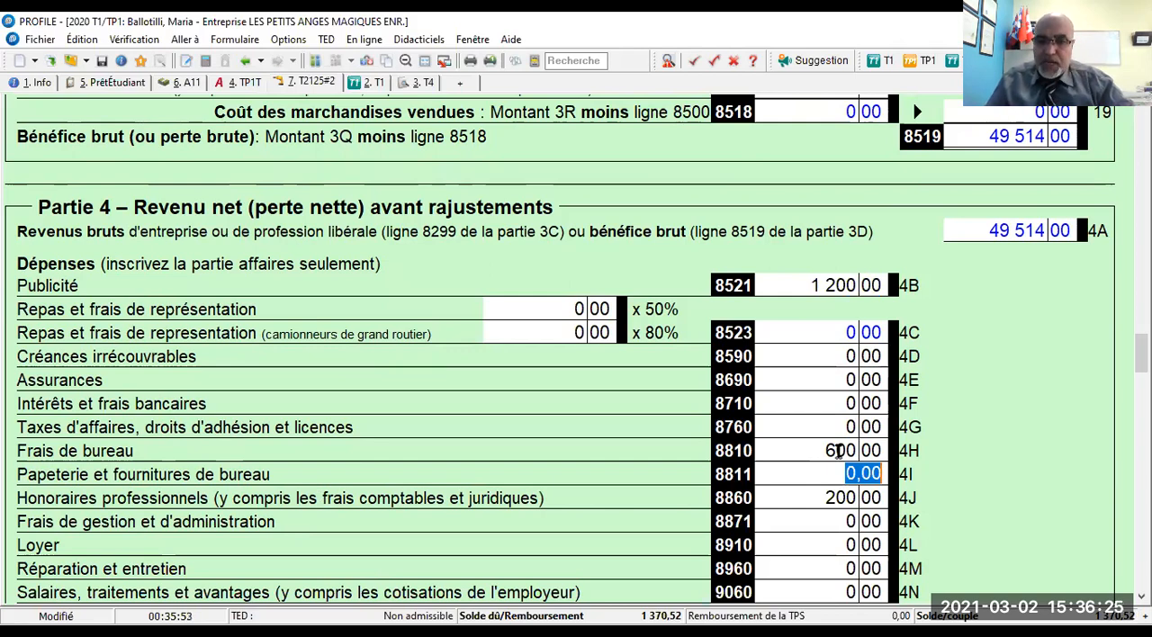
# - Enter 4 250 for Salaires, traitements et avantages on line 9060 of Partie 4
pyautogui.scroll(-3, 841, 450)
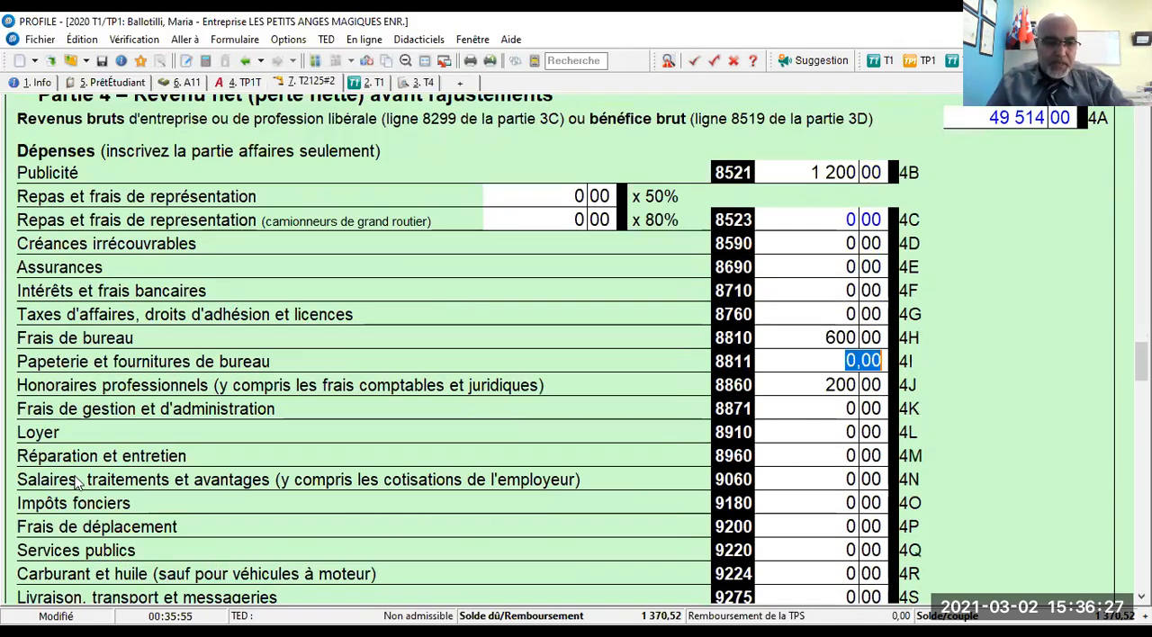
pyautogui.scroll(-2, 78, 481)
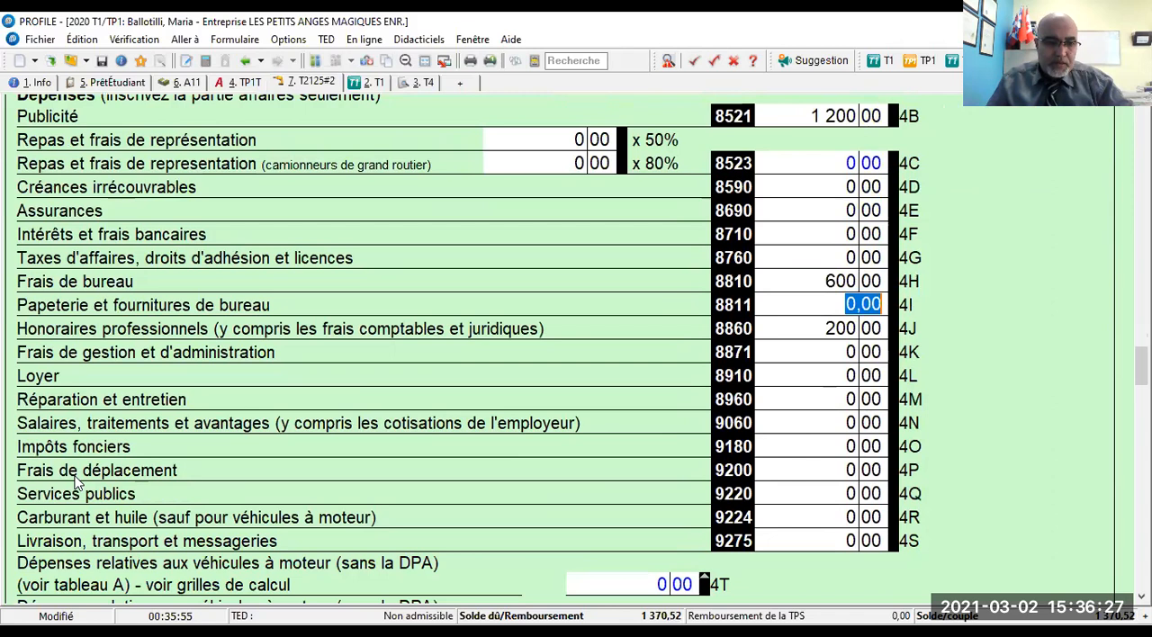
pyautogui.click(818, 424)
pyautogui.write('4250')
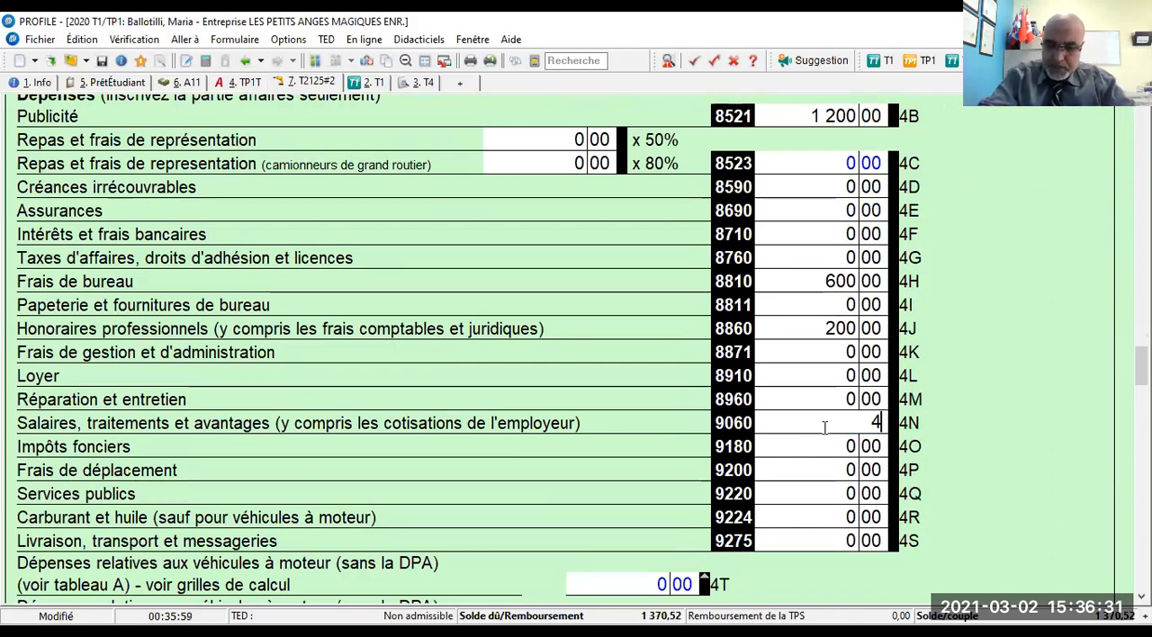
pyautogui.press('Tab')
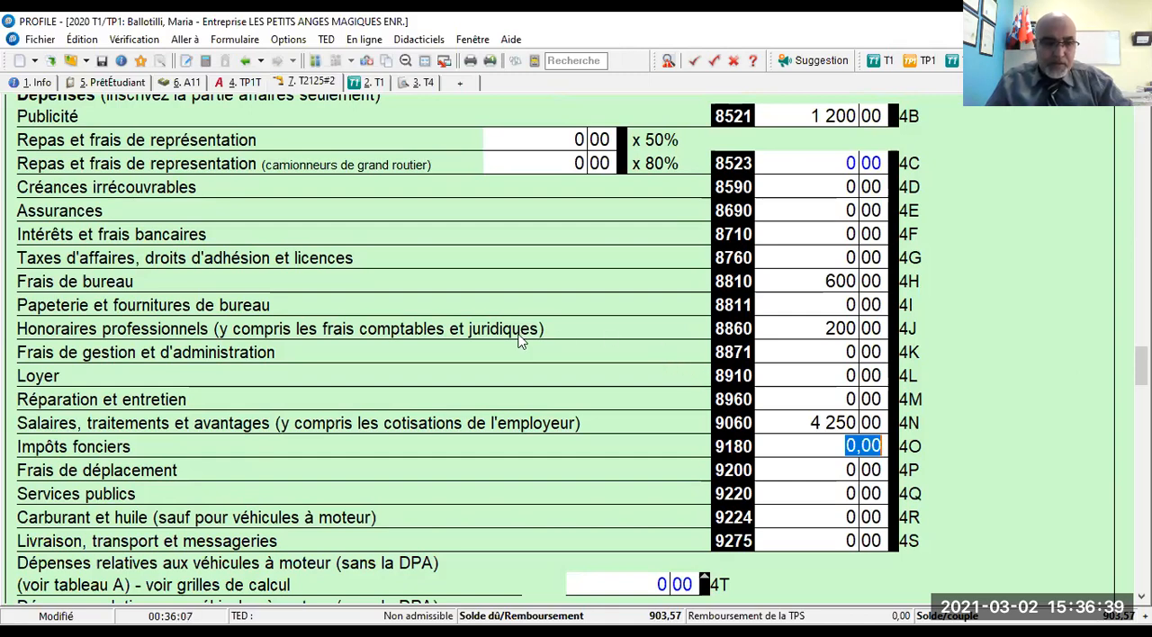
# - Add an other-expense line in Partie 4 described as "SORTIE:essence+parking+frais d'entrée+nourriture...." with an amount of 5 300
pyautogui.scroll(-1, 110, 280)
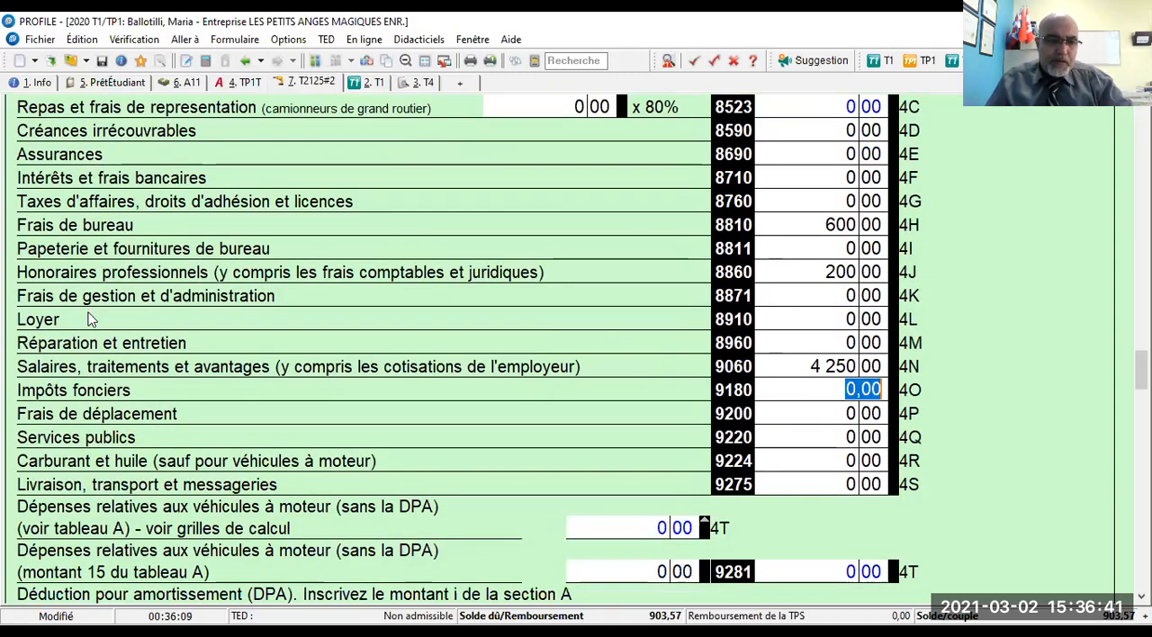
pyautogui.scroll(-5, 91, 310)
pyautogui.click(62, 377)
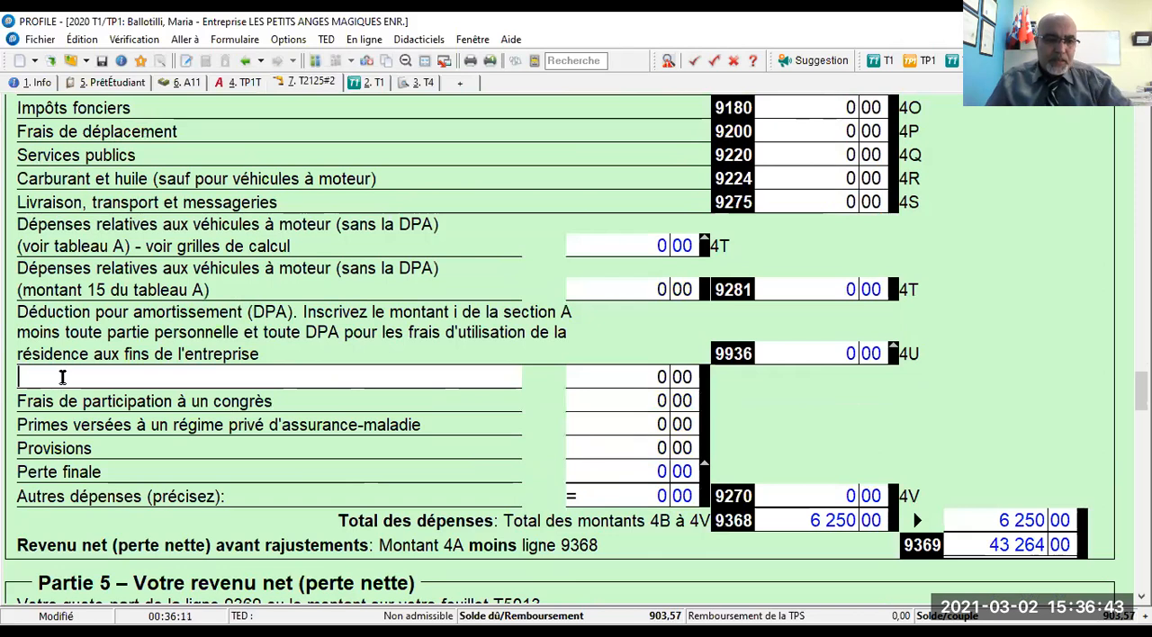
pyautogui.write('SORTIE;')
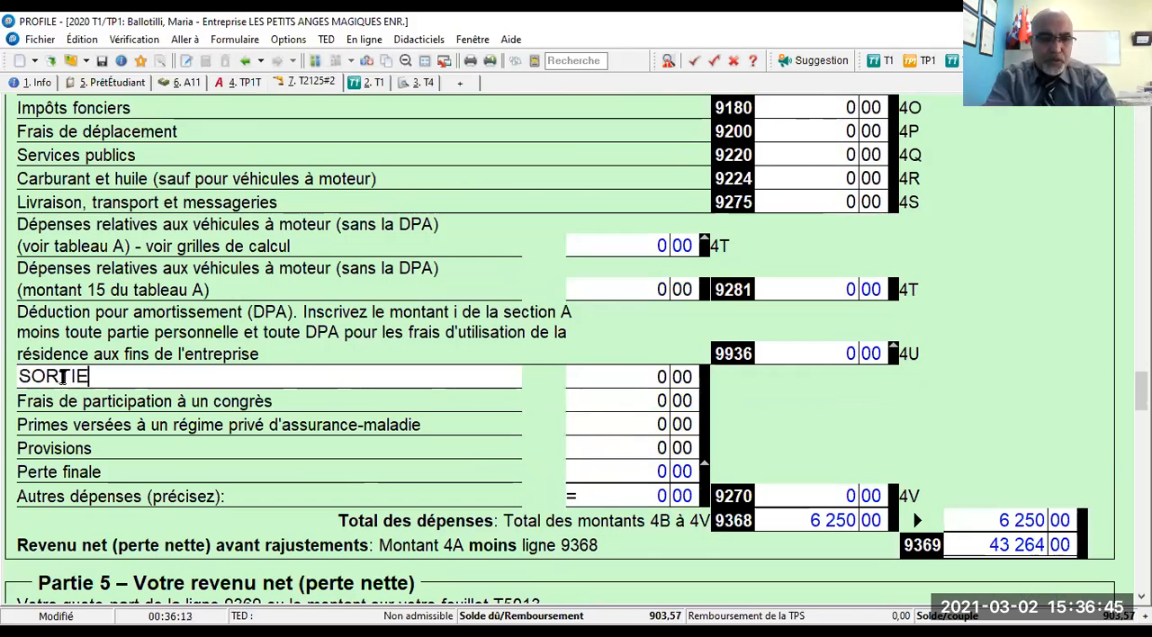
pyautogui.press('BackSpace')
pyautogui.write(':')
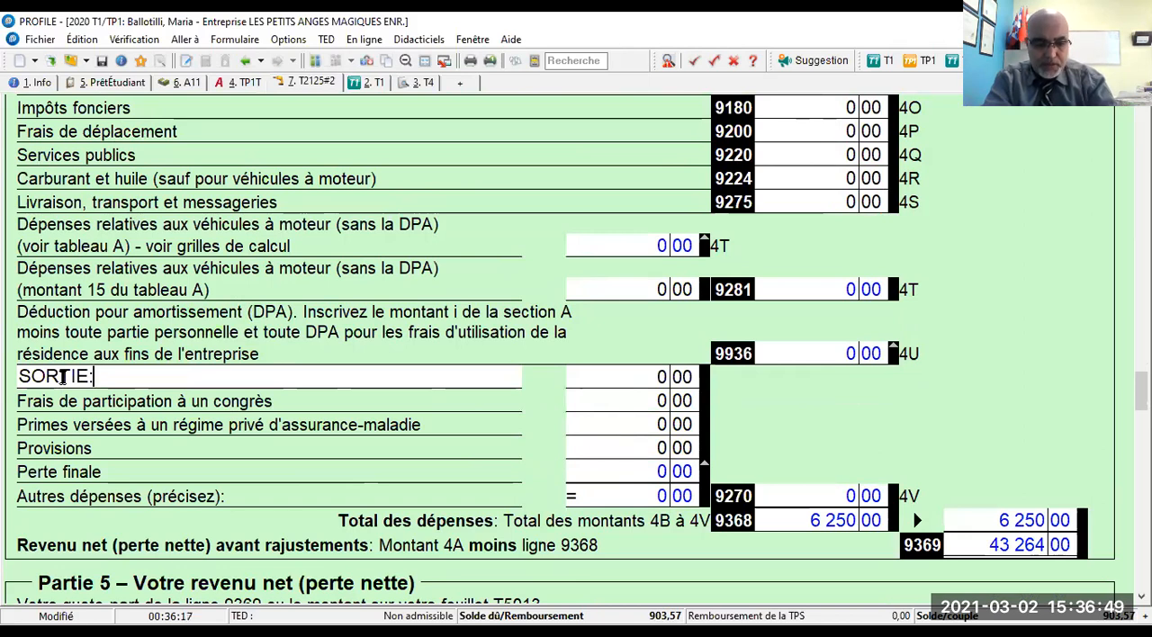
pyautogui.write('essence')
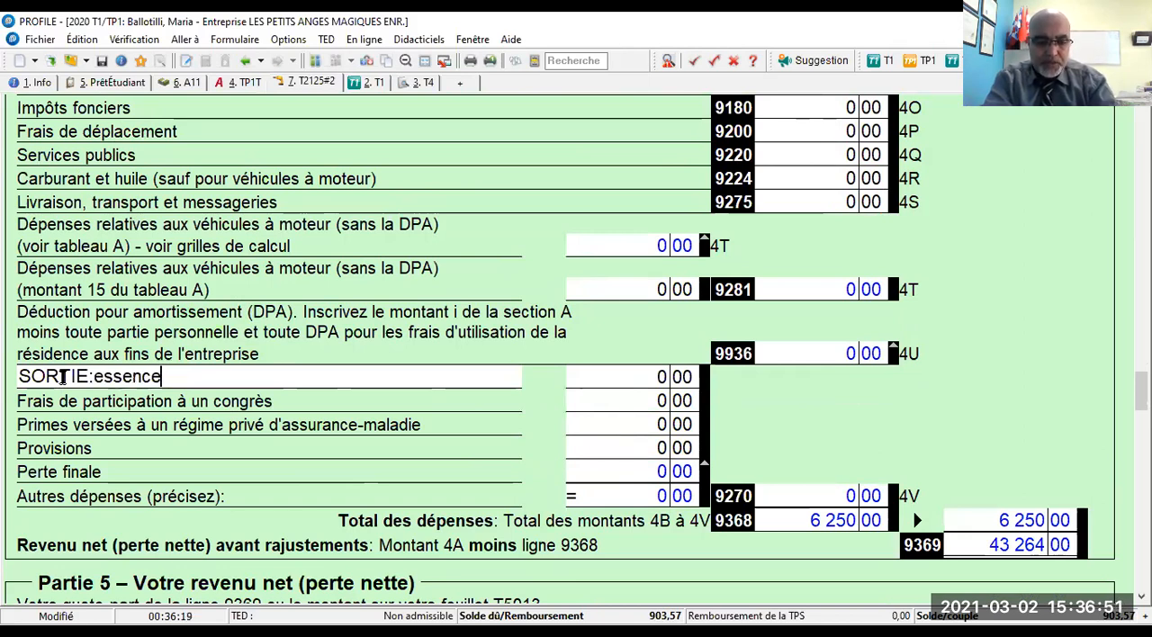
pyautogui.write('+')
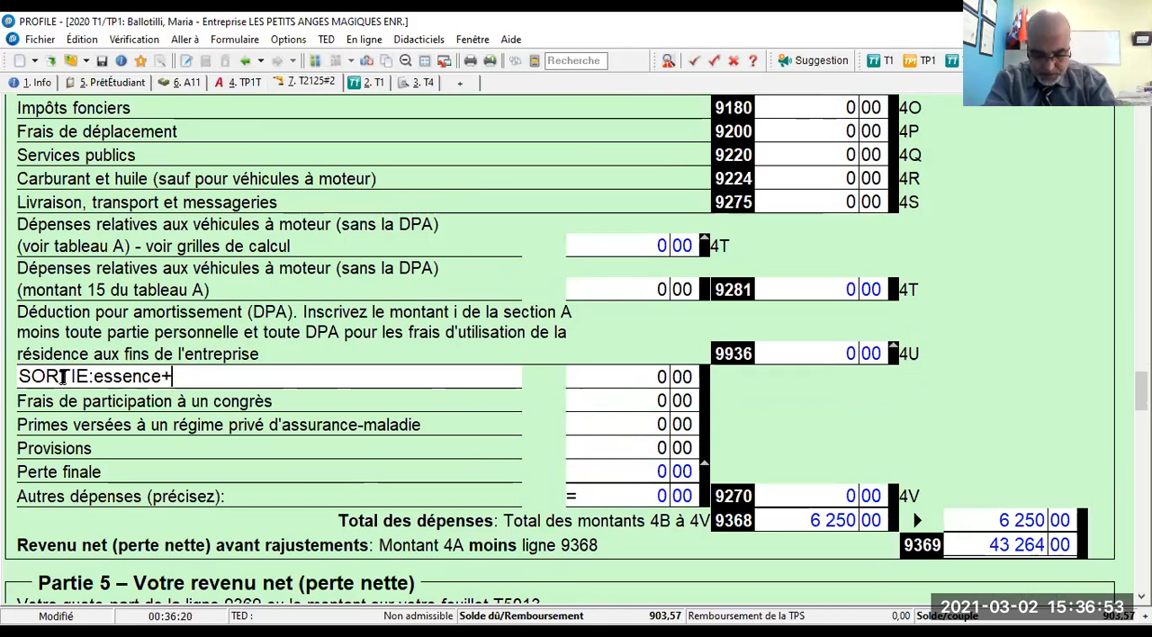
pyautogui.write('parkin')
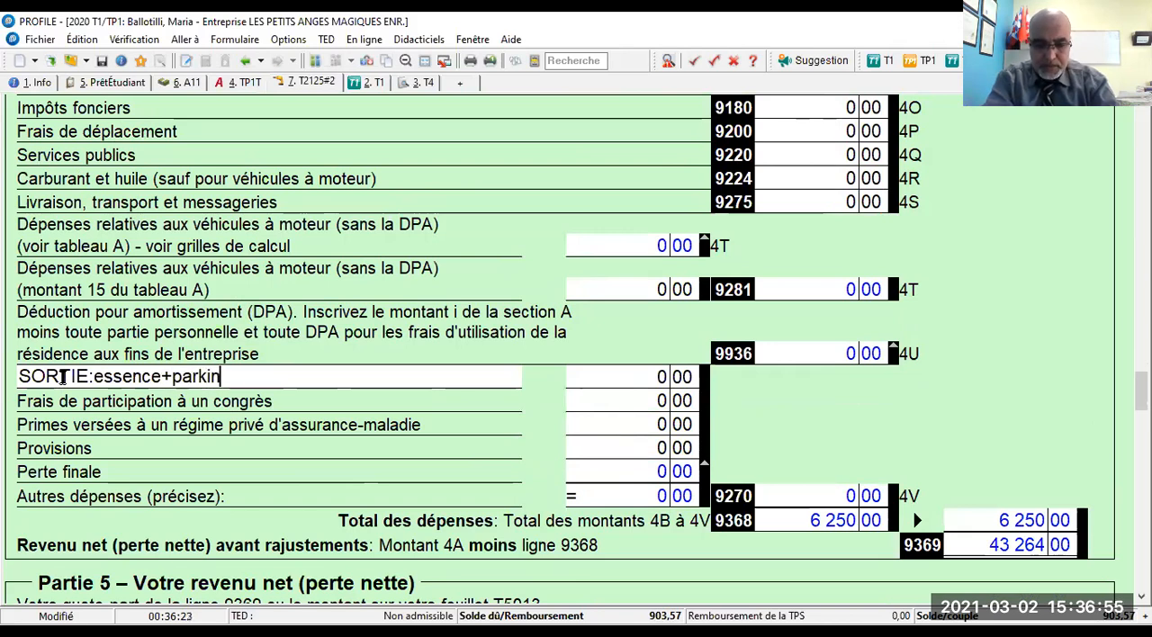
pyautogui.write('g+frai')
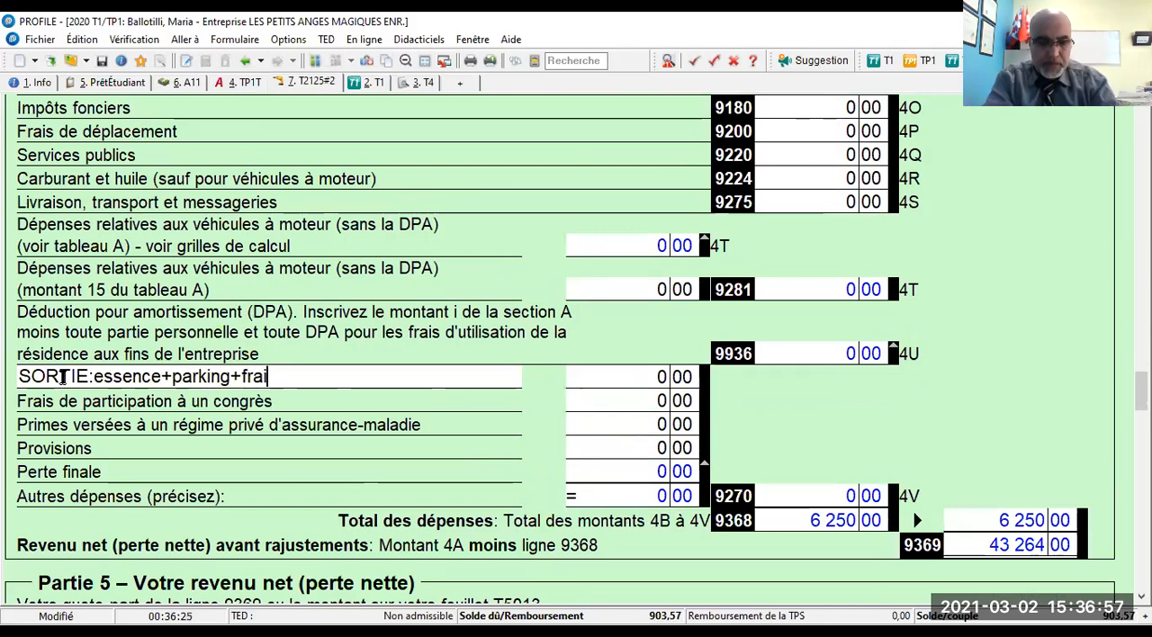
pyautogui.write('s d')
pyautogui.write('nt')
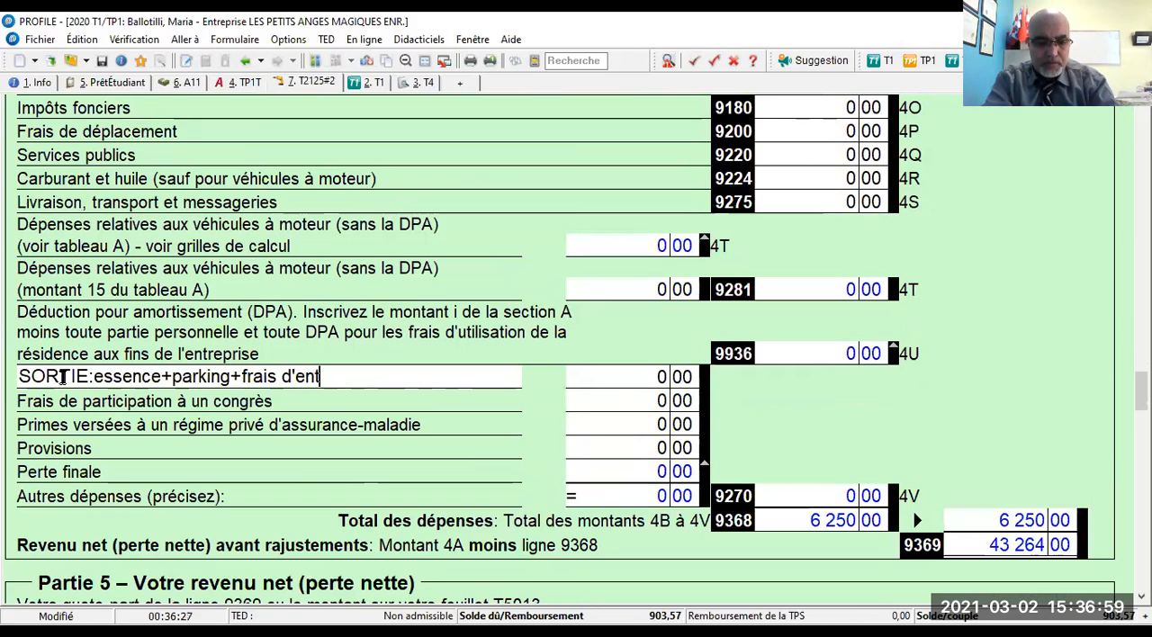
pyautogui.write('rée+')
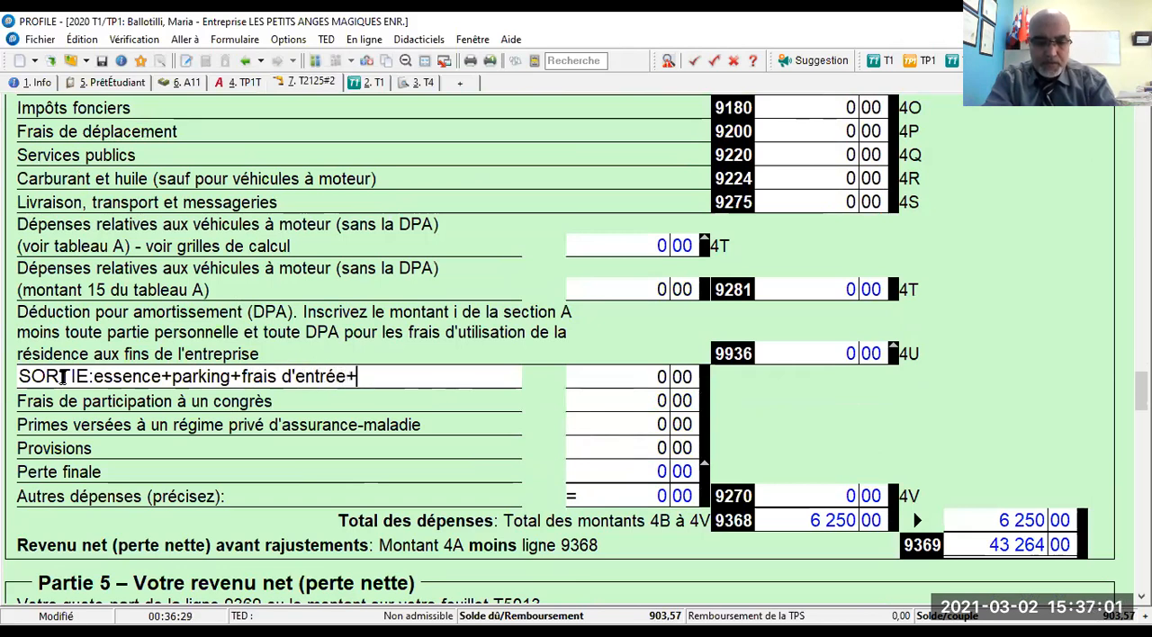
pyautogui.write('nourriture')
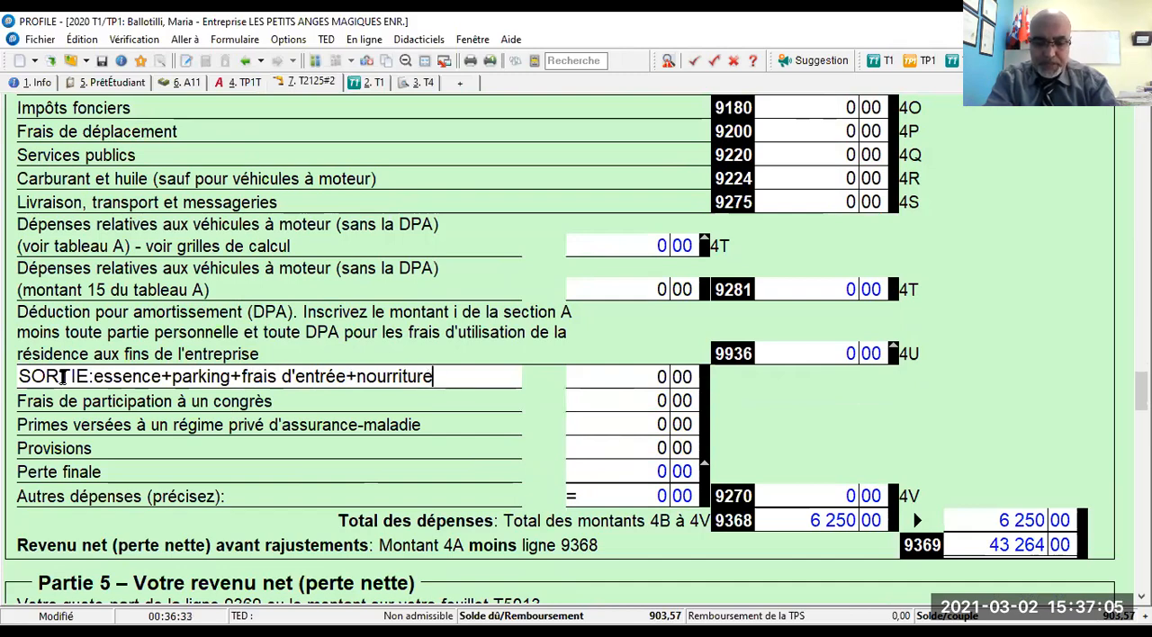
pyautogui.write('....')
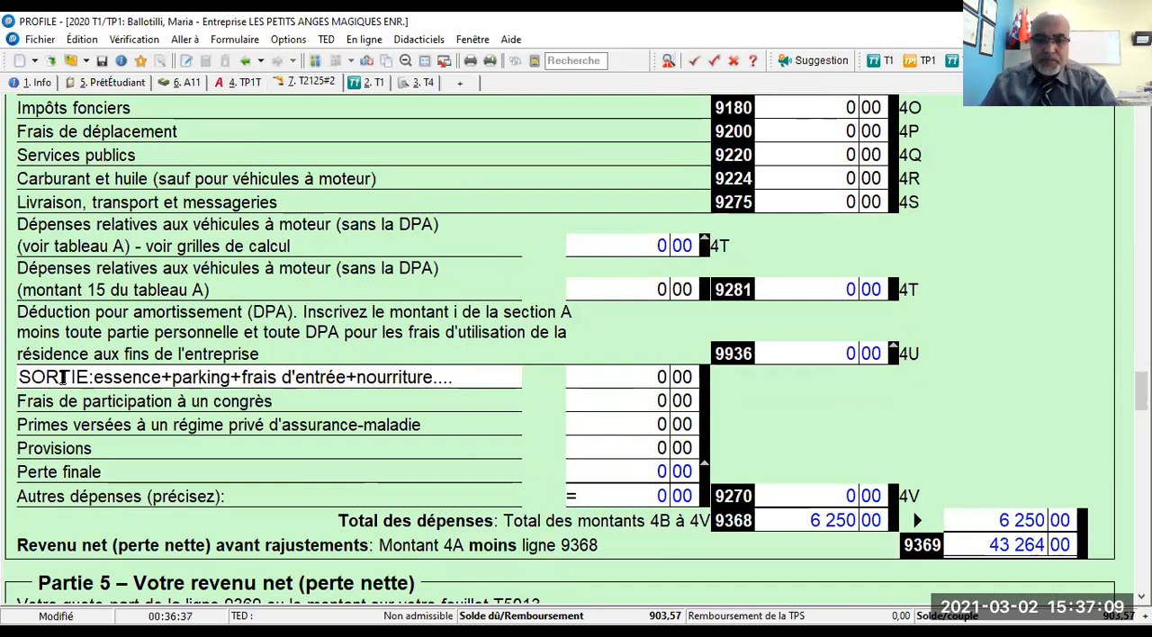
pyautogui.press('Tab')
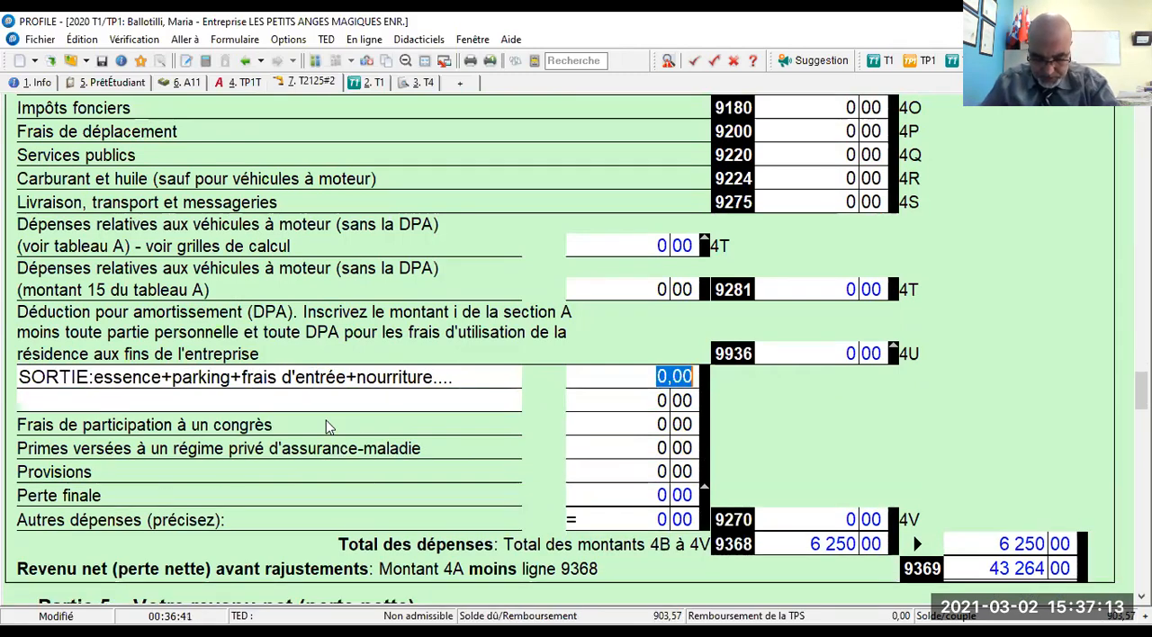
pyautogui.write('5 300')
pyautogui.press('Tab')
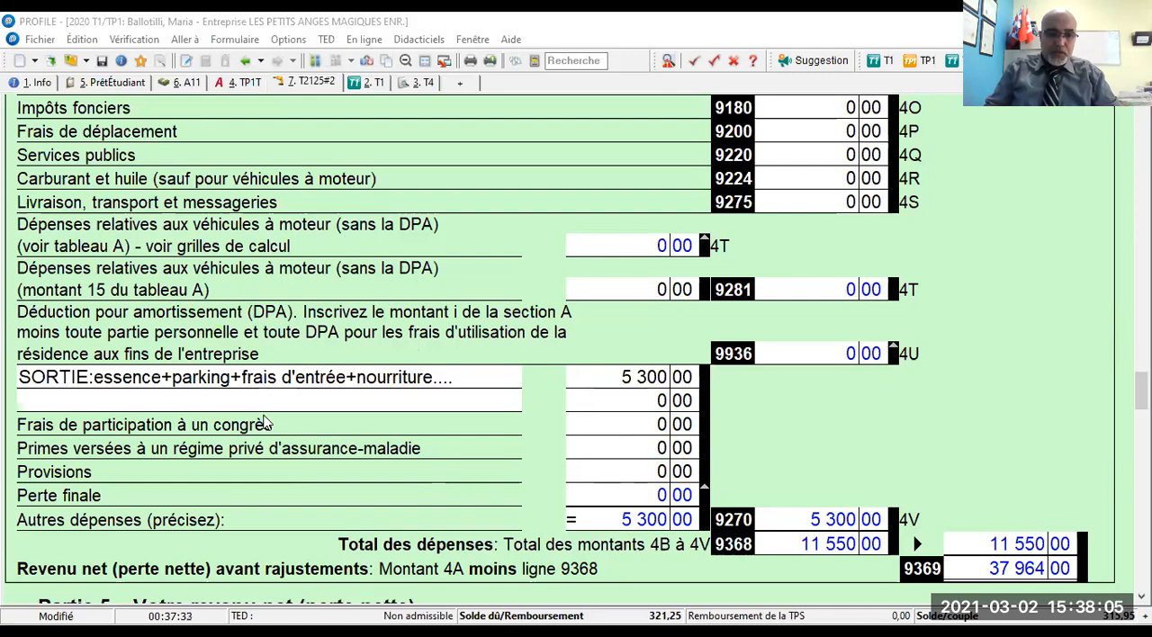
# - Add a second other-expense line described as "Fournitures: jeux, jouets....+Nourritures" with an amount of 7 950
pyautogui.scroll(1, 240, 308)
pyautogui.scroll(-1, 239, 307)
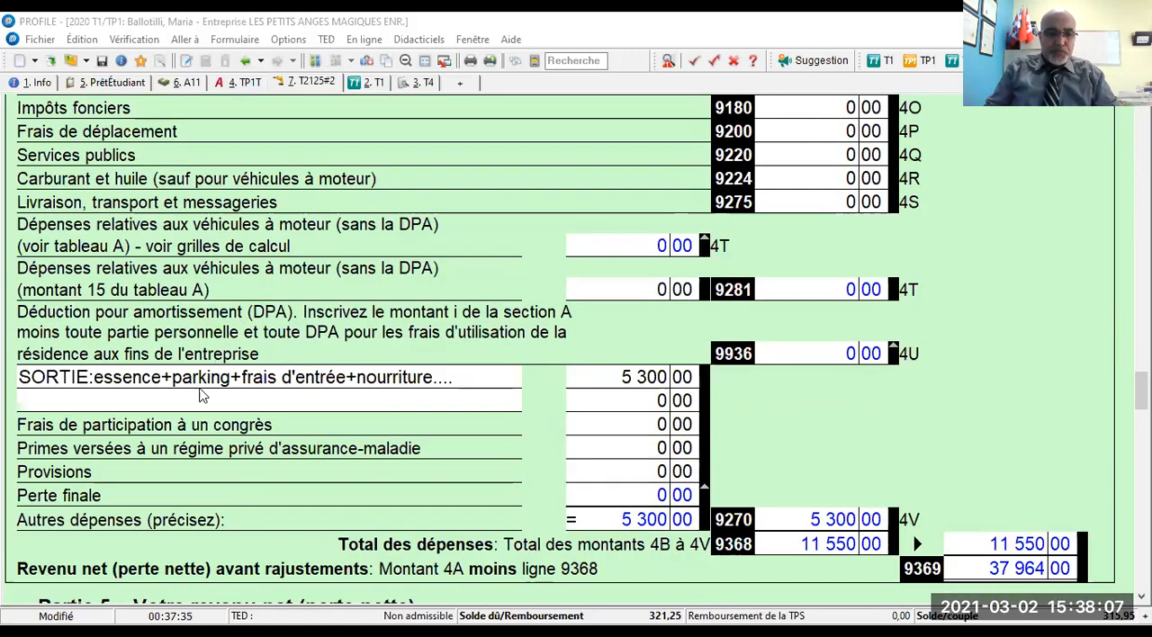
pyautogui.click(192, 401)
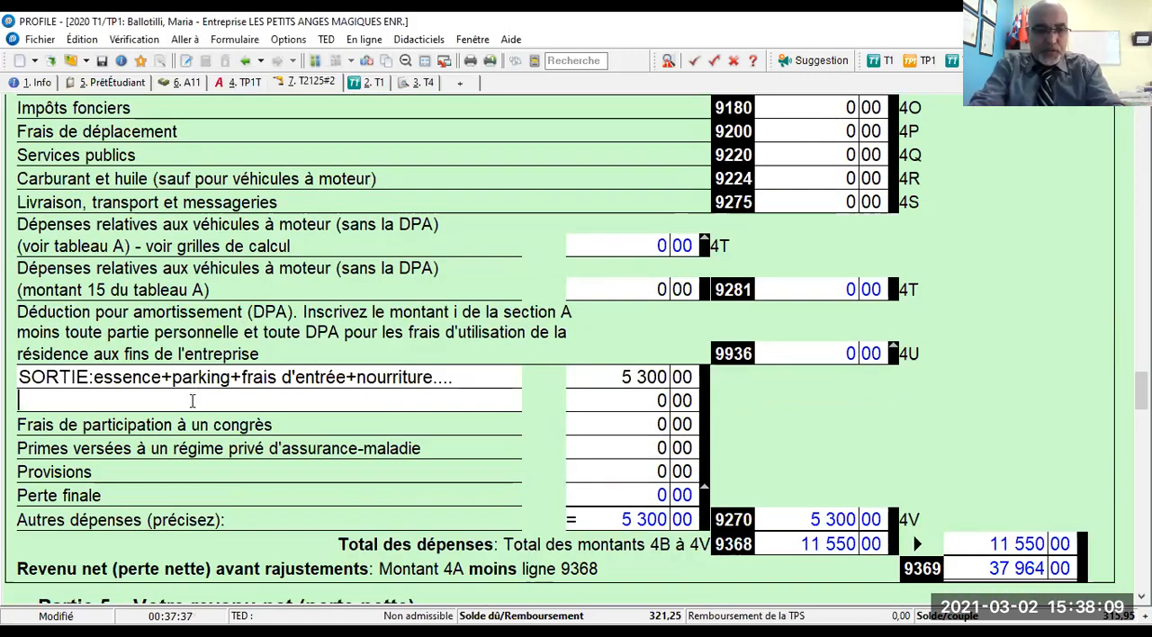
pyautogui.write('Fournitures')
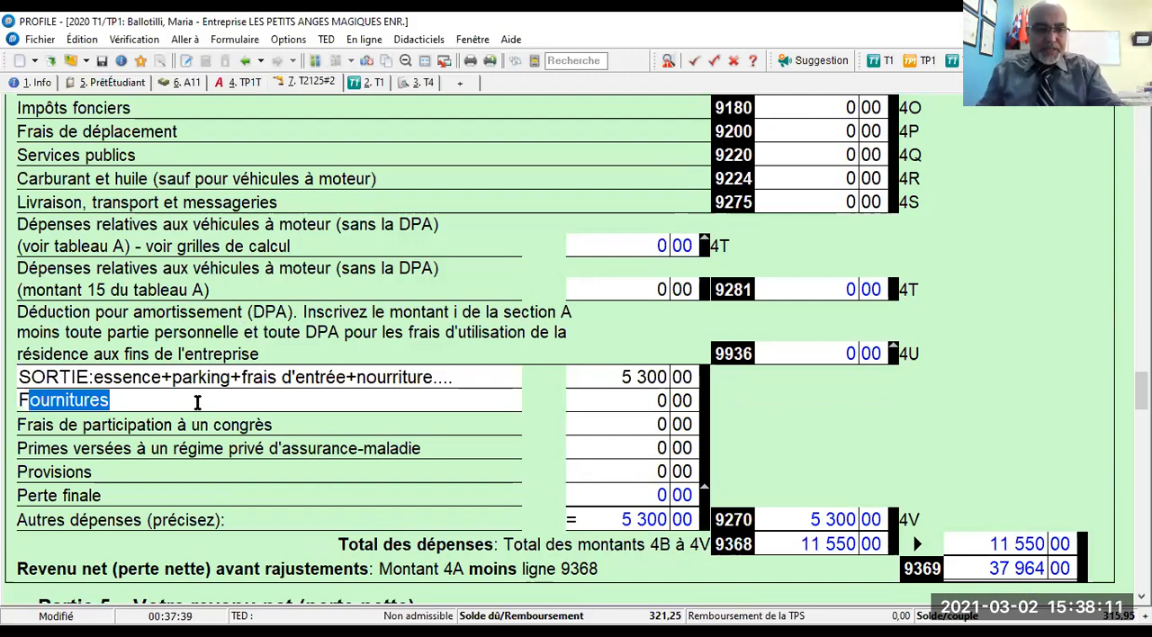
pyautogui.press('End')
pyautogui.write(':')
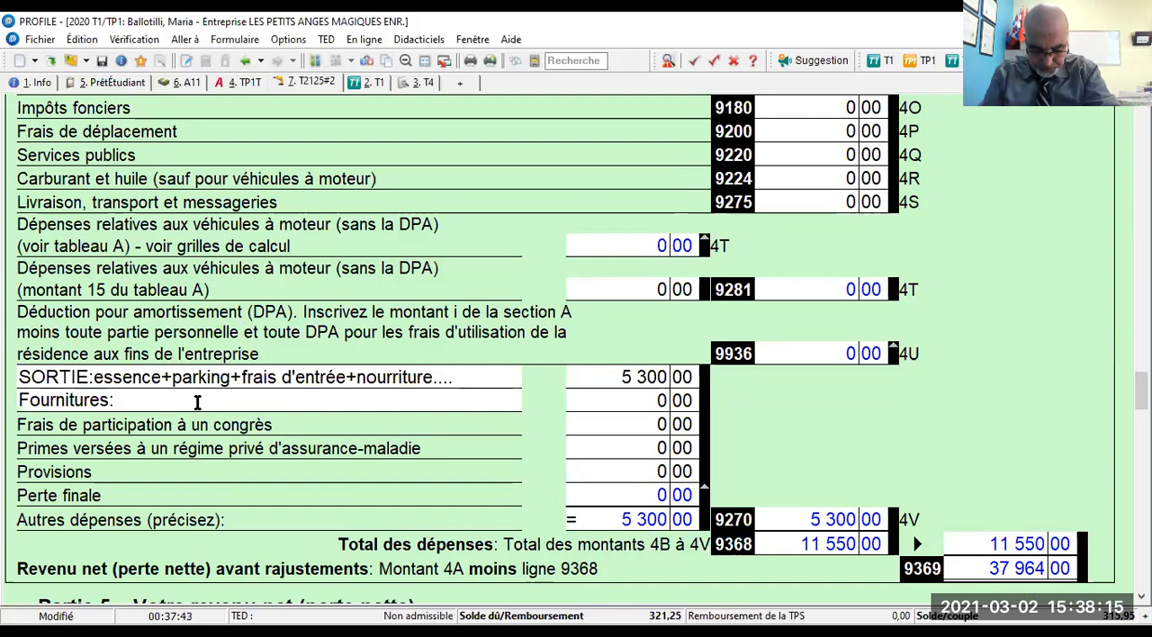
pyautogui.write(' jeu')
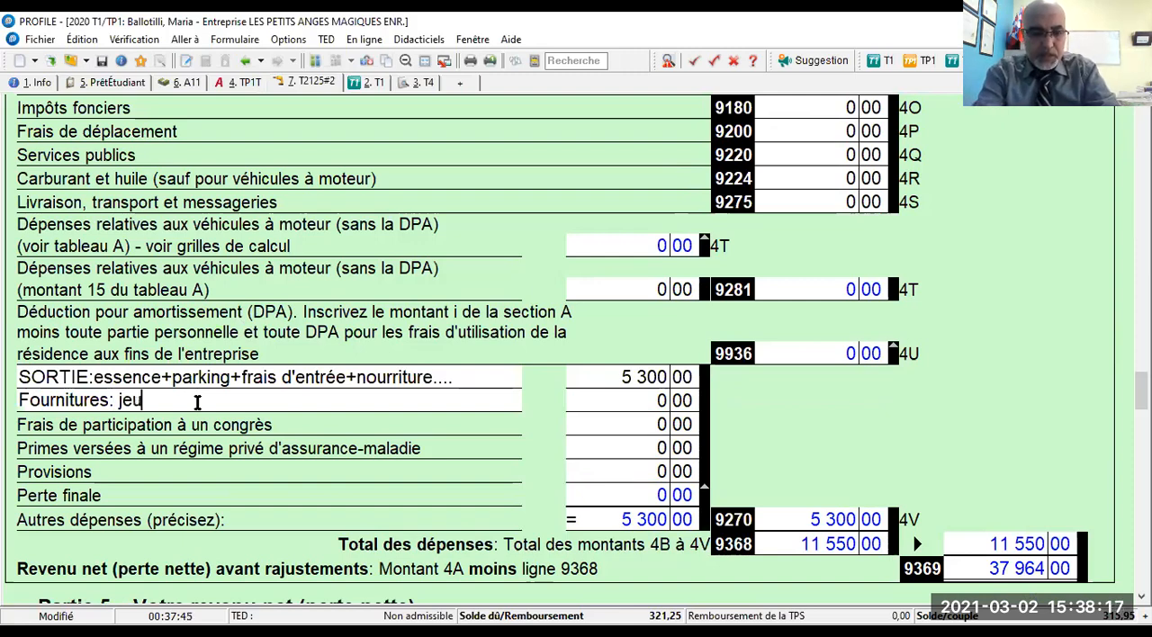
pyautogui.write('x, jouets')
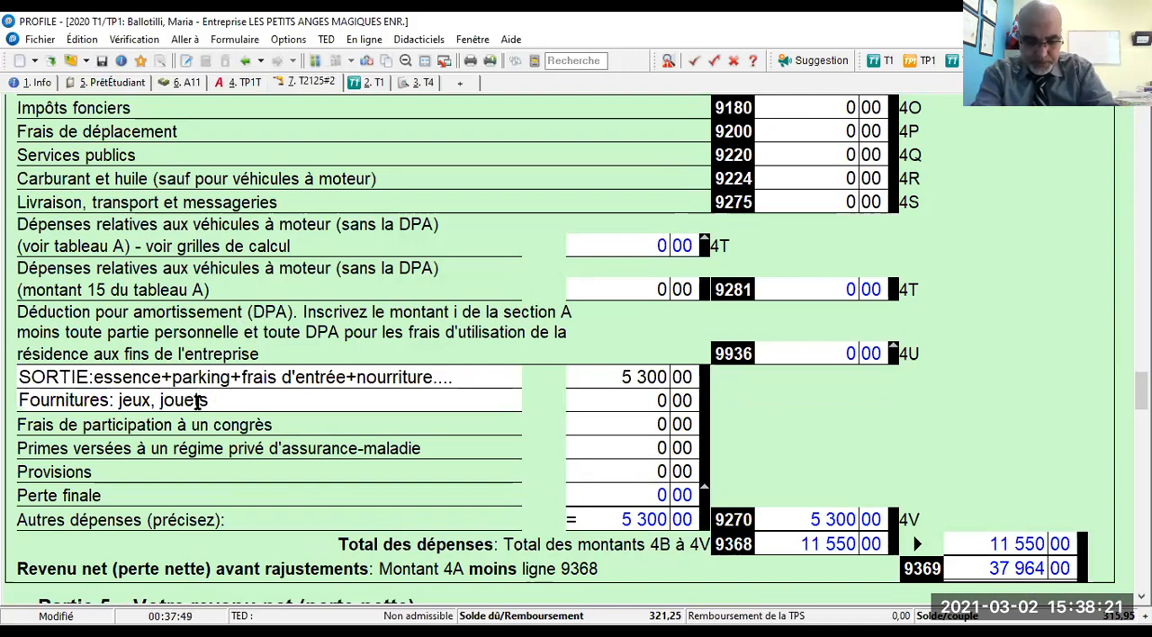
pyautogui.write('....')
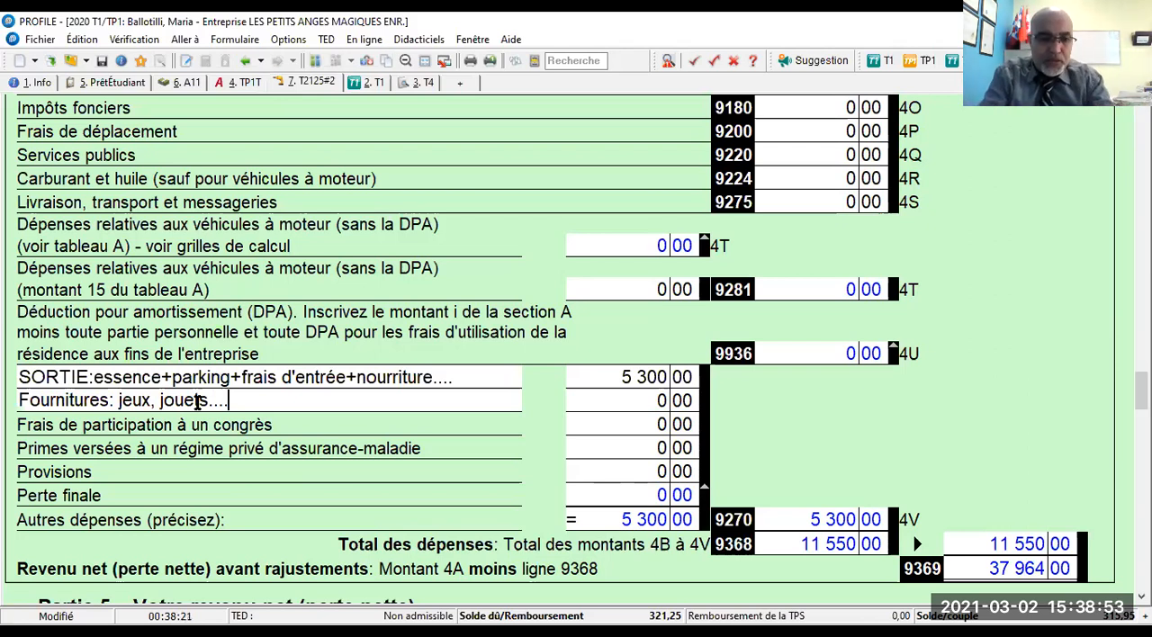
pyautogui.write('+')
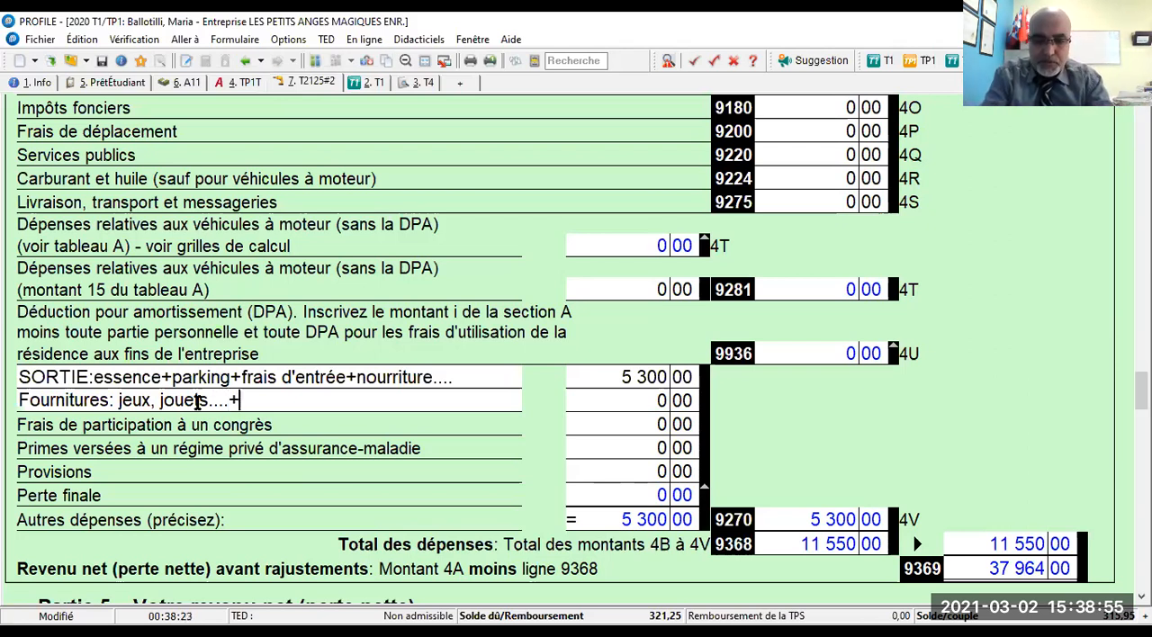
pyautogui.write('Nourr')
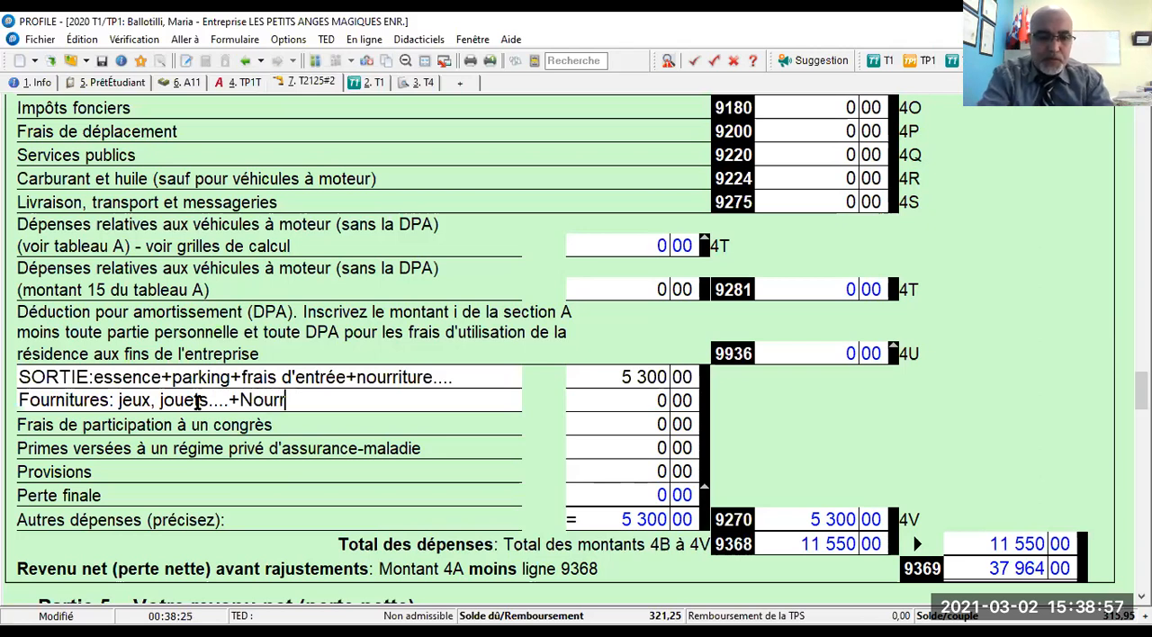
pyautogui.write('itures')
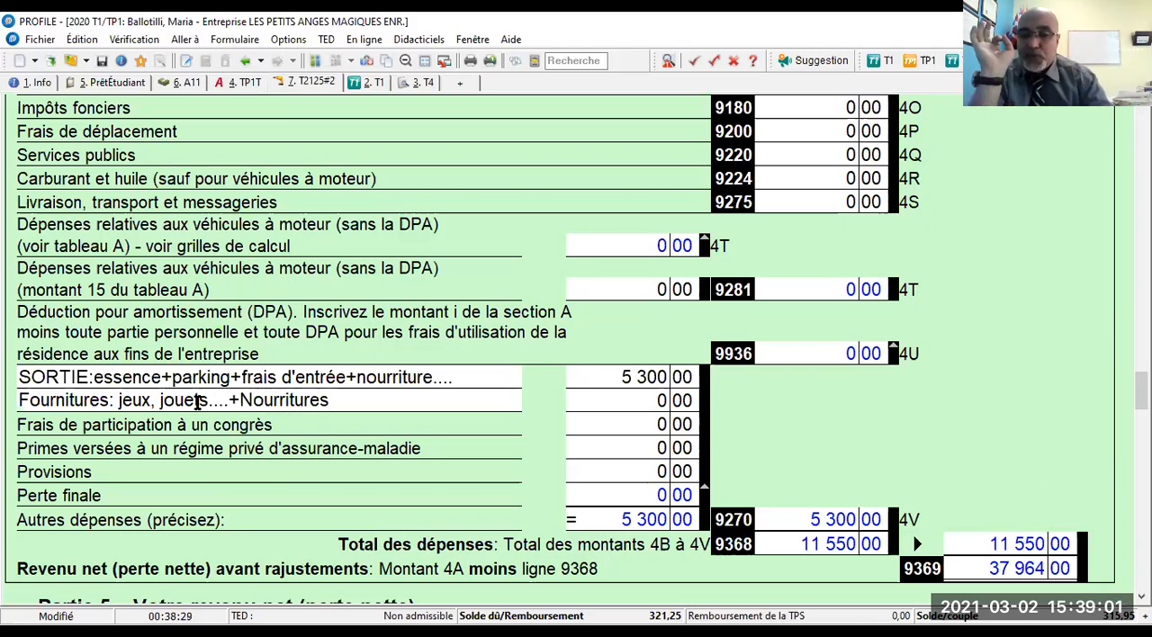
pyautogui.scroll(1, 198, 403)
pyautogui.press('Tab')
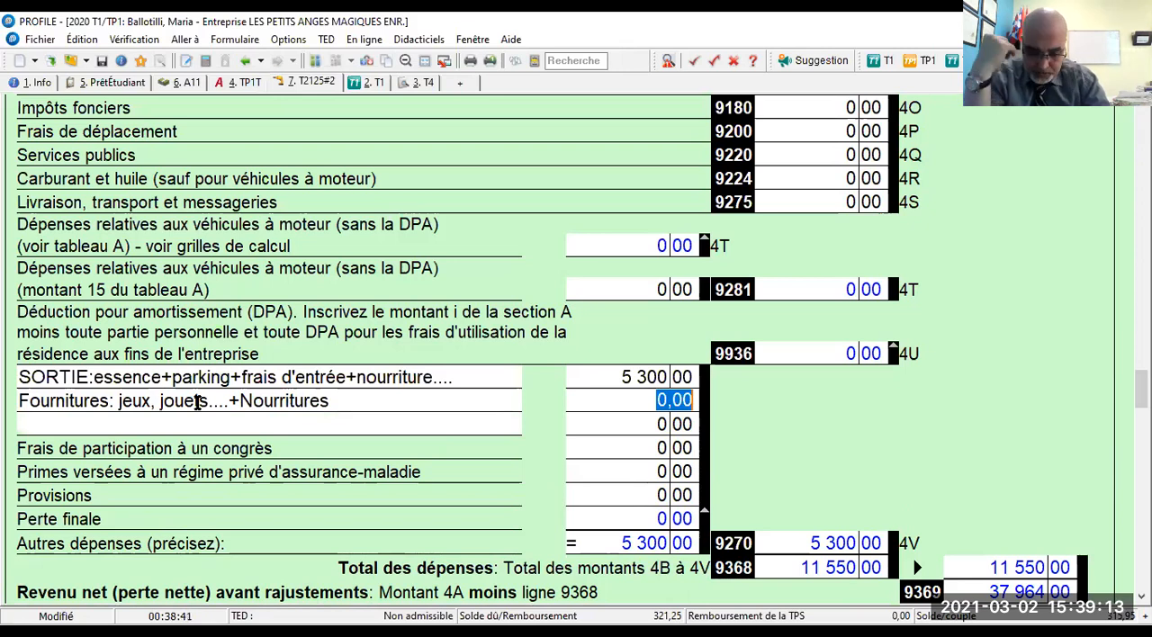
pyautogui.write('7950')
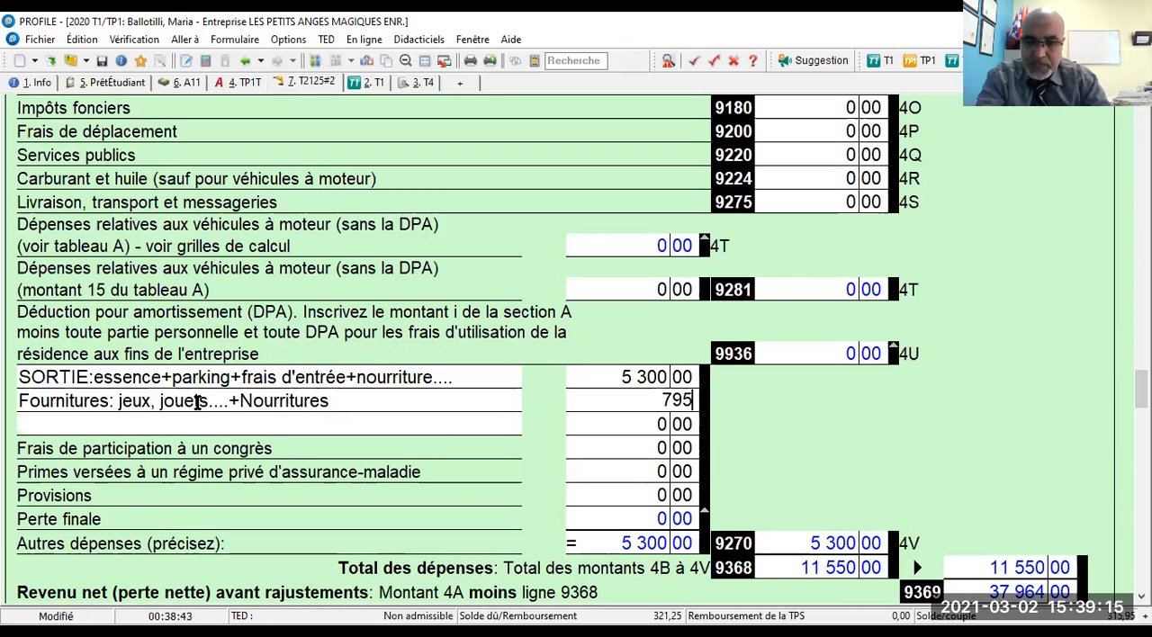
pyautogui.press('Tab')
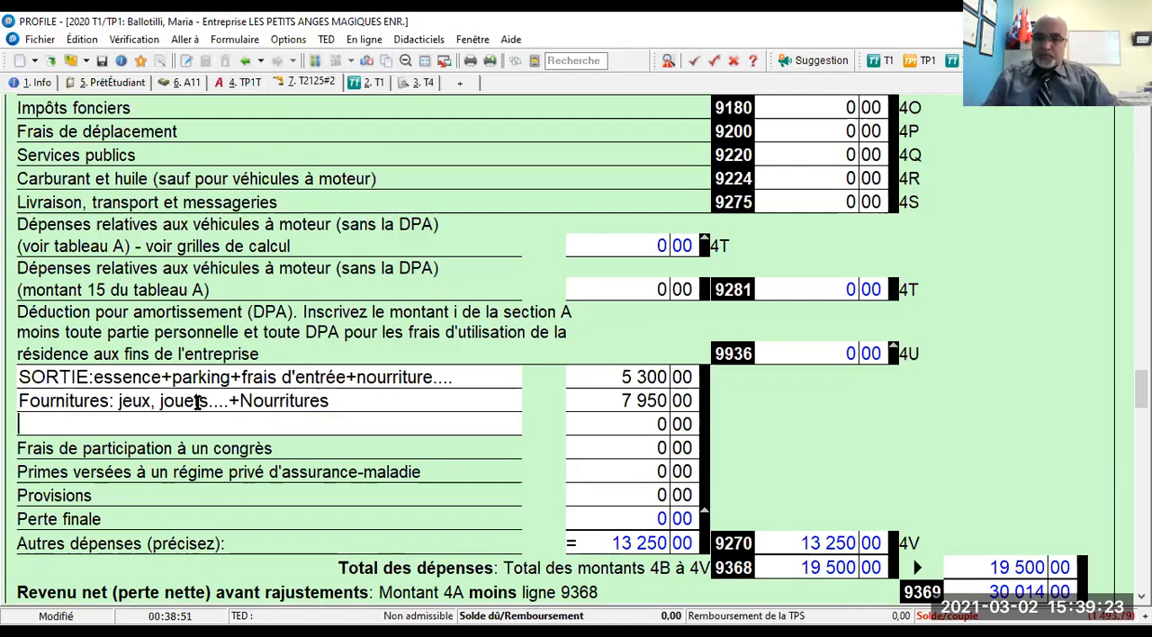
pyautogui.scroll(5, 576, 457)
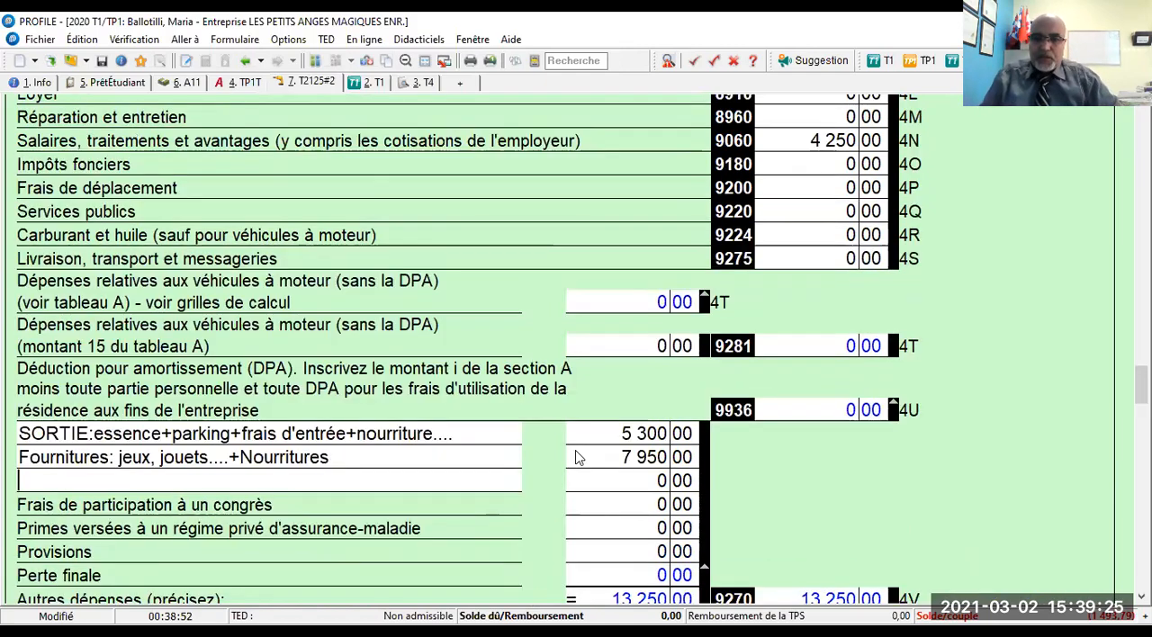
pyautogui.scroll(4, 576, 458)
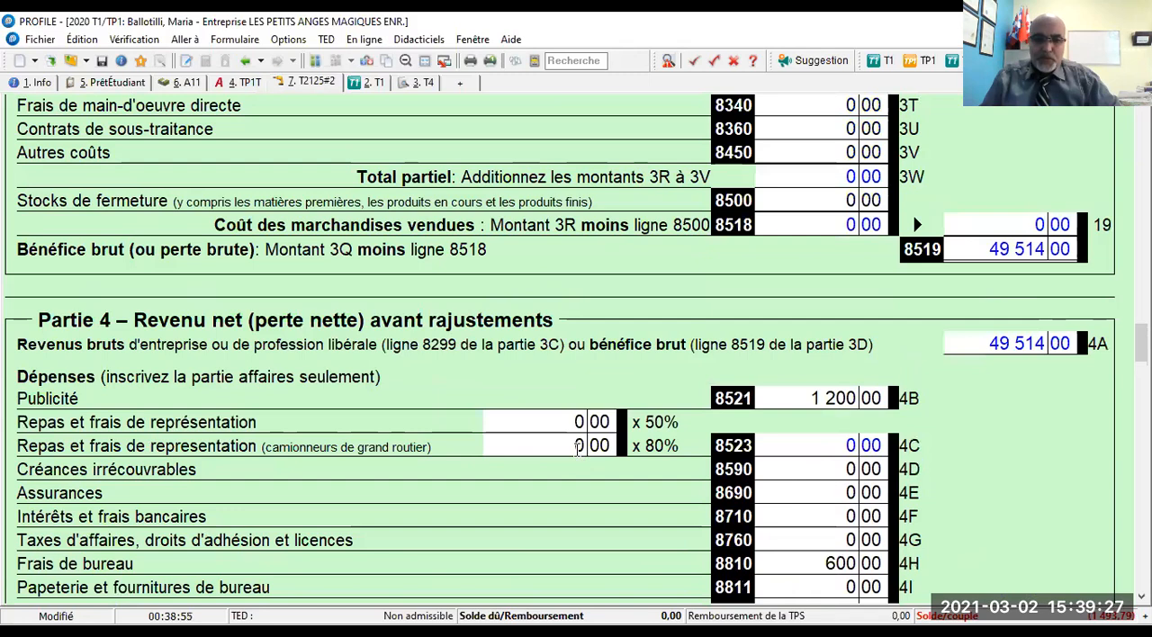
pyautogui.scroll(-2, 576, 457)
pyautogui.scroll(-3, 579, 457)
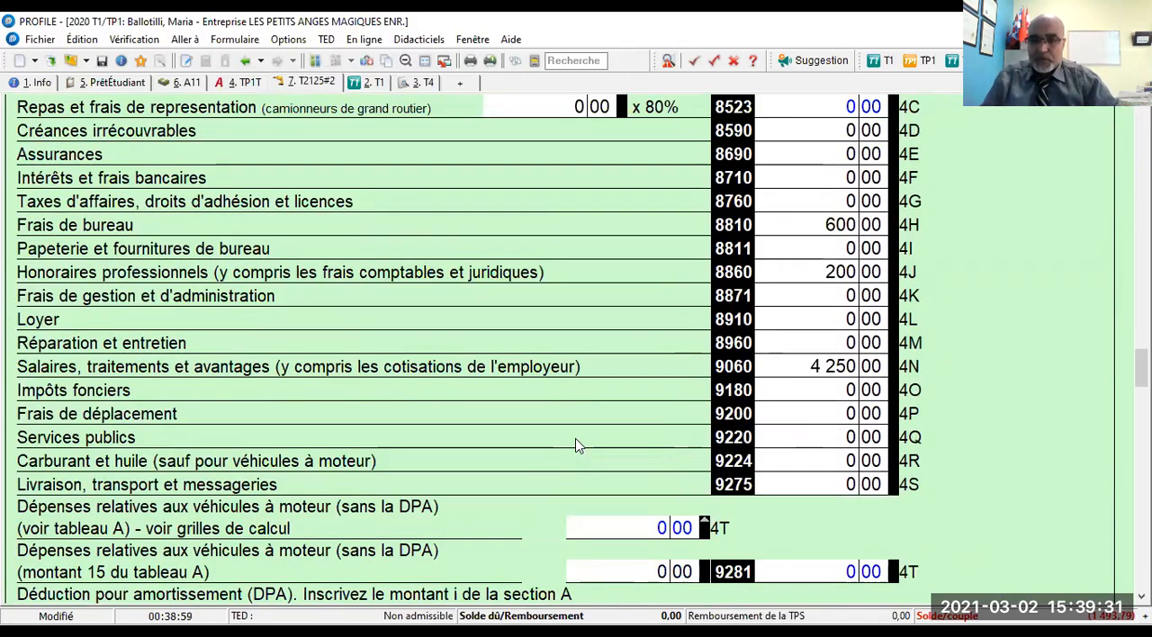
pyautogui.scroll(2, 579, 448)
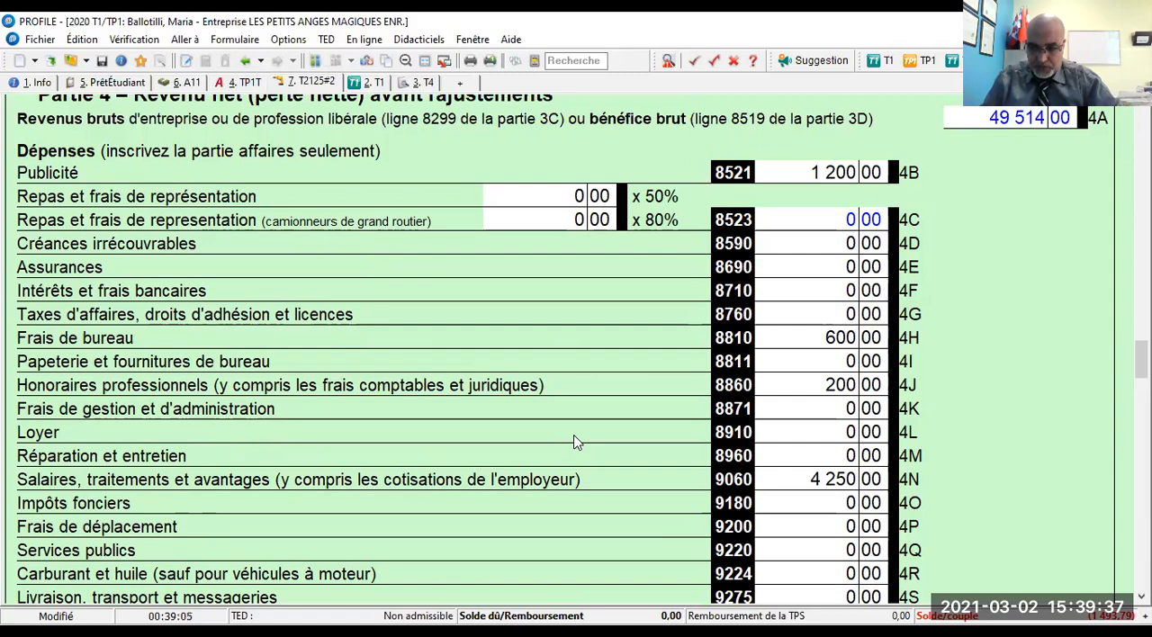
# - Review the Partie 4 expense lines and totals, the Partie 5 net income and the following sections down to Partie 7
pyautogui.scroll(1, 573, 441)
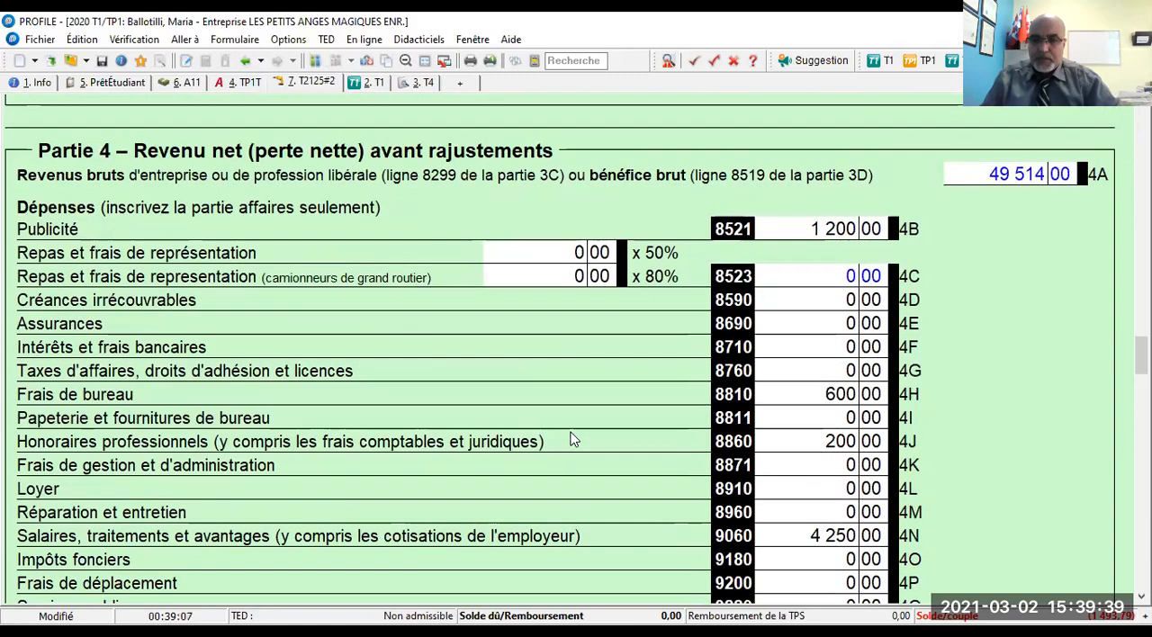
pyautogui.scroll(-4, 573, 441)
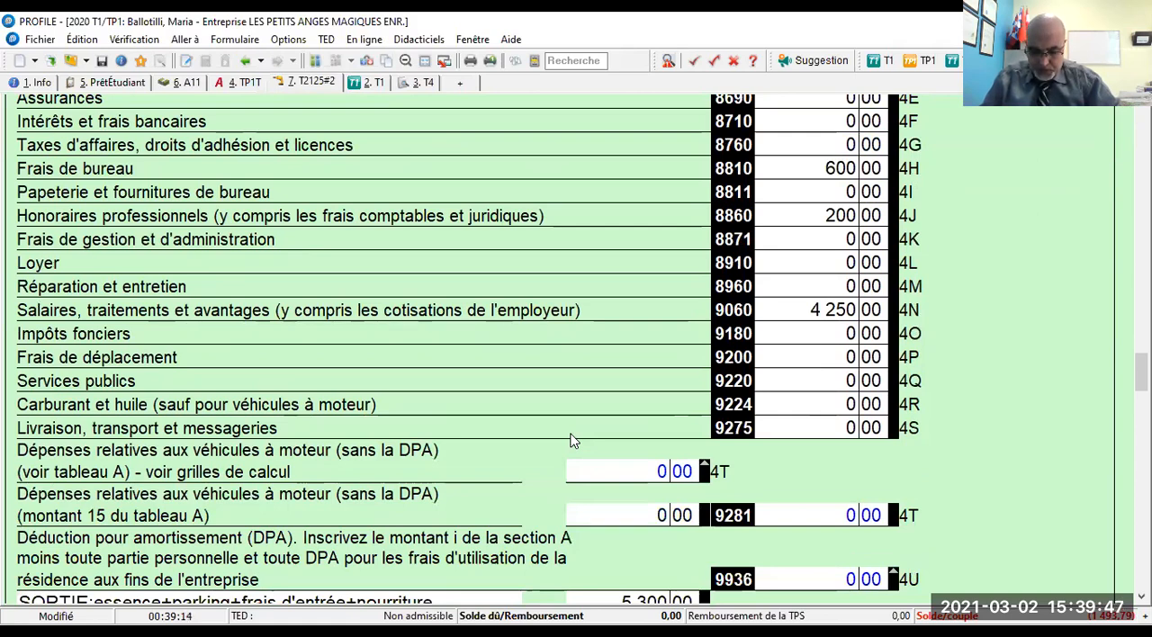
pyautogui.scroll(-2, 574, 441)
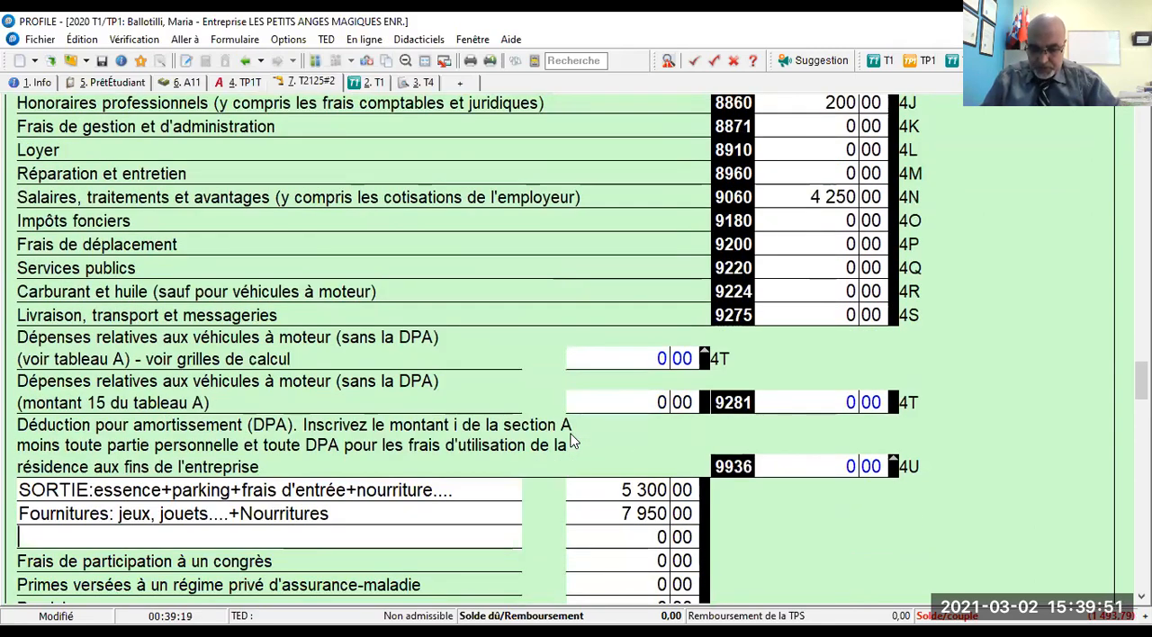
pyautogui.scroll(-3, 573, 441)
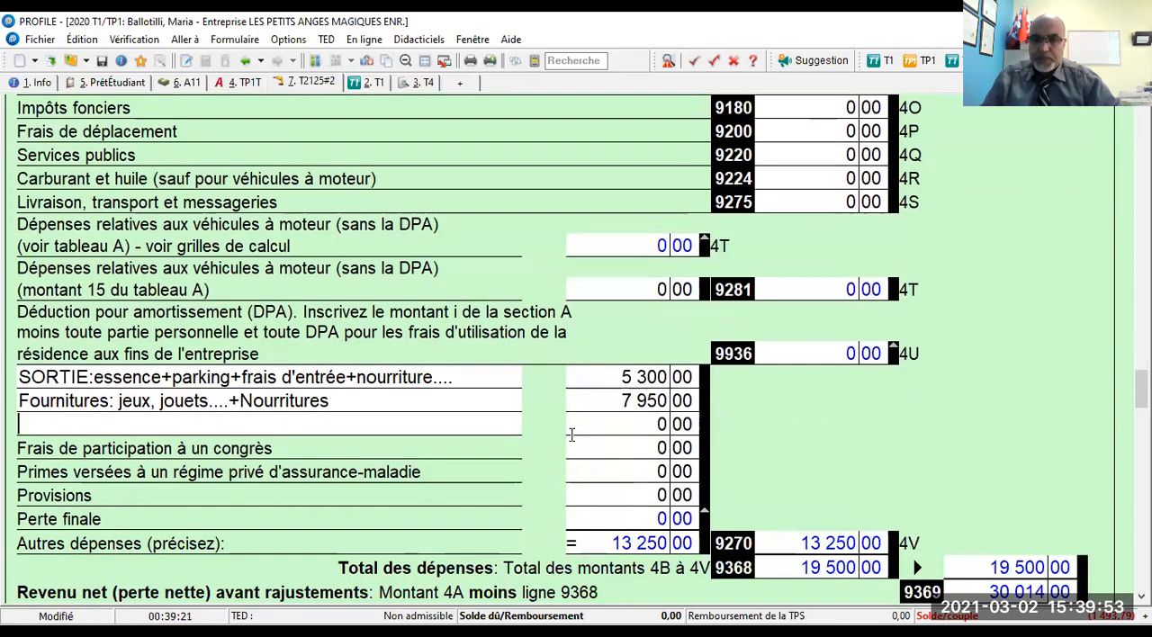
pyautogui.scroll(-1, 570, 435)
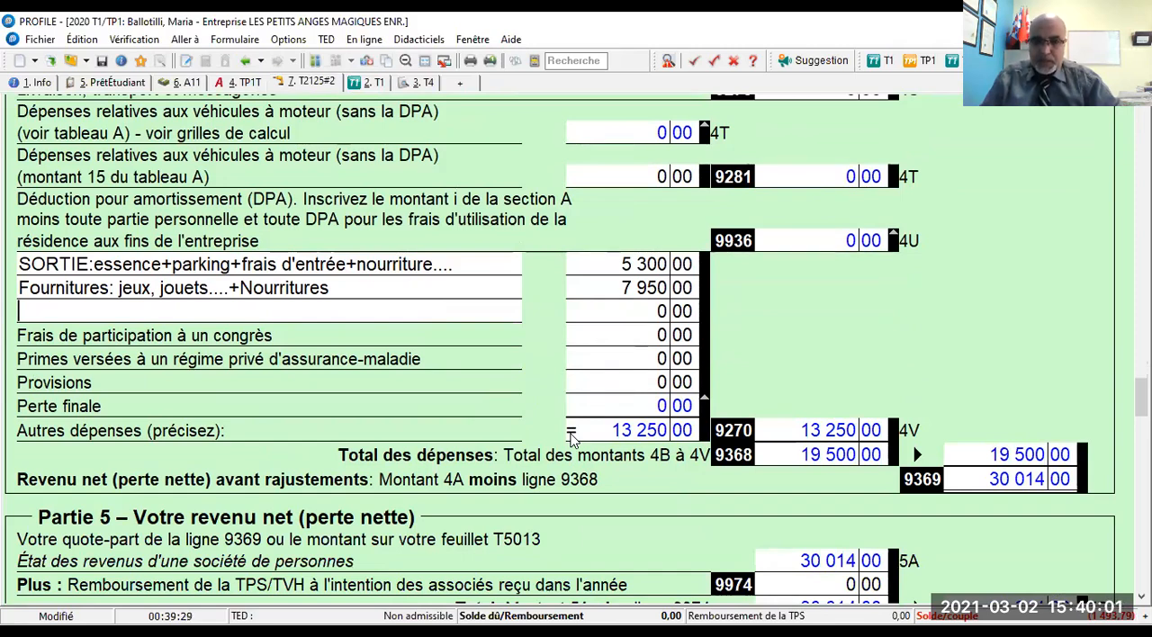
pyautogui.scroll(-5, 571, 439)
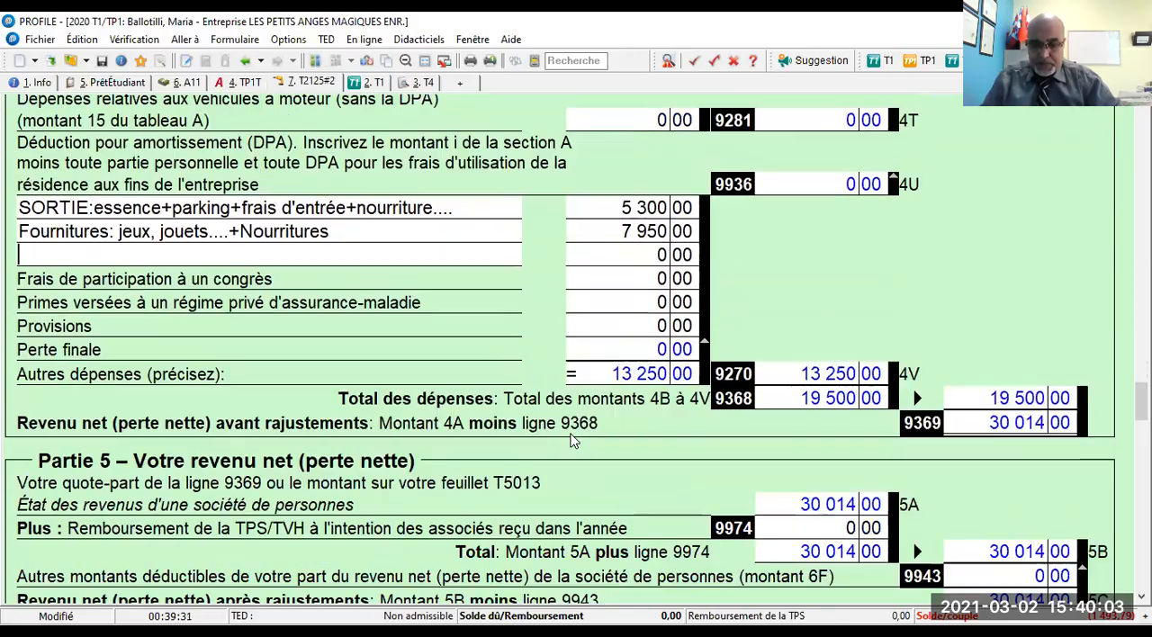
pyautogui.scroll(-8, 564, 453)
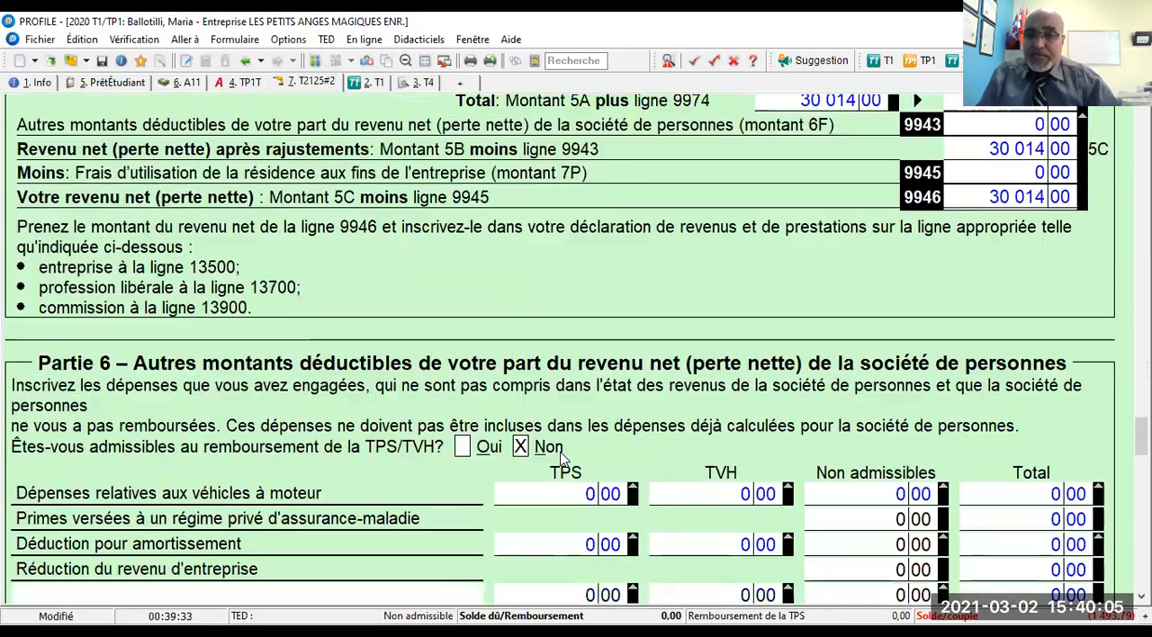
pyautogui.scroll(-7, 540, 463)
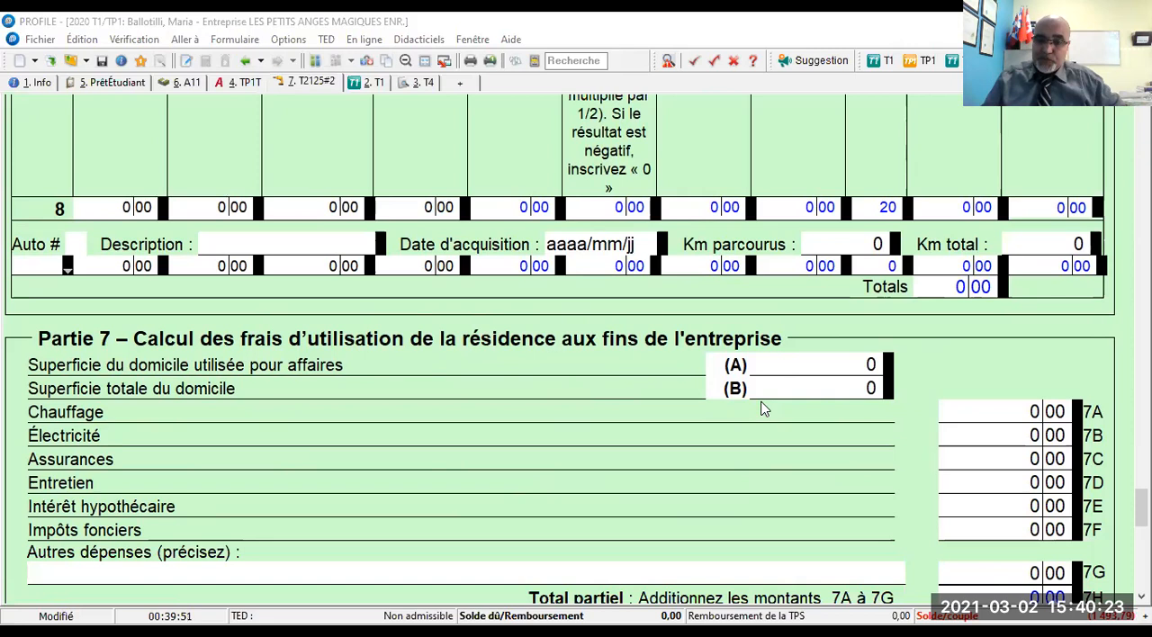
# - In Partie 7, set the home area used for business to 55 and the total home area to 100
pyautogui.click(855, 363)
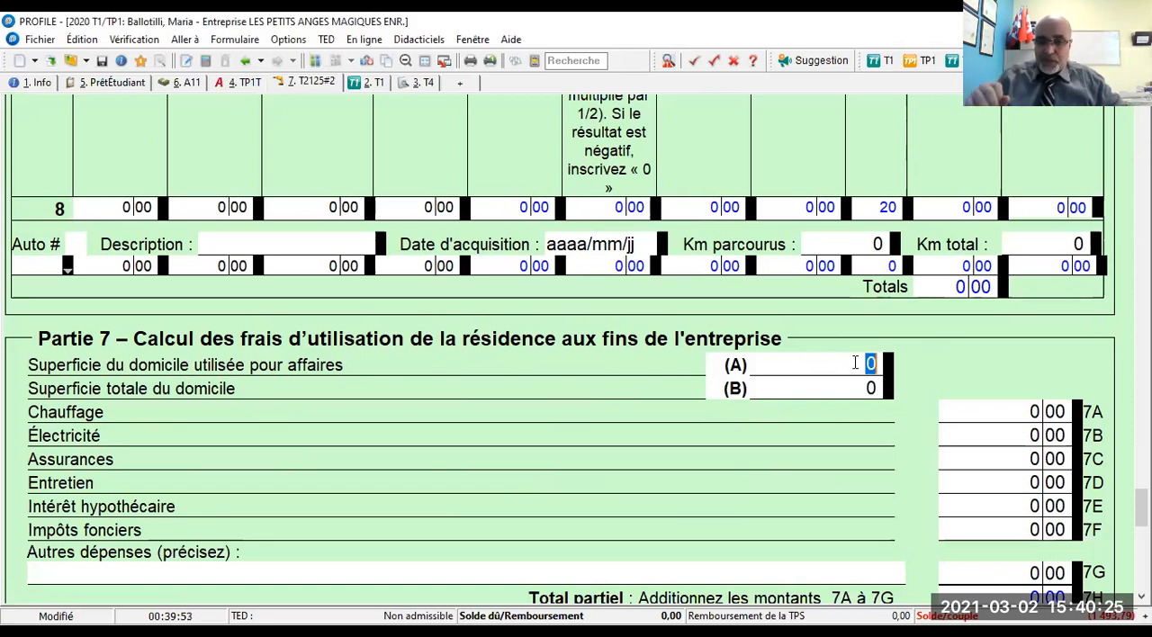
pyautogui.write('55')
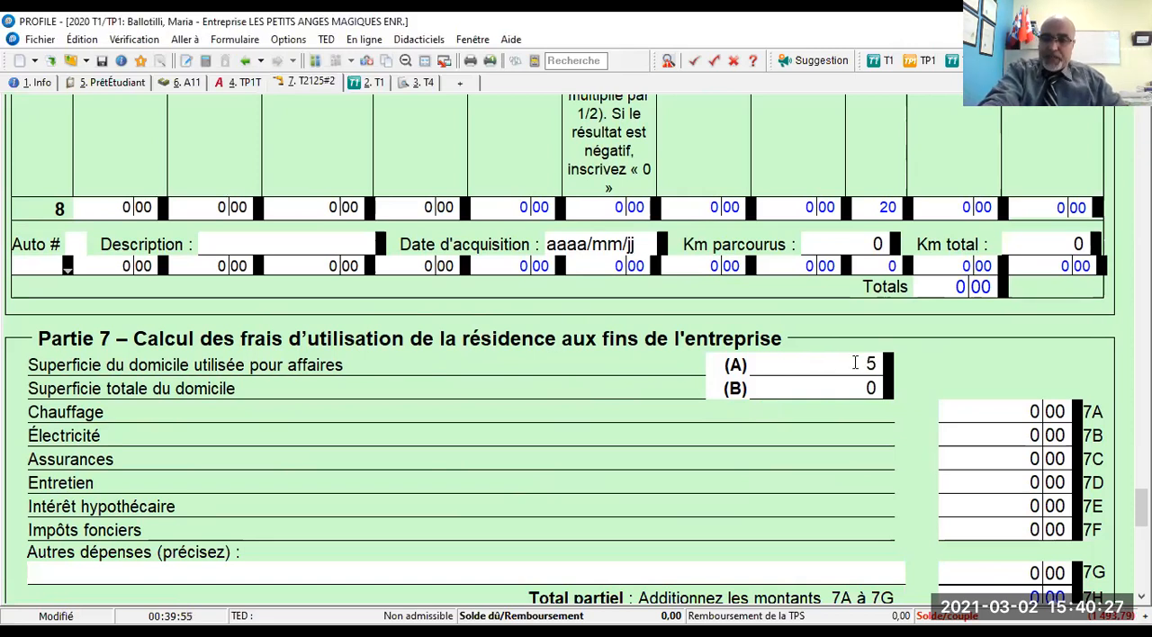
pyautogui.press('Tab')
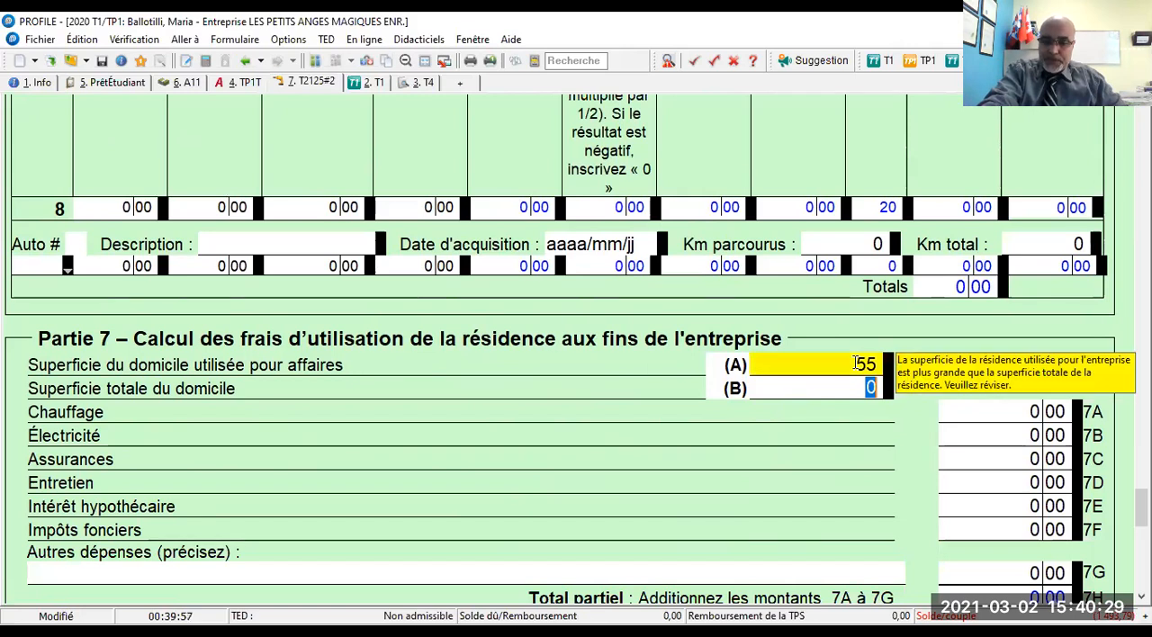
pyautogui.press('Tab')
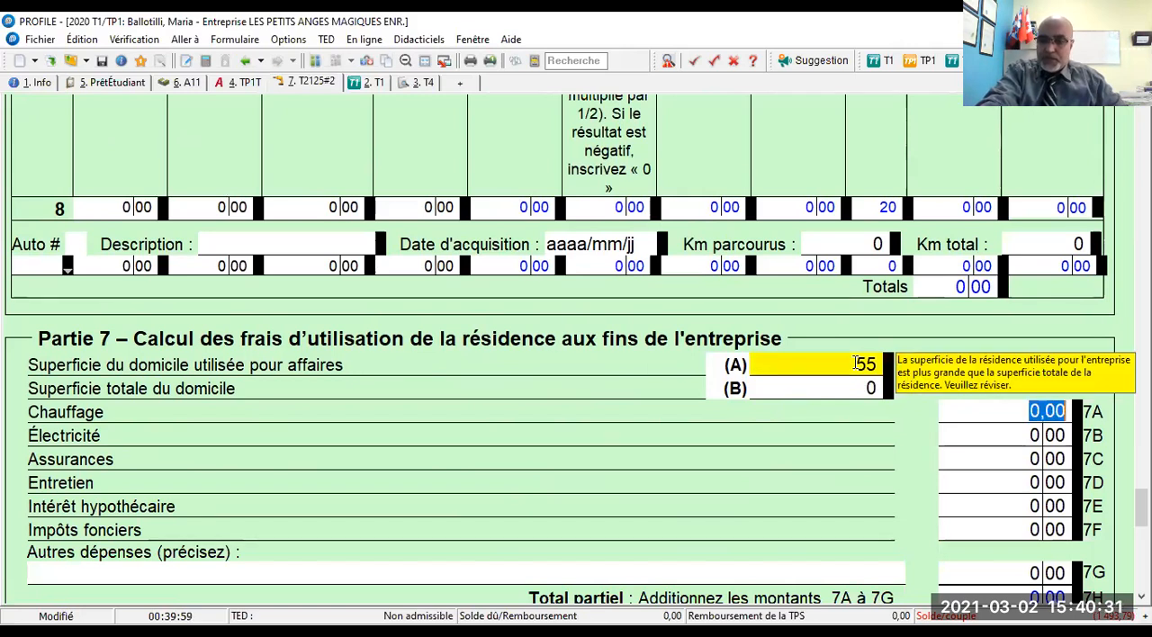
pyautogui.press('Tab')
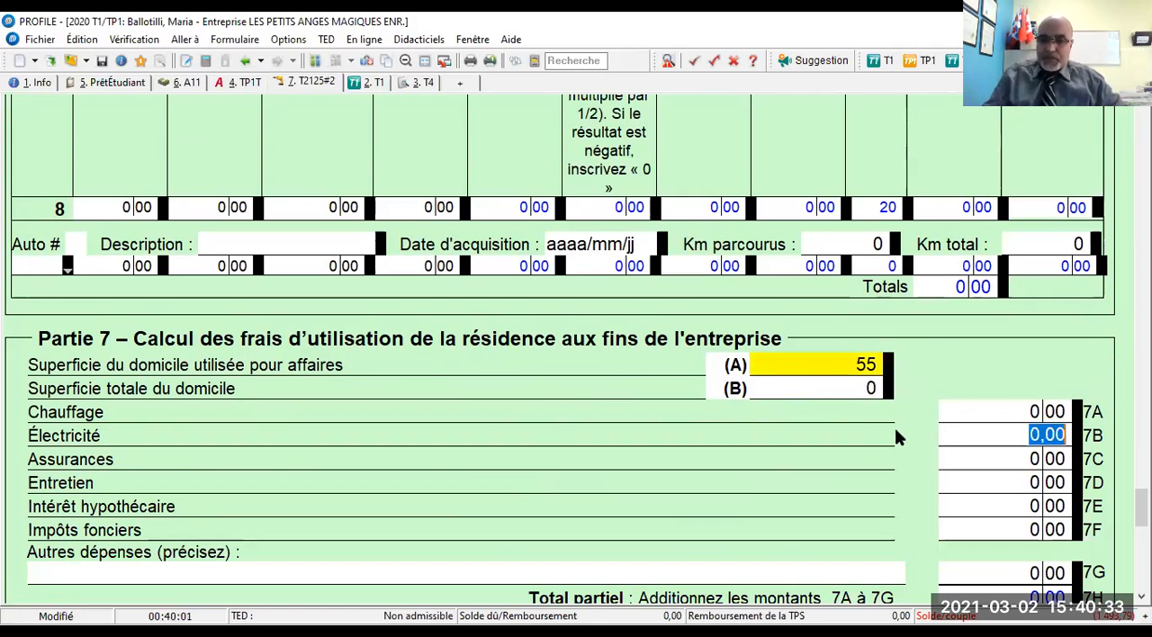
pyautogui.click(861, 385)
pyautogui.write('00')
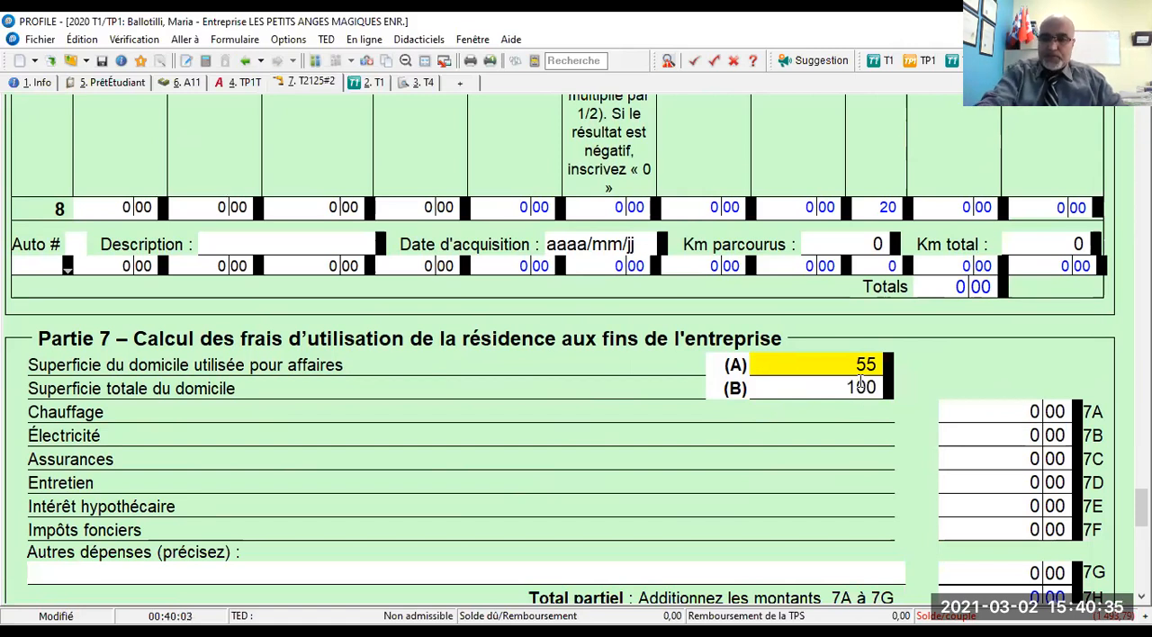
pyautogui.press('Tab')
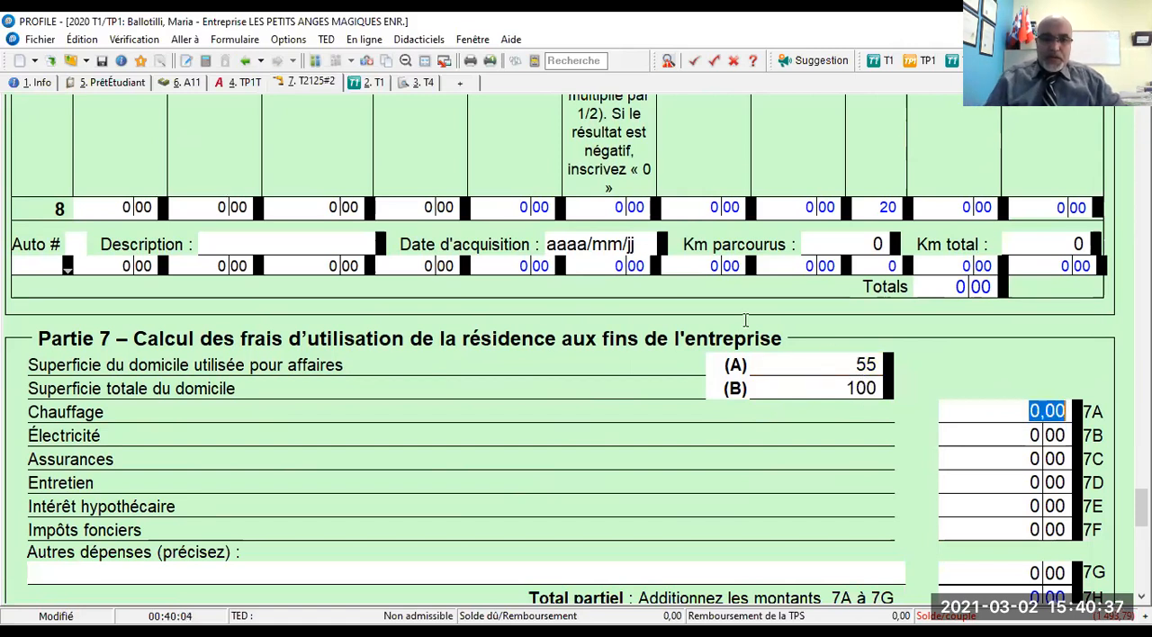
pyautogui.click(469, 108)
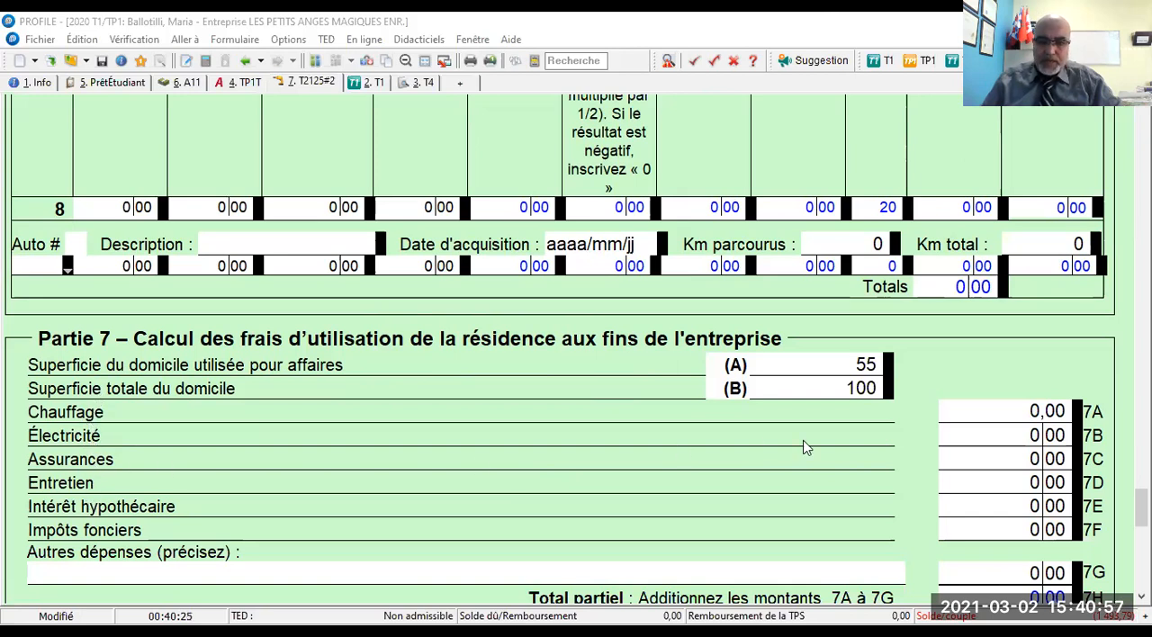
# - Enter 1 050 for Assurances on line 7C and 2 650 for Électricité on line 7B of Partie 7
pyautogui.click(1034, 460)
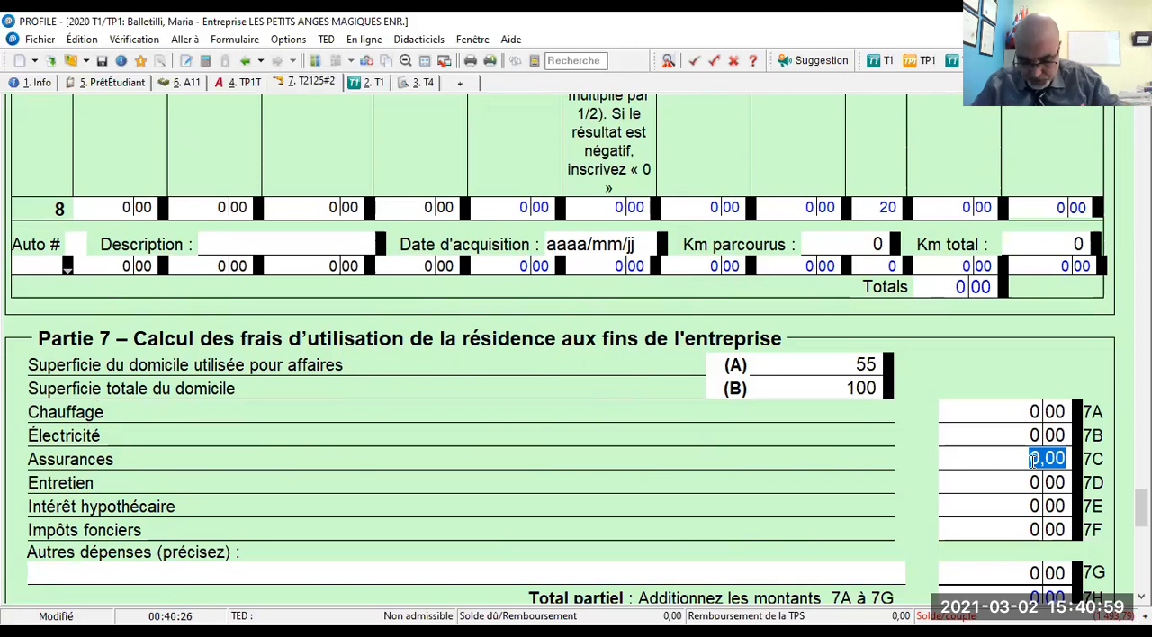
pyautogui.write('1050')
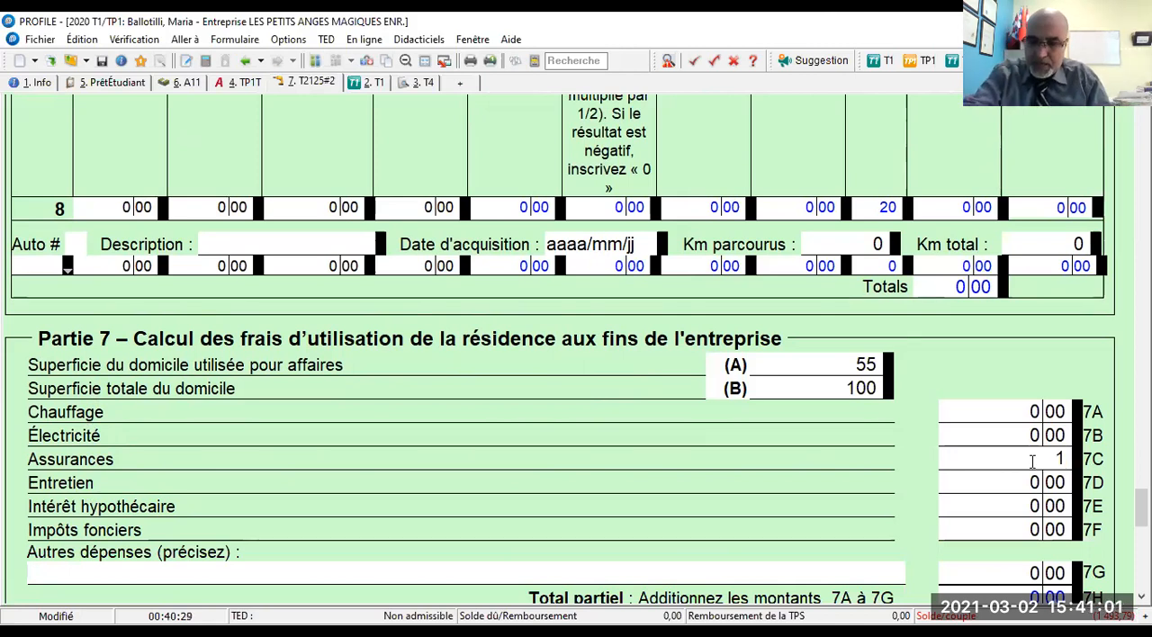
pyautogui.press('Tab')
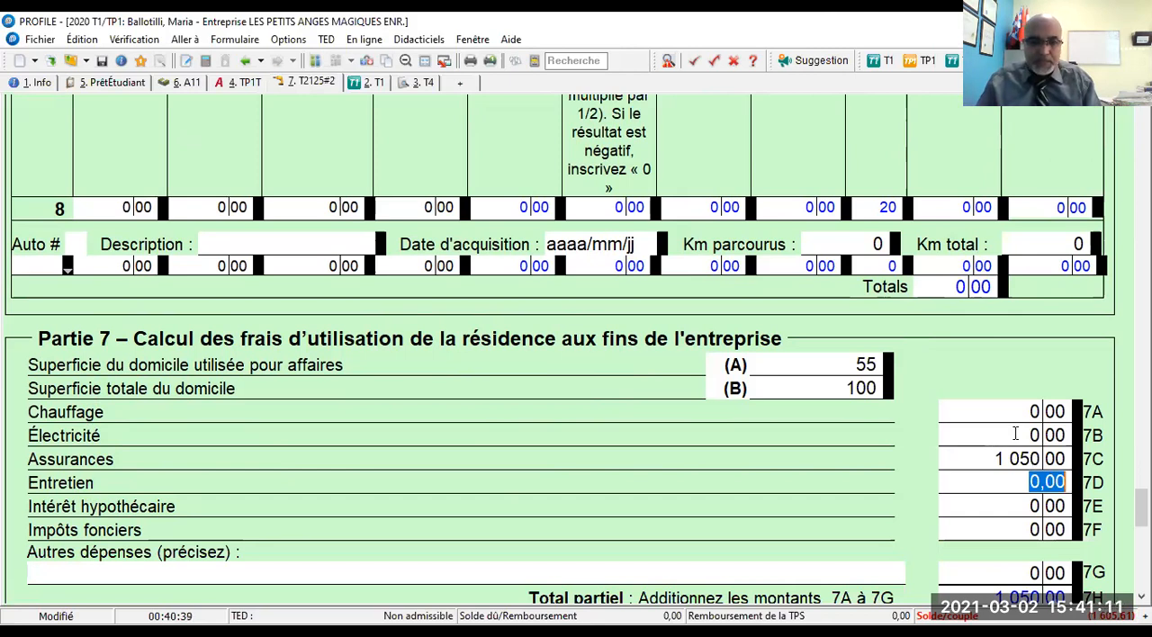
pyautogui.click(1016, 435)
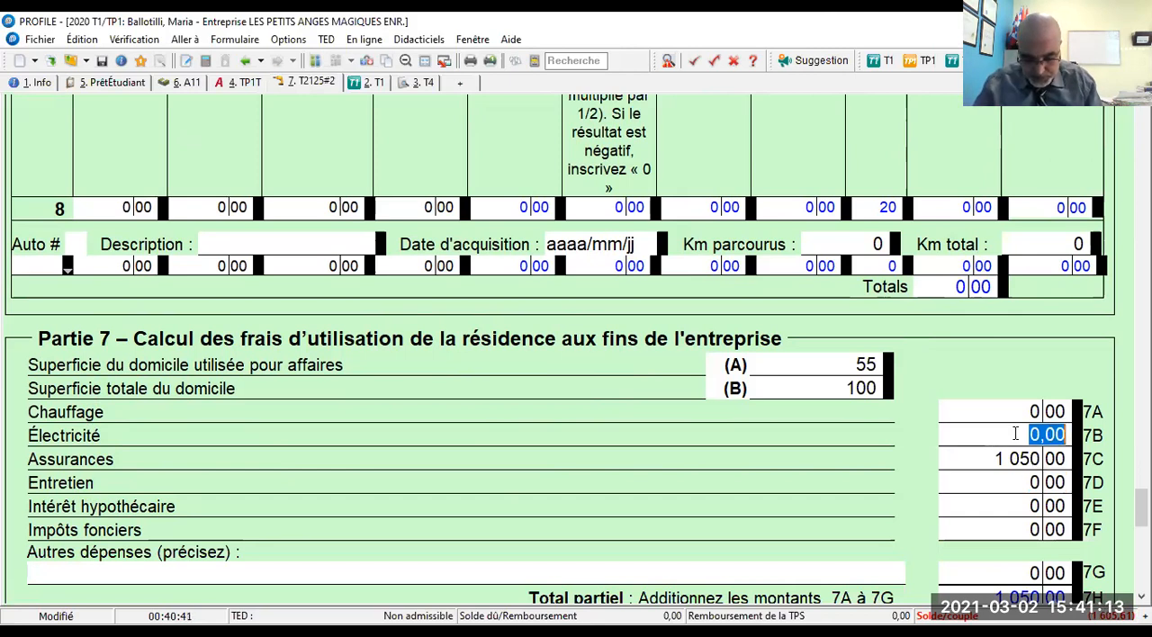
pyautogui.write('2650')
pyautogui.press('Tab')
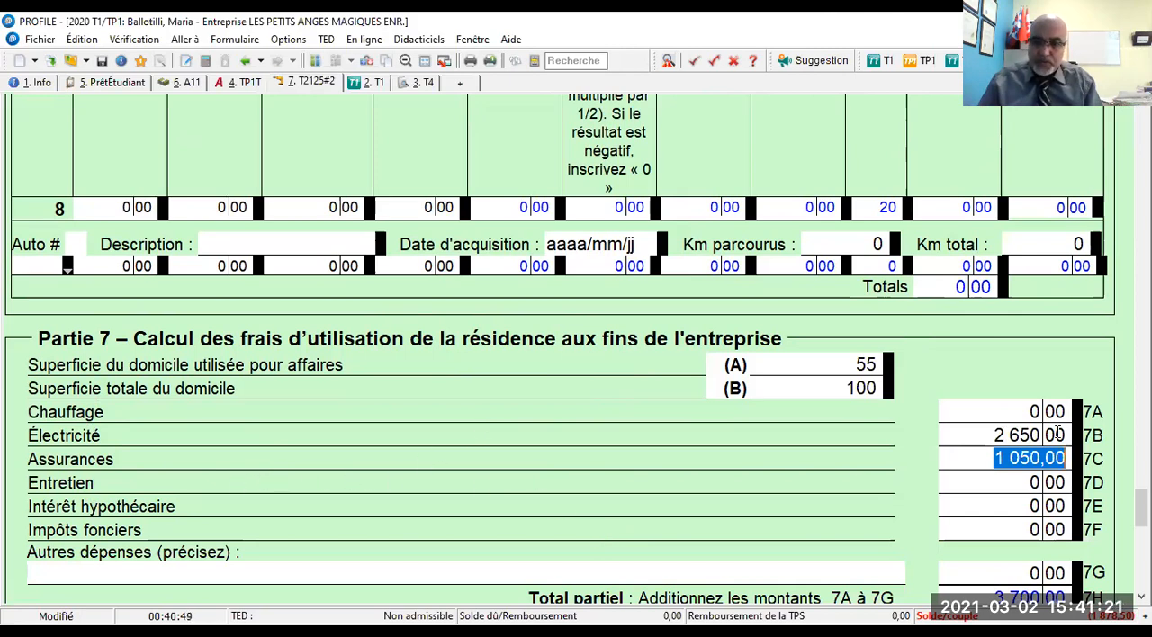
# - Enter 600 for Entretien on line 7D of the home-use expenses
pyautogui.click(1019, 484)
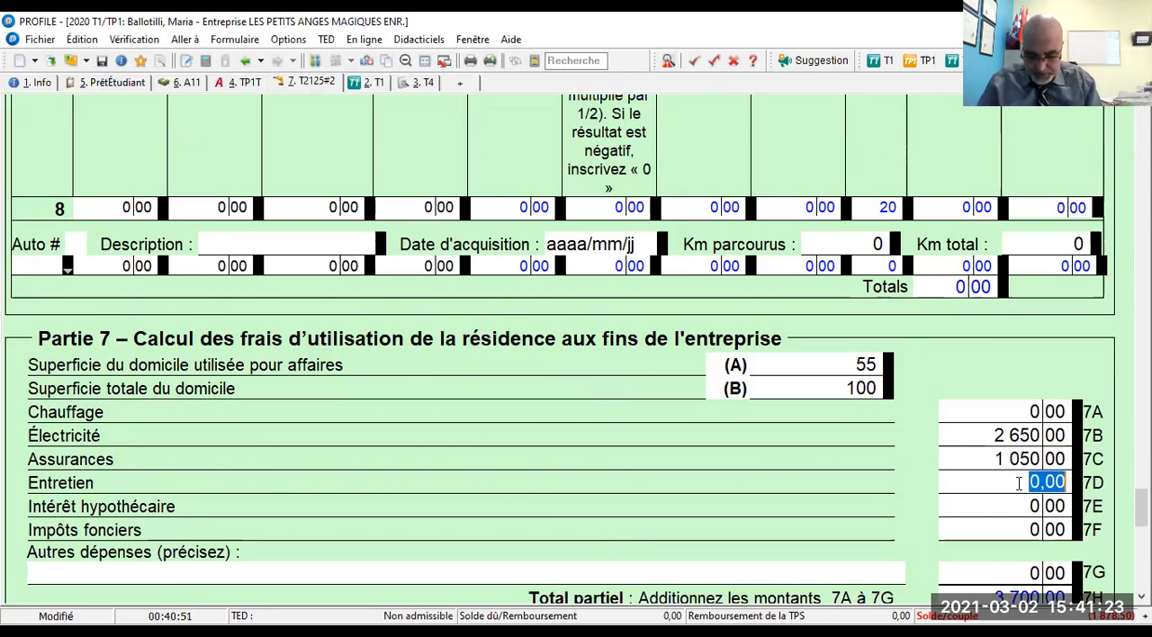
pyautogui.write('600')
pyautogui.press('Tab')
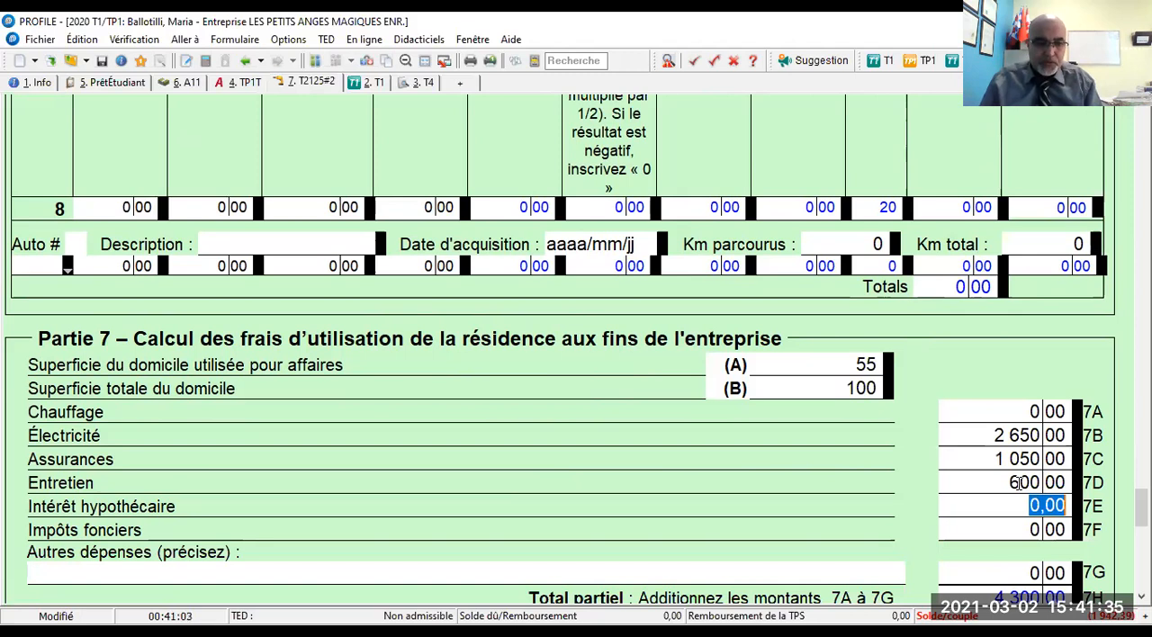
# - Add a 7G other-expense line described as "Permis et cotisations" with an amount of 1 250
pyautogui.click(197, 573)
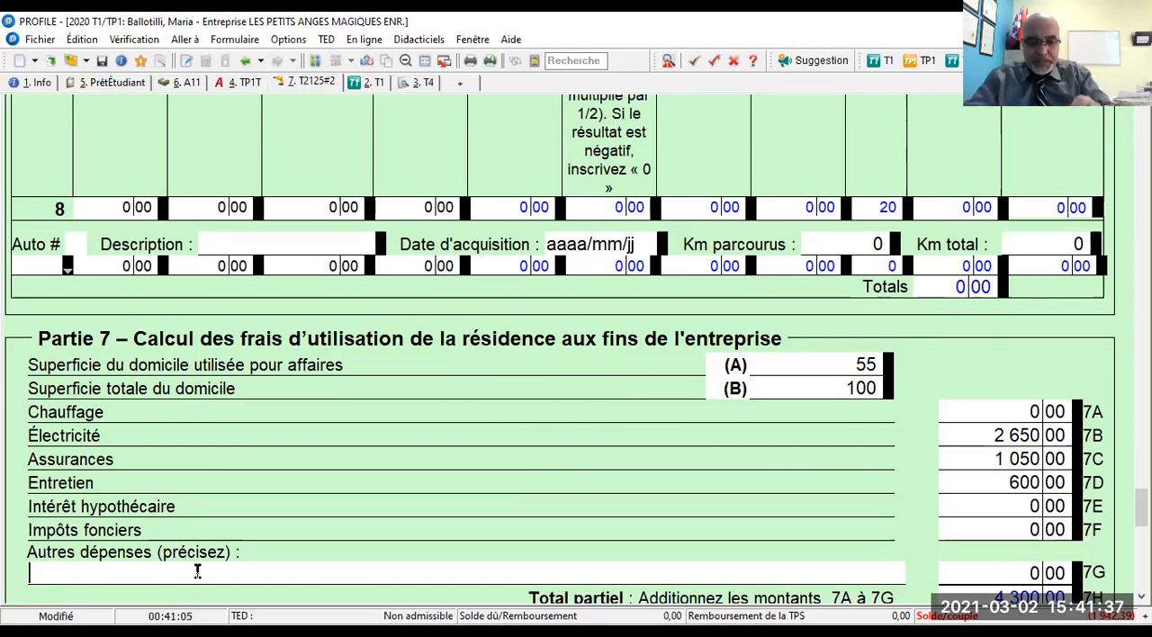
pyautogui.write('Permis et cotisations')
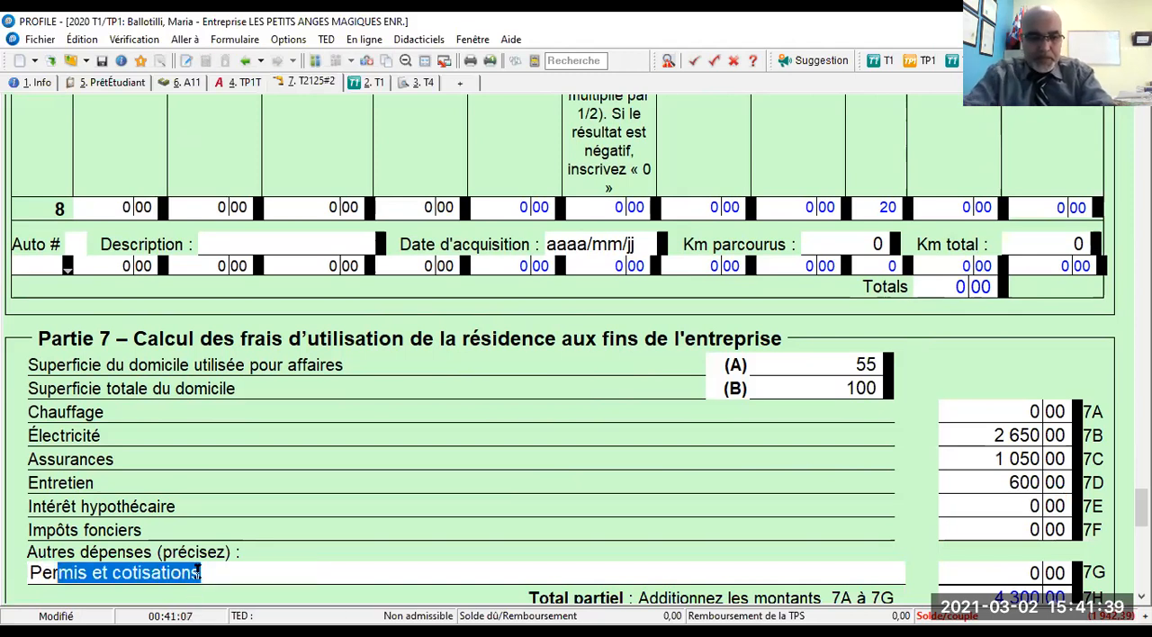
pyautogui.click(1005, 576)
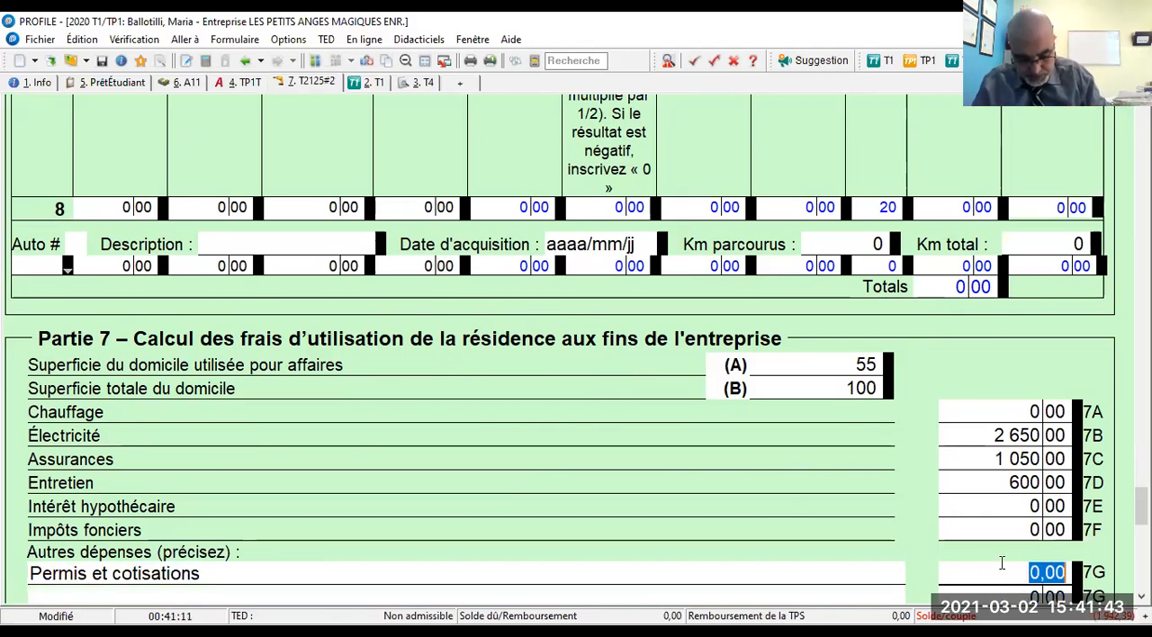
pyautogui.write('1250')
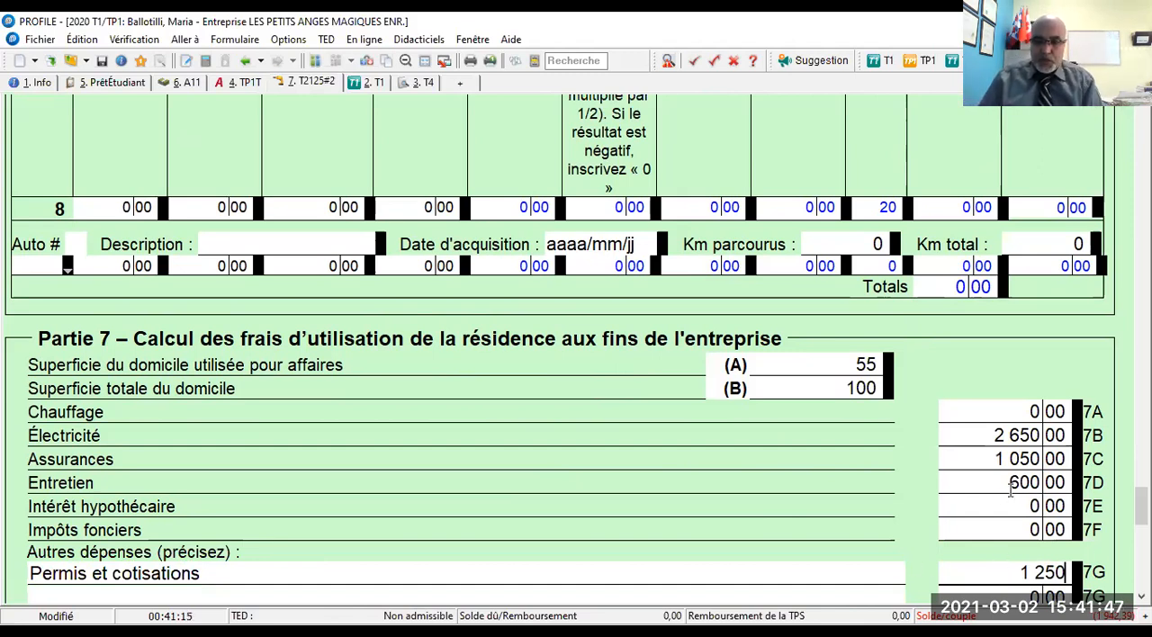
# - Enter 9 500 for Intérêt hypothécaire on line 7E and 18 500 for Impôts fonciers on line 7F
pyautogui.click(1002, 503)
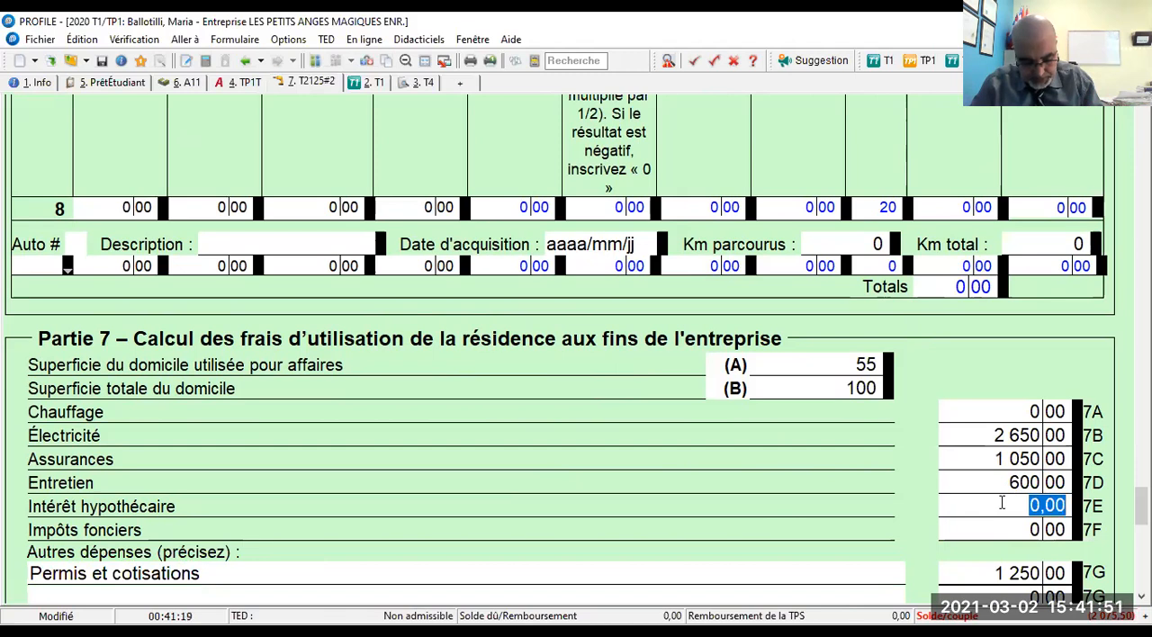
pyautogui.write('9500')
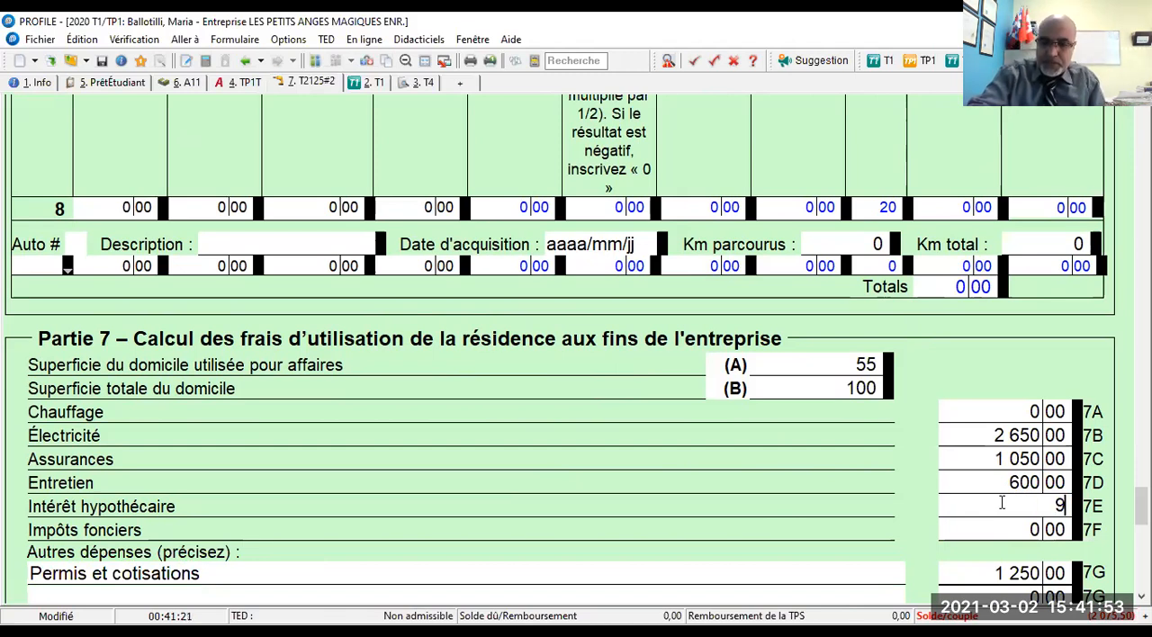
pyautogui.press('Tab')
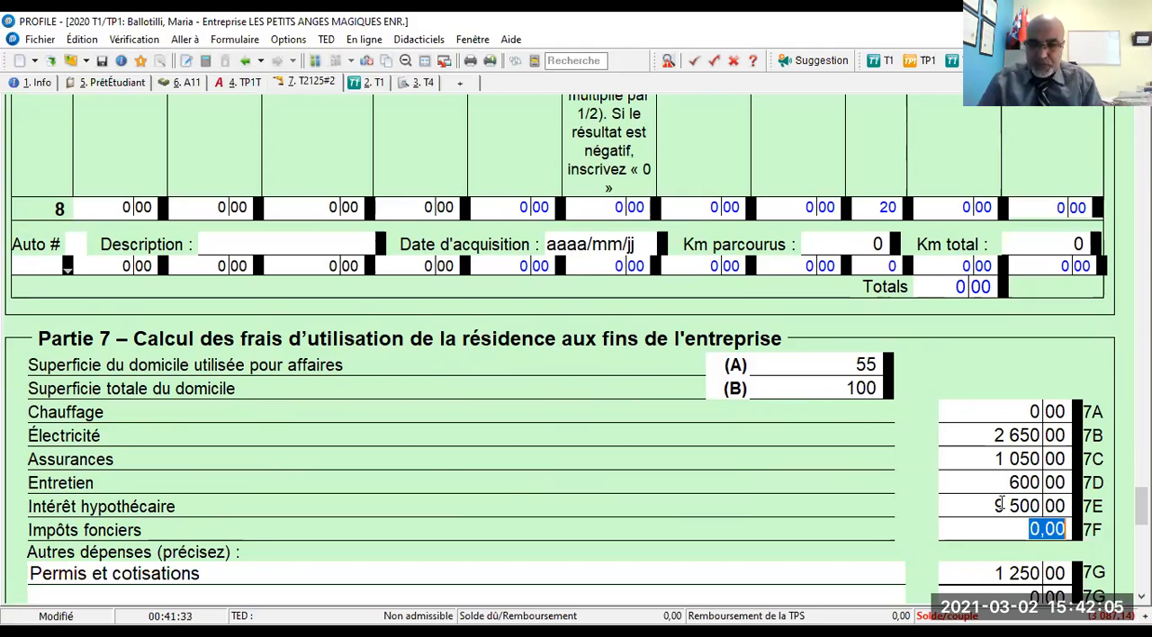
pyautogui.write('18500')
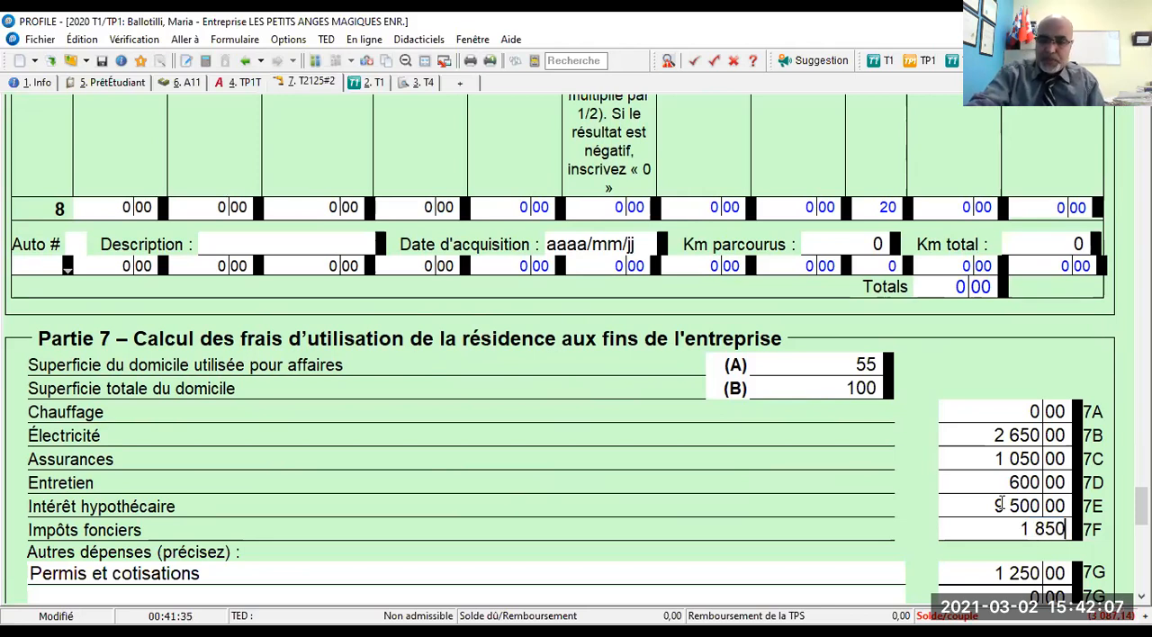
pyautogui.press('Tab')
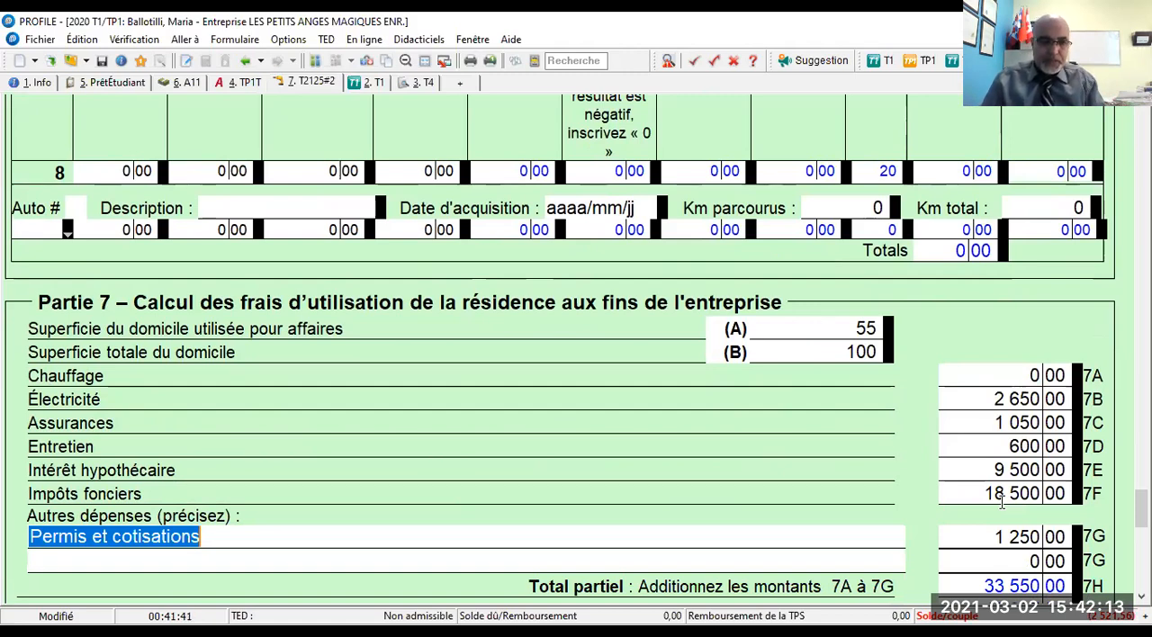
# - Add a second 7G other-expense line in Partie 7 described as "Téléphonie et internet"
pyautogui.scroll(-1, 985, 526)
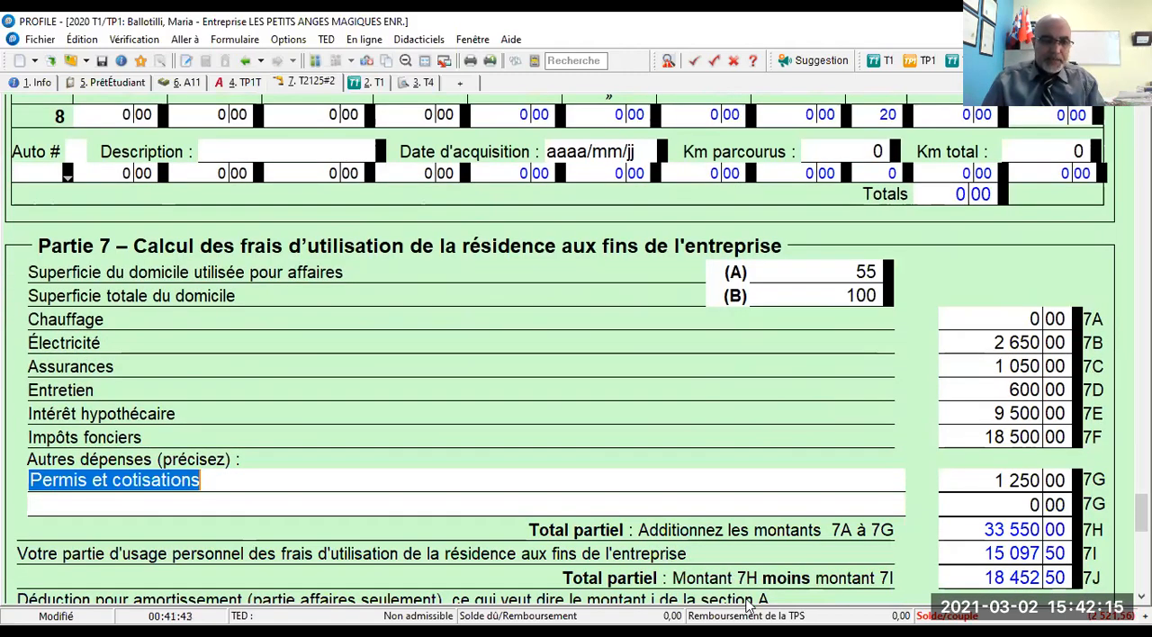
pyautogui.click(180, 509)
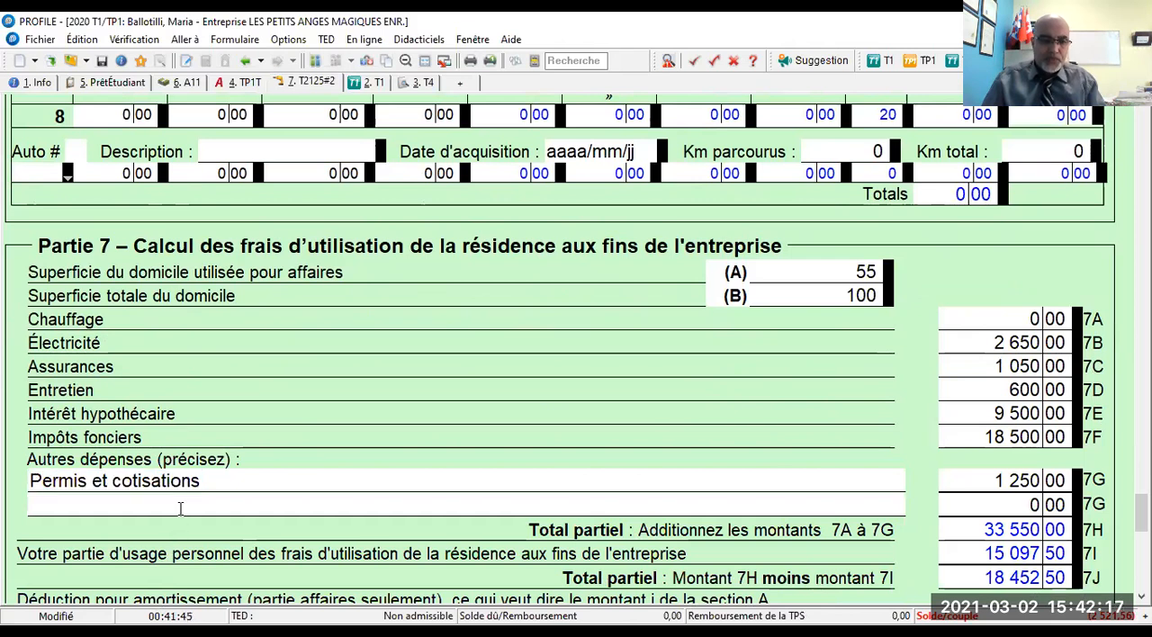
pyautogui.write('Téléphonie et internet')
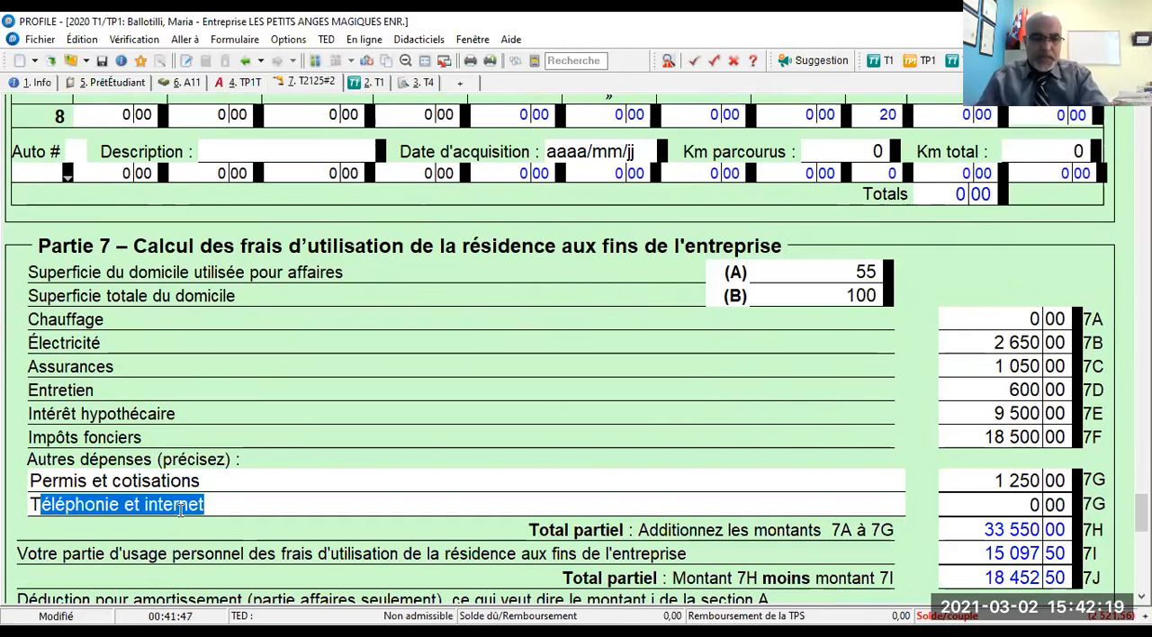
pyautogui.click(986, 506)
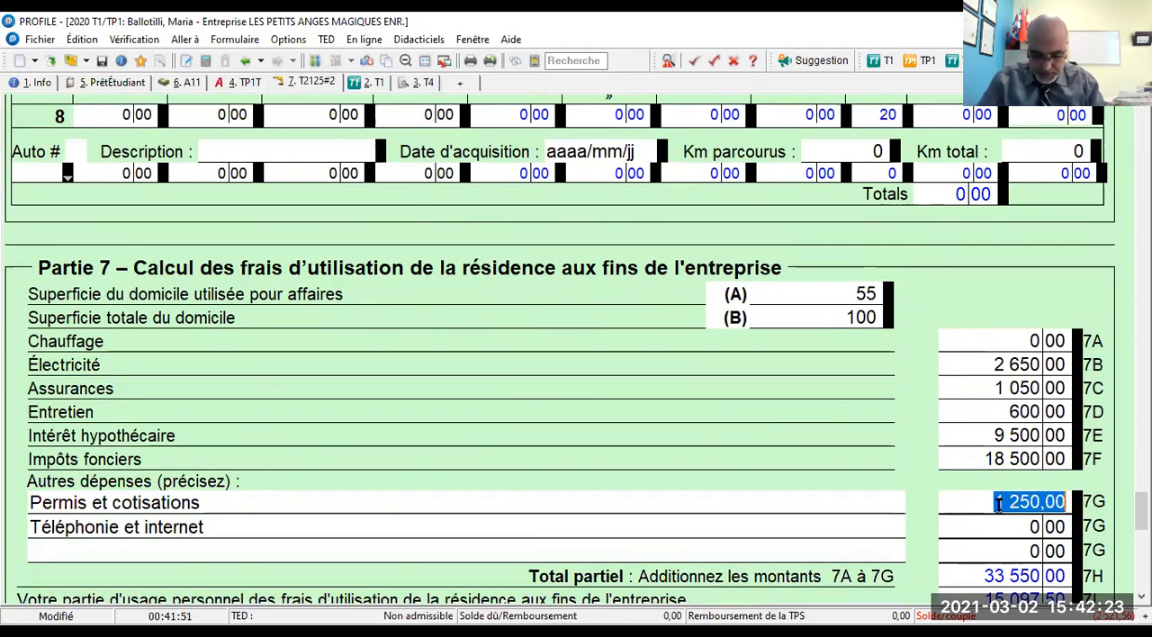
pyautogui.write('1200')
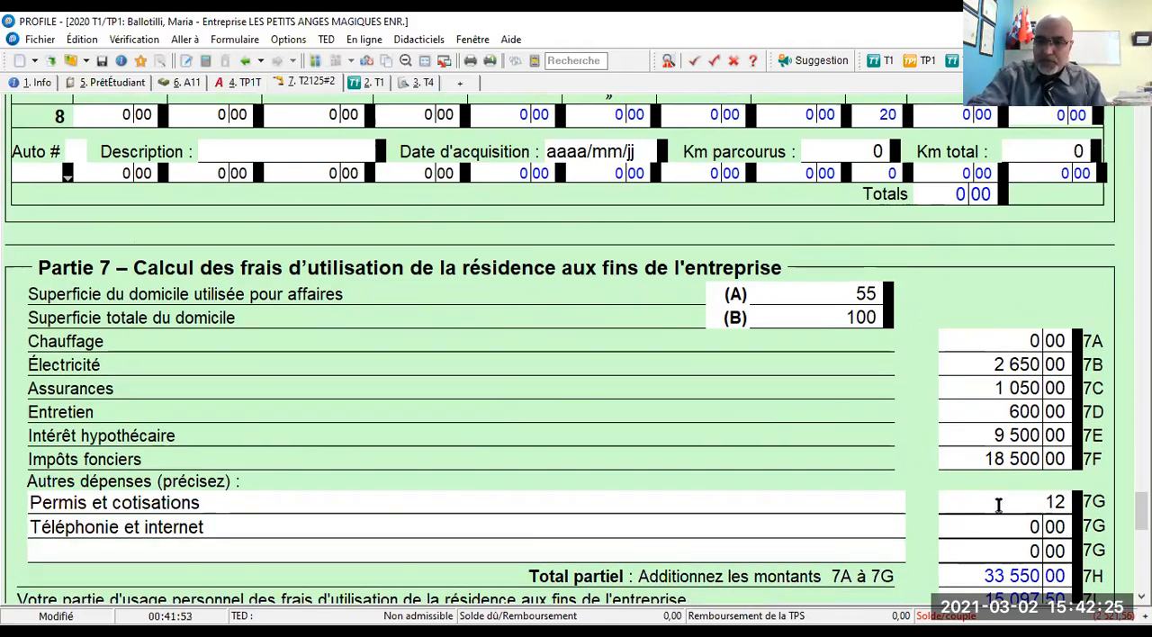
pyautogui.press('Tab')
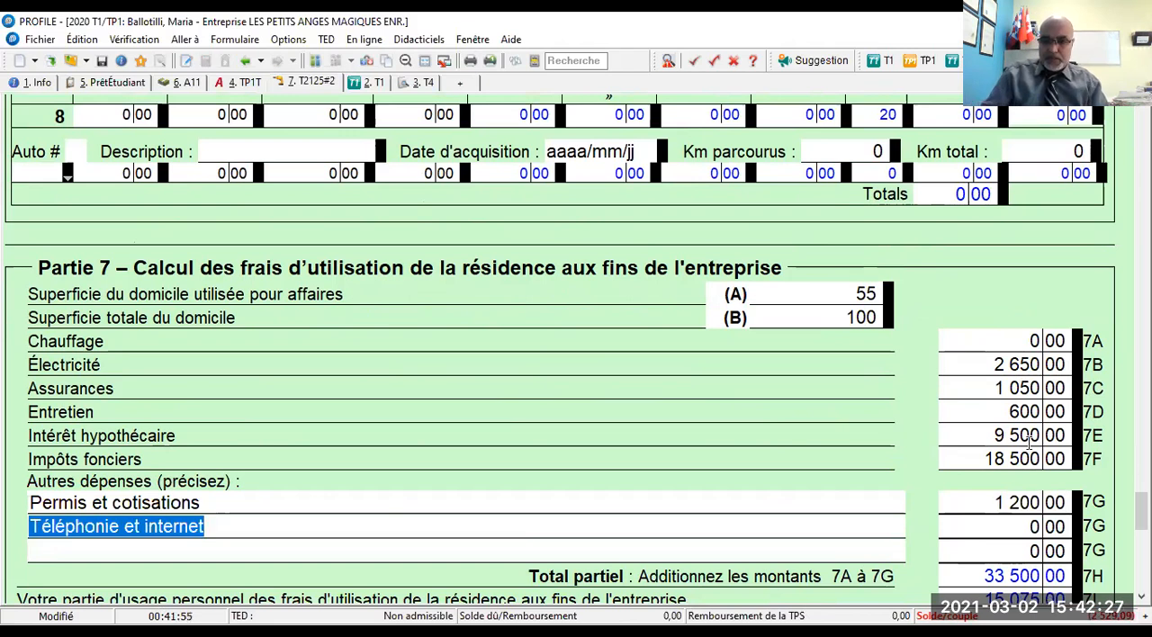
pyautogui.click(1024, 437)
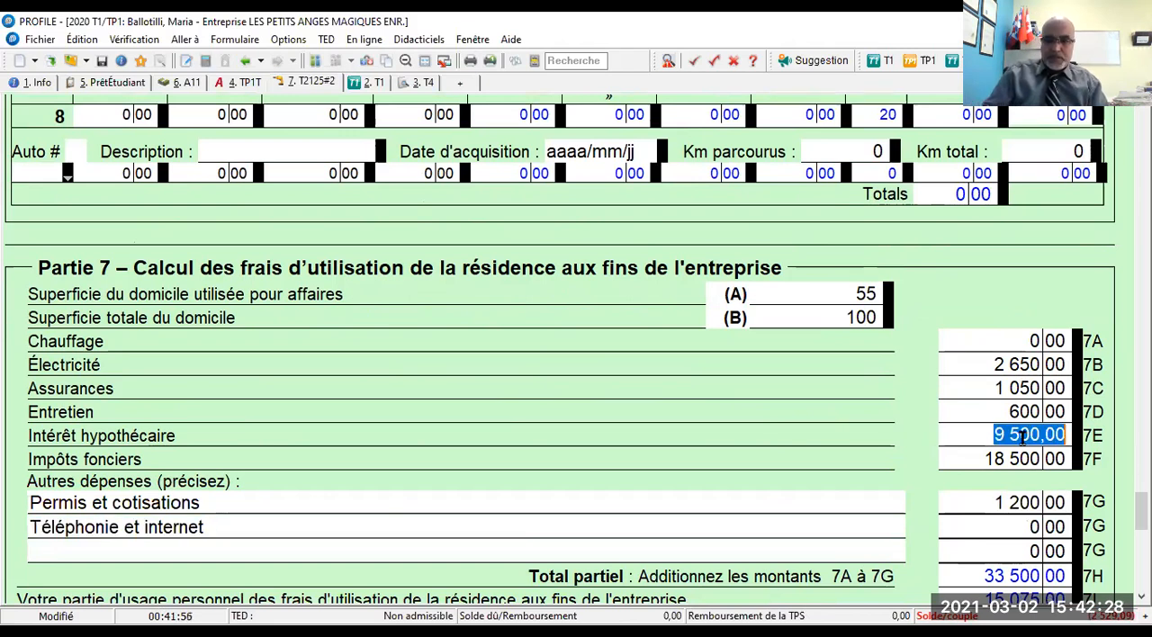
pyautogui.click(998, 502)
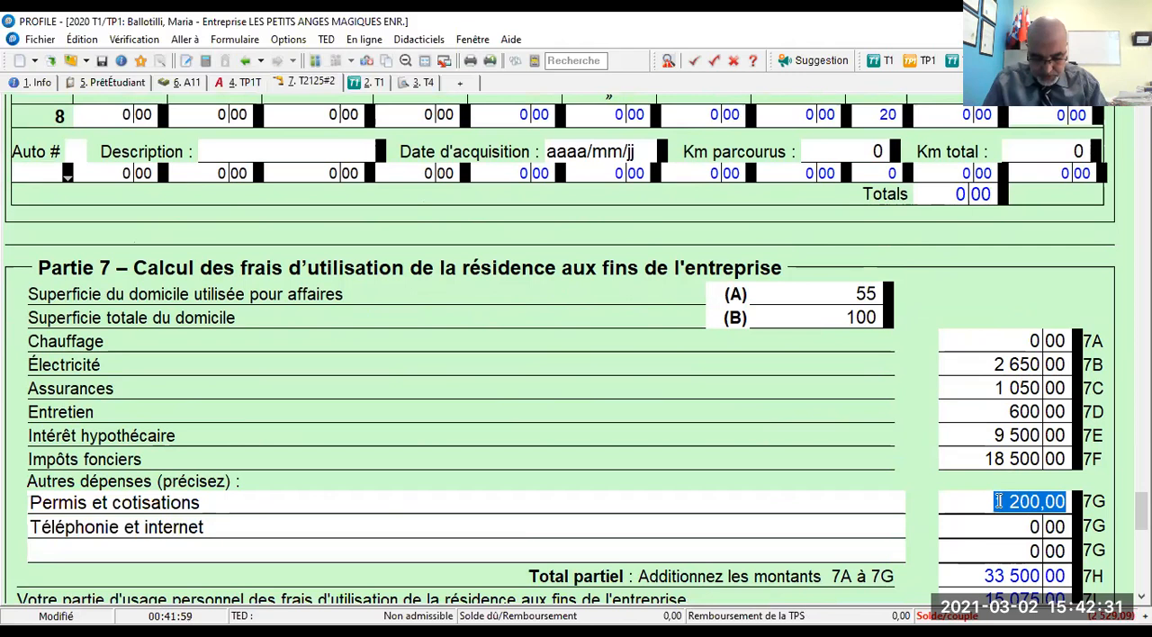
pyautogui.write('1 250')
pyautogui.press('Tab')
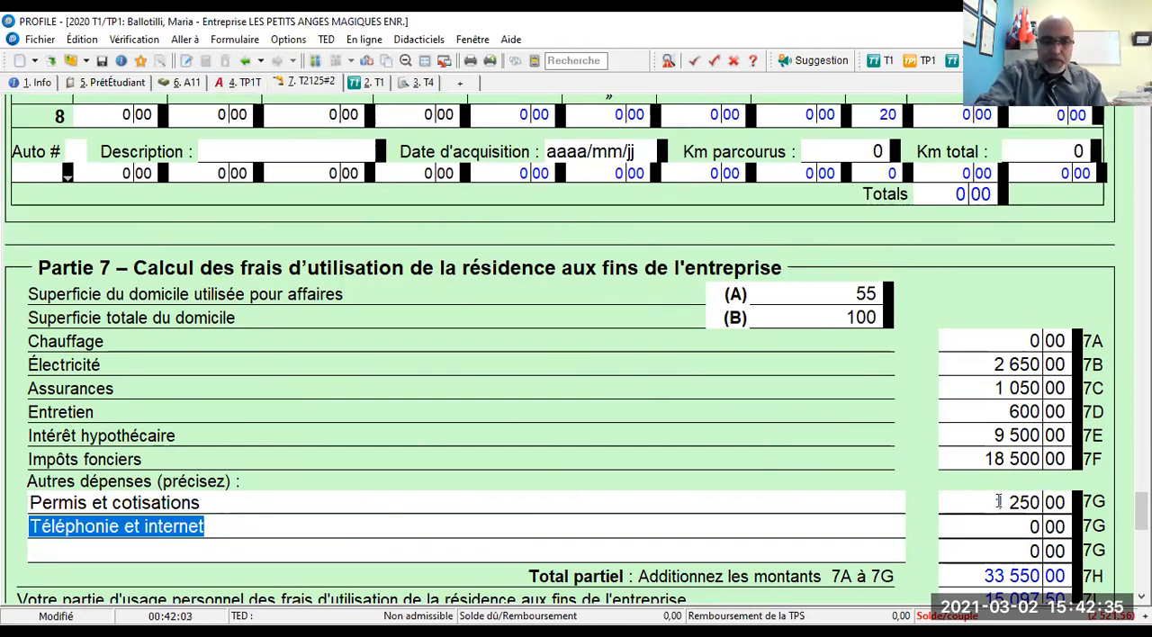
# - Enter 1 200 as the amount for Téléphonie et internet on its 7G line
pyautogui.press('Tab')
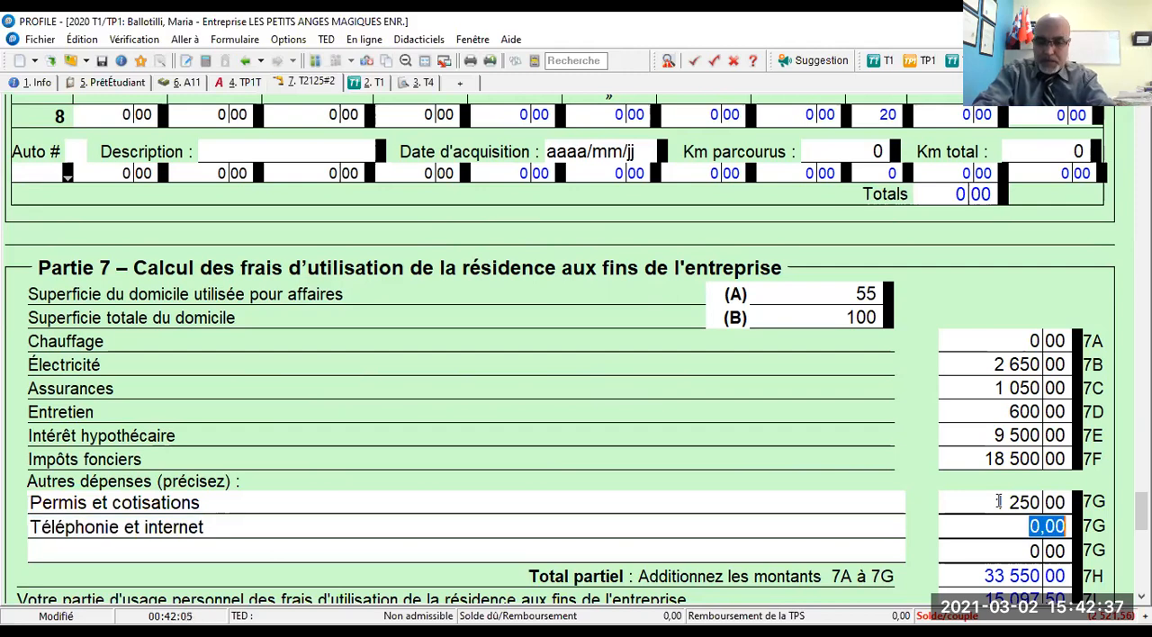
pyautogui.write('1200')
pyautogui.press('Tab')
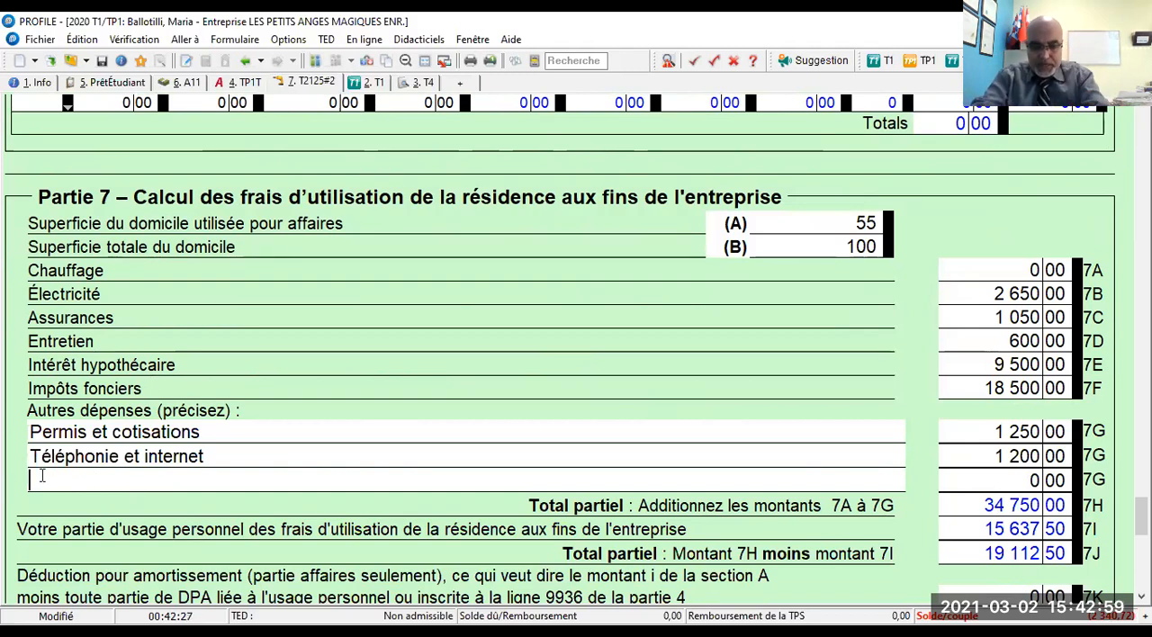
# - Add a third 7G other-expense line described as "Produits d'entretien et de nettoyage" with an amount of 2 500
pyautogui.write('Pr')
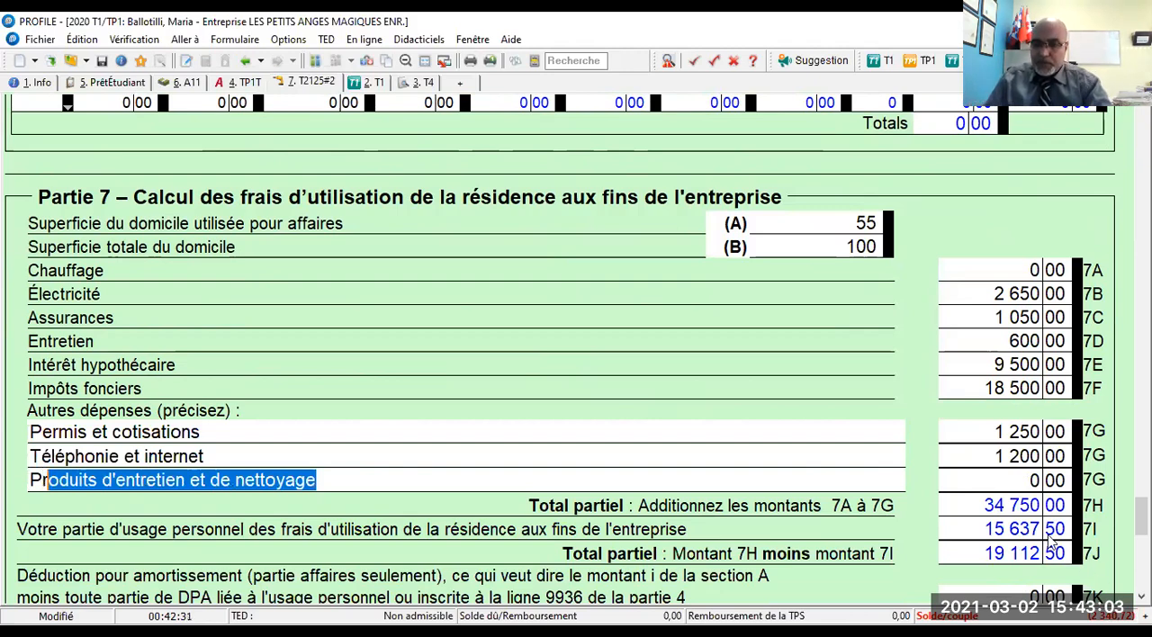
pyautogui.click(1025, 481)
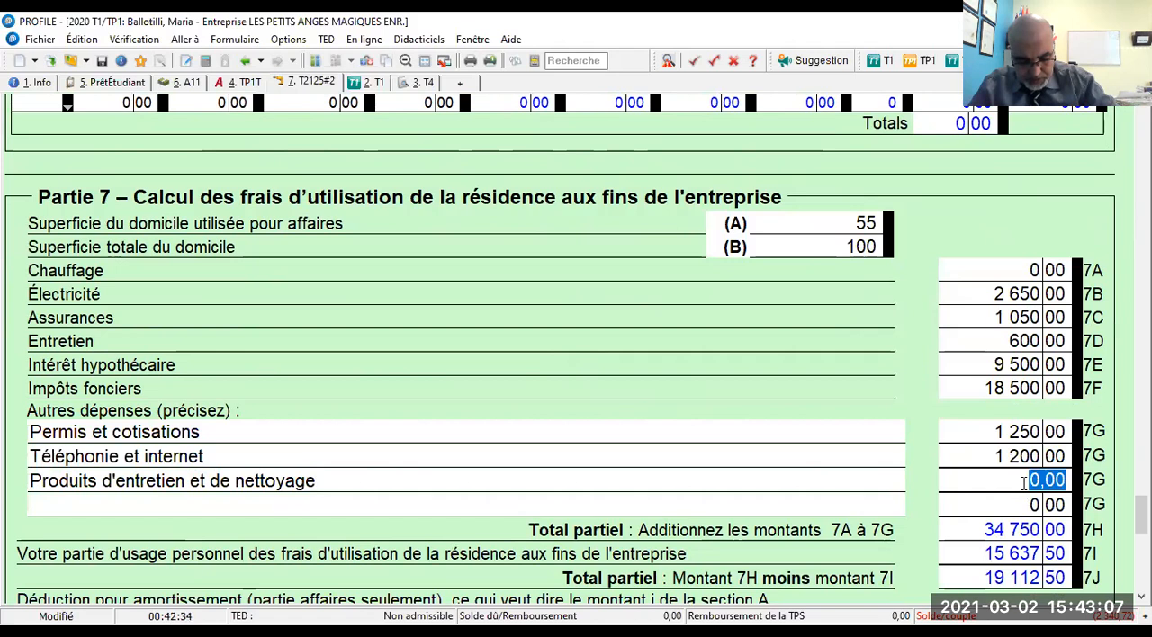
pyautogui.write('2500')
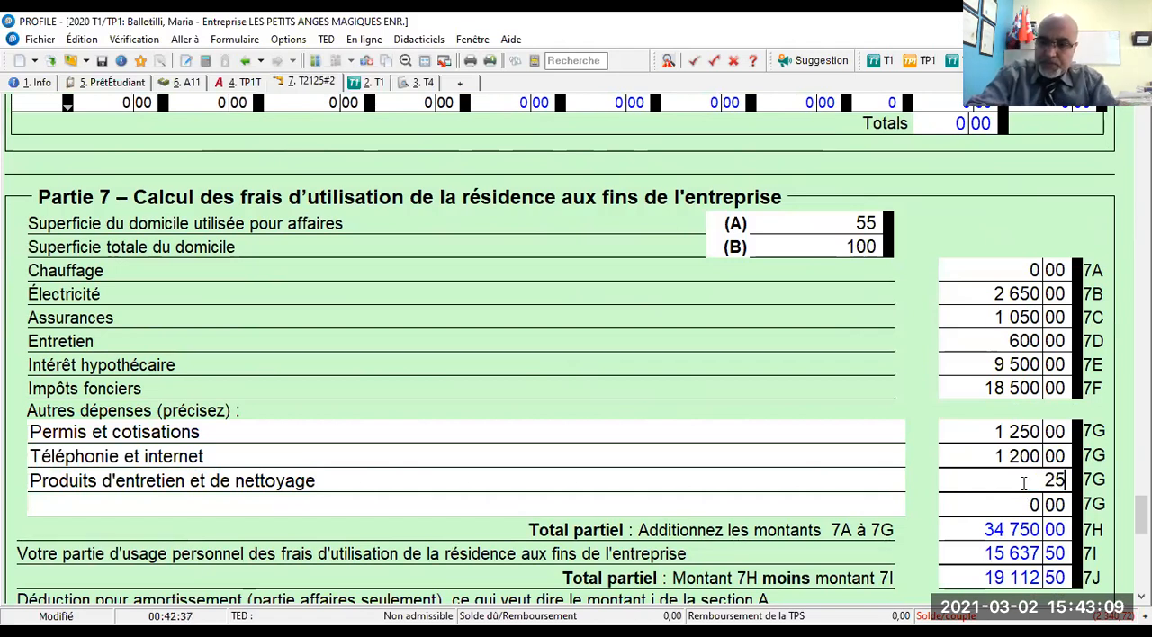
pyautogui.press('Tab')
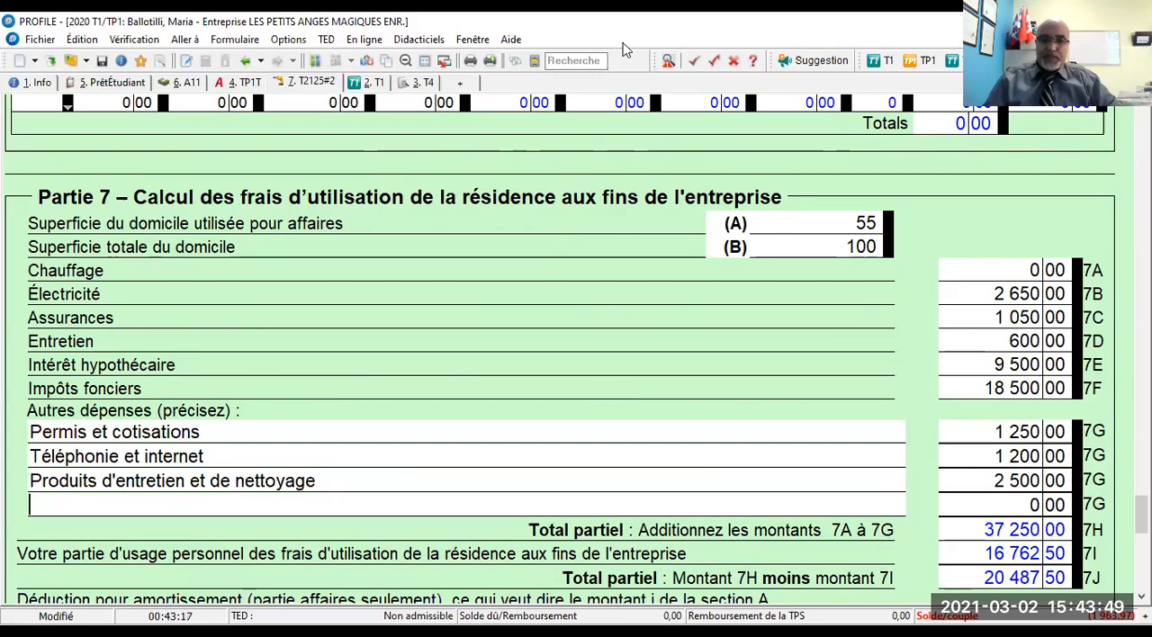
# - Switch to the husband's return and open the Québec TP-80 form linked to the T2125 for Coiffure Magique enr
pyautogui.scroll(-10, 706, 285)
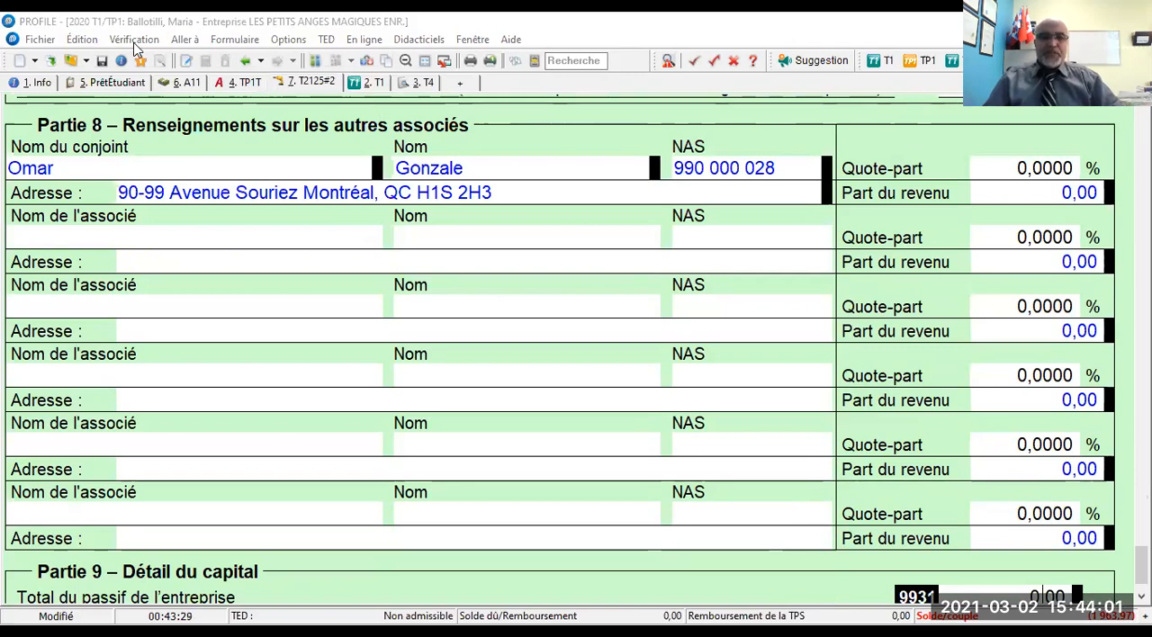
pyautogui.click(40, 82)
pyautogui.click(314, 61)
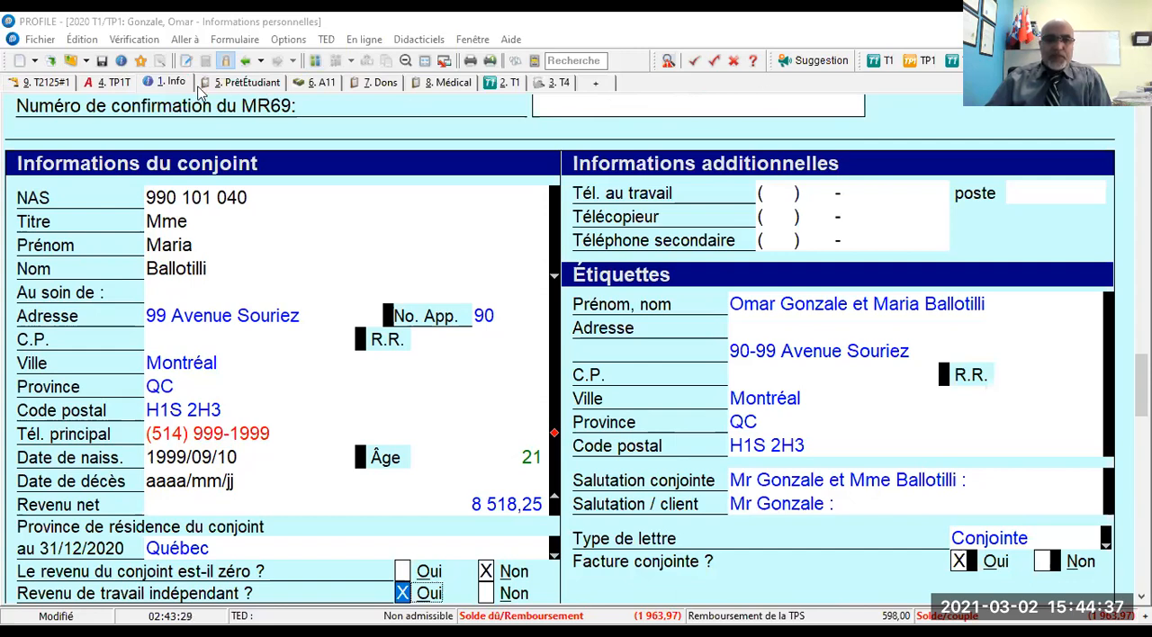
pyautogui.click(52, 83)
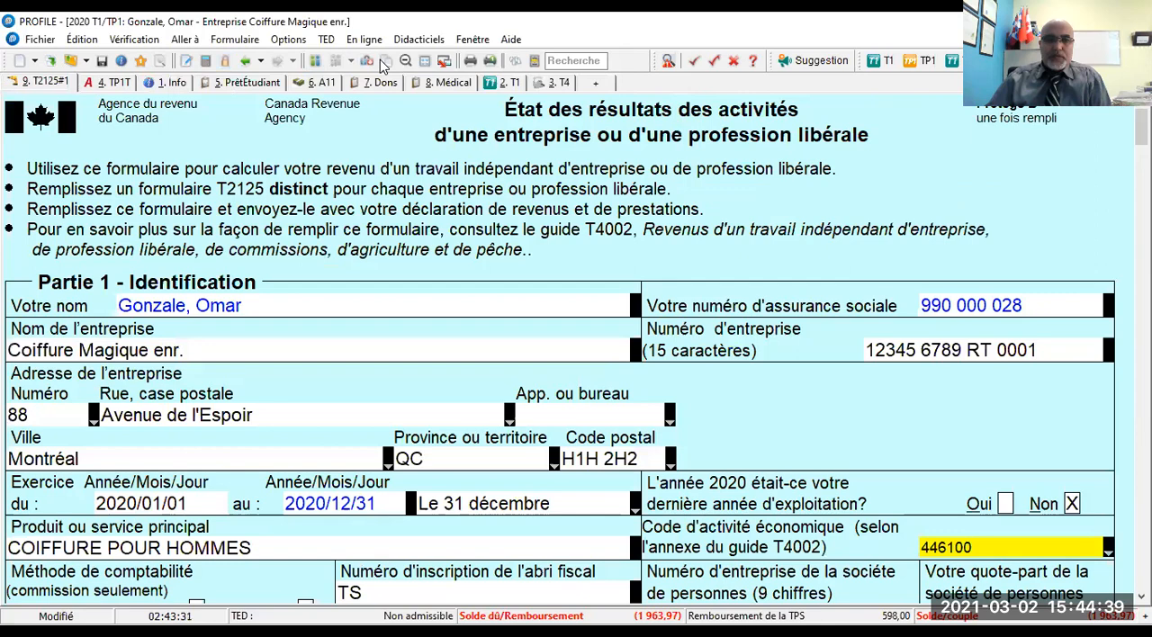
pyautogui.click(366, 62)
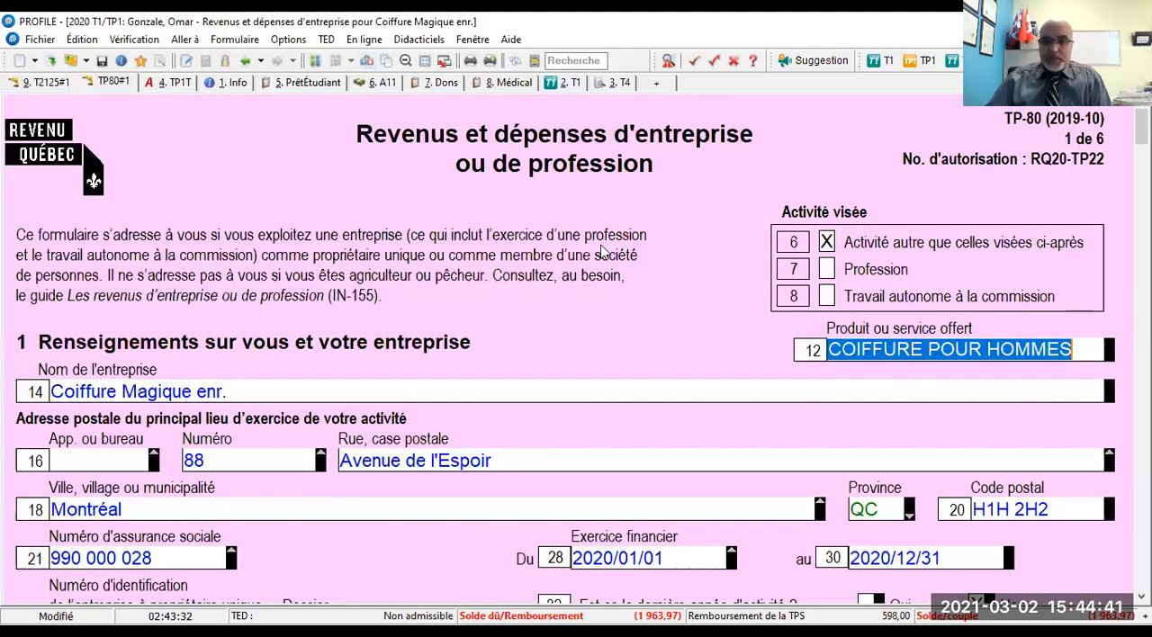
# - Enter the sole proprietorship's identification number on line 22 of the TP-80, with dossier TQ 0001
pyautogui.scroll(-1, 660, 278)
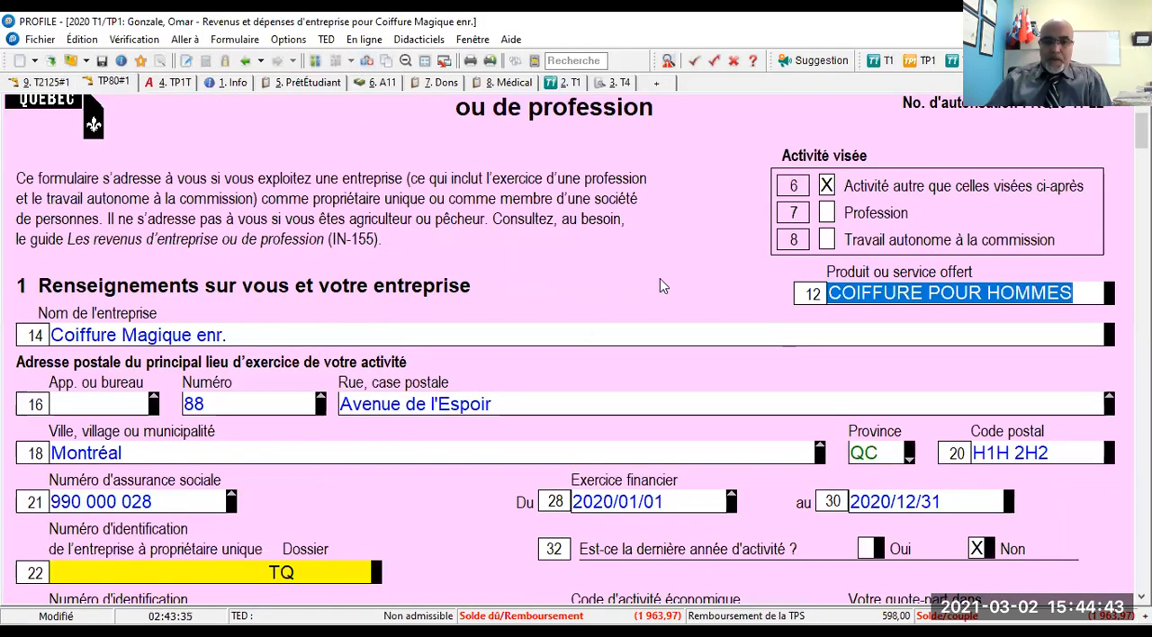
pyautogui.scroll(-2, 660, 278)
pyautogui.scroll(-2, 661, 280)
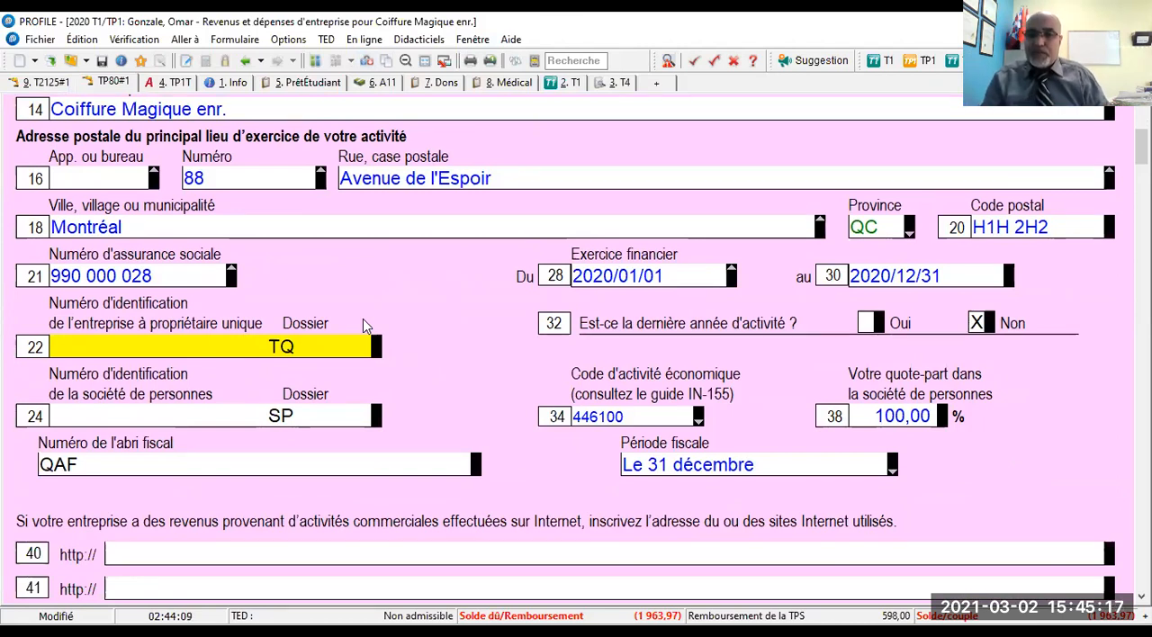
pyautogui.click(157, 348)
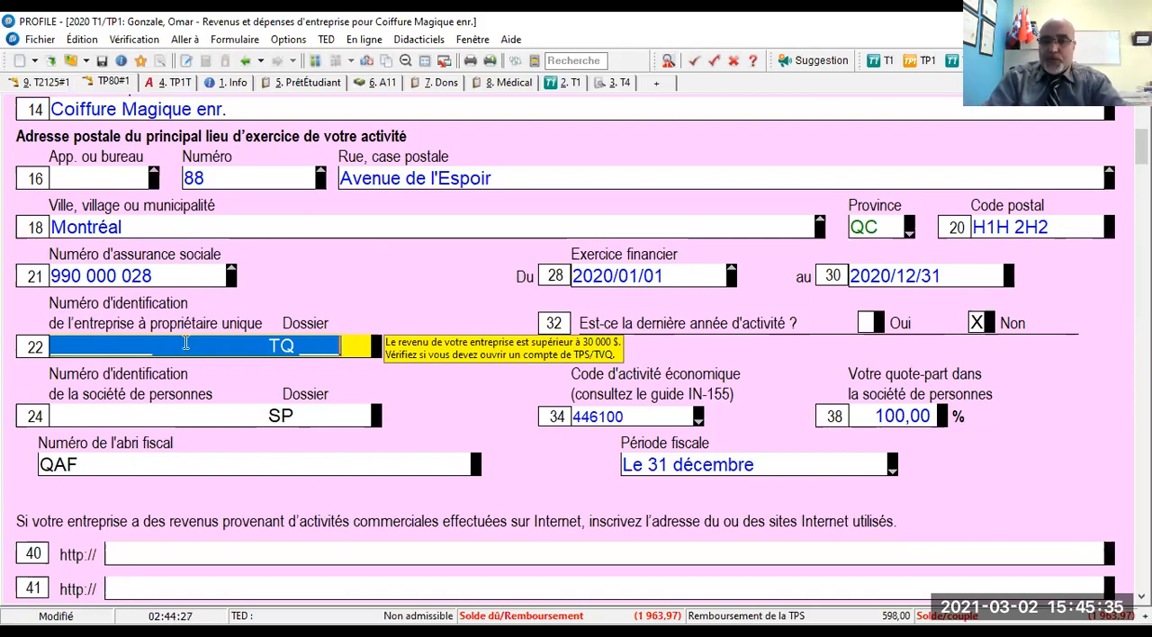
pyautogui.write('1')
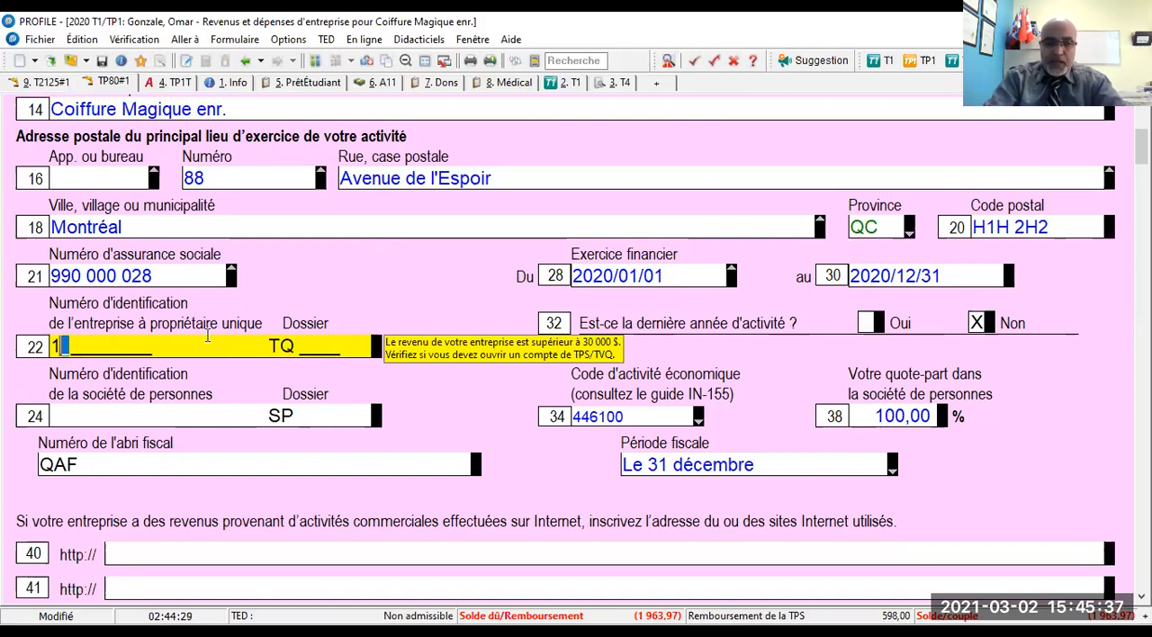
pyautogui.write('23456789')
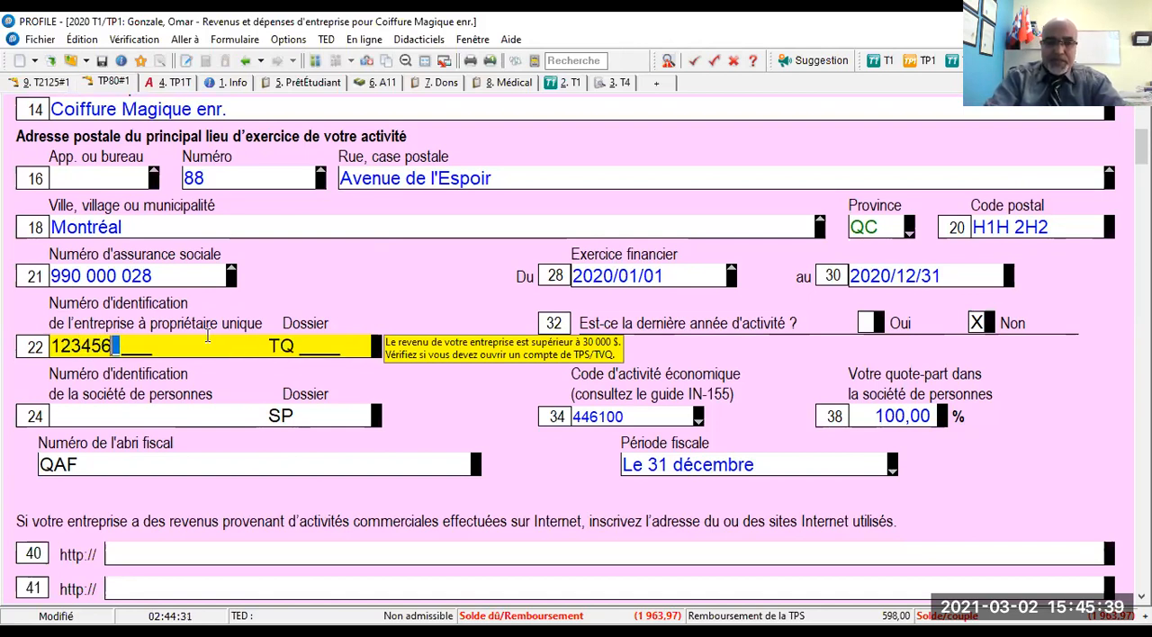
pyautogui.write('0 TQ ')
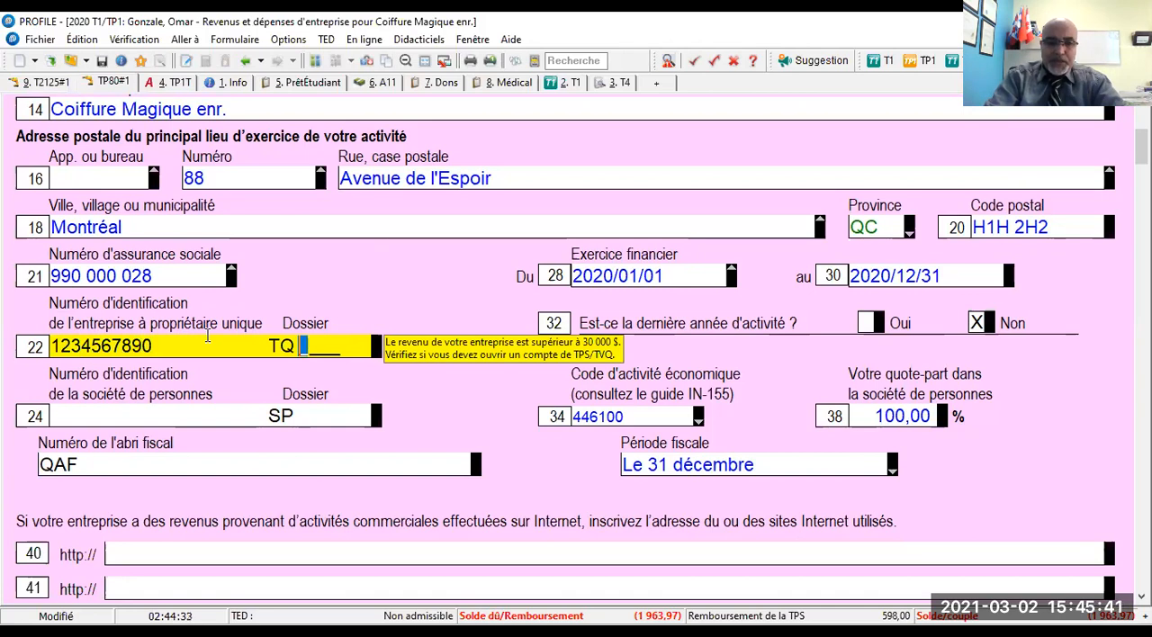
pyautogui.write('0001')
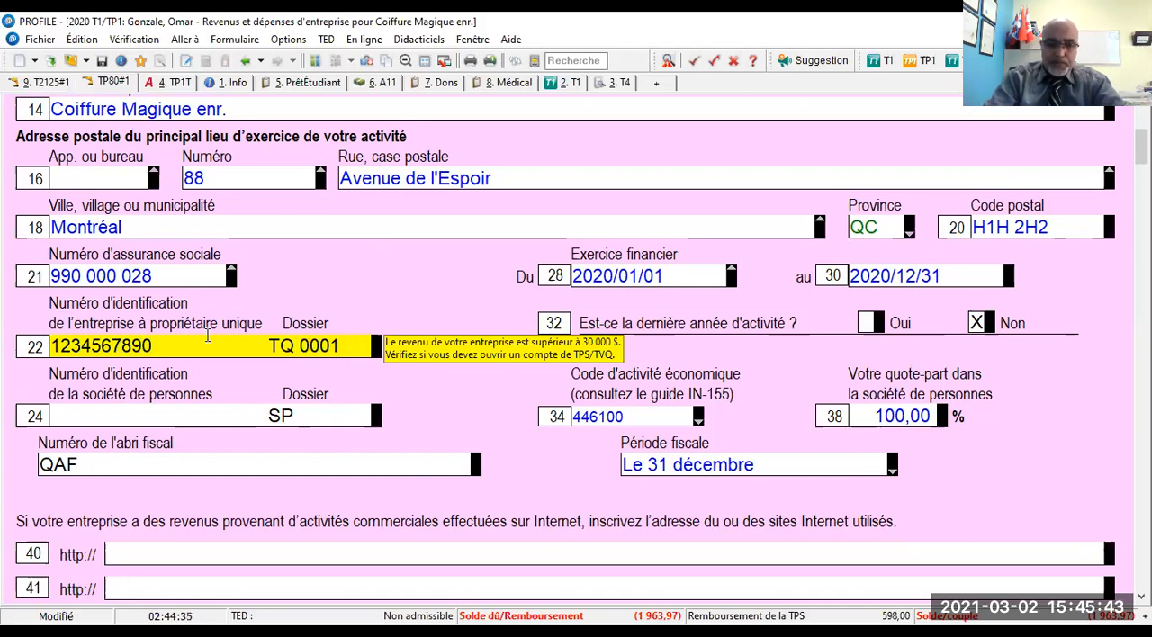
pyautogui.press('Tab')
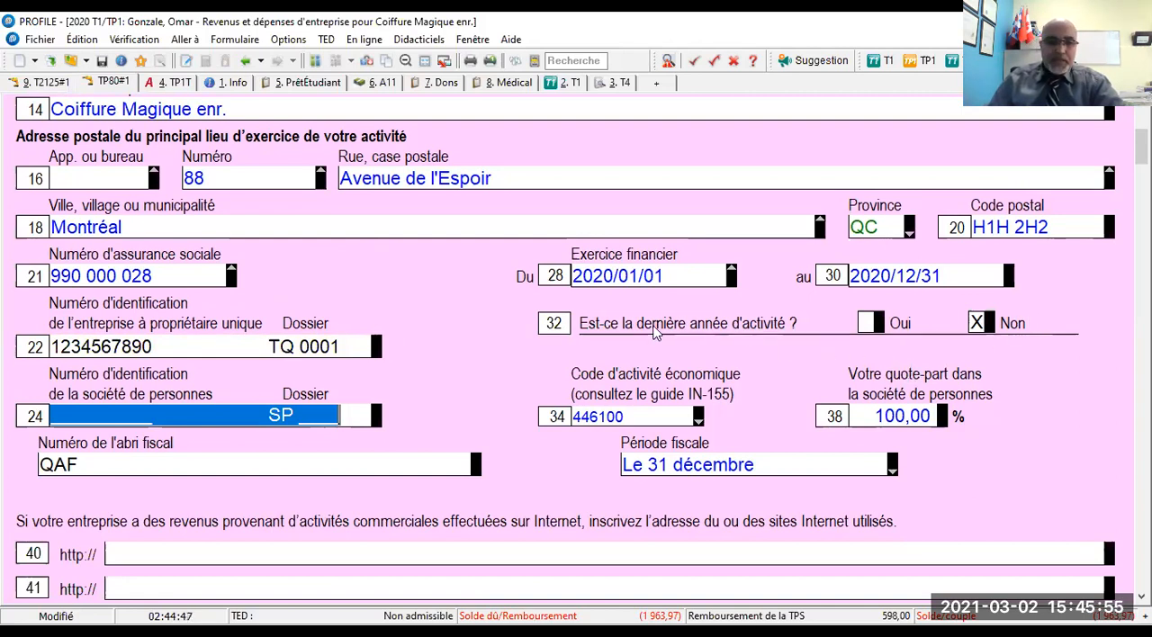
# - Review the rest of section 1, the supplementary information in section 2 and the gross income lines in section 3 of the TP-80
pyautogui.scroll(-3, 656, 333)
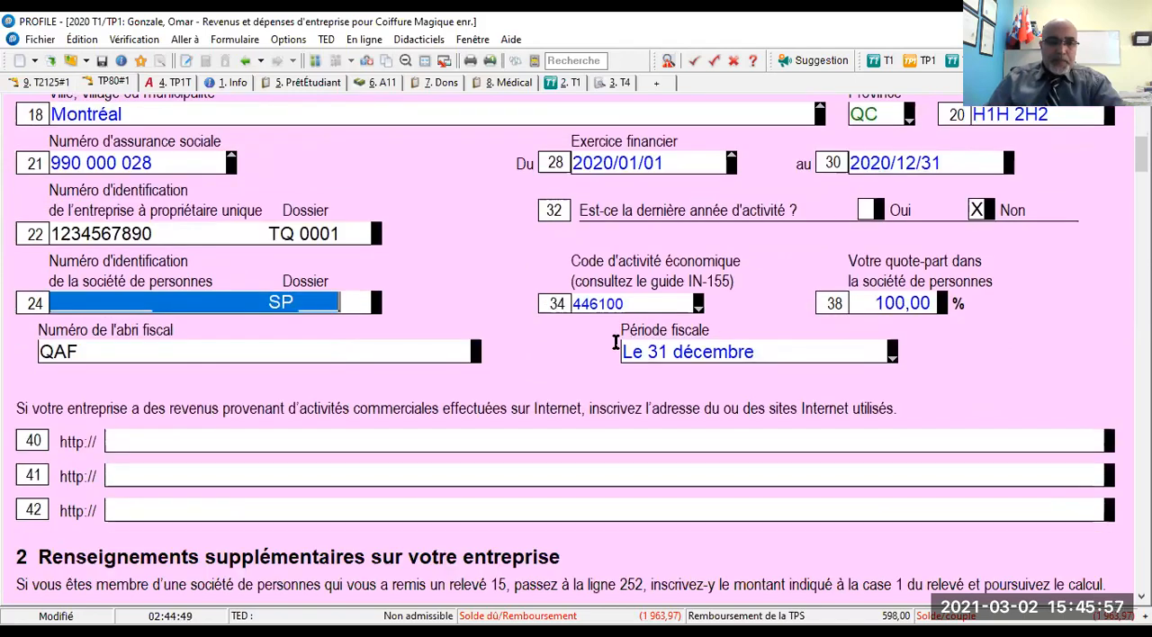
pyautogui.scroll(-1, 658, 361)
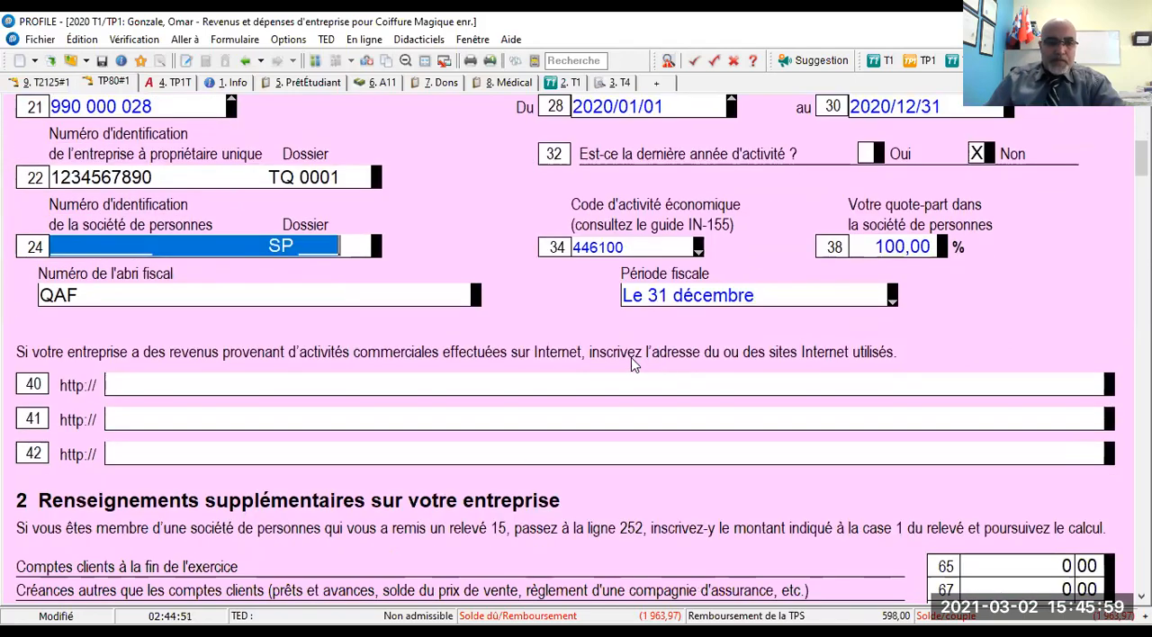
pyautogui.scroll(-6, 618, 357)
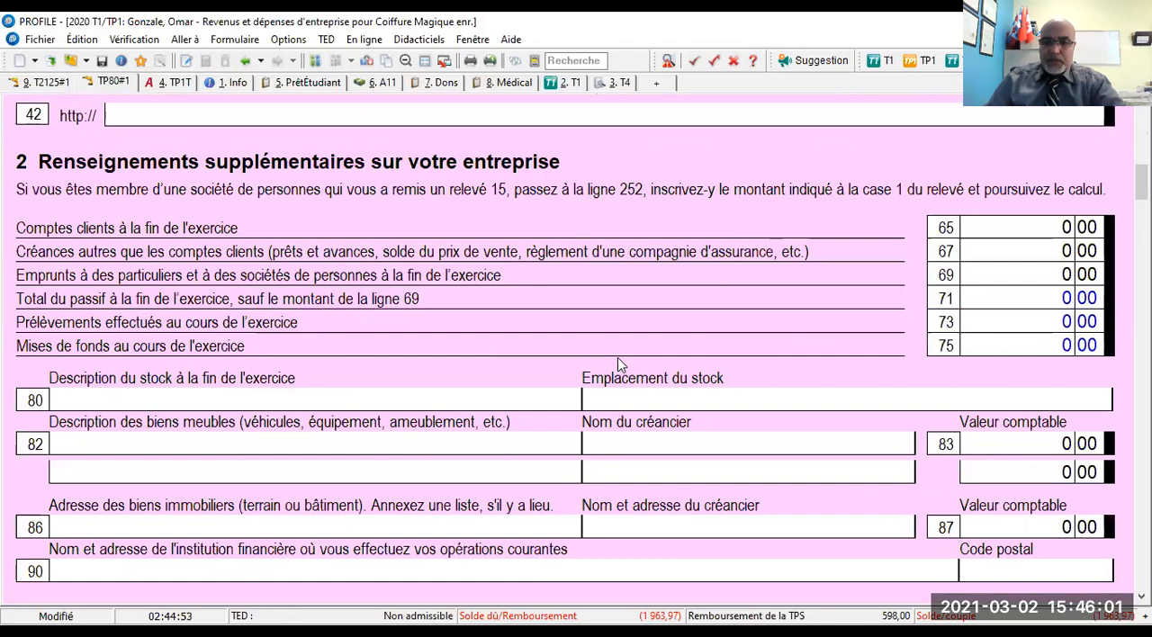
pyautogui.scroll(-1, 617, 357)
pyautogui.scroll(-8, 617, 357)
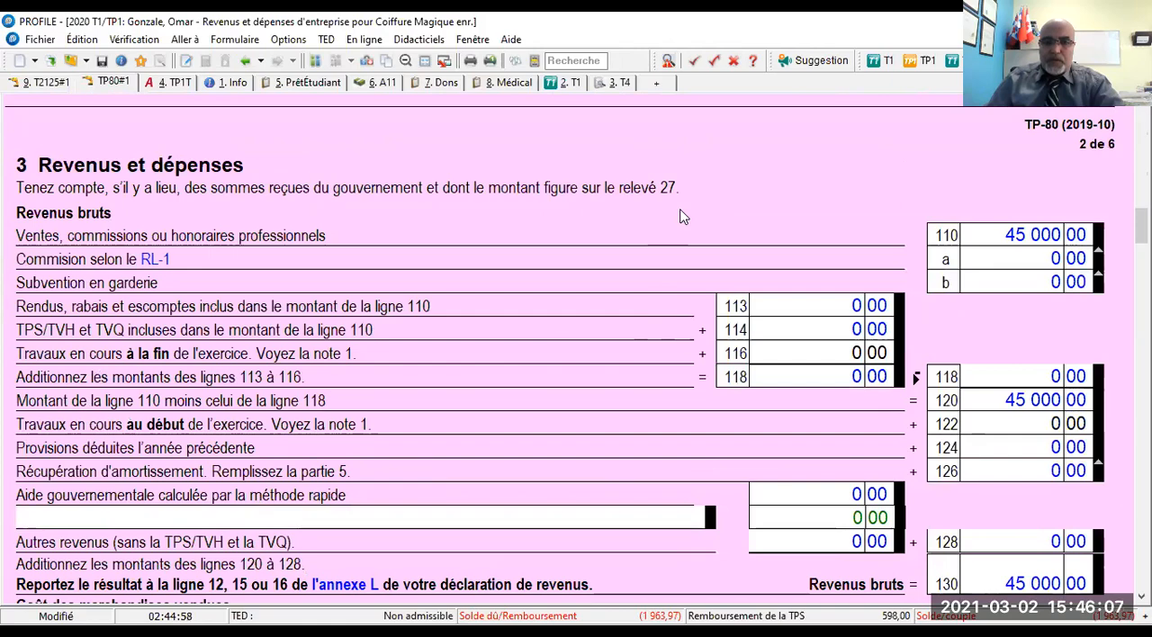
pyautogui.scroll(10, 682, 217)
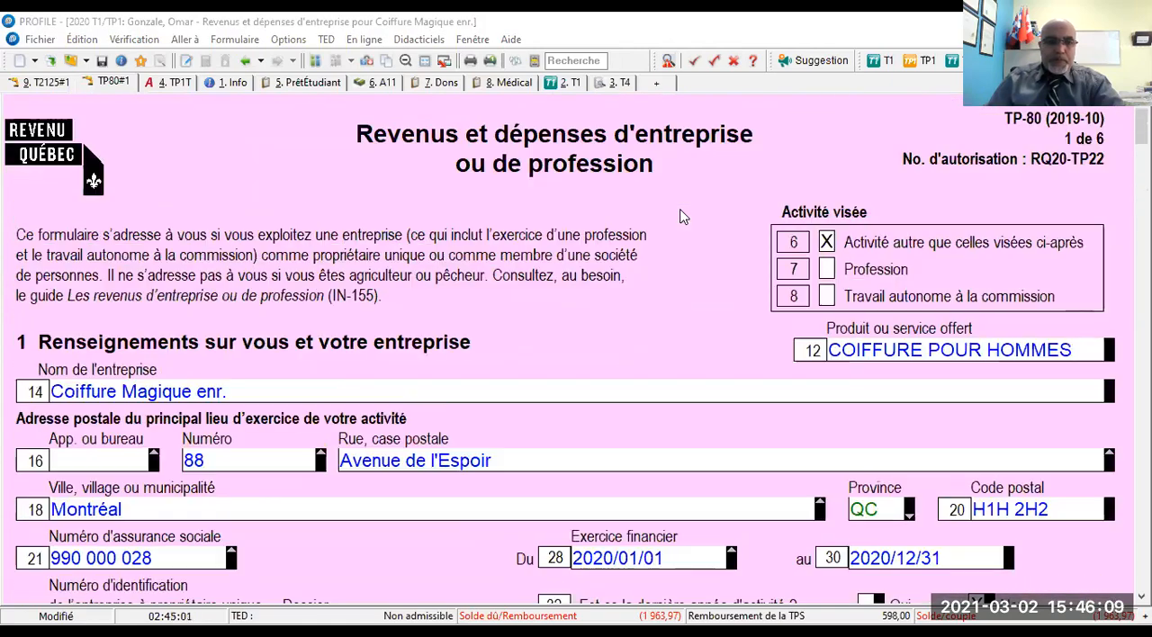
# - Replace the sole proprietorship's identification number on line 22 of the TP-80
pyautogui.scroll(-4, 494, 329)
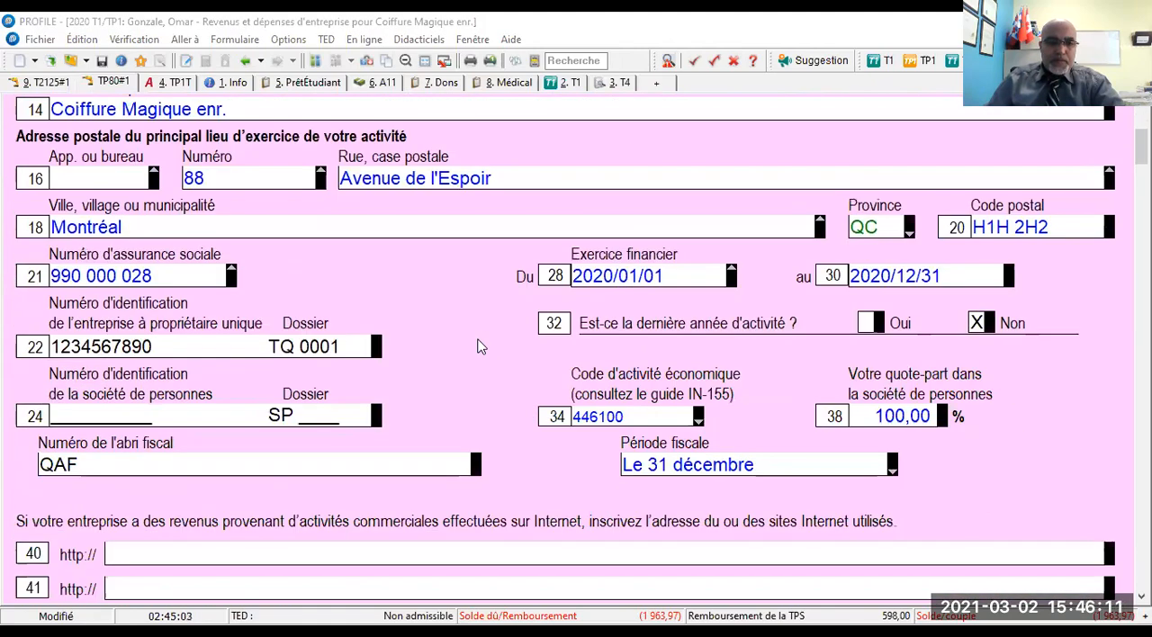
pyautogui.click(163, 351)
pyautogui.moveTo(162, 350); pyautogui.dragTo(50, 326)
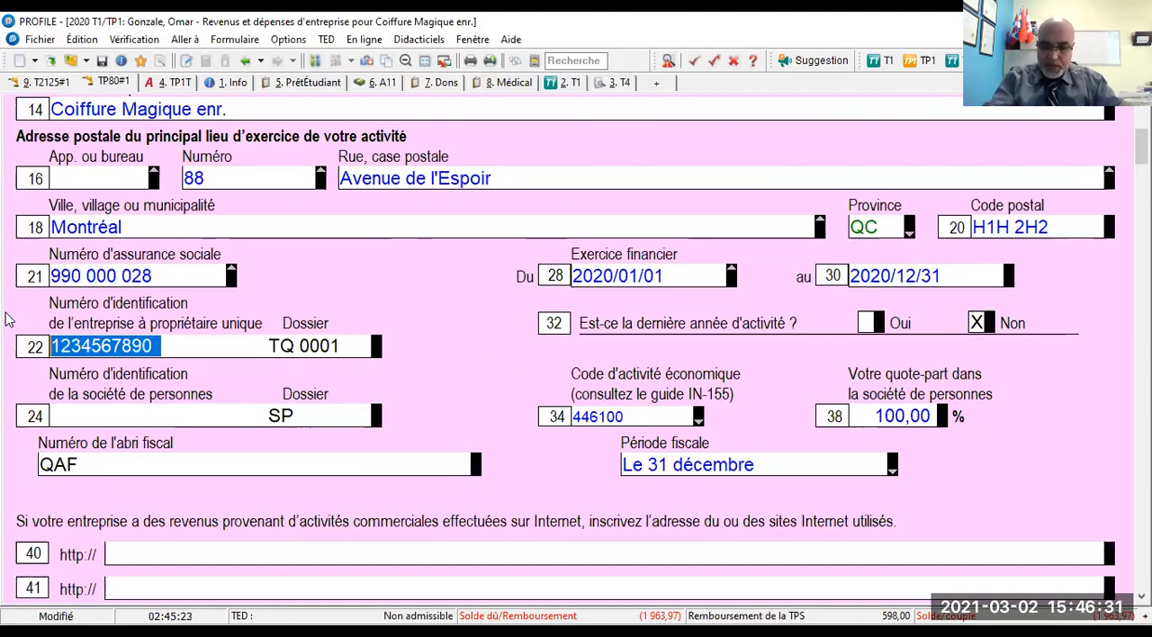
pyautogui.write('22')
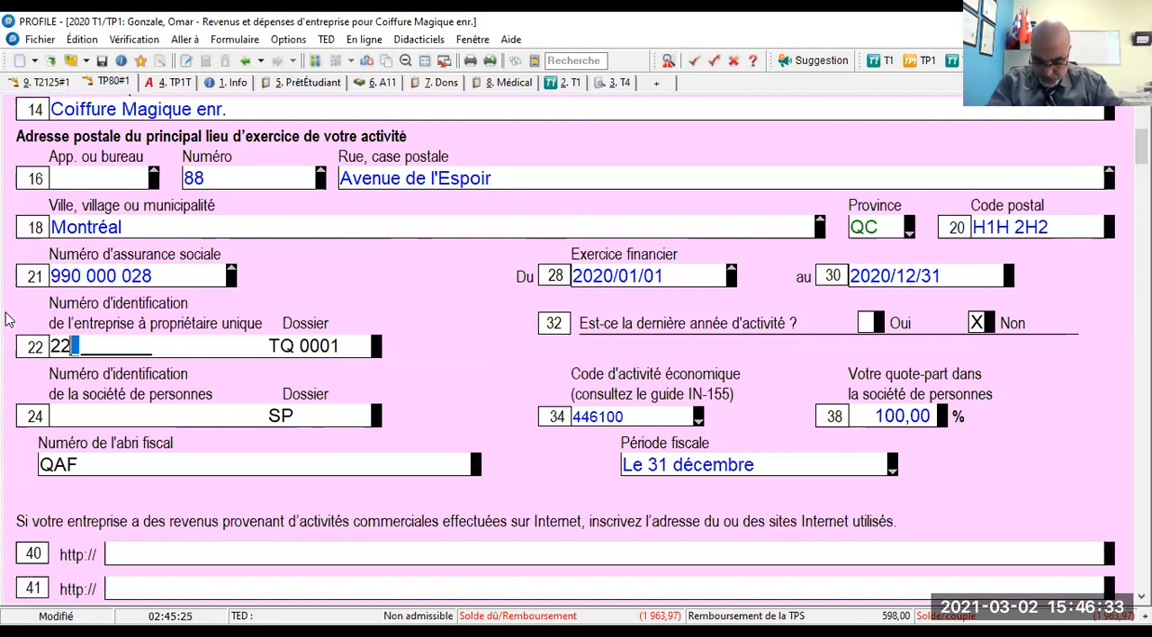
pyautogui.write('3344')
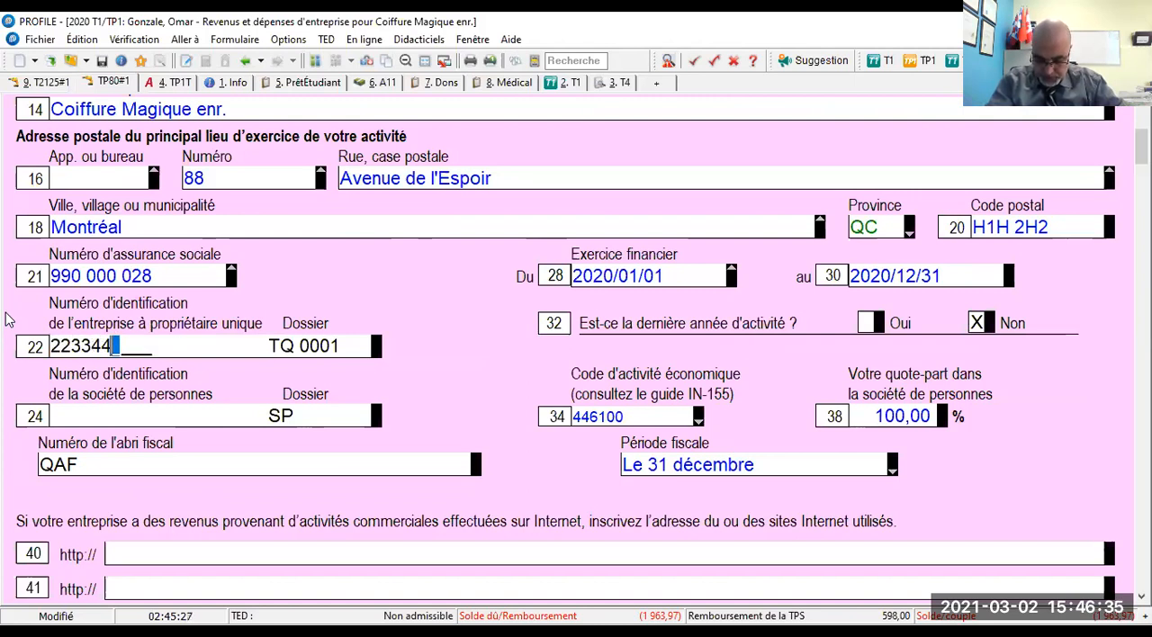
pyautogui.write('55')
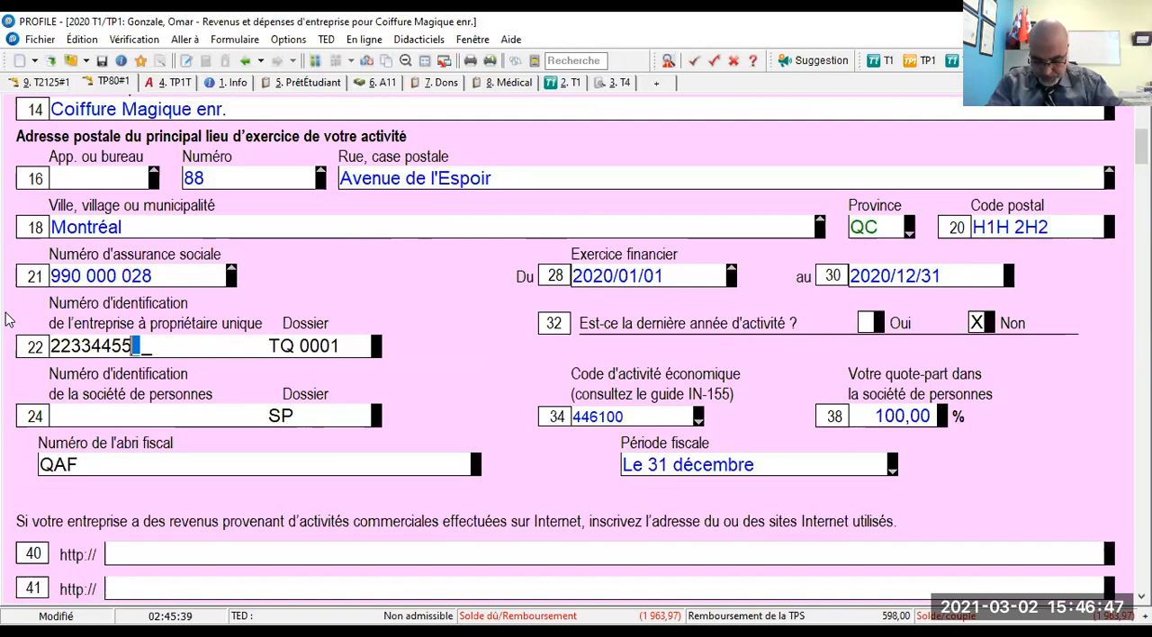
pyautogui.press('BackSpace')
pyautogui.press('BackSpace')
pyautogui.press('BackSpace')
pyautogui.press('BackSpace')
pyautogui.press('BackSpace')
pyautogui.press('BackSpace')
pyautogui.press('BackSpace')
pyautogui.press('BackSpace')
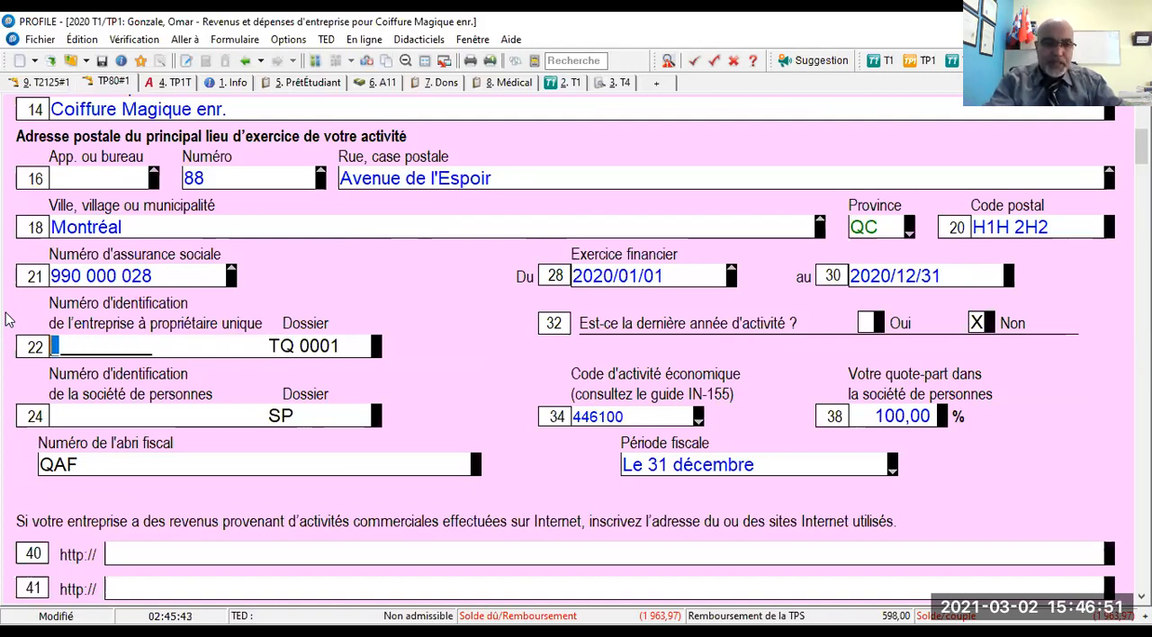
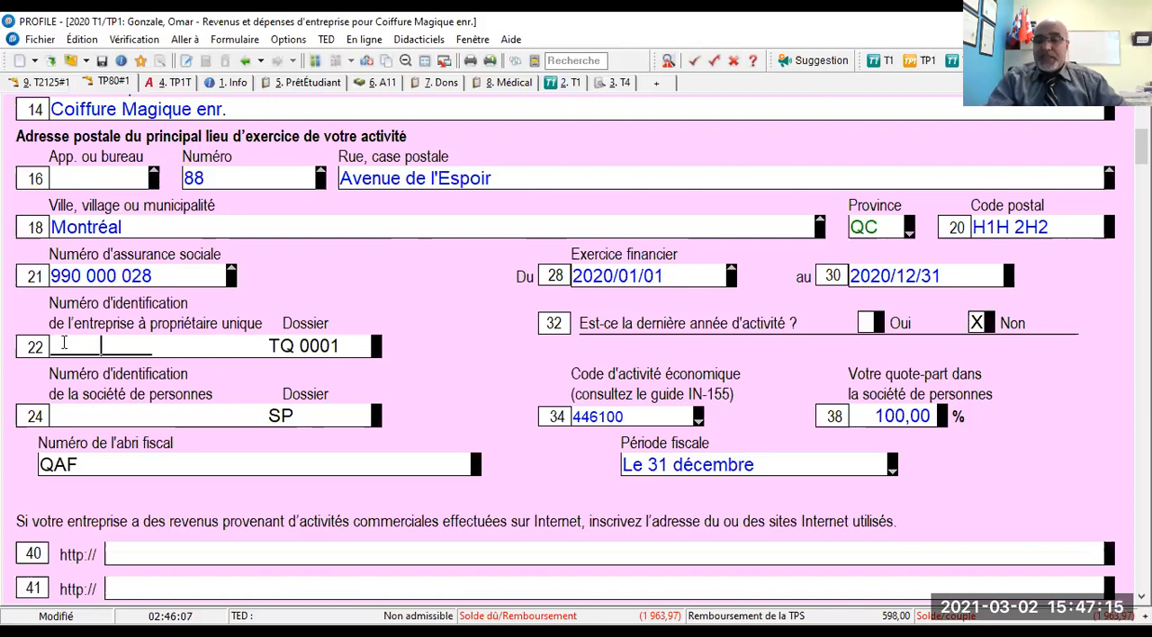
pyautogui.write('12345')
pyautogui.press('Tab')
pyautogui.write('6')
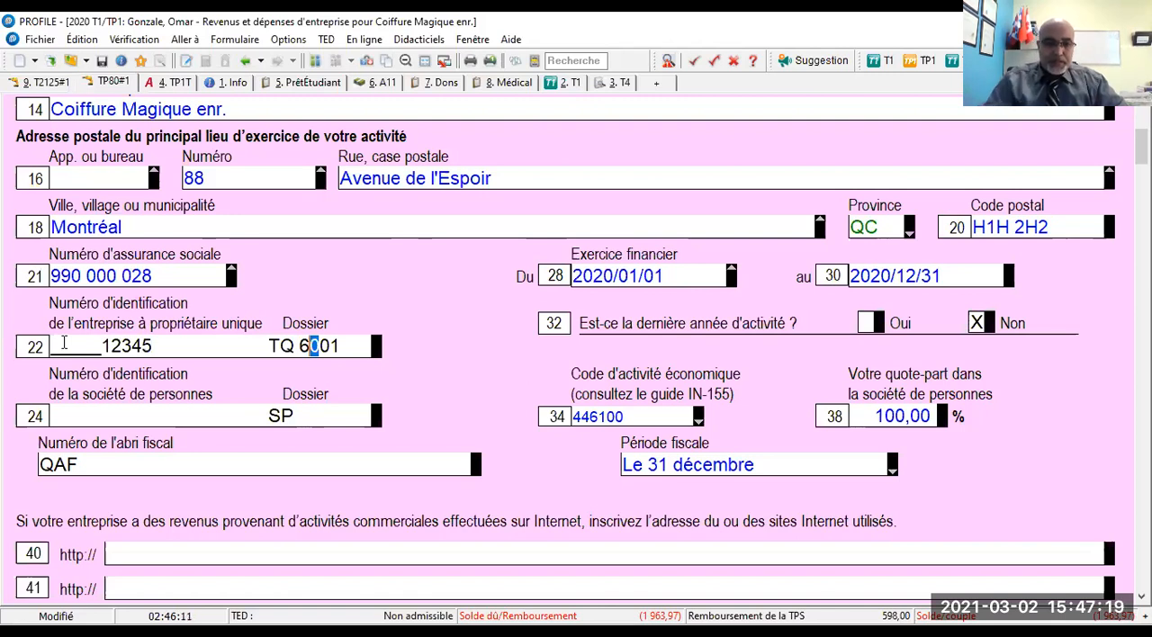
# - Clear line 22 of the TP-80 and re-enter the sole proprietorship's full identification number with dossier TQ 0001
pyautogui.scroll(-3, 66, 358)
pyautogui.click(51, 233)
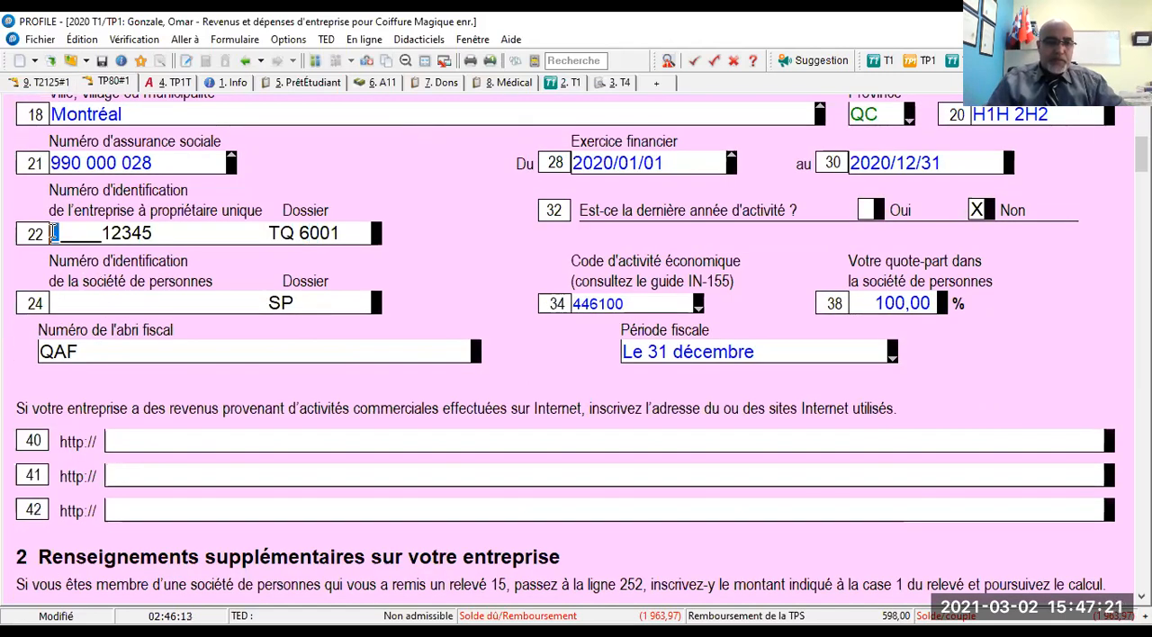
pyautogui.moveTo(52, 232); pyautogui.dragTo(154, 223)
pyautogui.press('Delete')
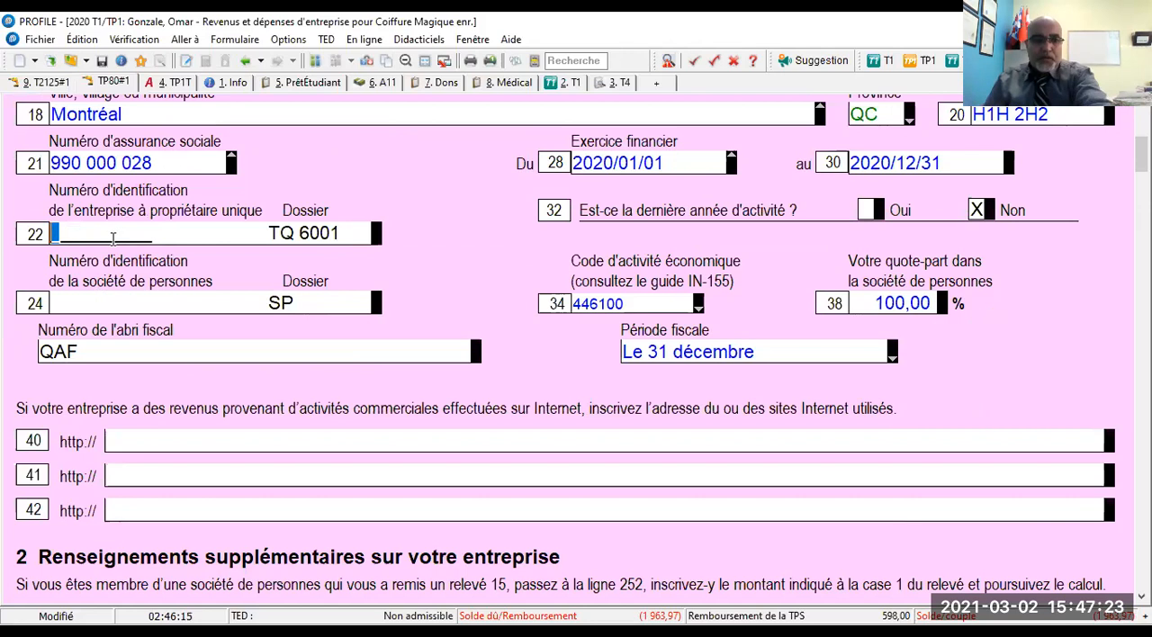
pyautogui.write('12345')
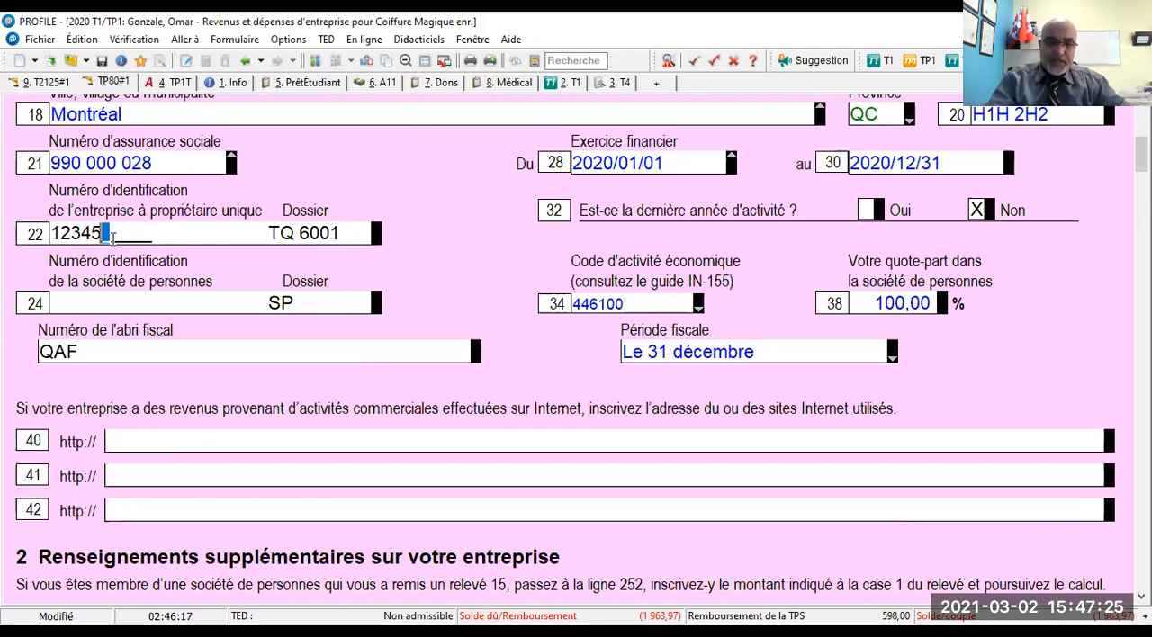
pyautogui.write('6789')
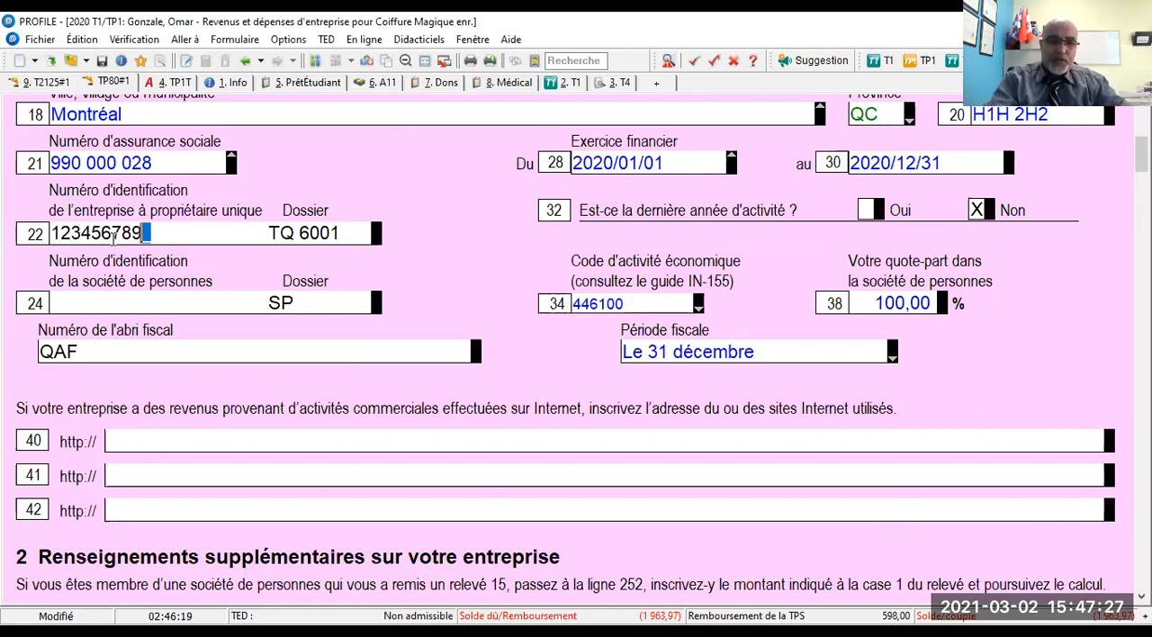
pyautogui.write('0 TQ ')
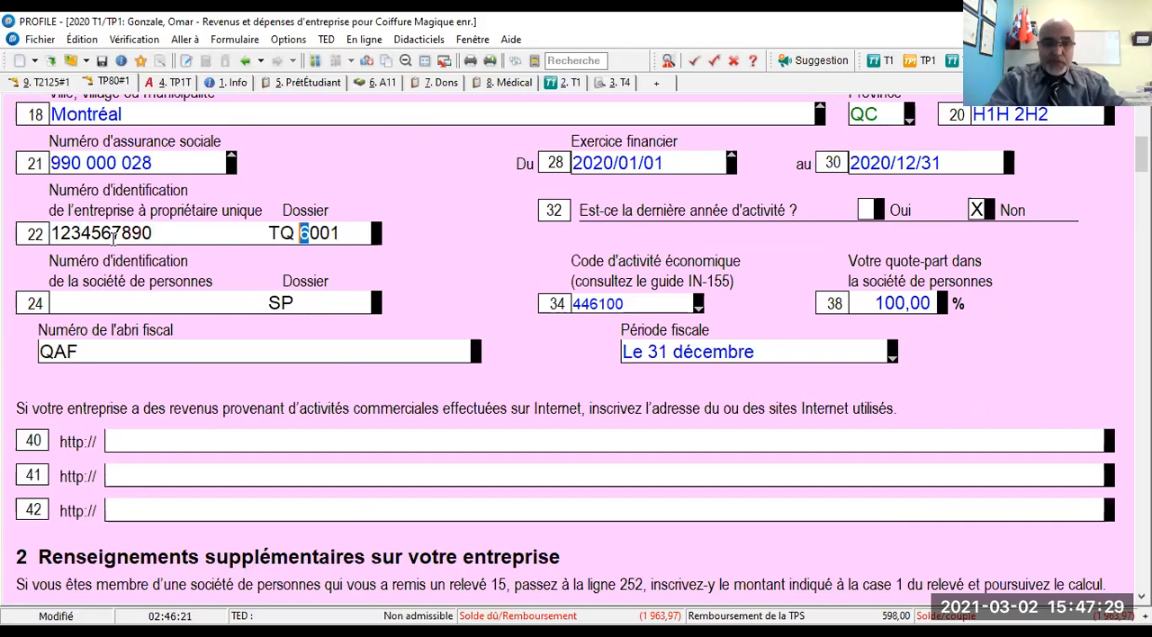
pyautogui.write('00')
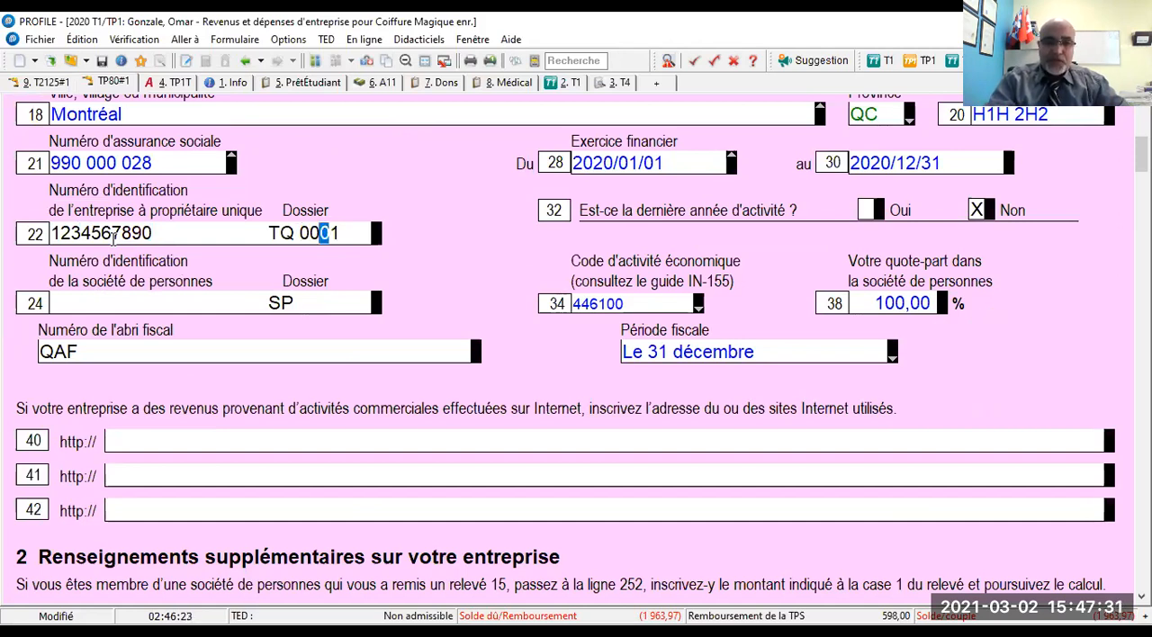
pyautogui.write('01')
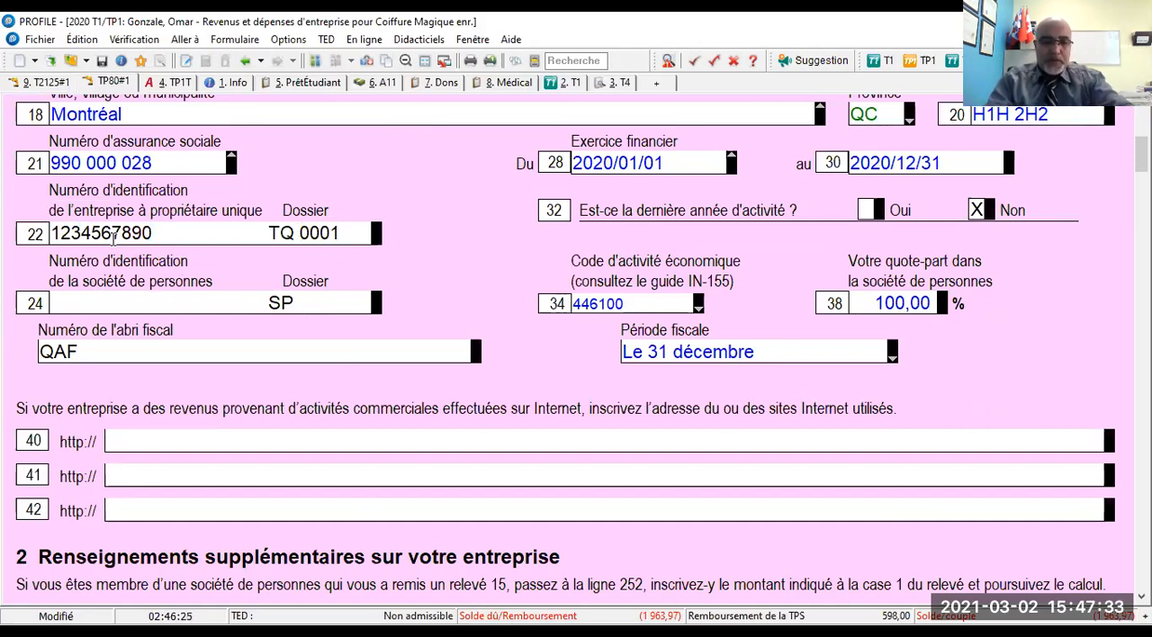
pyautogui.press('Tab')
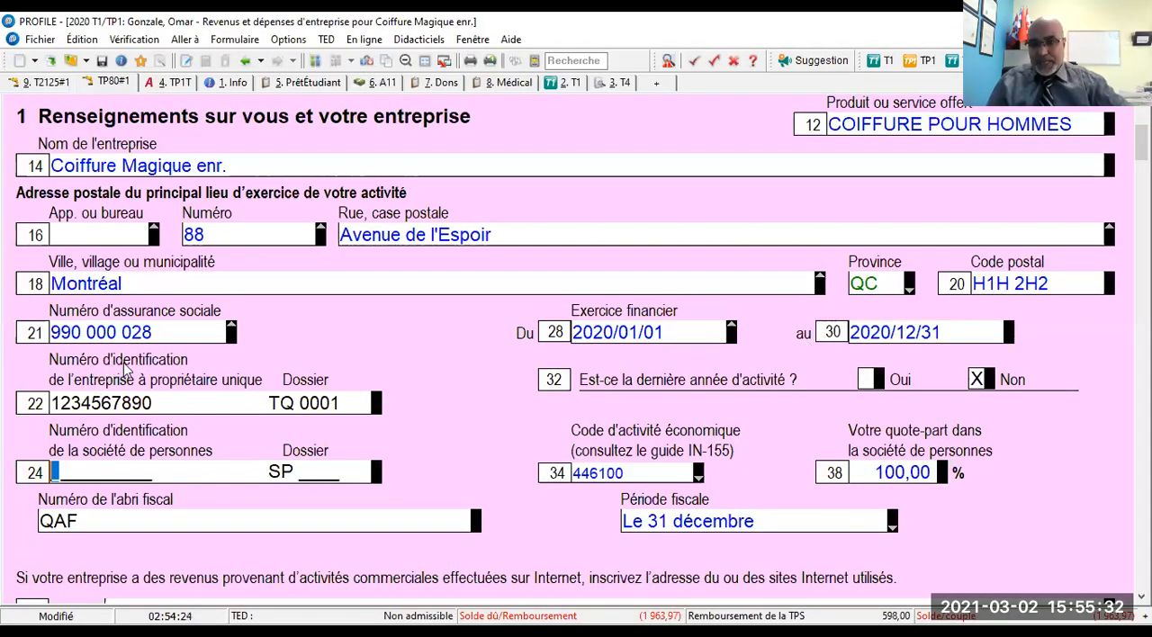
# - Examine the parts of line 22: the identification number, the TQ prefix and the four-digit dossier number
pyautogui.click(155, 404)
pyautogui.moveTo(156, 403); pyautogui.dragTo(8, 394)
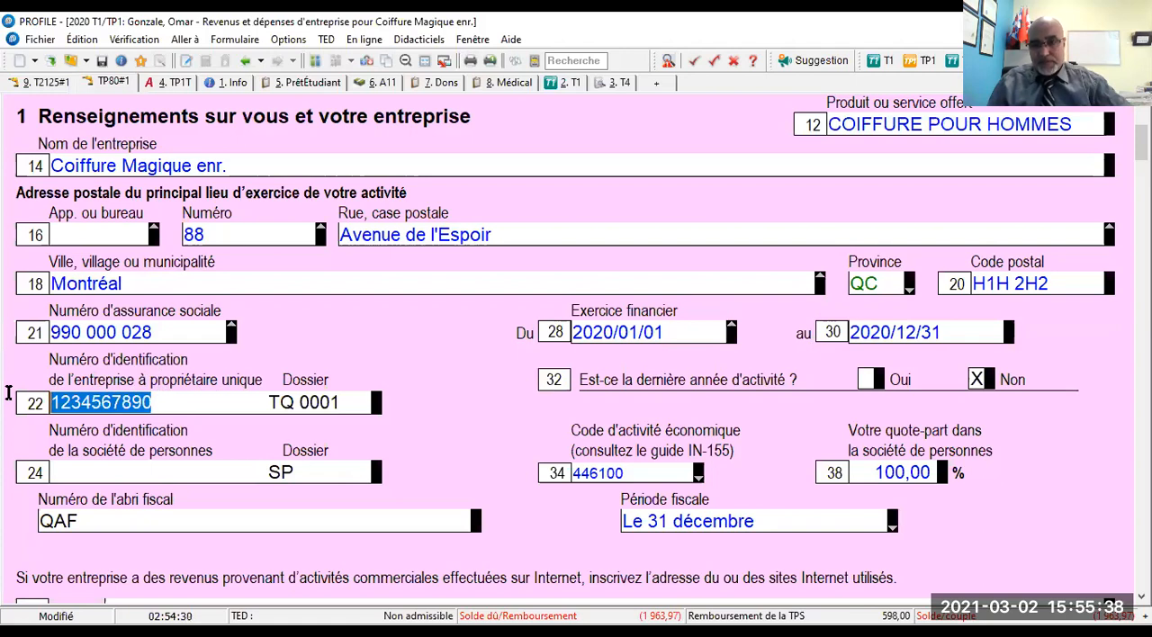
pyautogui.moveTo(293, 403)
pyautogui.mouseDown()
pyautogui.moveTo(276, 401)
pyautogui.moveTo(338, 402)
pyautogui.moveTo(300, 403)
pyautogui.mouseUp()
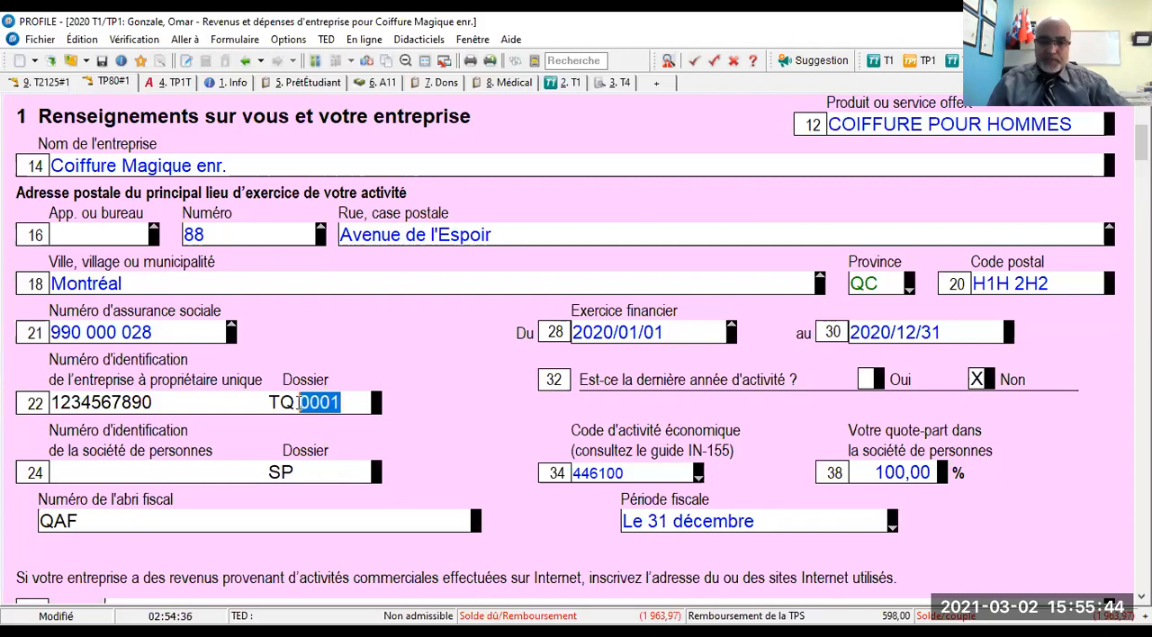
pyautogui.moveTo(168, 402); pyautogui.dragTo(31, 389)
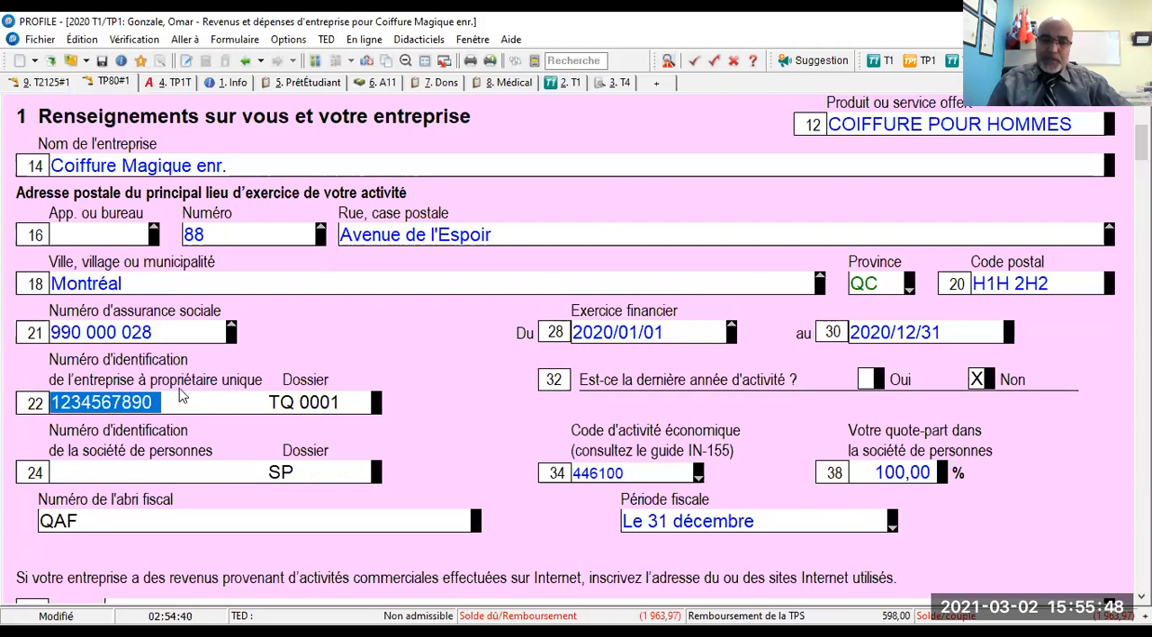
pyautogui.moveTo(299, 403); pyautogui.dragTo(264, 403)
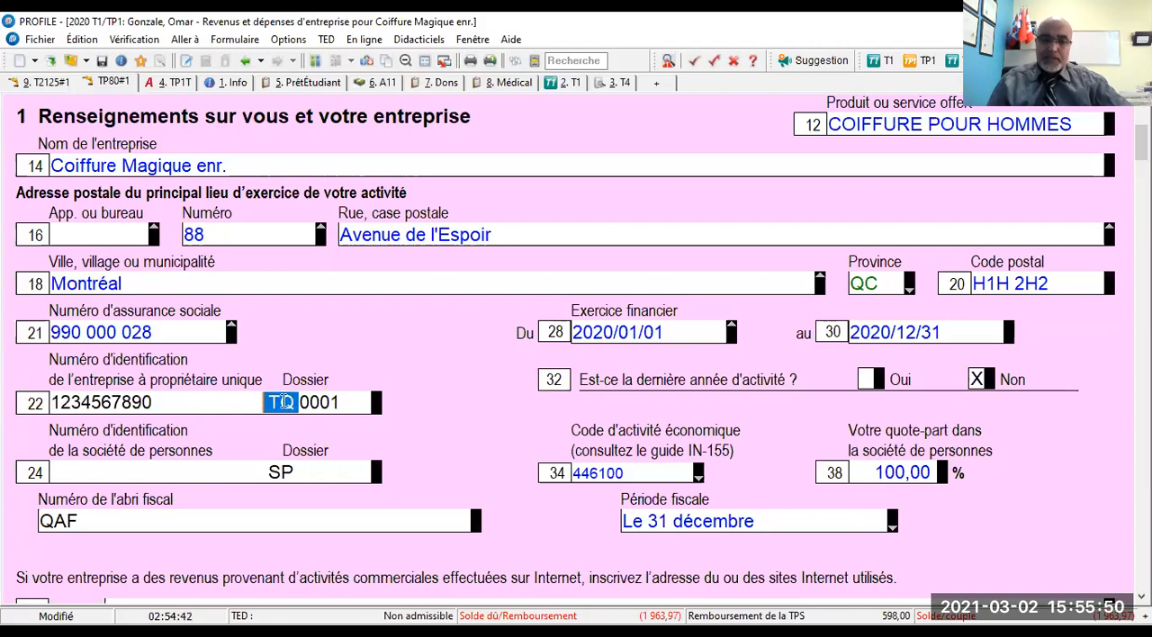
pyautogui.moveTo(342, 402); pyautogui.dragTo(297, 407)
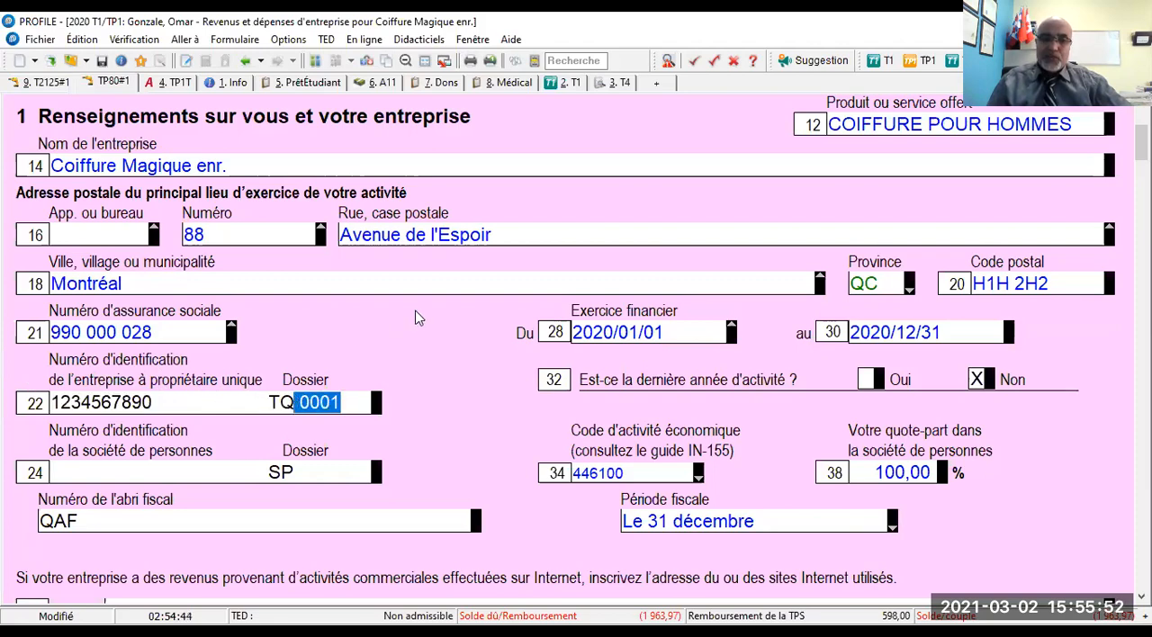
# - Review the TP-80 from the business identification through the expense lines, motor vehicle costs in section 4 and depreciation in section 5
pyautogui.scroll(3, 417, 317)
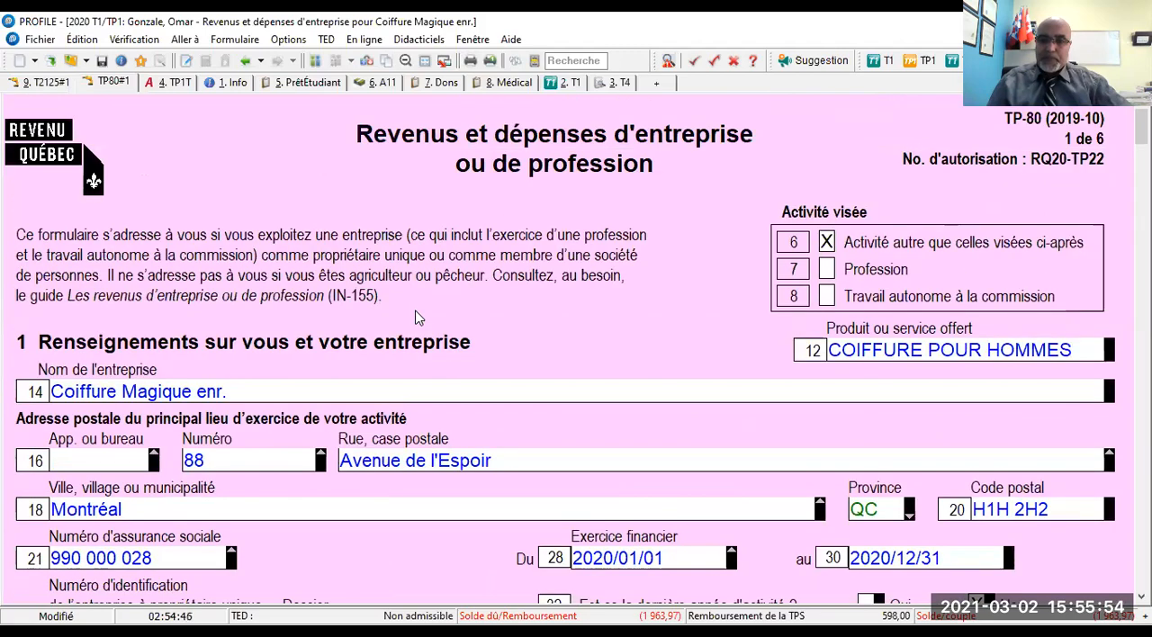
pyautogui.scroll(-2, 417, 317)
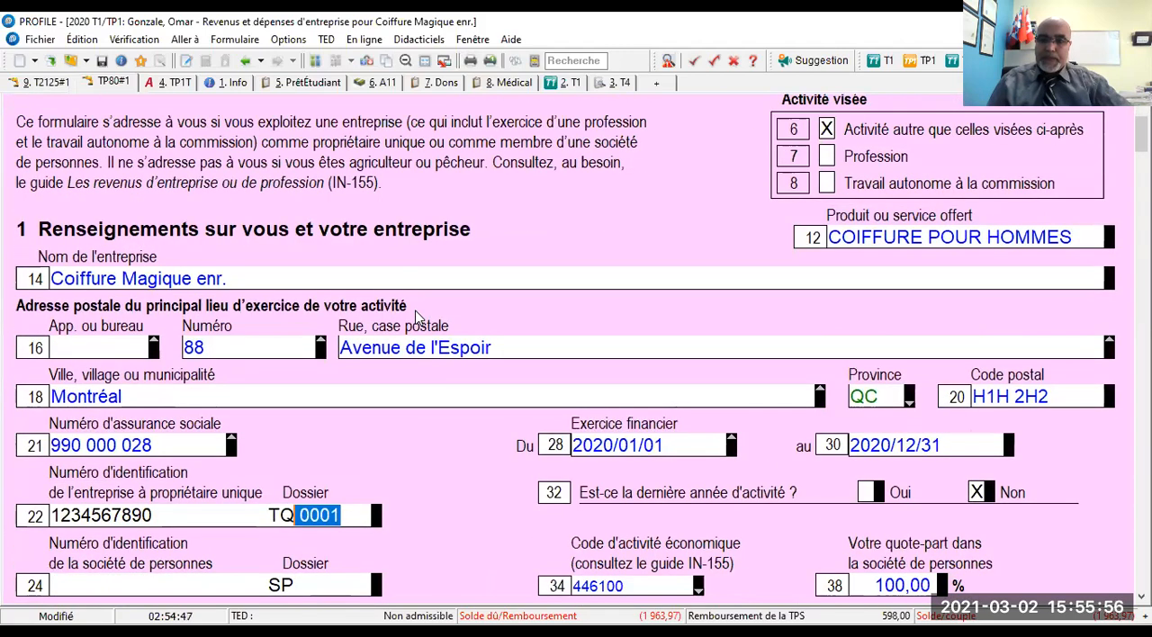
pyautogui.scroll(-3, 417, 317)
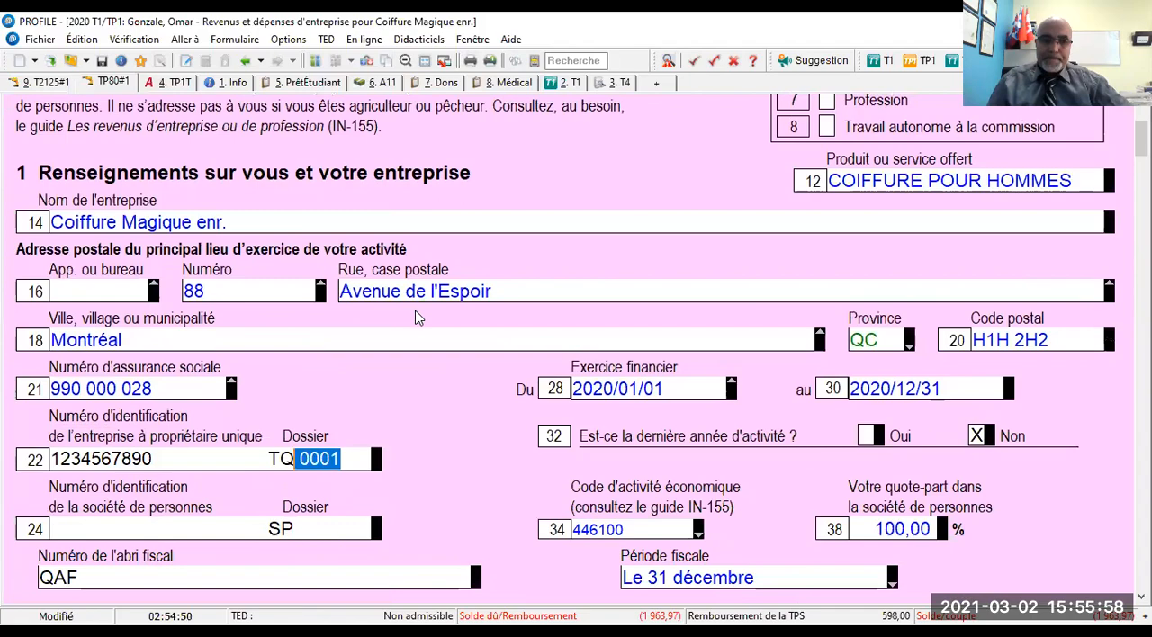
pyautogui.scroll(-10, 417, 317)
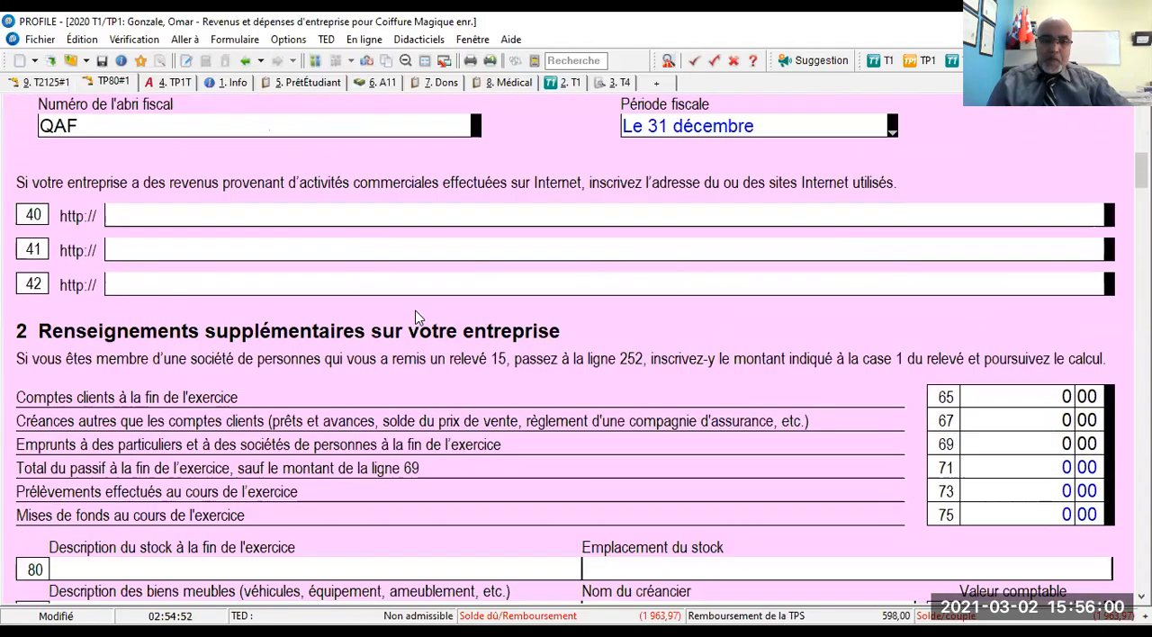
pyautogui.scroll(-1, 417, 317)
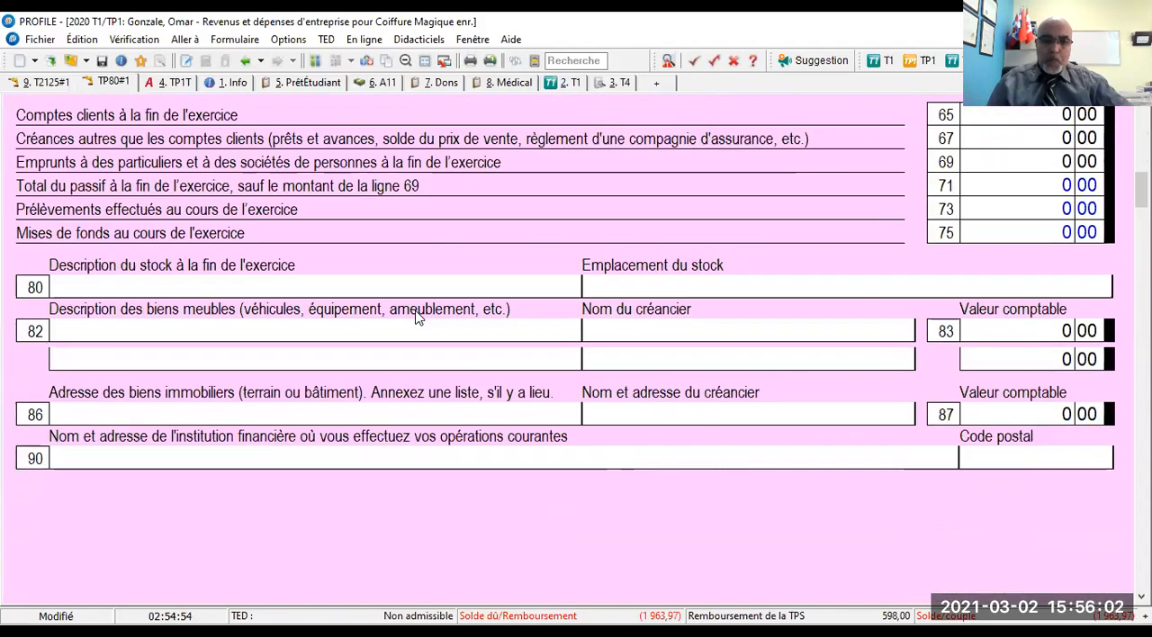
pyautogui.scroll(-5, 419, 316)
pyautogui.scroll(-20, 417, 317)
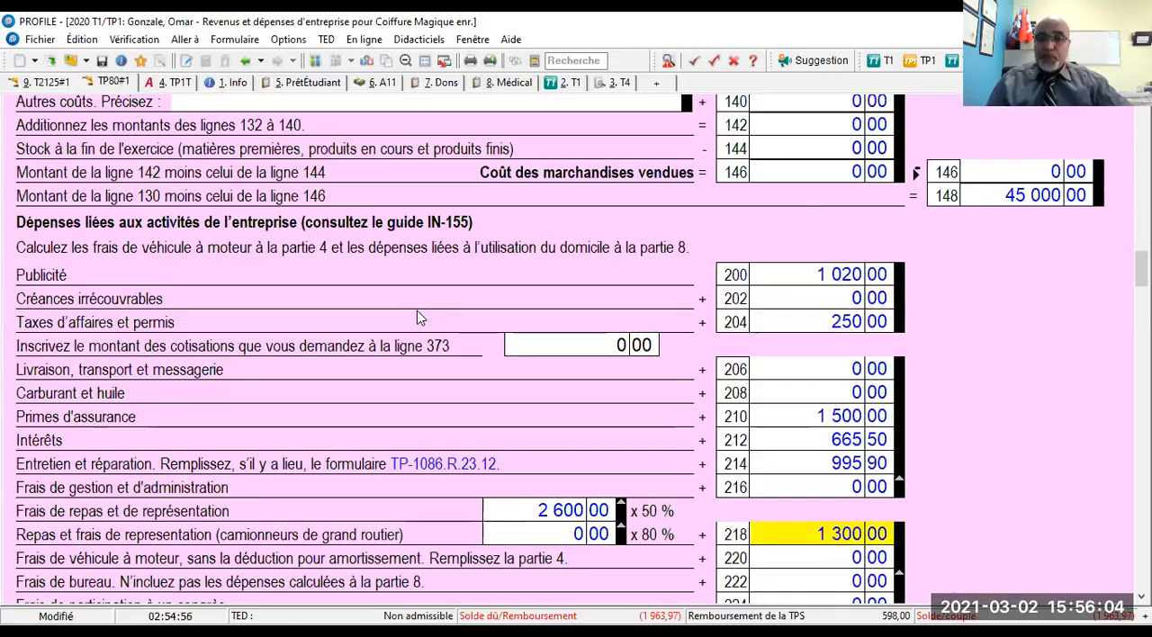
pyautogui.scroll(-1, 417, 317)
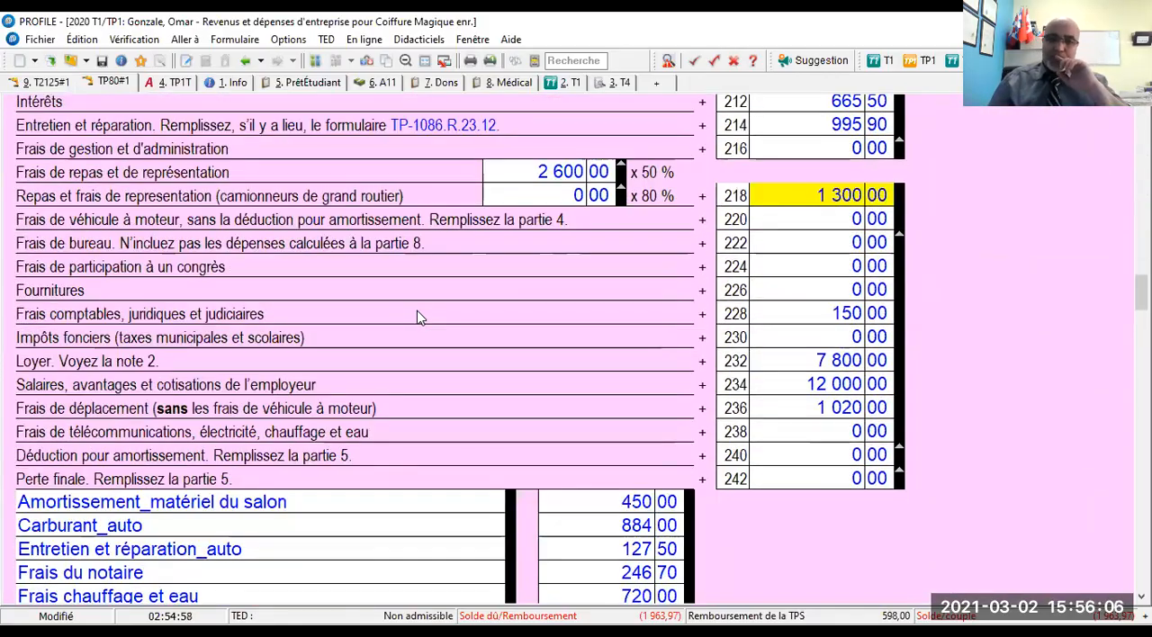
pyautogui.scroll(-1, 417, 317)
pyautogui.scroll(-20, 417, 317)
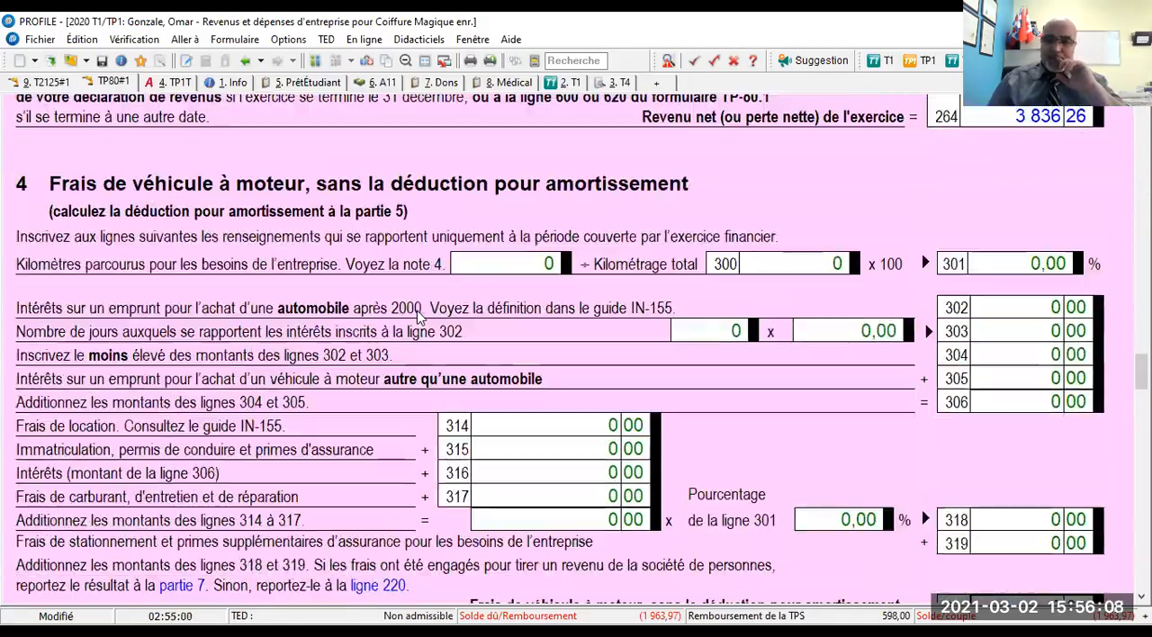
pyautogui.scroll(-1, 417, 317)
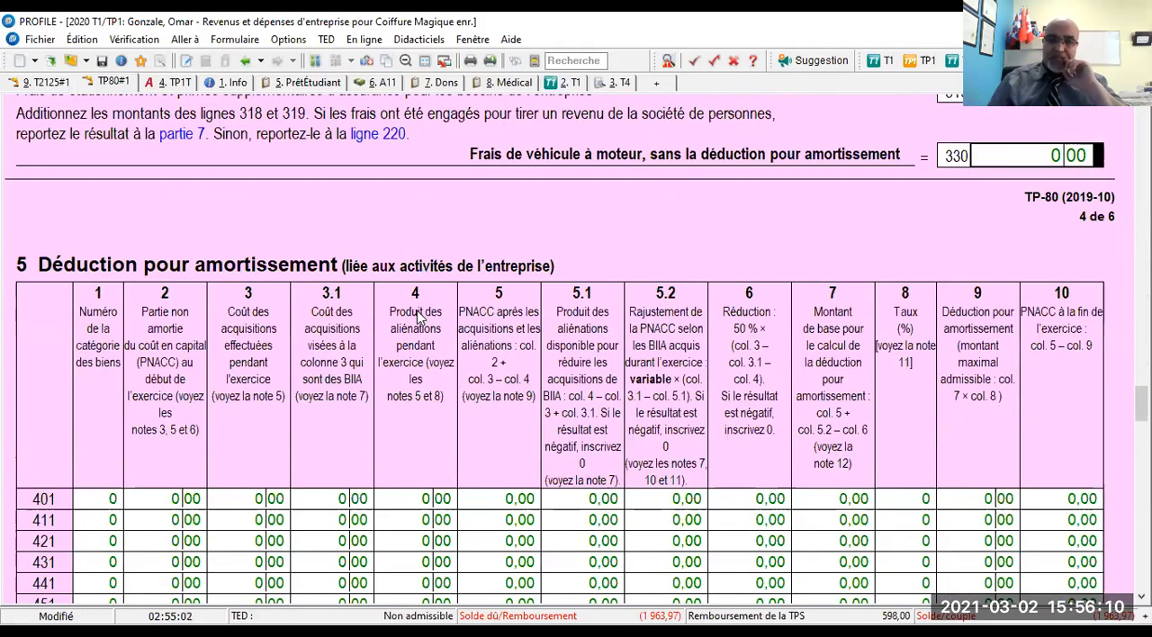
pyautogui.scroll(-2, 417, 315)
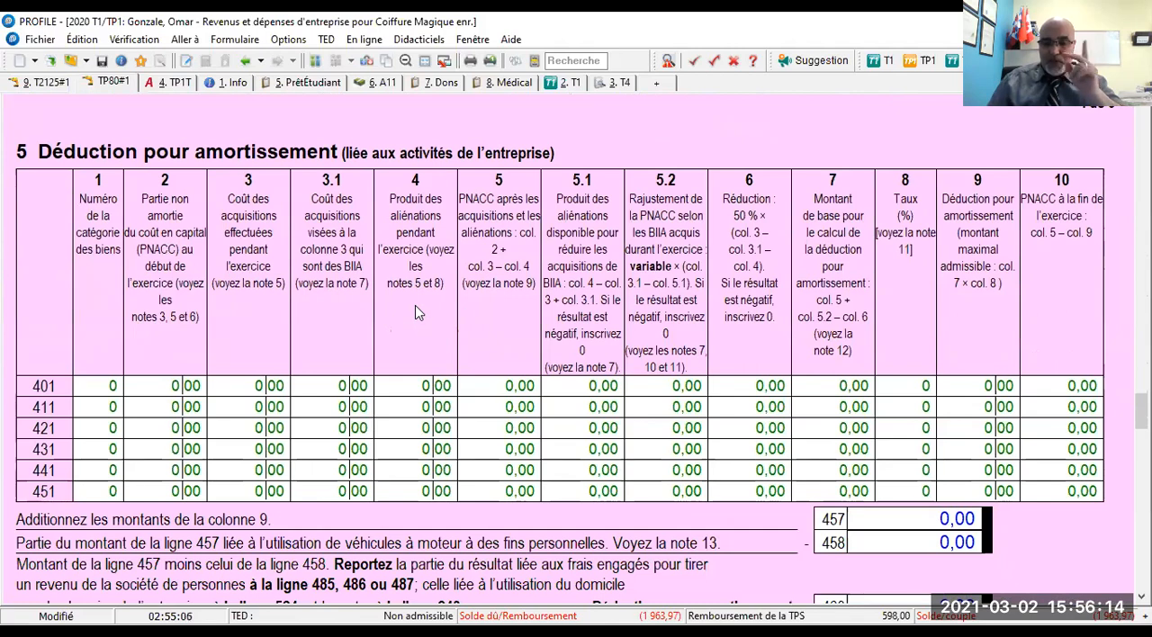
pyautogui.scroll(15, 415, 305)
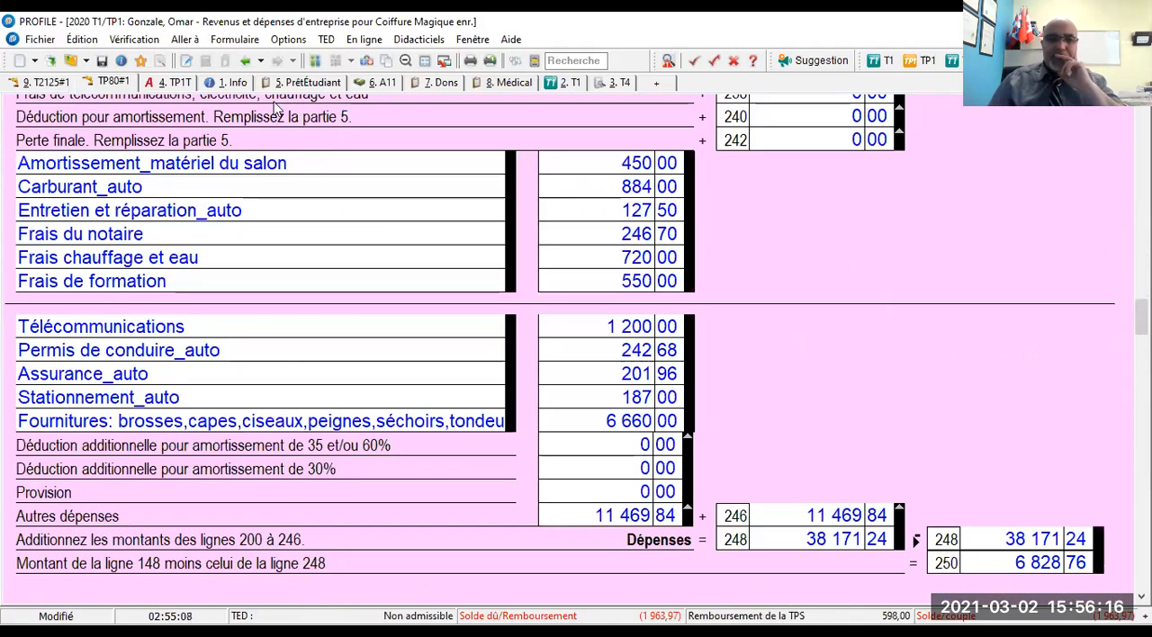
# - Switch to the linked T2125 and examine the parts of the 15-character business number in Part 1, Identification
pyautogui.click(367, 60)
pyautogui.scroll(15, 749, 324)
pyautogui.scroll(15, 756, 304)
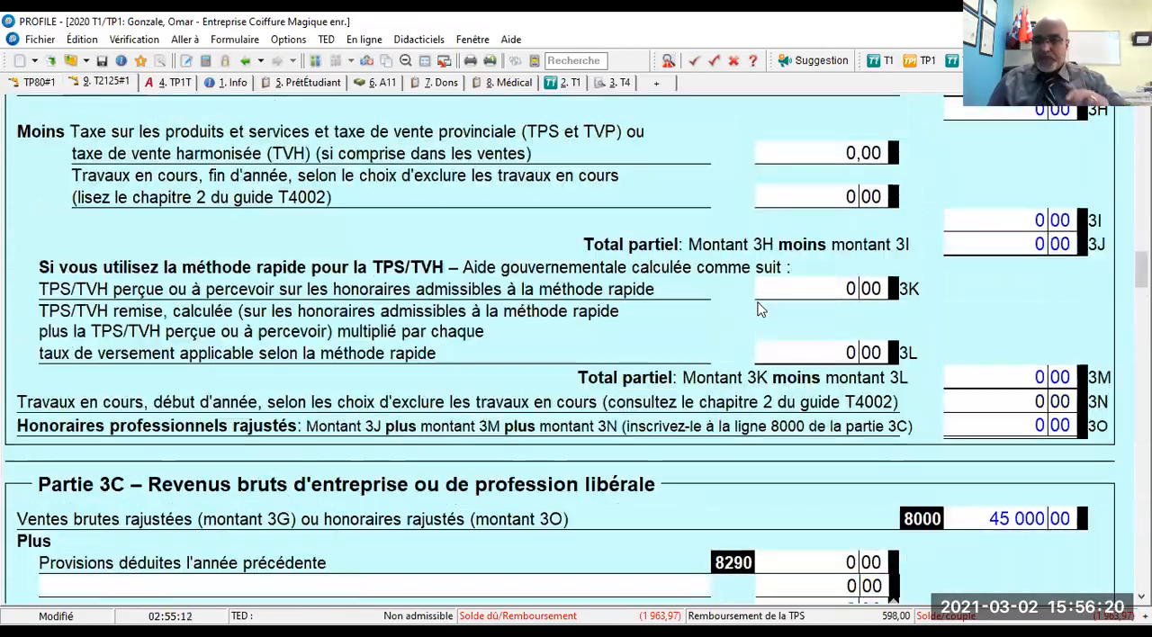
pyautogui.scroll(-3, 761, 308)
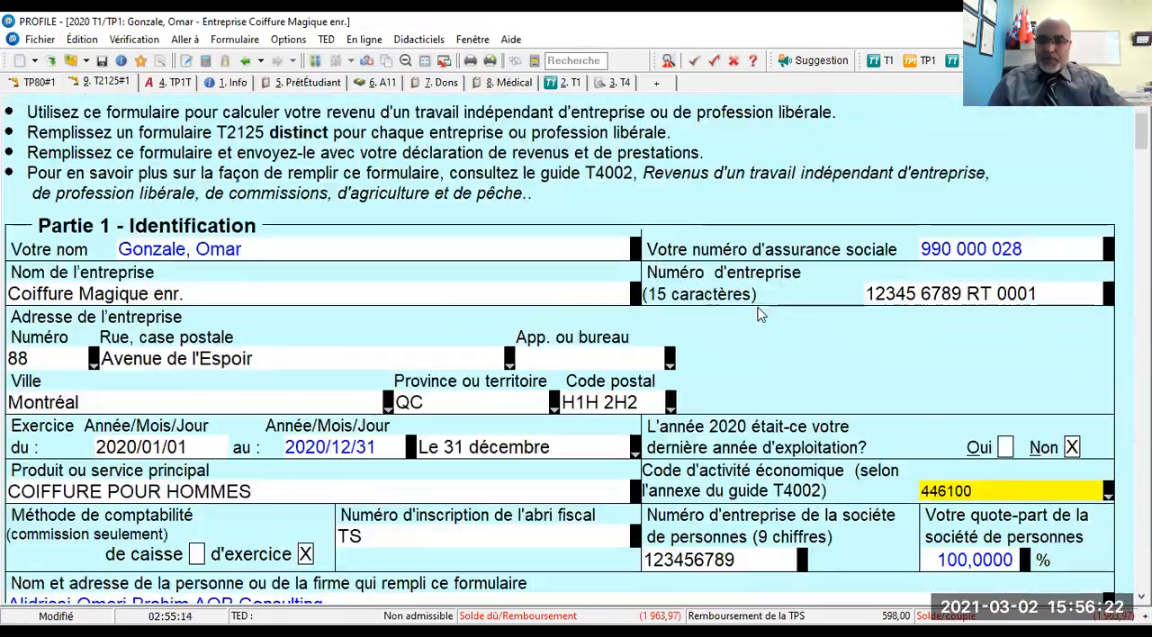
pyautogui.click(878, 235)
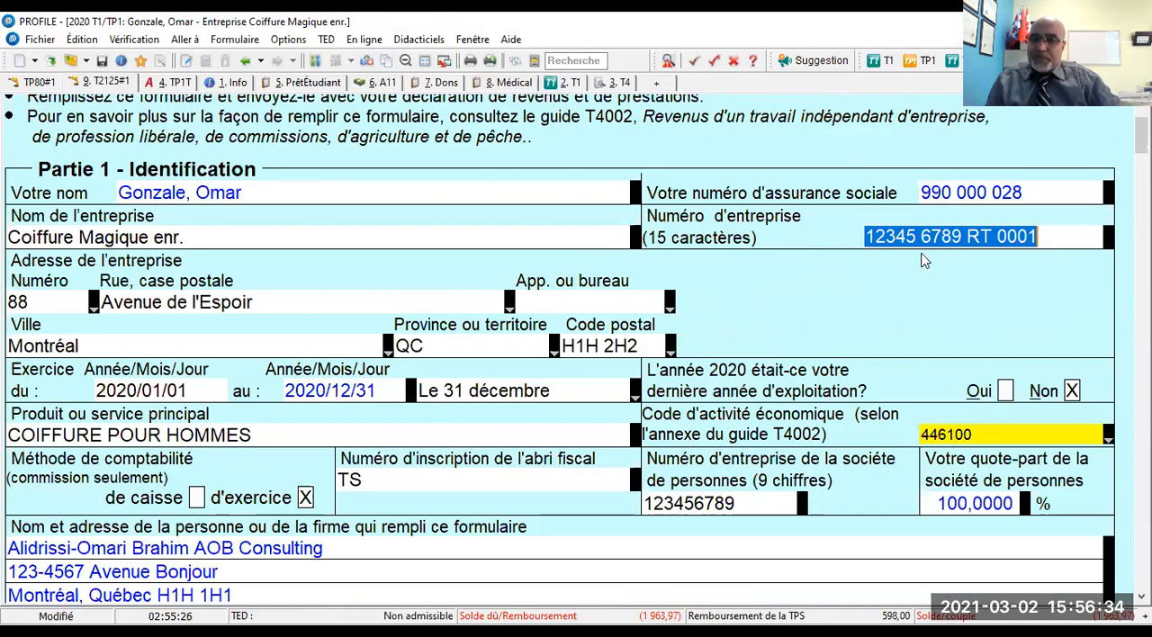
pyautogui.click(960, 232)
pyautogui.moveTo(959, 232); pyautogui.dragTo(869, 236)
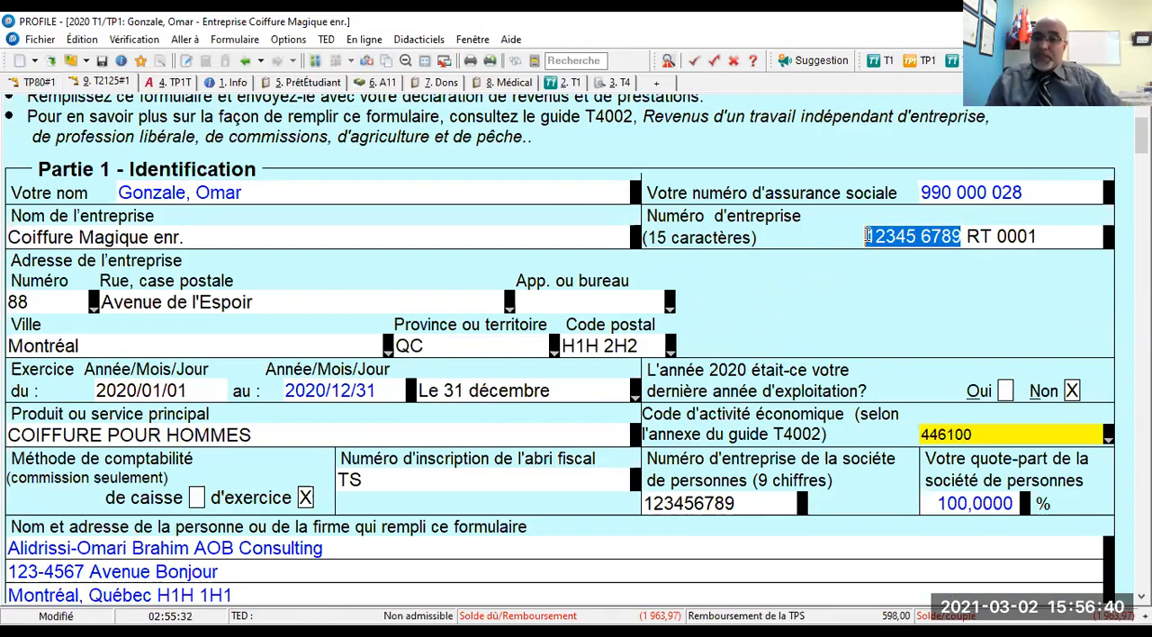
pyautogui.moveTo(965, 236); pyautogui.dragTo(1044, 240)
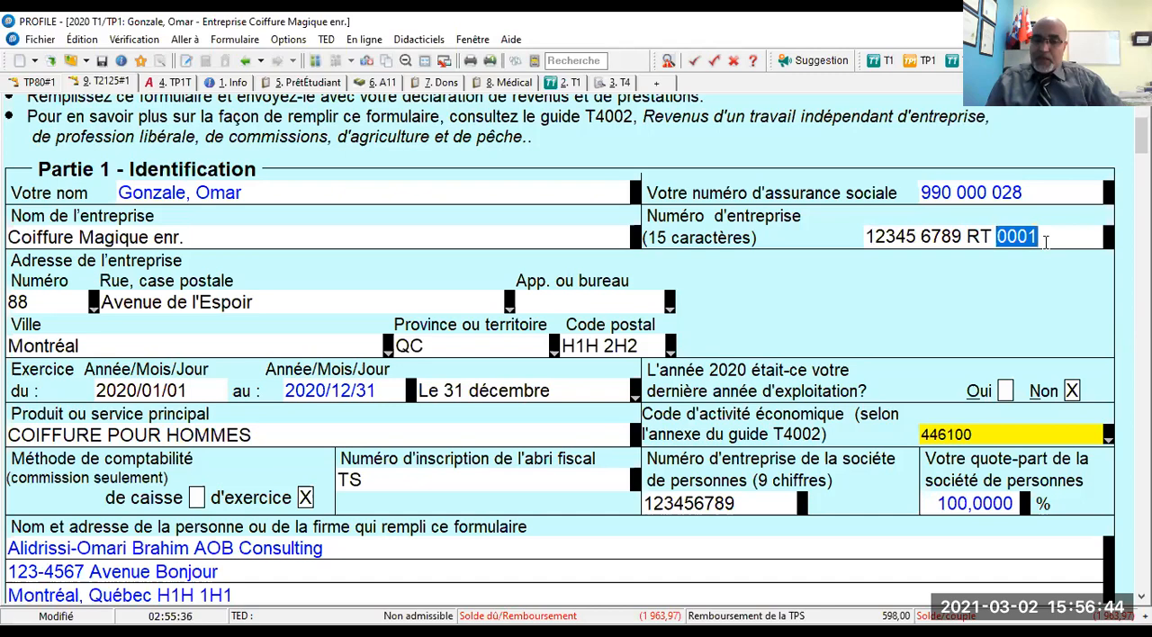
pyautogui.moveTo(963, 238); pyautogui.dragTo(864, 247)
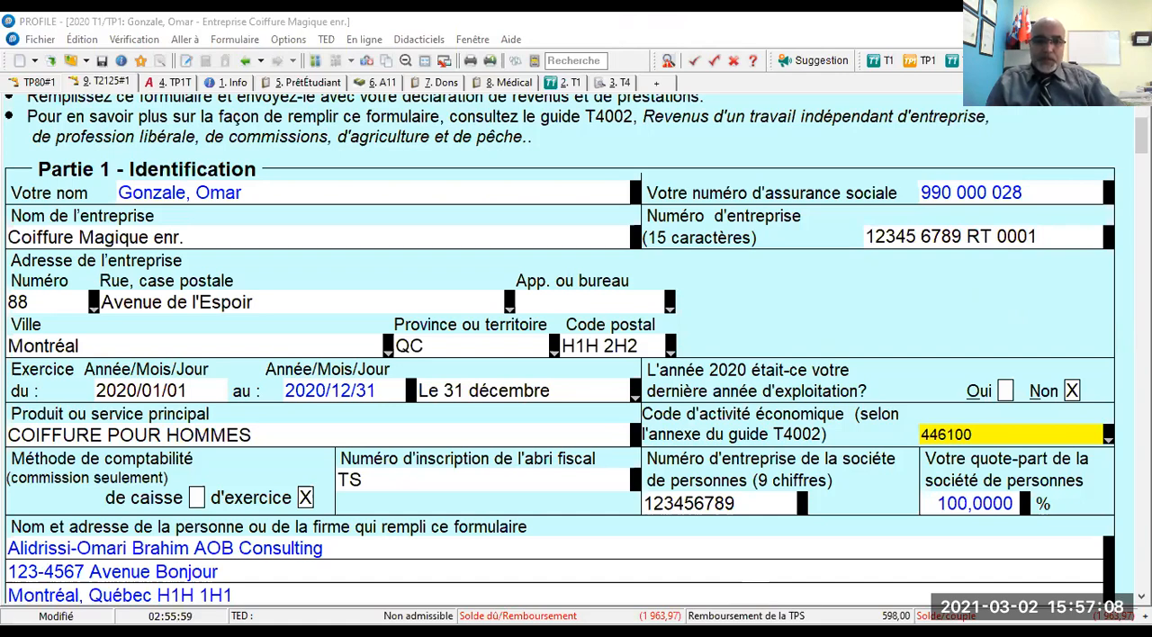
# - Switch to the July 2020 QST filing acknowledgement in Foxit PhantomPDF and examine the company's identification, NEQ and TQ dossier numbers
pyautogui.hotkey('alt', 'Tab')
pyautogui.moveTo(492, 332); pyautogui.dragTo(561, 341)
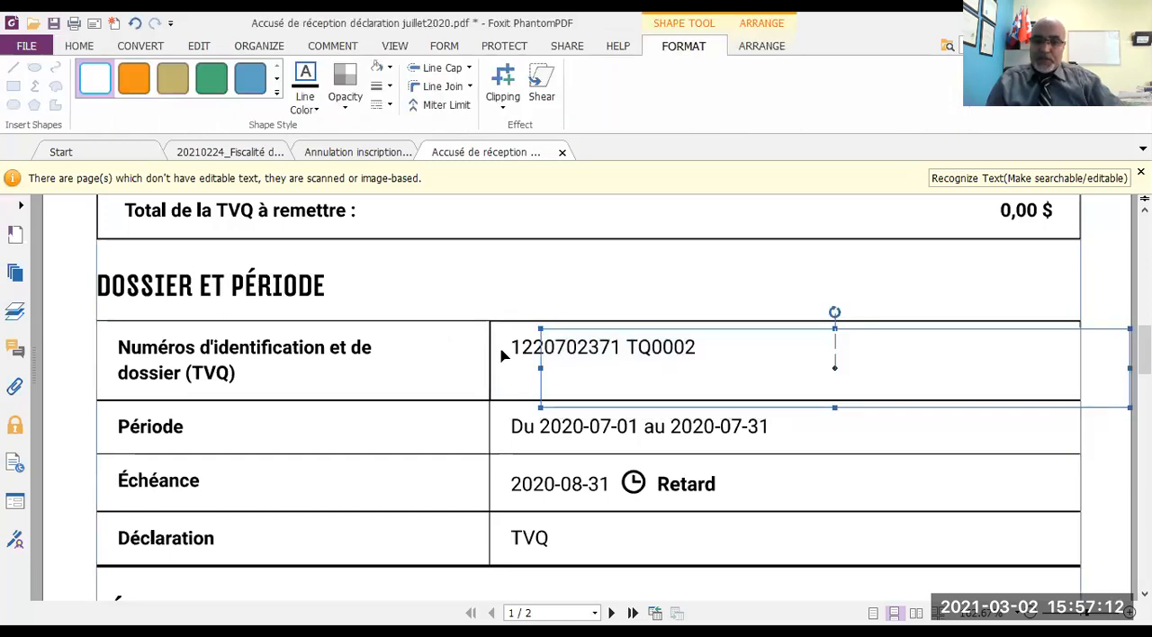
pyautogui.click(574, 290)
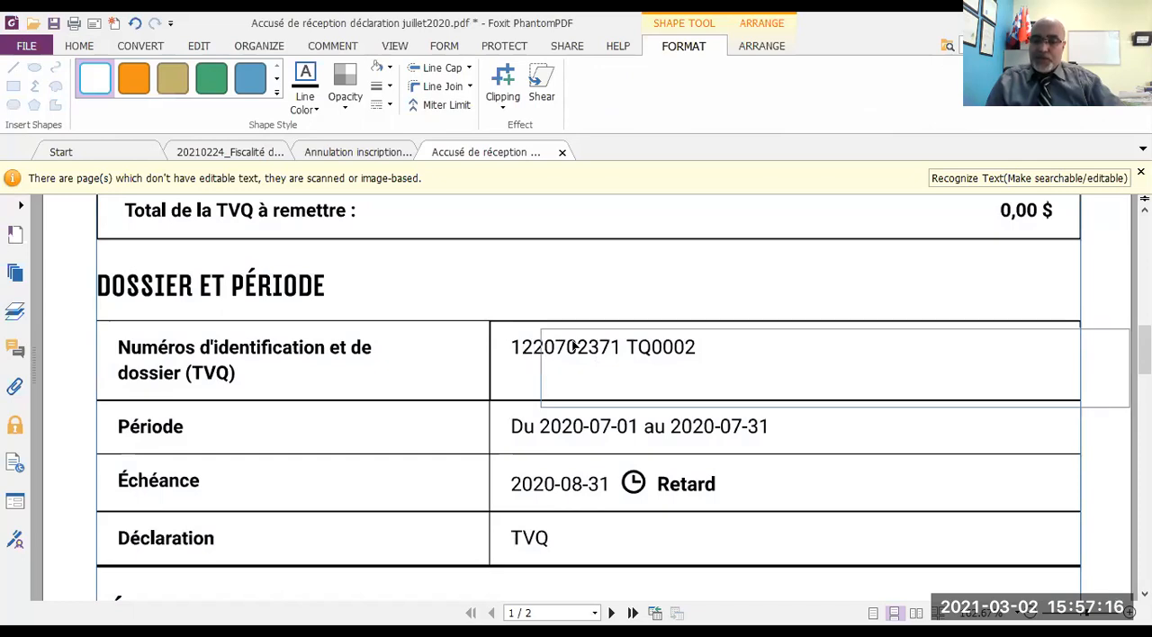
pyautogui.scroll(-1, 640, 291)
pyautogui.scroll(10, 612, 302)
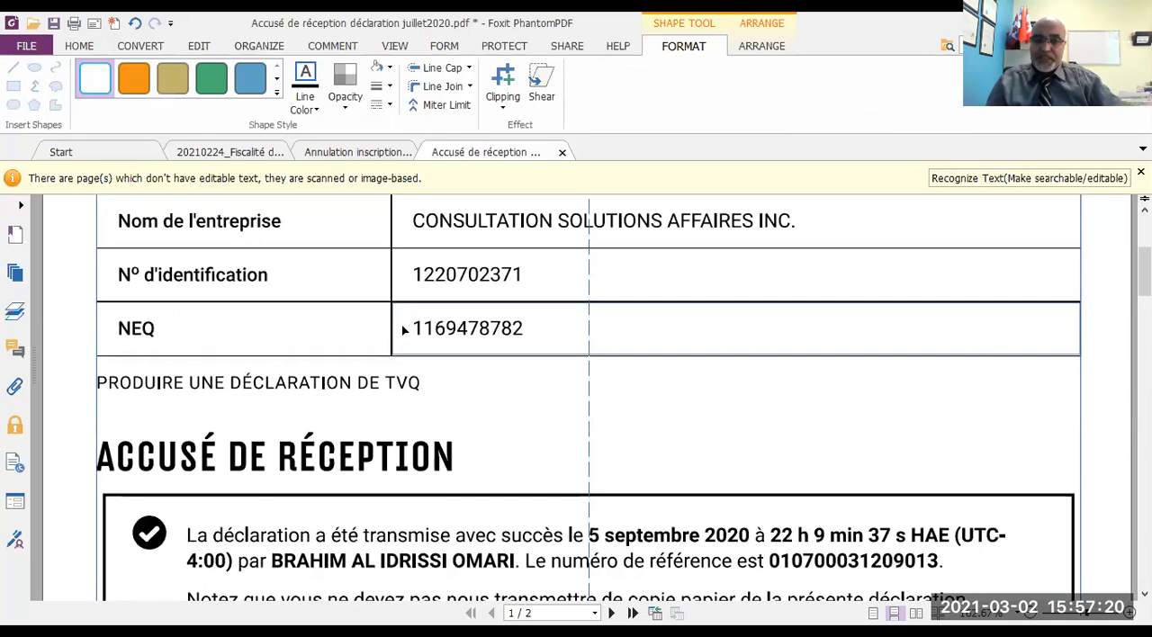
pyautogui.scroll(-5, 520, 334)
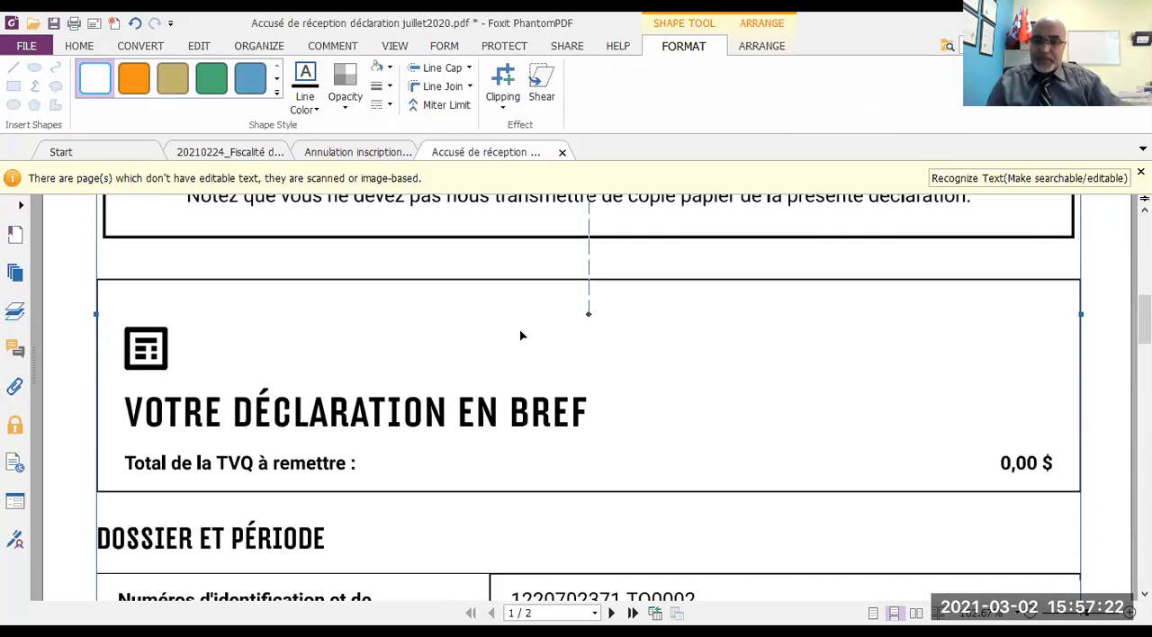
# - Examine the QST identification and dossier numbers, the period and the due date under Dossier et période in the July 2020 filing
pyautogui.scroll(-1, 520, 334)
pyautogui.scroll(-1, 520, 334)
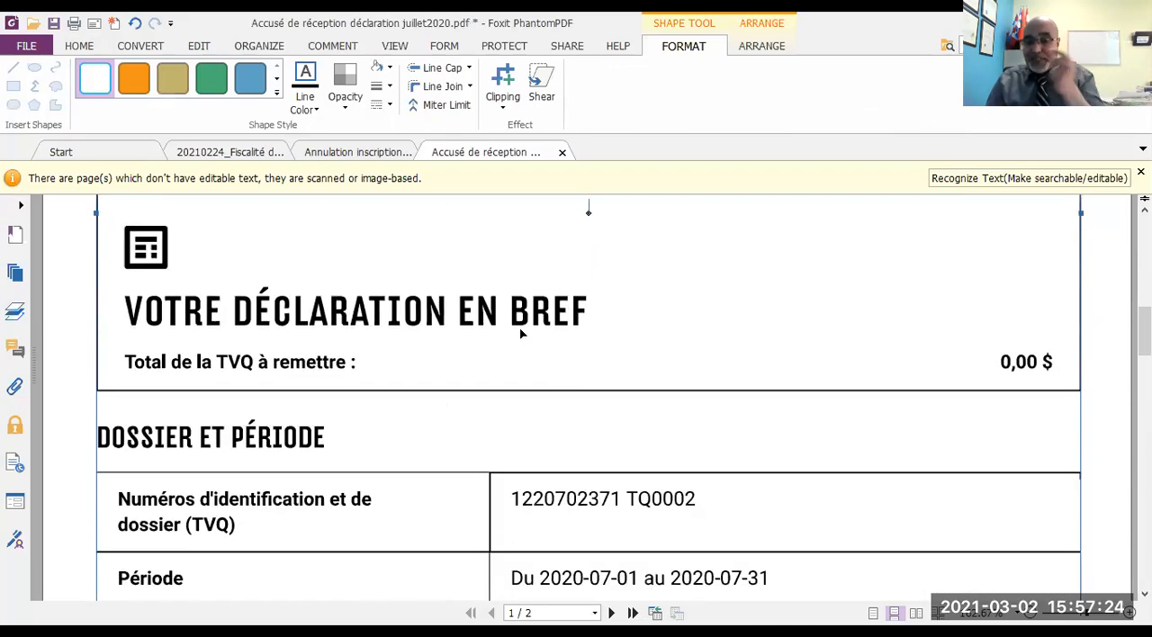
pyautogui.scroll(3, 520, 334)
pyautogui.scroll(-3, 521, 334)
pyautogui.scroll(-3, 520, 334)
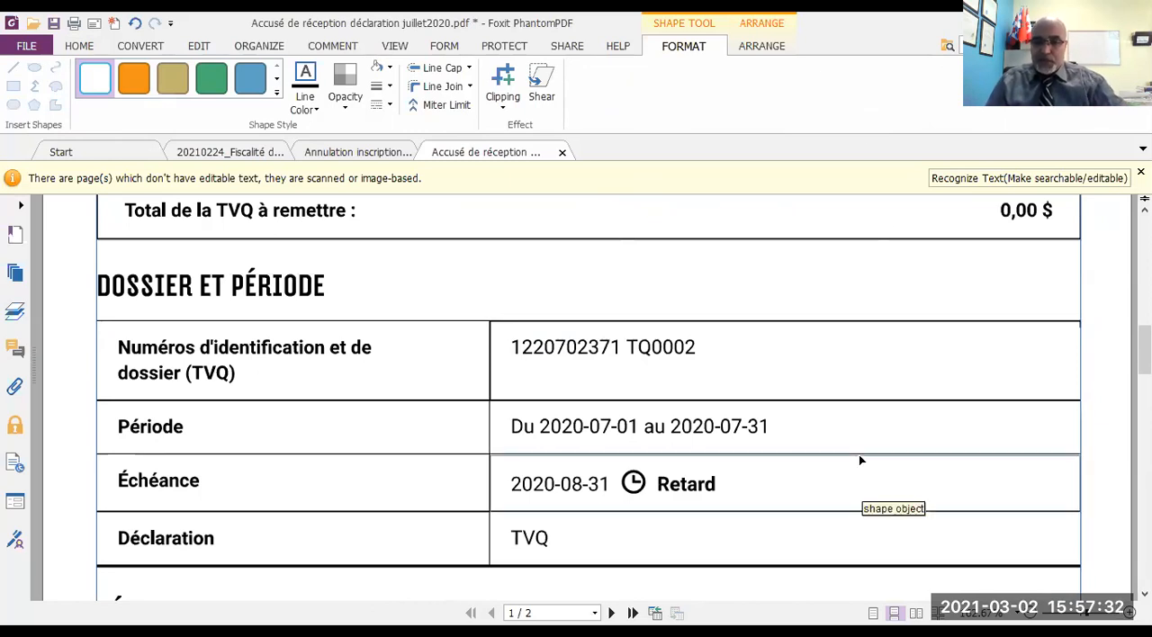
# - Switch back to the T2125 in ProFile and review the business details in Part 1, Identification
pyautogui.hotkey('alt', 'Tab')
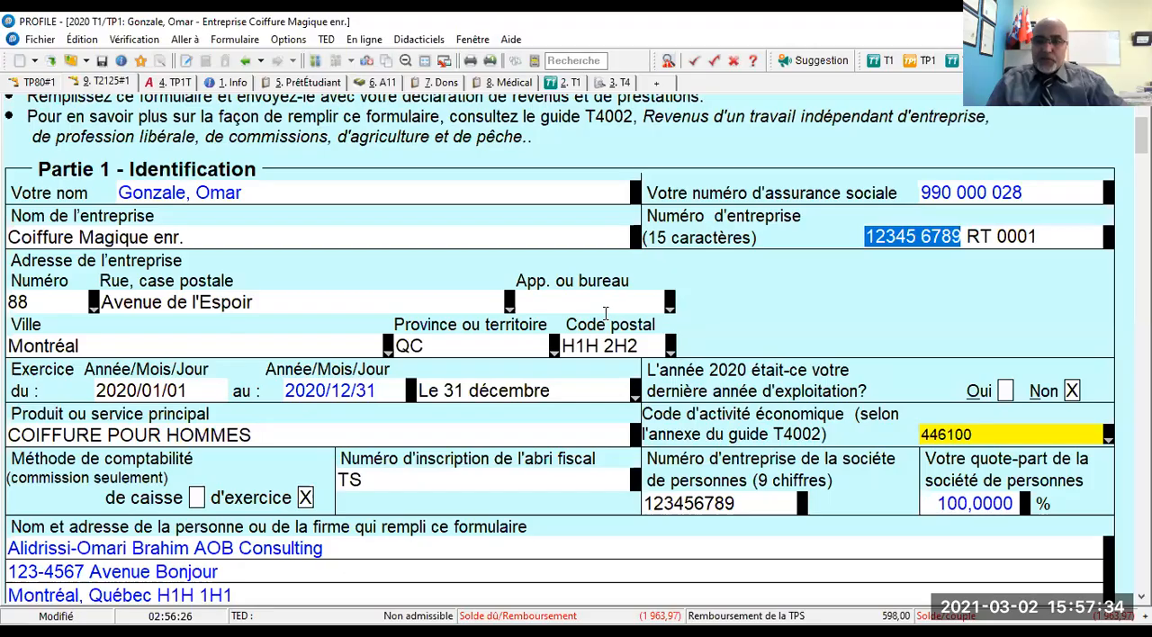
pyautogui.scroll(2, 603, 304)
pyautogui.scroll(-20, 376, 312)
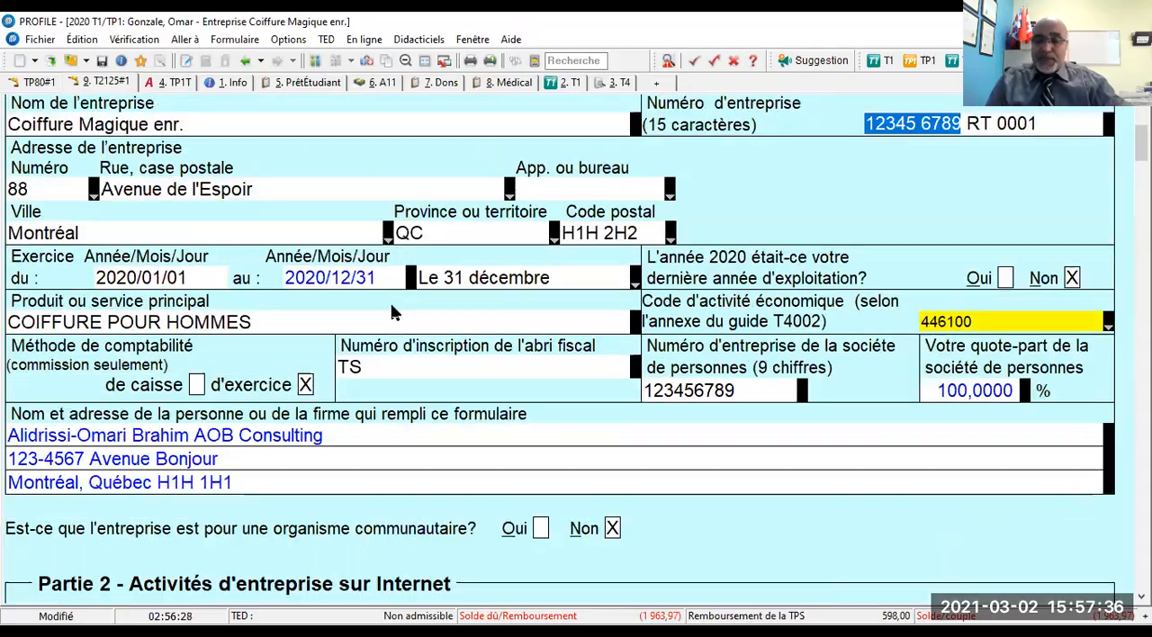
pyautogui.scroll(20, 392, 324)
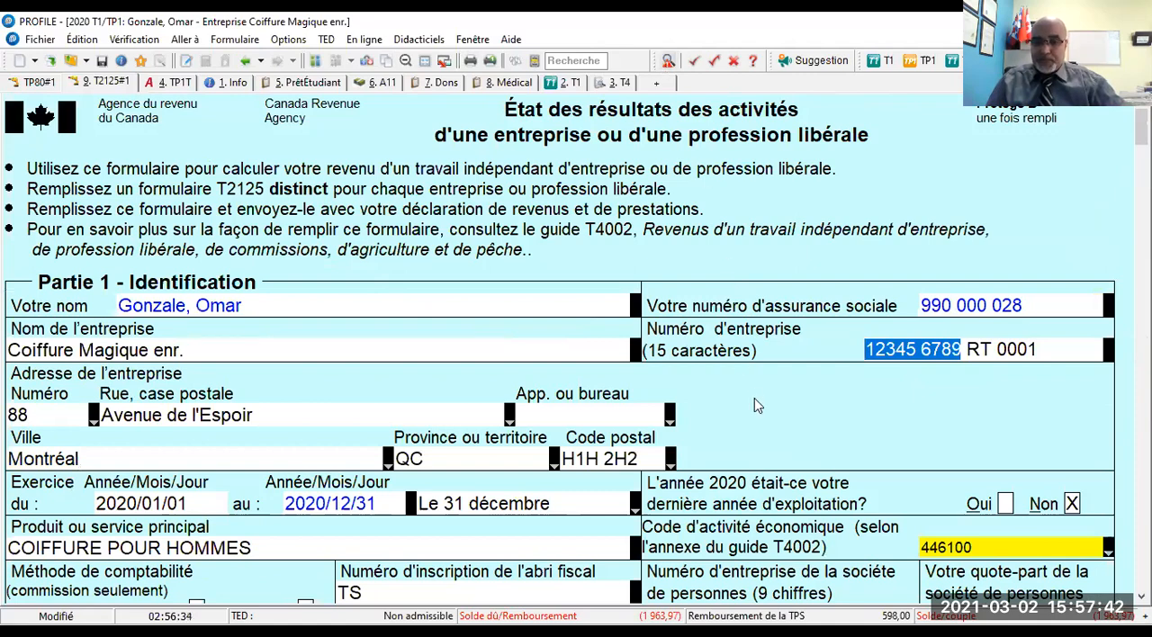
# - Show the active verifier and review its summary from the TED errors to the TP1 notice about enterprise register fees
pyautogui.click(668, 61)
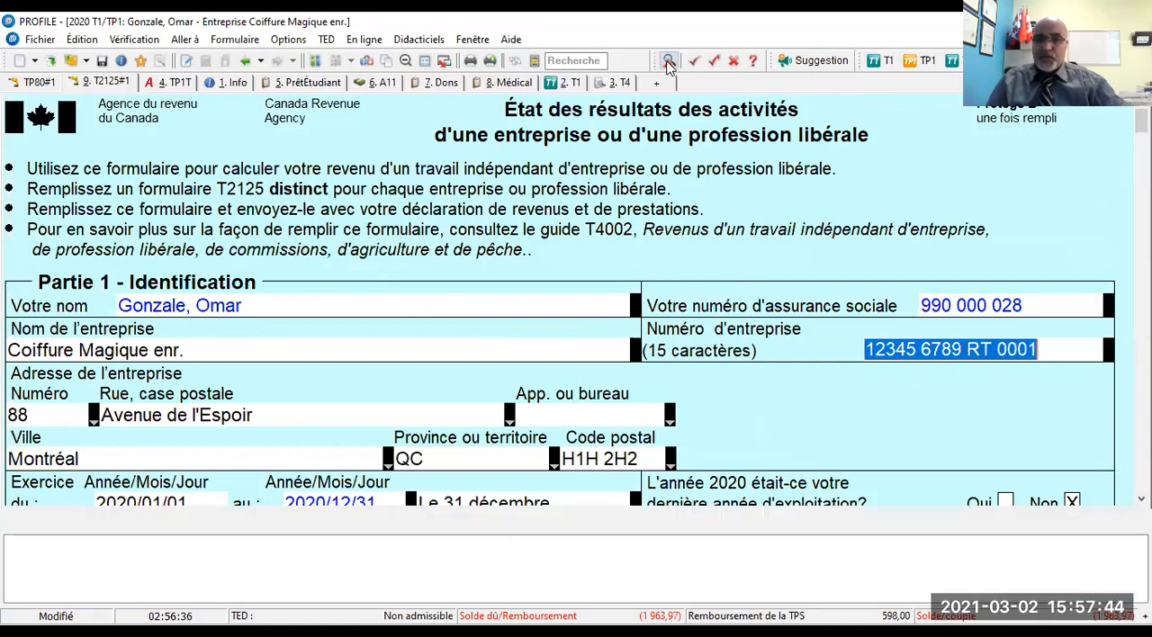
pyautogui.click(1095, 490)
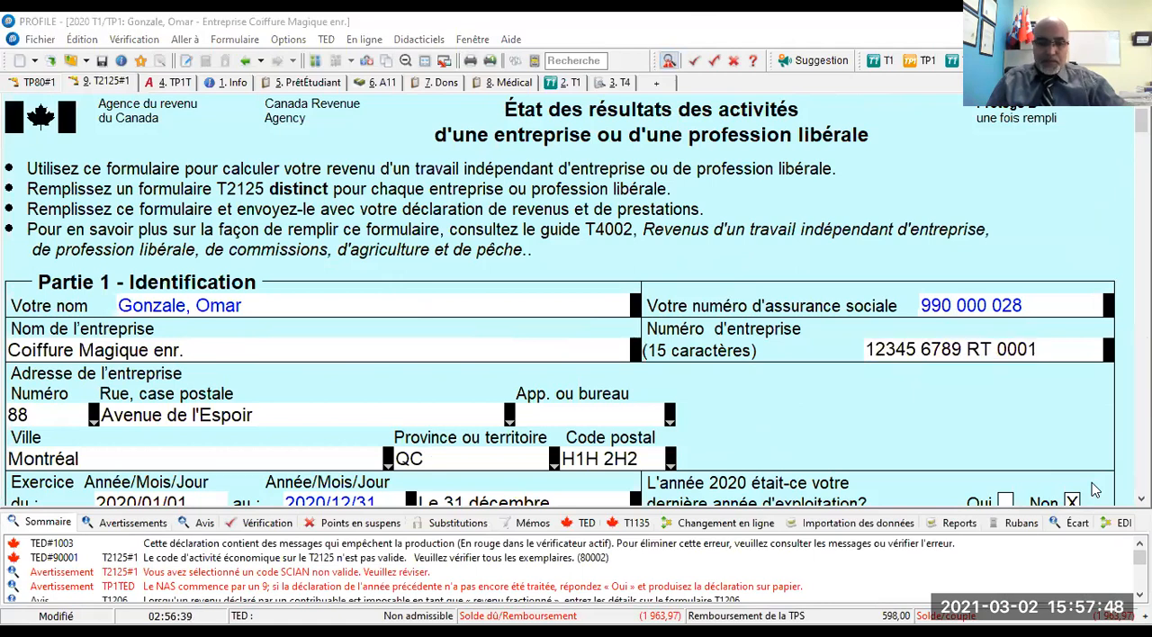
pyautogui.click(254, 546)
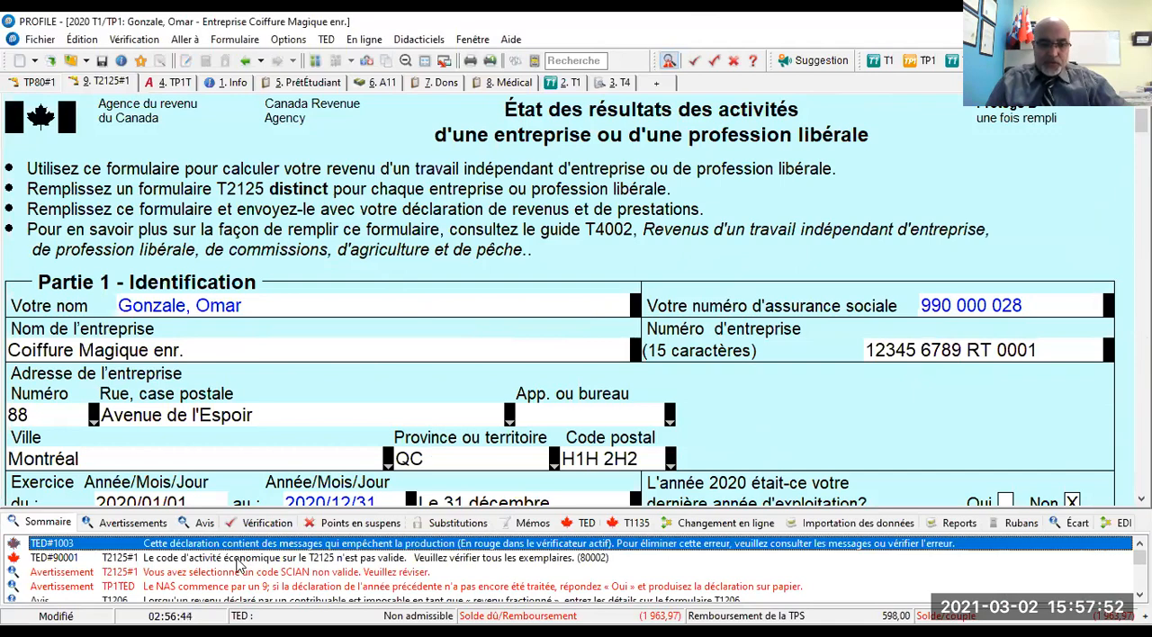
pyautogui.click(238, 560)
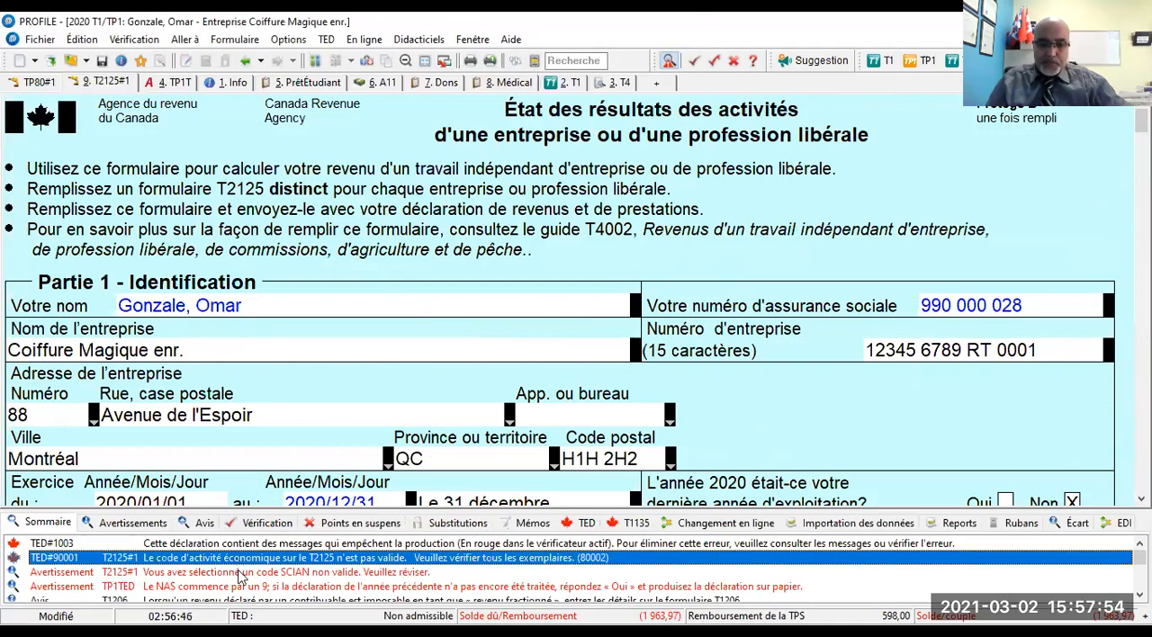
pyautogui.scroll(-2, 242, 577)
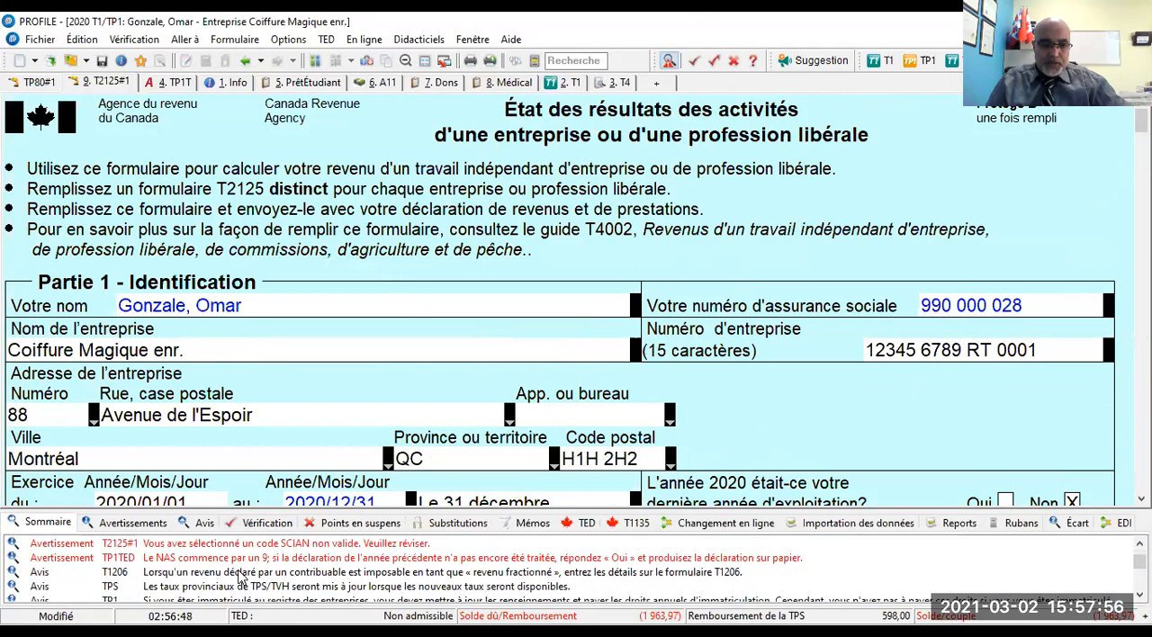
pyautogui.scroll(-1, 242, 576)
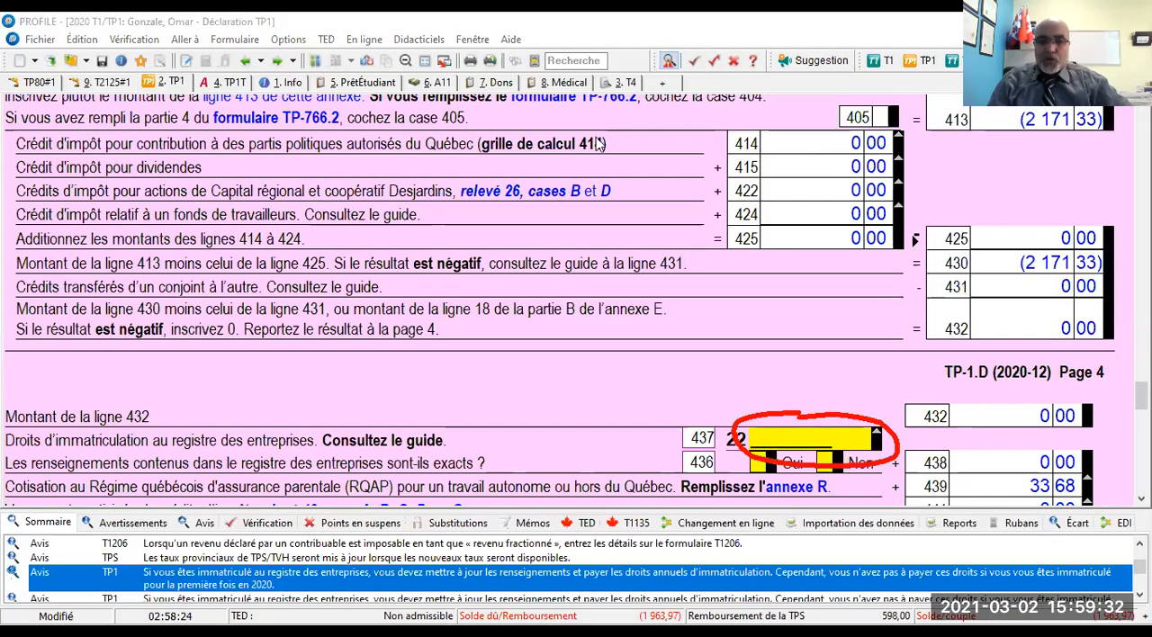
# - Return through the T2125 to the TP-80 and review its identification, cost of goods sold and expense lines
pyautogui.click(245, 61)
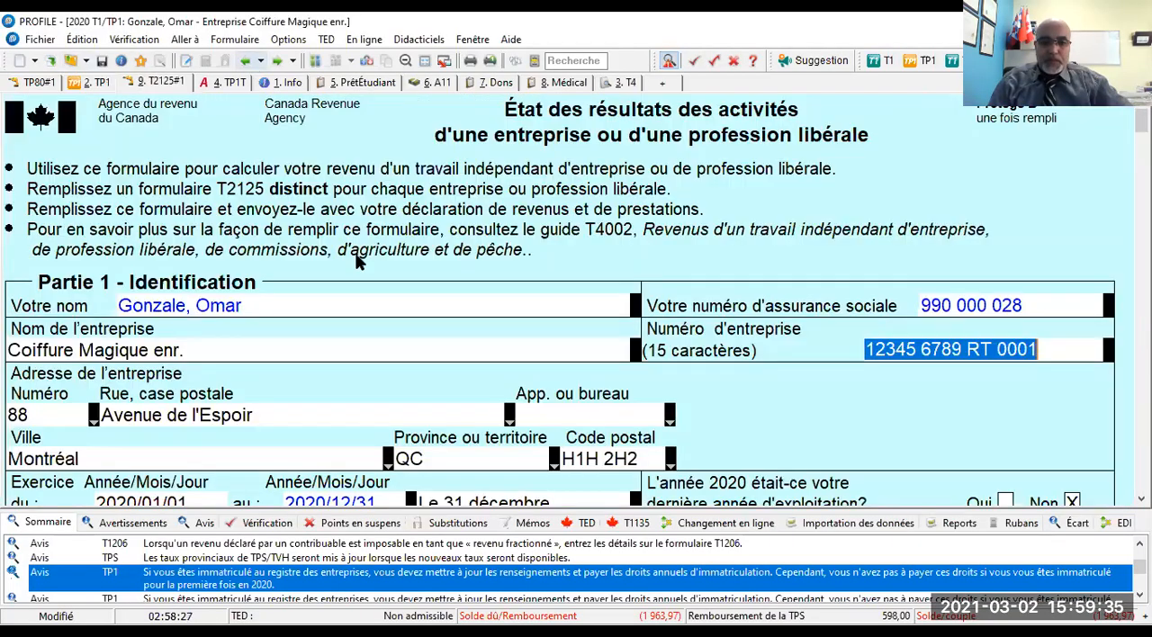
pyautogui.click(247, 61)
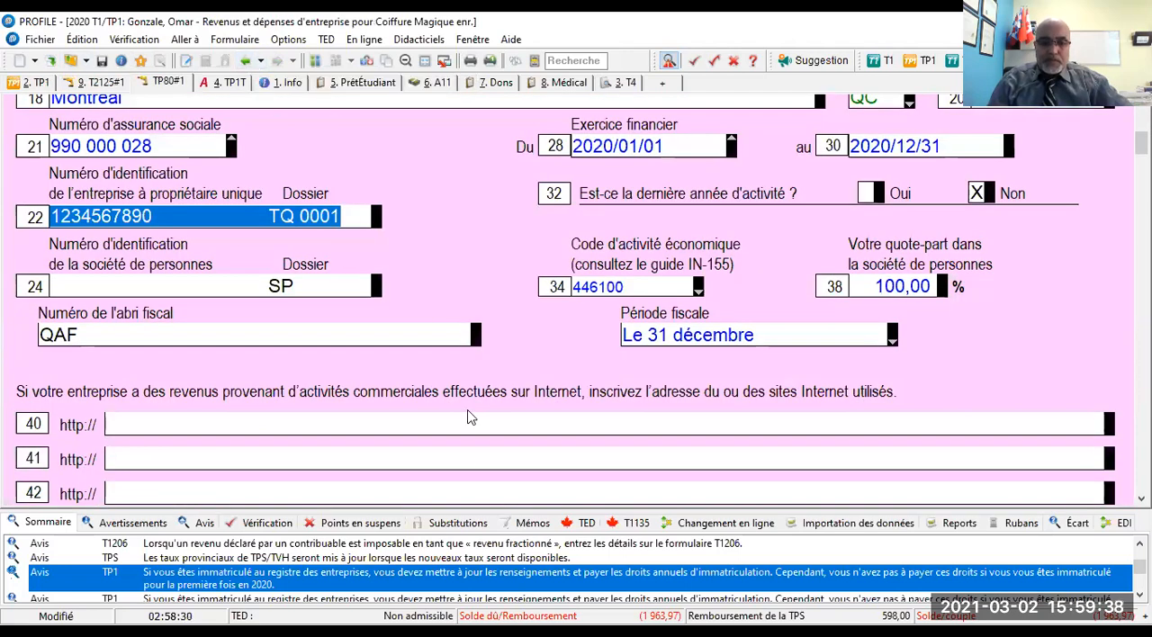
pyautogui.scroll(-15, 695, 282)
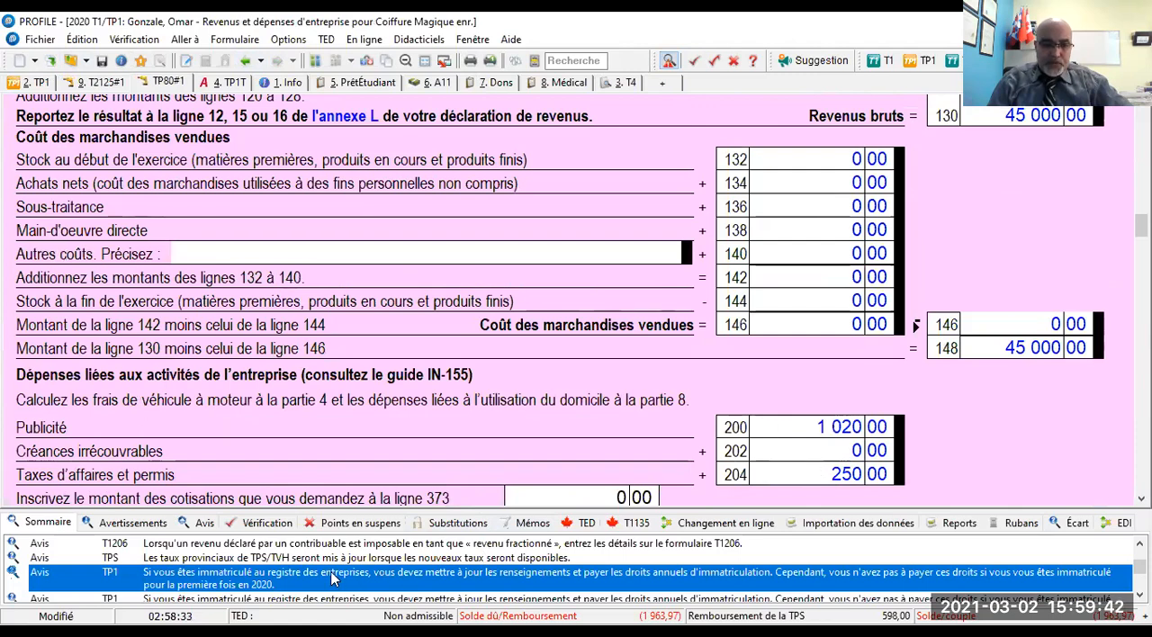
# - Open TP1 line 437 from the registration notice, enter the Québec enterprise number, and answer Oui at line 436 about the register information's accuracy
pyautogui.doubleClick(192, 587)
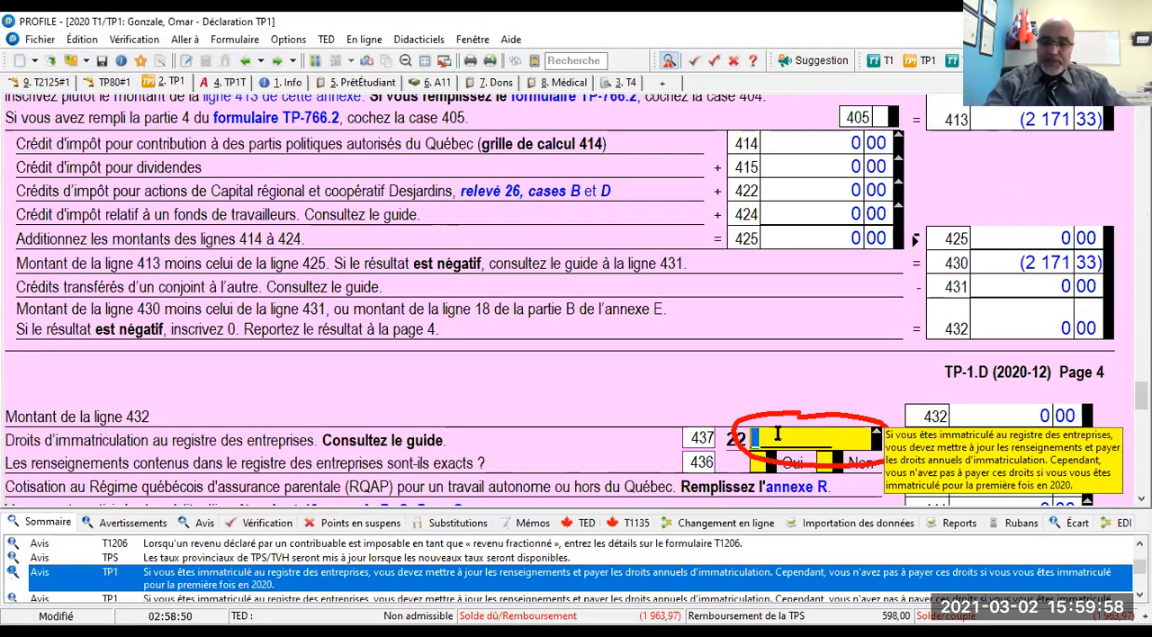
pyautogui.write('33')
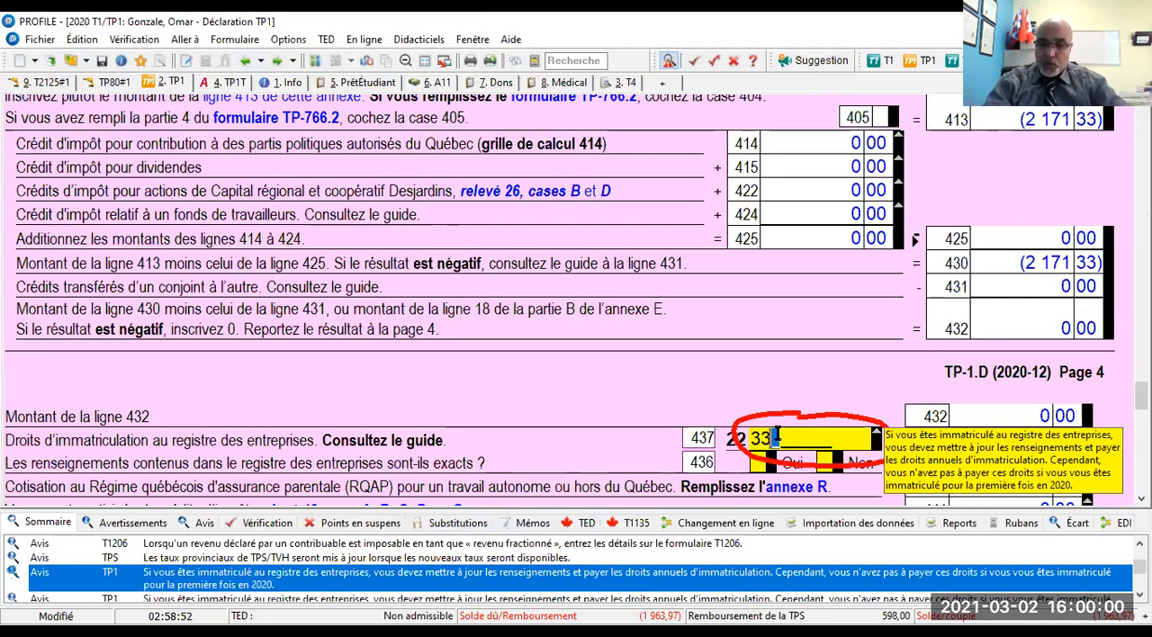
pyautogui.write('445566')
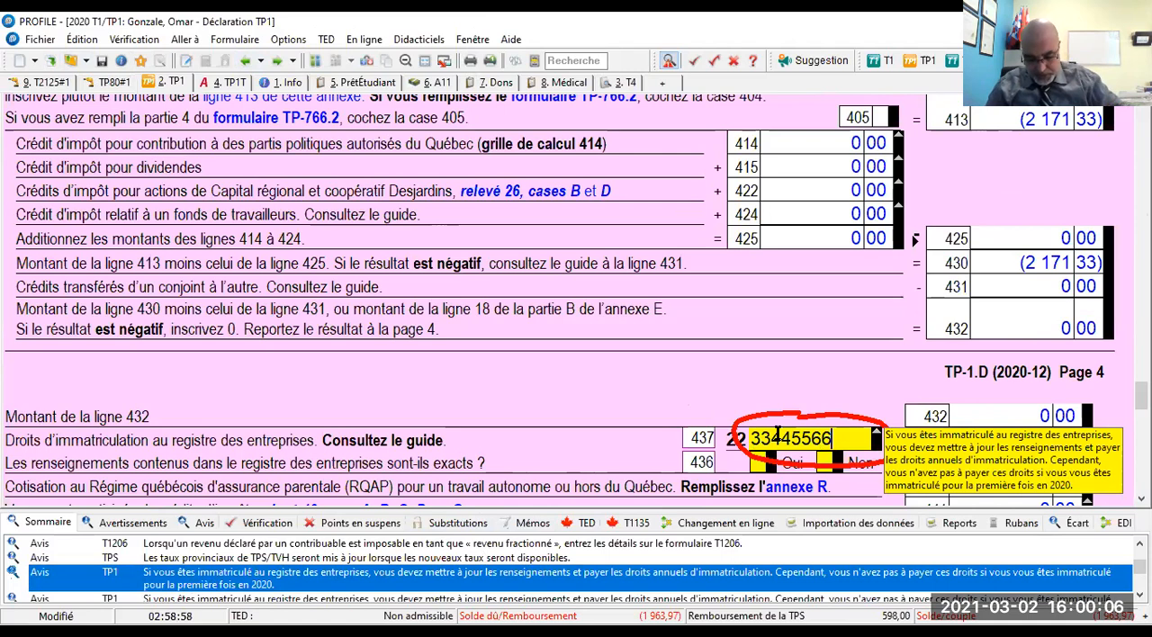
pyautogui.press('BackSpace')
pyautogui.press('BackSpace')
pyautogui.press('BackSpace')
pyautogui.press('BackSpace')
pyautogui.press('BackSpace')
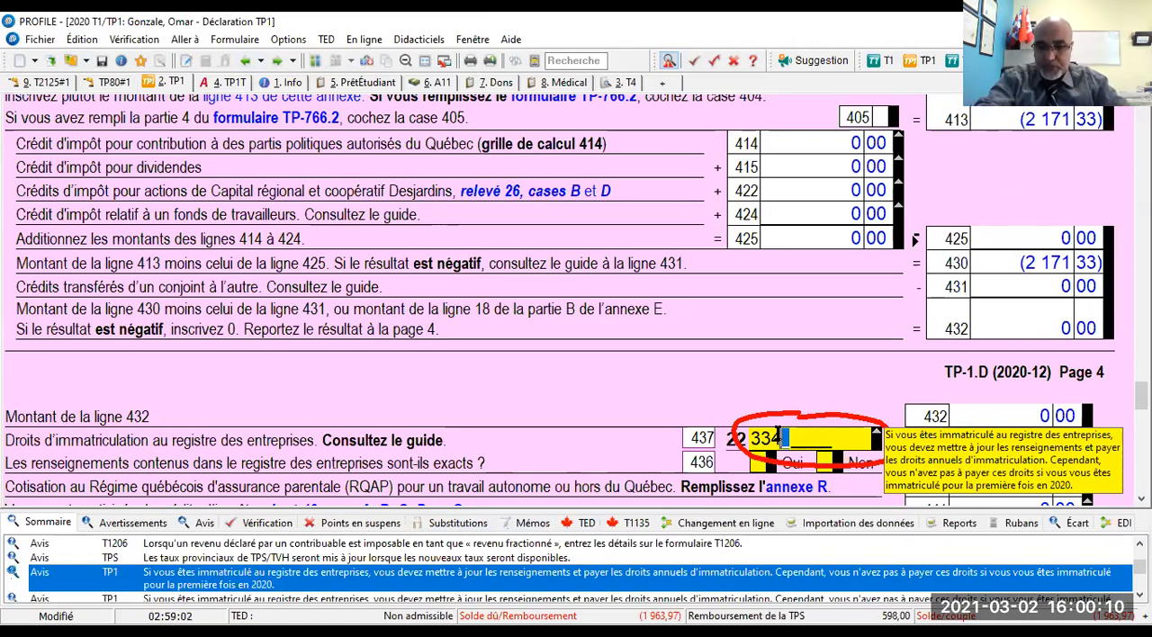
pyautogui.write('455')
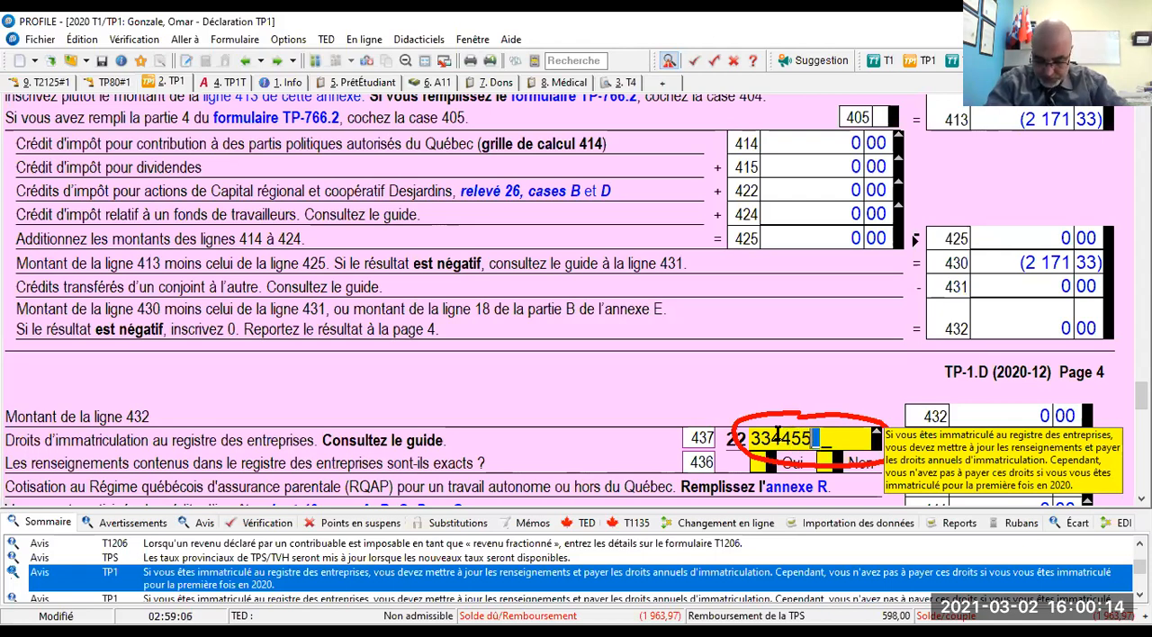
pyautogui.write('66')
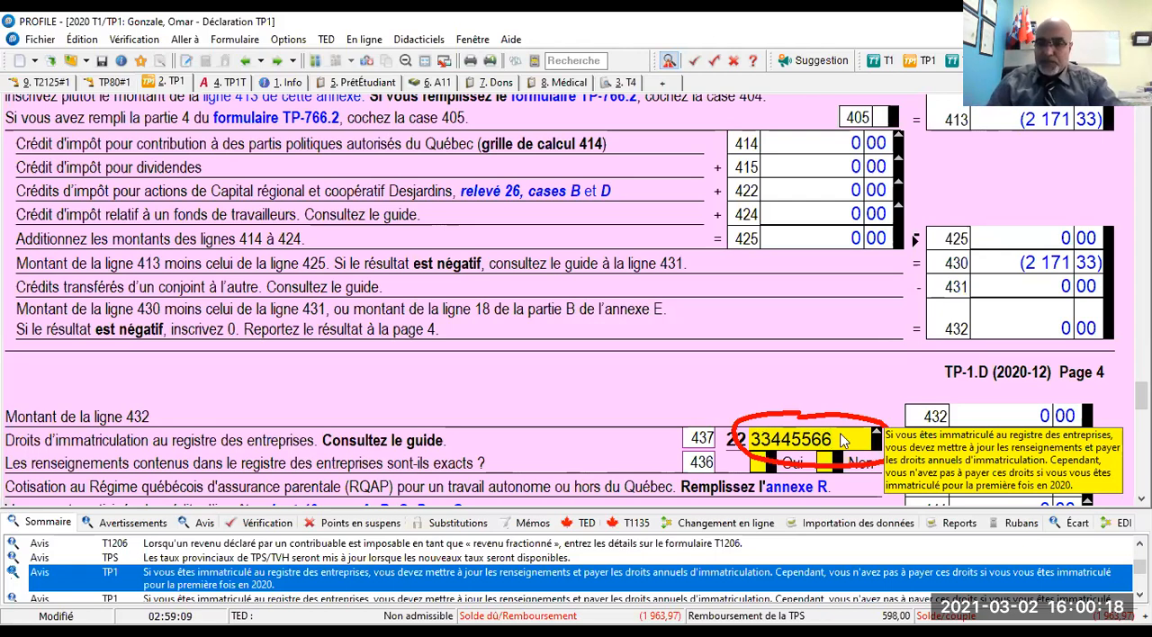
pyautogui.press('Tab')
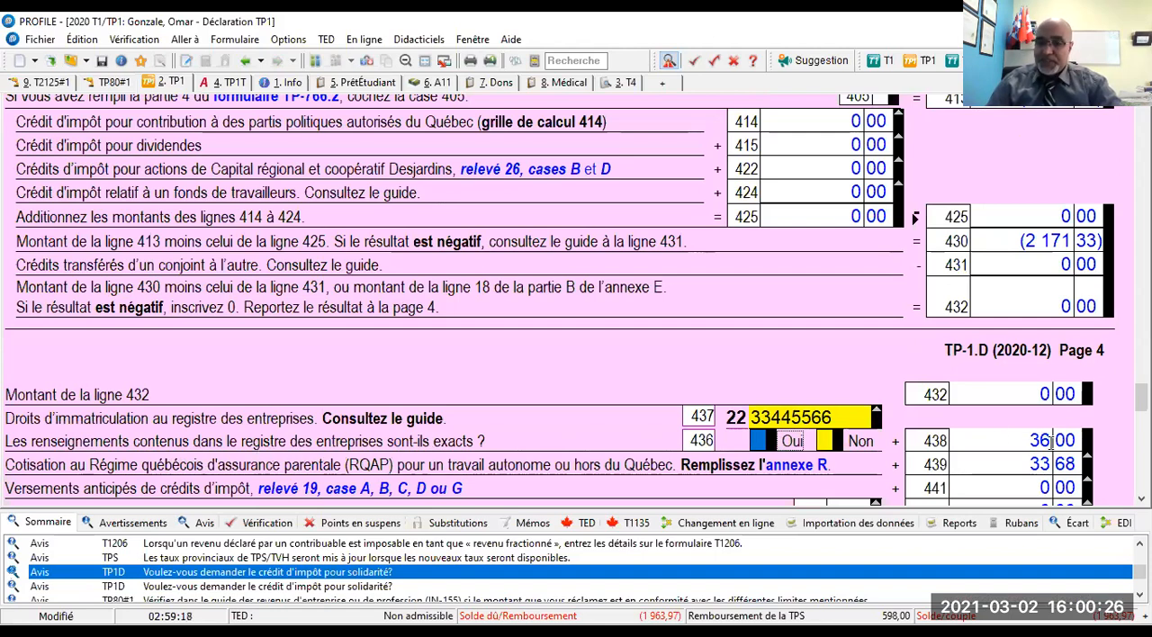
pyautogui.click(759, 441)
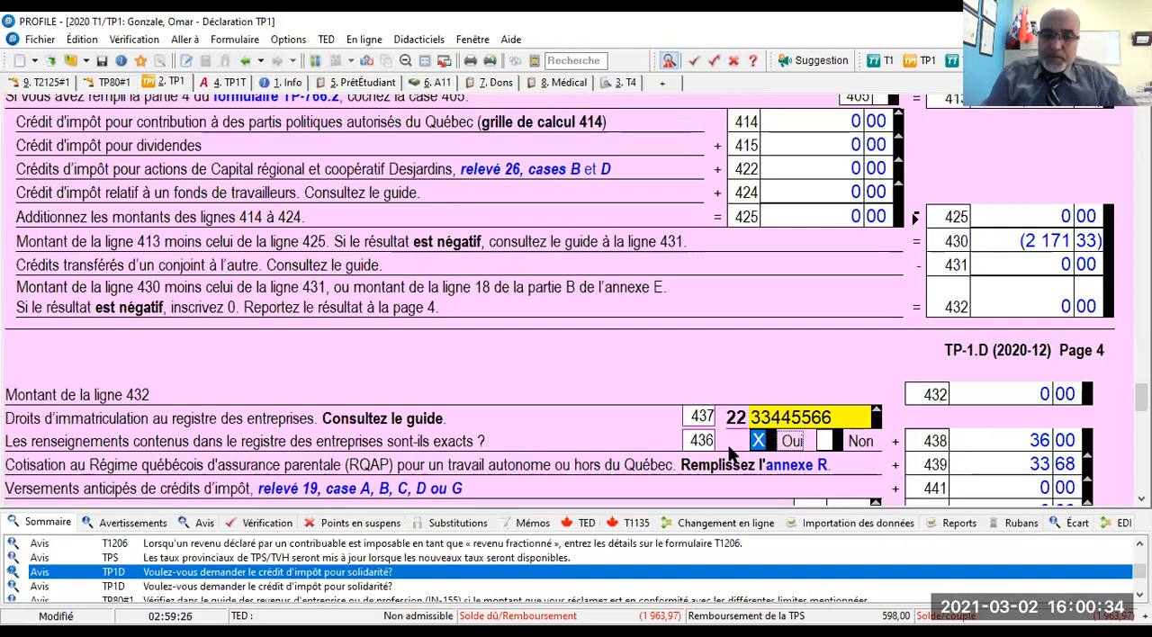
# - Open the TP1 Sommaire des reports linked to the line 437 enterprise number, check its registration fee section, and return to the TP1
pyautogui.scroll(-1, 731, 455)
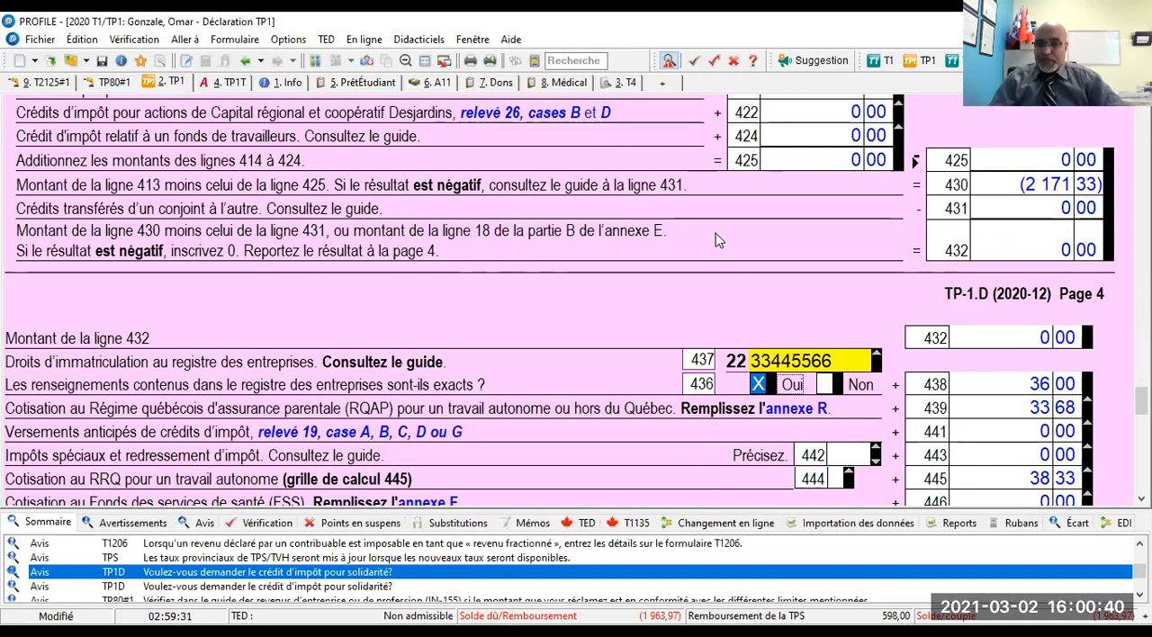
pyautogui.doubleClick(757, 358)
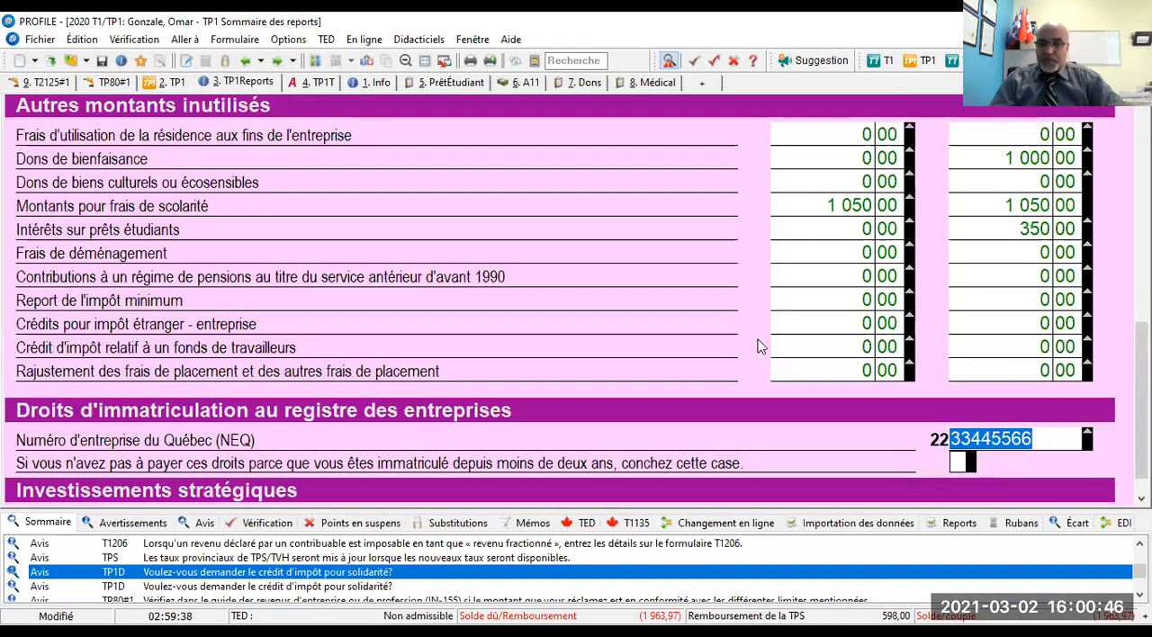
pyautogui.click(244, 60)
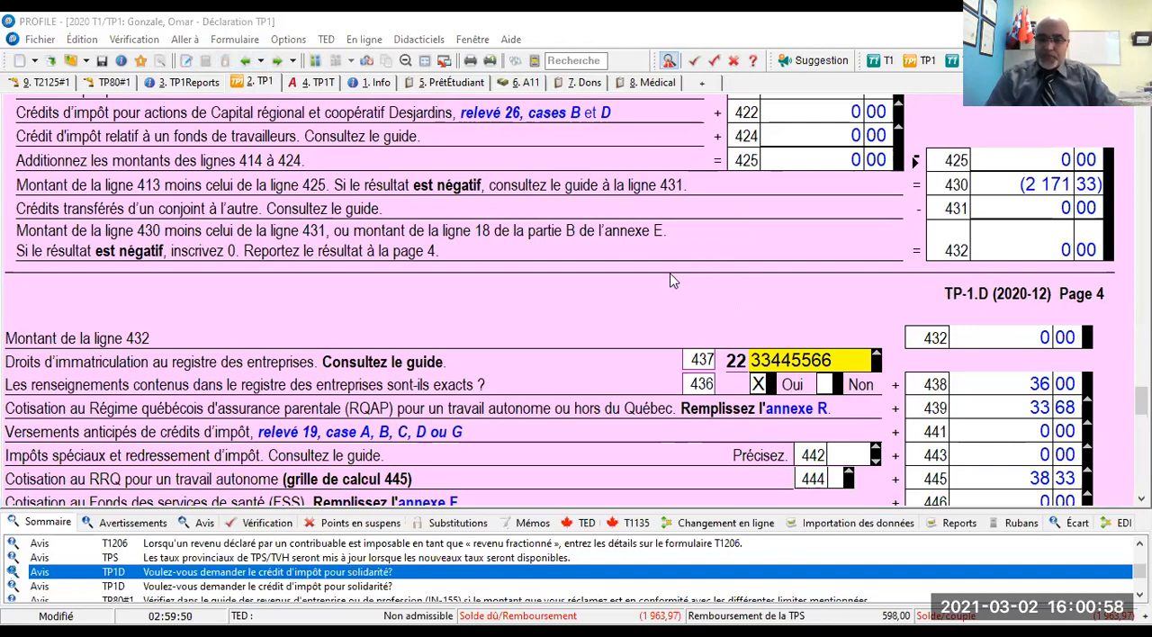
pyautogui.click(711, 257)
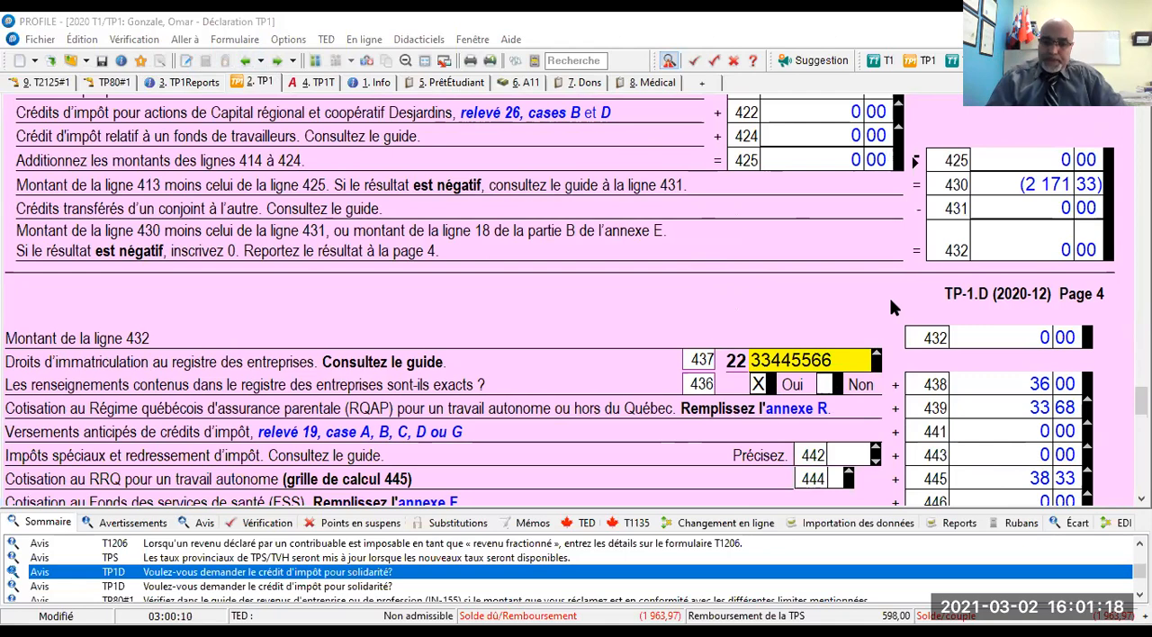
# - Review TP1 lines 432 to 450 and the remaining notices and substitutions in the verifier summary
pyautogui.scroll(-1, 620, 595)
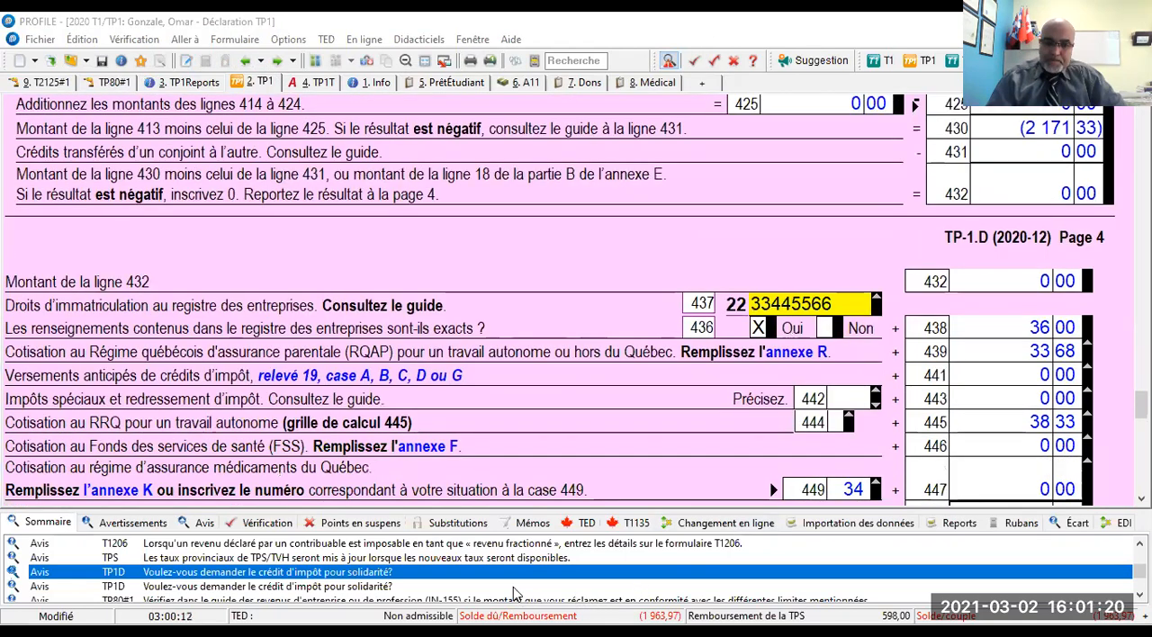
pyautogui.scroll(-2, 509, 594)
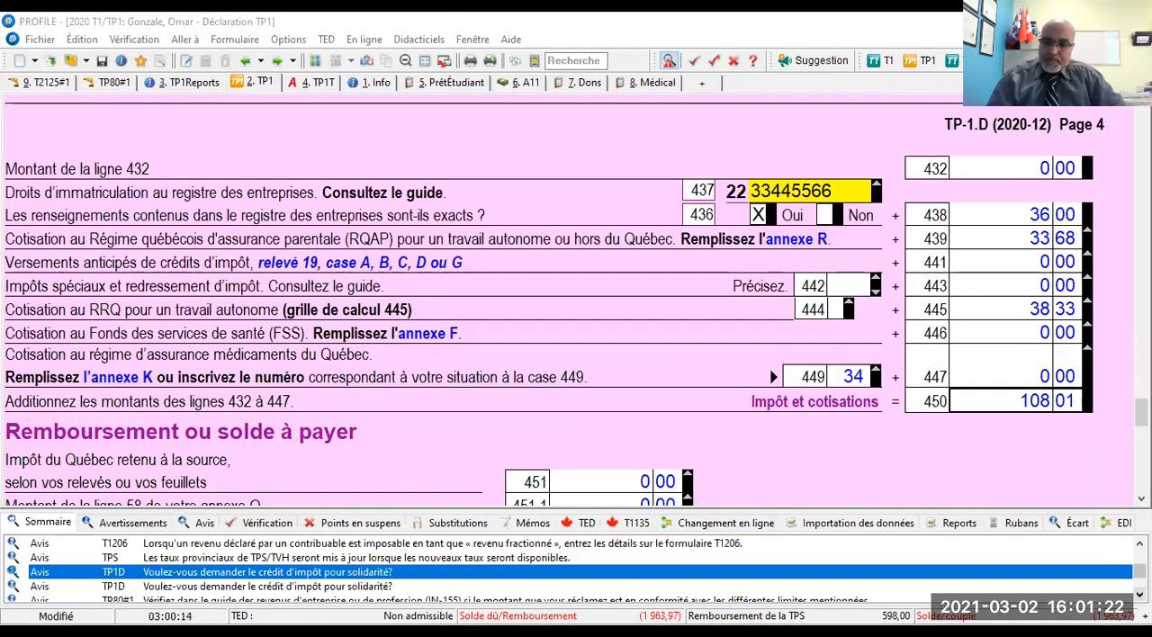
pyautogui.click(1139, 595)
pyautogui.click(1139, 595)
pyautogui.click(1139, 595)
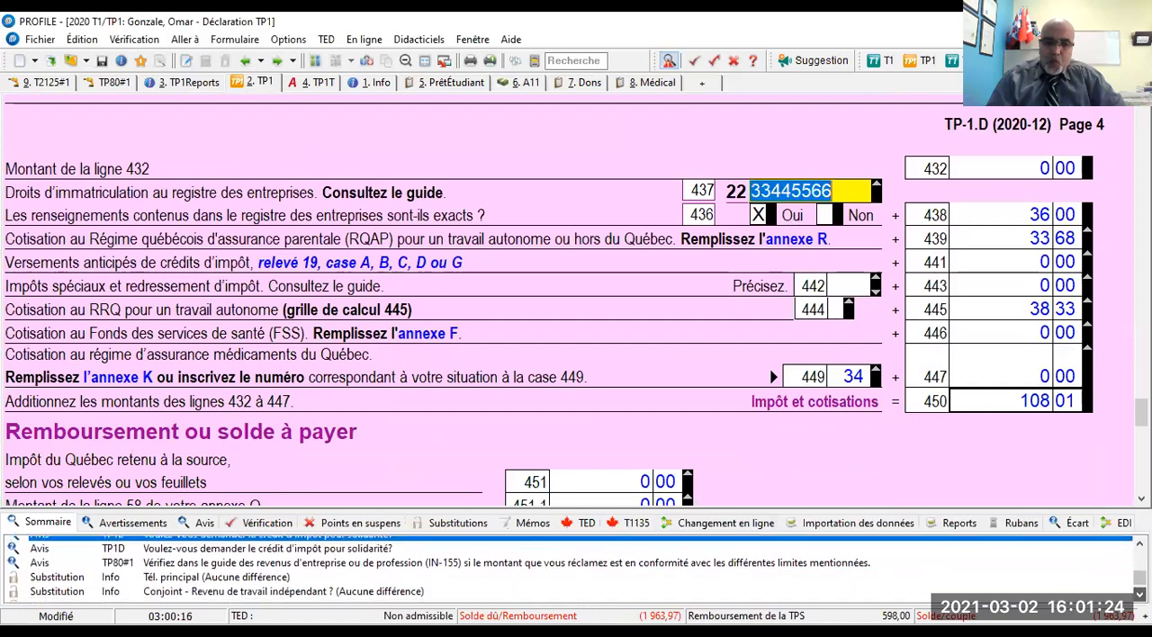
pyautogui.click(1140, 595)
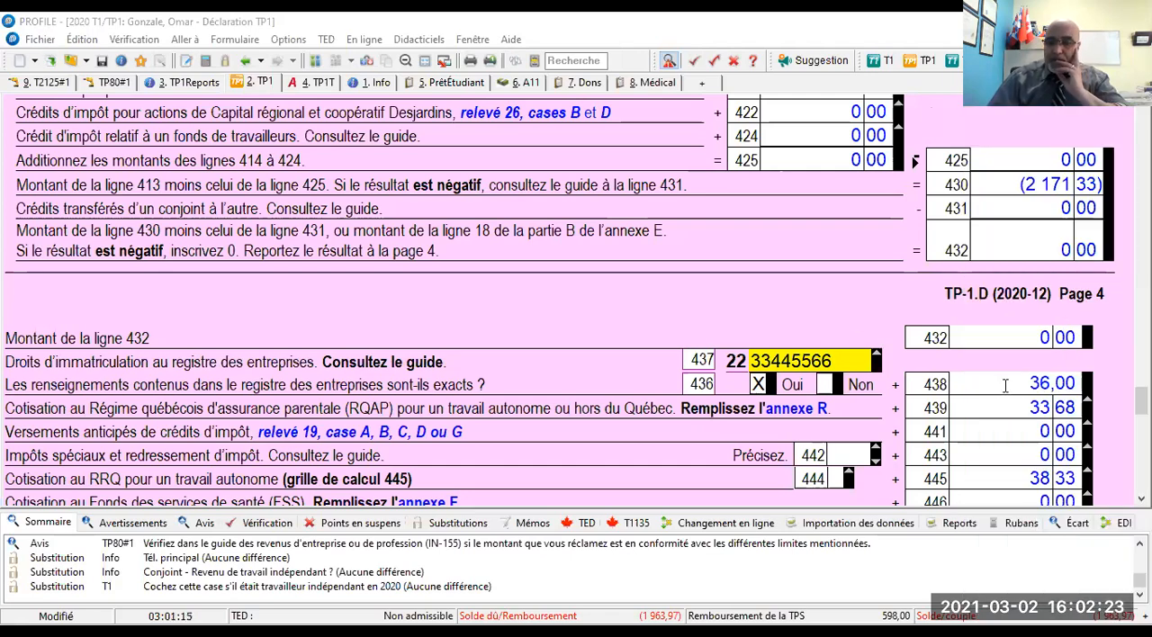
# - Recheck the TP1 around the registration fees and refund section, and reread the verifier's TP80, TP1D and TP1 messages
pyautogui.scroll(-3, 887, 433)
pyautogui.scroll(-3, 887, 432)
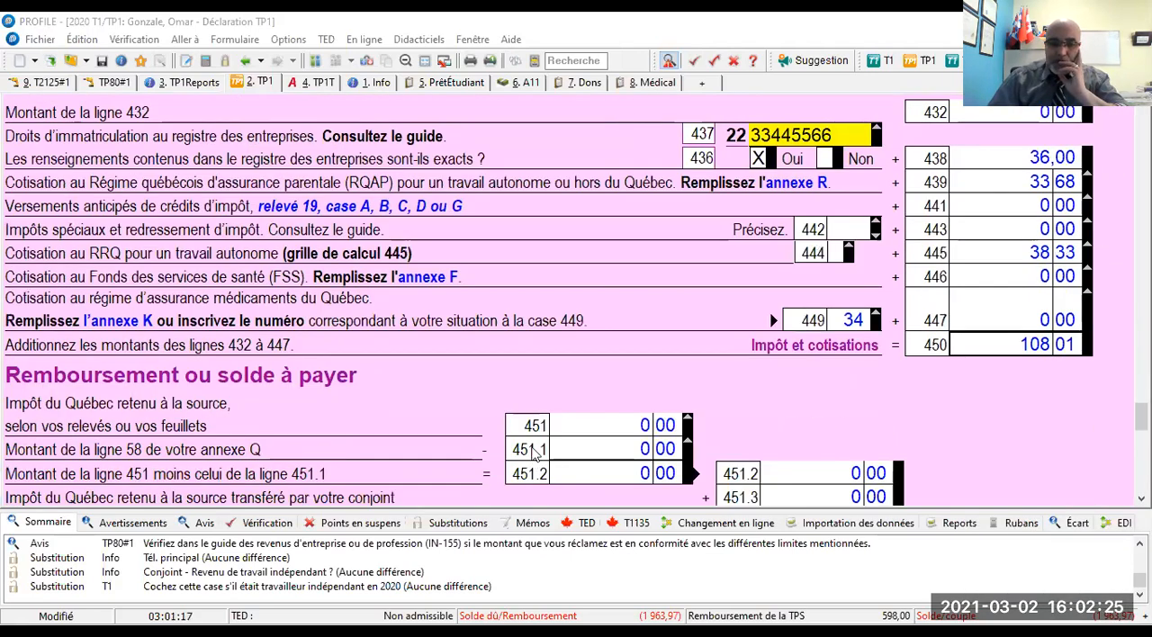
pyautogui.scroll(6, 421, 601)
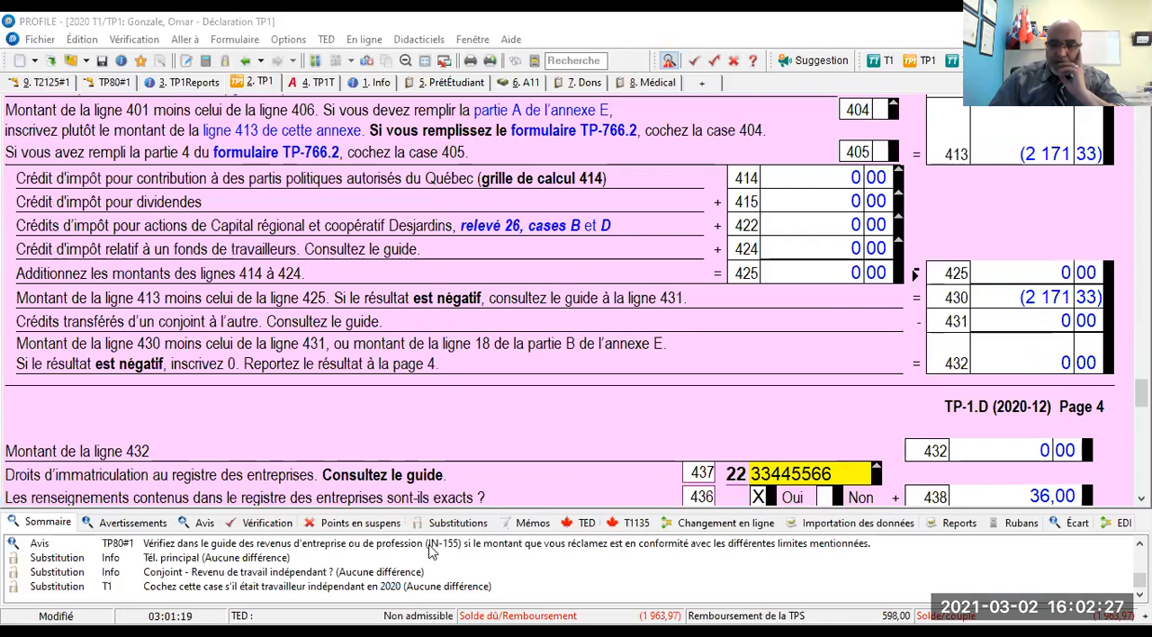
pyautogui.click(430, 545)
pyautogui.scroll(2, 1065, 576)
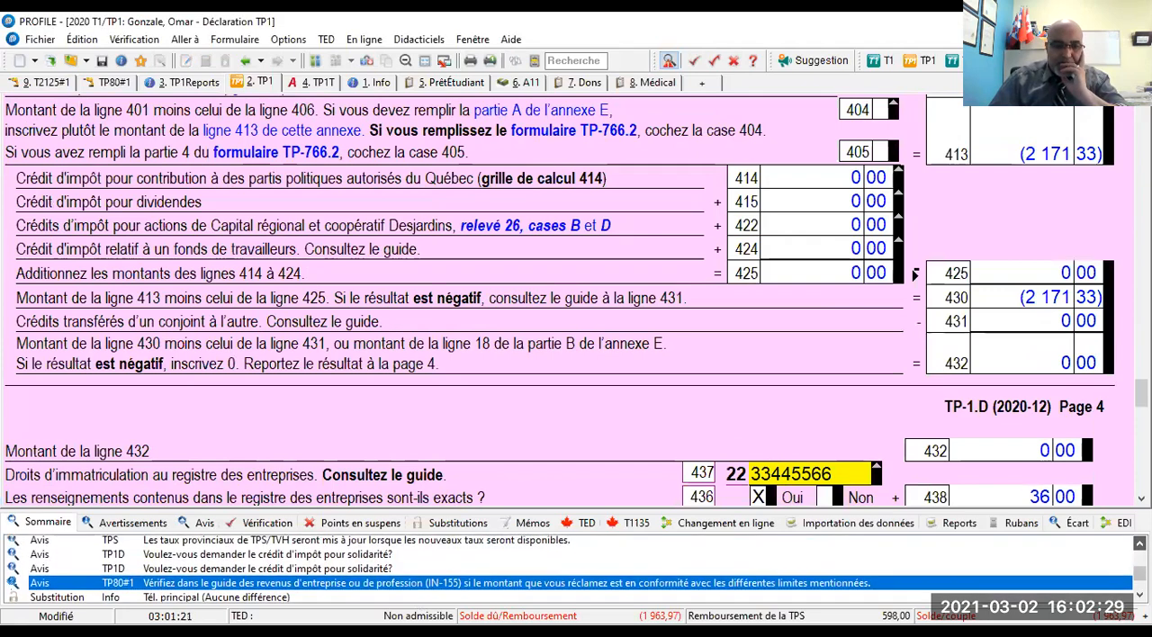
pyautogui.scroll(2, 570, 569)
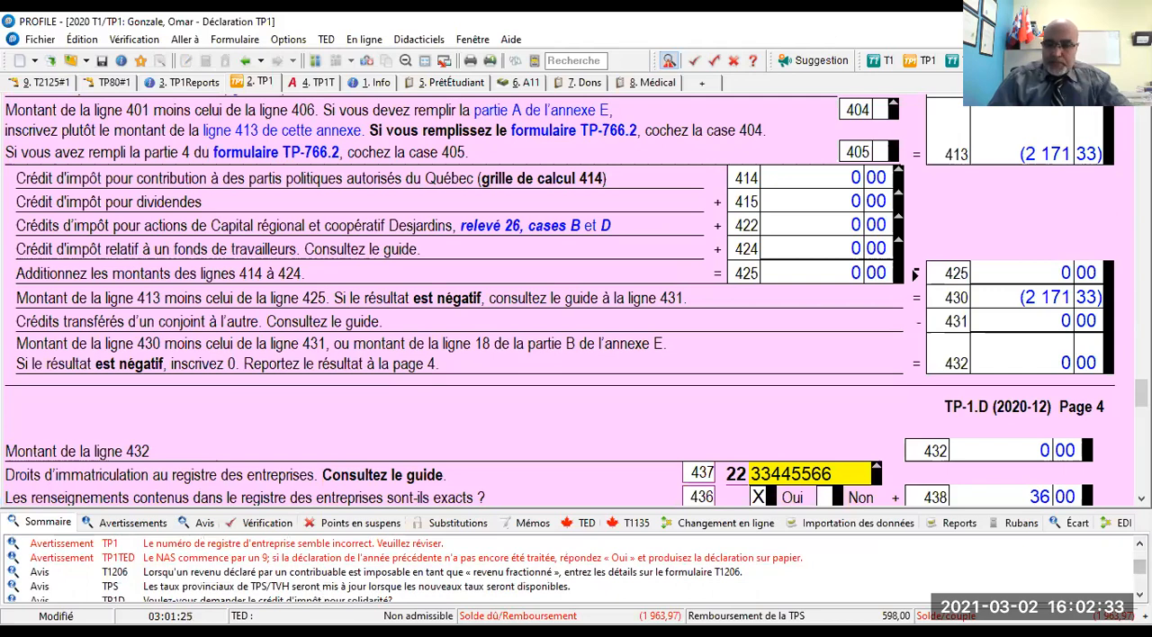
pyautogui.click(1140, 594)
pyautogui.click(1140, 595)
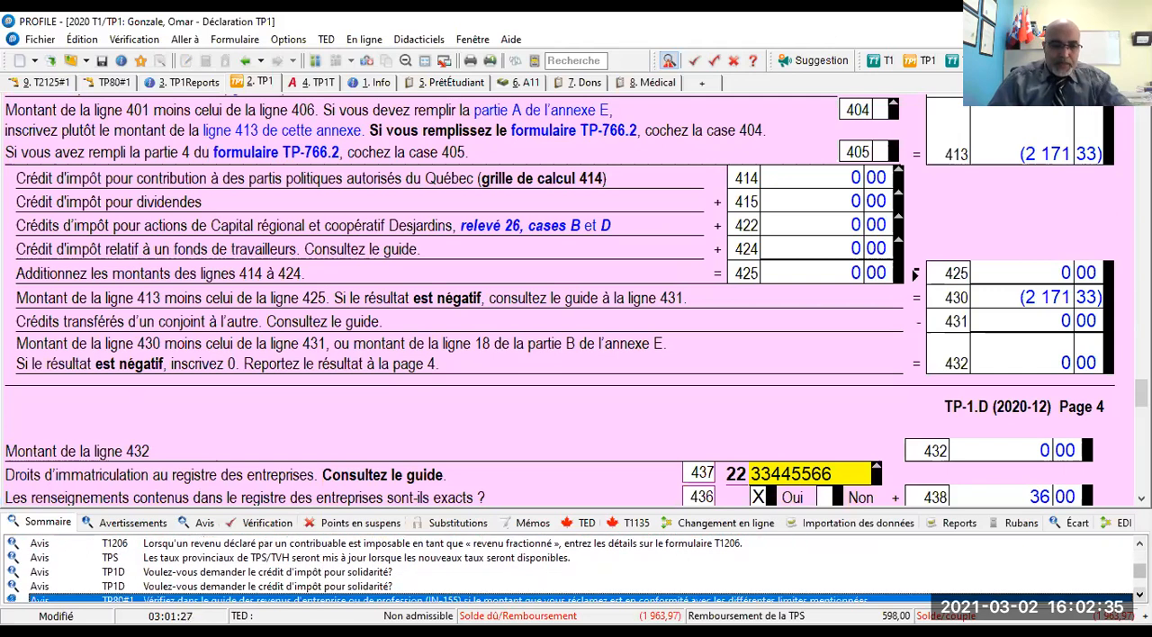
# - Claim the solidarity tax credit in Annexe D and mark the spouse's self-employment income substitution in Info as reviewed
pyautogui.doubleClick(354, 575)
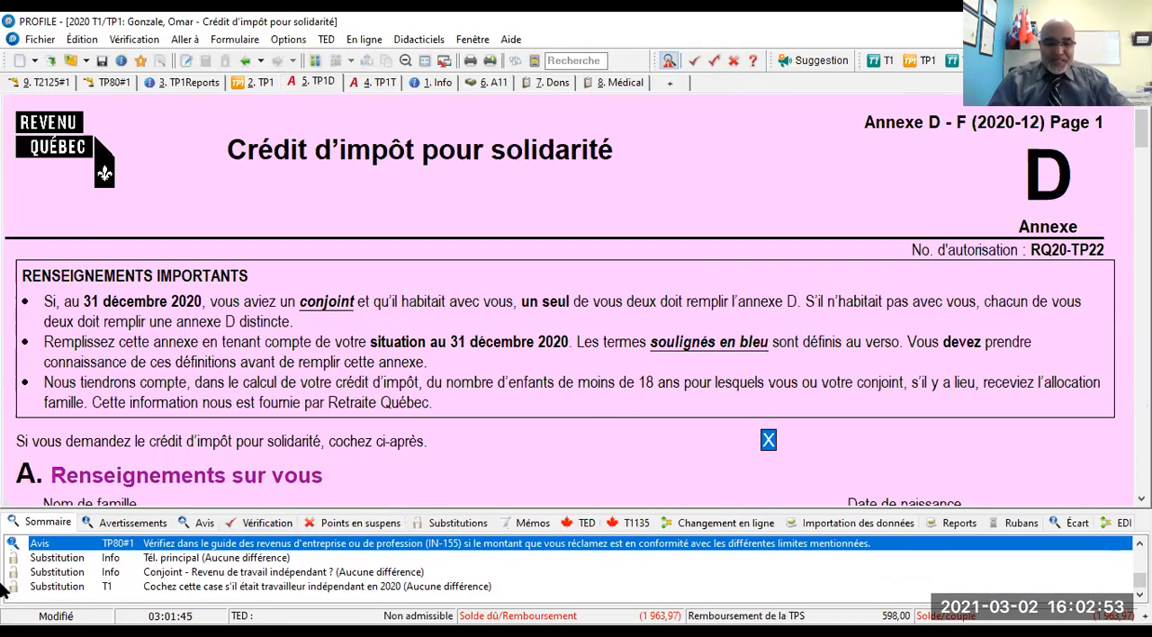
pyautogui.doubleClick(191, 577)
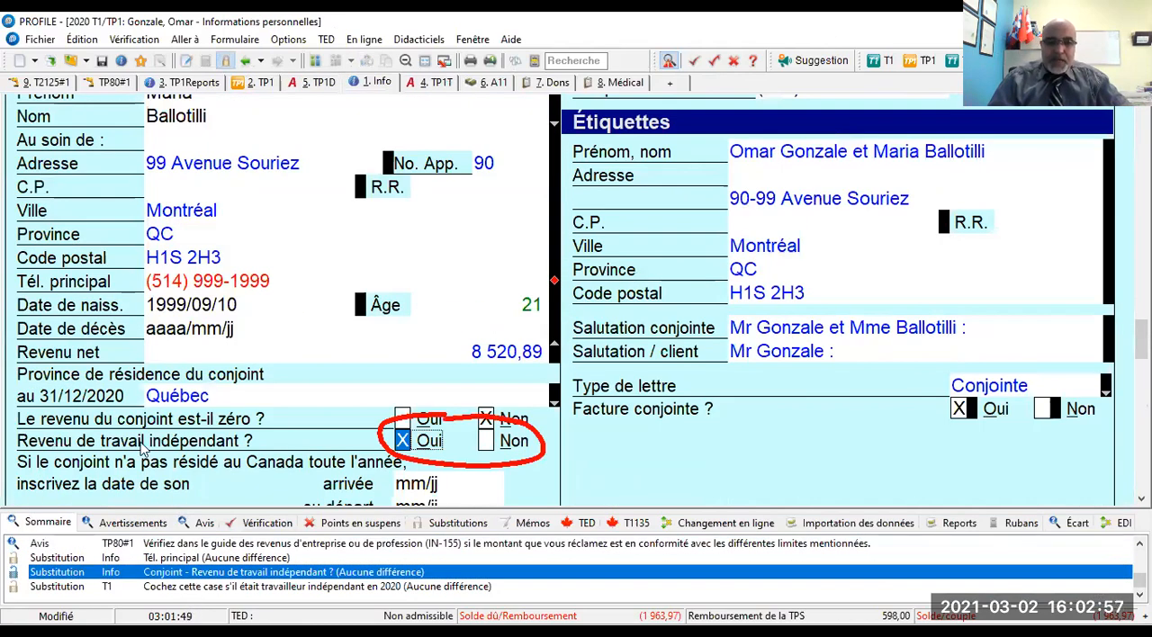
pyautogui.click(694, 62)
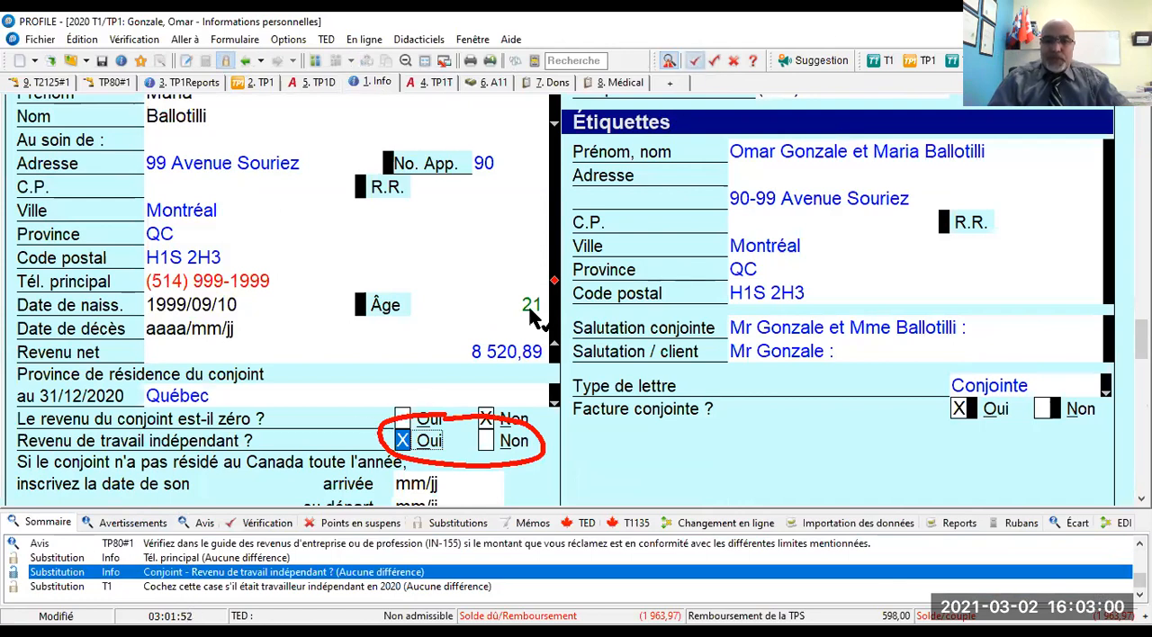
pyautogui.click(427, 444)
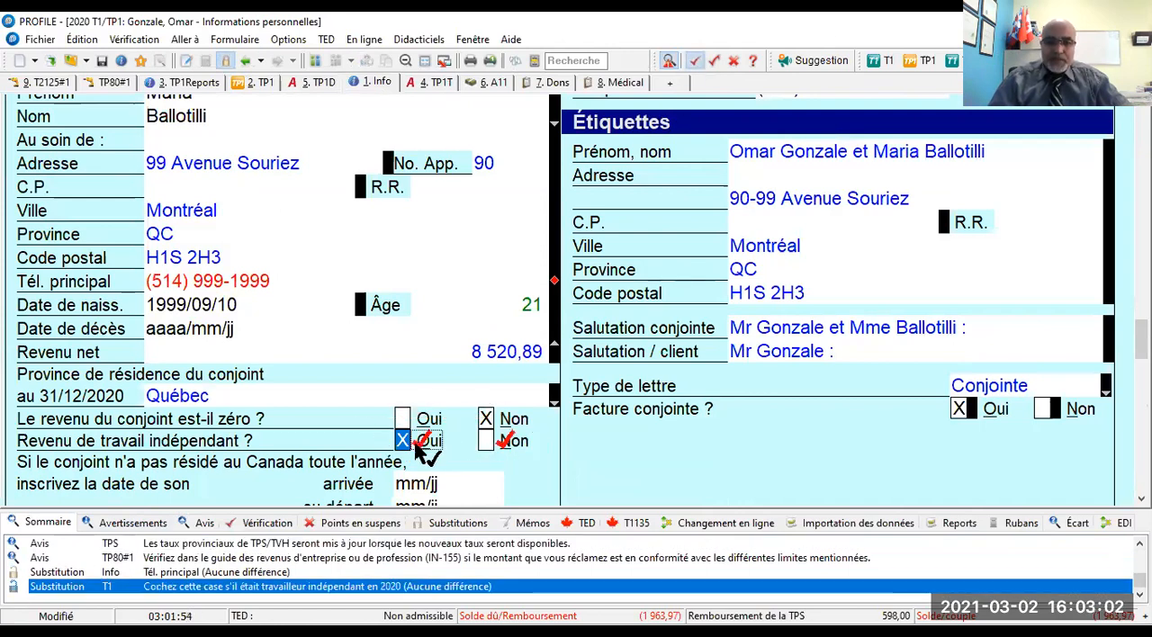
# - Mark as reviewed the T1 substitution for the spouse's self-employed status and the Info substitution for the main telephone number
pyautogui.doubleClick(252, 587)
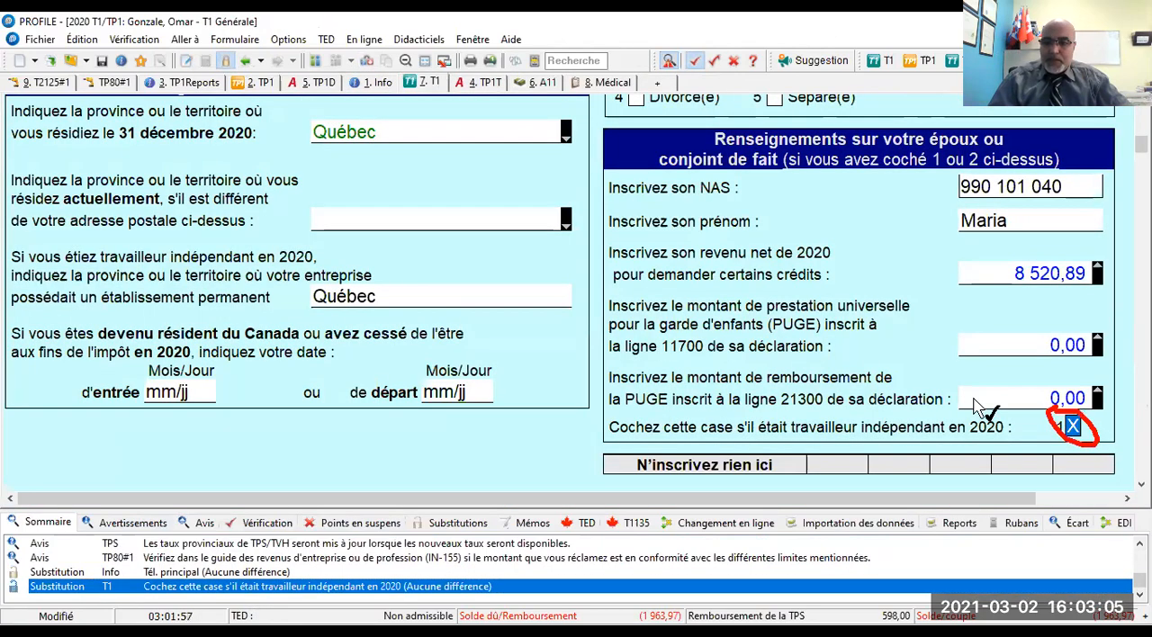
pyautogui.click(1072, 429)
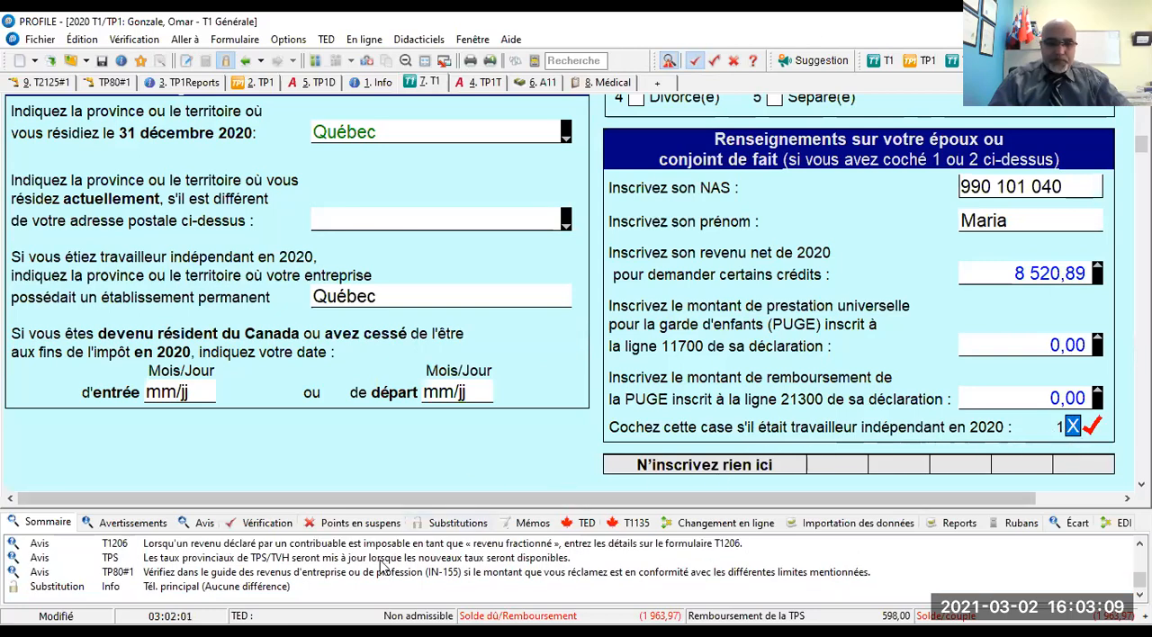
pyautogui.doubleClick(272, 587)
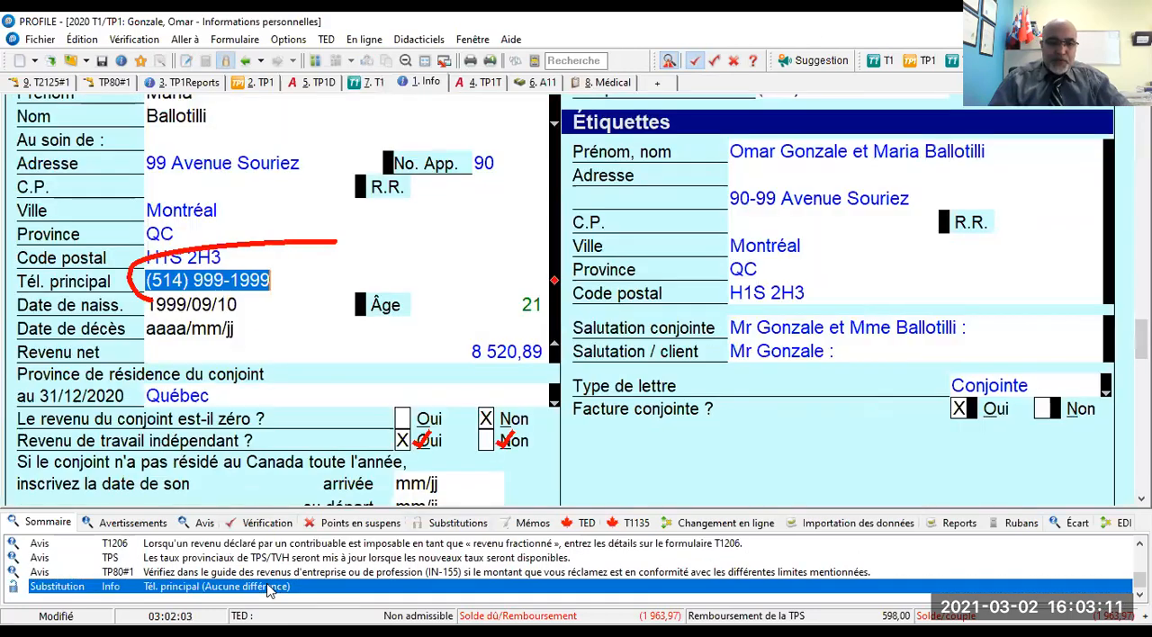
pyautogui.click(204, 283)
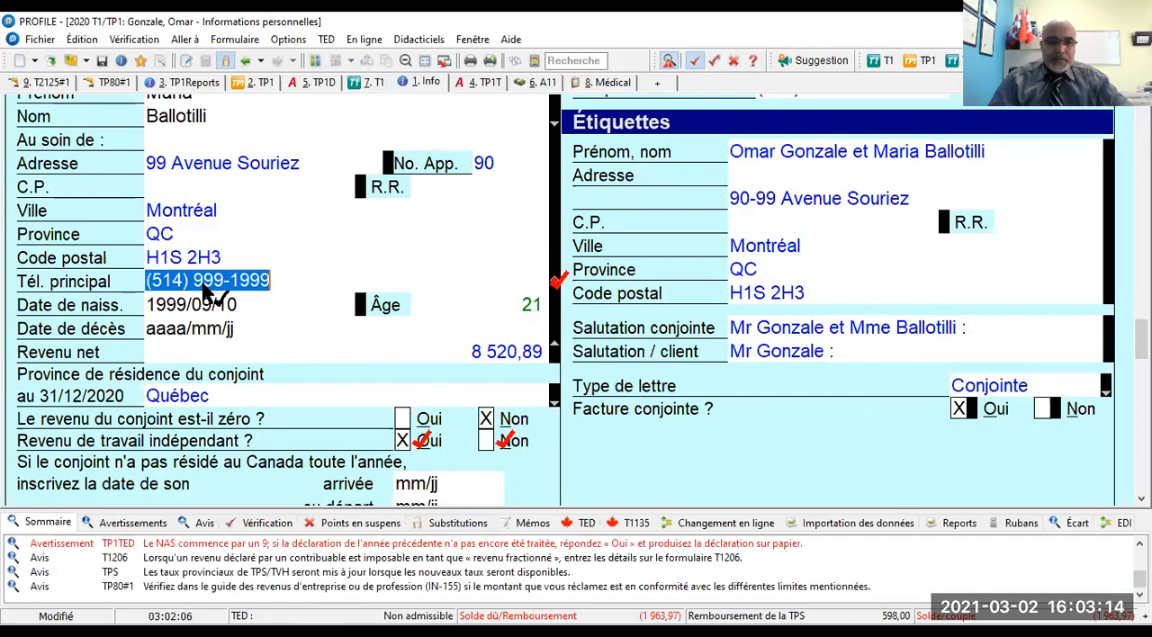
# - Check the TP80 line 218 notice on meal expenses, and override T2125 line 8523, Repas et frais de représentation, with 650,00
pyautogui.doubleClick(228, 588)
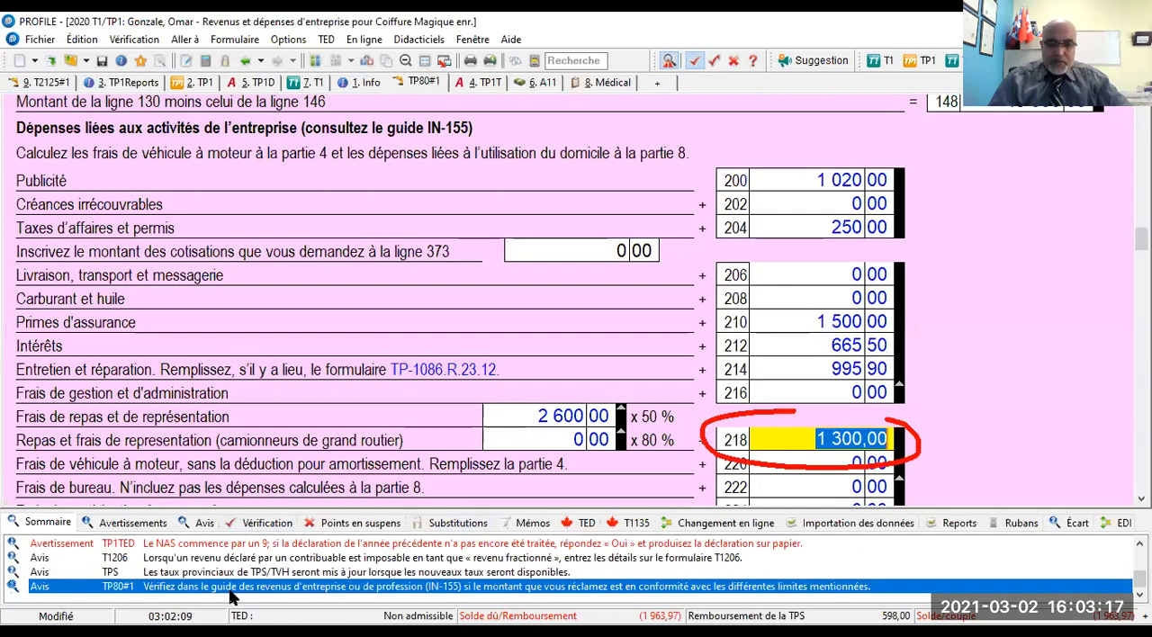
pyautogui.moveTo(875, 440)
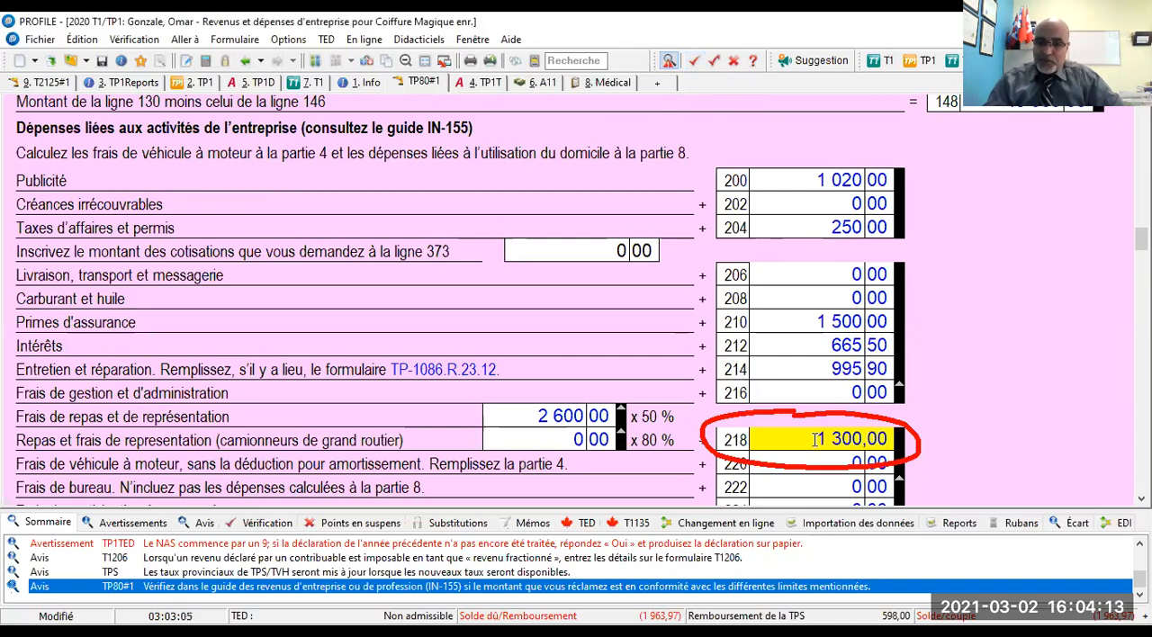
pyautogui.moveTo(814, 440)
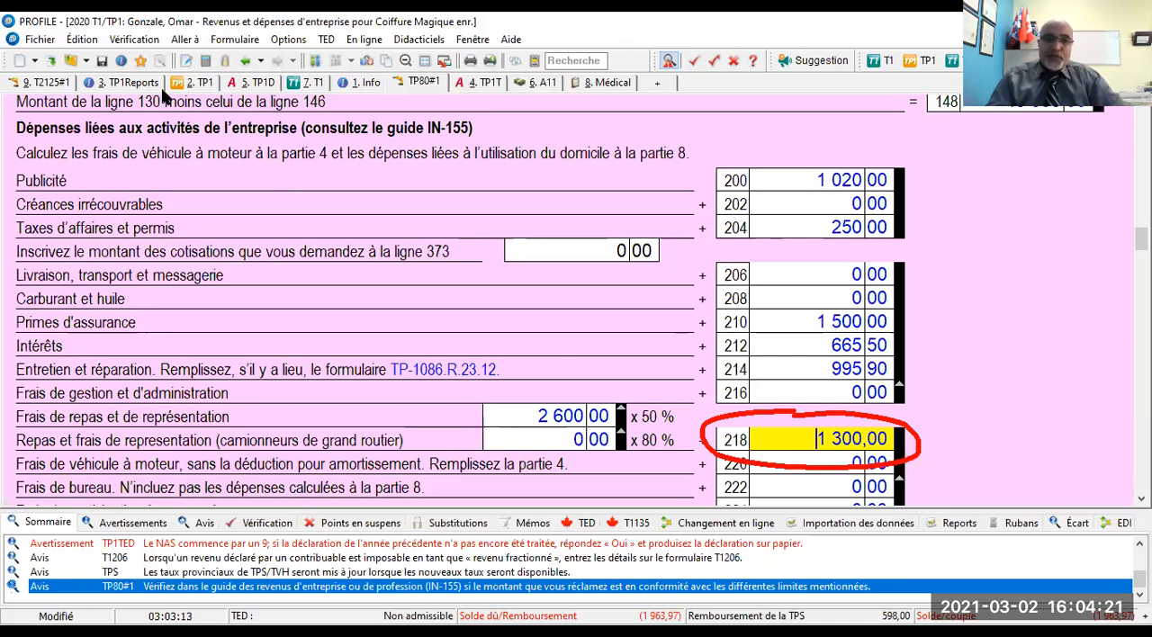
pyautogui.click(50, 83)
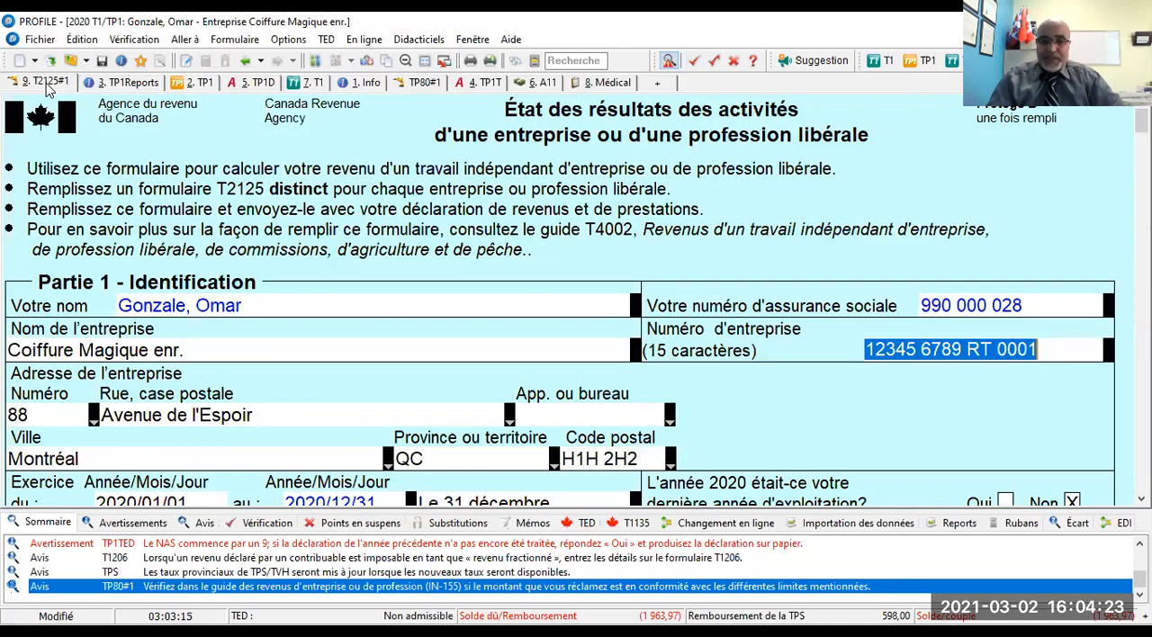
pyautogui.scroll(-10, 881, 405)
pyautogui.scroll(-20, 875, 388)
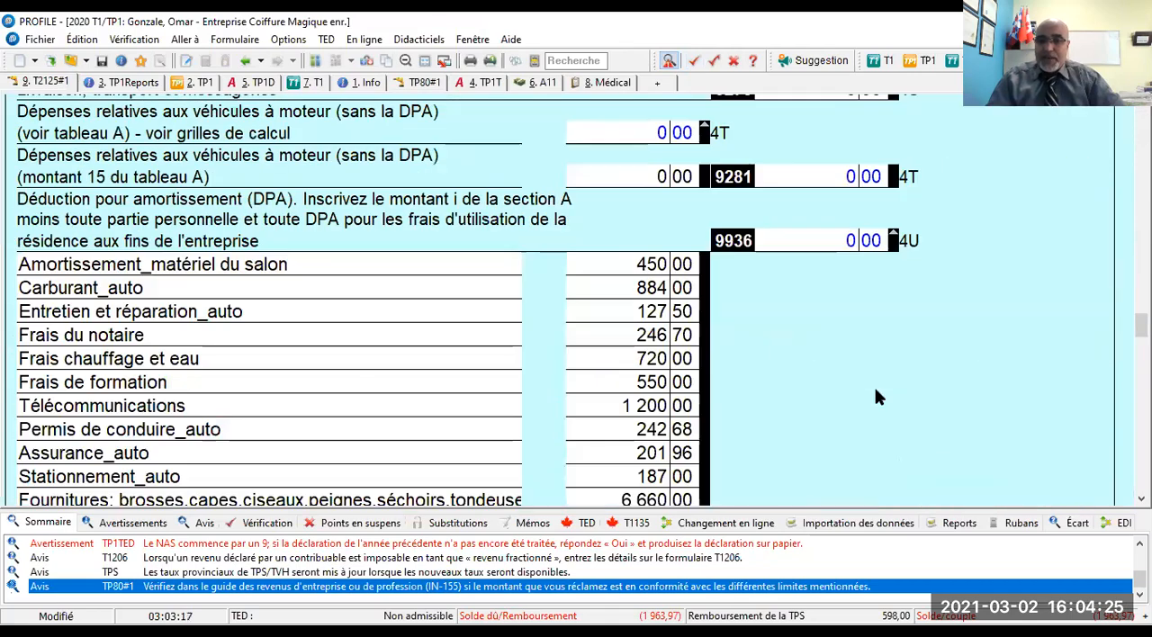
pyautogui.scroll(8, 877, 396)
pyautogui.scroll(5, 877, 396)
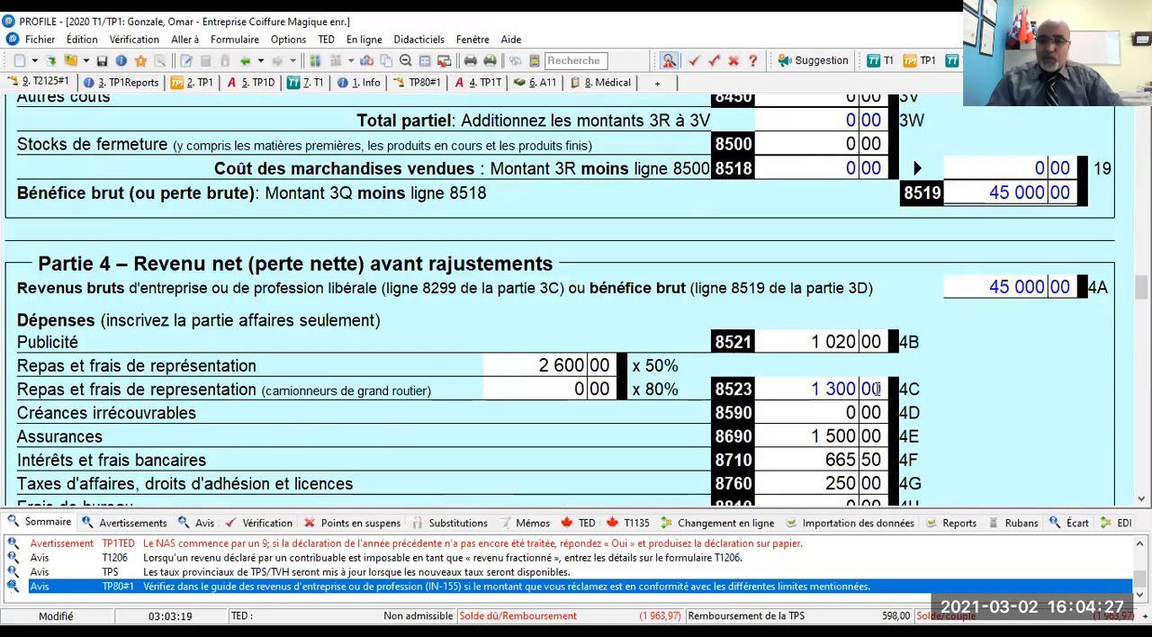
pyautogui.click(805, 335)
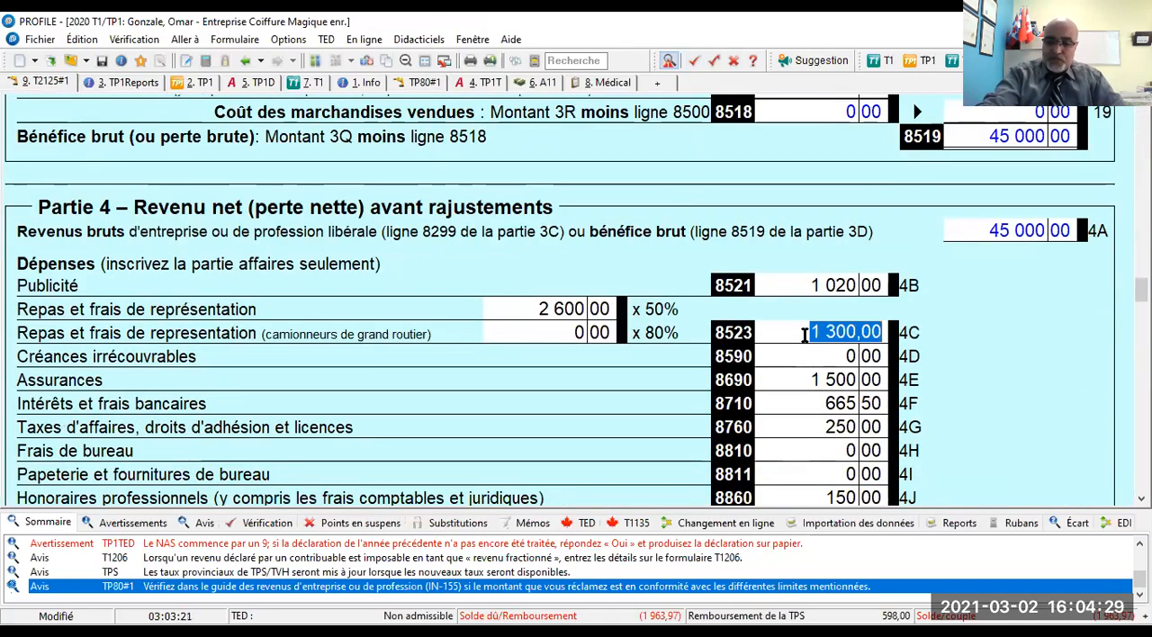
pyautogui.write('650')
pyautogui.press('Tab')
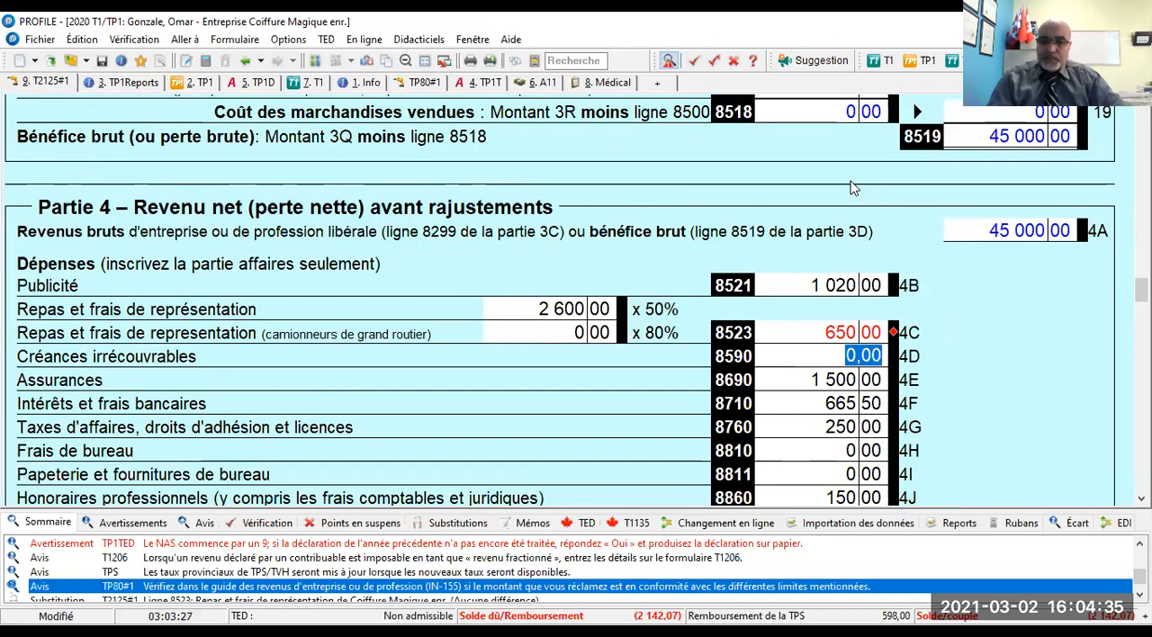
# - Return to TP80 line 218, meal and representation expenses, through its verifier notice about the IN-155 guide limits
pyautogui.hotkey('alt', 'Tab')
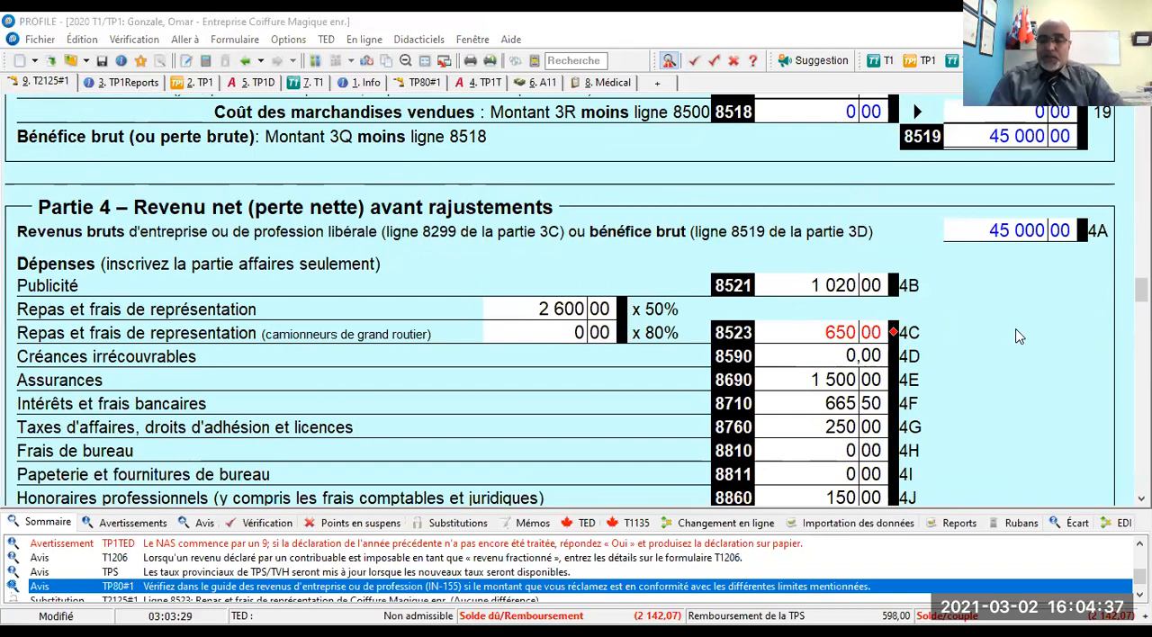
pyautogui.scroll(3, 371, 252)
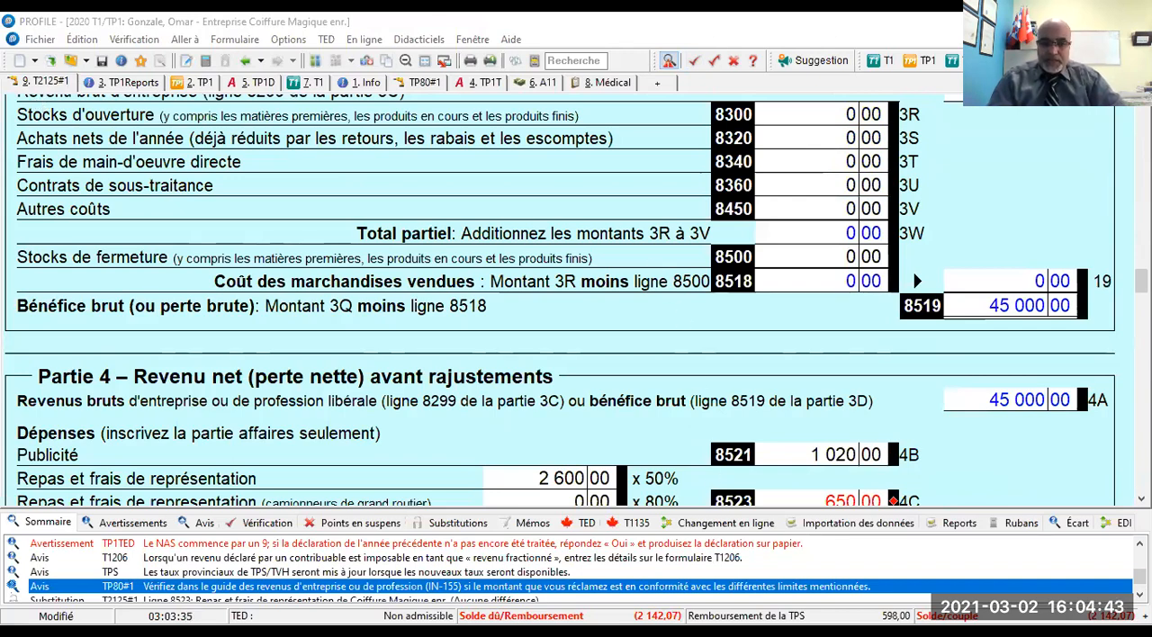
pyautogui.doubleClick(547, 592)
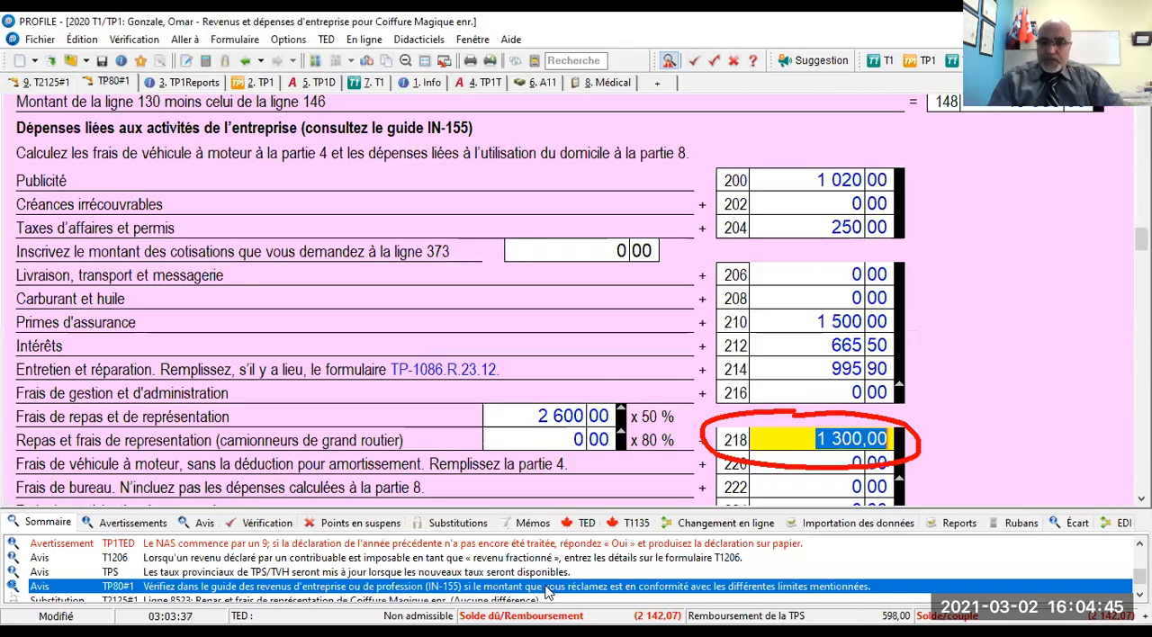
pyautogui.click(792, 446)
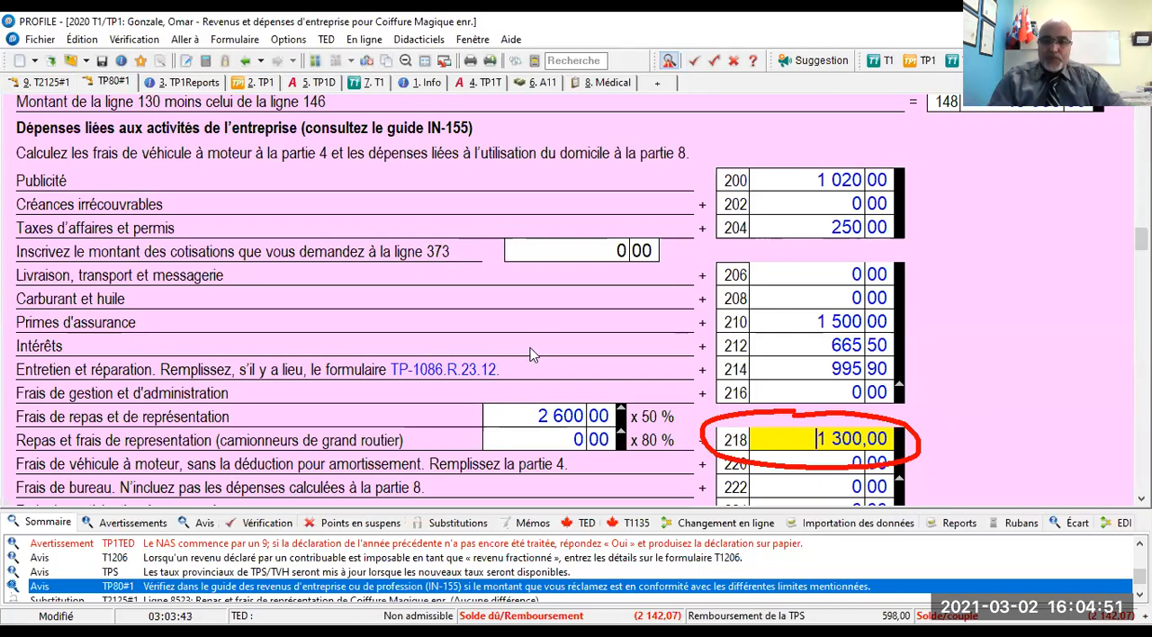
pyautogui.click(477, 81)
pyautogui.scroll(-3, 525, 261)
pyautogui.scroll(-5, 524, 270)
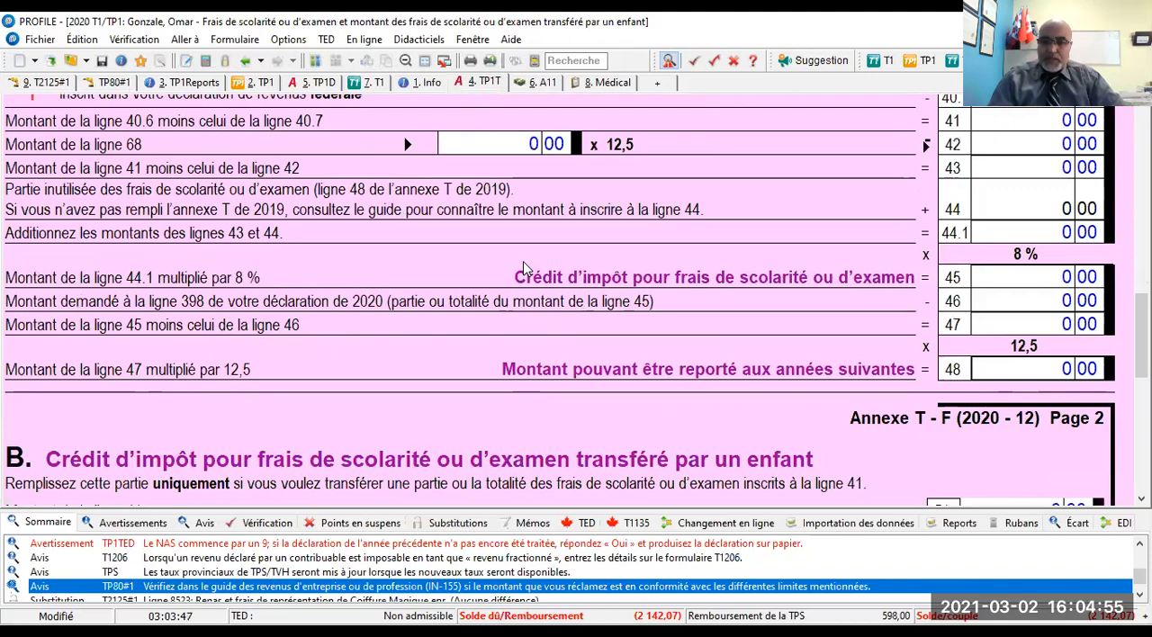
pyautogui.scroll(4, 510, 231)
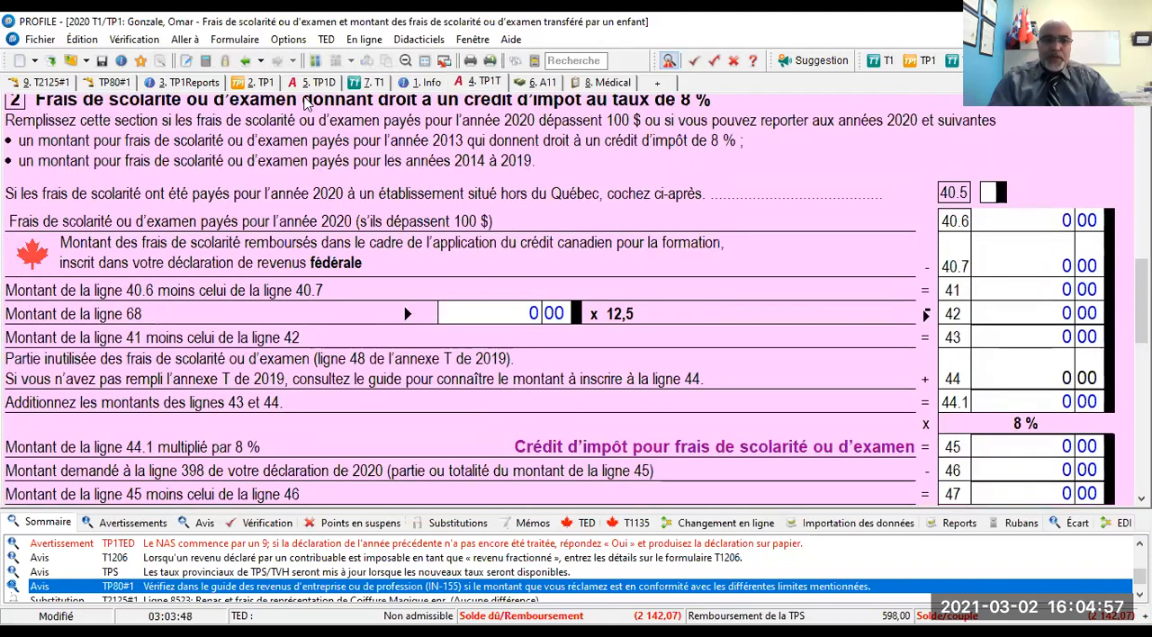
# - Override the meal and representation expenses at TP80 line 218 with 650,00
pyautogui.click(117, 83)
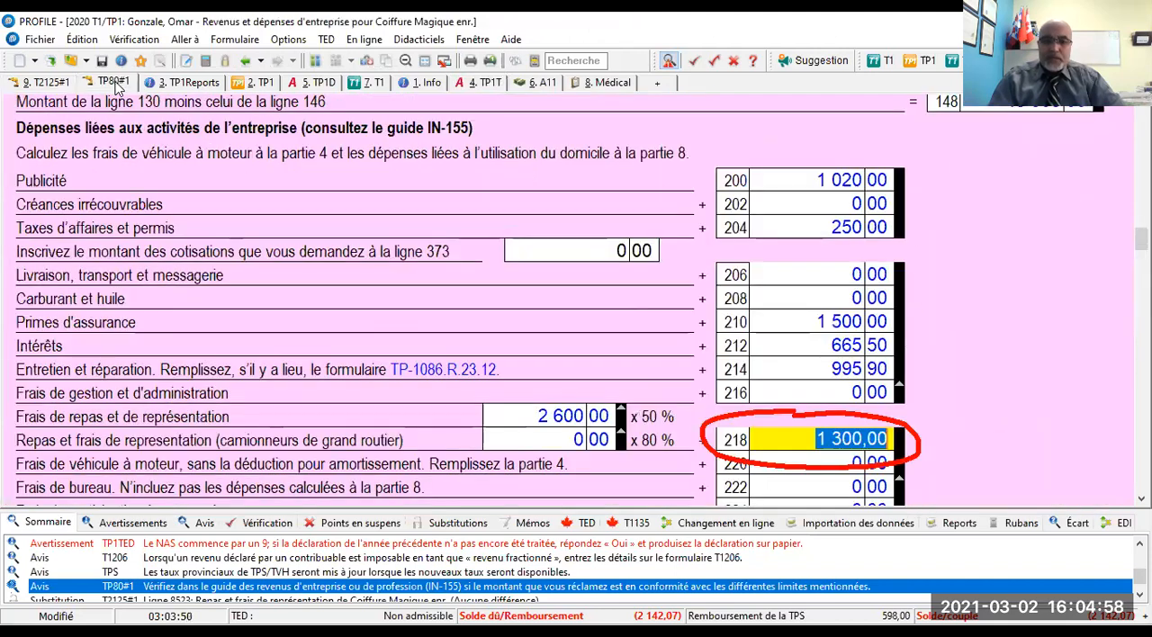
pyautogui.click(810, 437)
pyautogui.moveTo(810, 438); pyautogui.dragTo(898, 455)
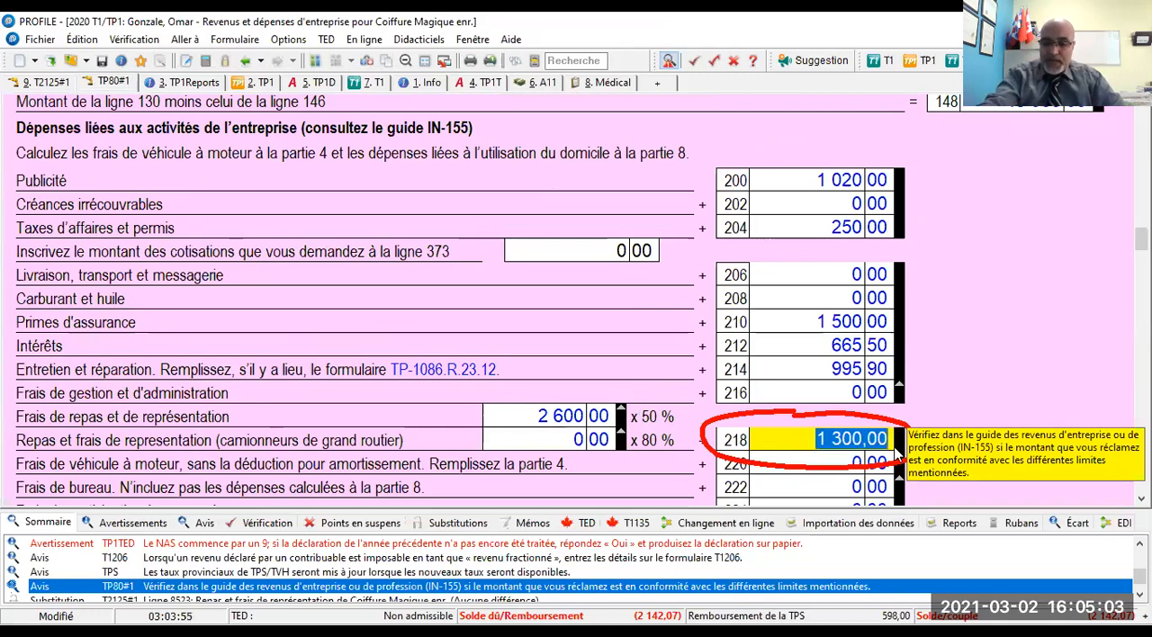
pyautogui.write('650,00')
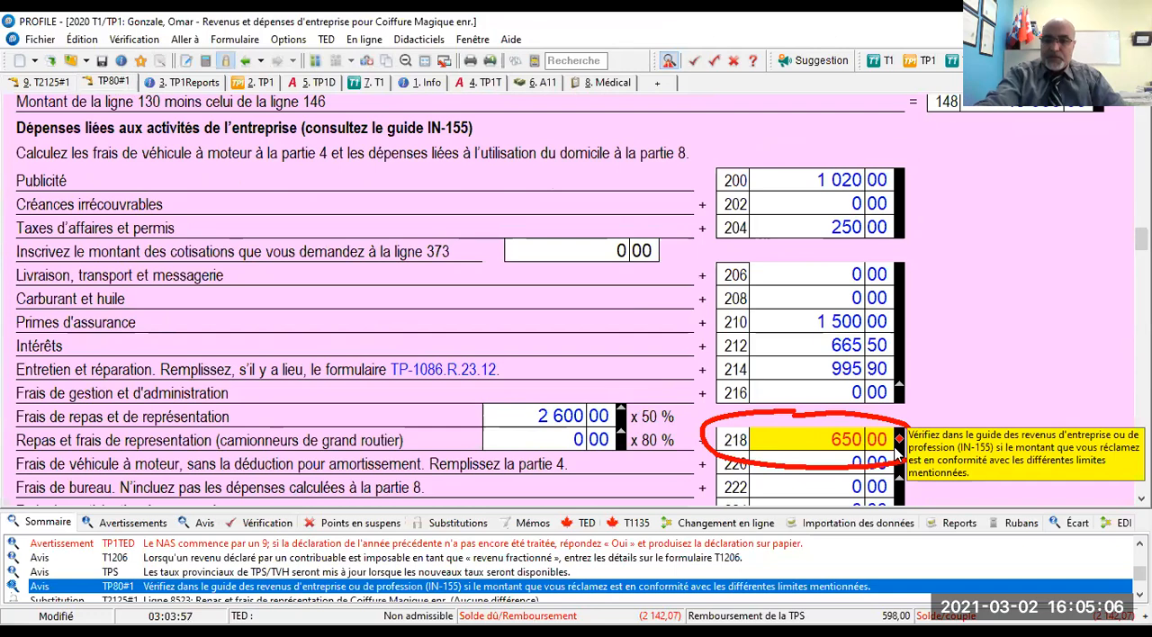
pyautogui.press('Tab')
# - Mark the meal expense messages at TP80 line 218 and T2125 line 8523 as reviewed
pyautogui.scroll(1, 883, 477)
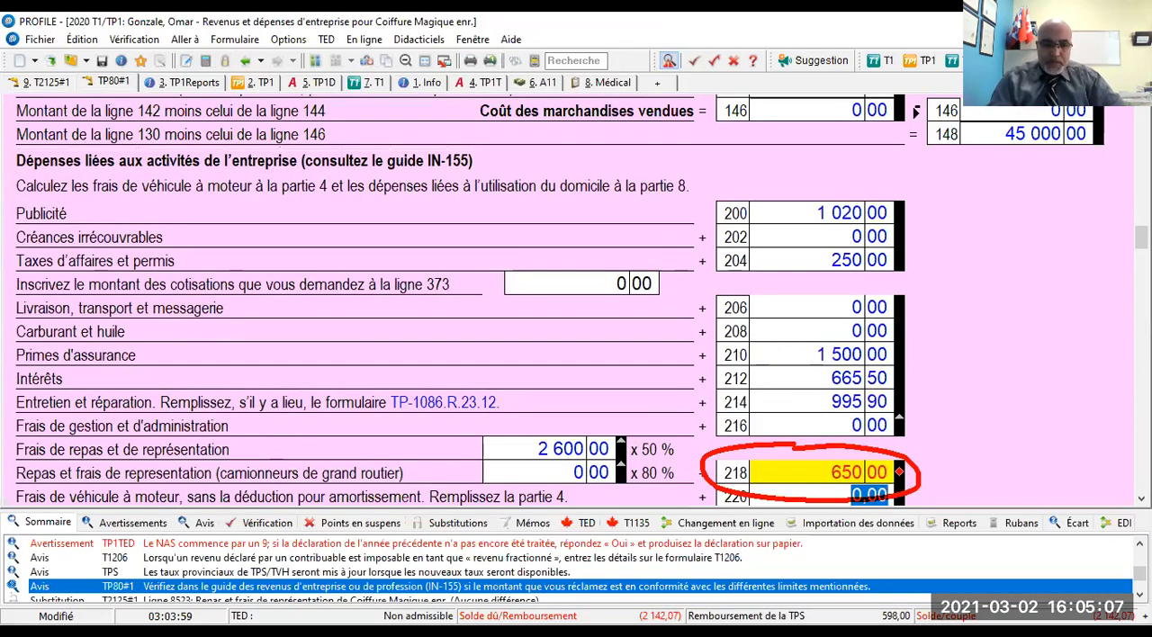
pyautogui.moveTo(843, 483)
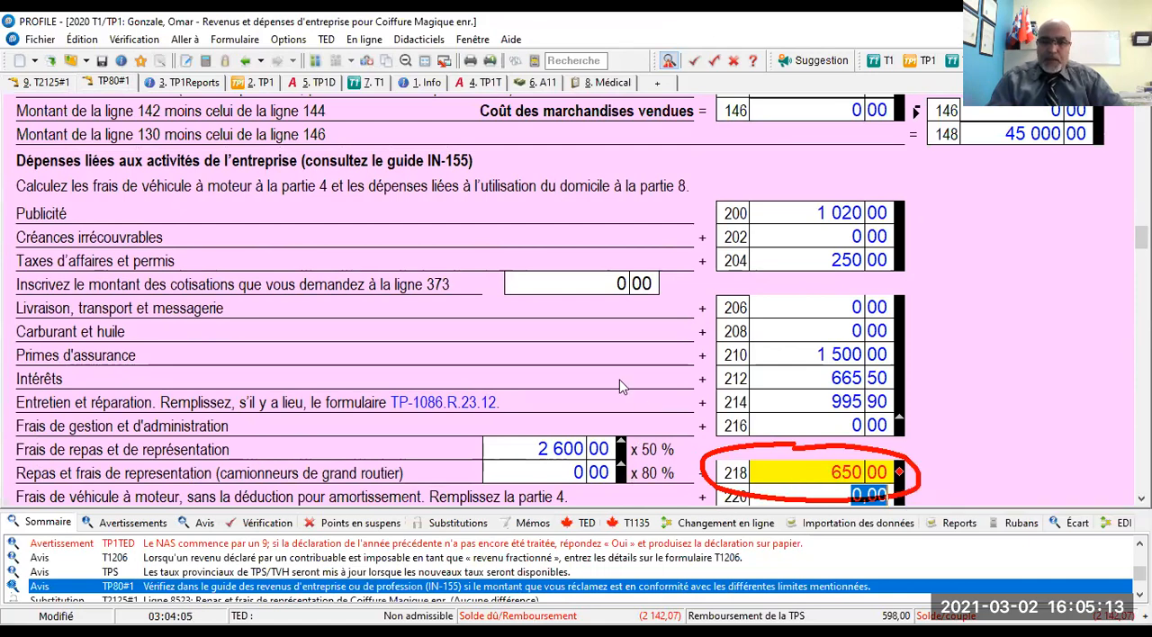
pyautogui.click(864, 472)
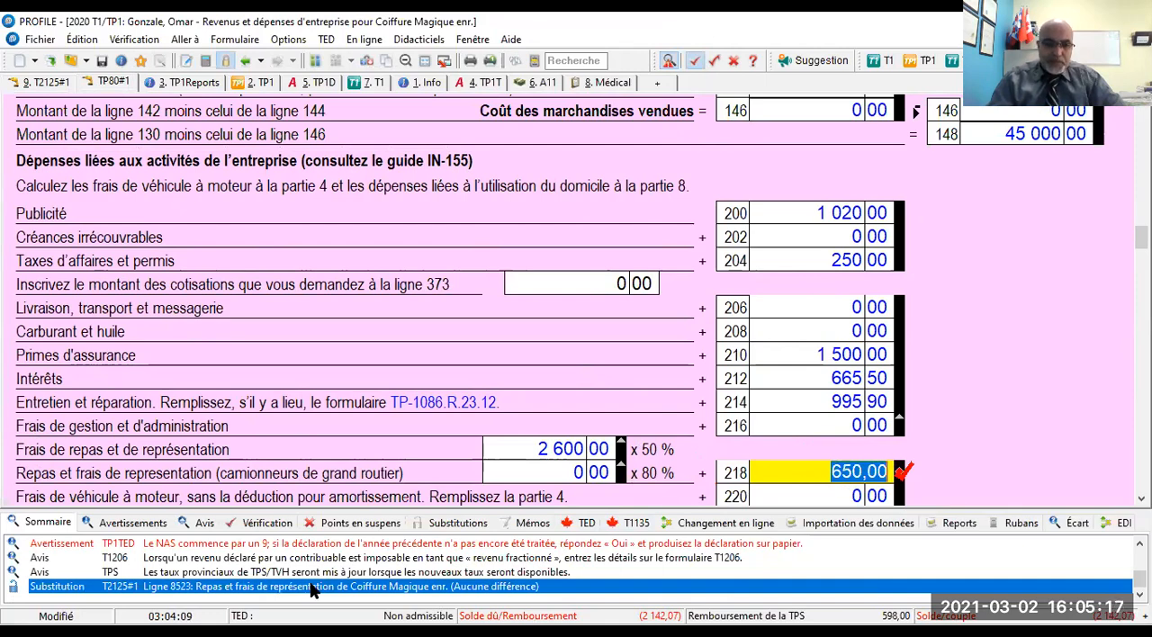
pyautogui.doubleClick(308, 588)
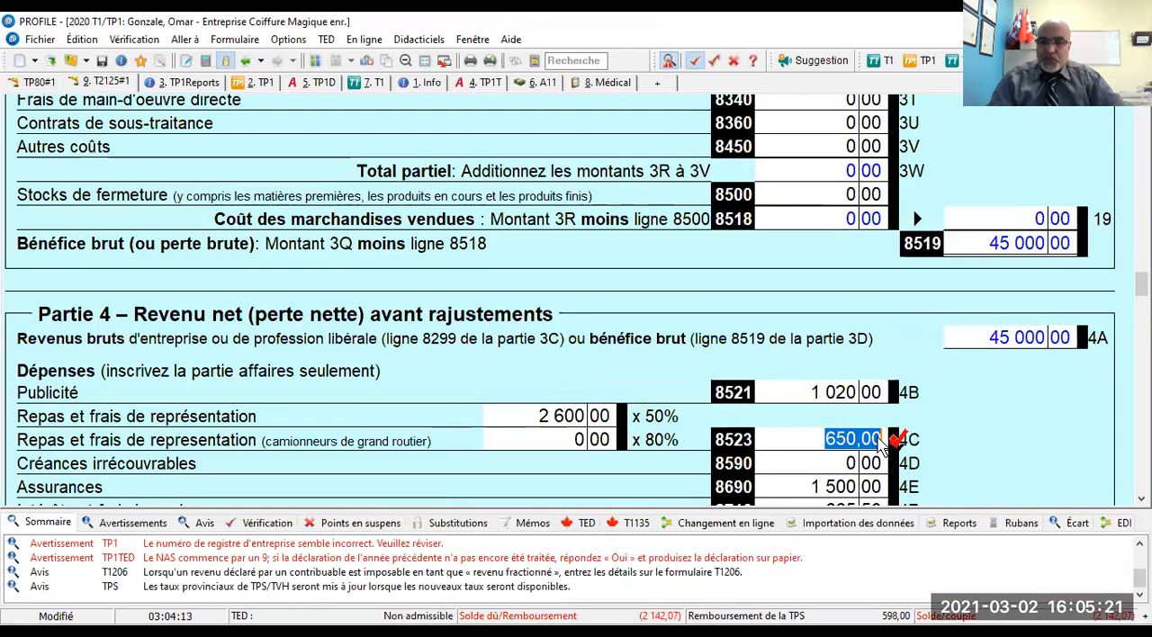
# - Mark as reviewed the notices on the annual TPS/TVH credit and on split income at T1206 line 68330
pyautogui.doubleClick(376, 588)
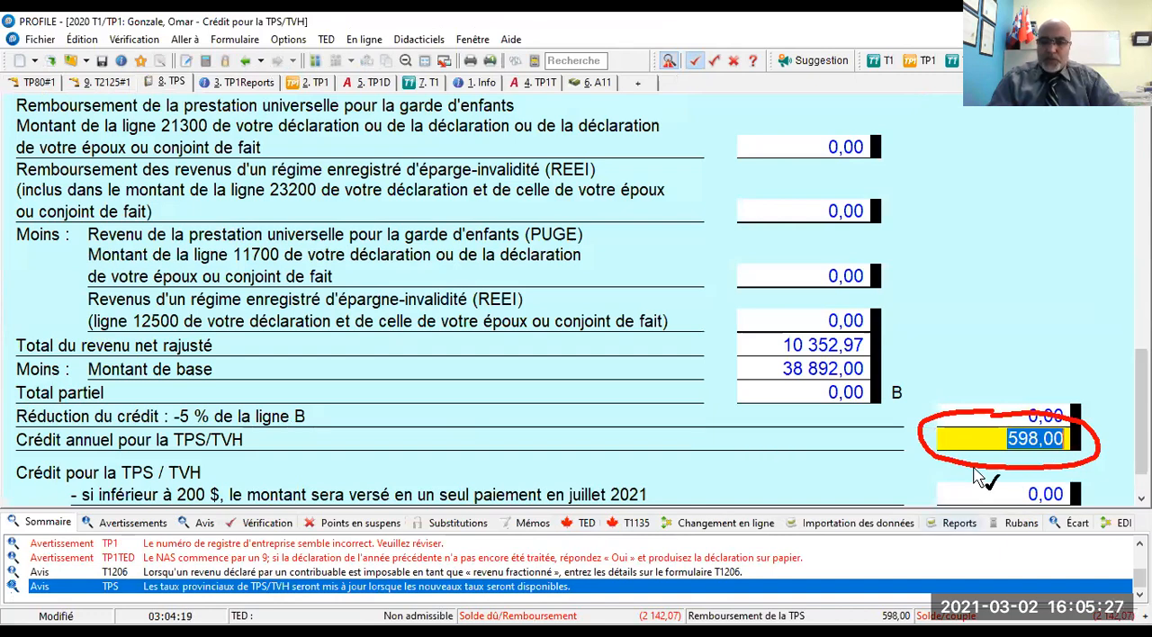
pyautogui.click(1073, 448)
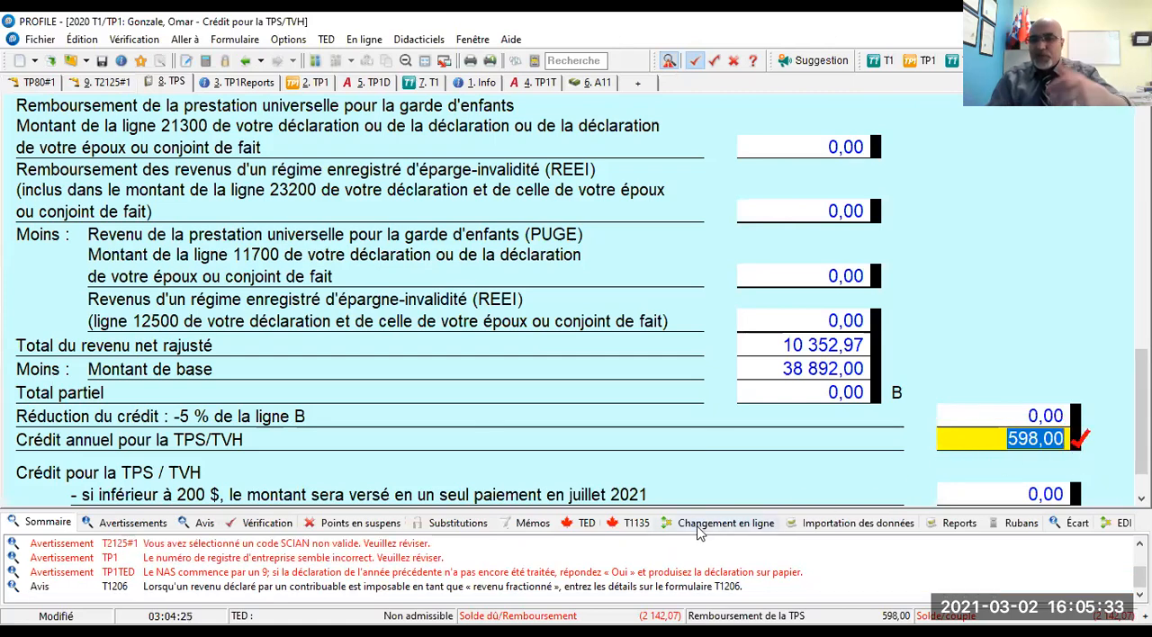
pyautogui.doubleClick(456, 587)
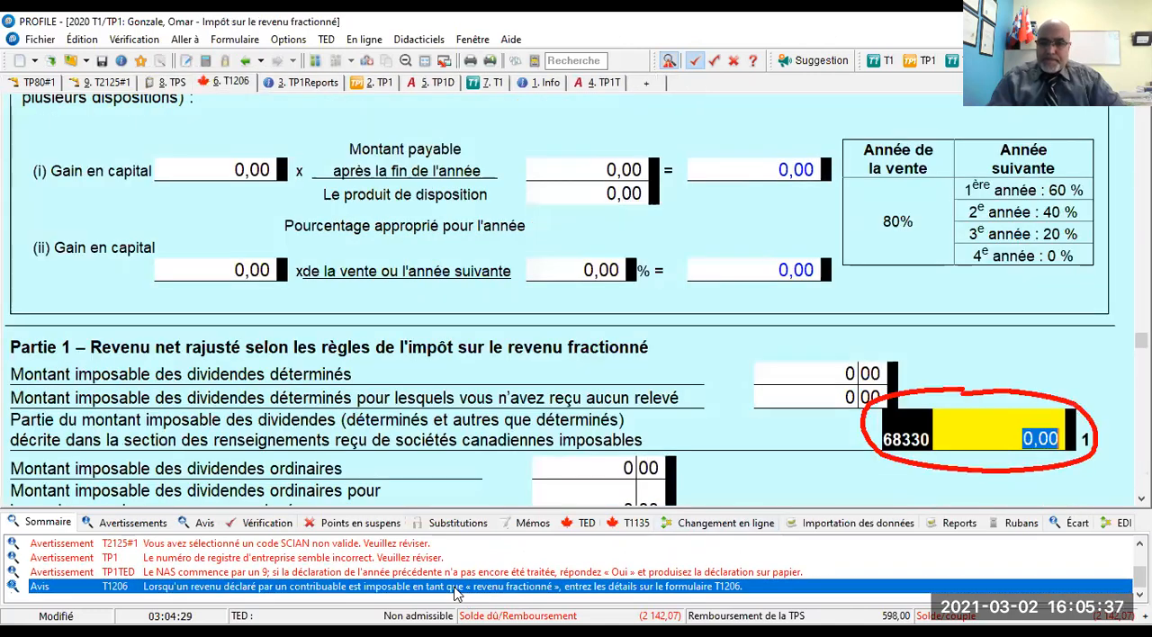
pyautogui.click(1073, 443)
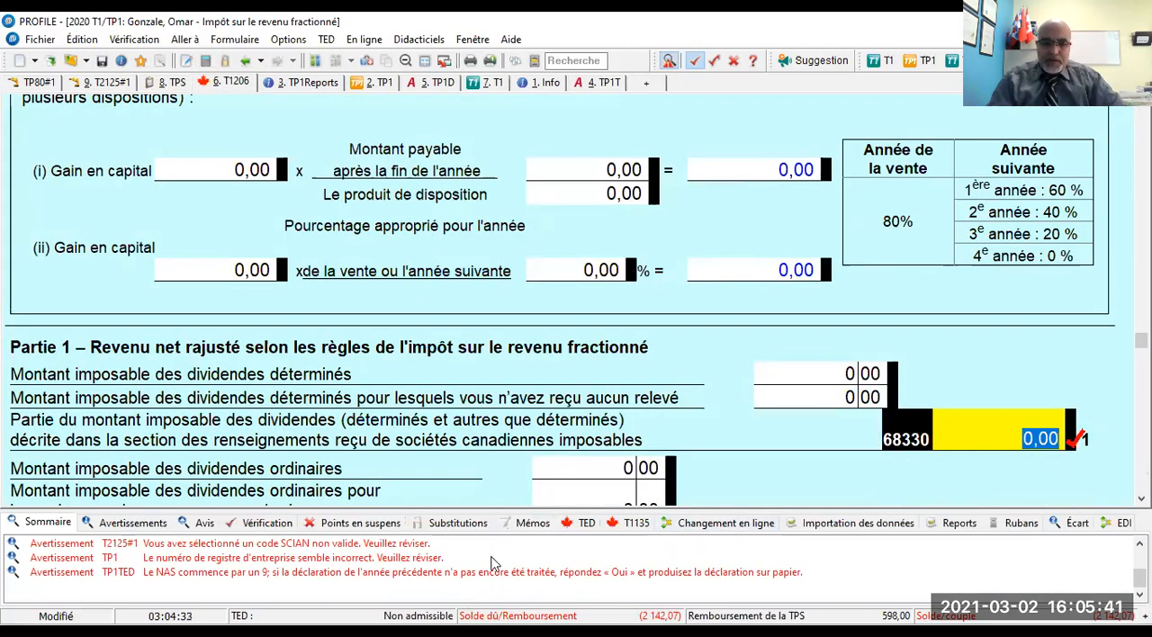
# - Open the TP1TED warning about a social insurance number starting with 9 and mark its answer as reviewed
pyautogui.click(406, 577)
pyautogui.doubleClick(406, 581)
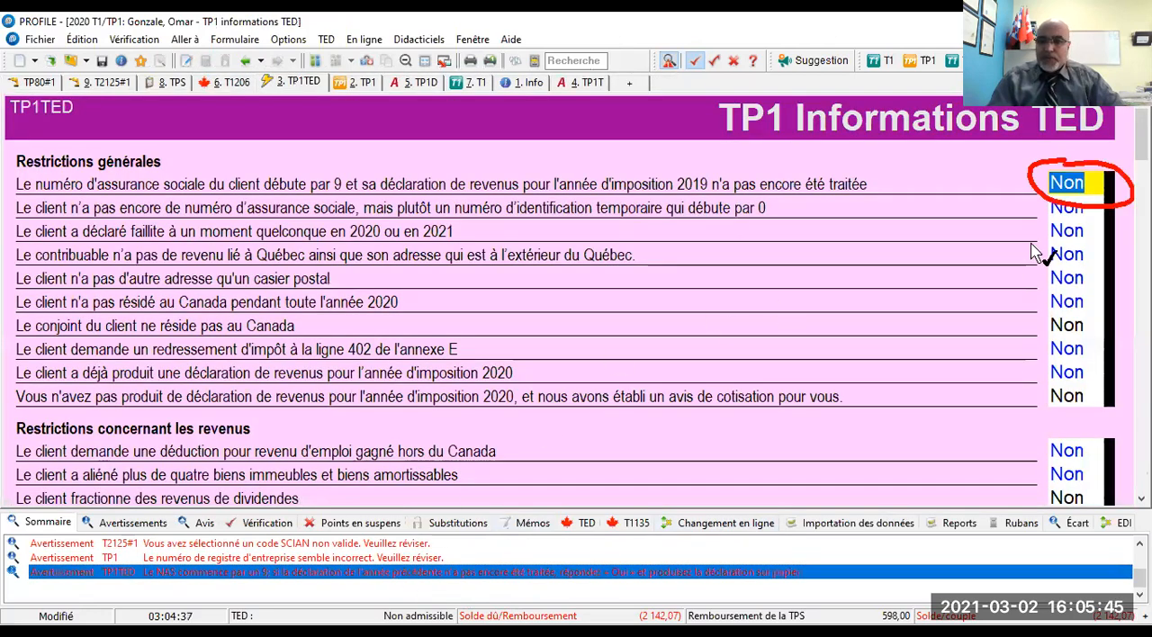
pyautogui.click(1068, 194)
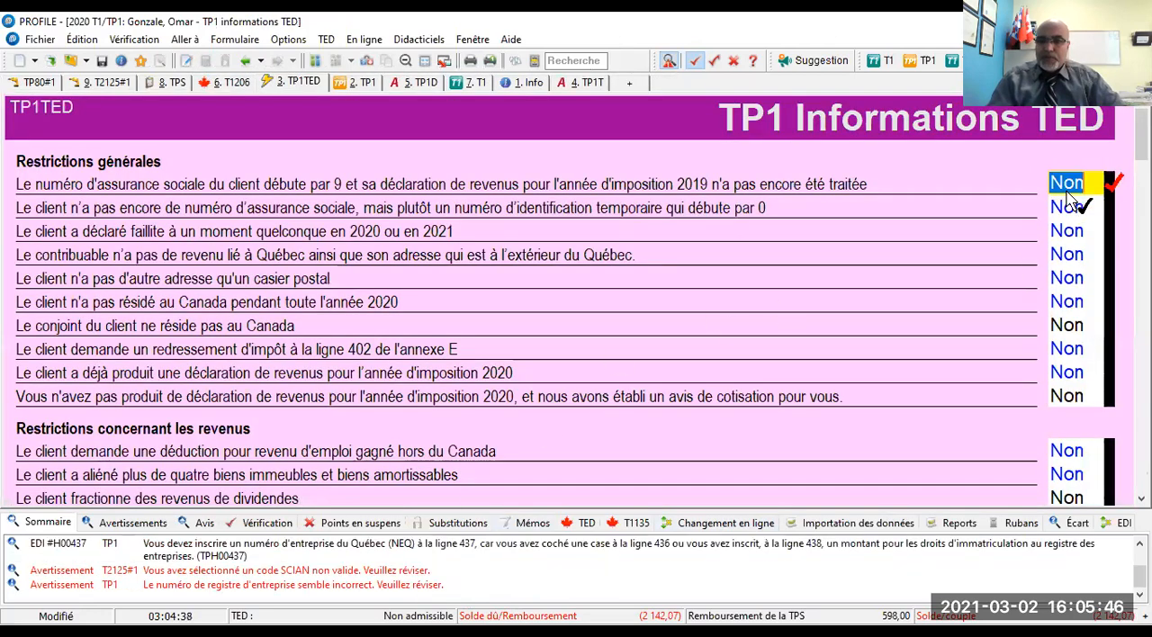
# - Mark as reviewed the warnings on the business register number at TP1 line 437 and the economic activity code on T2125#1
pyautogui.doubleClick(330, 587)
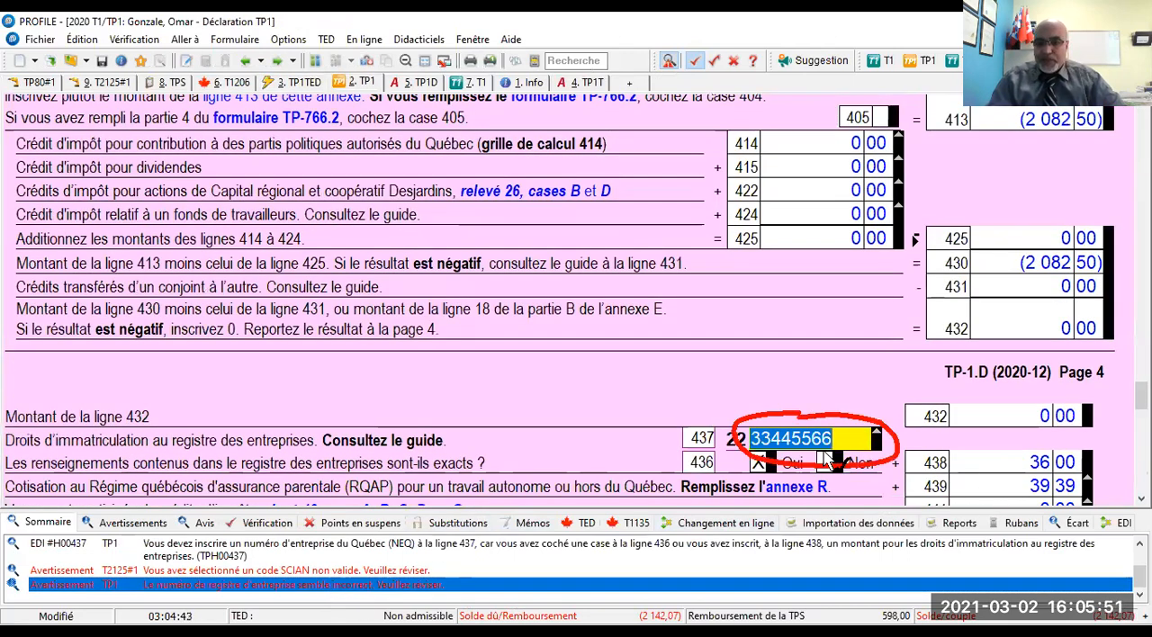
pyautogui.click(828, 442)
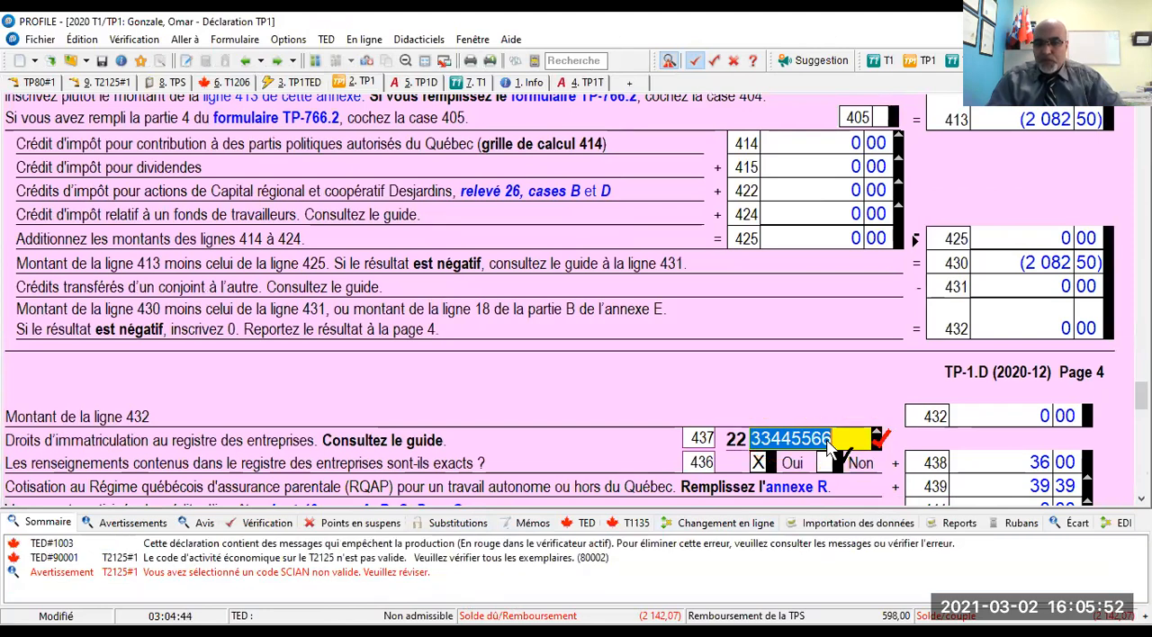
pyautogui.click(386, 577)
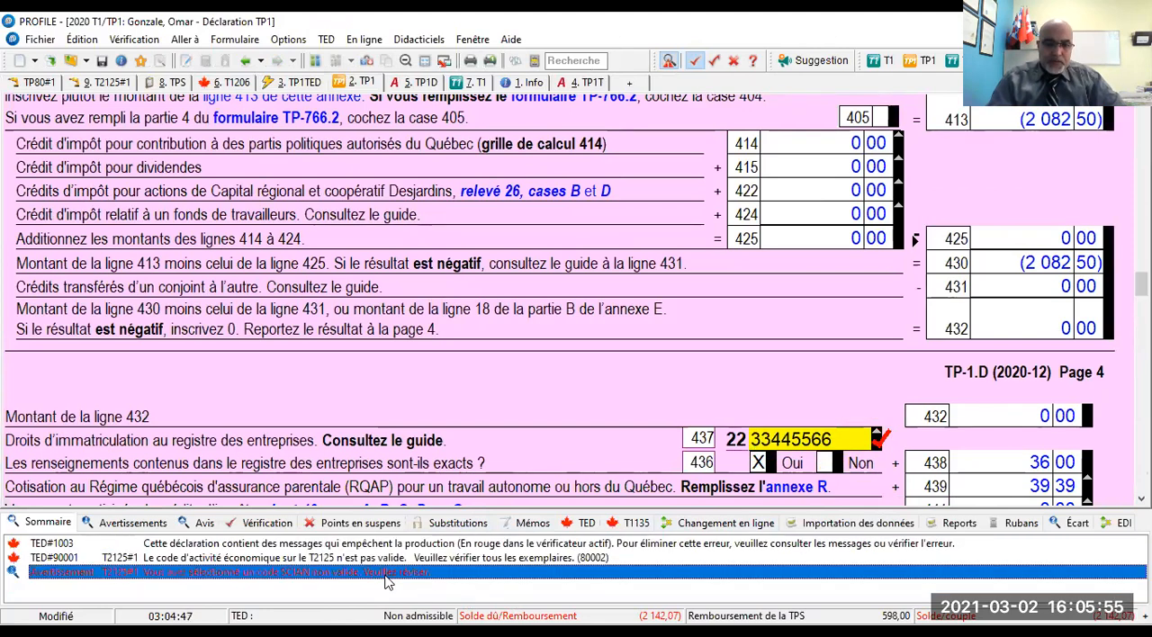
pyautogui.doubleClick(386, 577)
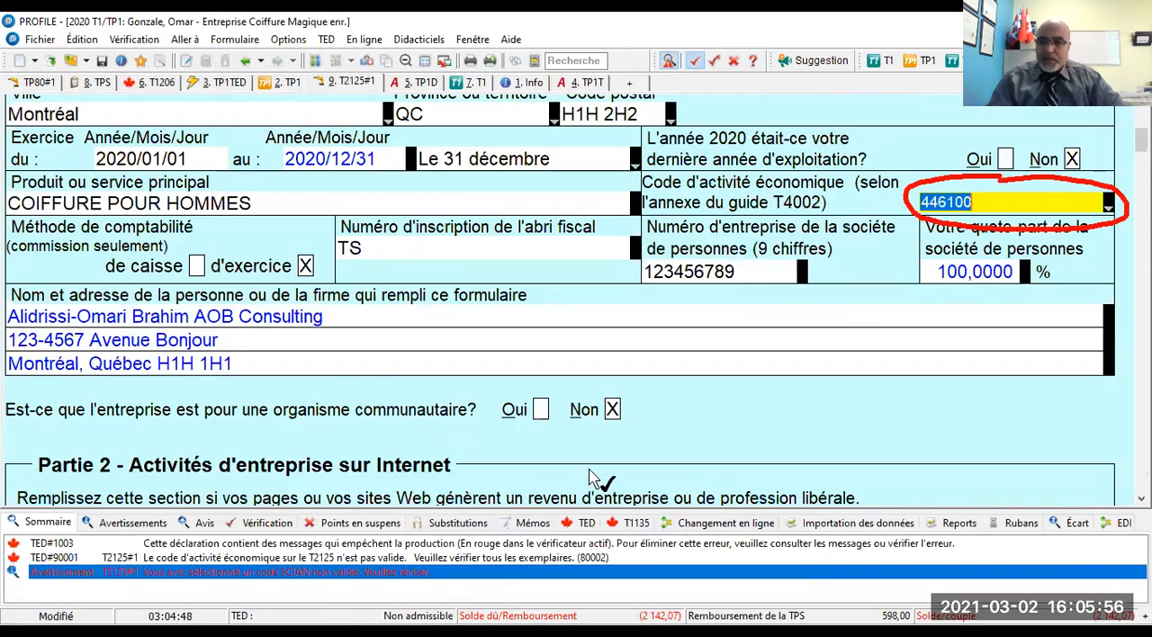
pyautogui.click(1089, 209)
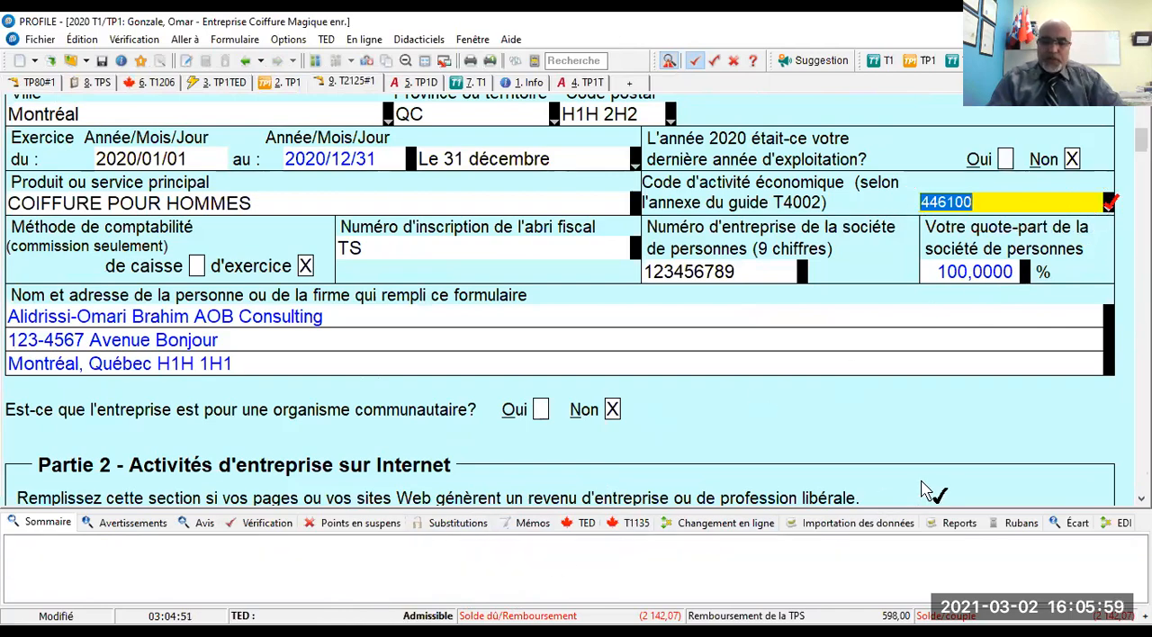
# - Turn off review marking and hide the verifier in the husband's return
pyautogui.scroll(-7, 760, 583)
pyautogui.scroll(8, 760, 582)
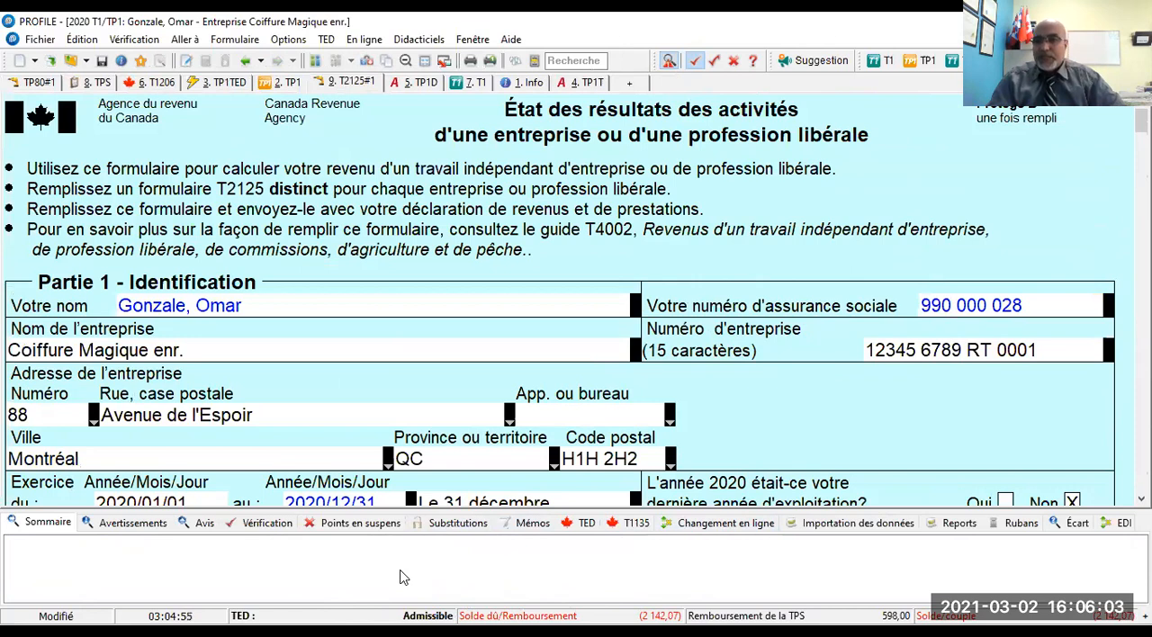
pyautogui.click(693, 60)
pyautogui.click(669, 61)
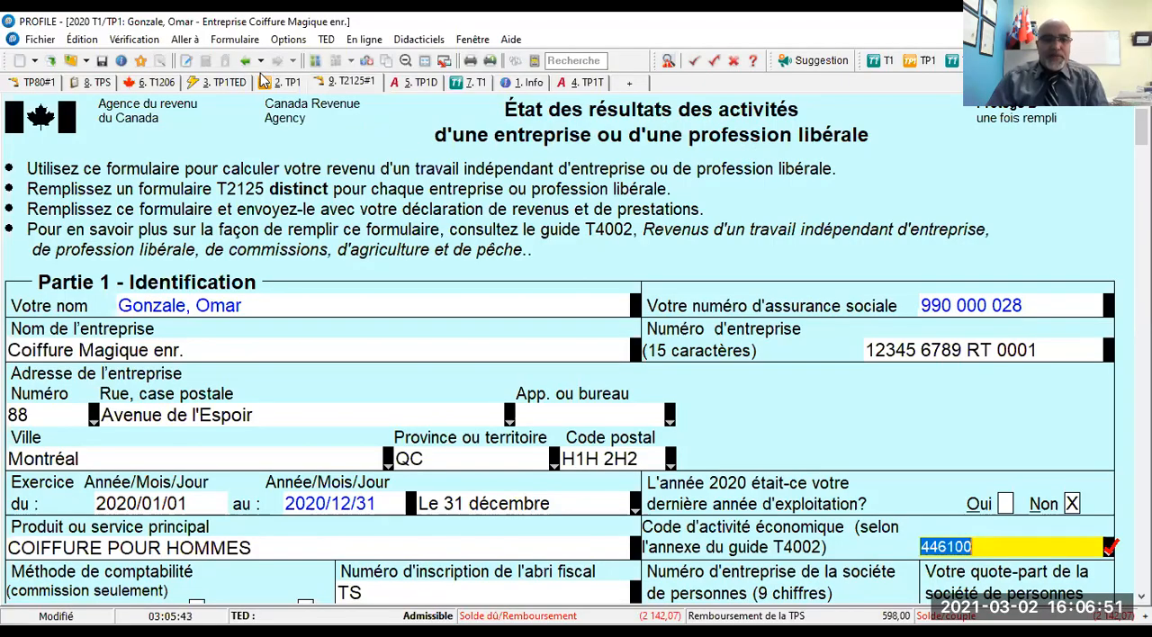
# - Switch from the husband's TP1TED form to the wife's return and display her verifier messages
pyautogui.click(225, 86)
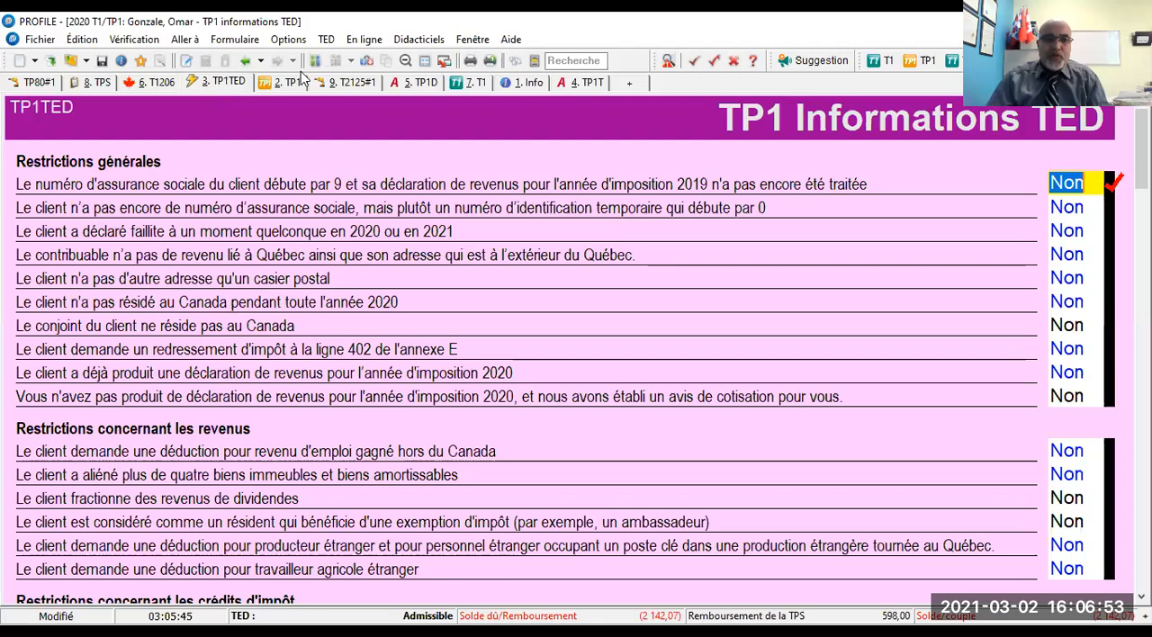
pyautogui.click(313, 60)
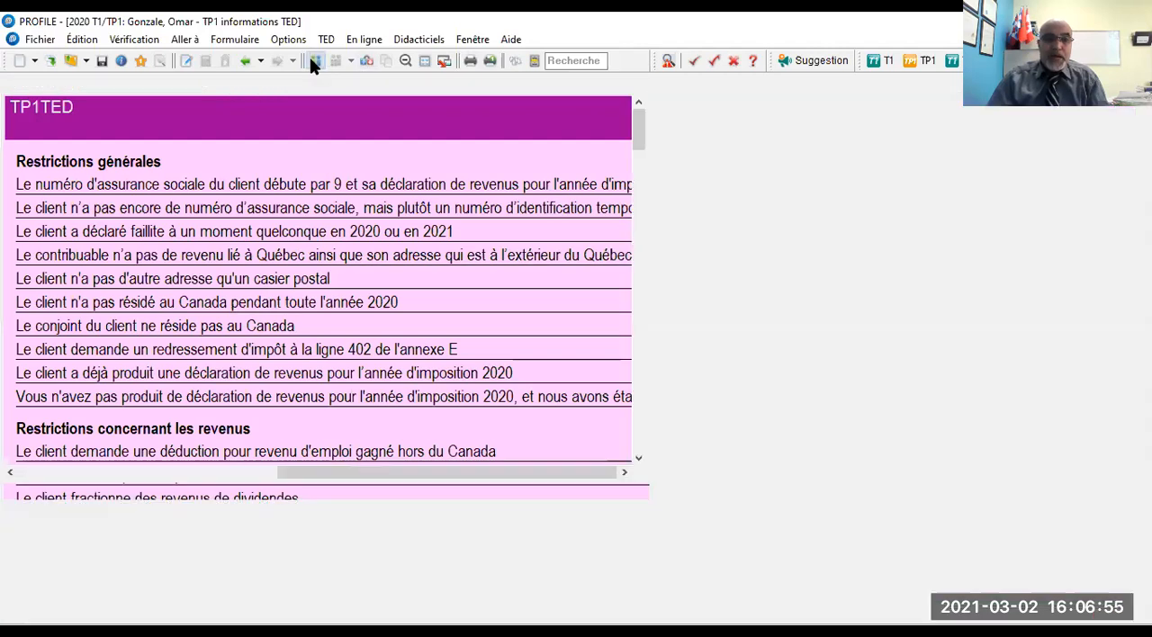
pyautogui.click(668, 60)
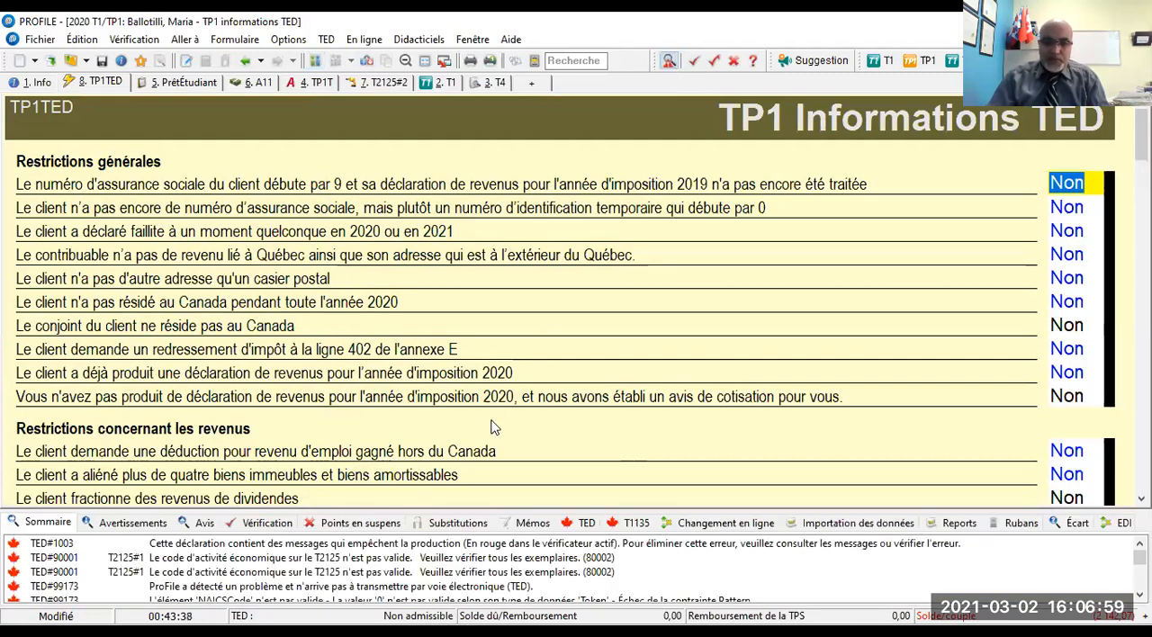
# - Open the invalid activity code message for the wife's T2125#1 and mark code 446100 as reviewed
pyautogui.click(310, 548)
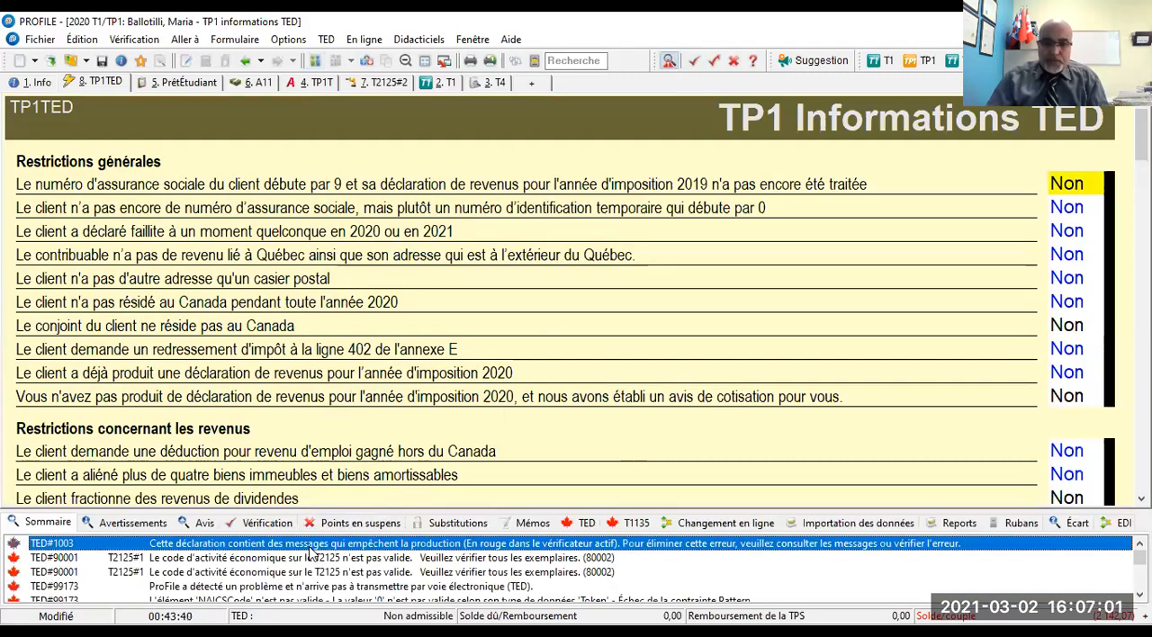
pyautogui.doubleClick(354, 564)
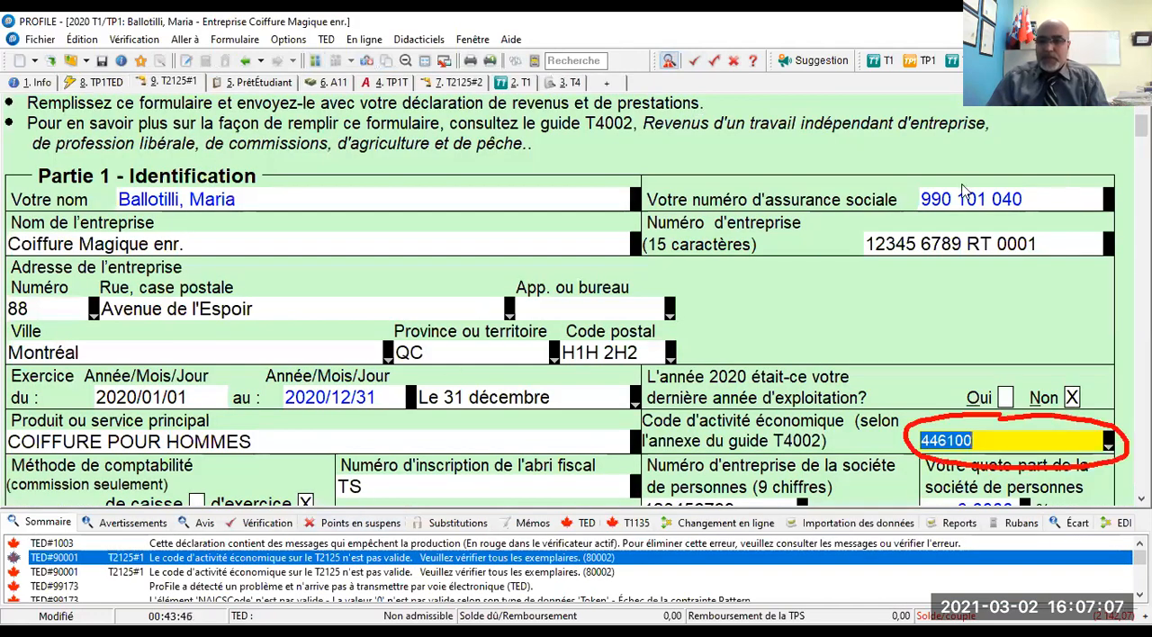
pyautogui.rightClick(1064, 440)
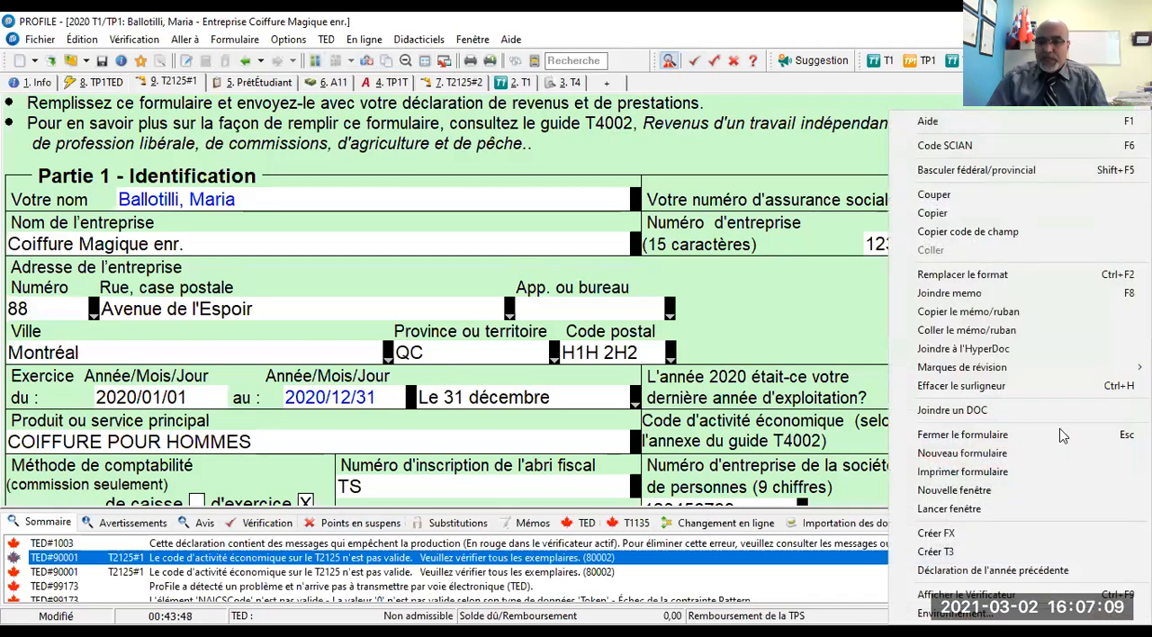
pyautogui.click(696, 65)
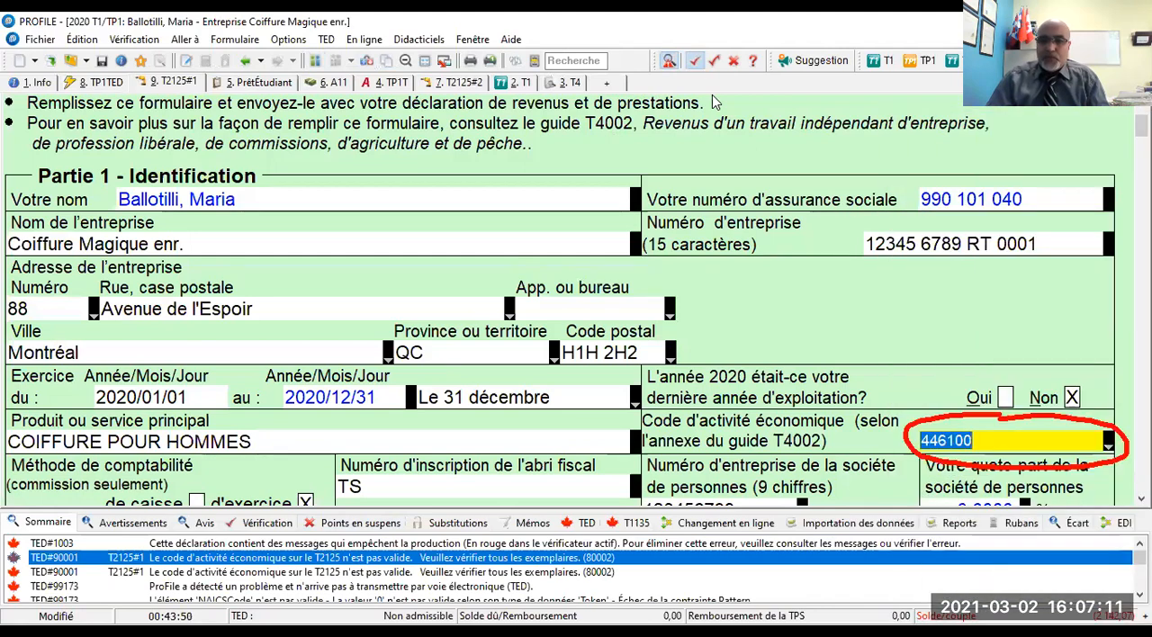
pyautogui.click(970, 441)
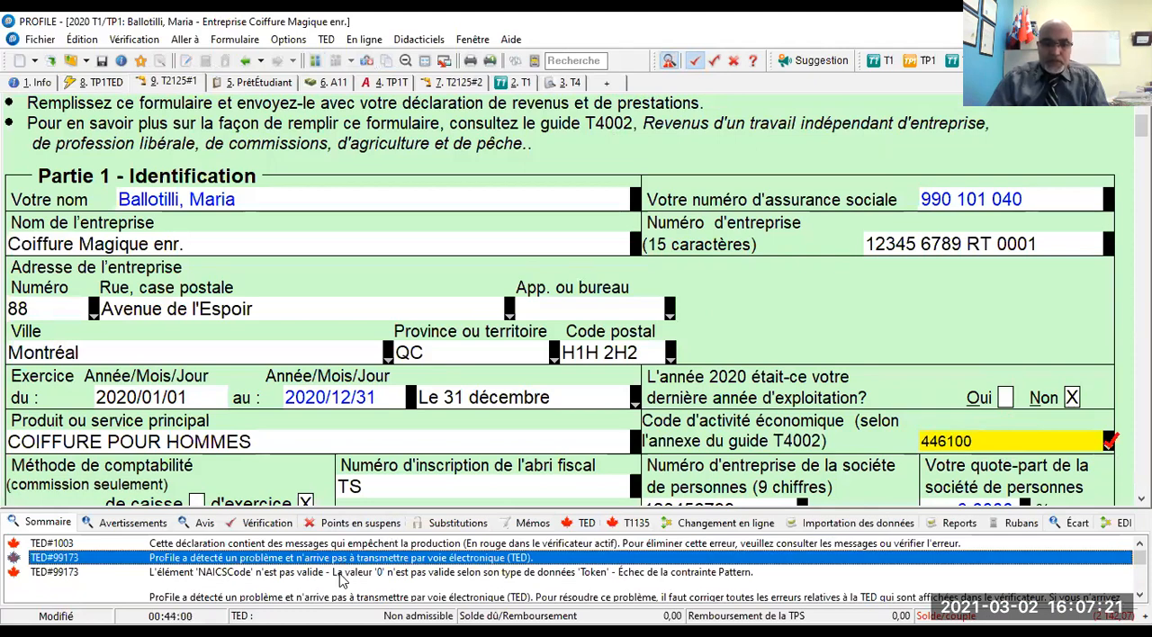
# - Set the economic activity code of the family daycare business on T2125#2 to 624410
pyautogui.click(342, 569)
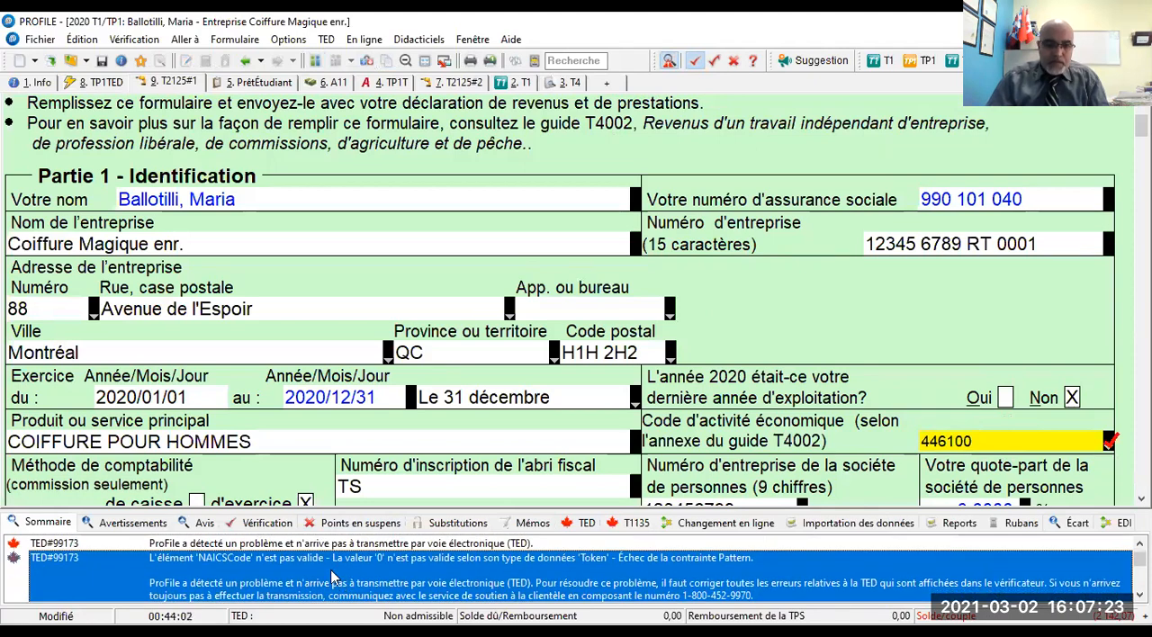
pyautogui.scroll(-3, 358, 562)
pyautogui.scroll(3, 358, 563)
pyautogui.click(358, 563)
pyautogui.click(1140, 595)
pyautogui.click(1140, 595)
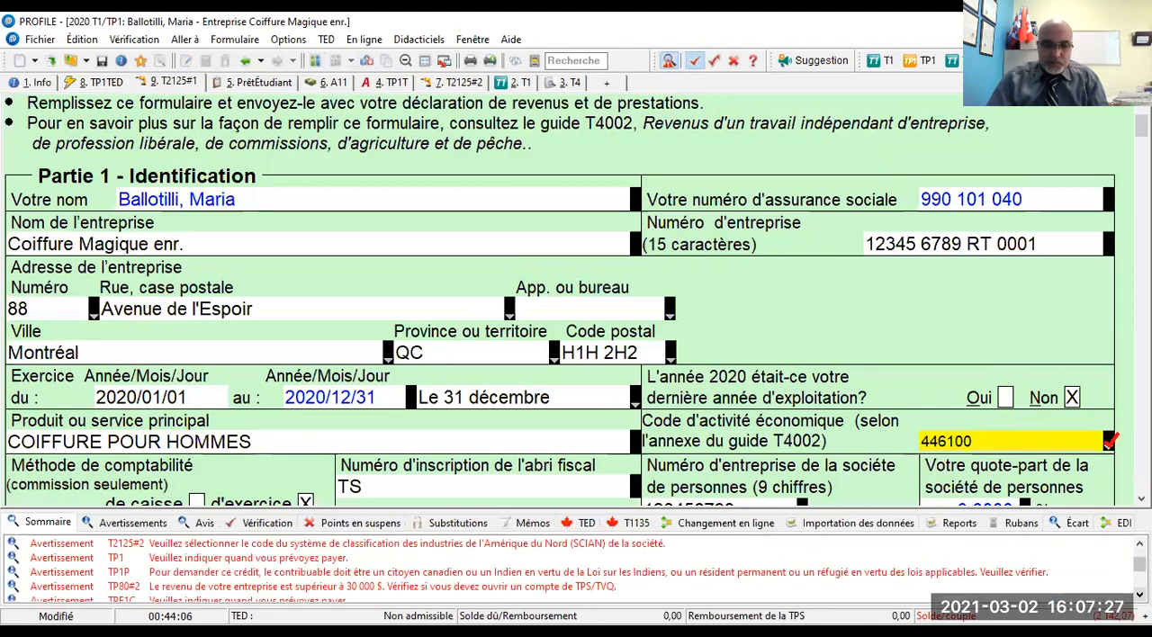
pyautogui.click(1140, 544)
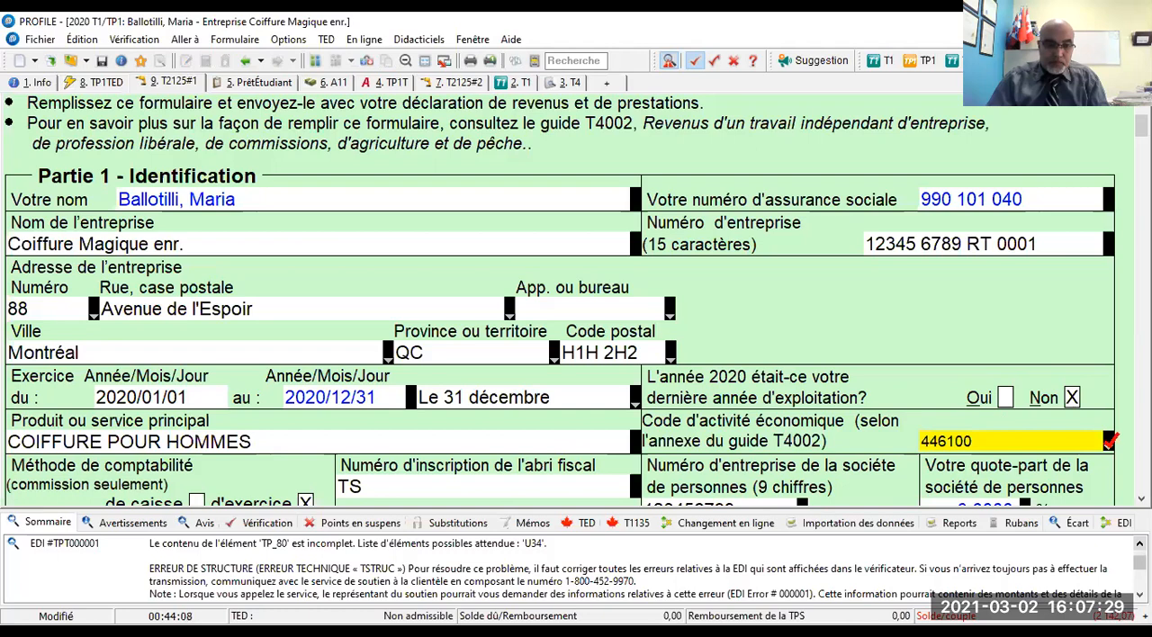
pyautogui.click(1140, 595)
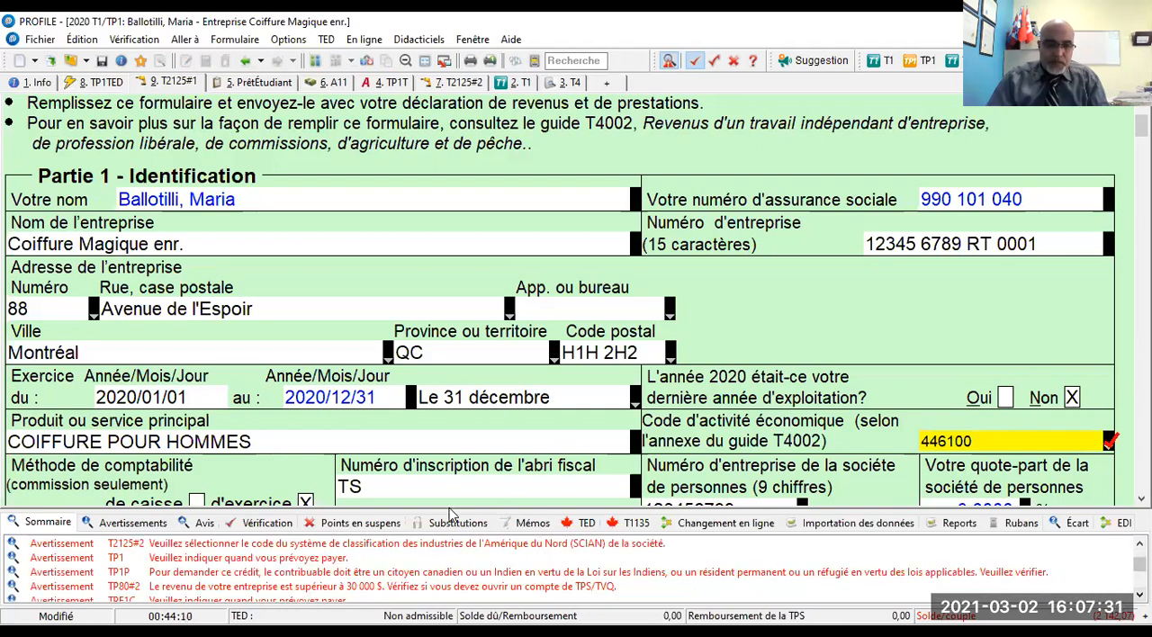
pyautogui.doubleClick(403, 547)
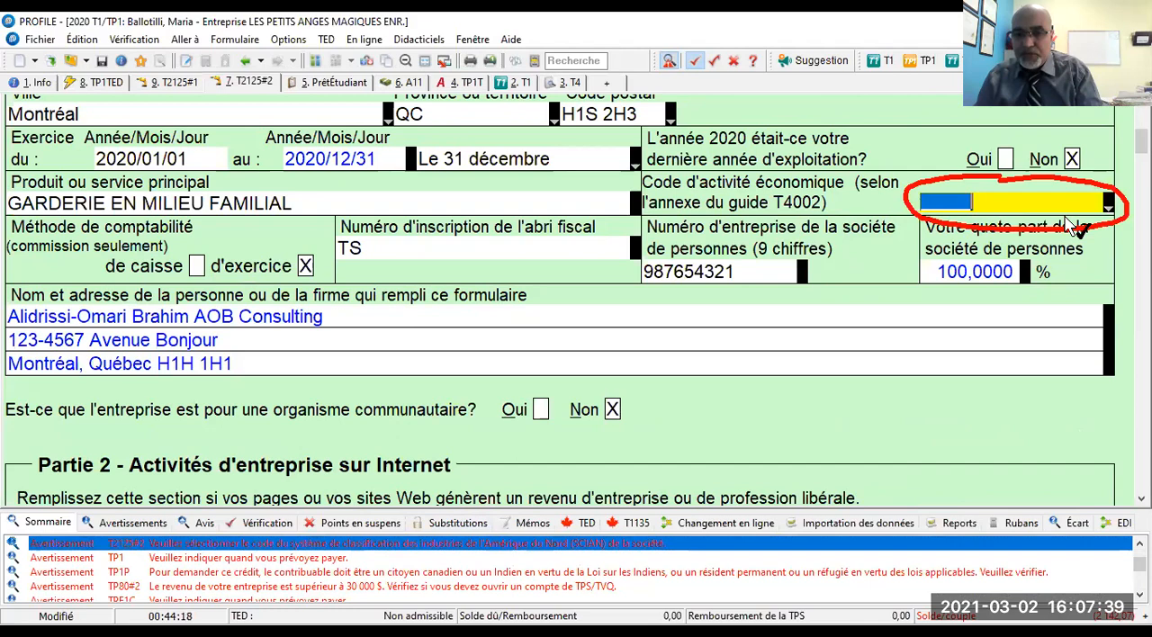
pyautogui.write('624')
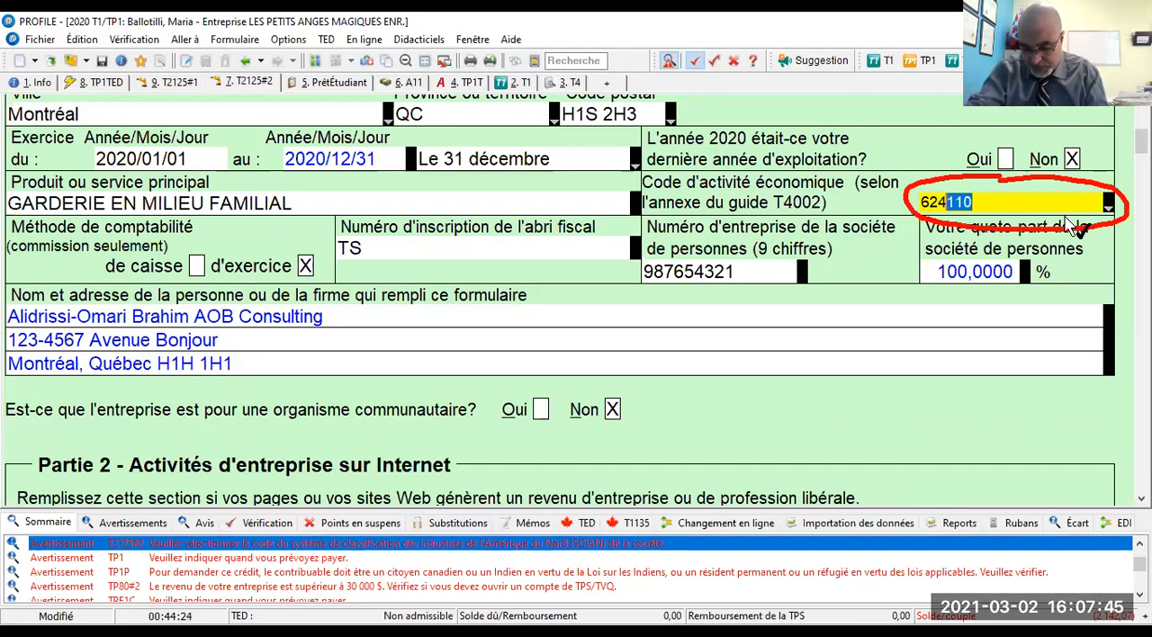
pyautogui.write('410')
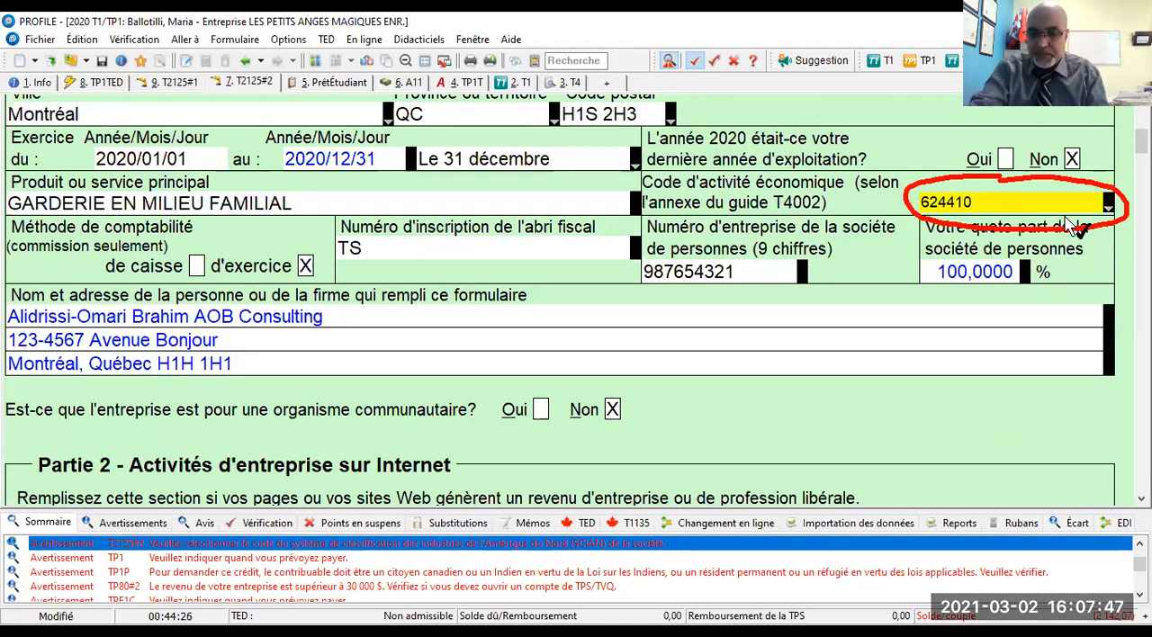
pyautogui.press('Return')
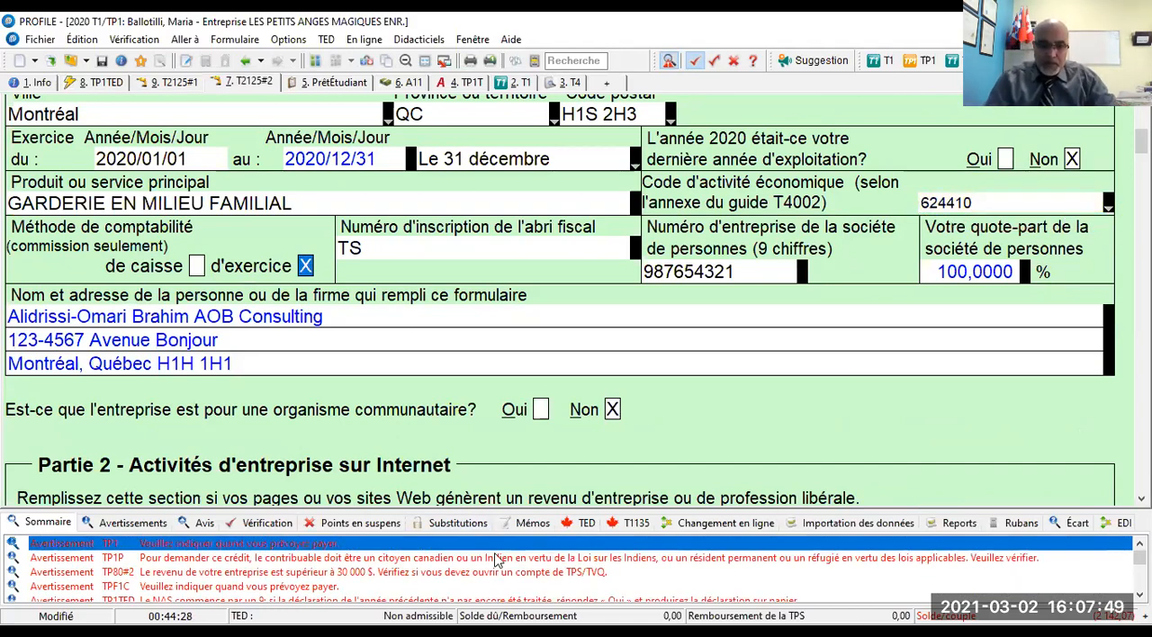
# - Open the warnings on the payment date at TP1 line 479 and the work premium credit at TP1P line 90
pyautogui.click(290, 547)
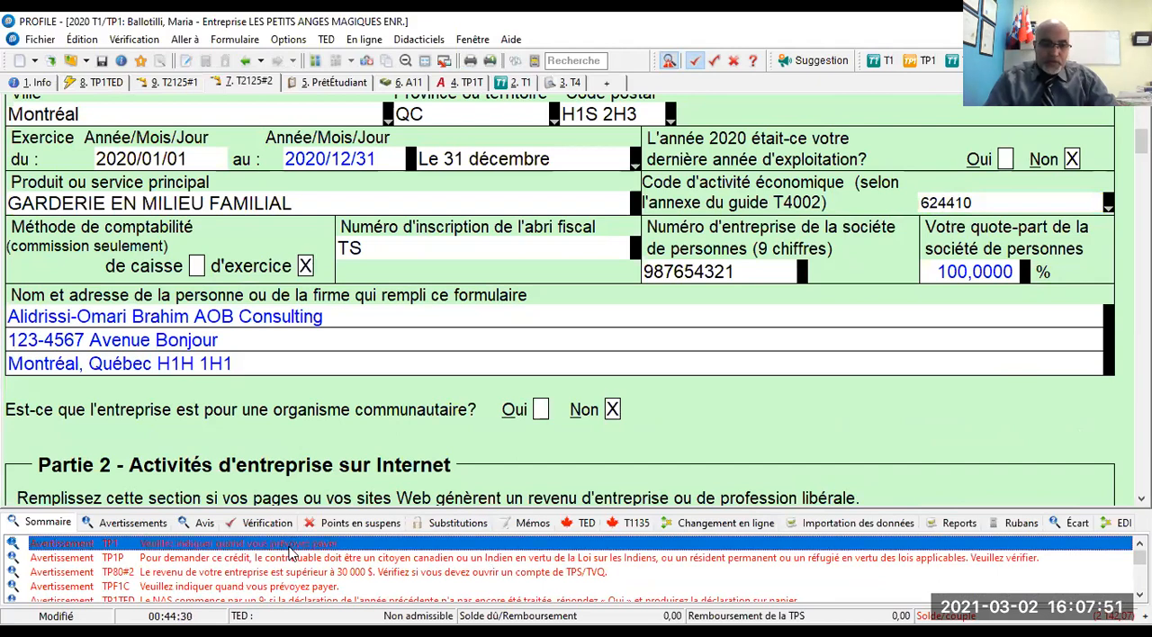
pyautogui.doubleClick(290, 546)
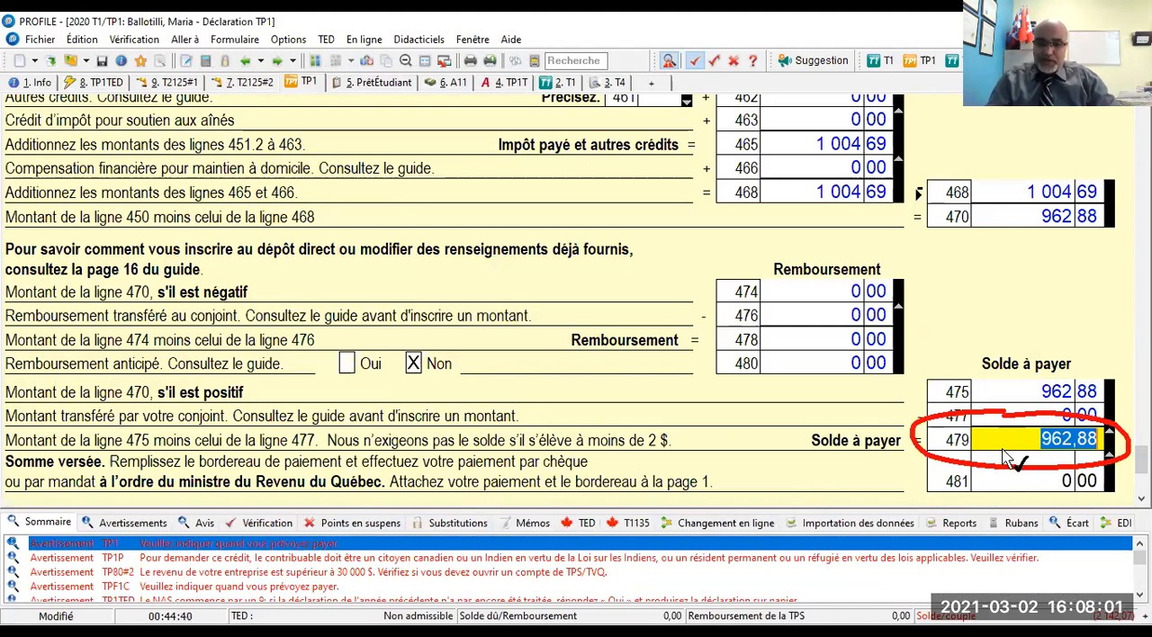
pyautogui.doubleClick(282, 564)
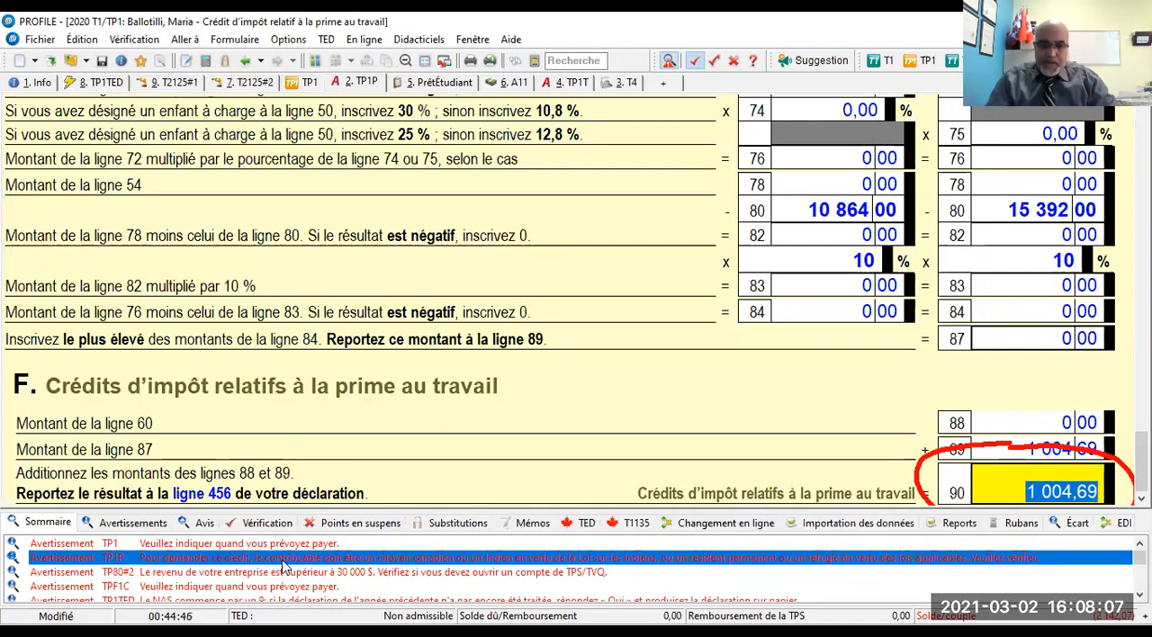
# - Enter the daycare's sole-proprietorship identification number and TQ file number at line 22 of TP80#2
pyautogui.doubleClick(280, 573)
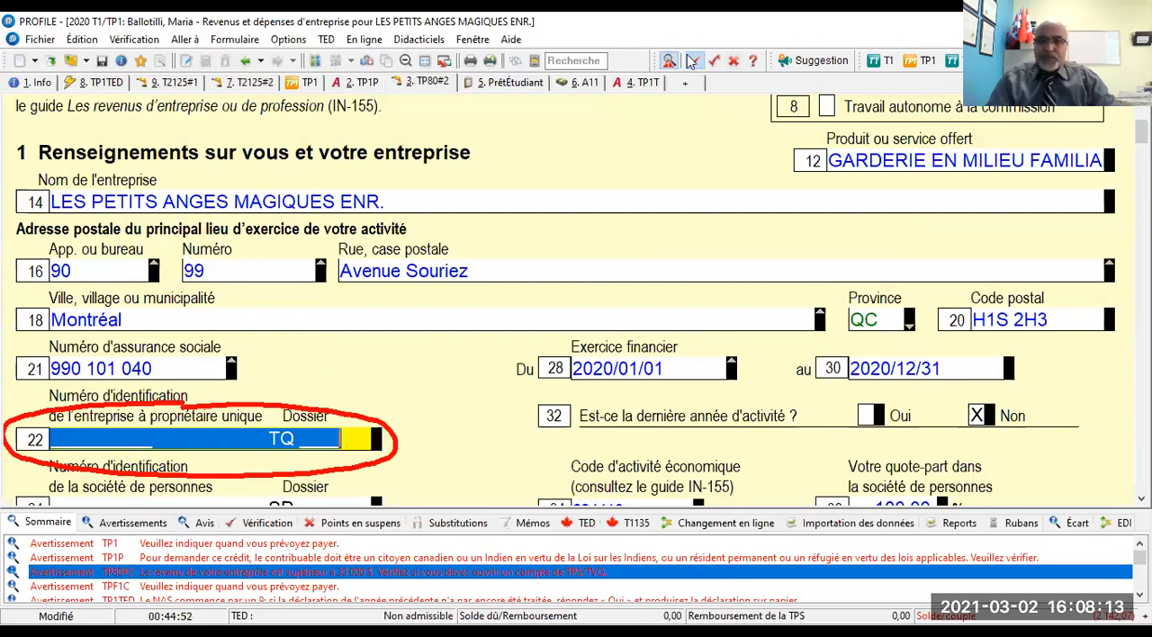
pyautogui.click(54, 438)
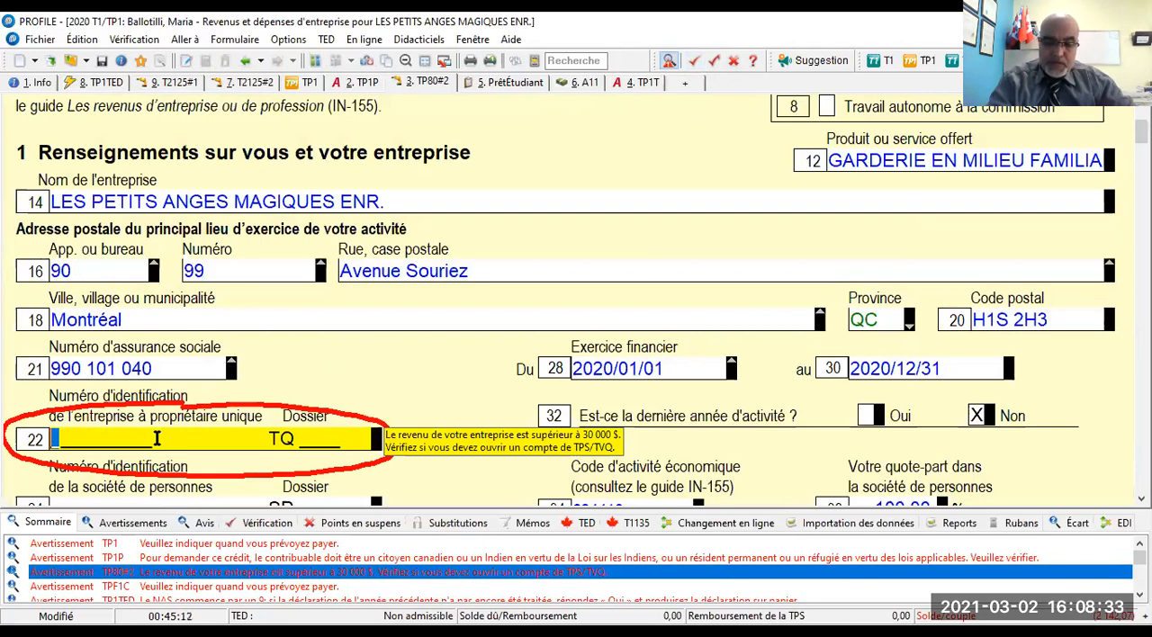
pyautogui.write('12')
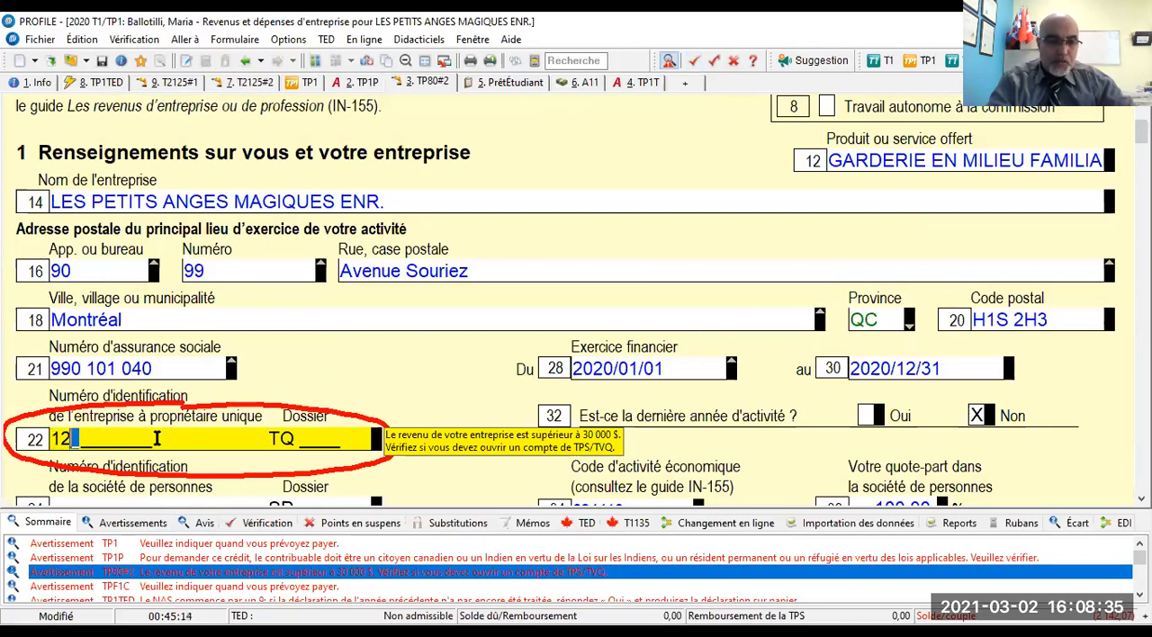
pyautogui.write('1')
pyautogui.press('BackSpace')
pyautogui.press('BackSpace')
pyautogui.press('BackSpace')
pyautogui.write('1')
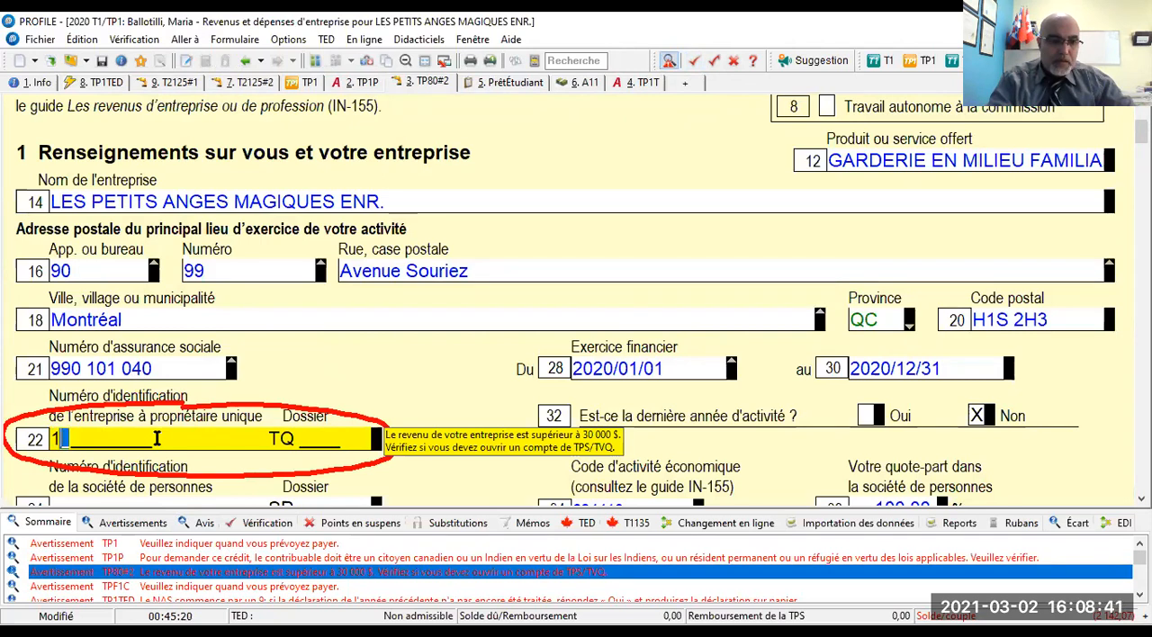
pyautogui.write('1')
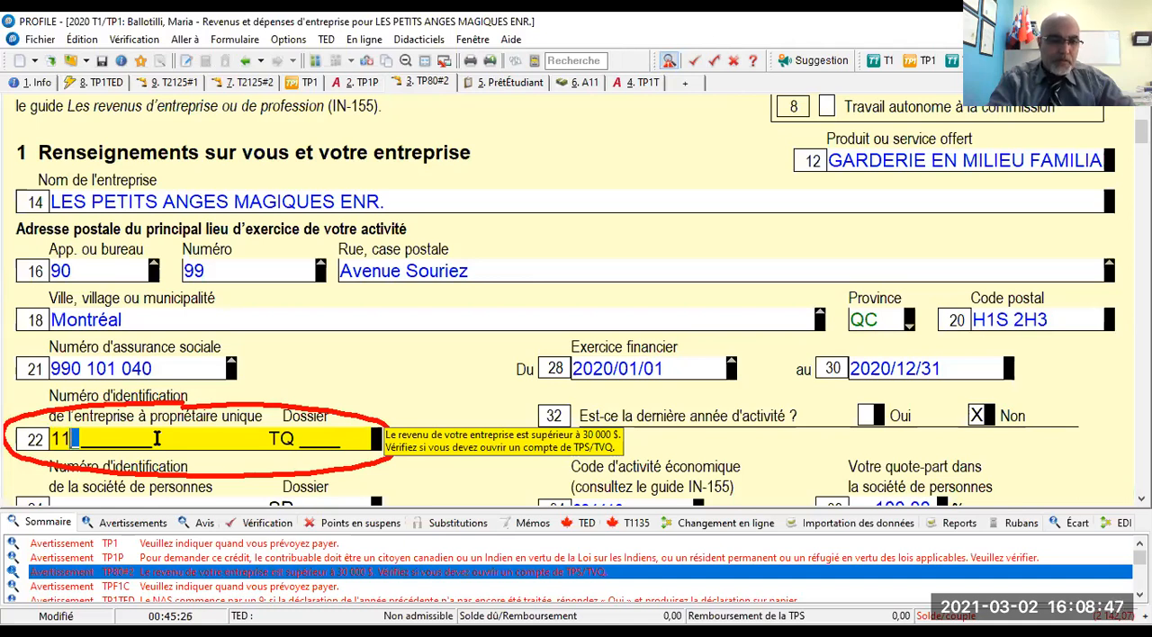
pyautogui.write('22')
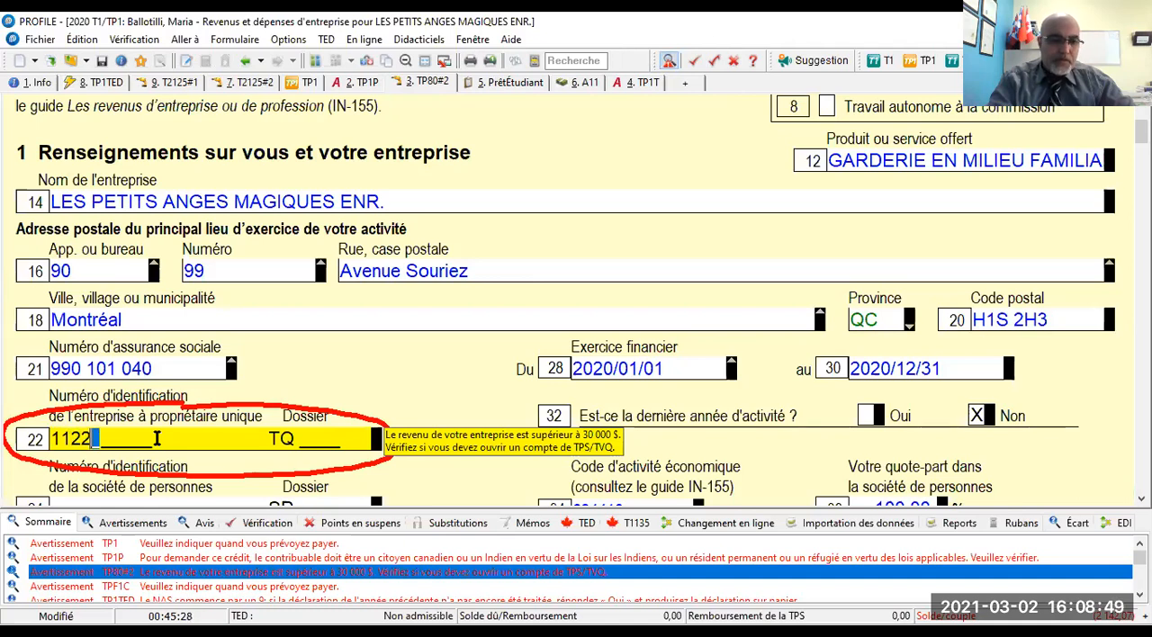
pyautogui.write('334455 TQ ')
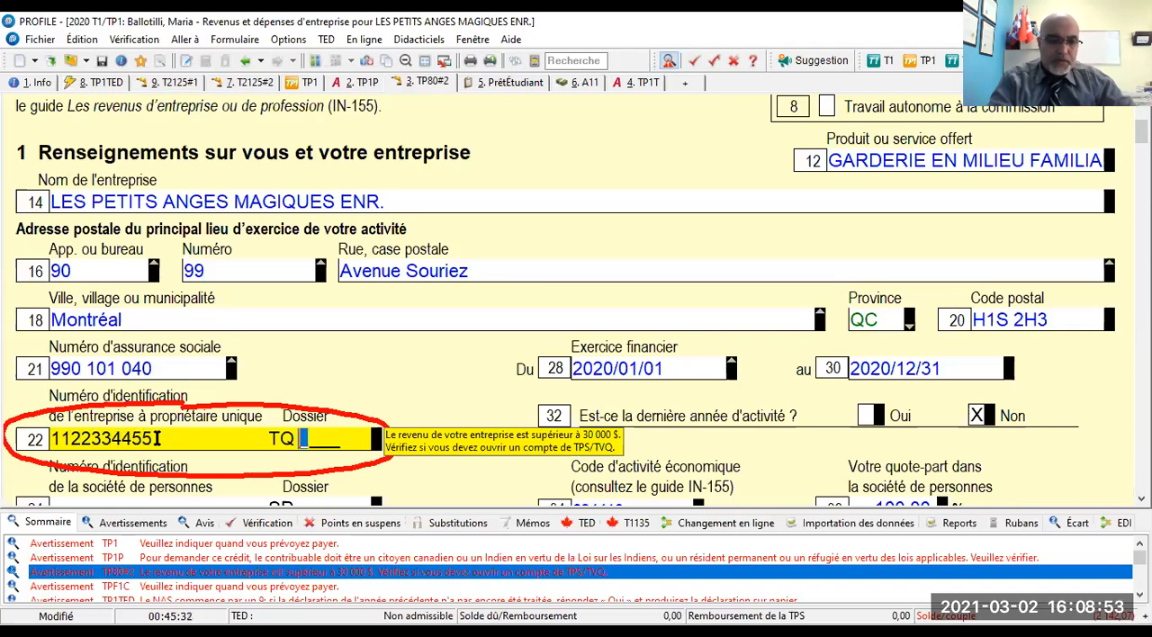
pyautogui.write('0001')
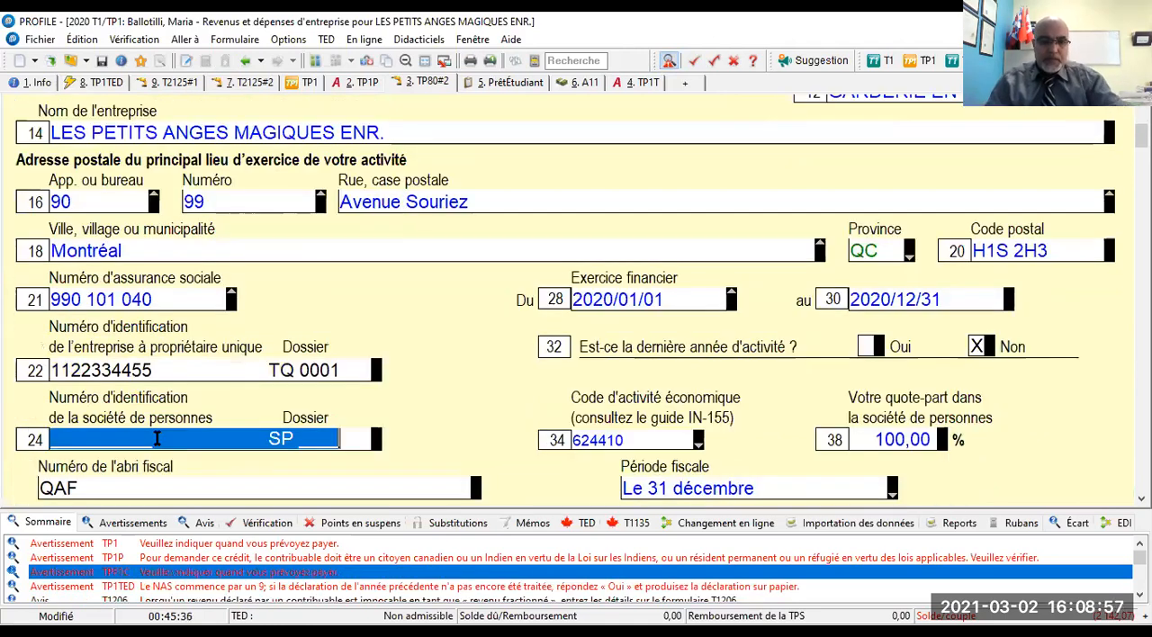
# - Open the TPF1C payment date warning and mark the TP1TED warning about a social insurance number starting with 9 as reviewed
pyautogui.doubleClick(227, 577)
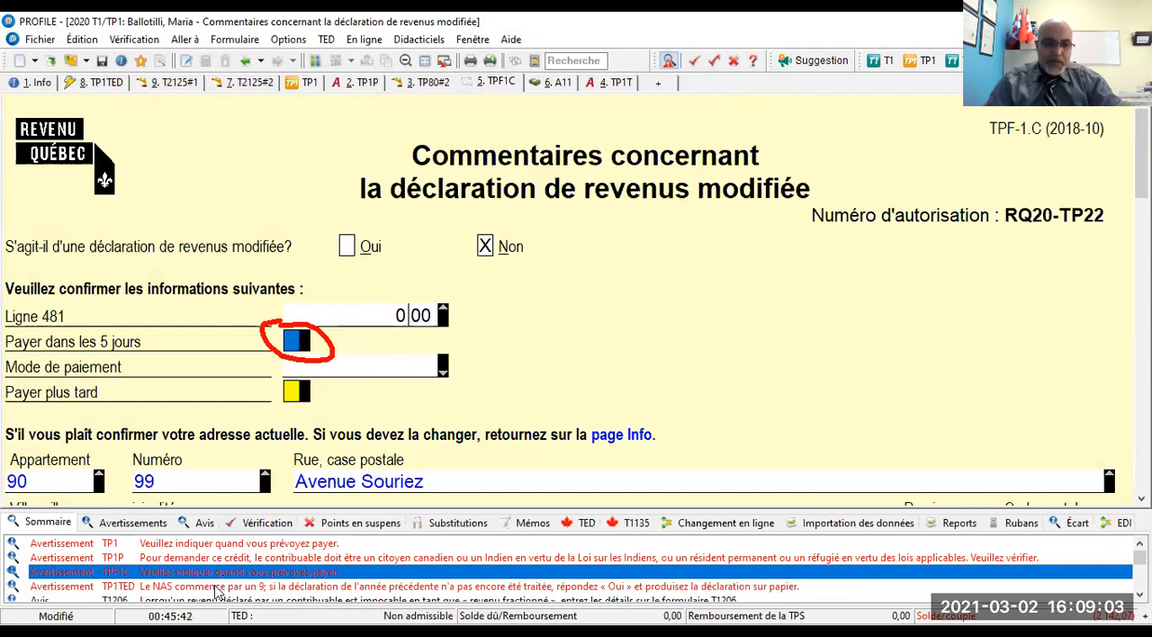
pyautogui.doubleClick(216, 590)
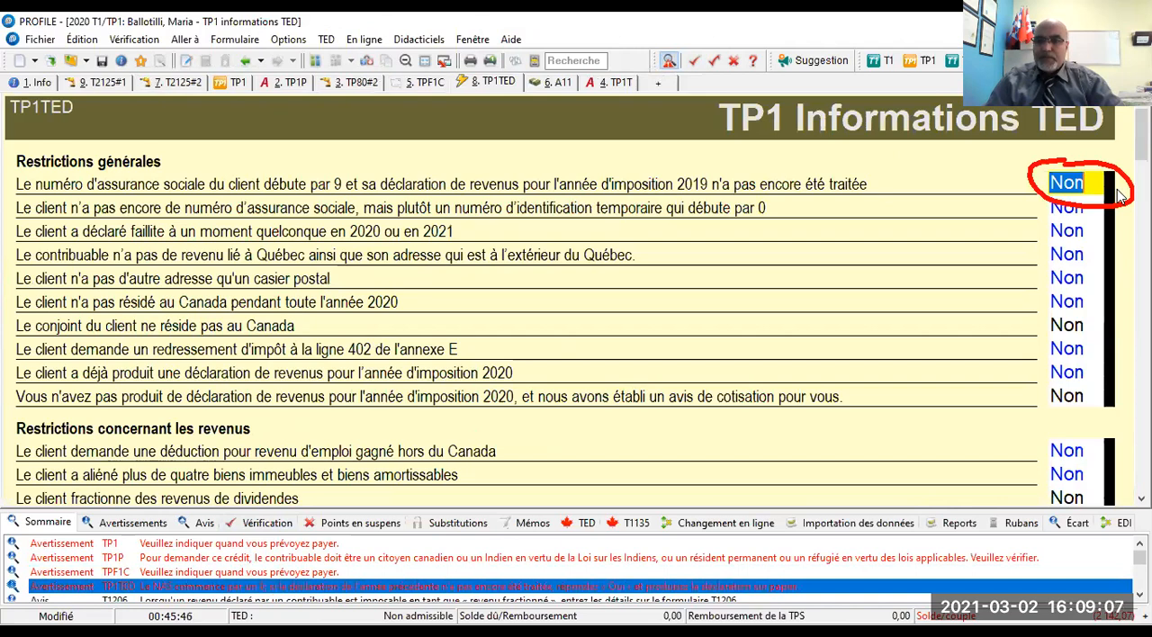
pyautogui.click(693, 61)
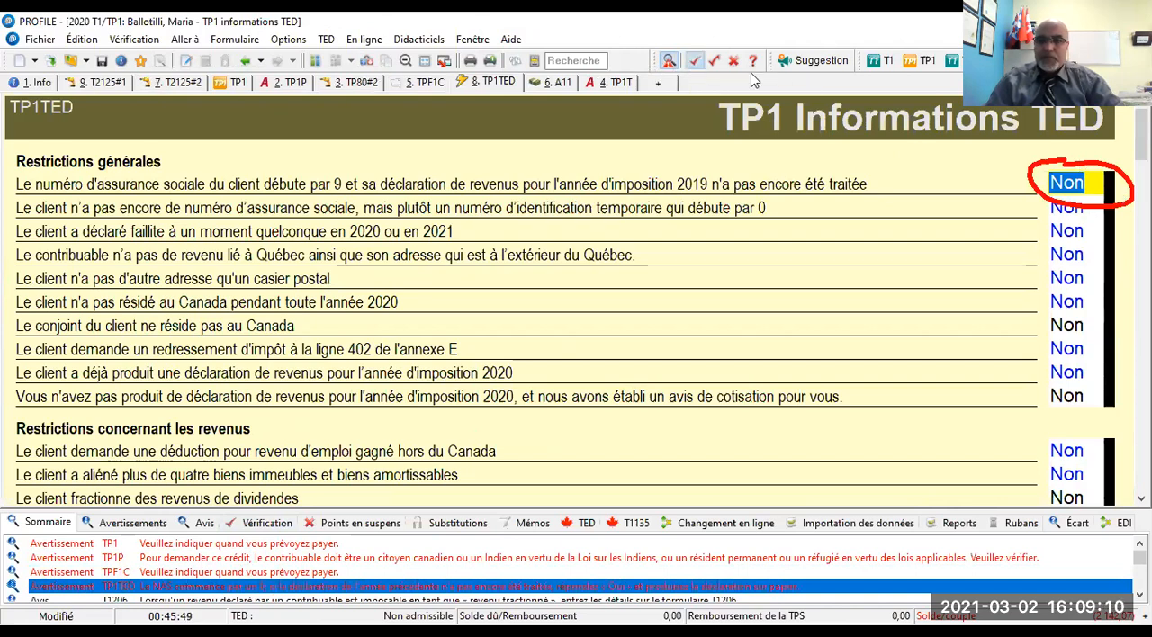
pyautogui.click(1096, 183)
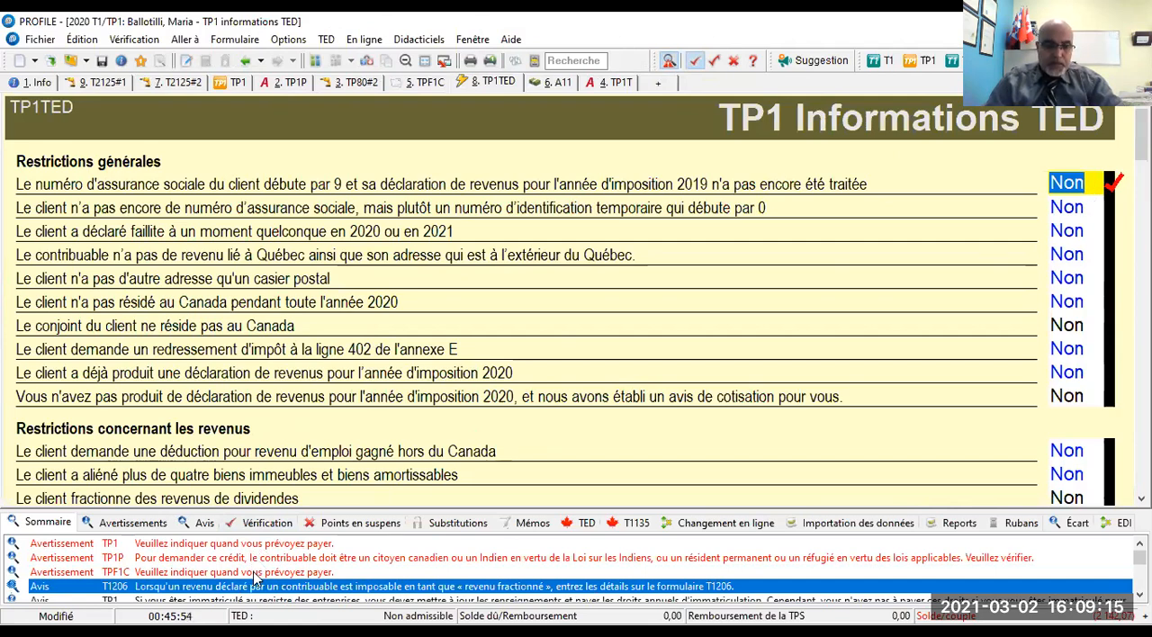
# - Enter the Québec enterprise registration number at line 437 of the TP1 and answer Oui at line 436
pyautogui.scroll(-1, 265, 583)
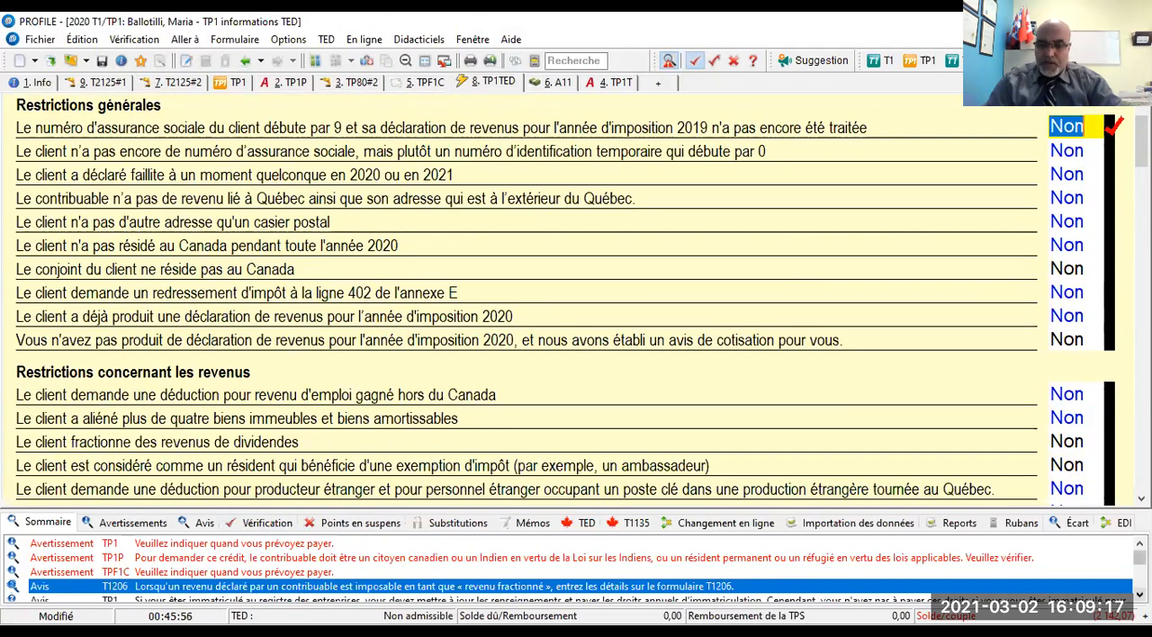
pyautogui.scroll(-2, 264, 587)
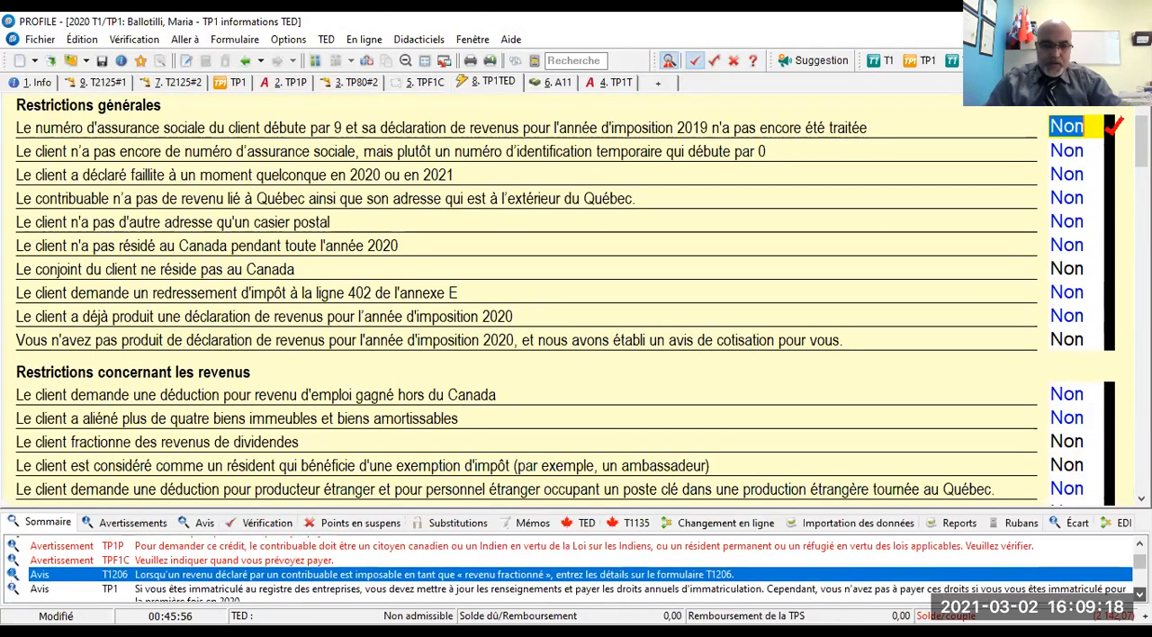
pyautogui.doubleClick(387, 578)
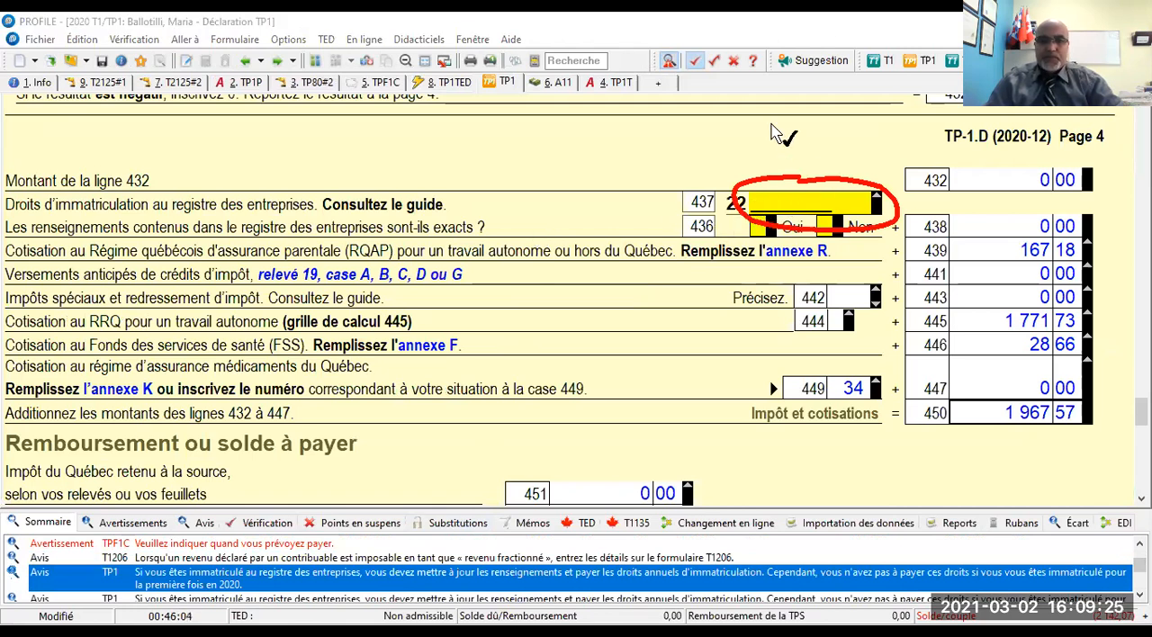
pyautogui.click(698, 62)
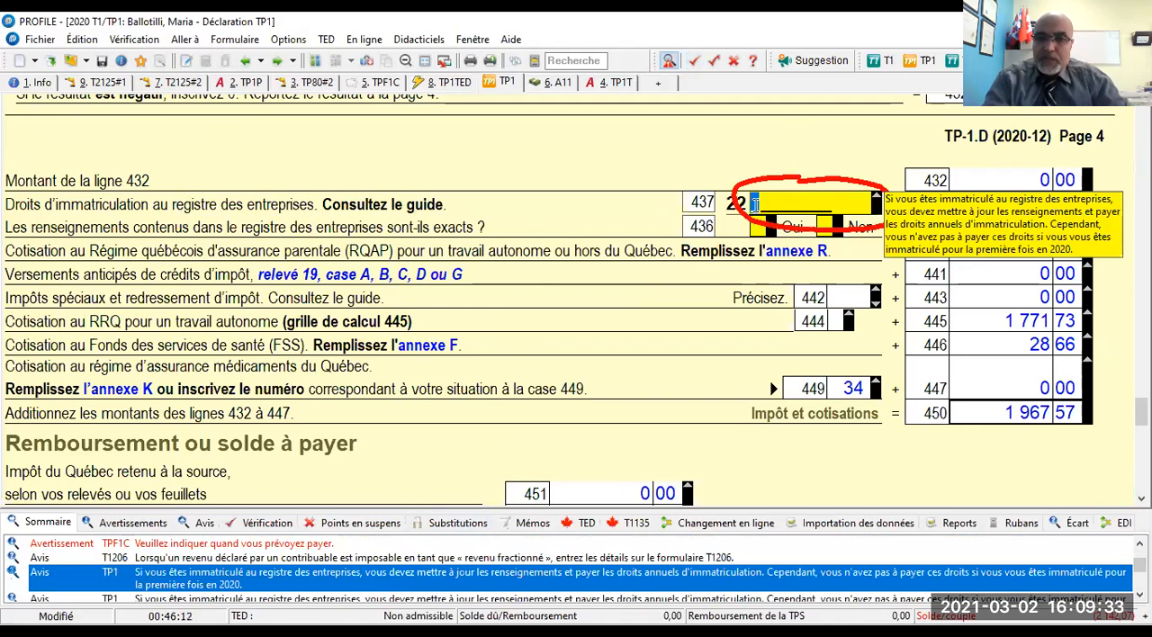
pyautogui.write('12')
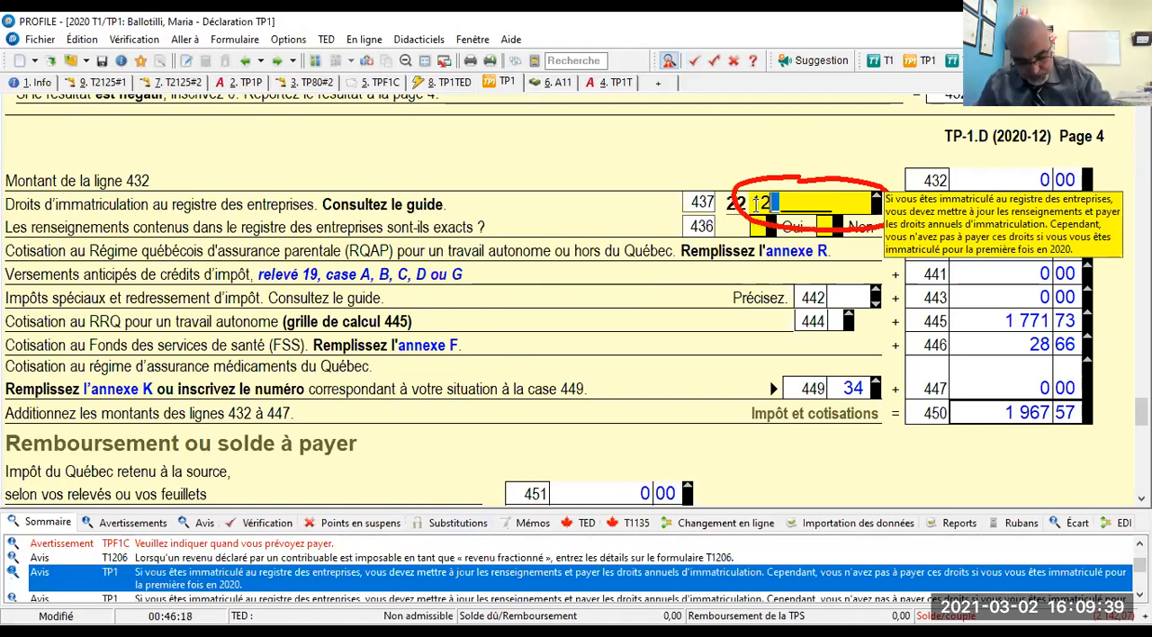
pyautogui.press('BackSpace')
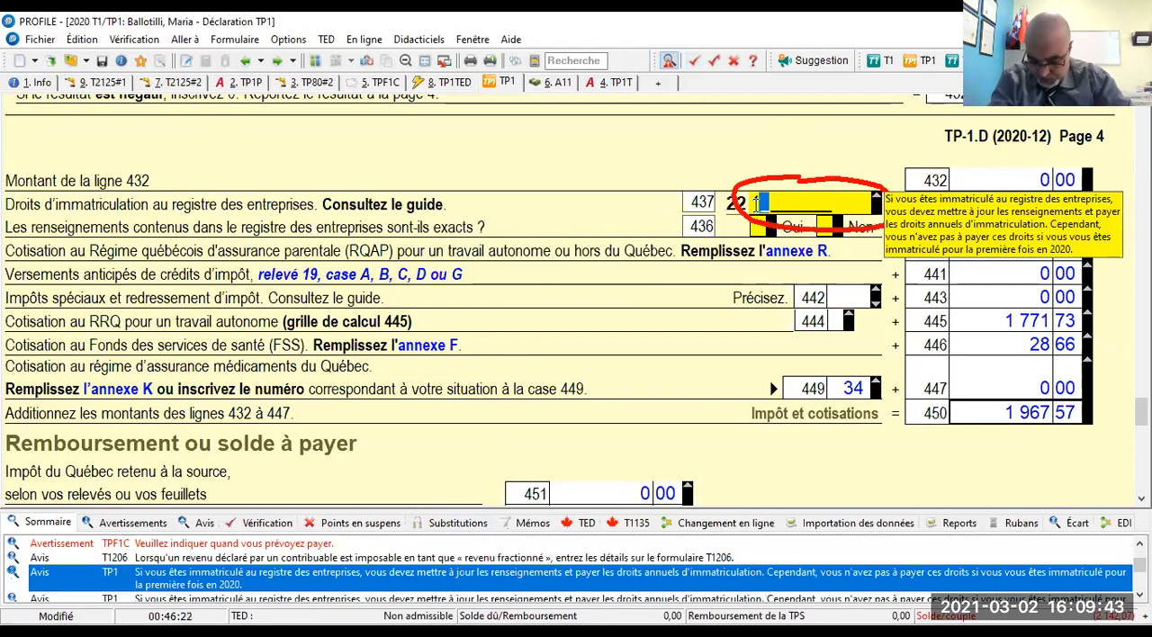
pyautogui.write('1')
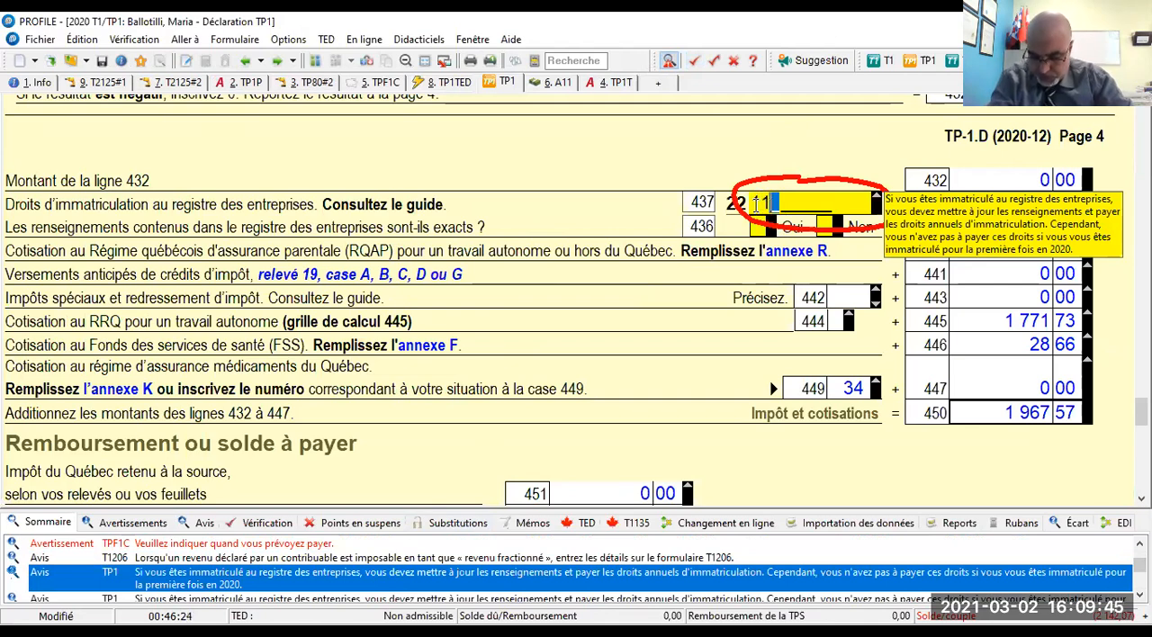
pyautogui.write('21')
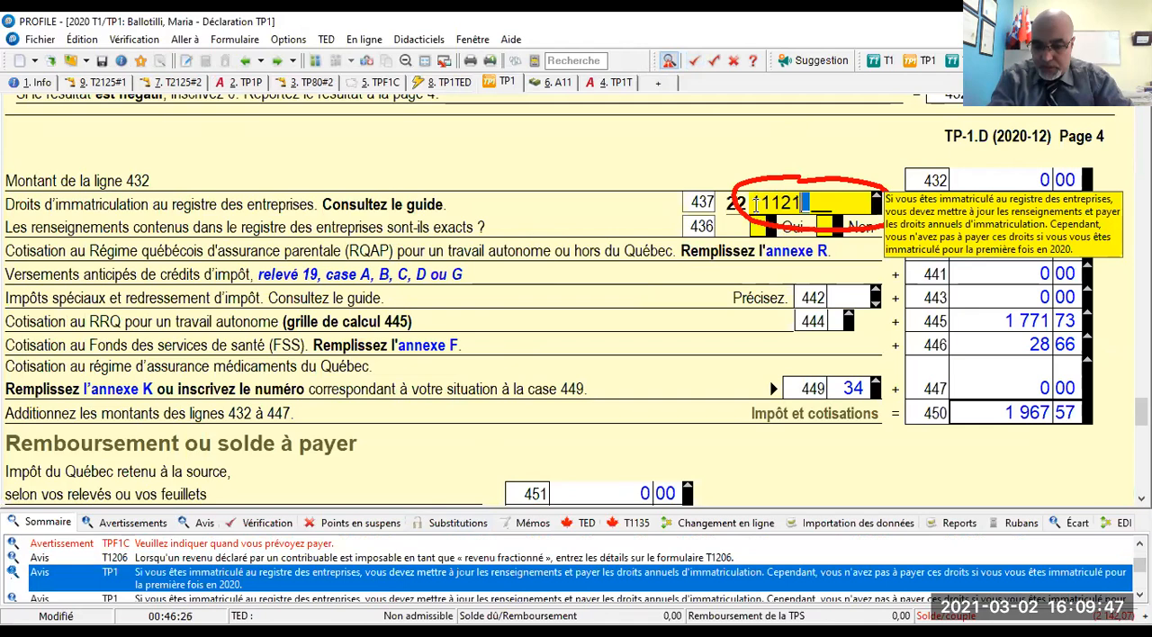
pyautogui.write('314')
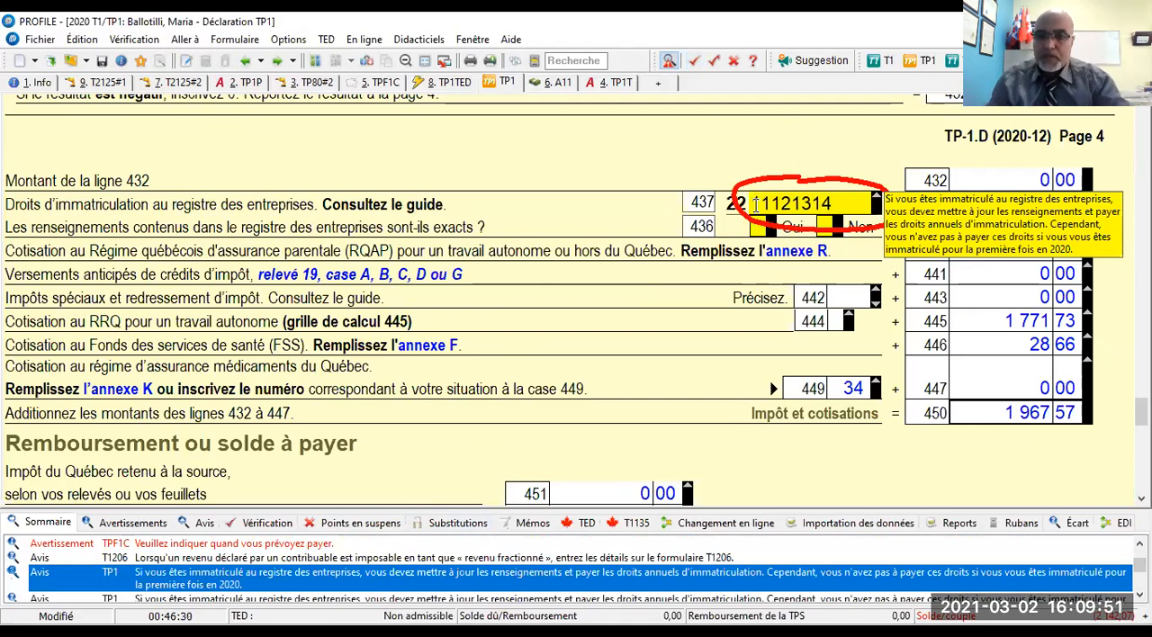
pyautogui.press('Tab')
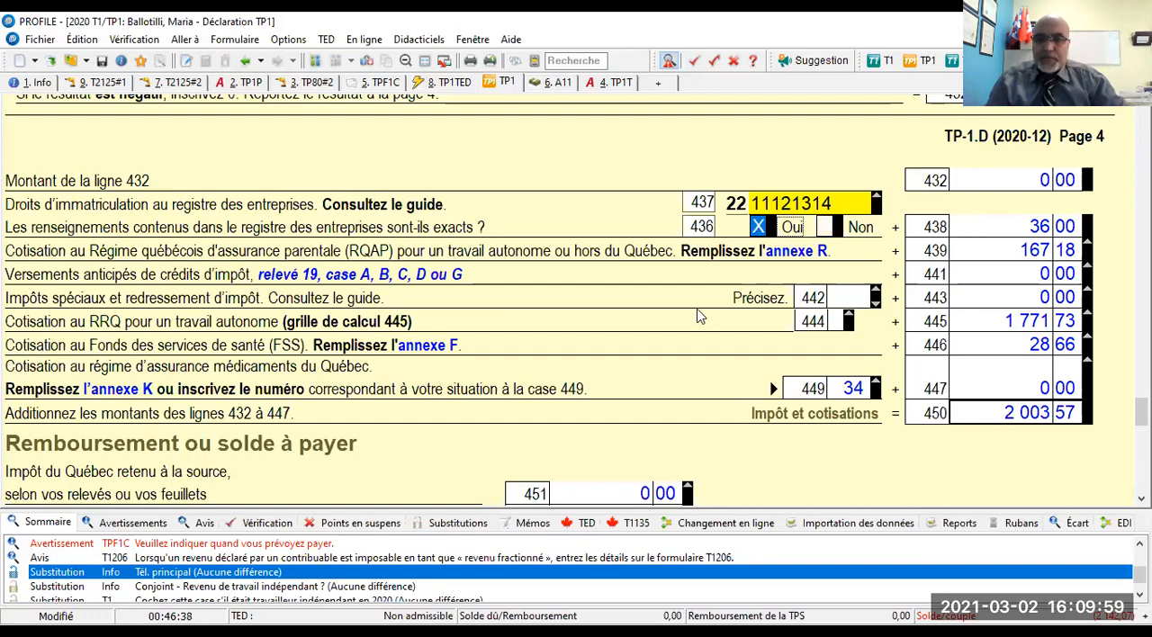
# - Open the override message for the wife's main phone number on the Info form and mark that field as reviewed
pyautogui.doubleClick(253, 580)
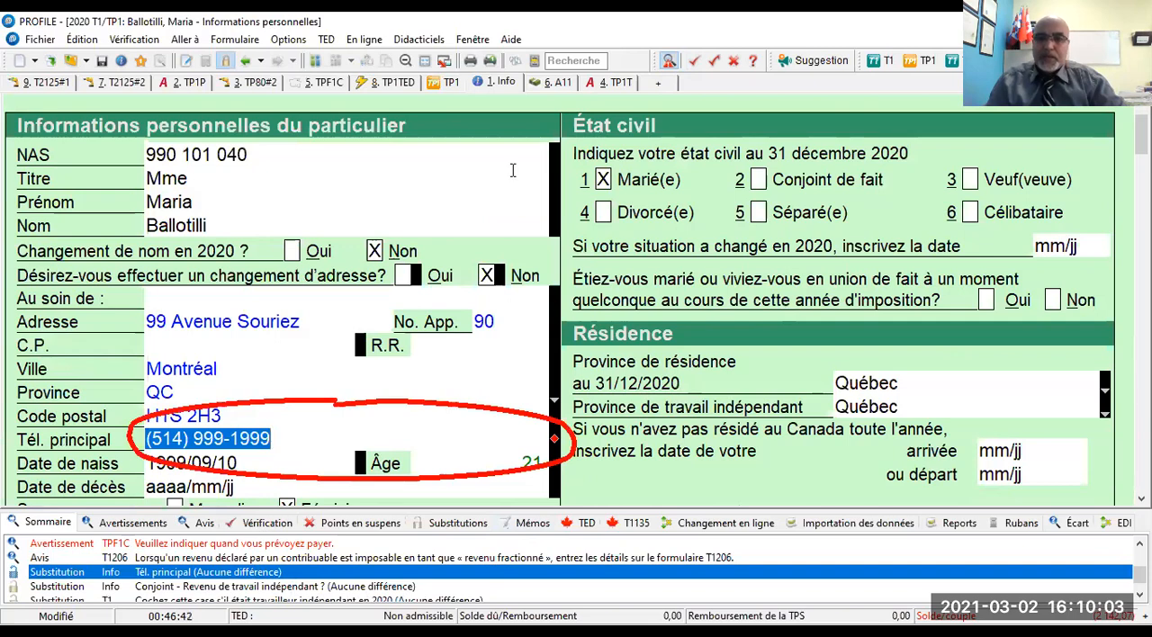
pyautogui.click(669, 63)
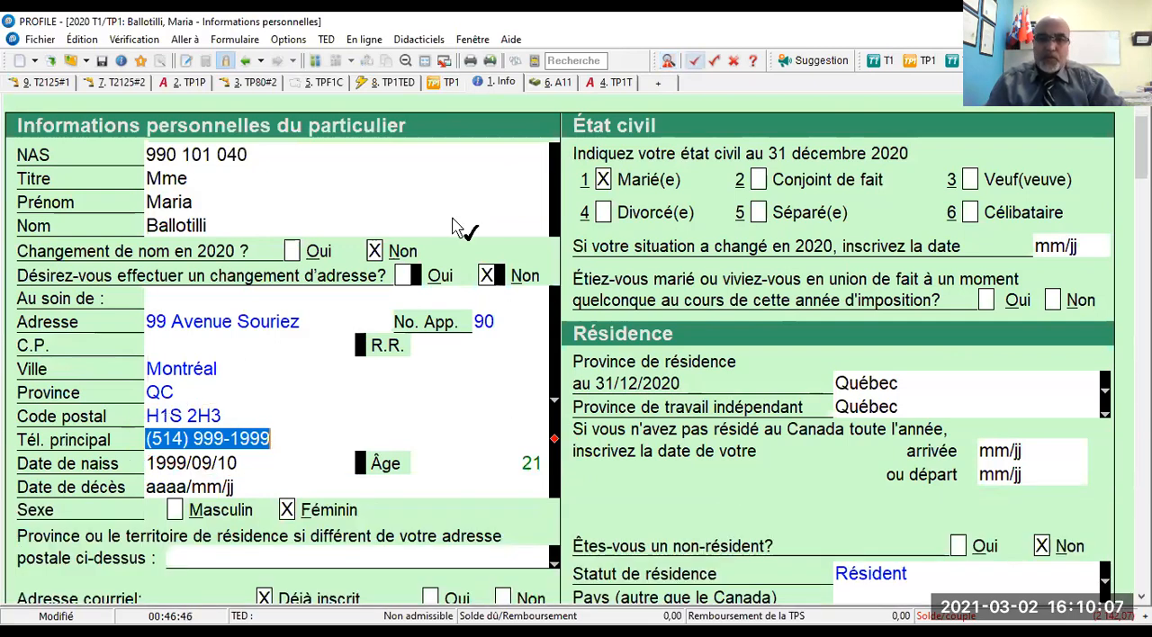
pyautogui.click(205, 464)
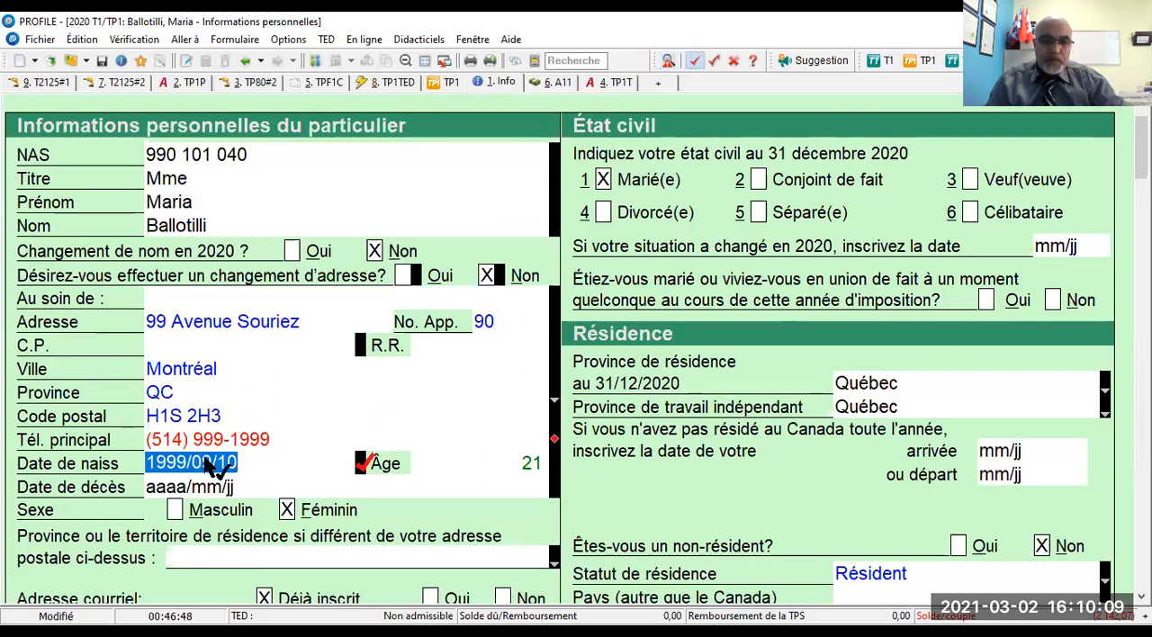
pyautogui.hotkey('shift', 'Tab')
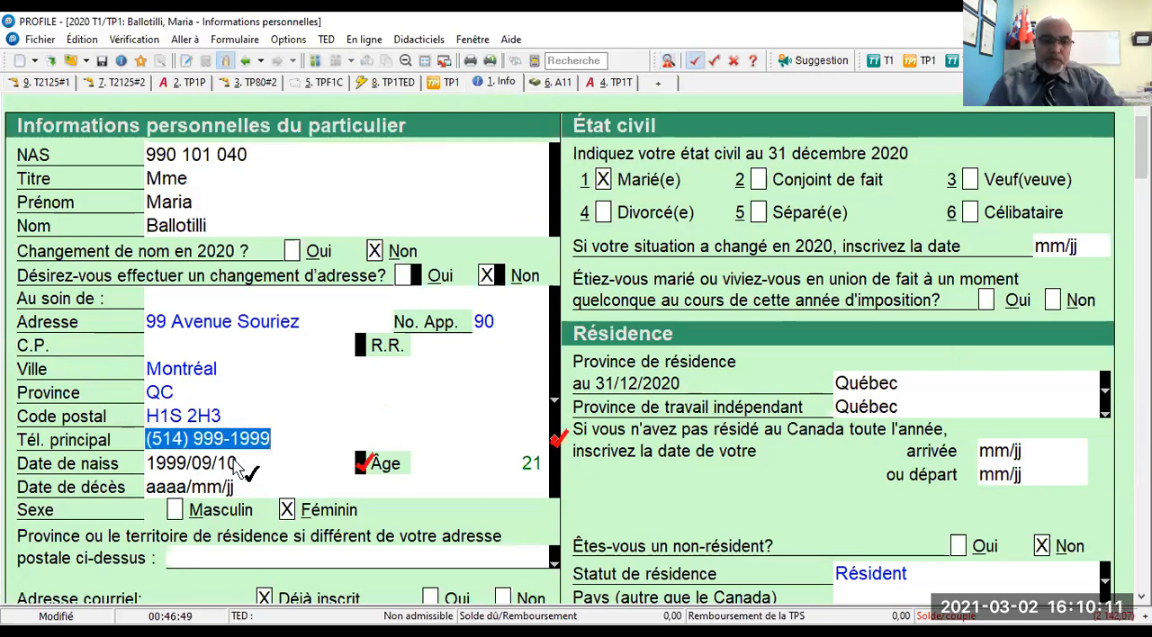
# - Remove the review mark from the wife's date of birth field on the Info form
pyautogui.press('Tab')
pyautogui.rightClick(359, 467)
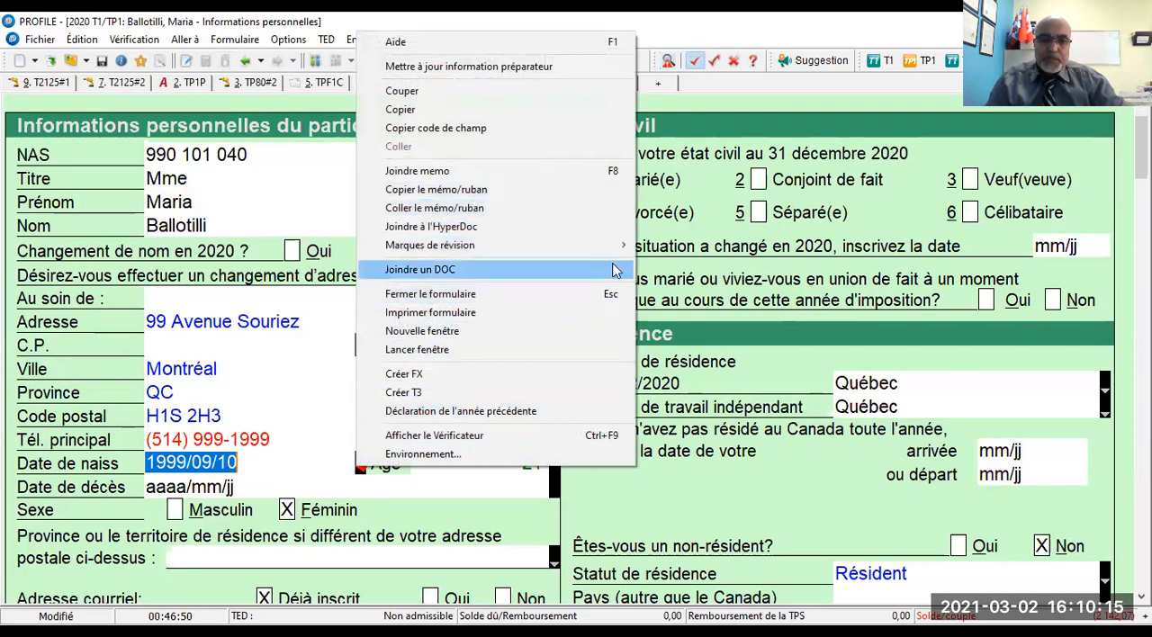
pyautogui.moveTo(612, 245)
pyautogui.click(696, 245)
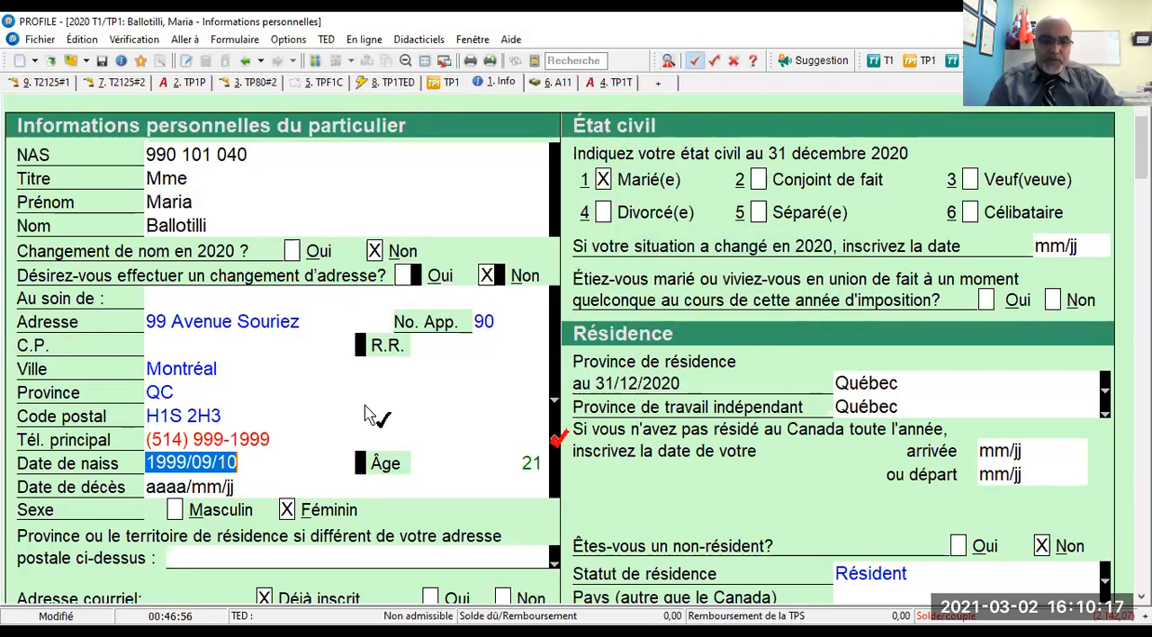
# - Mark the overrides for the spouse's self-employment income on Info and the self-employed spouse checkbox on the T1 as reviewed
pyautogui.scroll(-1, 270, 513)
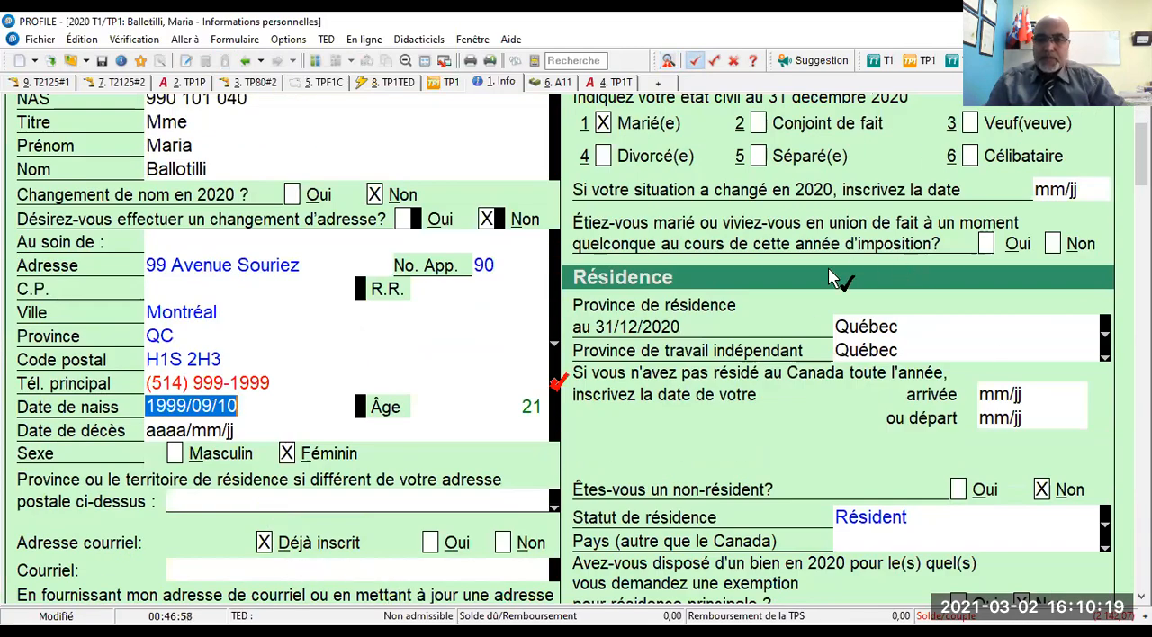
pyautogui.scroll(-10, 846, 297)
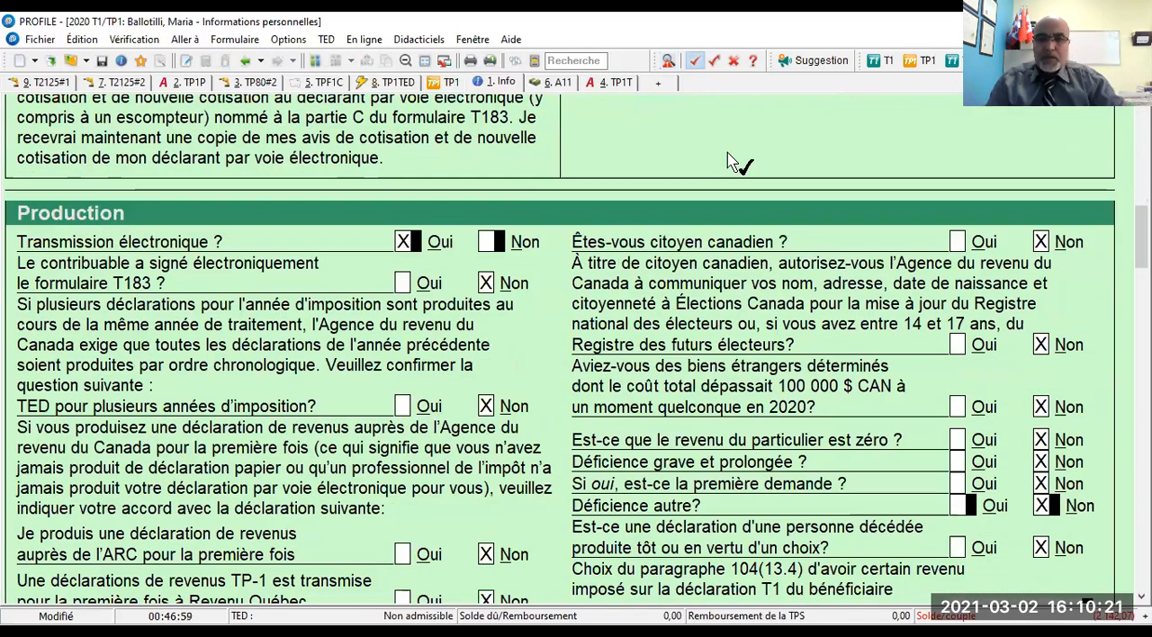
pyautogui.click(668, 60)
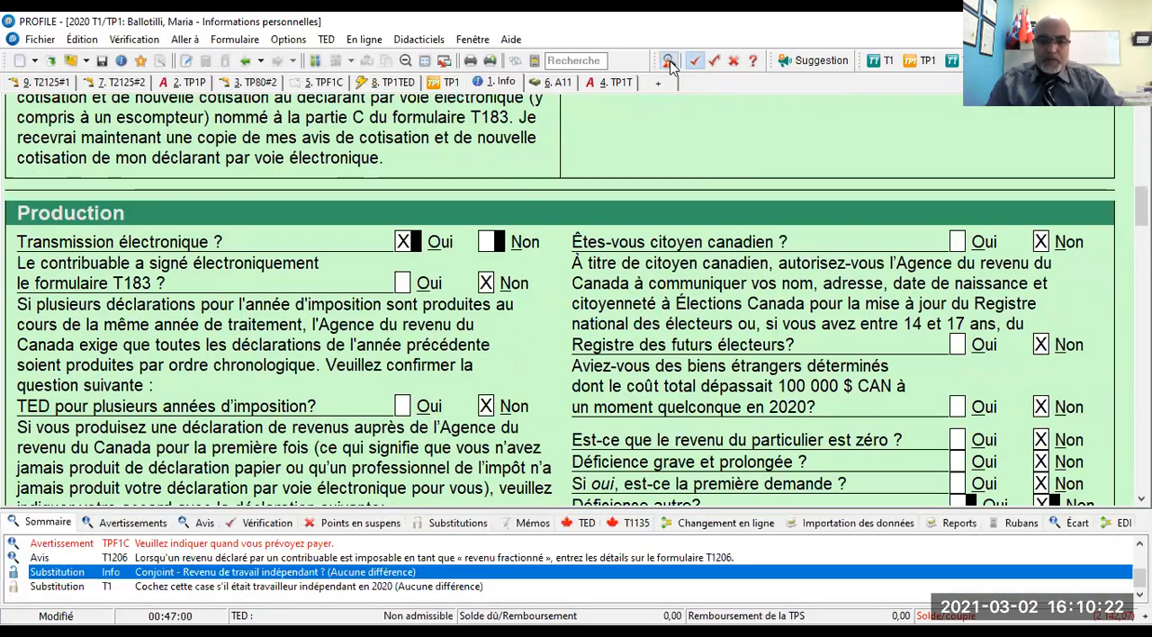
pyautogui.doubleClick(292, 576)
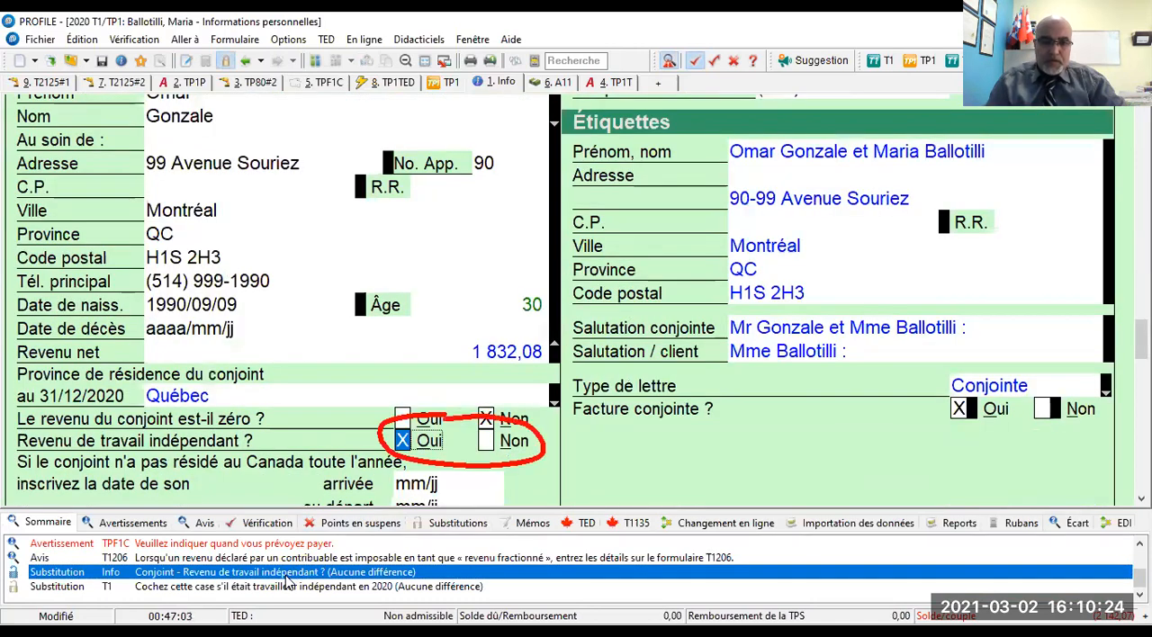
pyautogui.click(424, 446)
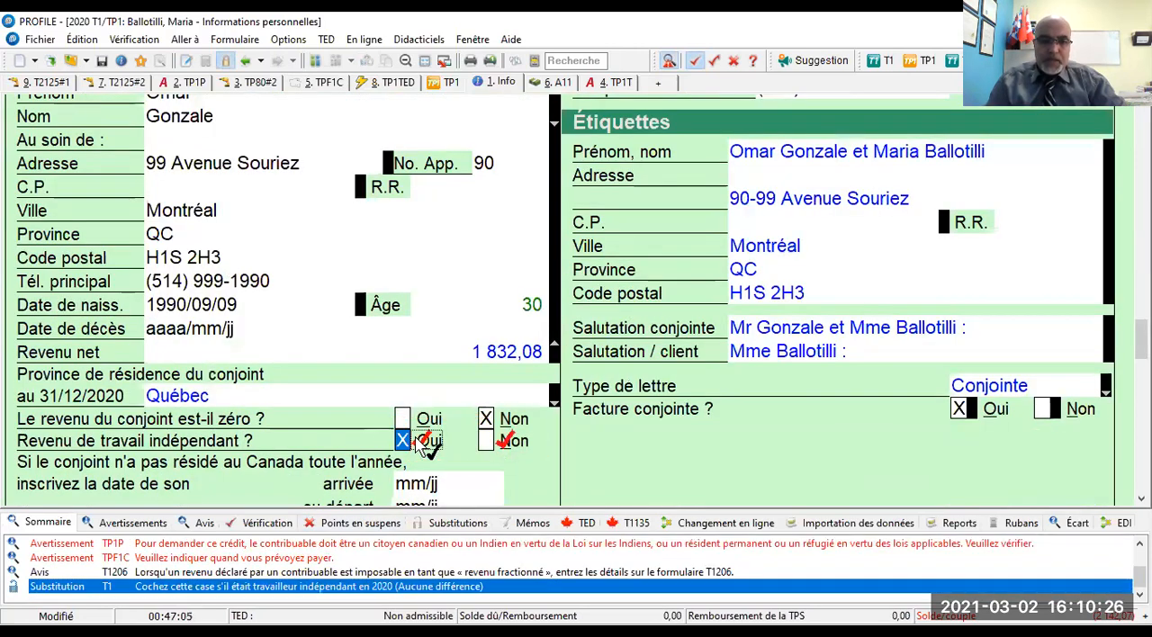
pyautogui.doubleClick(333, 591)
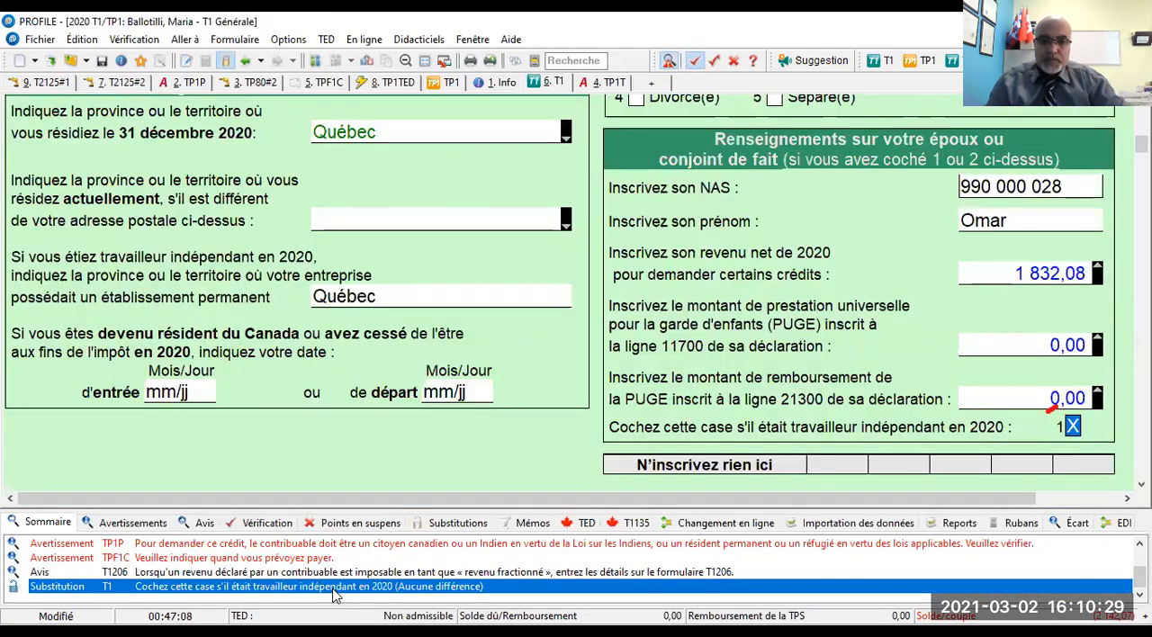
pyautogui.press('F2')
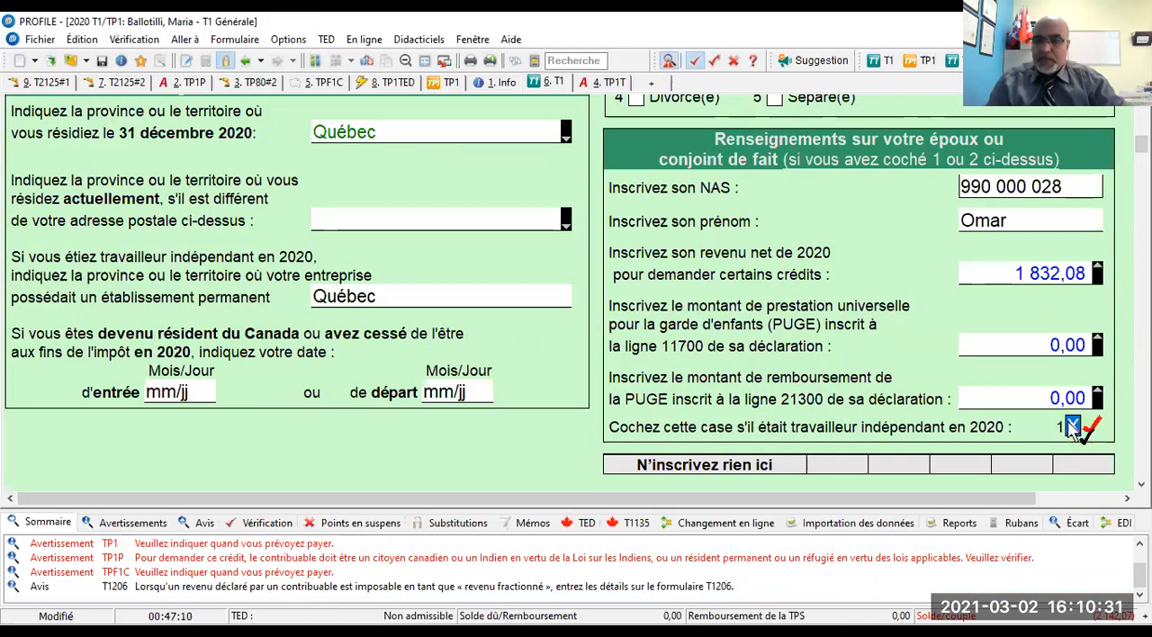
# - Open the warning about the enterprise register number and mark line 437 of the TP1 as reviewed
pyautogui.click(241, 574)
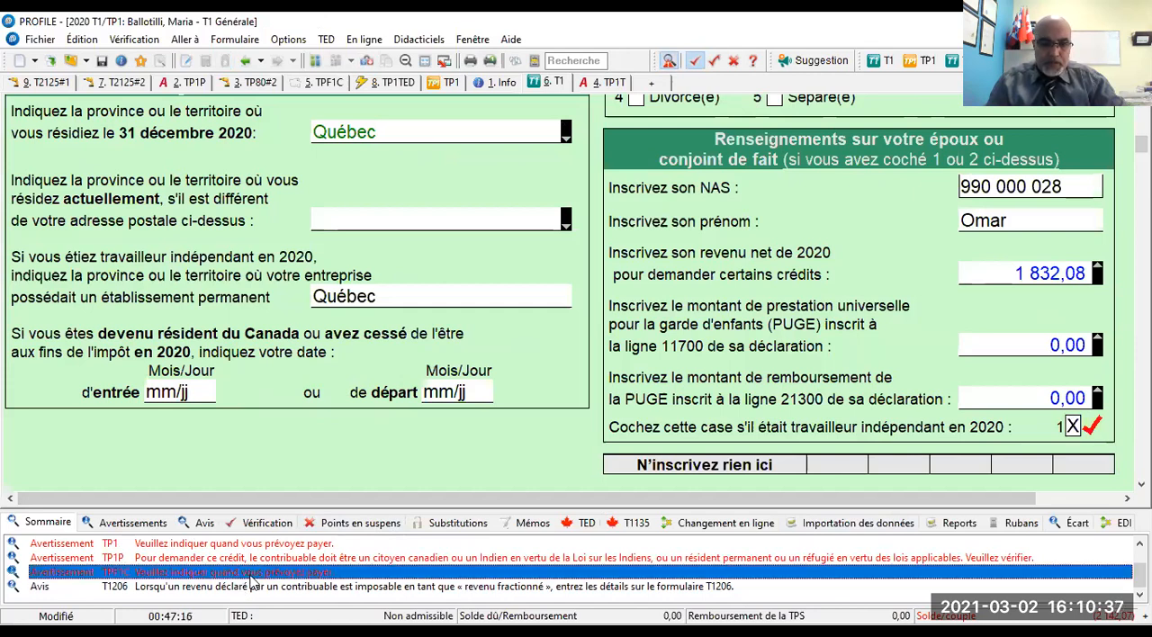
pyautogui.click(270, 559)
pyautogui.click(273, 545)
pyautogui.scroll(1, 273, 544)
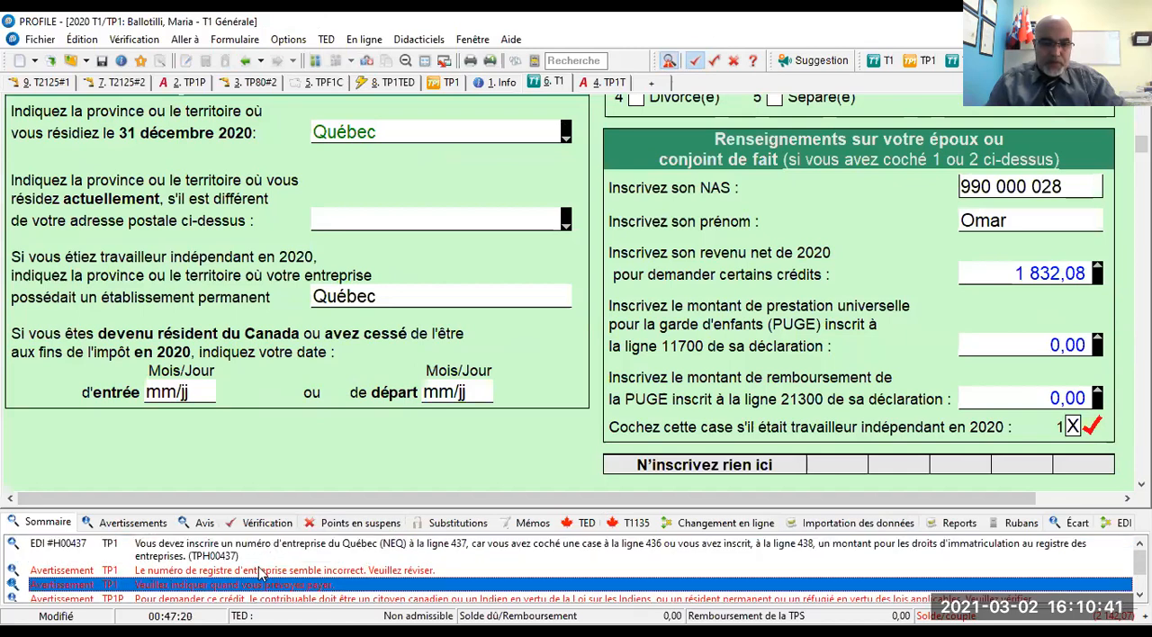
pyautogui.doubleClick(258, 573)
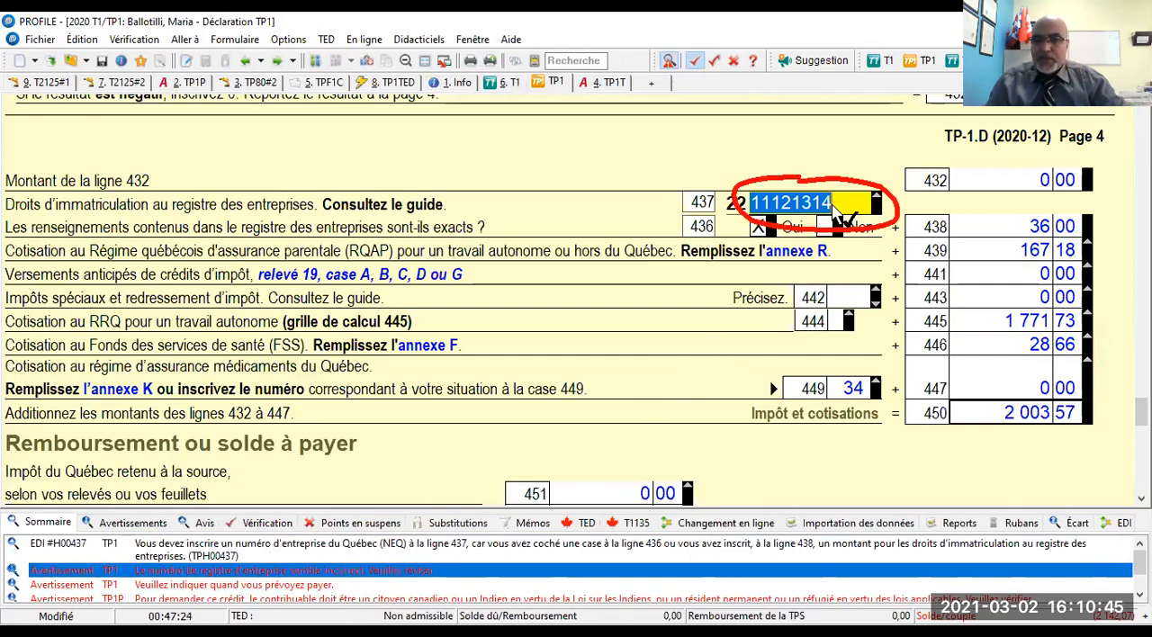
pyautogui.click(833, 209)
# - Open the TP1 warning asking when payment is planned, at line 479
pyautogui.scroll(1, 348, 567)
pyautogui.scroll(1, 342, 572)
pyautogui.scroll(-3, 264, 576)
pyautogui.scroll(1, 308, 583)
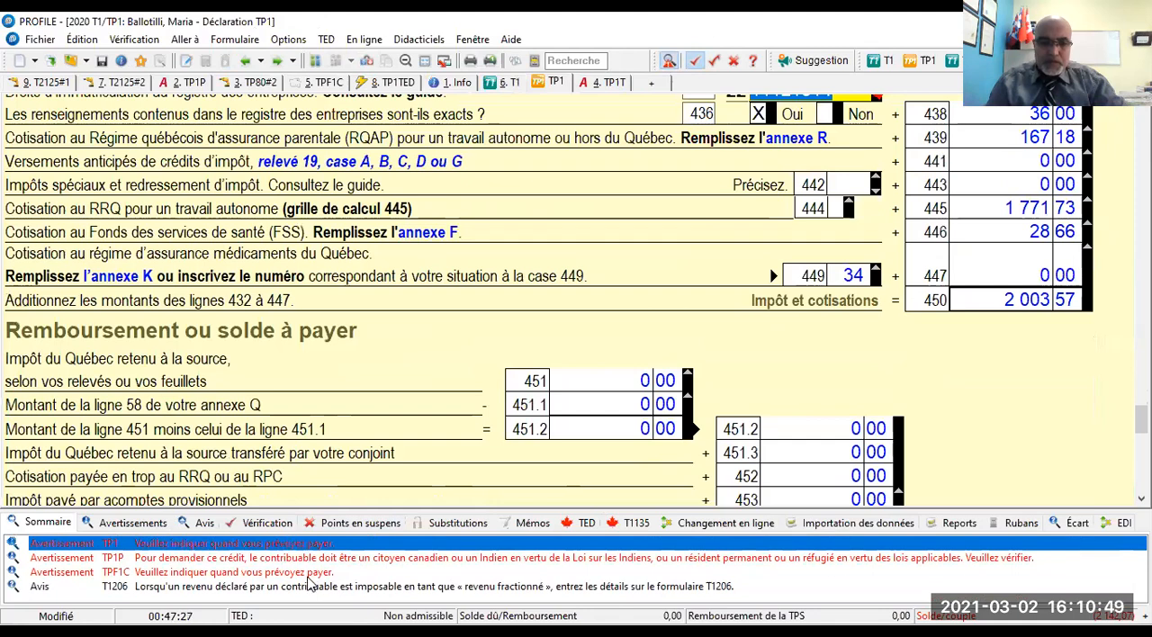
pyautogui.doubleClick(240, 546)
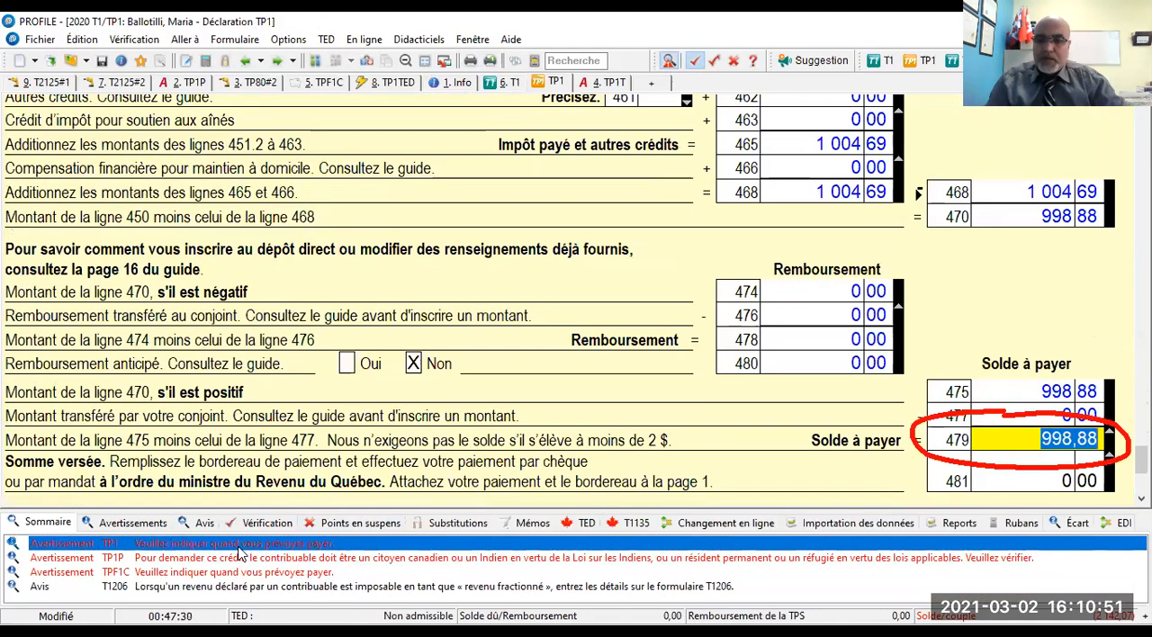
# - Close the verifier, turn off the review mark tool and open the couple's 2020 federal tax summary
pyautogui.click(668, 60)
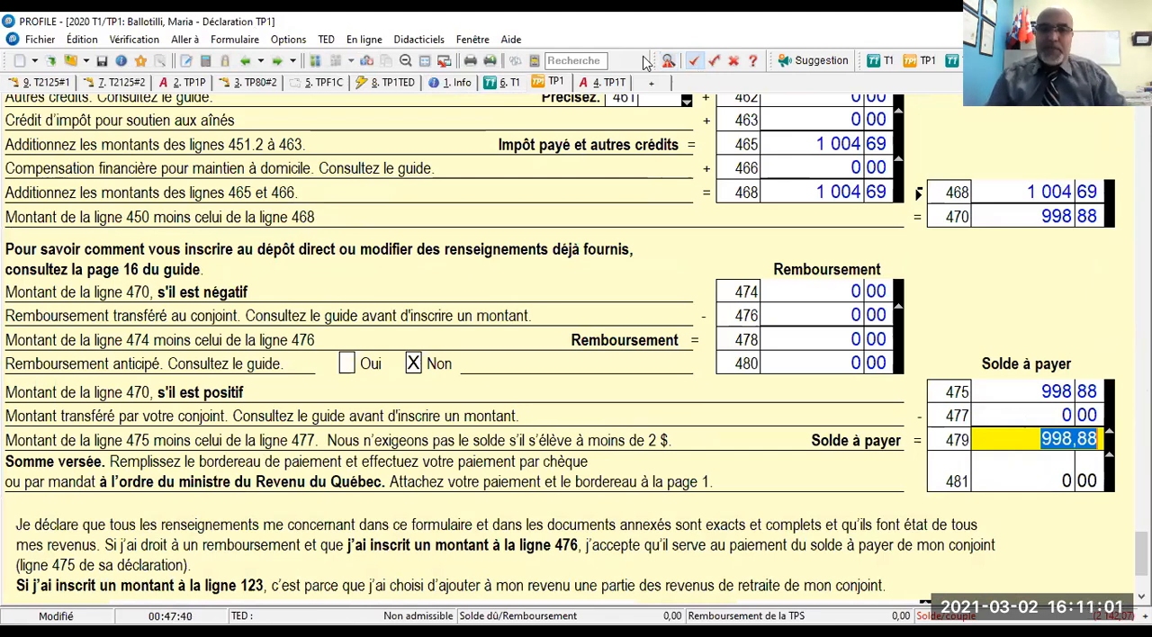
pyautogui.click(494, 65)
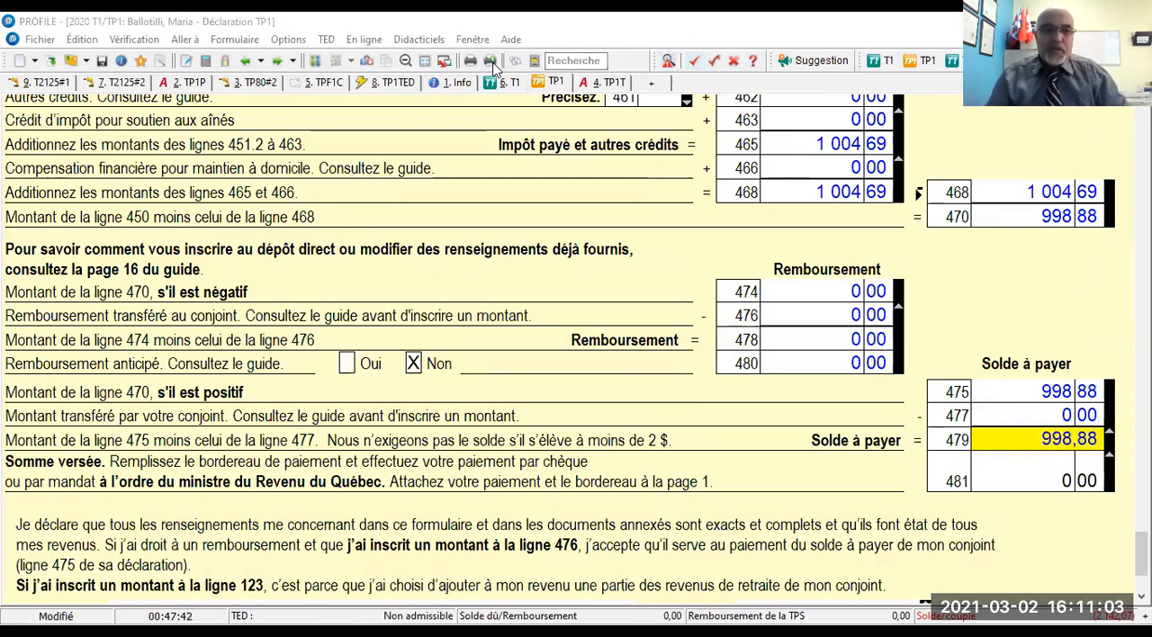
pyautogui.click(186, 42)
pyautogui.click(228, 264)
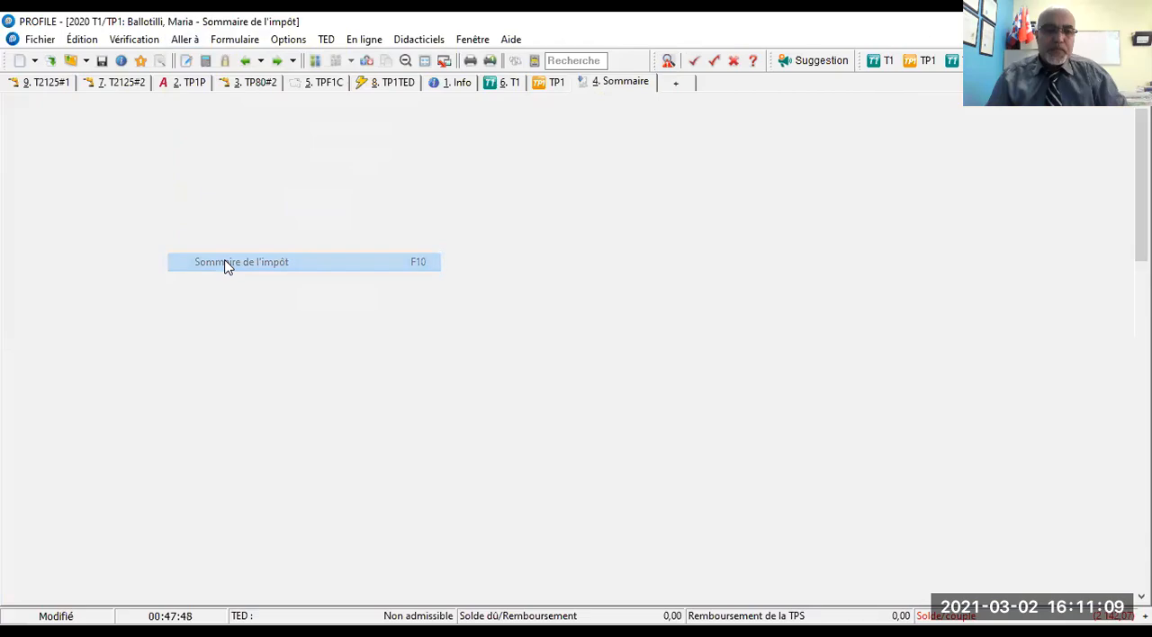
# - Switch to the husband's return and examine the couple's balance due or refund in the 2020 federal tax summary
pyautogui.click(315, 63)
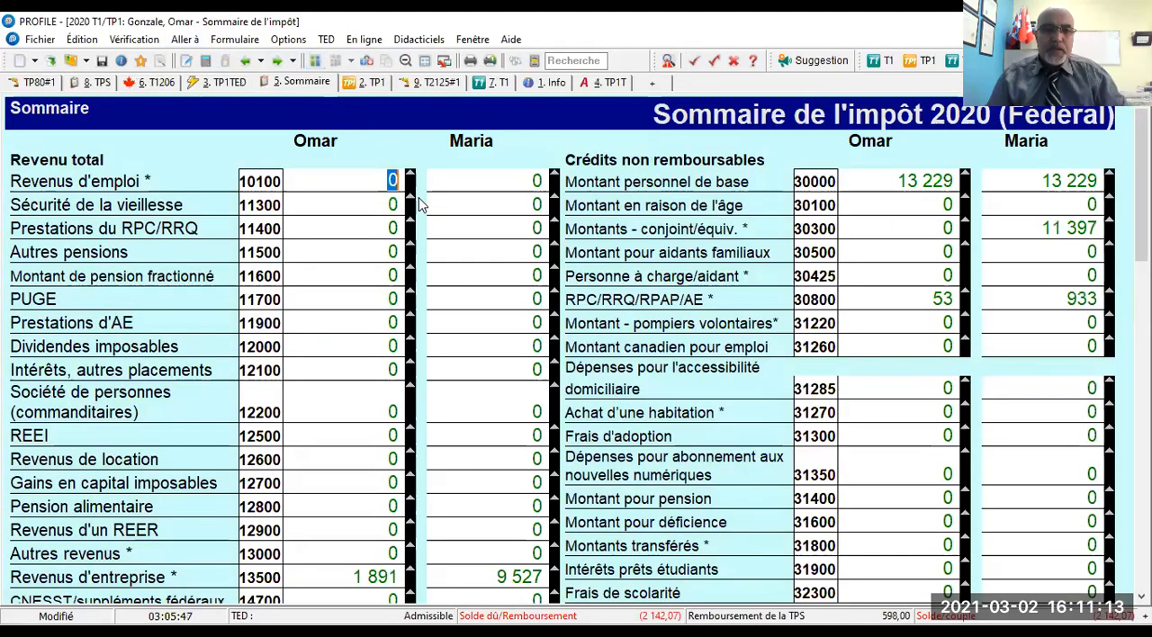
pyautogui.scroll(-8, 623, 219)
pyautogui.scroll(-10, 623, 219)
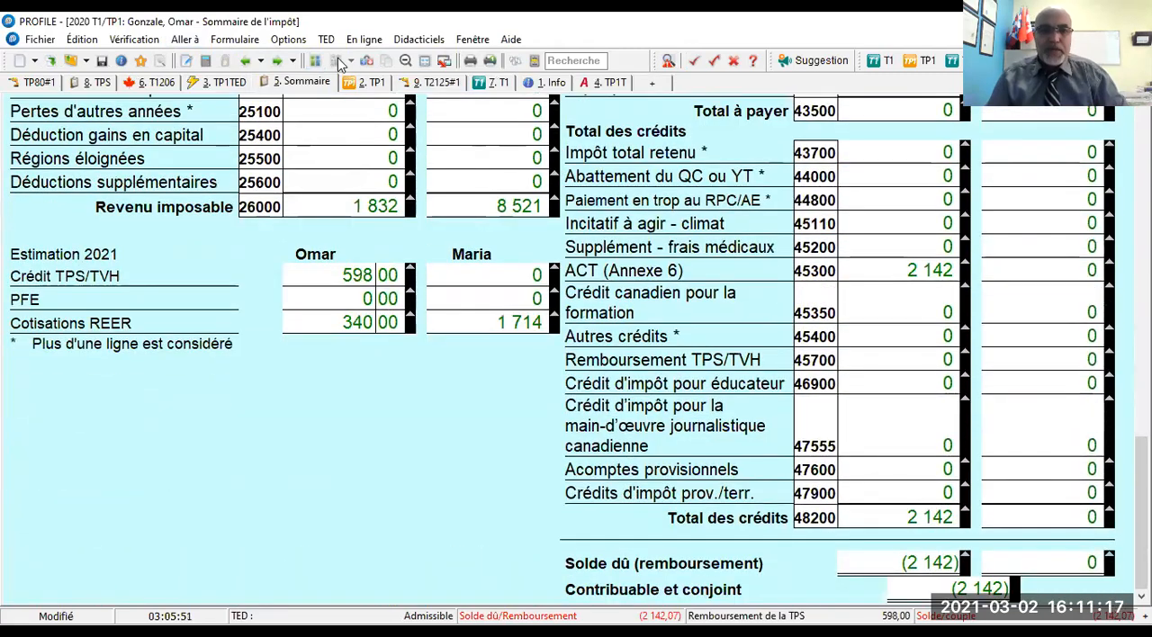
# - Open the husband's Québec tax summary, review it, and return to the total credits in the federal summary
pyautogui.click(367, 60)
pyautogui.scroll(-6, 737, 281)
pyautogui.scroll(-6, 737, 280)
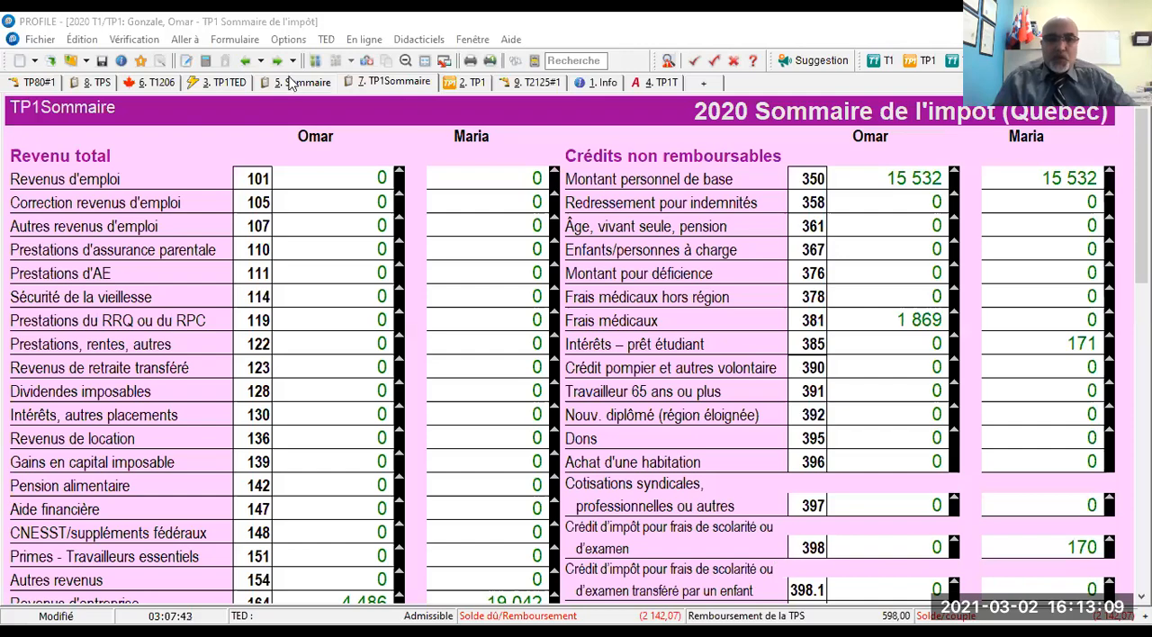
pyautogui.click(367, 66)
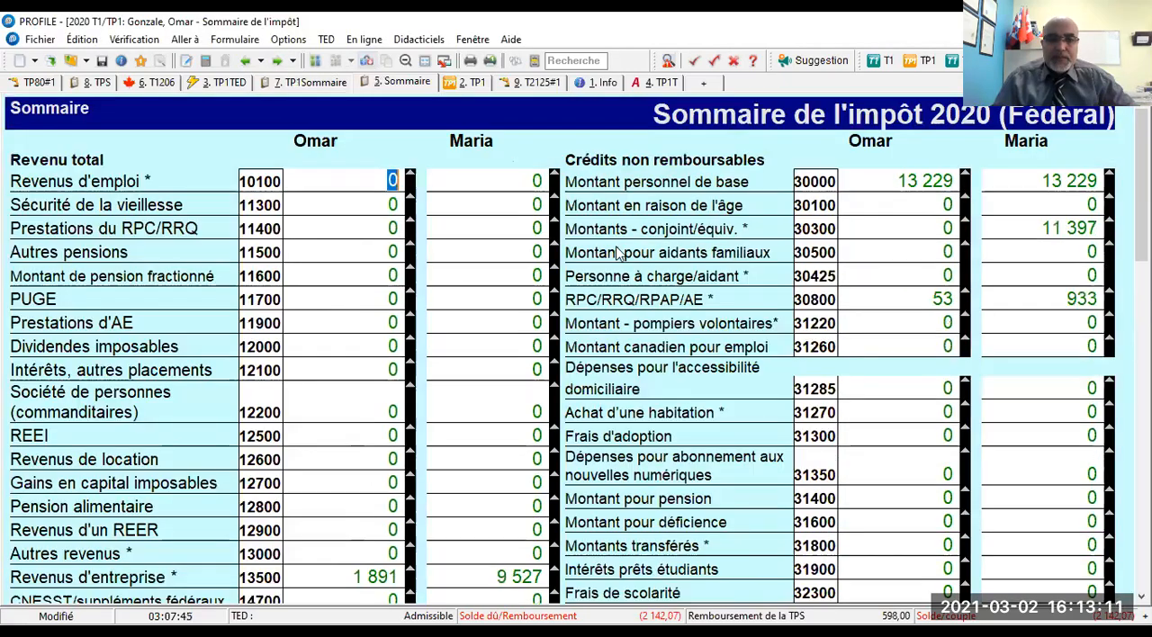
pyautogui.scroll(-10, 654, 306)
pyautogui.scroll(-1, 655, 306)
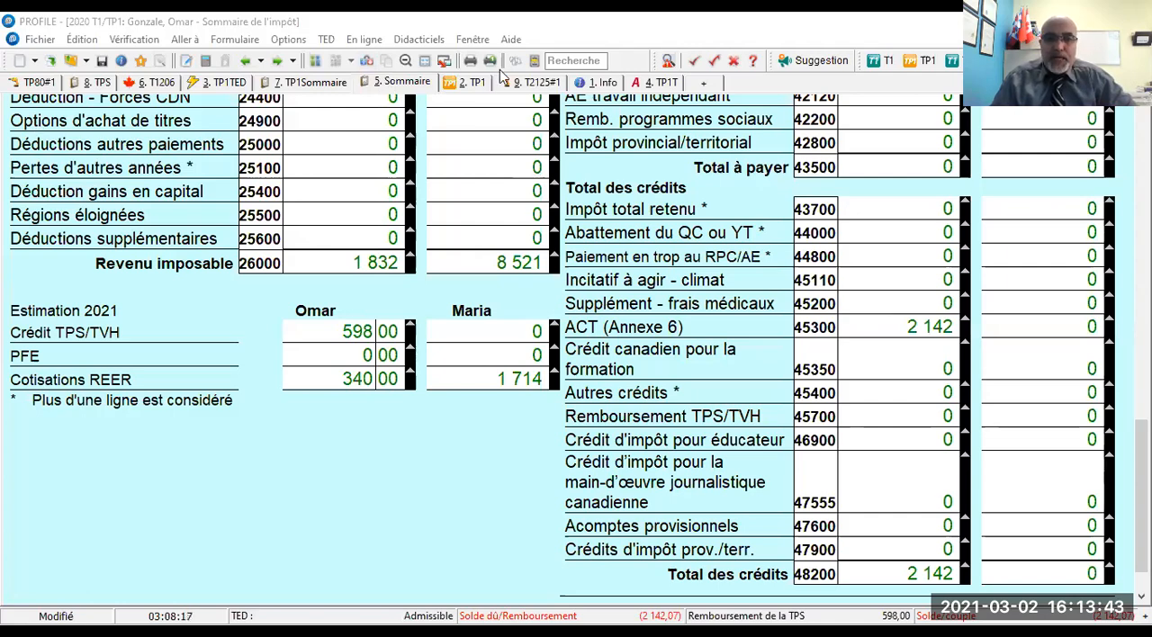
# - On the husband's Info form, answer Oui to the refund transfer between spouses (lines 477/47600) and to paying the spouse's drug insurance contribution
pyautogui.click(598, 83)
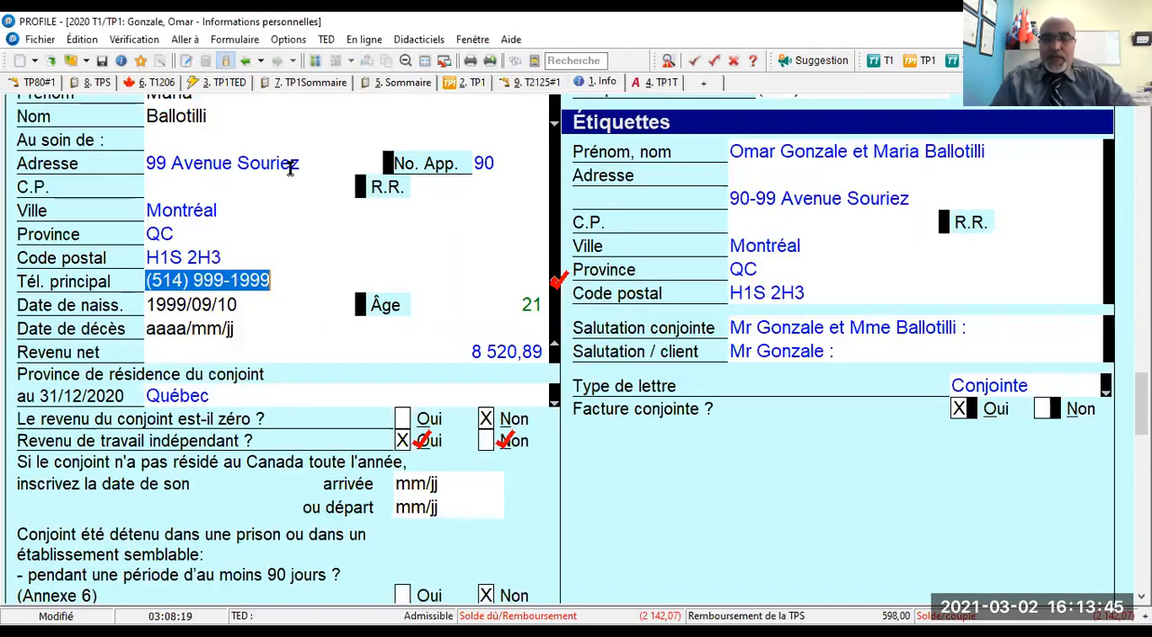
pyautogui.scroll(-15, 269, 181)
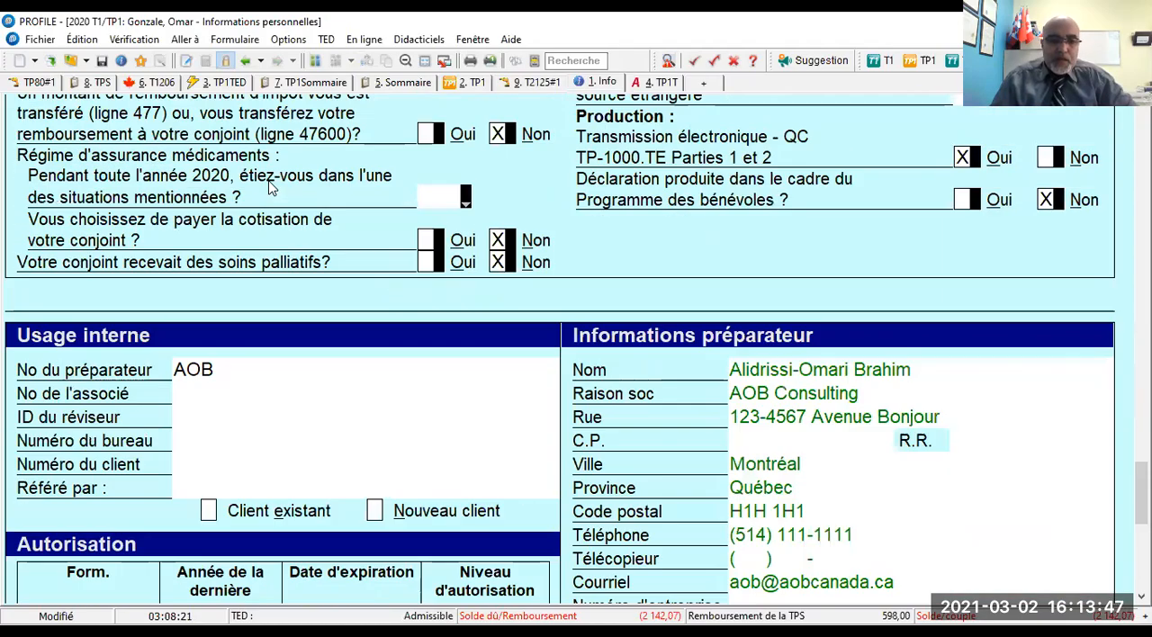
pyautogui.scroll(12, 326, 256)
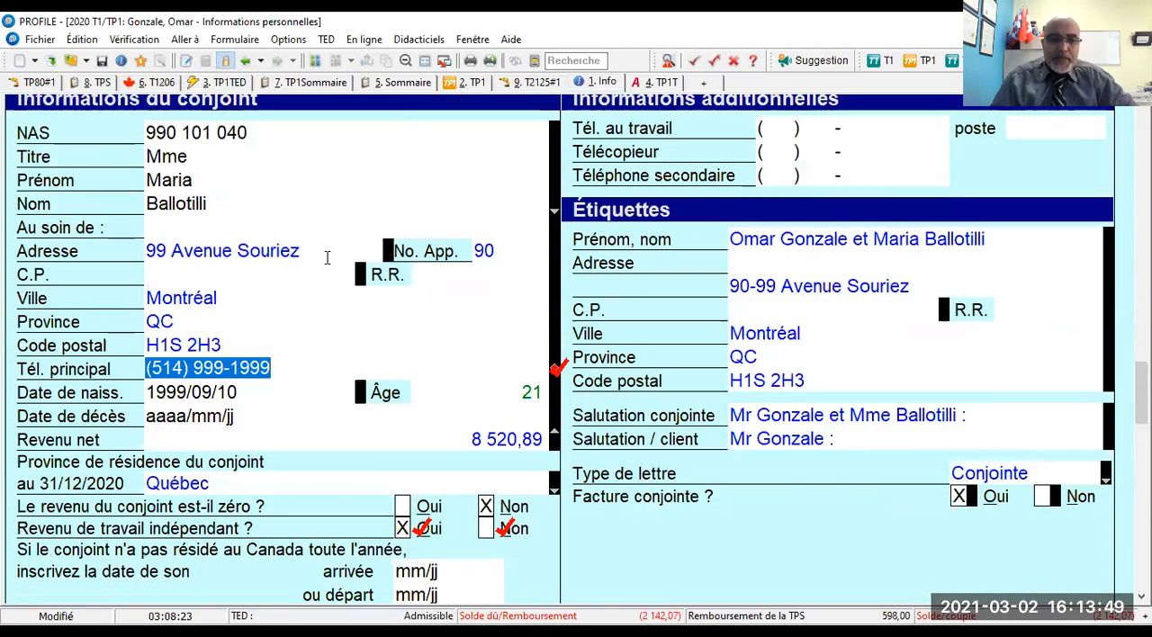
pyautogui.scroll(-8, 326, 256)
pyautogui.scroll(-3, 326, 256)
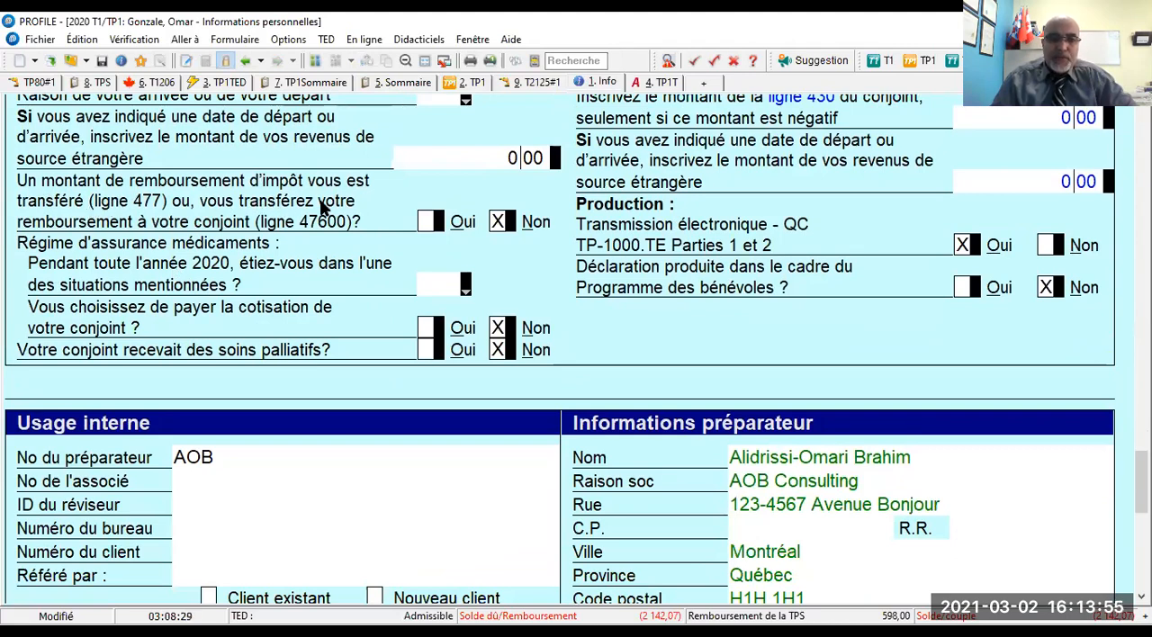
pyautogui.click(427, 222)
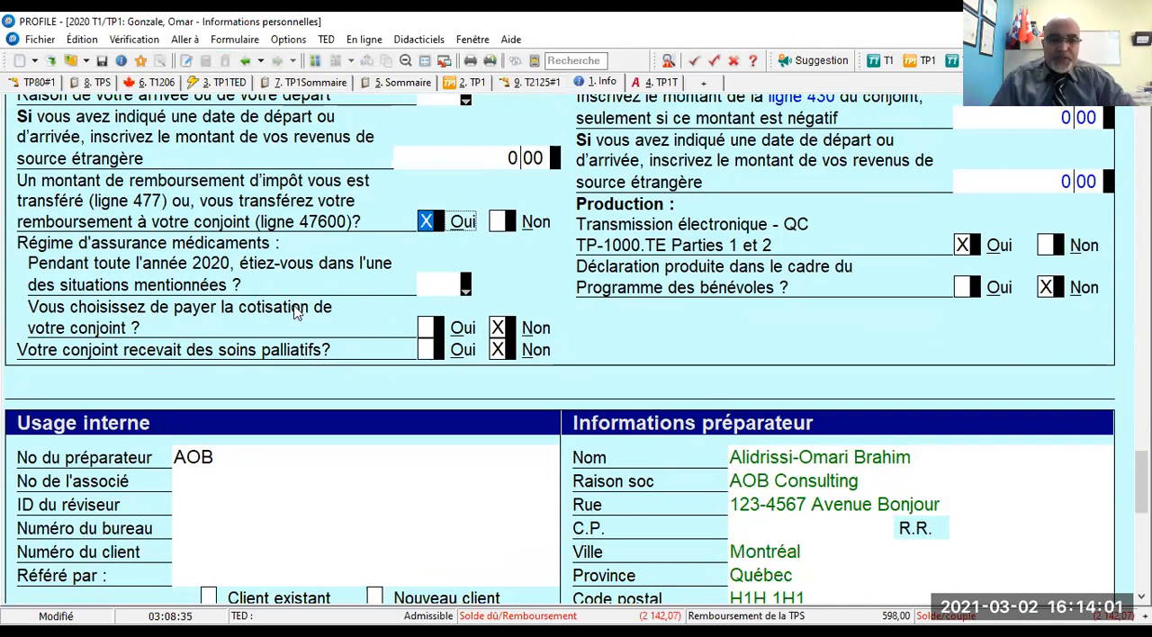
pyautogui.click(426, 328)
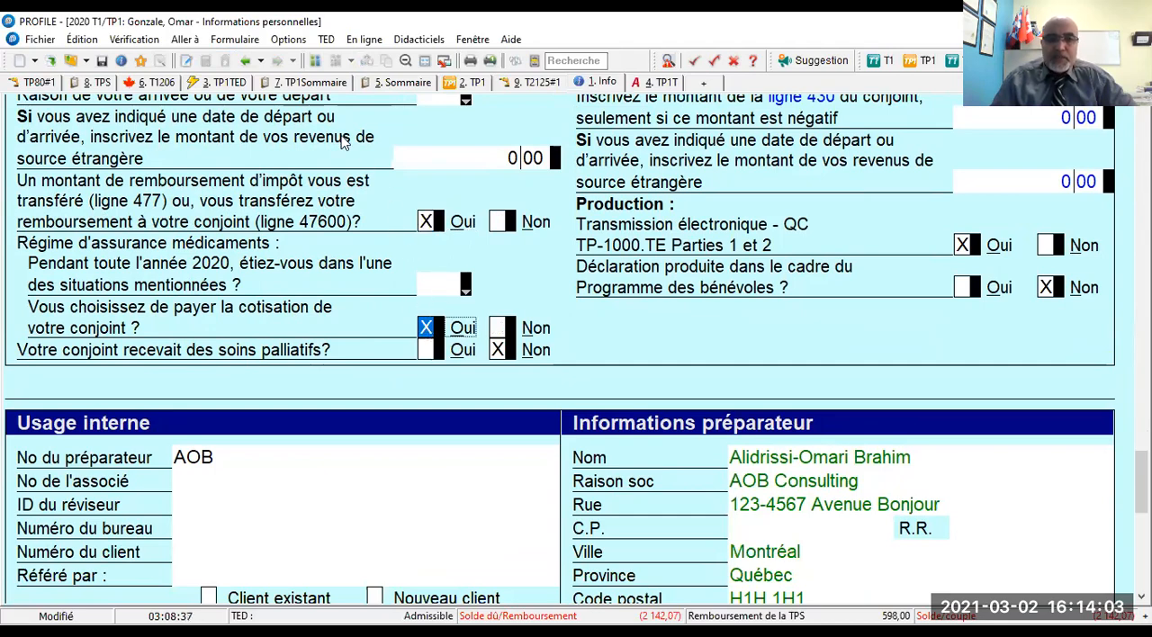
# - Examine both spouses' contributions, credits and balance due or refund in the Québec tax summary, down to line 470
pyautogui.click(396, 82)
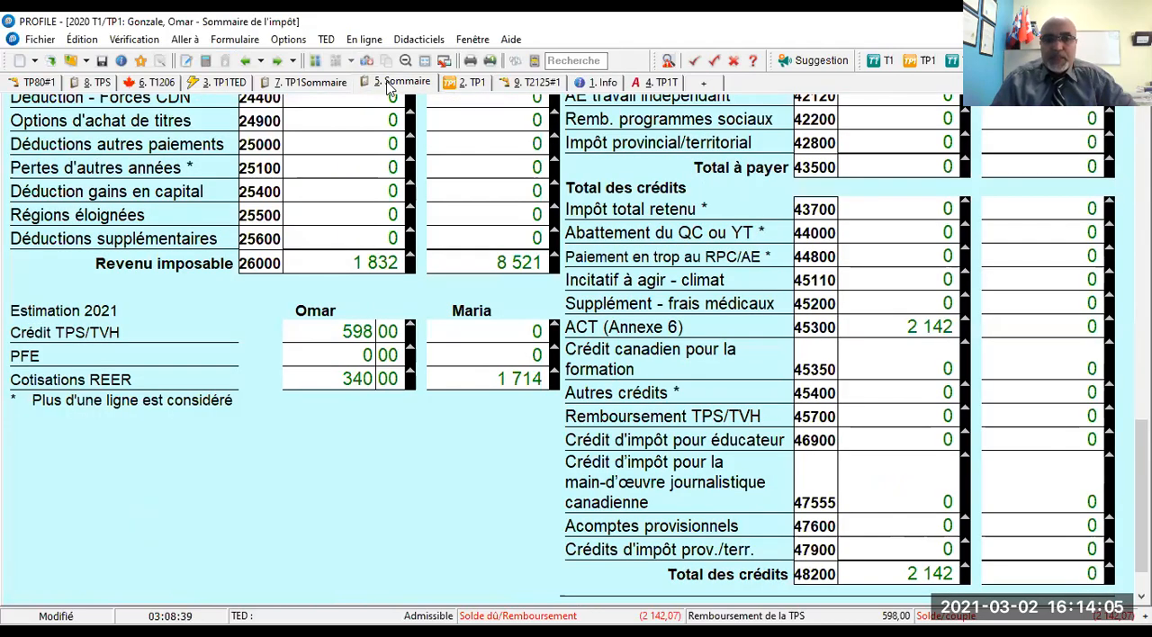
pyautogui.click(326, 83)
pyautogui.scroll(-10, 599, 247)
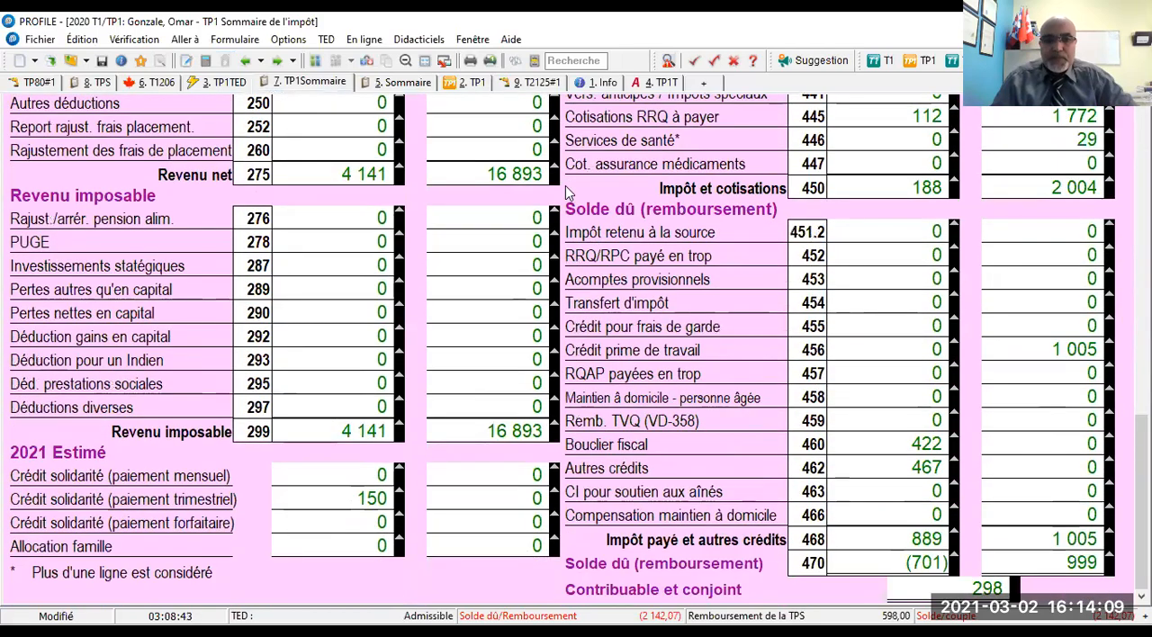
pyautogui.scroll(3, 514, 185)
pyautogui.scroll(5, 514, 184)
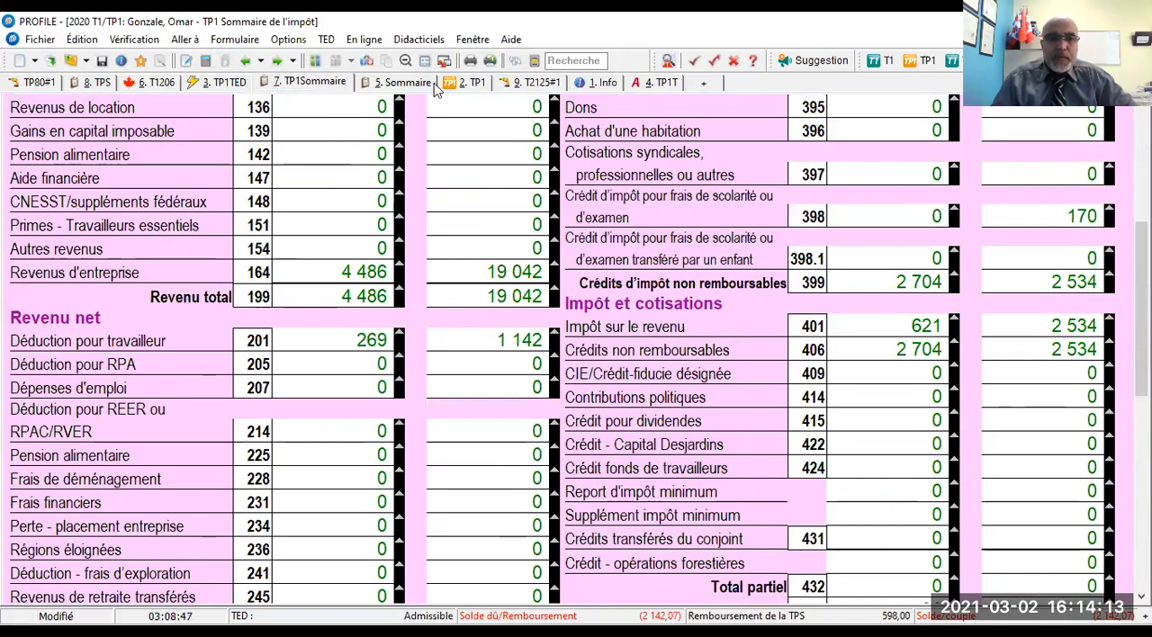
pyautogui.scroll(-5, 978, 335)
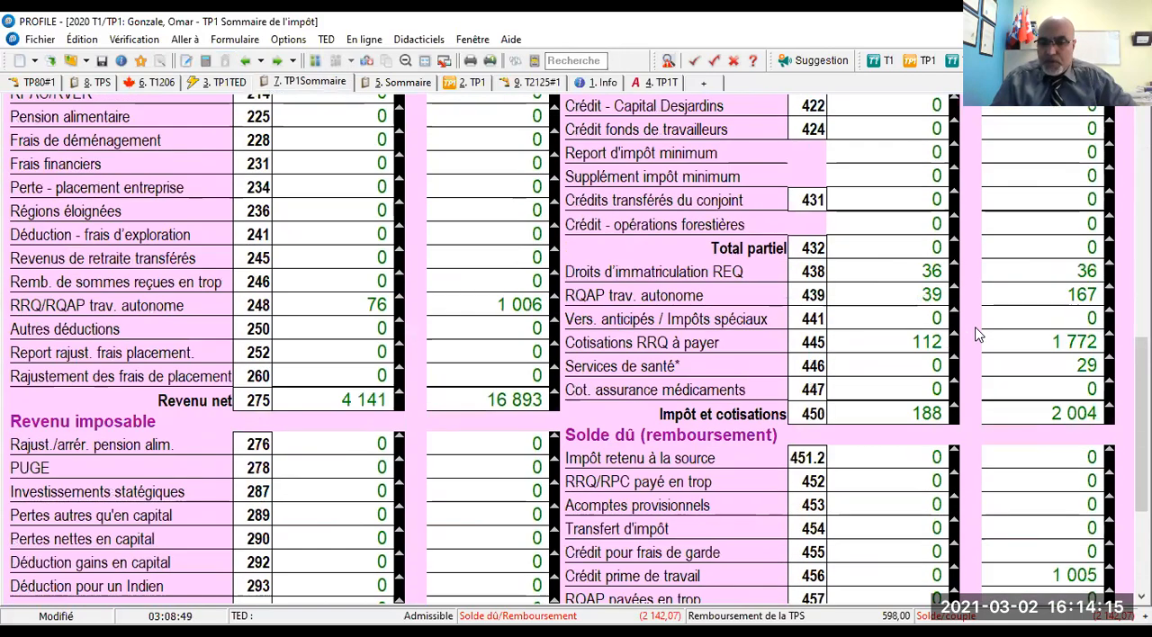
pyautogui.scroll(-3, 979, 335)
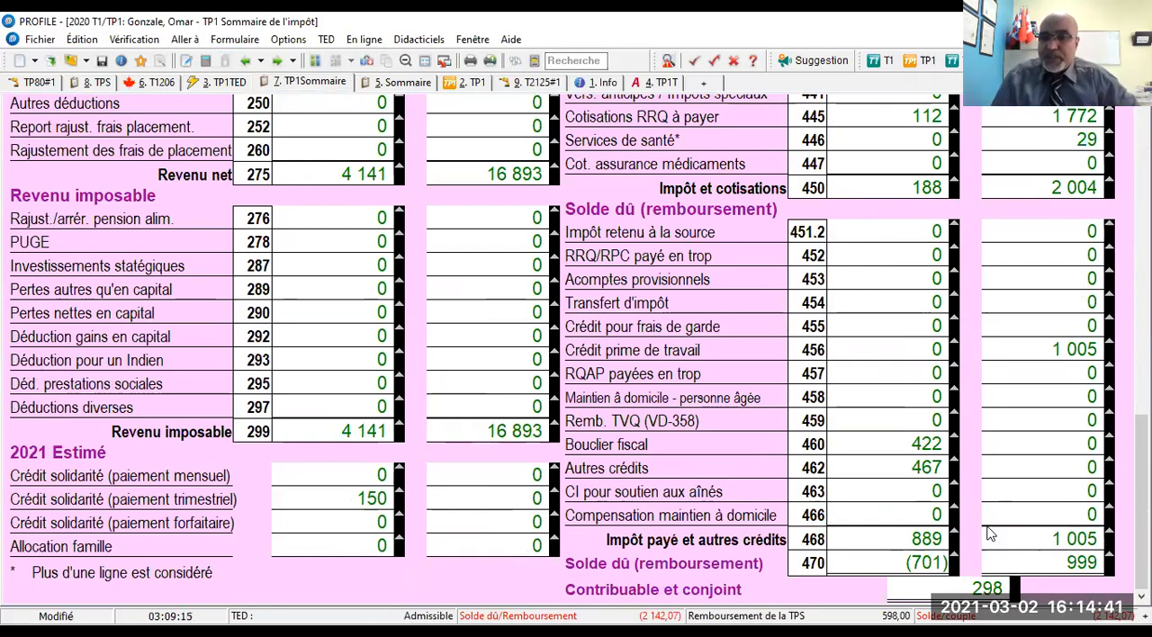
# - Check the refund transferred to the spouse at line 476 of the husband's TP1, comparing it with the Québec tax summary
pyautogui.click(928, 60)
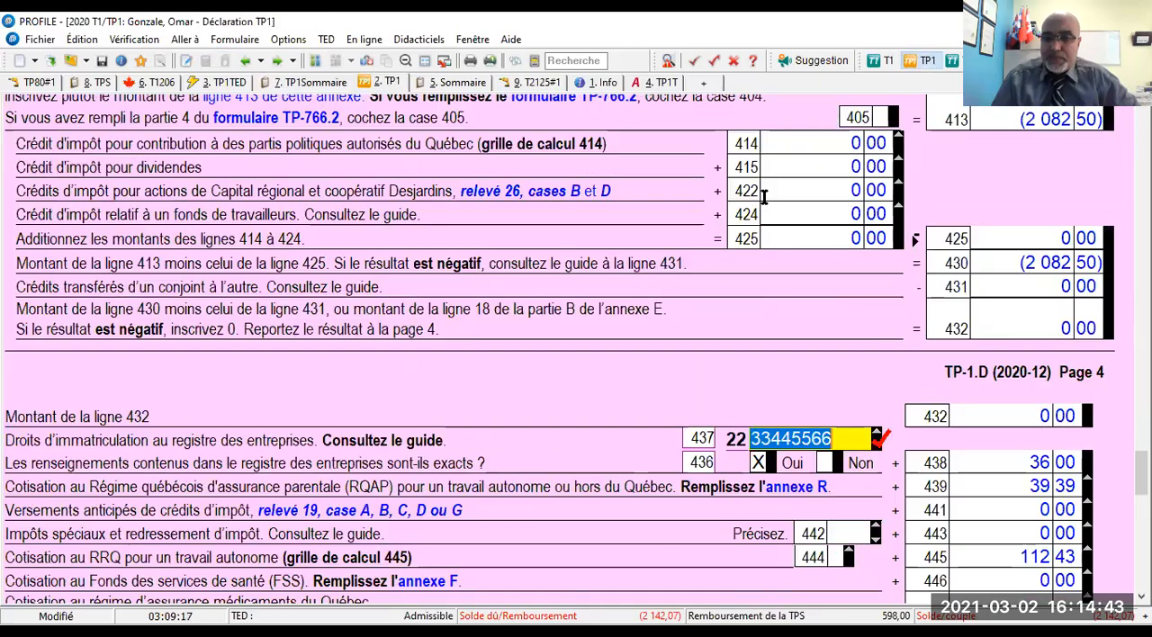
pyautogui.scroll(-8, 682, 318)
pyautogui.scroll(-5, 682, 318)
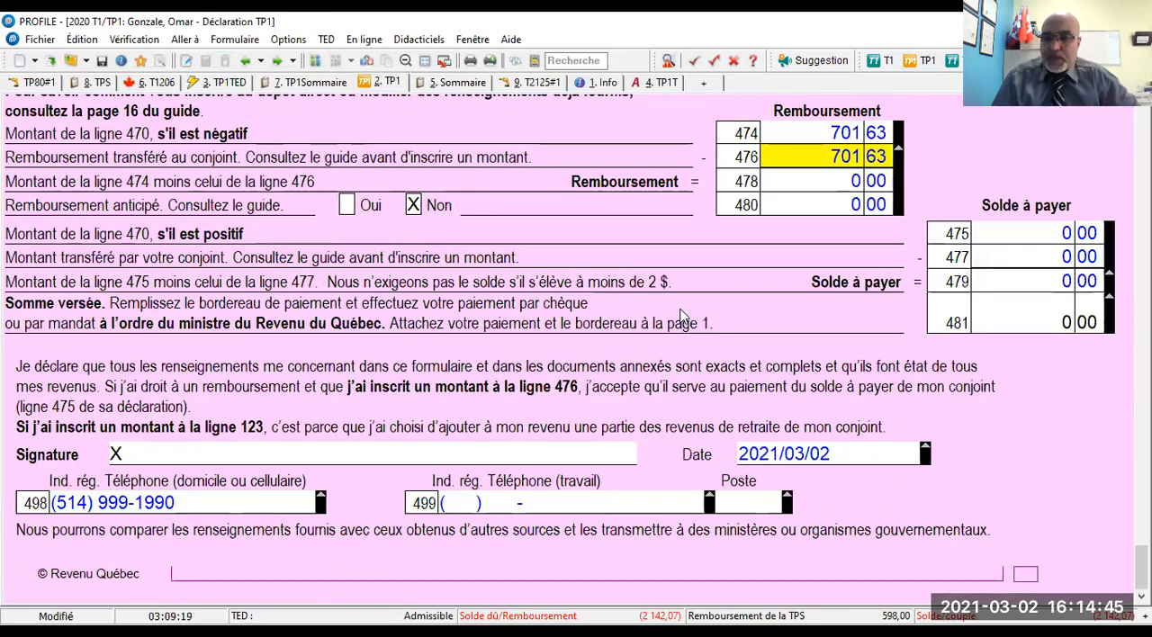
pyautogui.scroll(4, 682, 318)
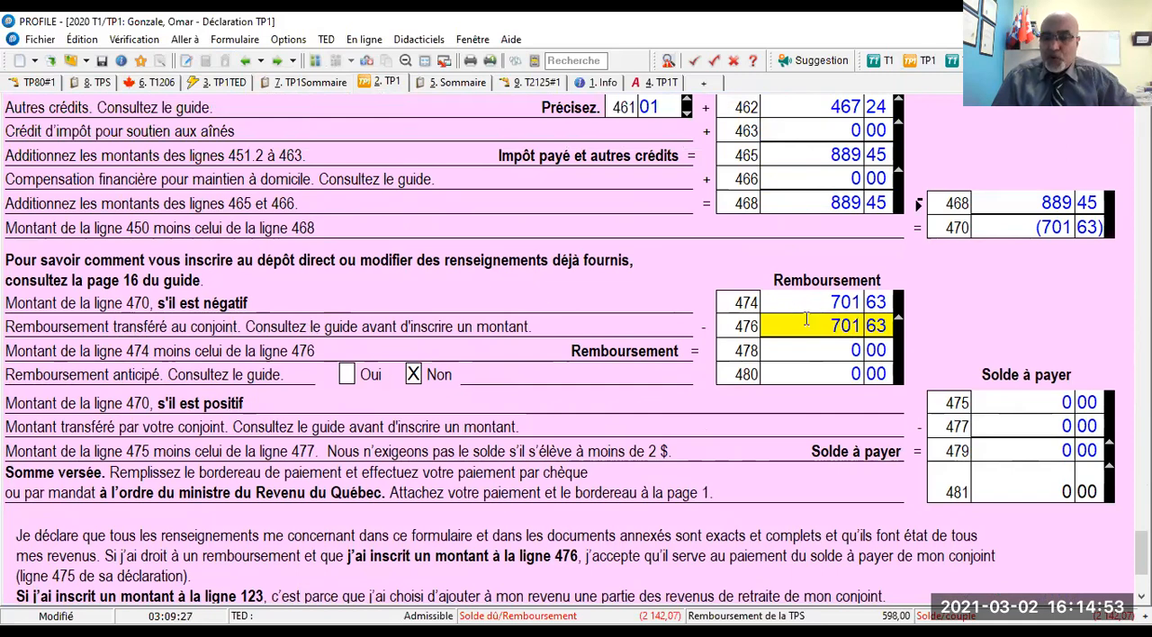
pyautogui.moveTo(823, 325)
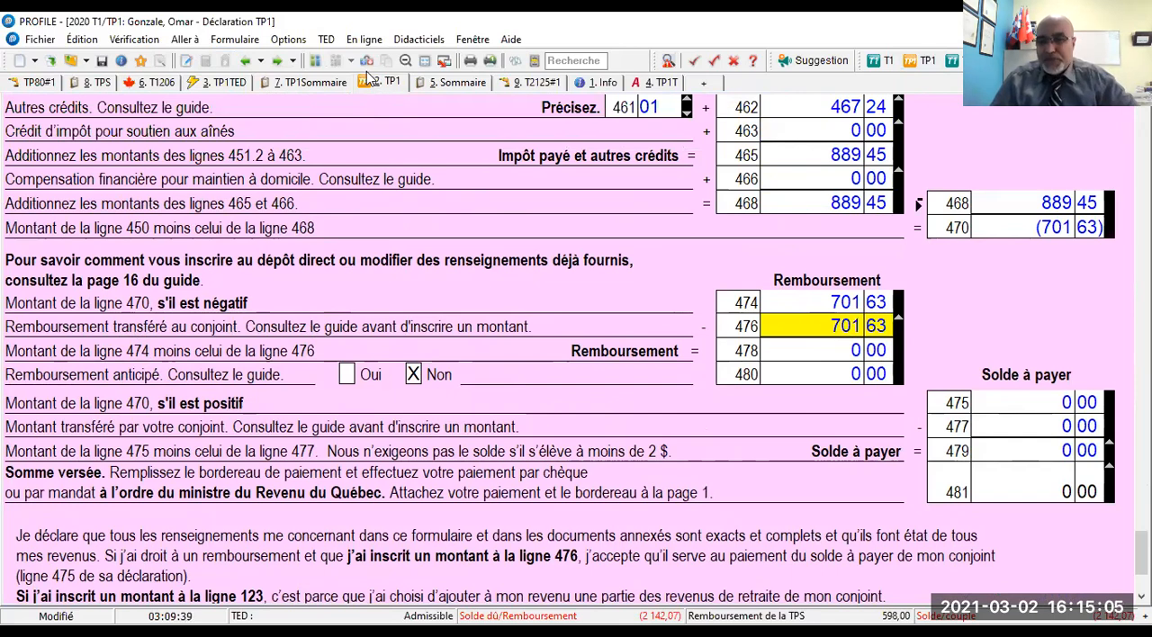
pyautogui.click(309, 80)
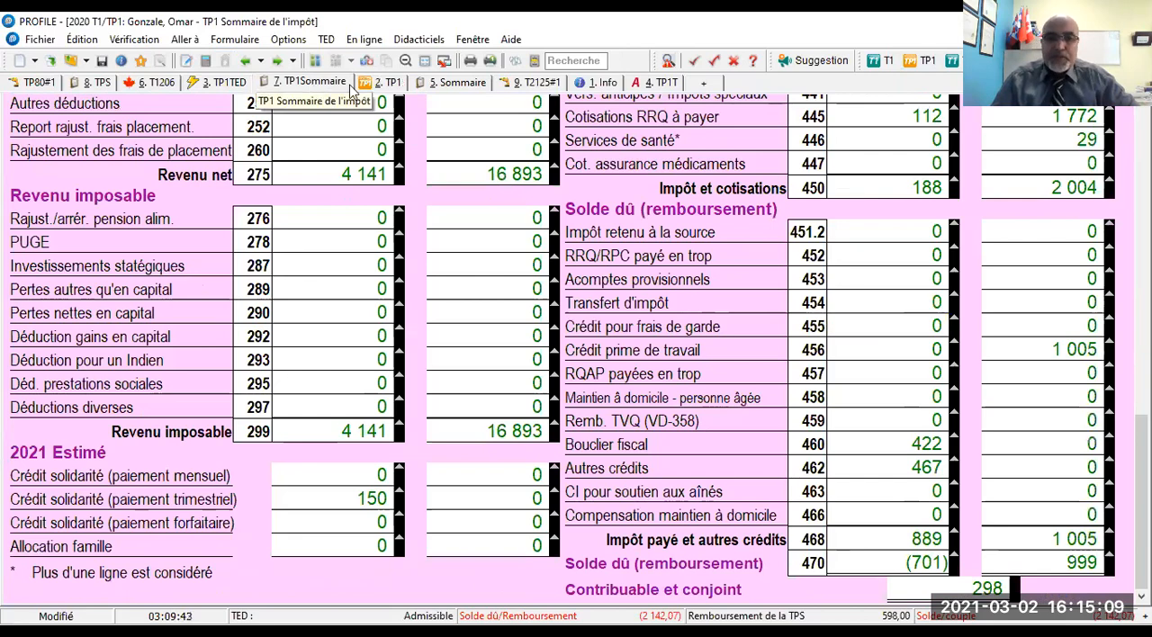
pyautogui.click(385, 85)
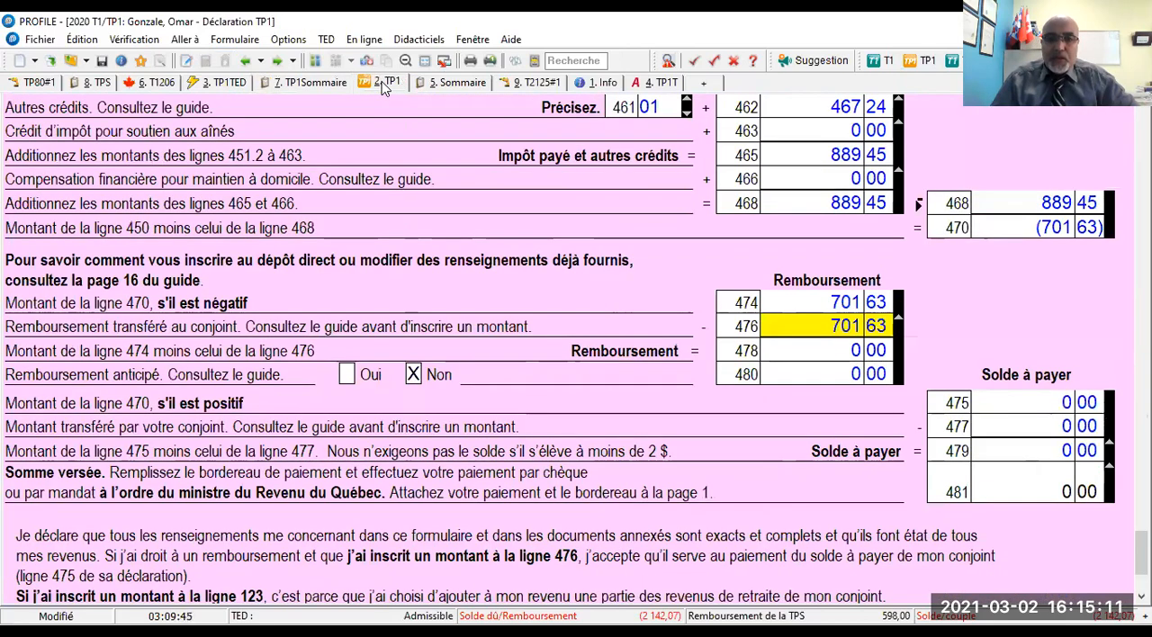
# - Switch to the wife's TP1 and check the amount transferred by the spouse at line 477 and the balance payable at line 479
pyautogui.click(329, 61)
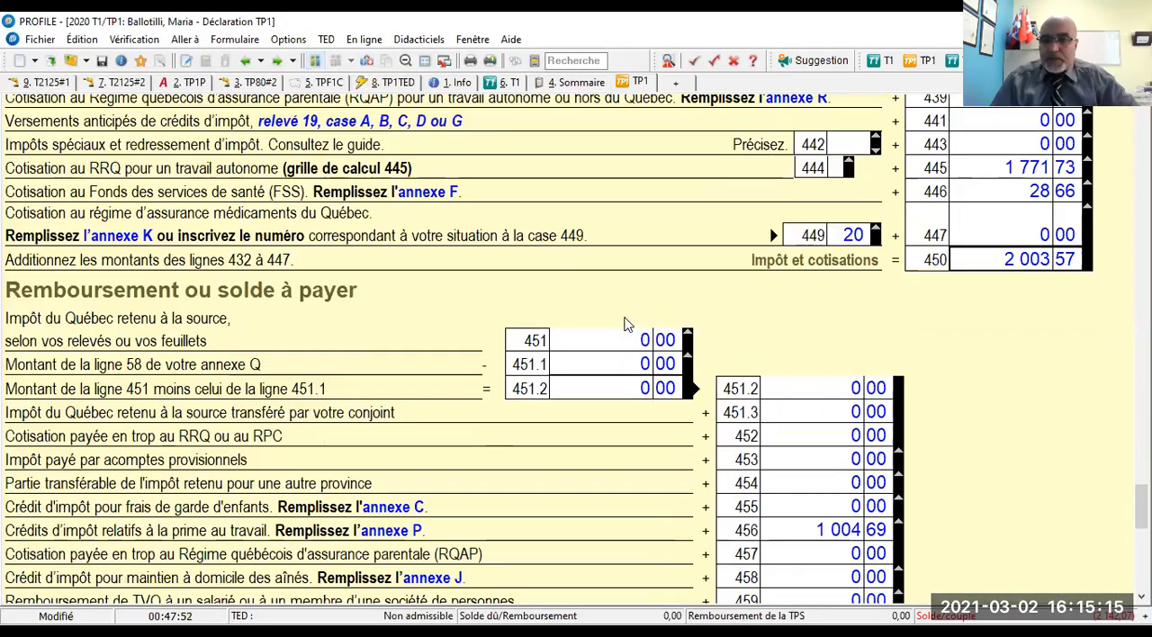
pyautogui.scroll(-6, 627, 325)
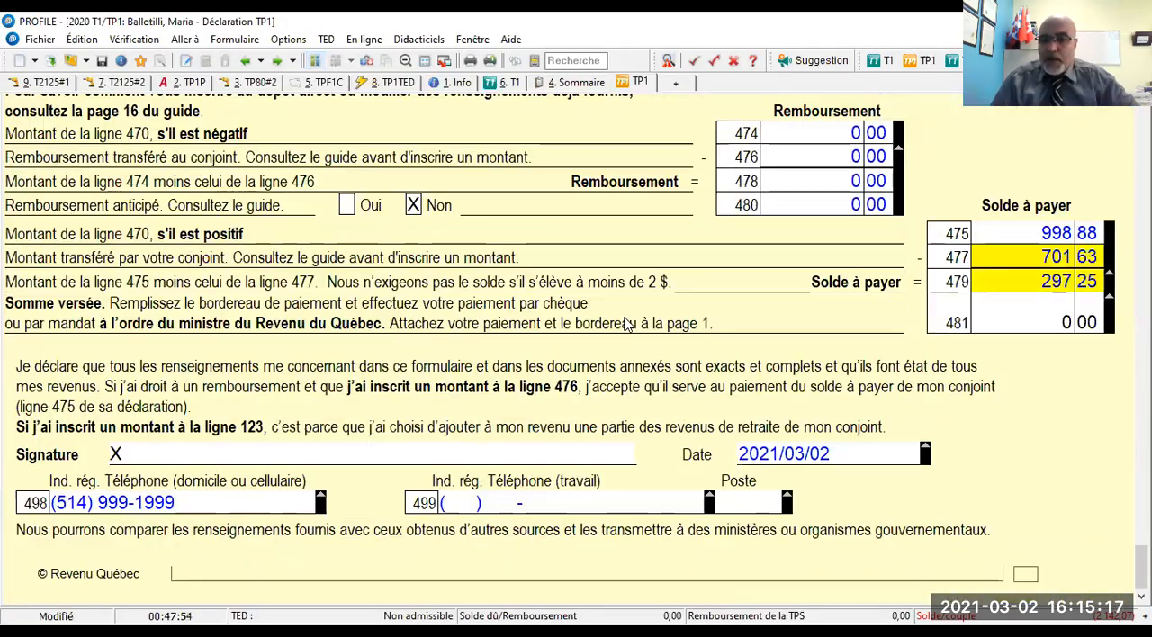
pyautogui.scroll(2, 708, 303)
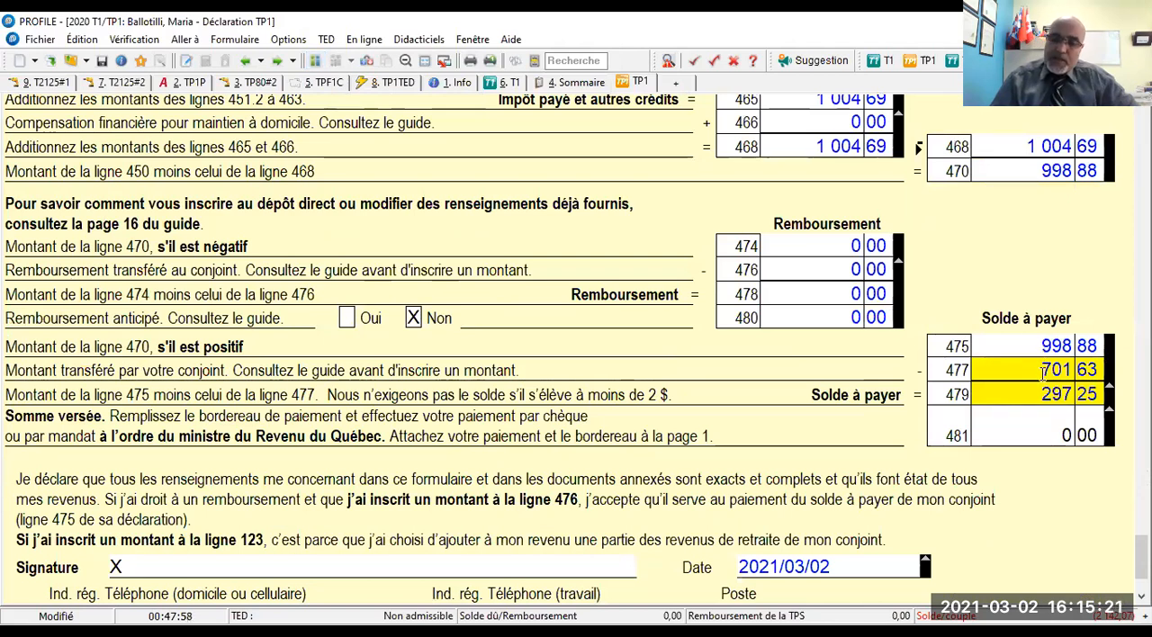
pyautogui.moveTo(1044, 374)
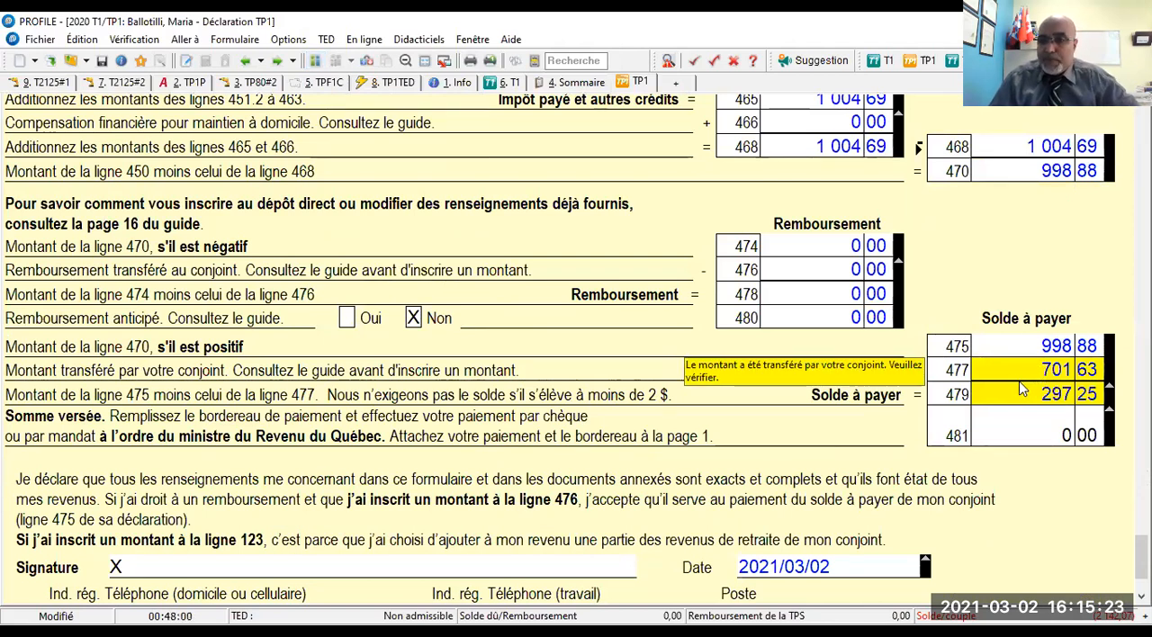
pyautogui.moveTo(1021, 402)
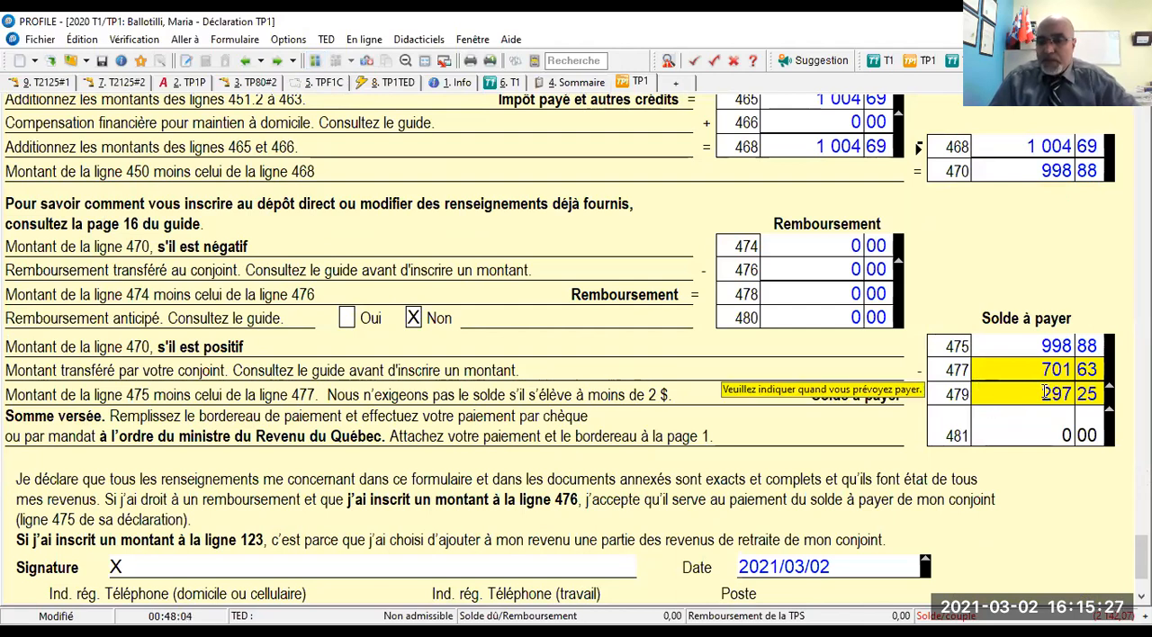
pyautogui.click(1046, 394)
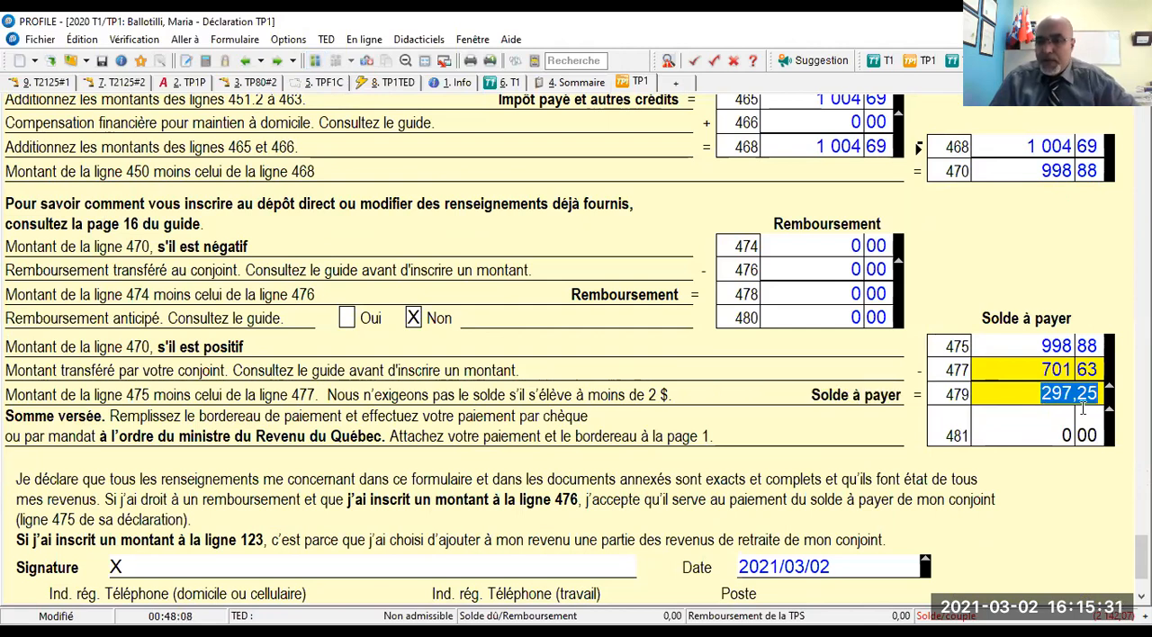
pyautogui.scroll(-1, 846, 450)
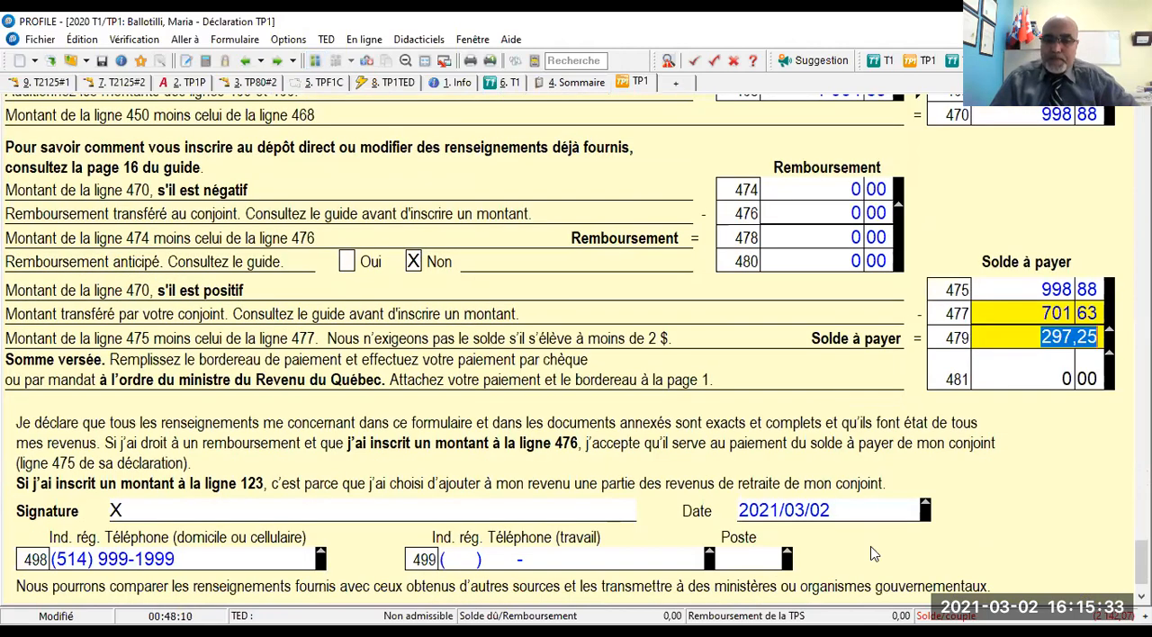